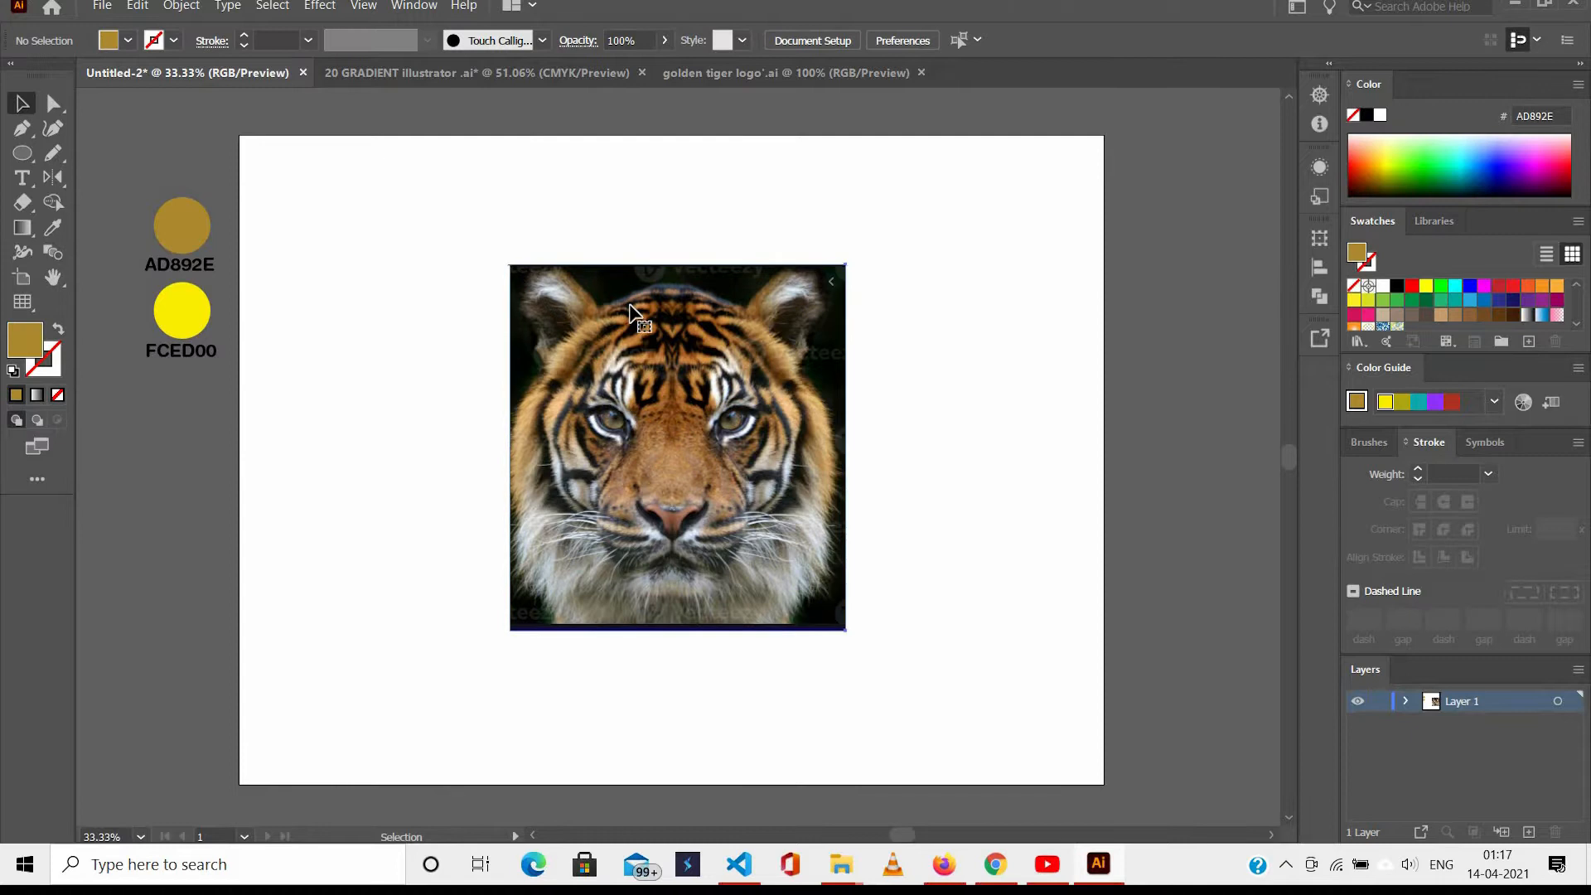
pyautogui.click(614, 189)
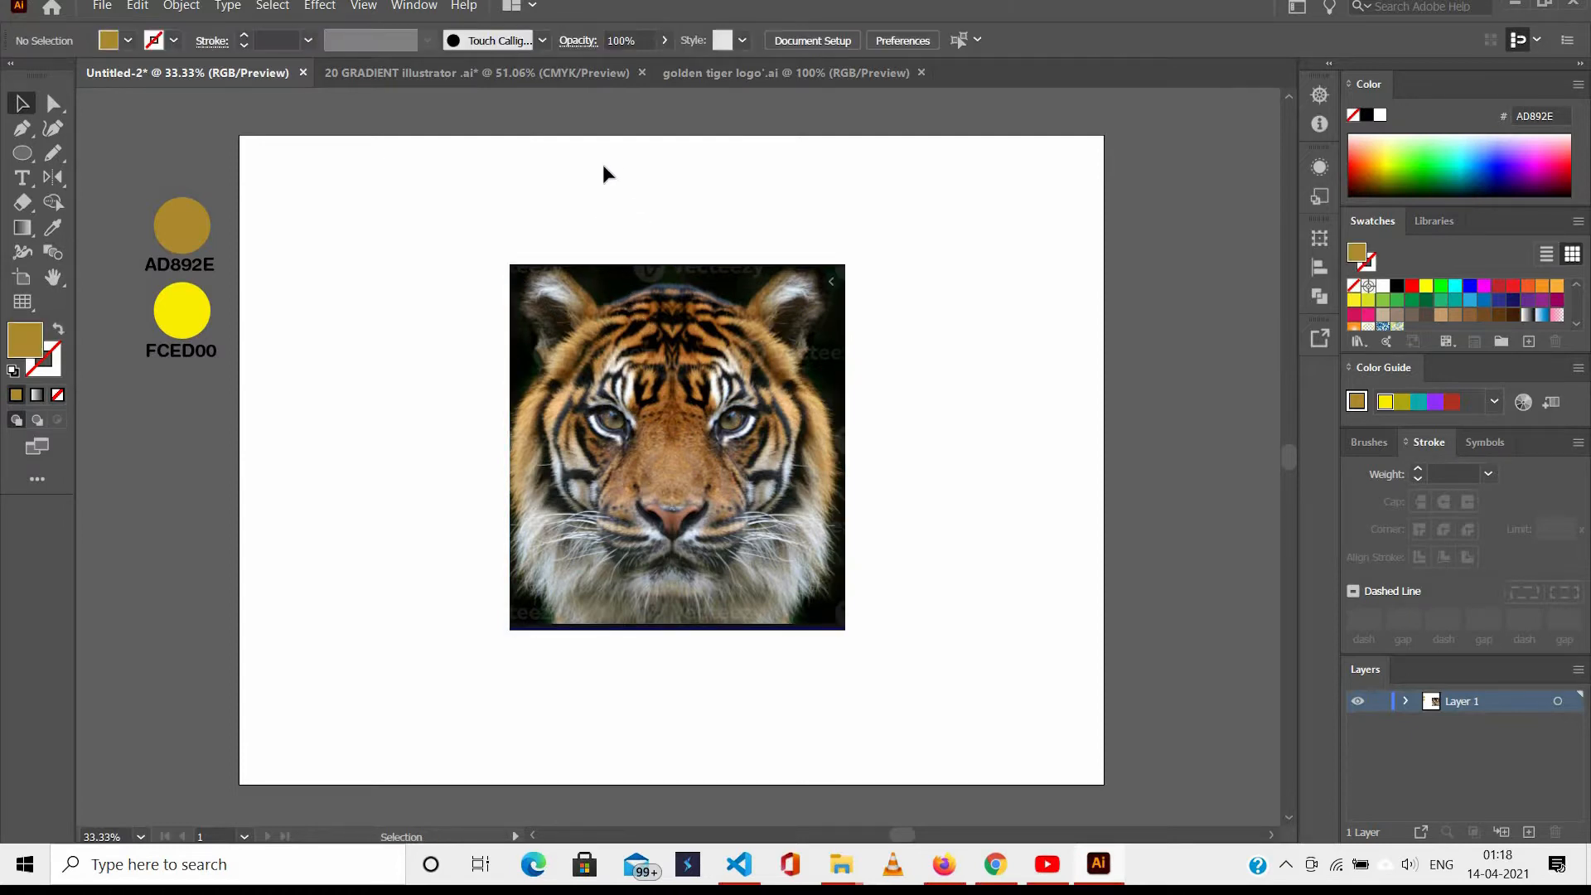
pyautogui.click(183, 6)
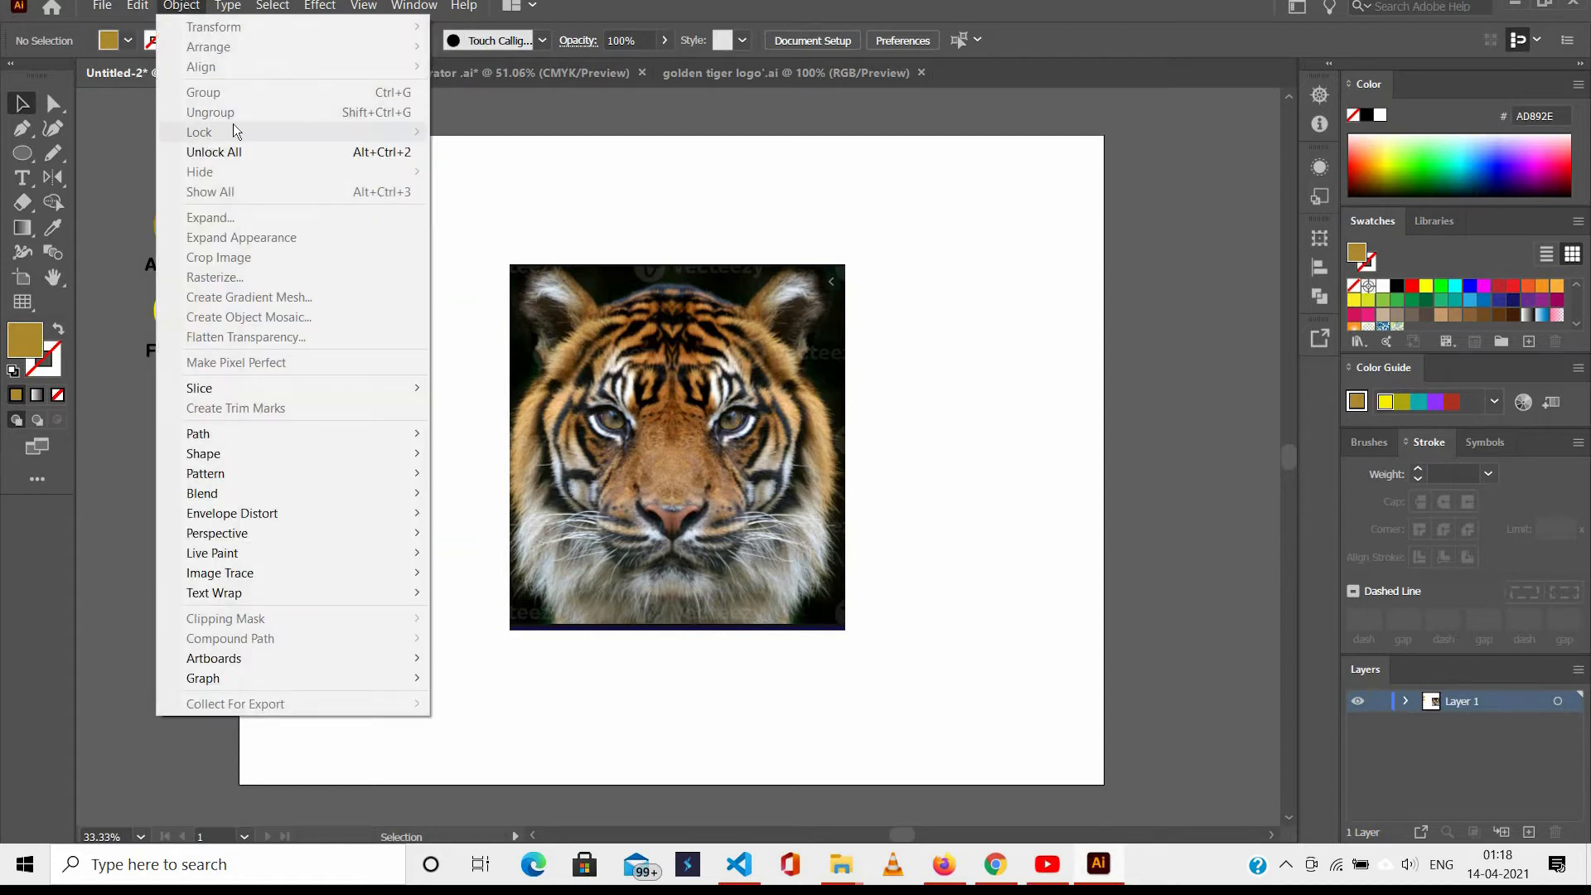
pyautogui.click(567, 186)
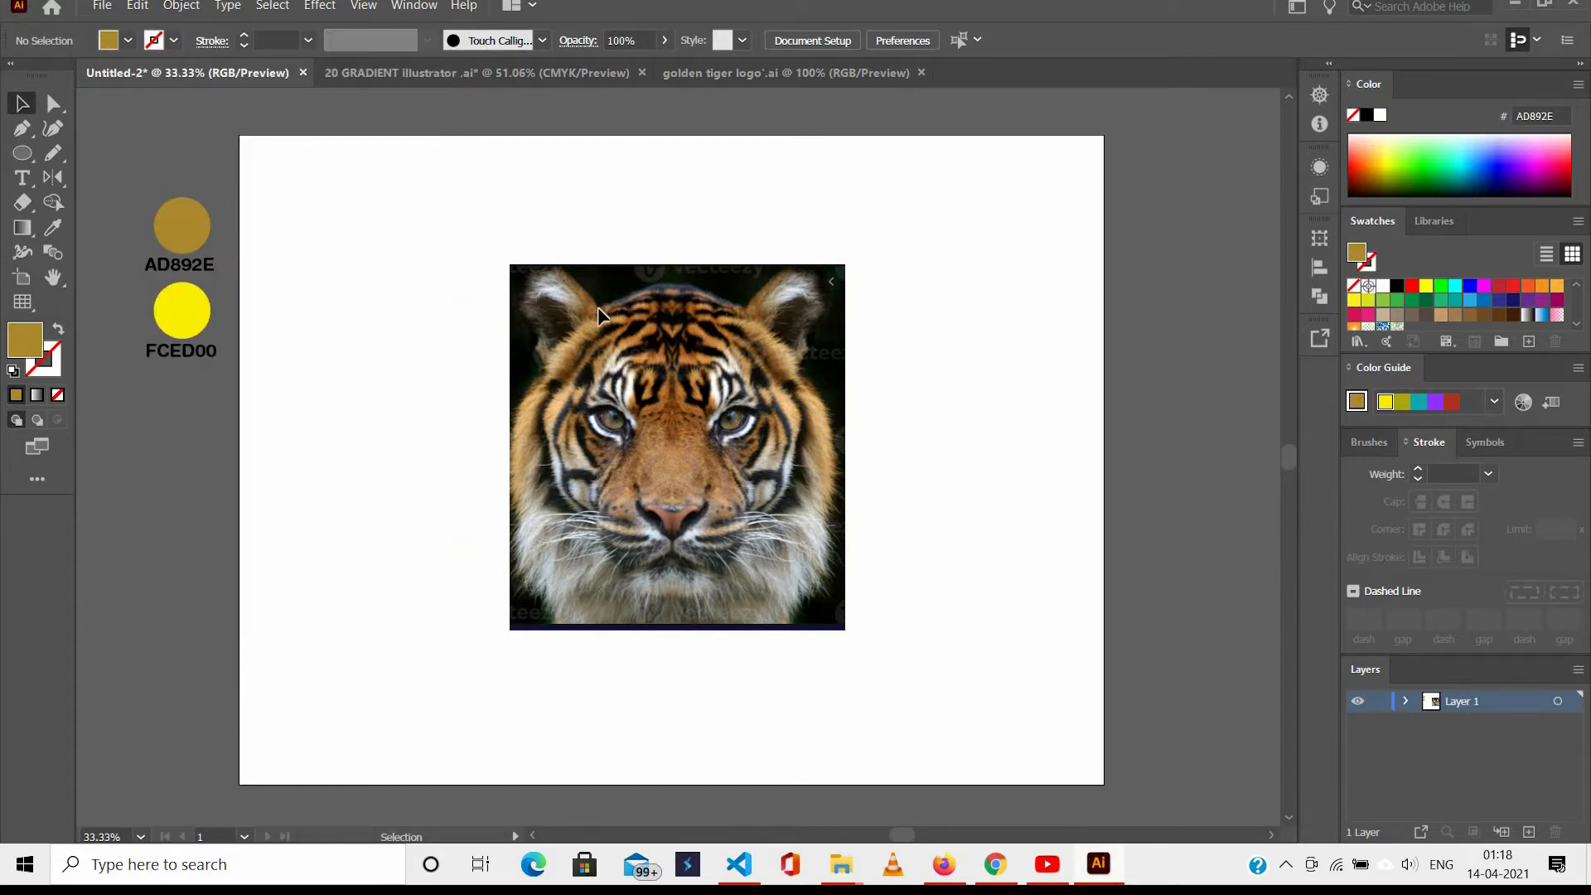
# Trace the tiger's left ear with the Pen tool, curving from its inner base over the tip to the outer base.
pyautogui.scroll(2, 614, 313)
pyautogui.scroll(-3, 640, 276)
pyautogui.hscroll(1, 630, 279)
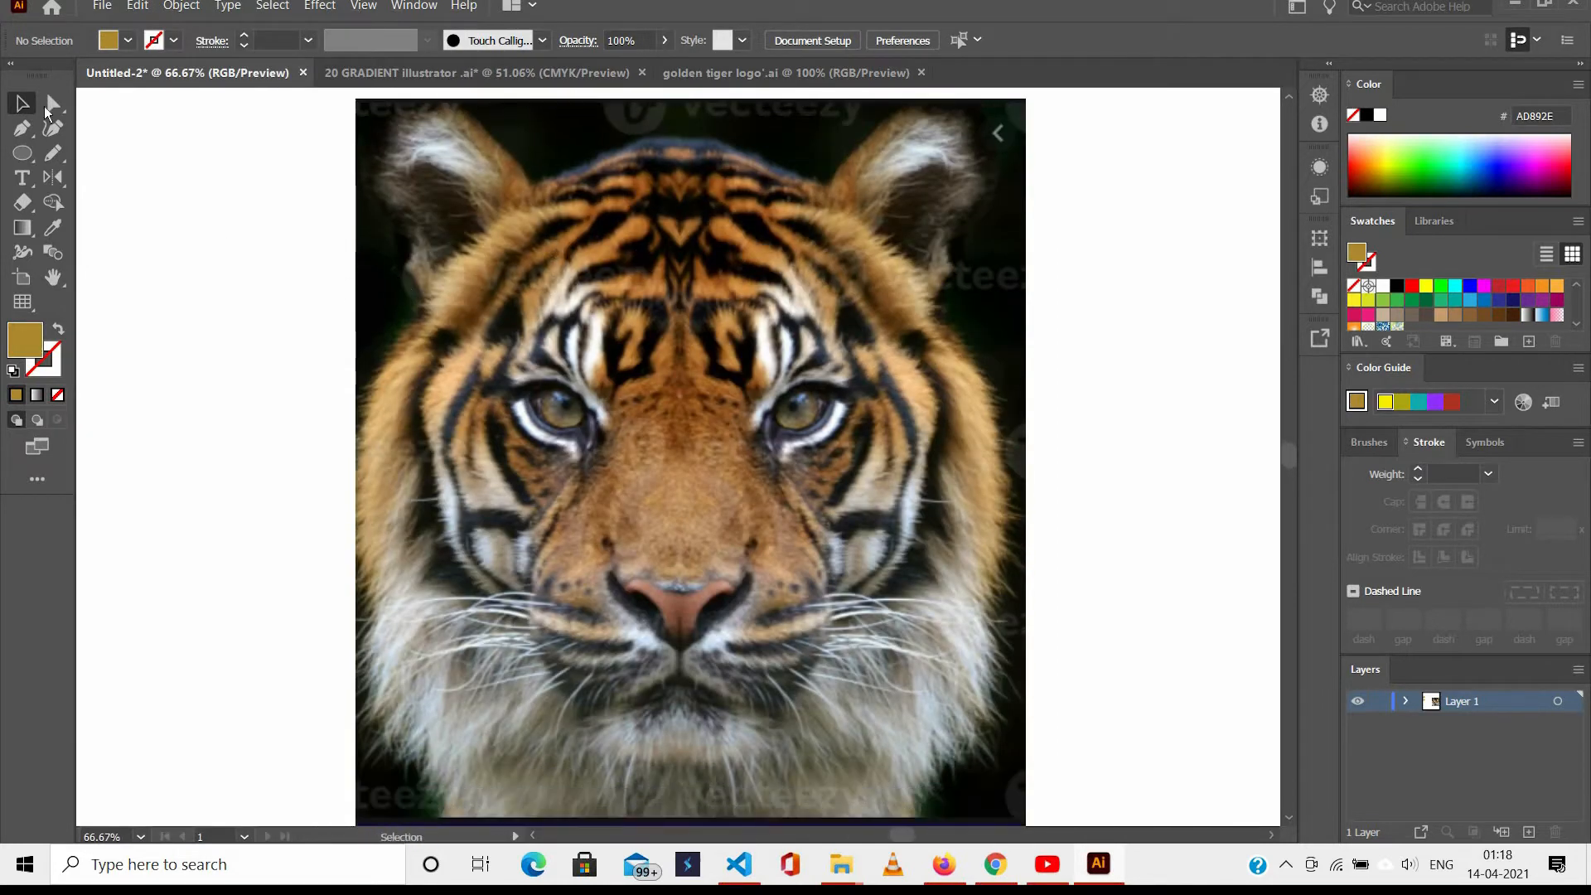
pyautogui.scroll(1, 613, 286)
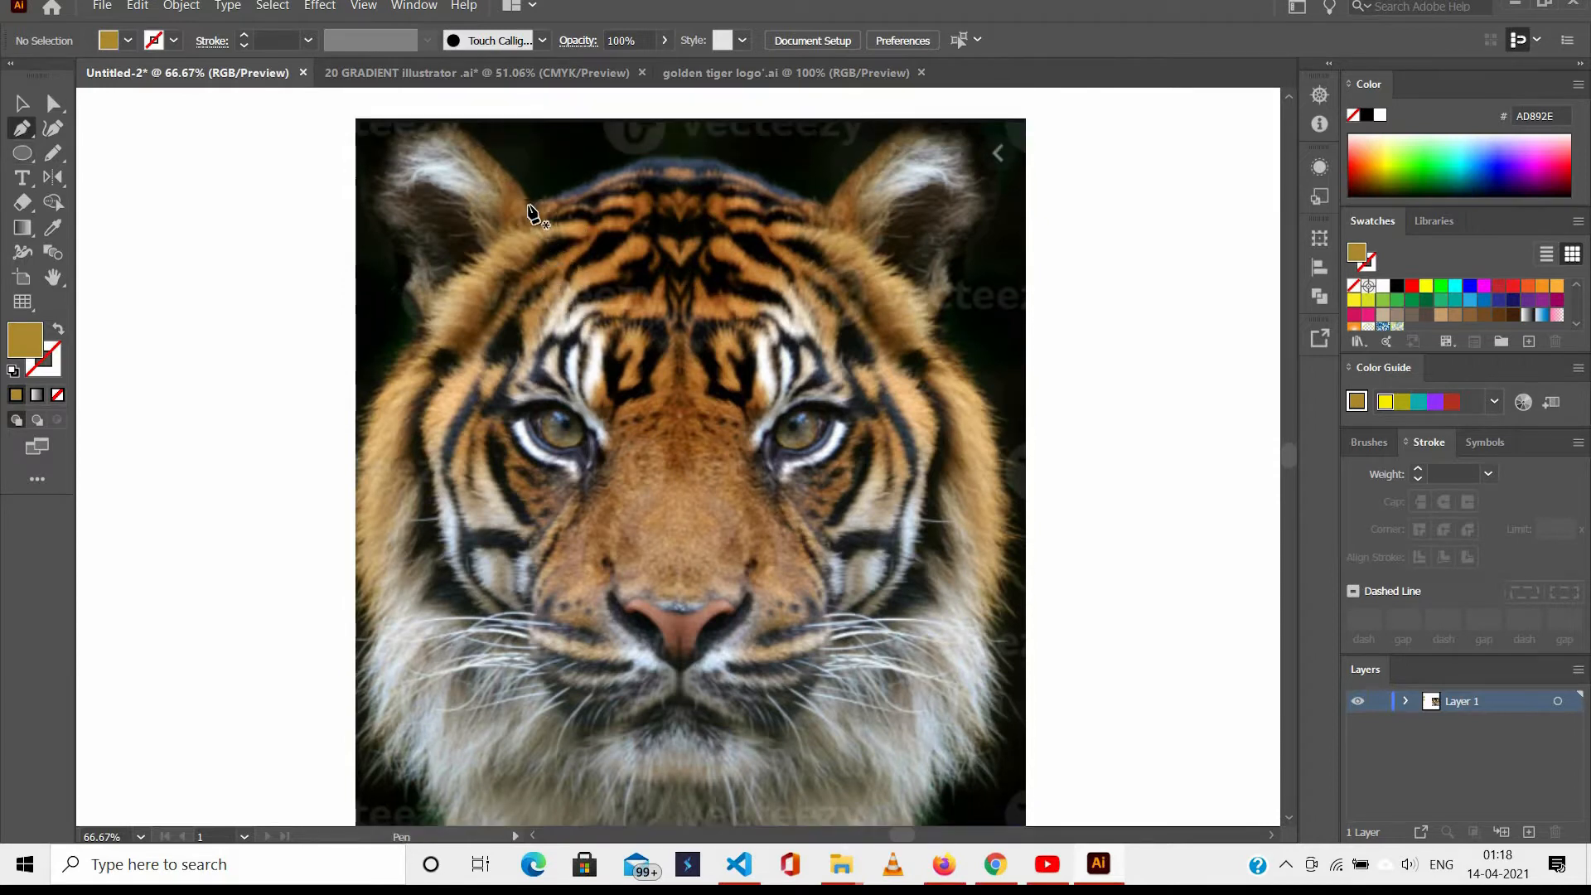
pyautogui.moveTo(495, 148); pyautogui.dragTo(386, 119)
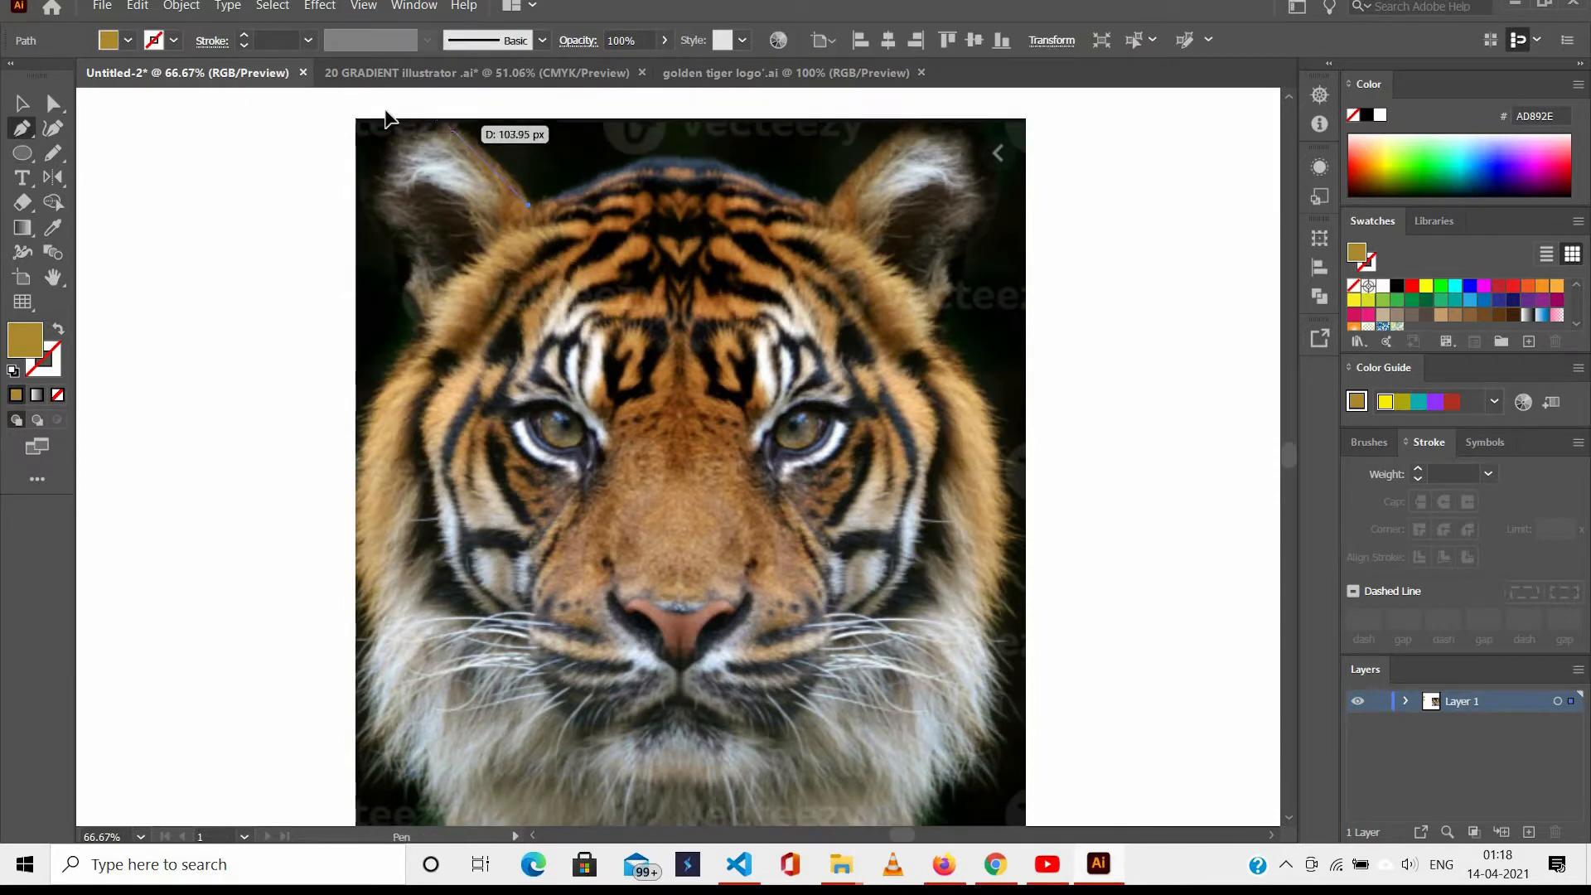
pyautogui.moveTo(384, 175); pyautogui.dragTo(378, 230)
pyautogui.moveTo(416, 325); pyautogui.dragTo(435, 348)
# Give the ear path no fill and a grey 999999 stroke.
pyautogui.click(58, 339)
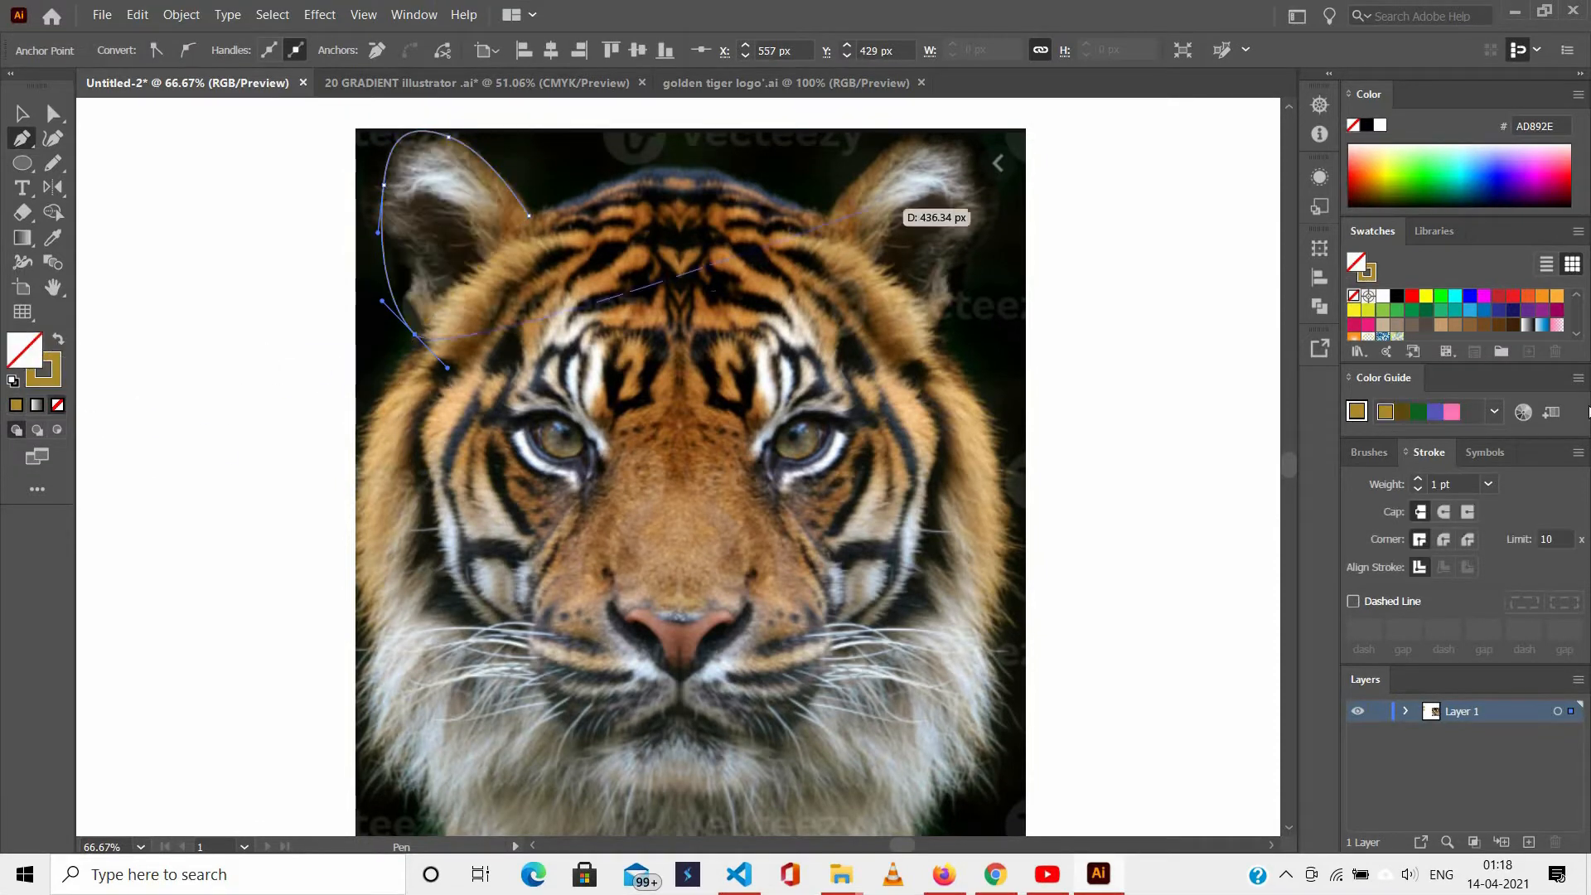
pyautogui.scroll(-2, 1372, 322)
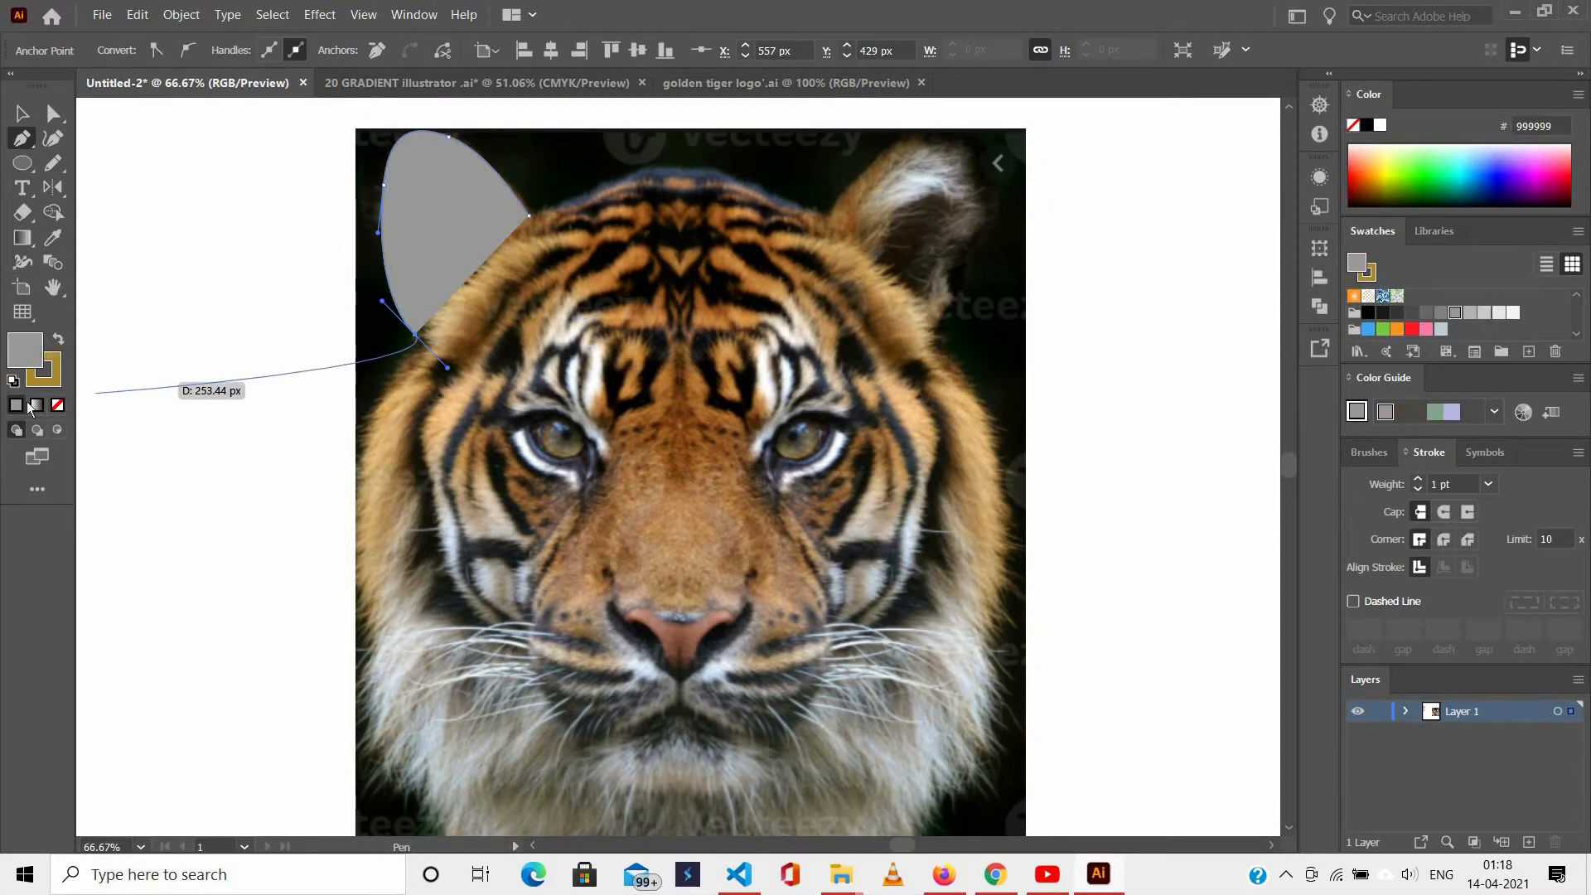
pyautogui.scroll(1, 547, 232)
pyautogui.moveTo(700, 134); pyautogui.dragTo(793, 114)
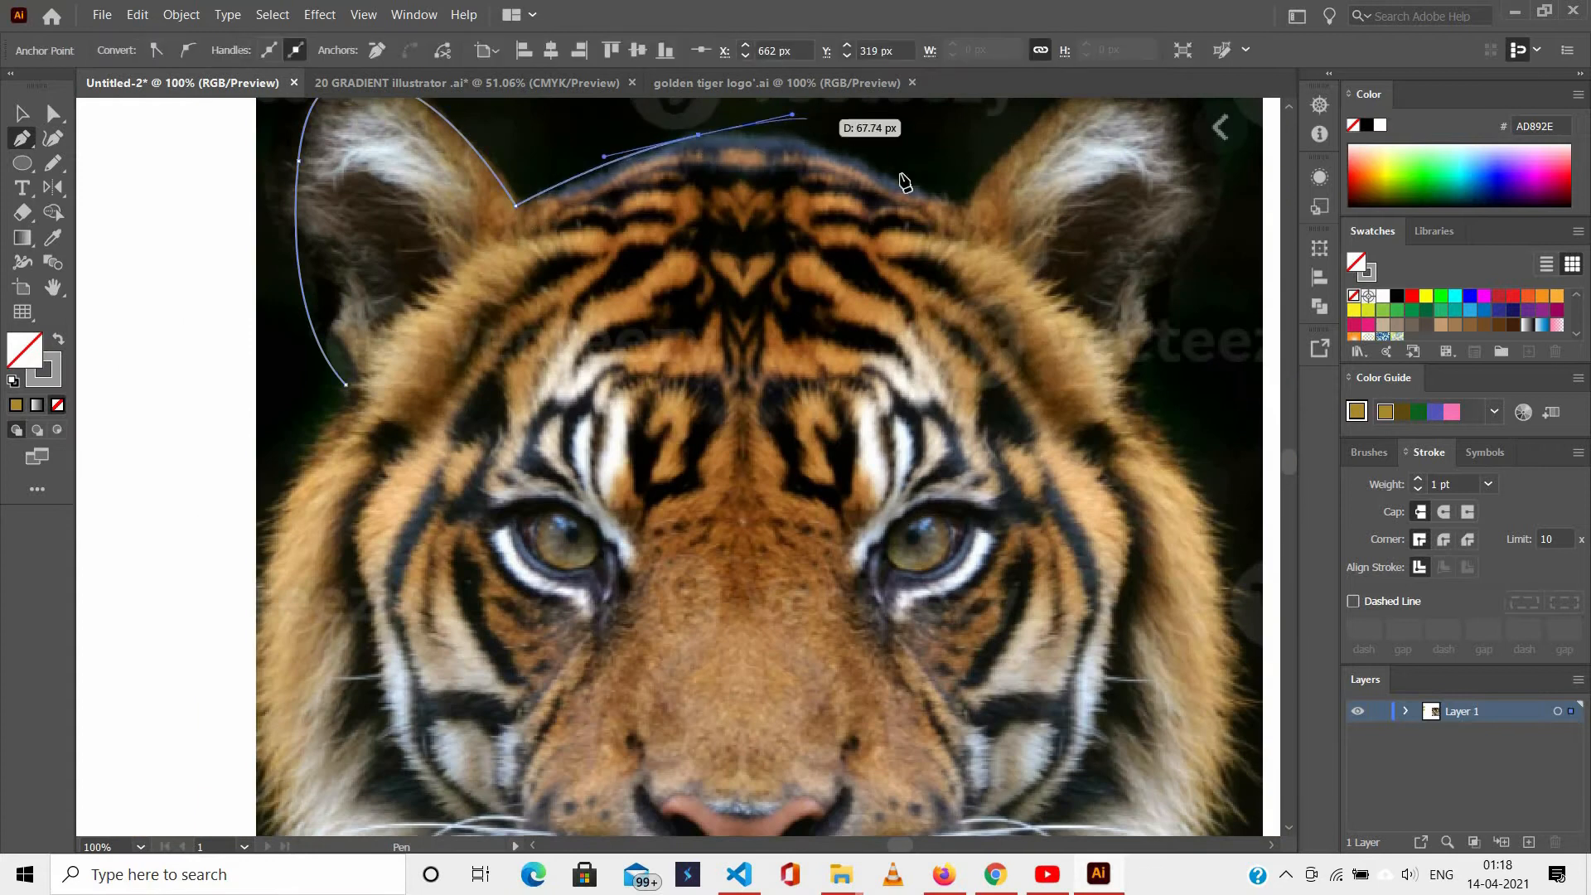
pyautogui.click(963, 203)
pyautogui.scroll(1, 1010, 168)
pyautogui.hscroll(3, 1009, 168)
pyautogui.hotkey('ctrl', 'z')
pyautogui.hotkey('ctrl', 'z')
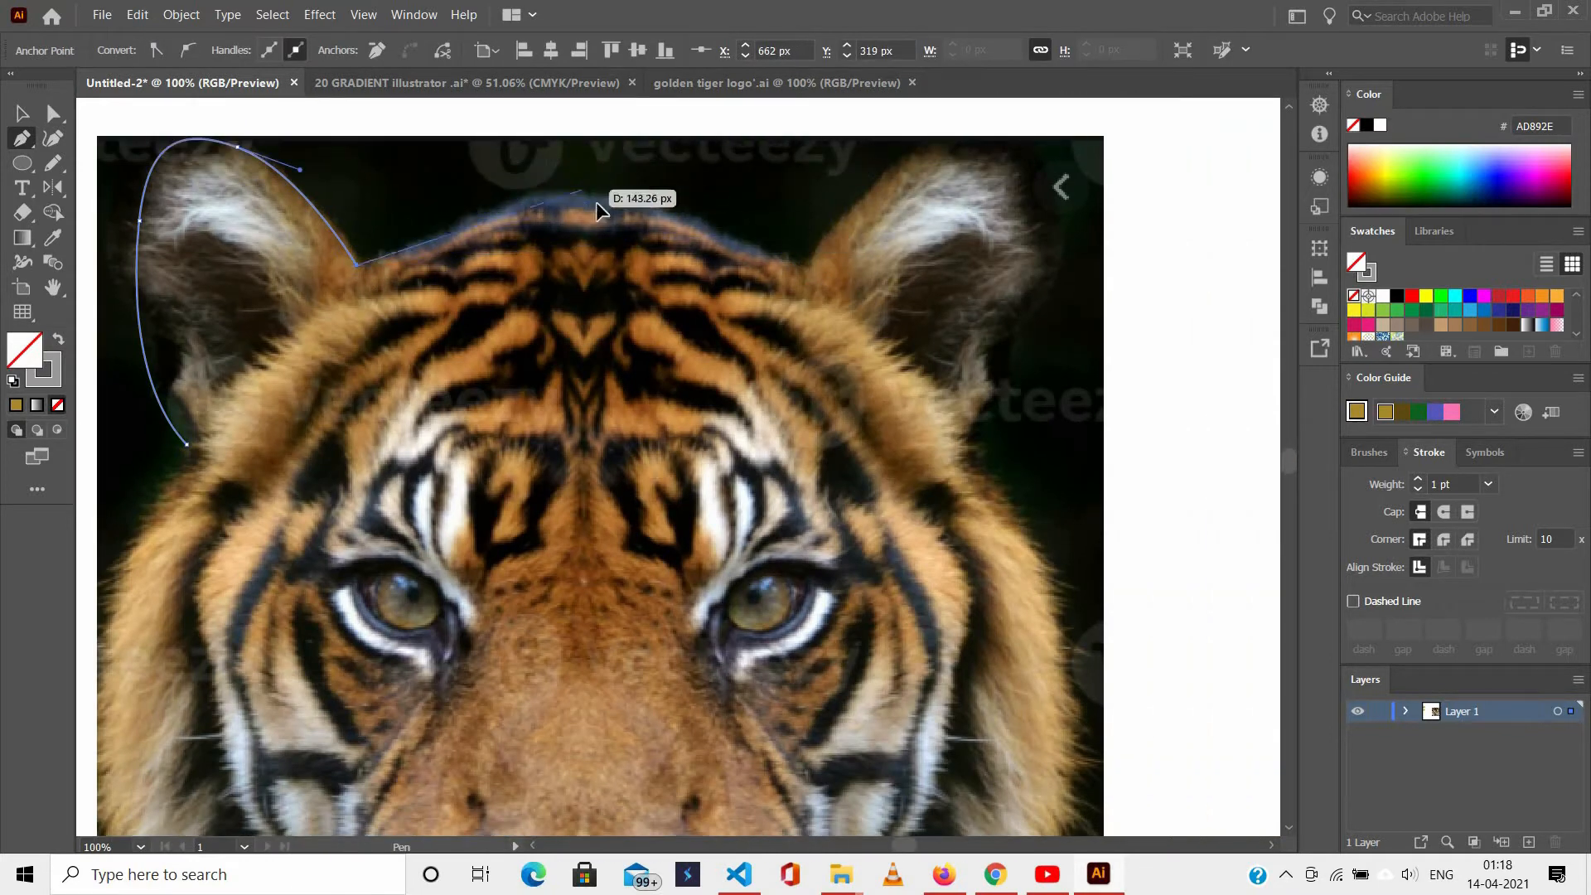
# Extend the outline in a curve across the top of the head to the right ear's inner base and over that ear's tip.
pyautogui.moveTo(600, 204); pyautogui.dragTo(732, 210)
pyautogui.click(808, 264)
pyautogui.scroll(1, 990, 236)
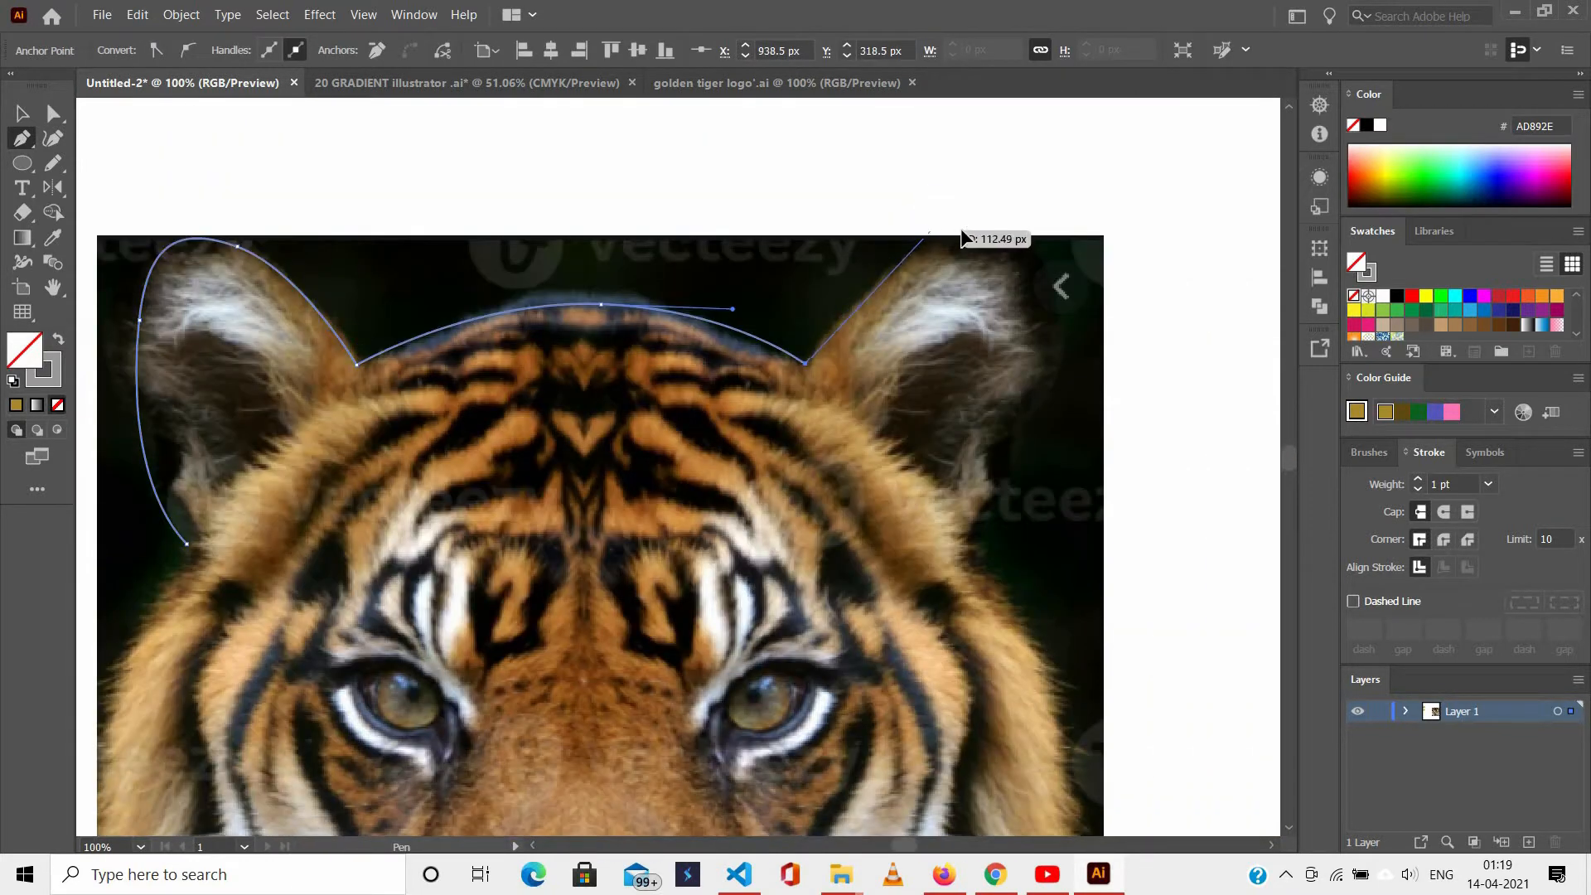
pyautogui.moveTo(930, 230); pyautogui.dragTo(1094, 210)
pyautogui.moveTo(1051, 361); pyautogui.dragTo(1013, 427)
pyautogui.moveTo(992, 490); pyautogui.dragTo(982, 512)
pyautogui.scroll(-1, 980, 512)
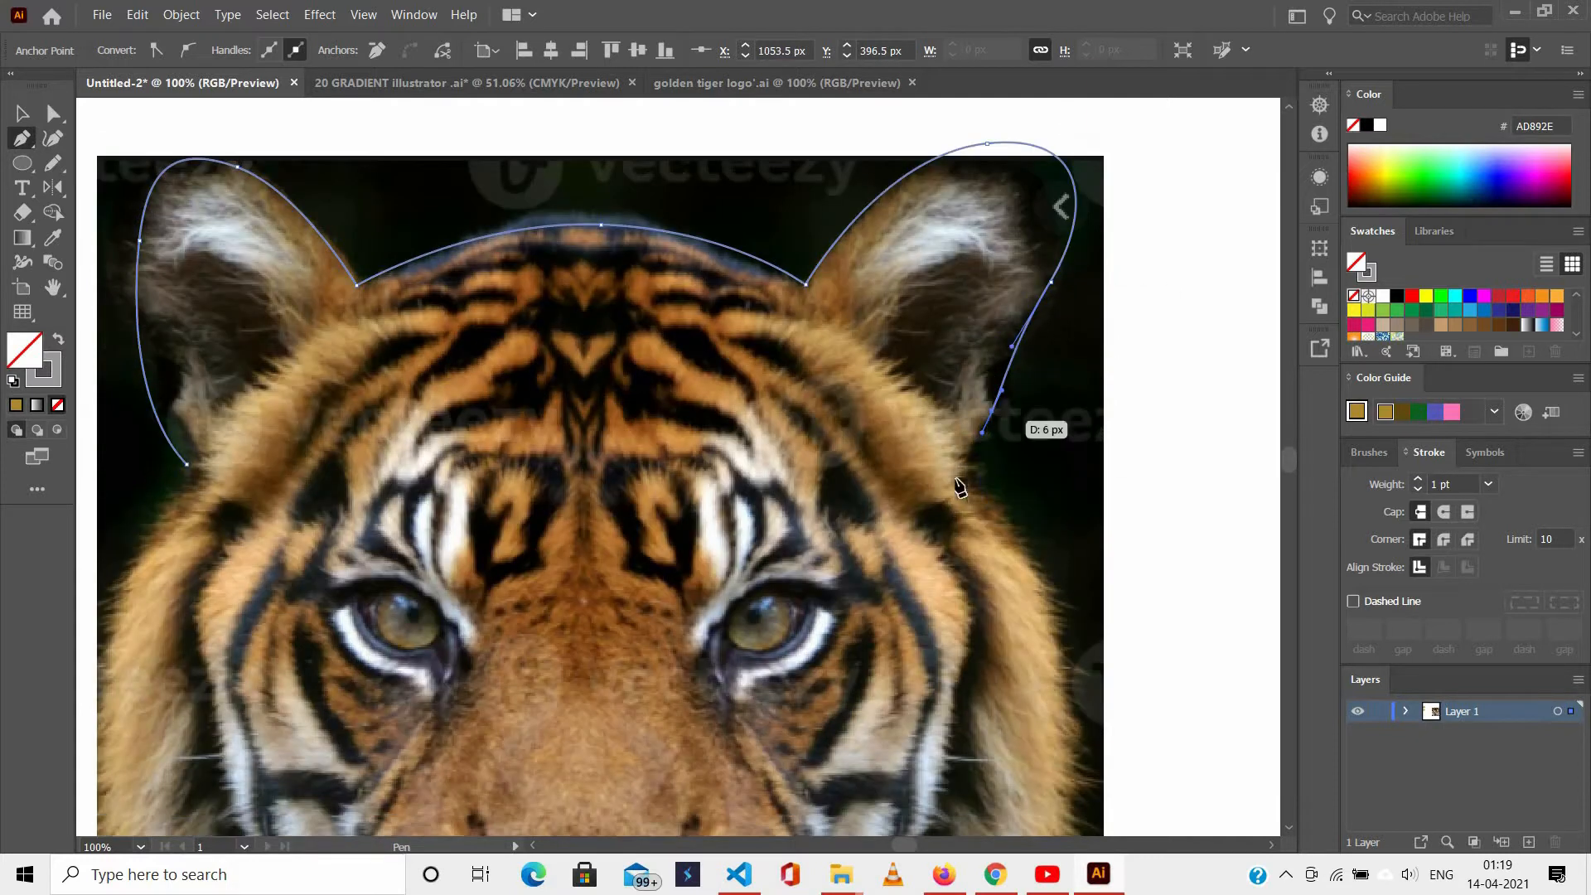
pyautogui.click(964, 483)
pyautogui.scroll(-2, 1013, 363)
pyautogui.scroll(-1, 1021, 320)
pyautogui.scroll(1, 1022, 327)
pyautogui.scroll(2, 1036, 431)
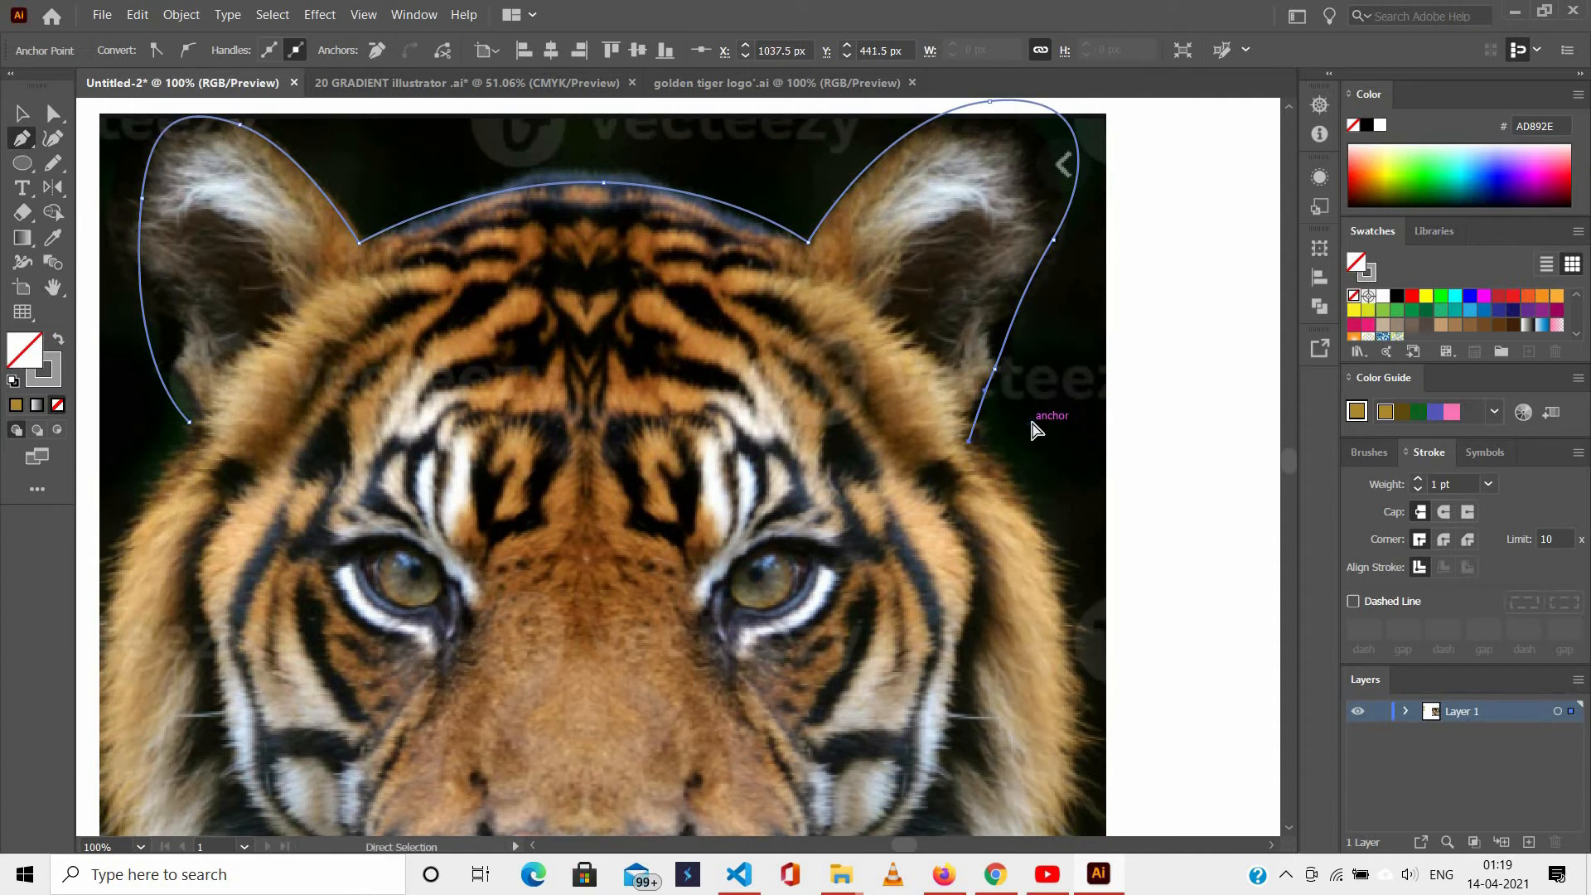
pyautogui.keyDown('ctrl'); pyautogui.click(1033, 423); pyautogui.keyUp('ctrl')
pyautogui.hscroll(-1, 829, 454)
pyautogui.hotkey('ctrl', 'z')
pyautogui.hotkey('ctrl', 'z')
pyautogui.hotkey('ctrl', 'z')
pyautogui.hotkey('ctrl', 'z')
# Trace the outer edge of the right ear down to its outer base.
pyautogui.scroll(1, 1206, 245)
pyautogui.moveTo(1218, 272); pyautogui.dragTo(1168, 363)
pyautogui.hotkey('ctrl', 'z')
pyautogui.click(1098, 502)
pyautogui.scroll(-2, 593, 311)
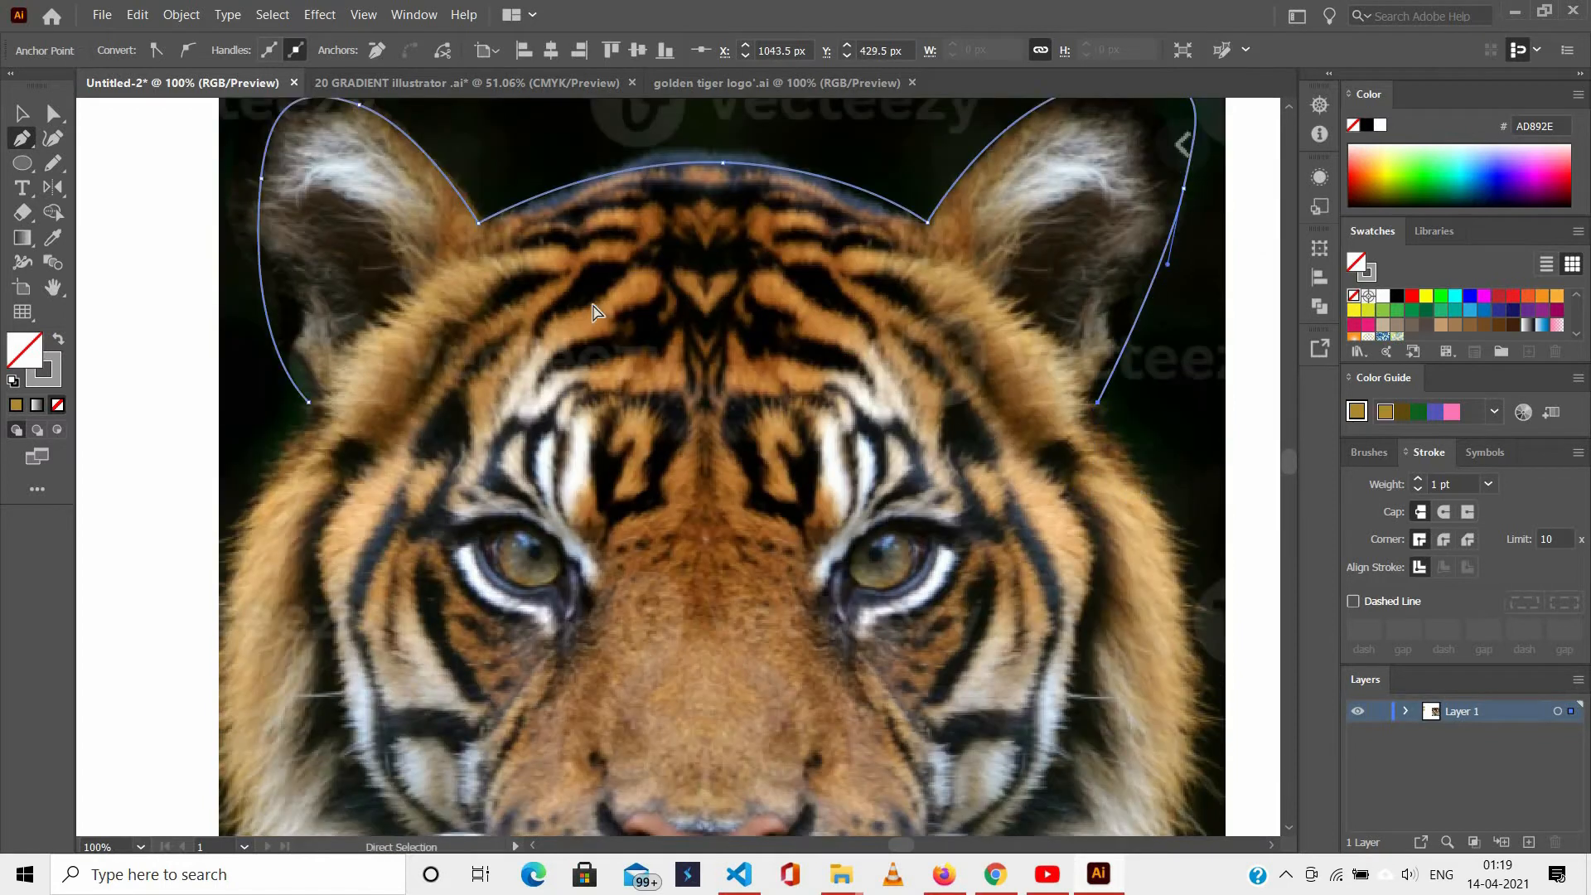
# Start a separate Pen path around the black forehead marking, tracing the edges of its upper left stripes.
pyautogui.scroll(2, 594, 312)
pyautogui.scroll(-1, 650, 170)
pyautogui.click(508, 195)
pyautogui.moveTo(570, 199); pyautogui.dragTo(671, 182)
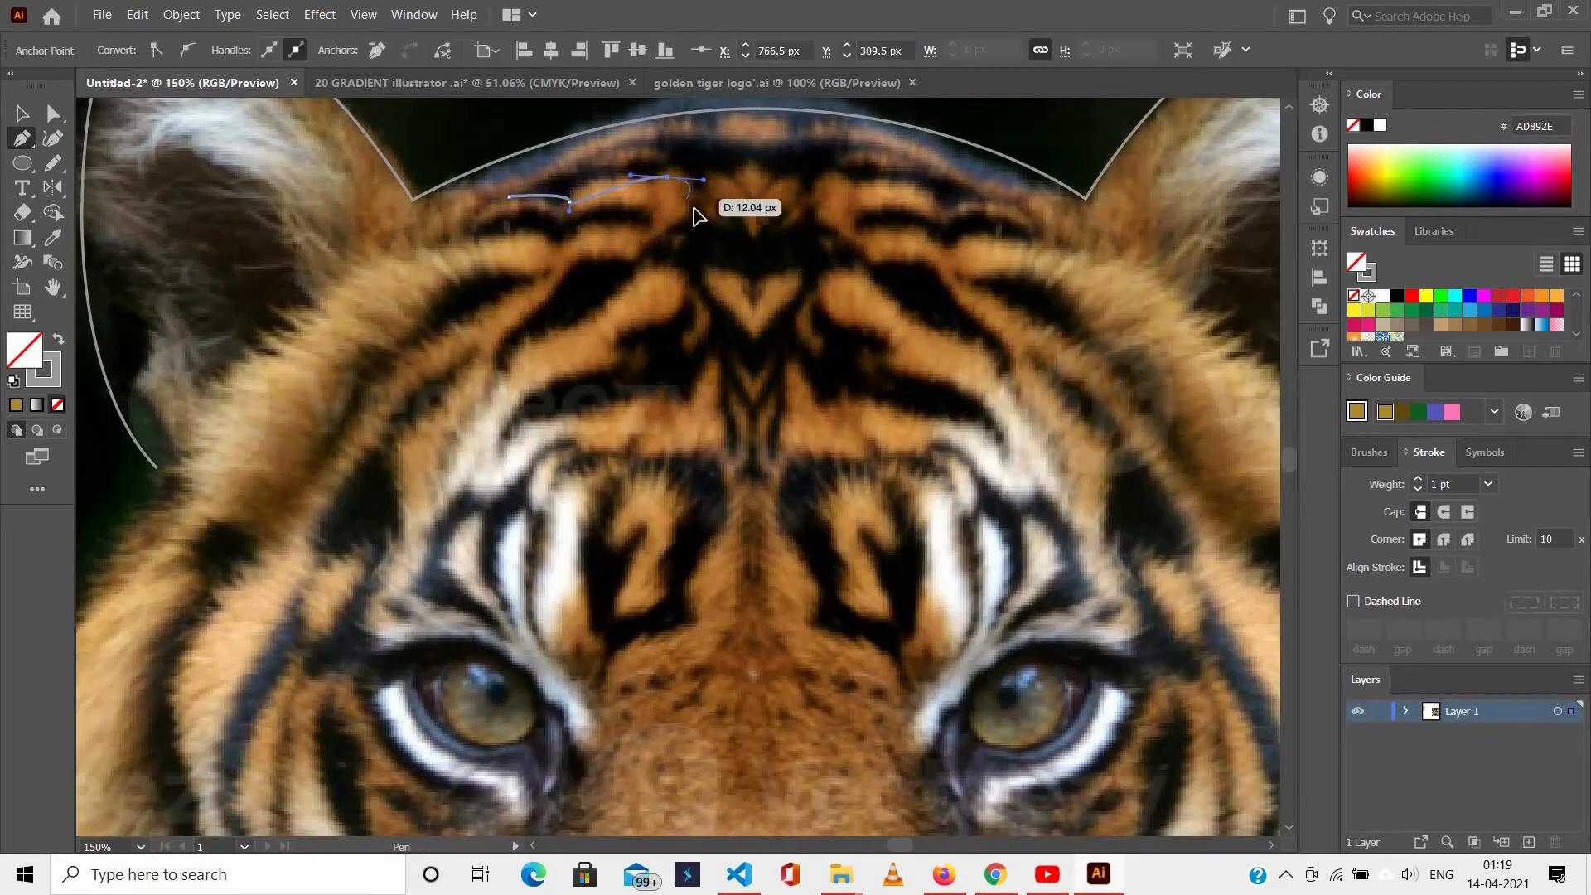
pyautogui.click(694, 208)
pyautogui.click(662, 234)
pyautogui.moveTo(634, 267); pyautogui.dragTo(562, 283)
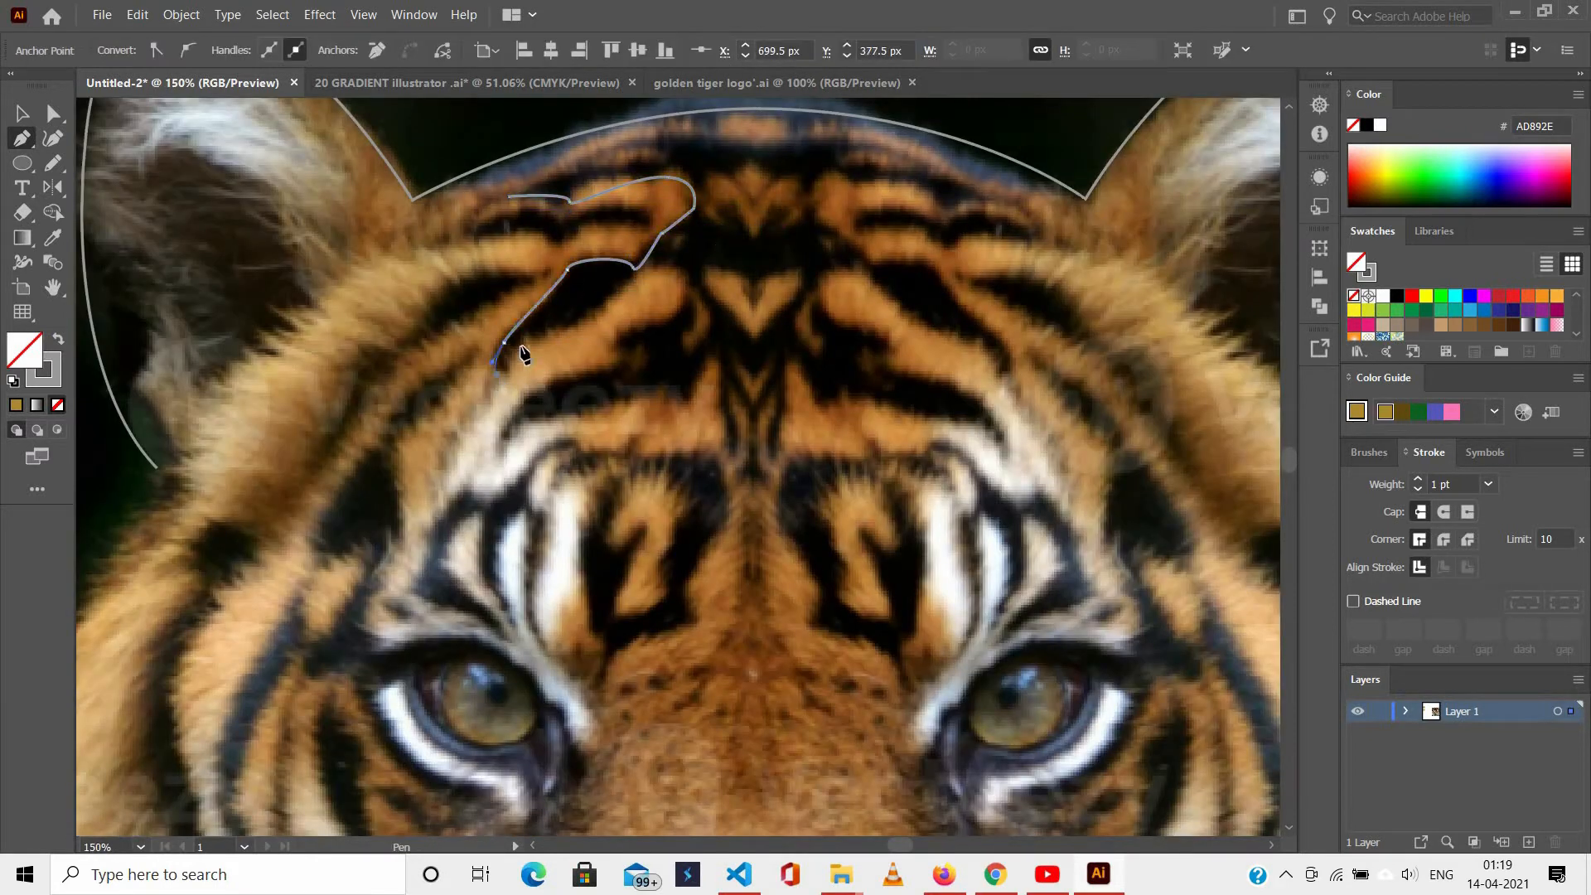
# Continue the forehead path around the left orange tongue and the lower left black stripe towards the centre.
pyautogui.moveTo(684, 264); pyautogui.dragTo(684, 278)
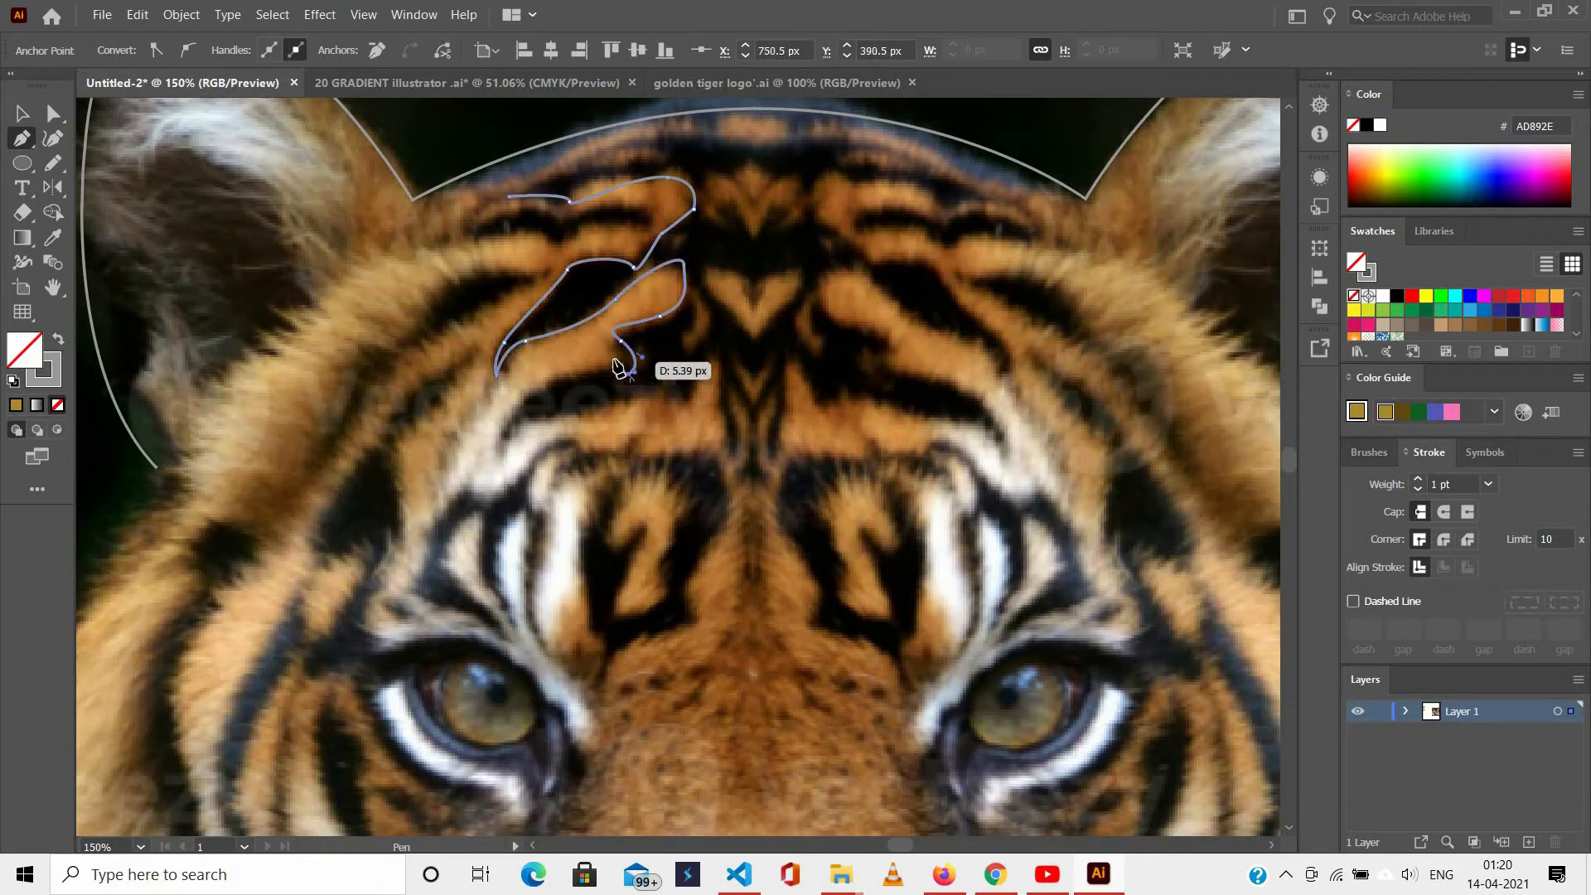
pyautogui.moveTo(619, 365); pyautogui.dragTo(498, 447)
pyautogui.click(689, 411)
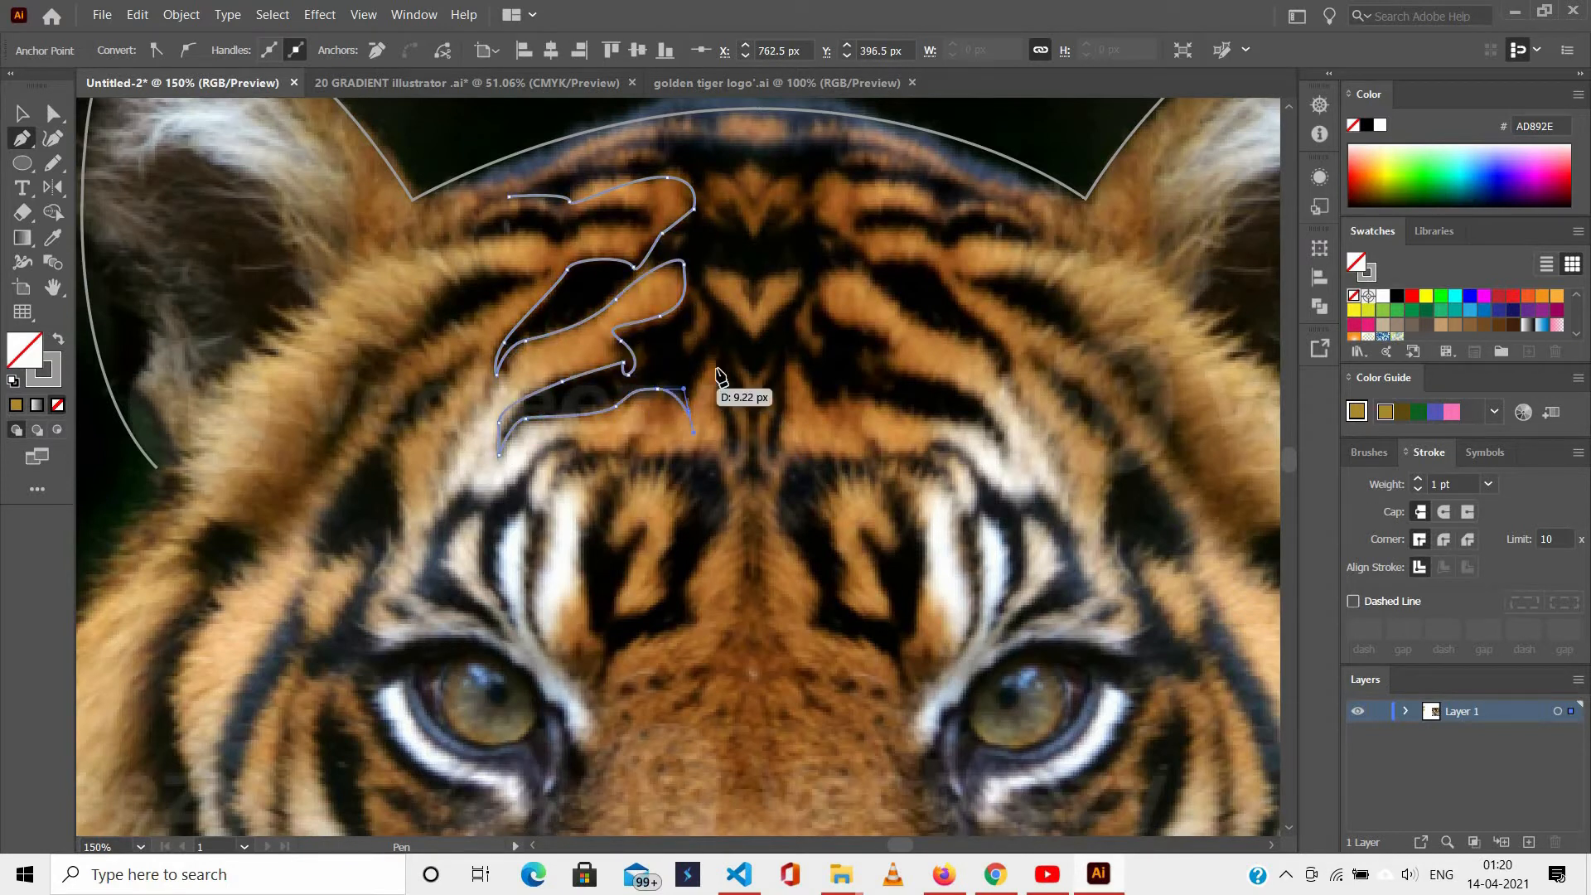
# Trace the pointed M-shaped spikes at the lower centre of the forehead marking.
pyautogui.moveTo(715, 354); pyautogui.dragTo(715, 389)
pyautogui.moveTo(727, 450); pyautogui.dragTo(749, 396)
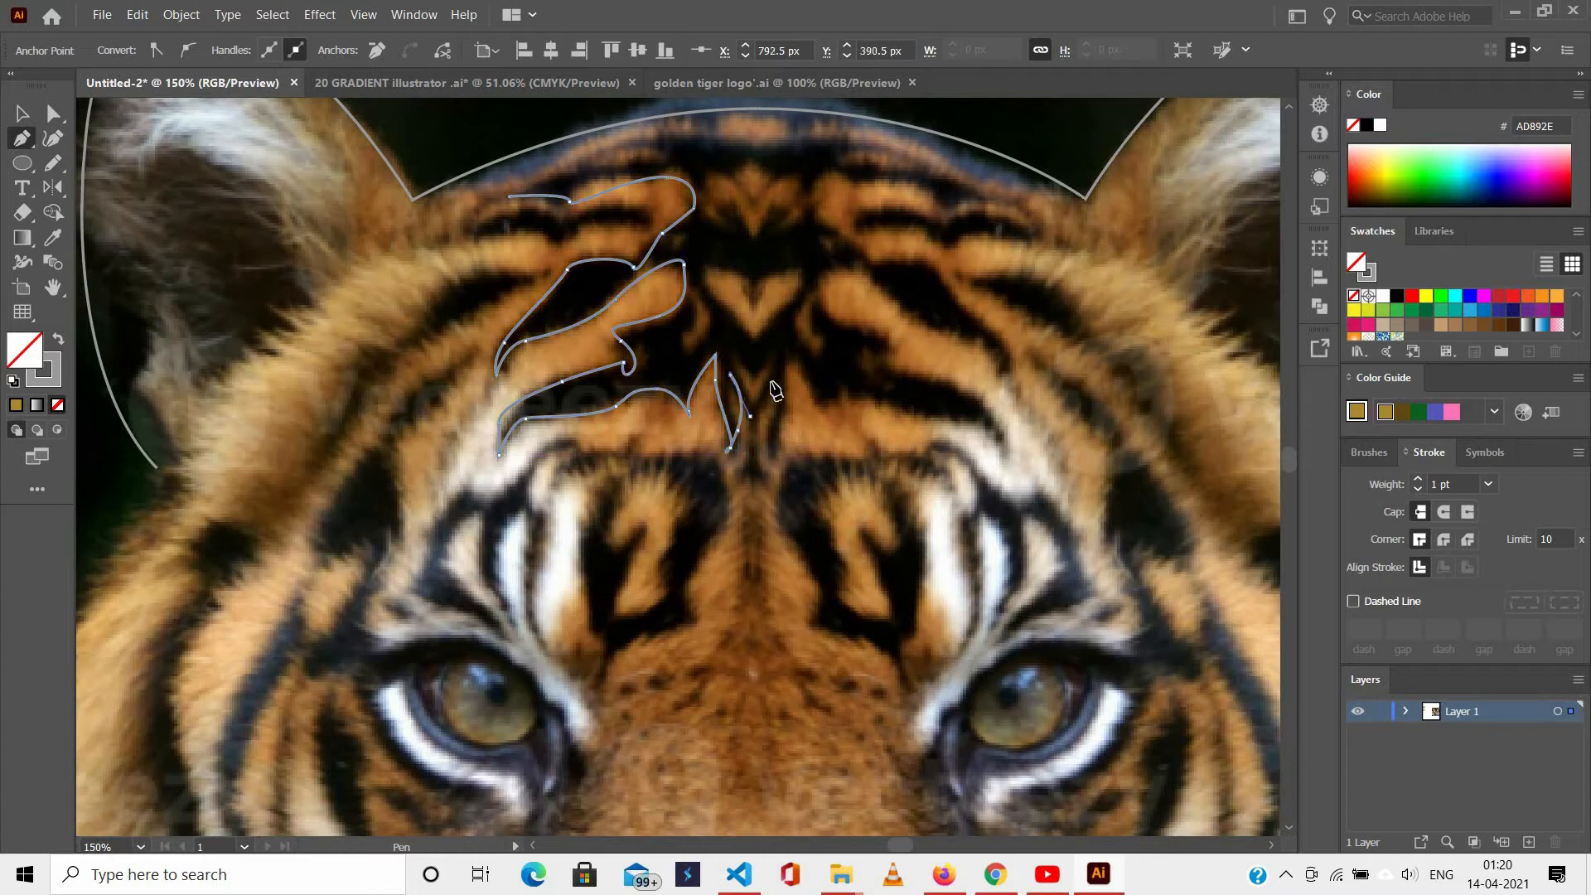
pyautogui.hotkey('ctrl', 'z')
pyautogui.click(779, 455)
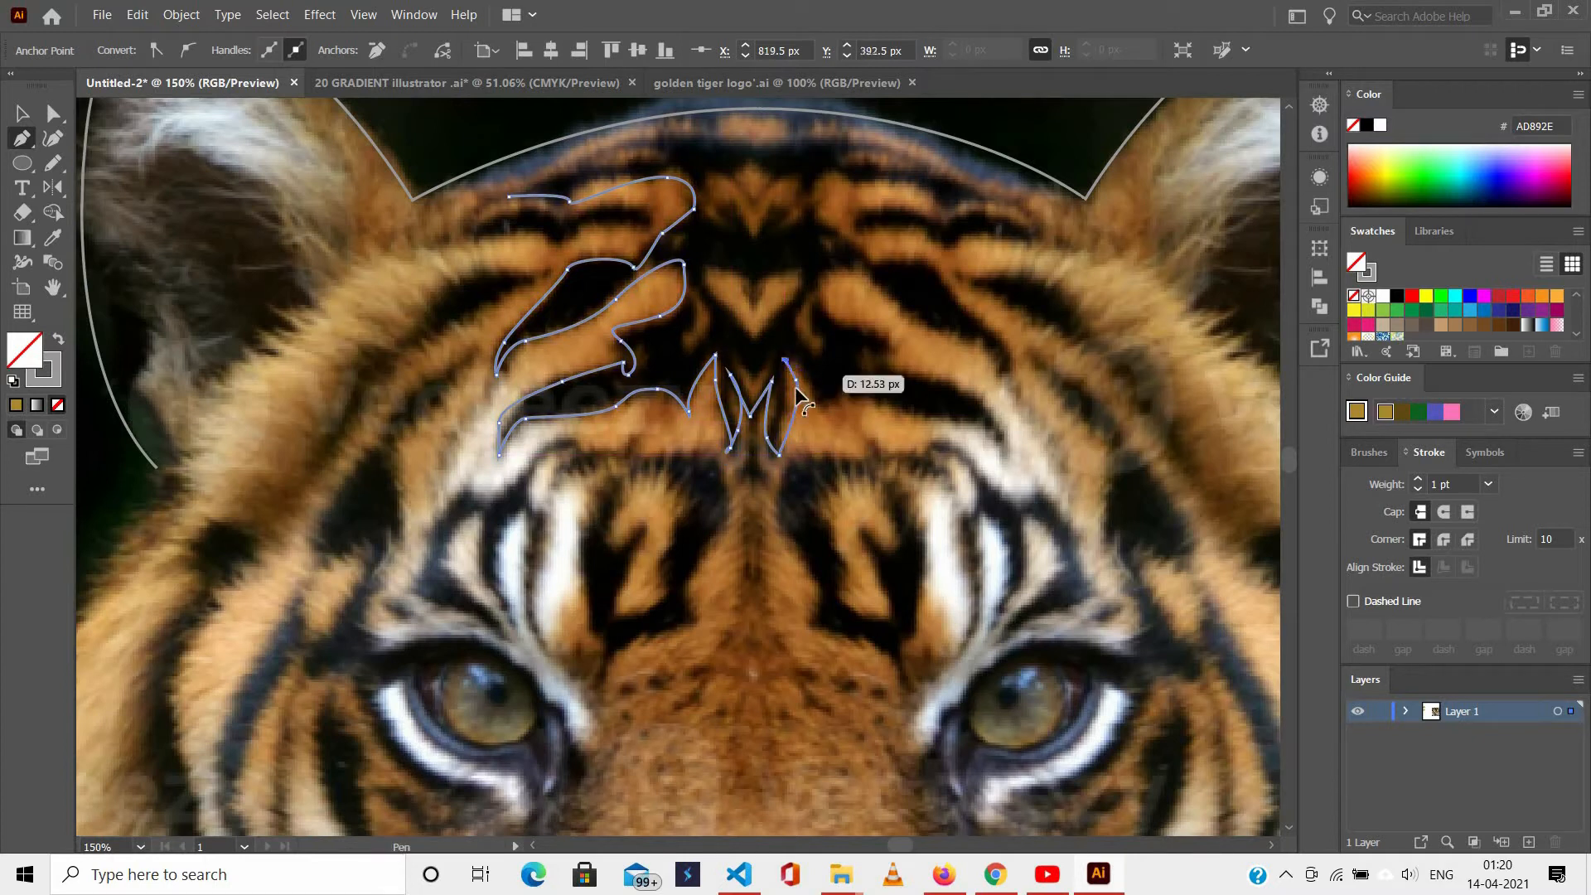
pyautogui.moveTo(784, 382); pyautogui.dragTo(787, 421)
pyautogui.hotkey('ctrl', 'z')
pyautogui.hotkey('ctrl', 'z')
pyautogui.click(771, 454)
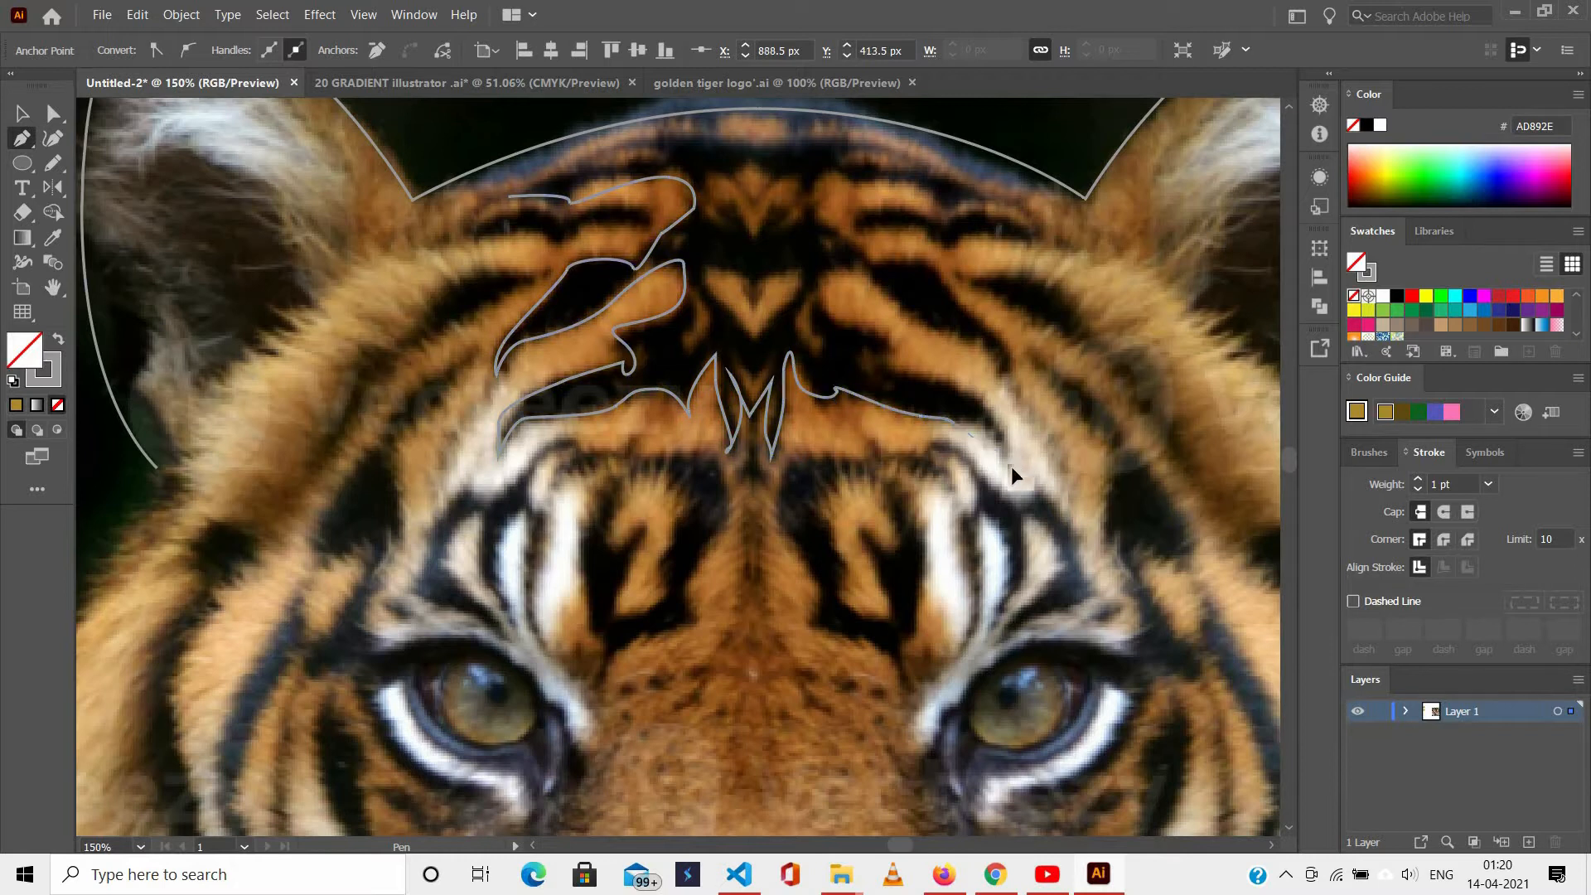
# Trace the stripes on the right side of the forehead marking up to its top right stripe.
pyautogui.hotkey('ctrl', 'z')
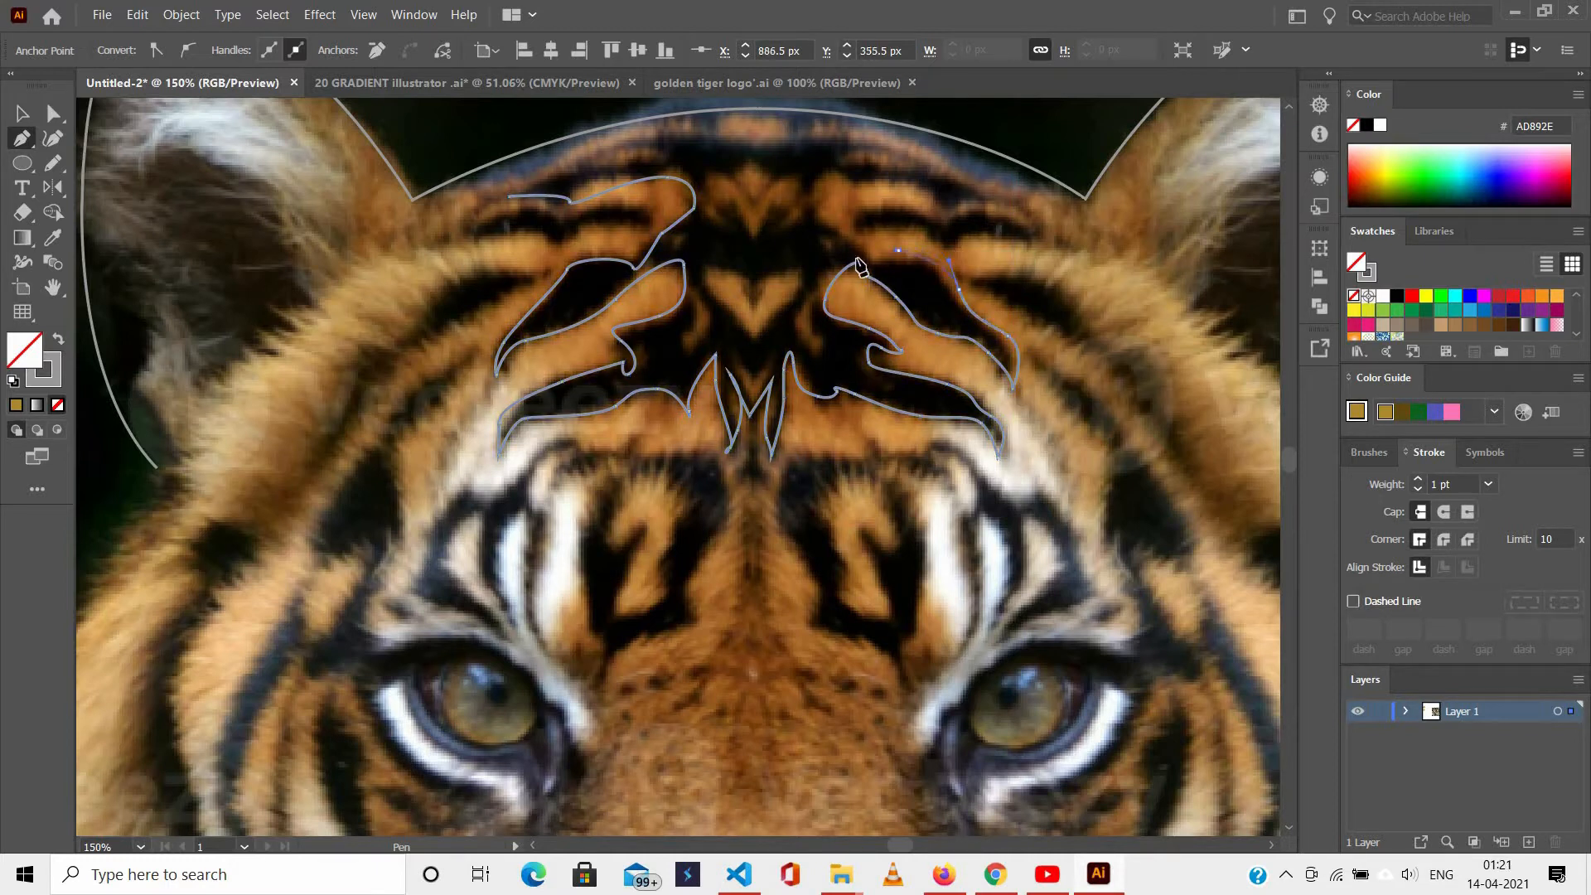
pyautogui.moveTo(862, 259); pyautogui.dragTo(847, 179)
pyautogui.moveTo(884, 189); pyautogui.dragTo(927, 199)
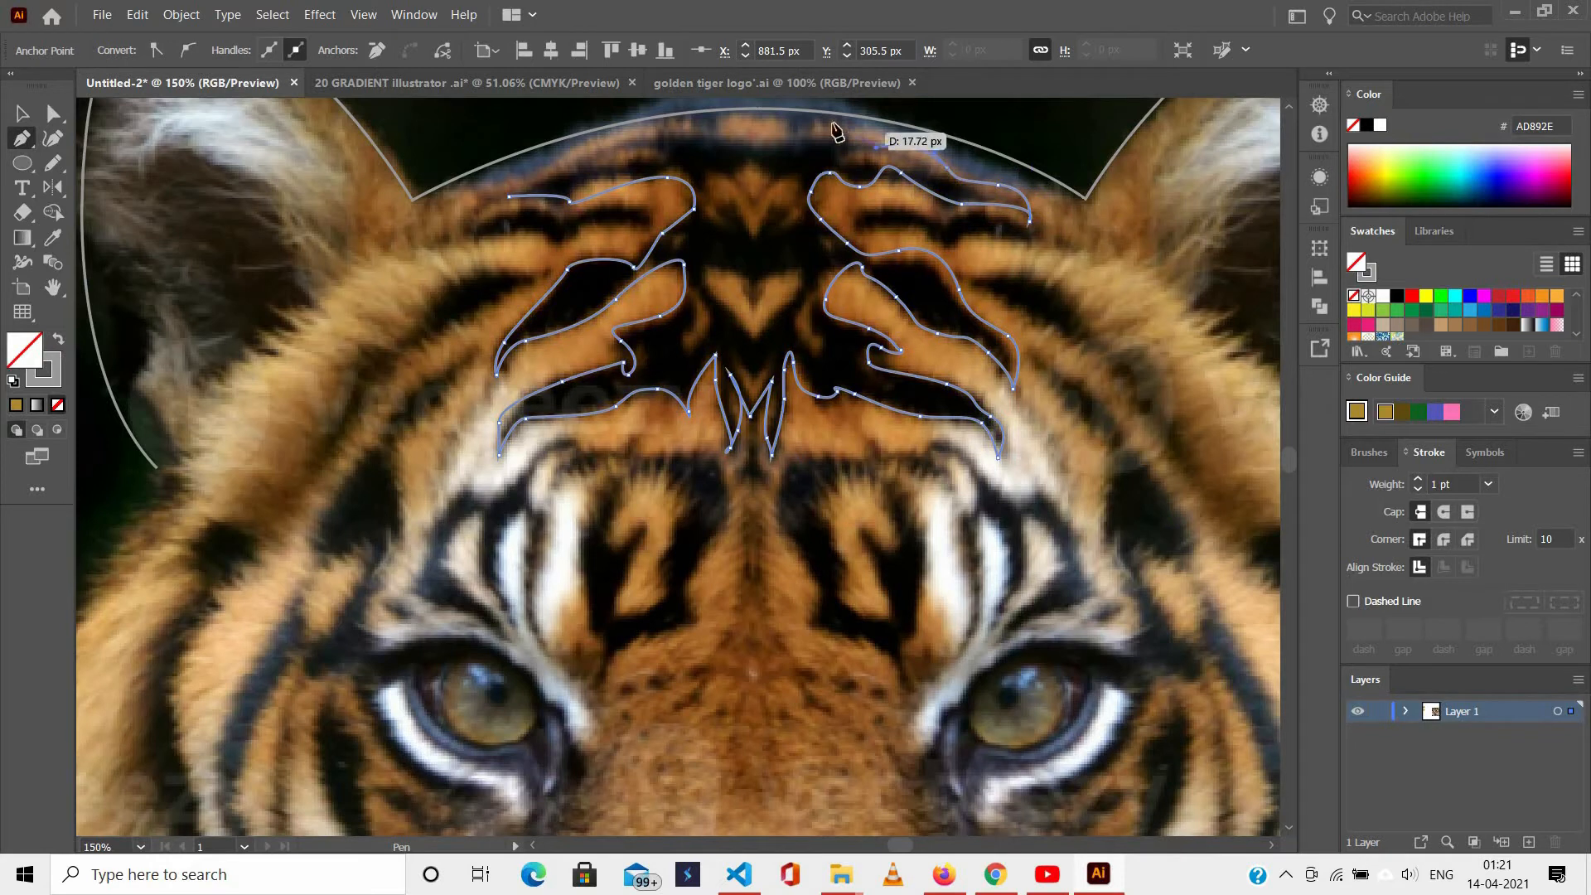
# Run the forehead path along the top of the head and around the thin upper left stripe back to its starting point.
pyautogui.moveTo(840, 125); pyautogui.dragTo(844, 123)
pyautogui.moveTo(750, 142); pyautogui.dragTo(669, 131)
pyautogui.moveTo(641, 133); pyautogui.dragTo(562, 171)
pyautogui.click(572, 158)
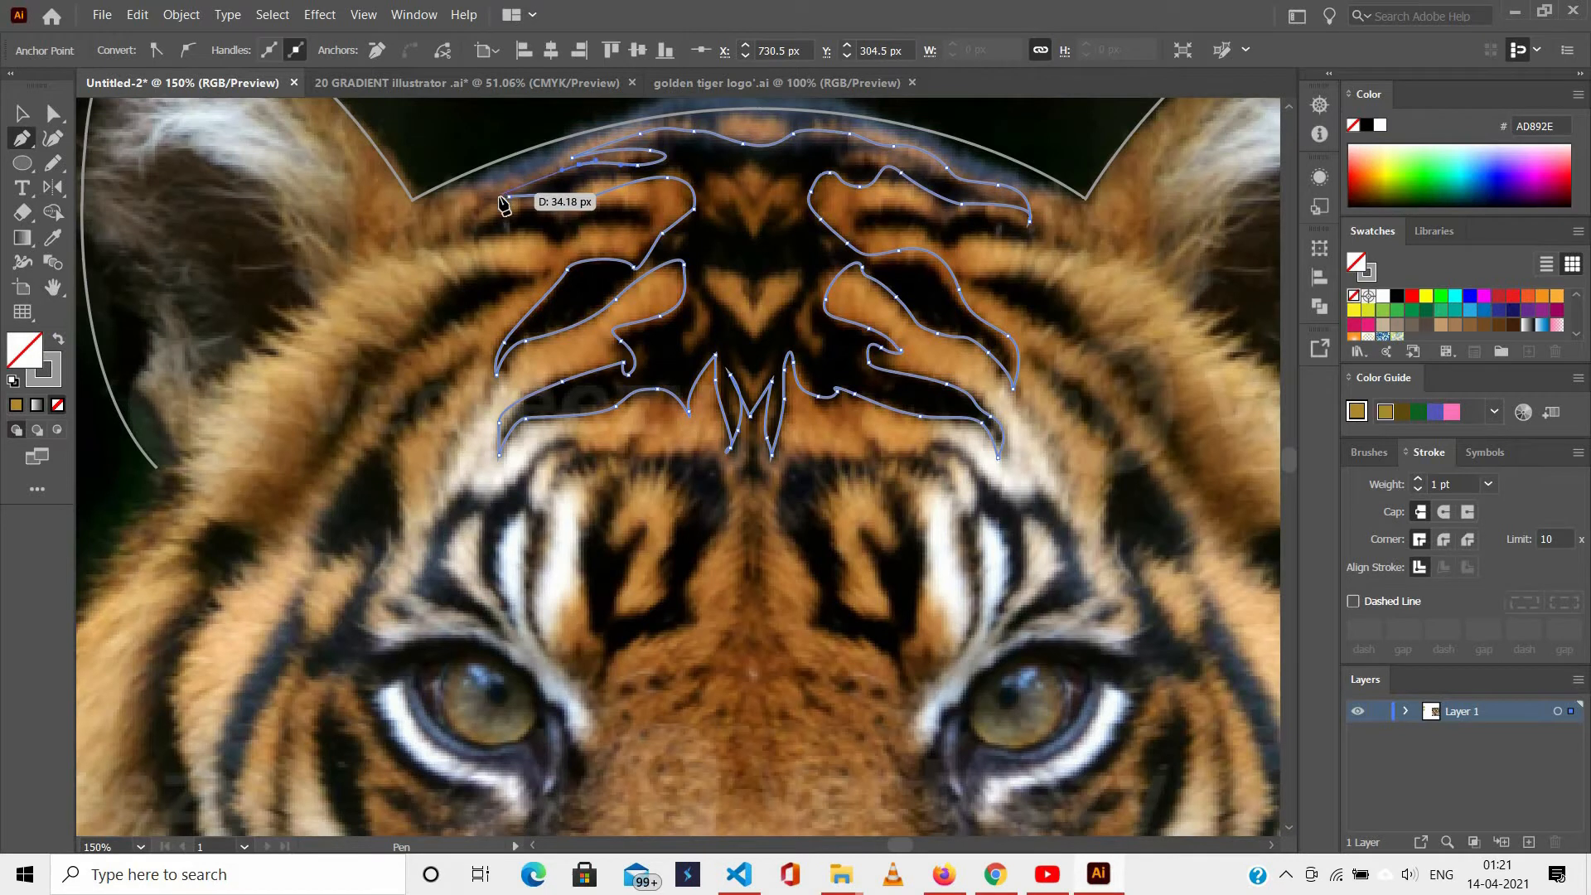
# Trace the crown-shaped orange patch at the top centre of the forehead as a closed outline.
pyautogui.click(726, 226)
pyautogui.moveTo(704, 204); pyautogui.dragTo(700, 188)
pyautogui.click(704, 160)
pyautogui.click(733, 172)
pyautogui.click(754, 160)
pyautogui.click(775, 176)
pyautogui.click(801, 173)
pyautogui.click(801, 207)
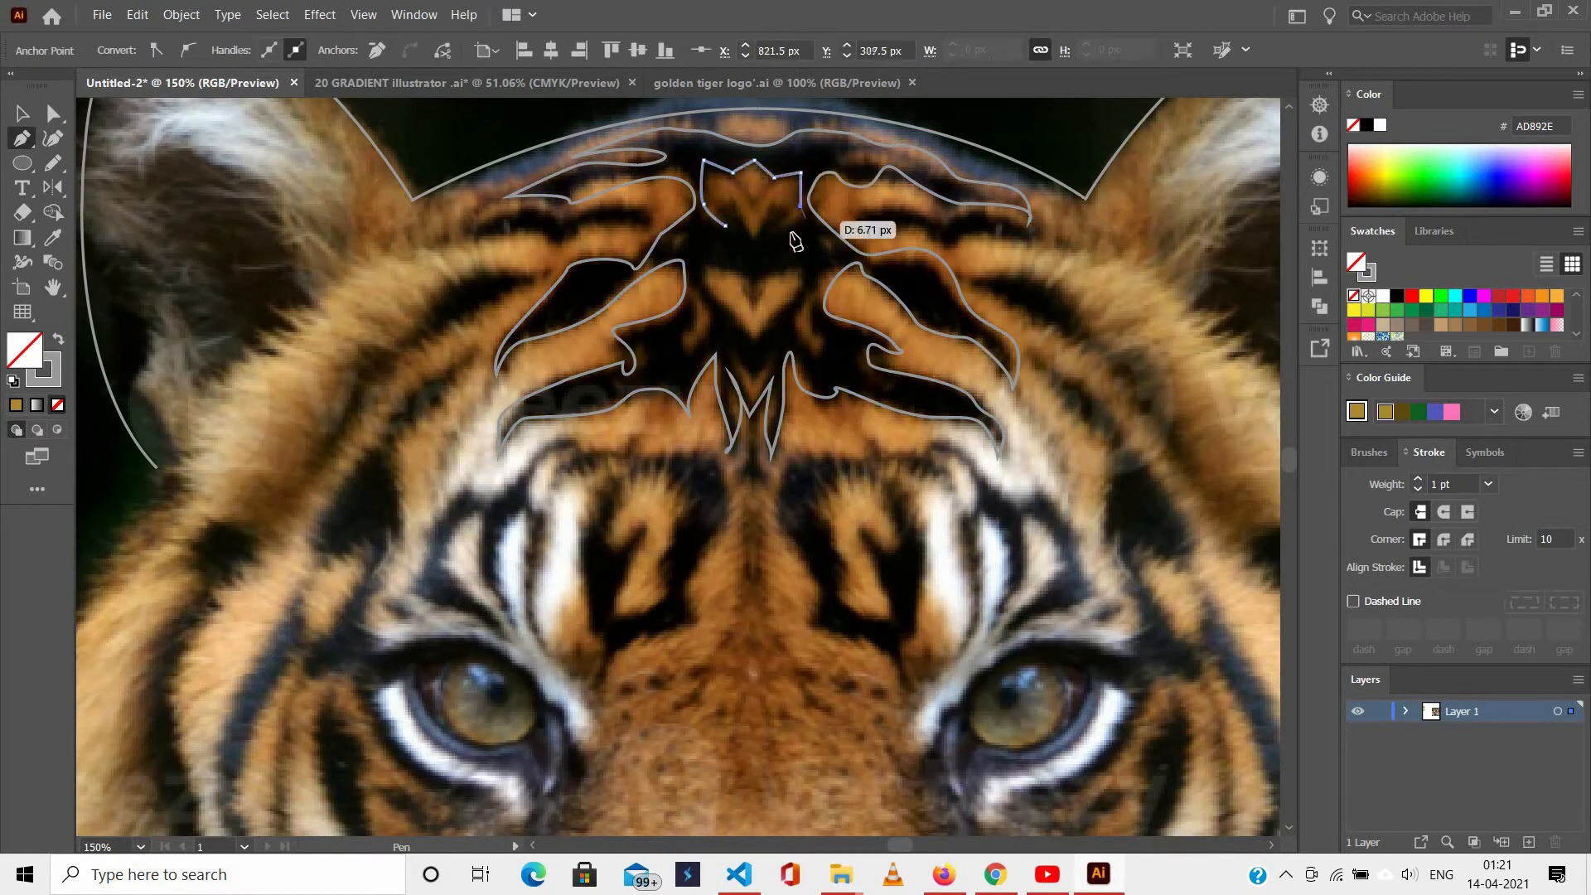
pyautogui.click(787, 228)
pyautogui.click(780, 205)
pyautogui.click(747, 238)
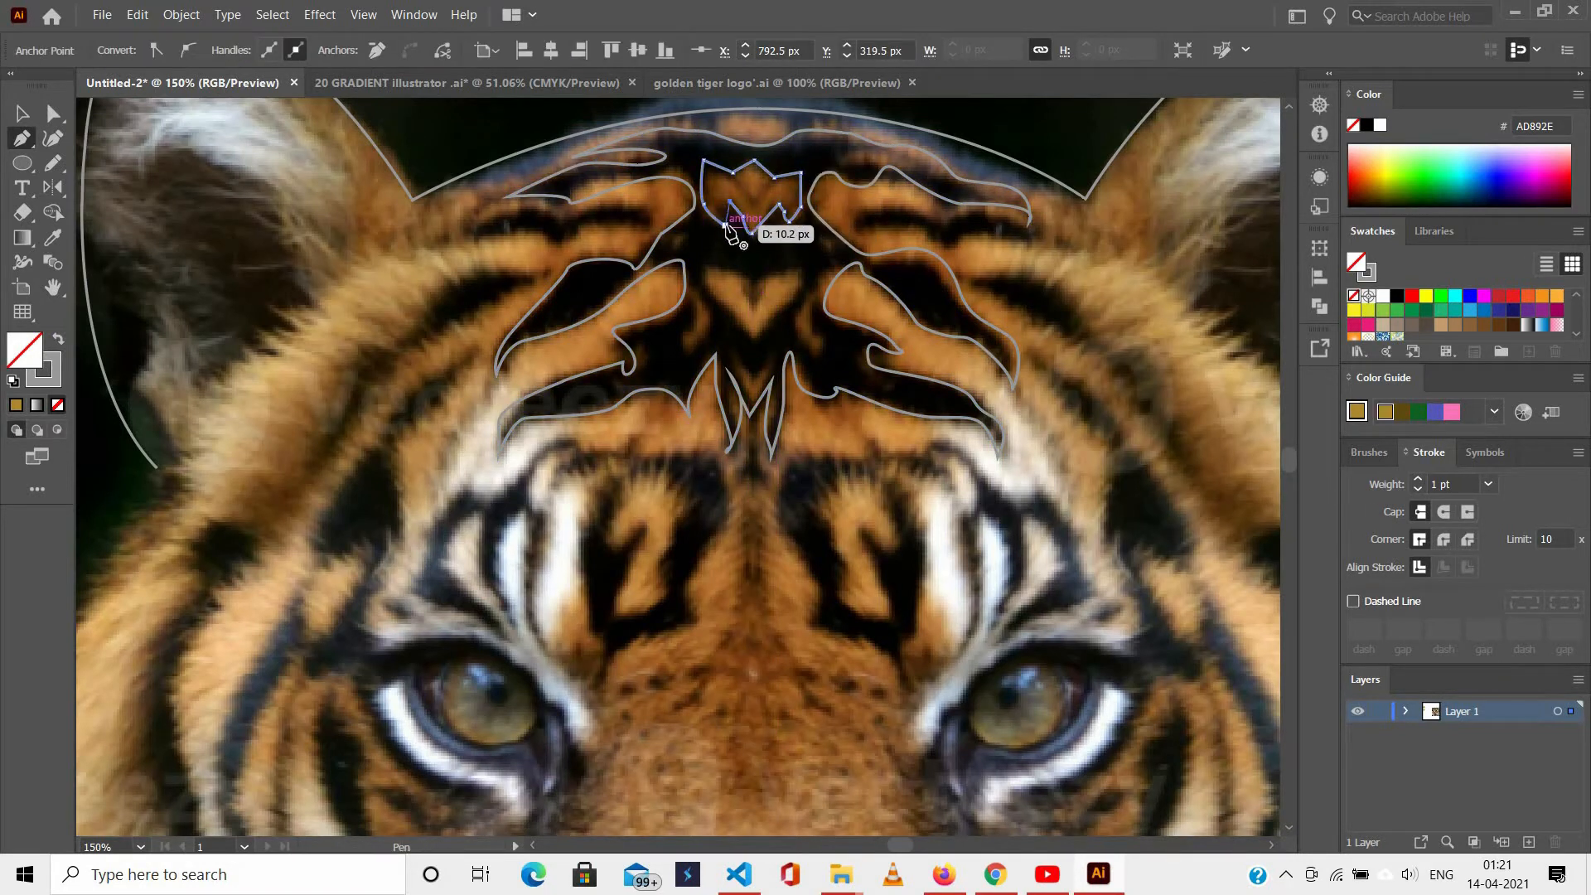
pyautogui.click(726, 225)
# Trace the heart-shaped orange patch below the crown shape as a closed outline with a notch in its upper edge.
pyautogui.scroll(-1, 729, 235)
pyautogui.click(709, 211)
pyautogui.click(753, 277)
pyautogui.click(806, 210)
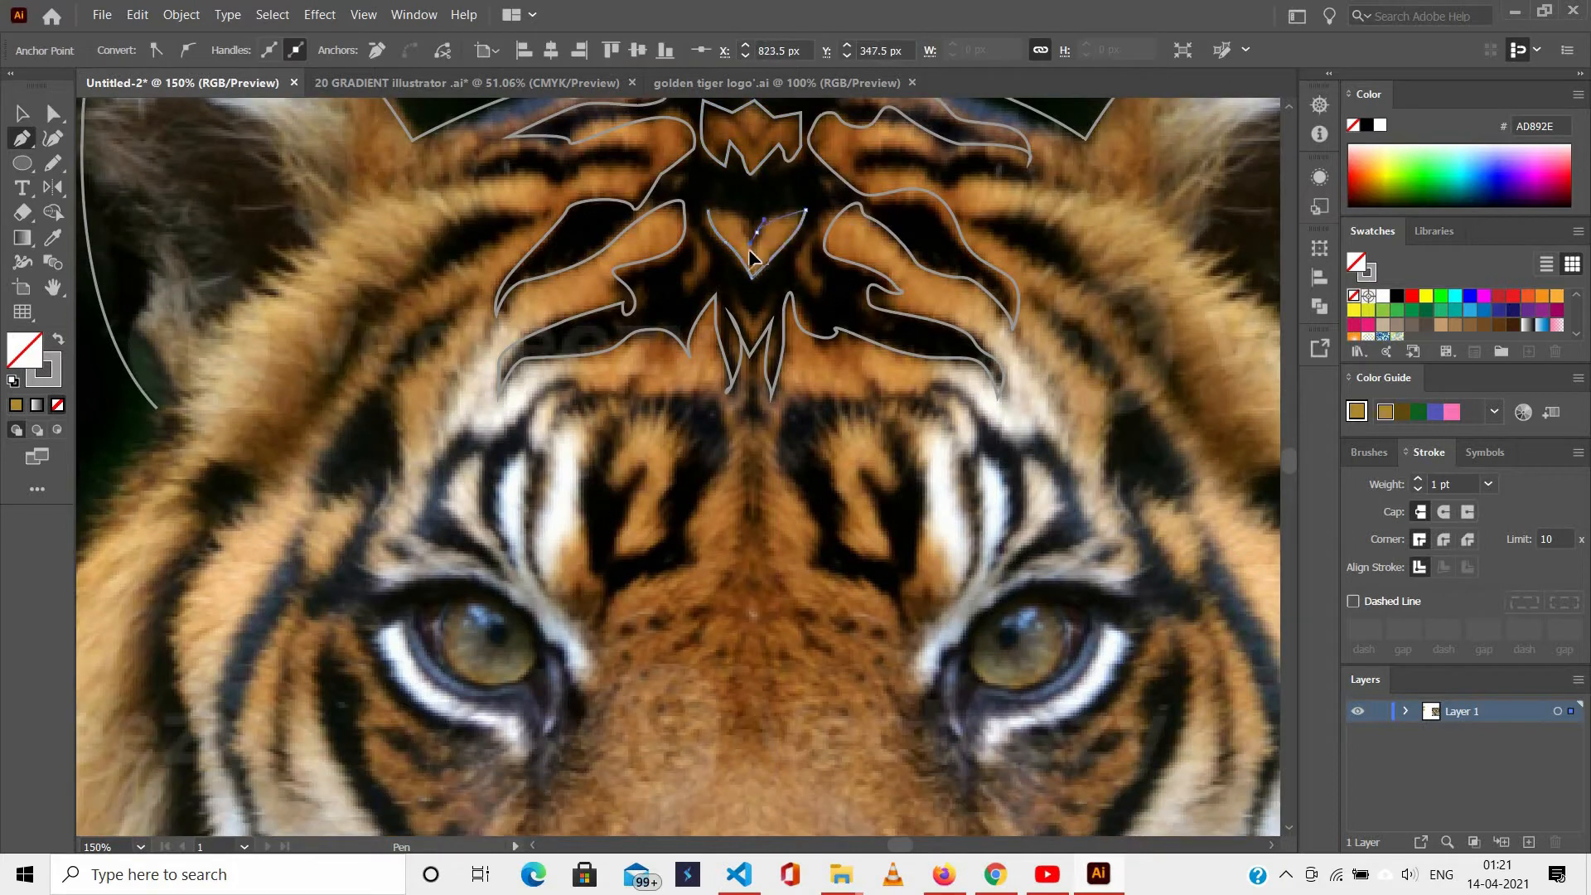
pyautogui.moveTo(717, 213); pyautogui.dragTo(763, 213)
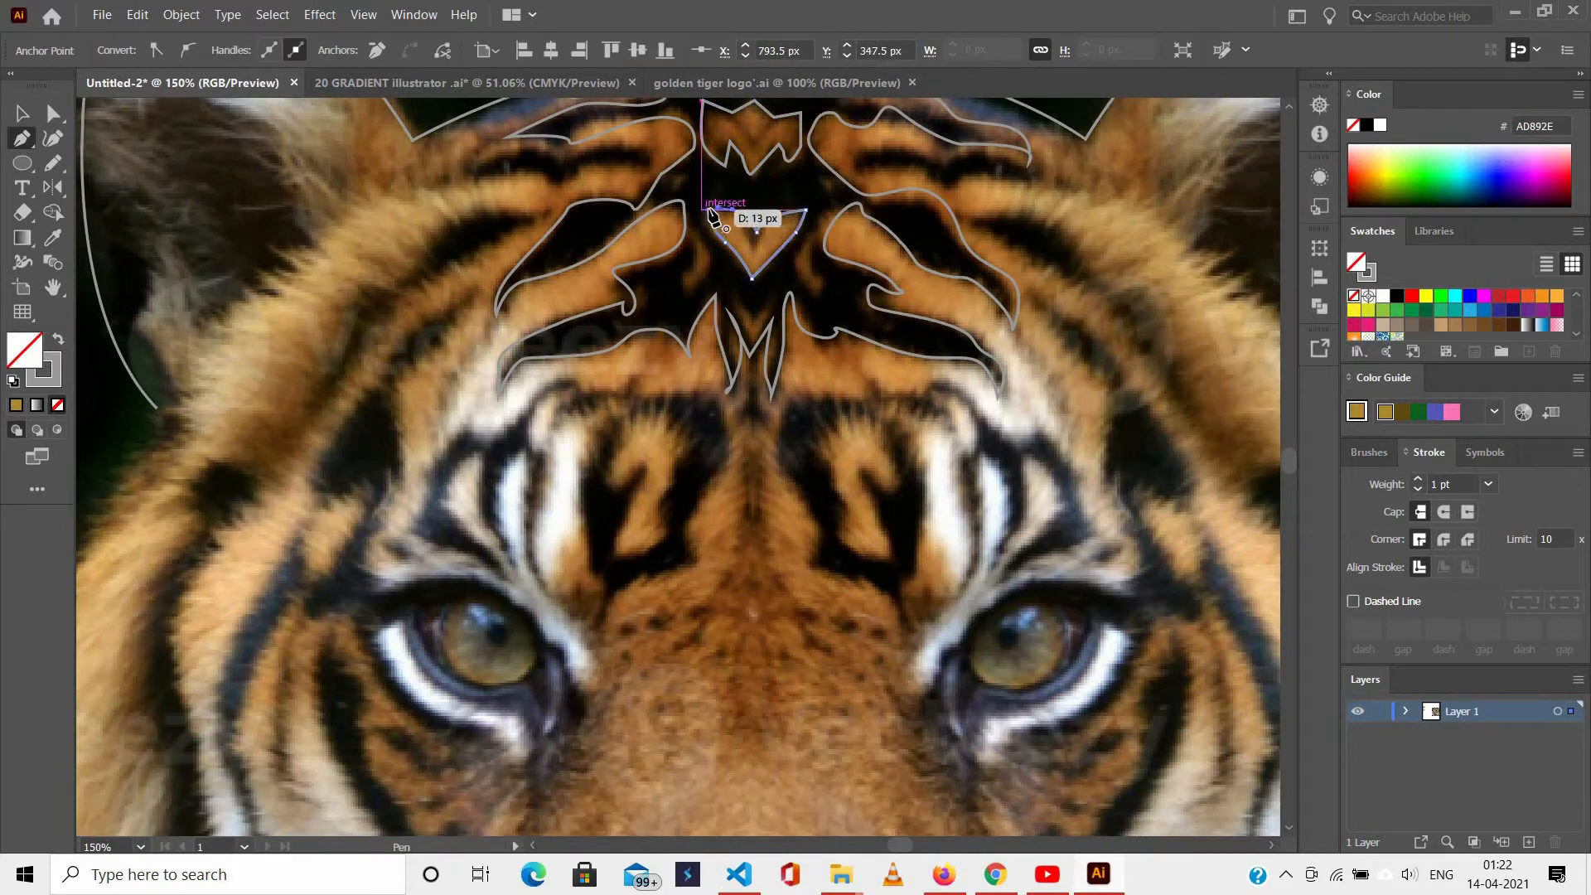
pyautogui.keyDown('ctrl'); pyautogui.click(761, 245); pyautogui.keyUp('ctrl')
pyautogui.scroll(2, 753, 238)
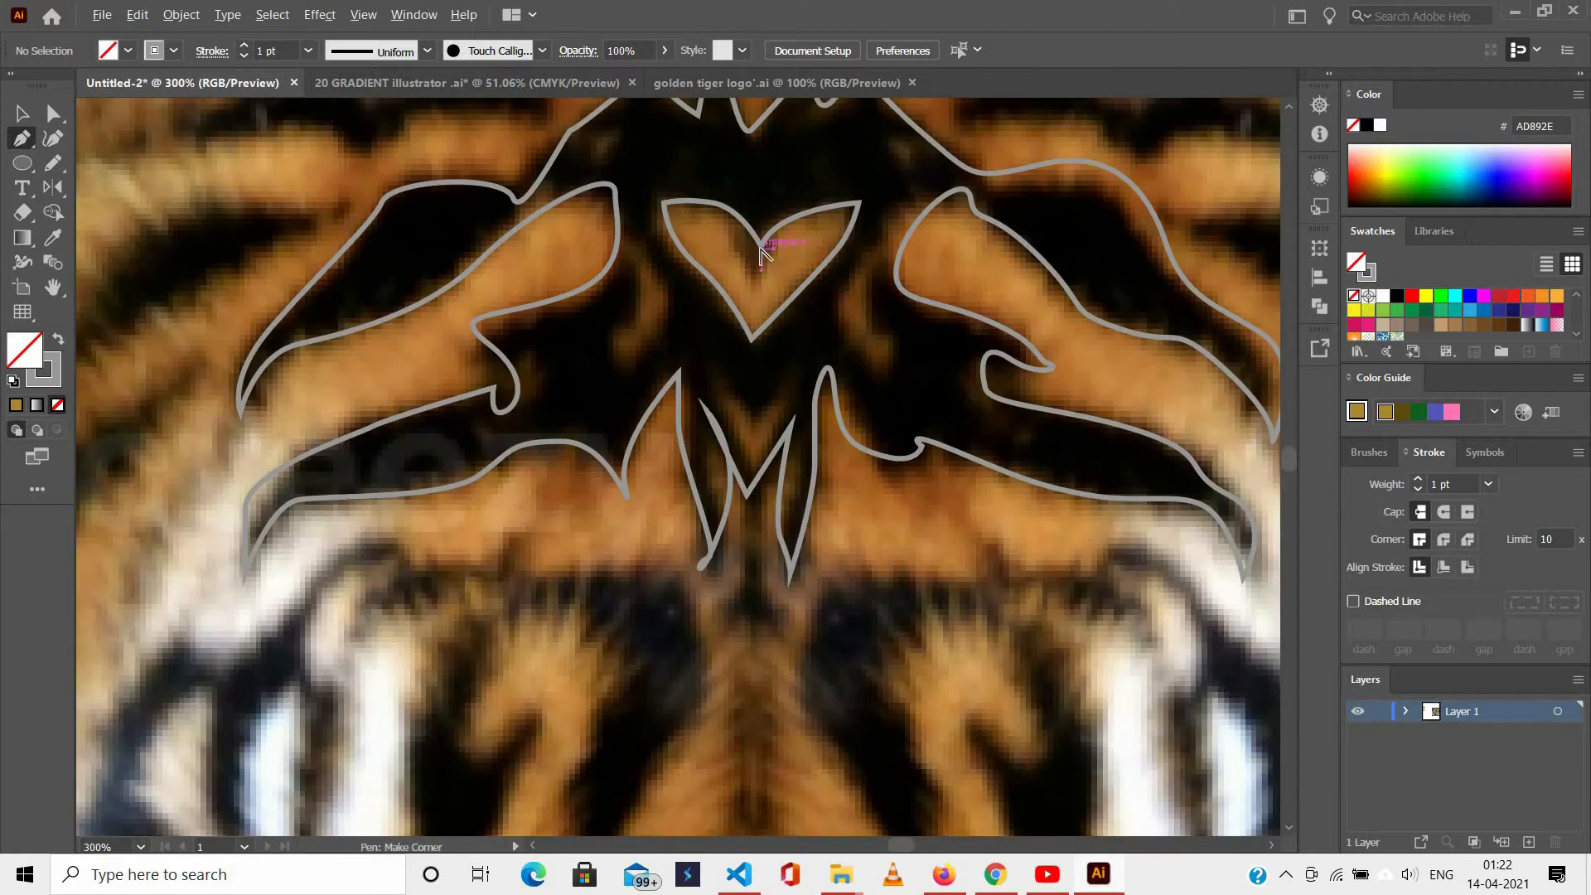
pyautogui.click(754, 236)
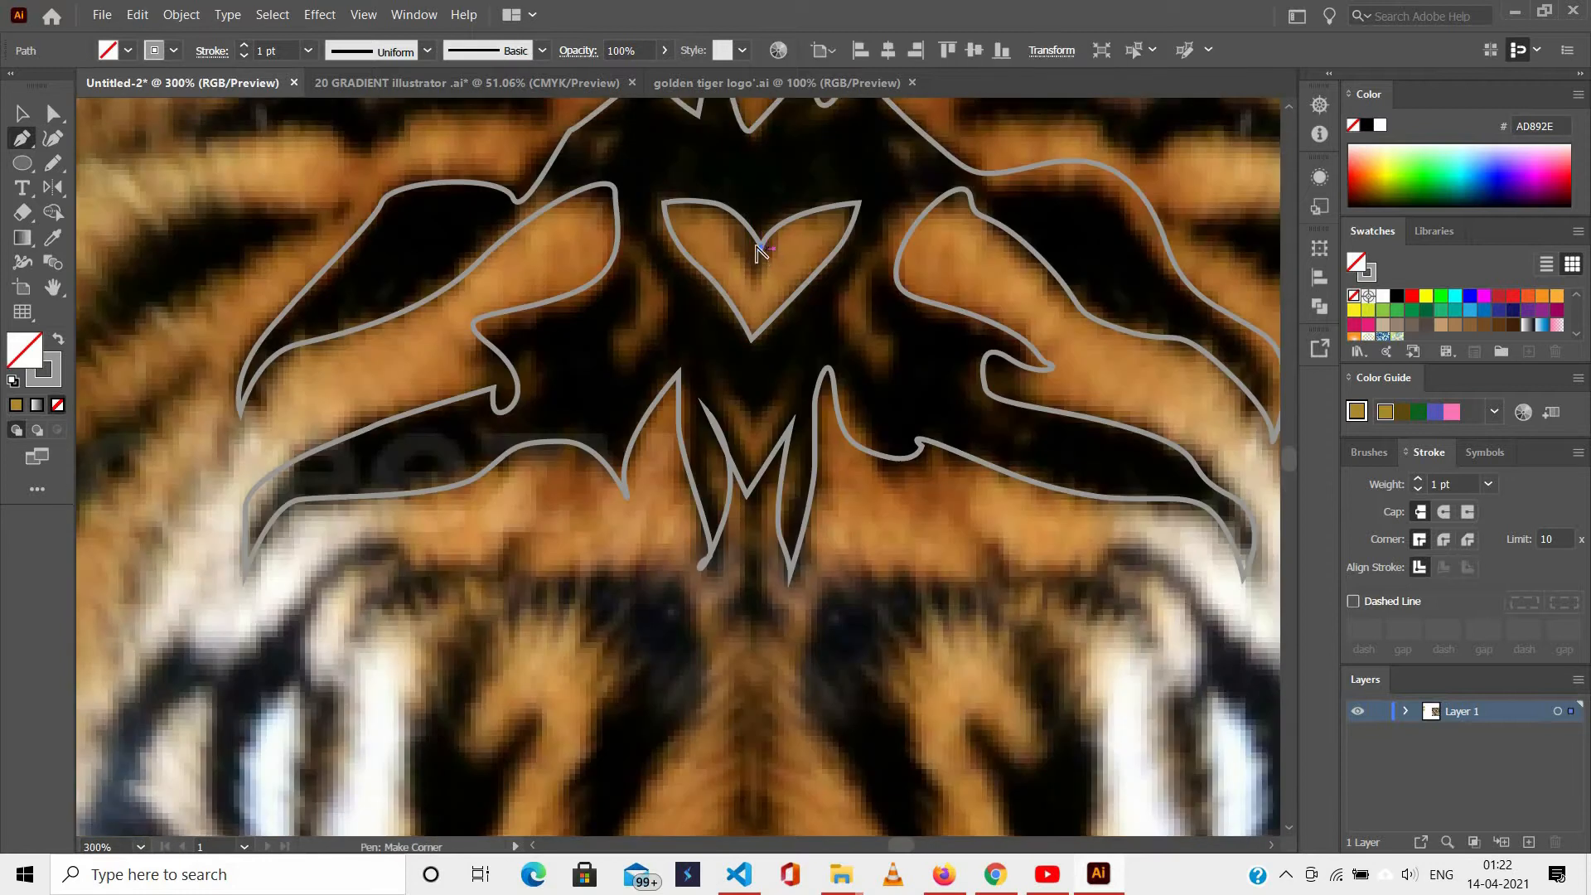
pyautogui.moveTo(789, 274); pyautogui.dragTo(636, 266)
pyautogui.keyDown('ctrl'); pyautogui.click(794, 264); pyautogui.keyUp('ctrl')
# Trace the small black stripe on the left side of the forehead, just below the thin upper stripe.
pyautogui.scroll(-2, 793, 264)
pyautogui.scroll(3, 758, 249)
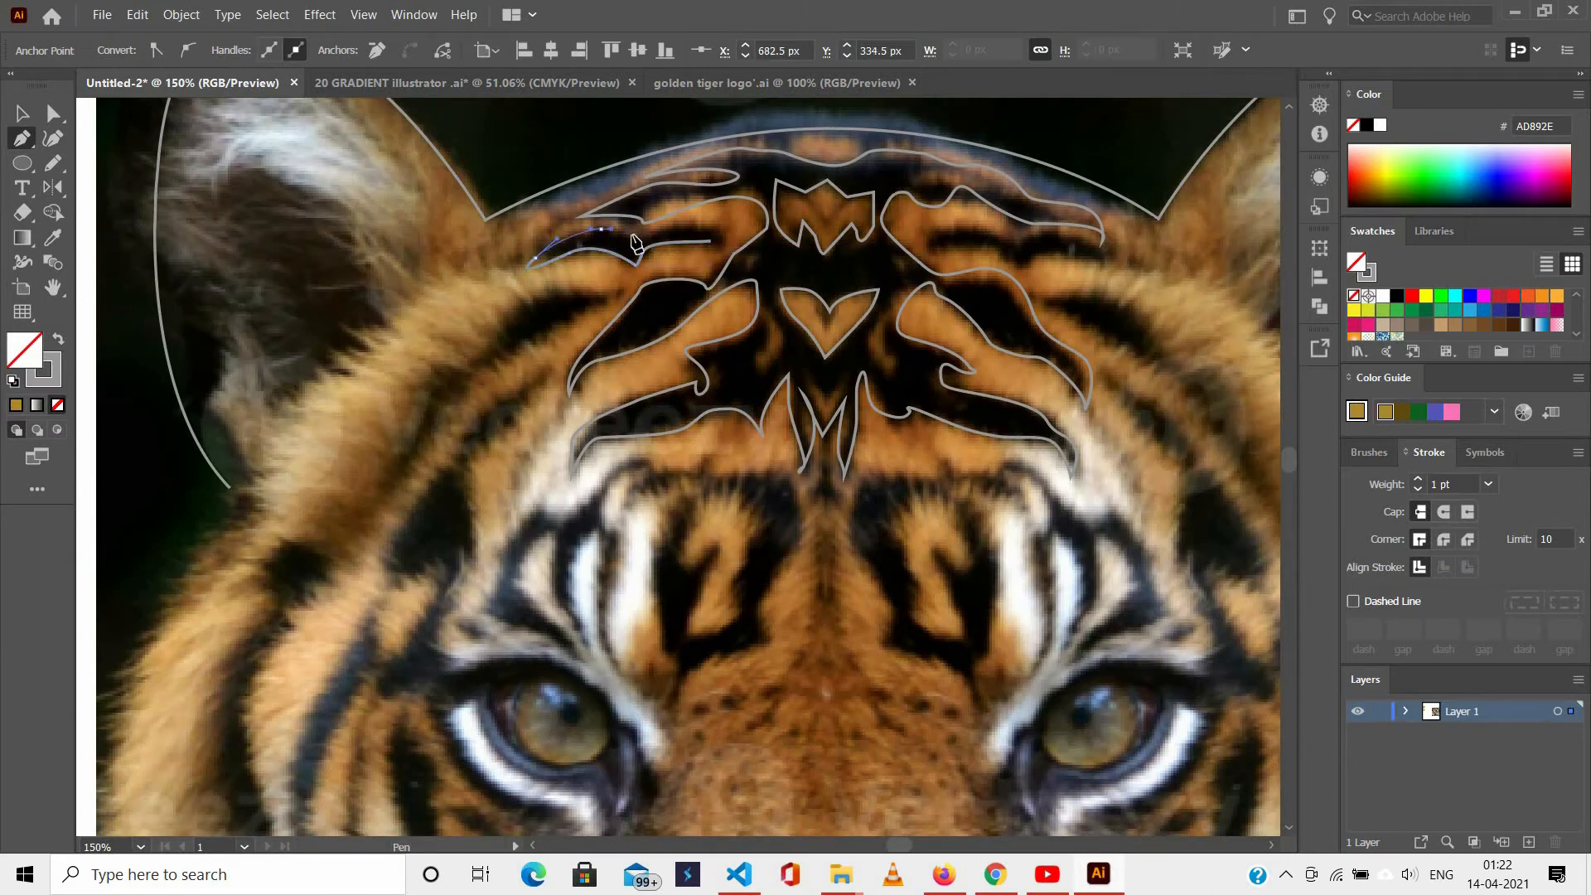
pyautogui.click(720, 243)
pyautogui.click(710, 241)
# Trace the matching small black stripe on the right side of the forehead and end the path.
pyautogui.click(933, 246)
pyautogui.moveTo(1012, 253); pyautogui.dragTo(920, 232)
pyautogui.click(1121, 269)
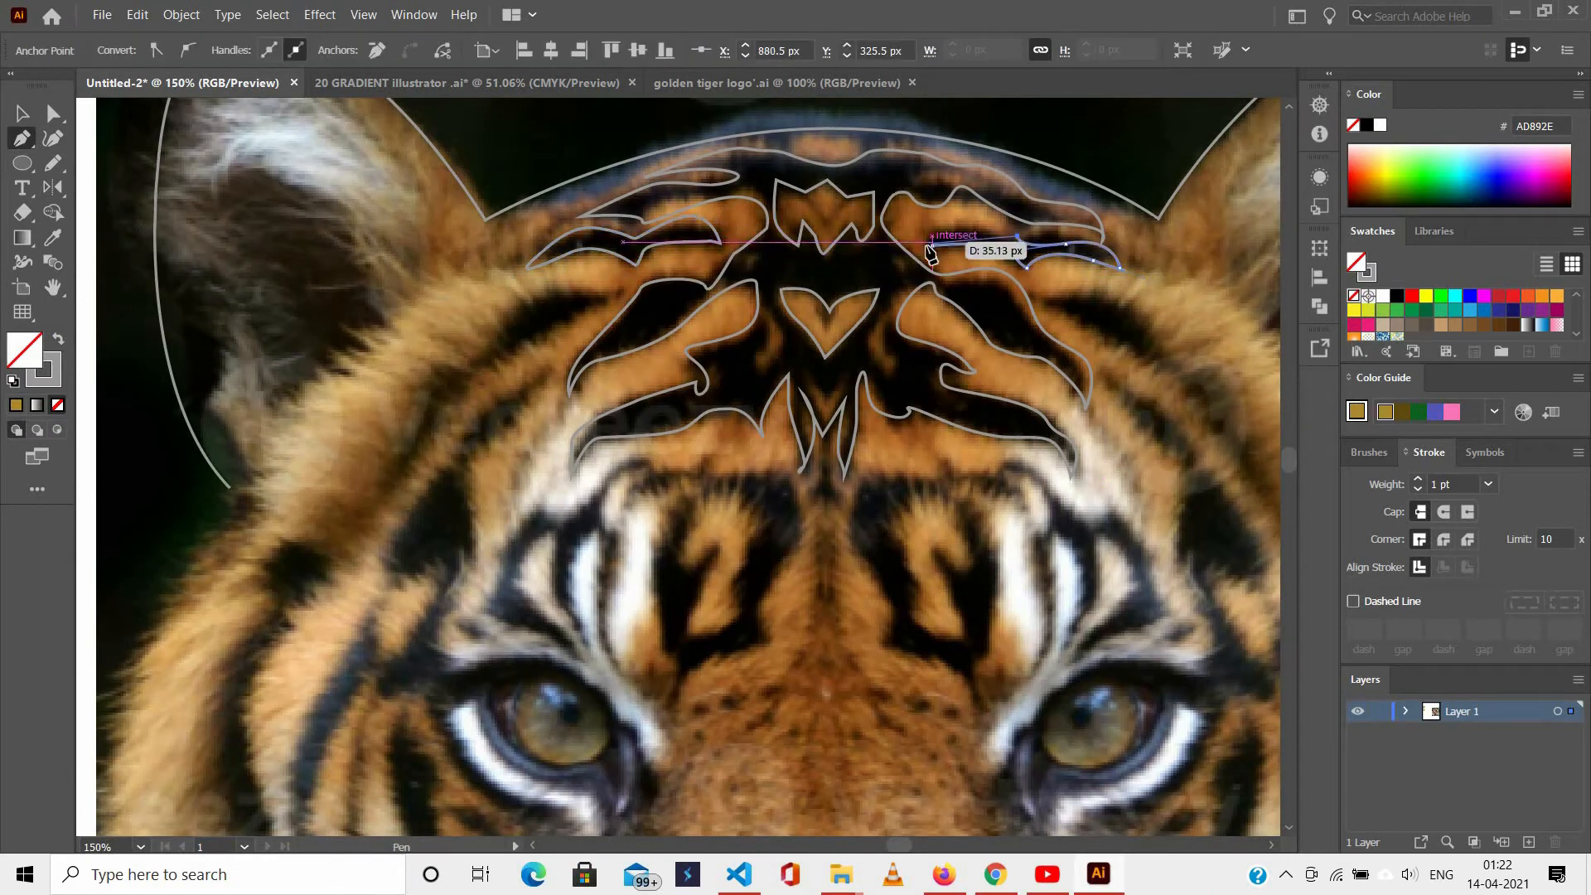
pyautogui.keyDown('ctrl'); pyautogui.click(1013, 272); pyautogui.keyUp('ctrl')
# Trace the black brow stripes directly above the left eye as one outline, looping around the pale patches between them.
pyautogui.scroll(-4, 1030, 300)
pyautogui.scroll(1, 862, 331)
pyautogui.click(688, 302)
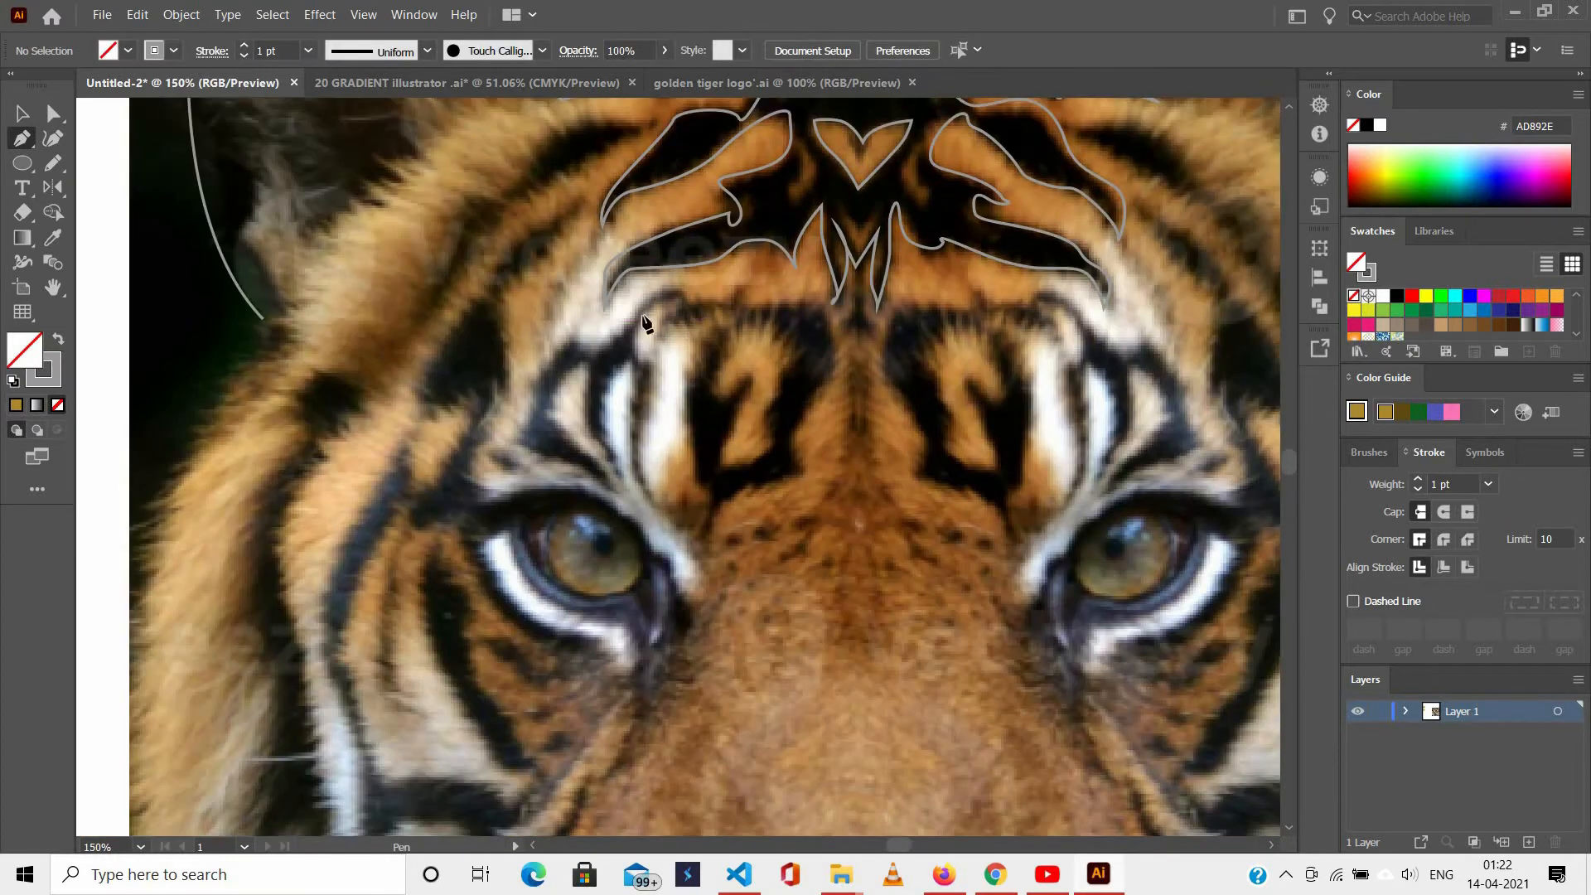
pyautogui.moveTo(637, 340); pyautogui.dragTo(646, 376)
pyautogui.moveTo(637, 502); pyautogui.dragTo(636, 498)
pyautogui.moveTo(634, 408); pyautogui.dragTo(630, 369)
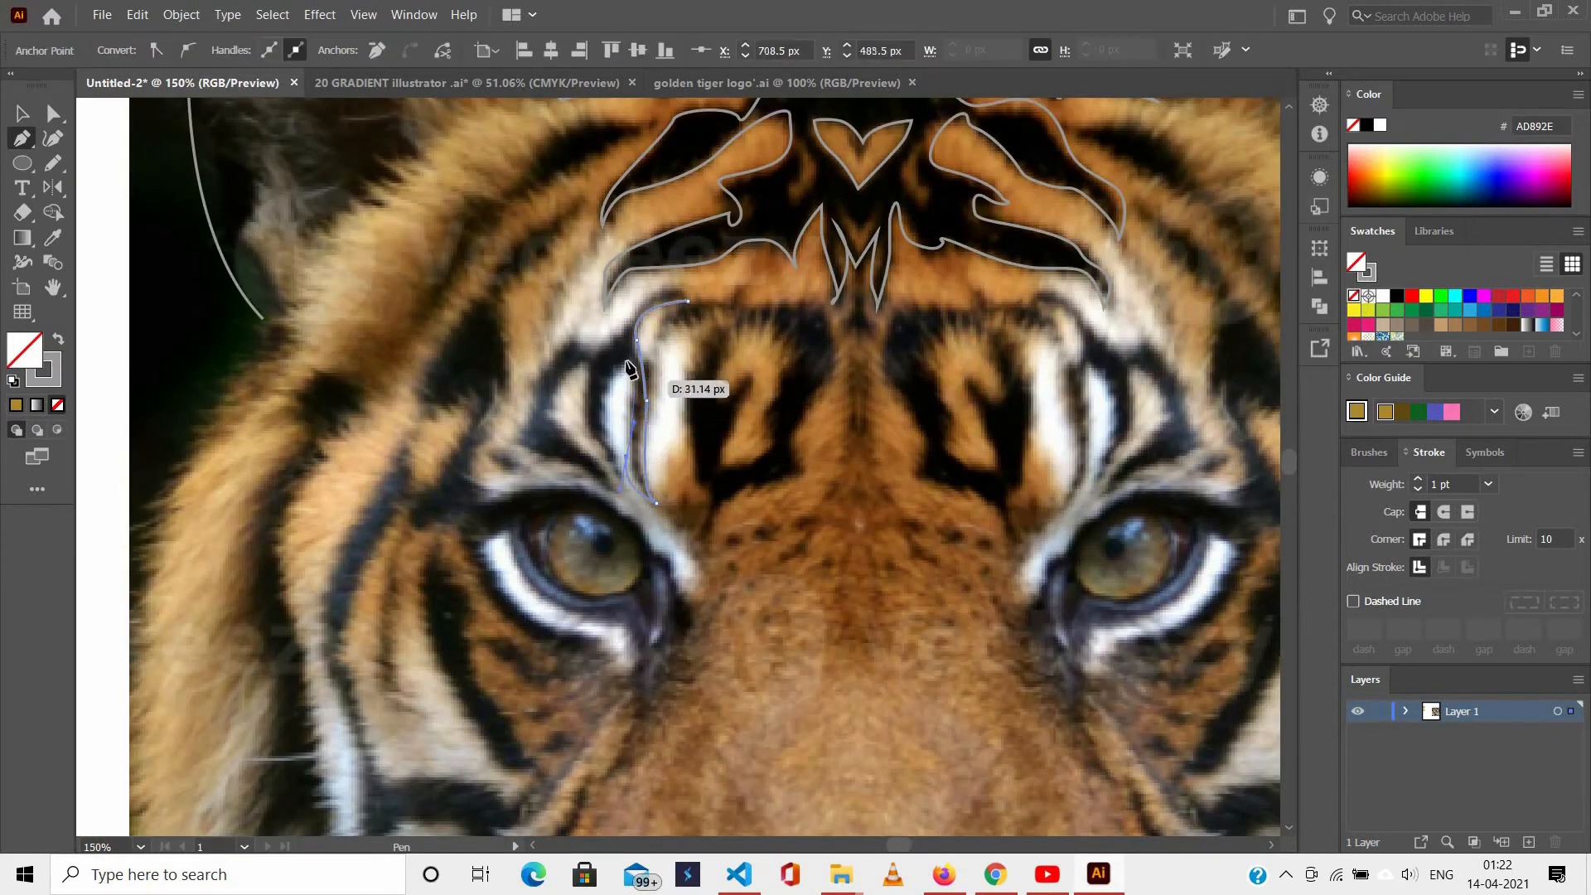
pyautogui.click(595, 369)
pyautogui.moveTo(551, 415); pyautogui.dragTo(571, 456)
pyautogui.click(617, 486)
pyautogui.hotkey('ctrl', 'z')
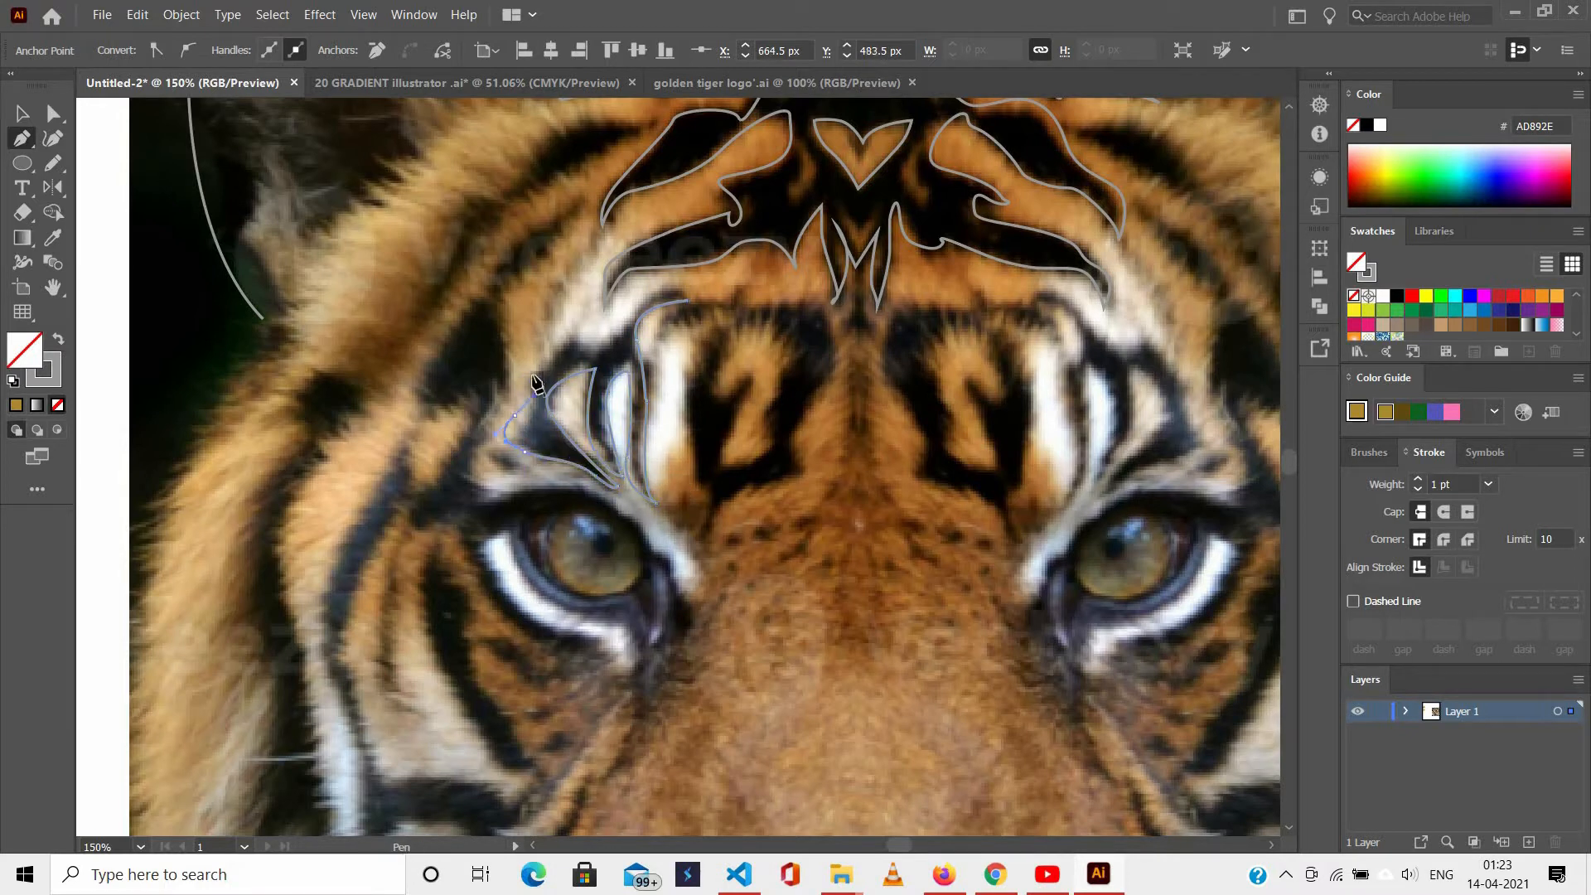
pyautogui.moveTo(637, 330); pyautogui.dragTo(757, 296)
# Trace the outer edge of the large black patch between the left brow stripes and the nose bridge, closing it at its pointed tip.
pyautogui.scroll(3, 694, 303)
pyautogui.scroll(-2, 762, 294)
pyautogui.click(676, 338)
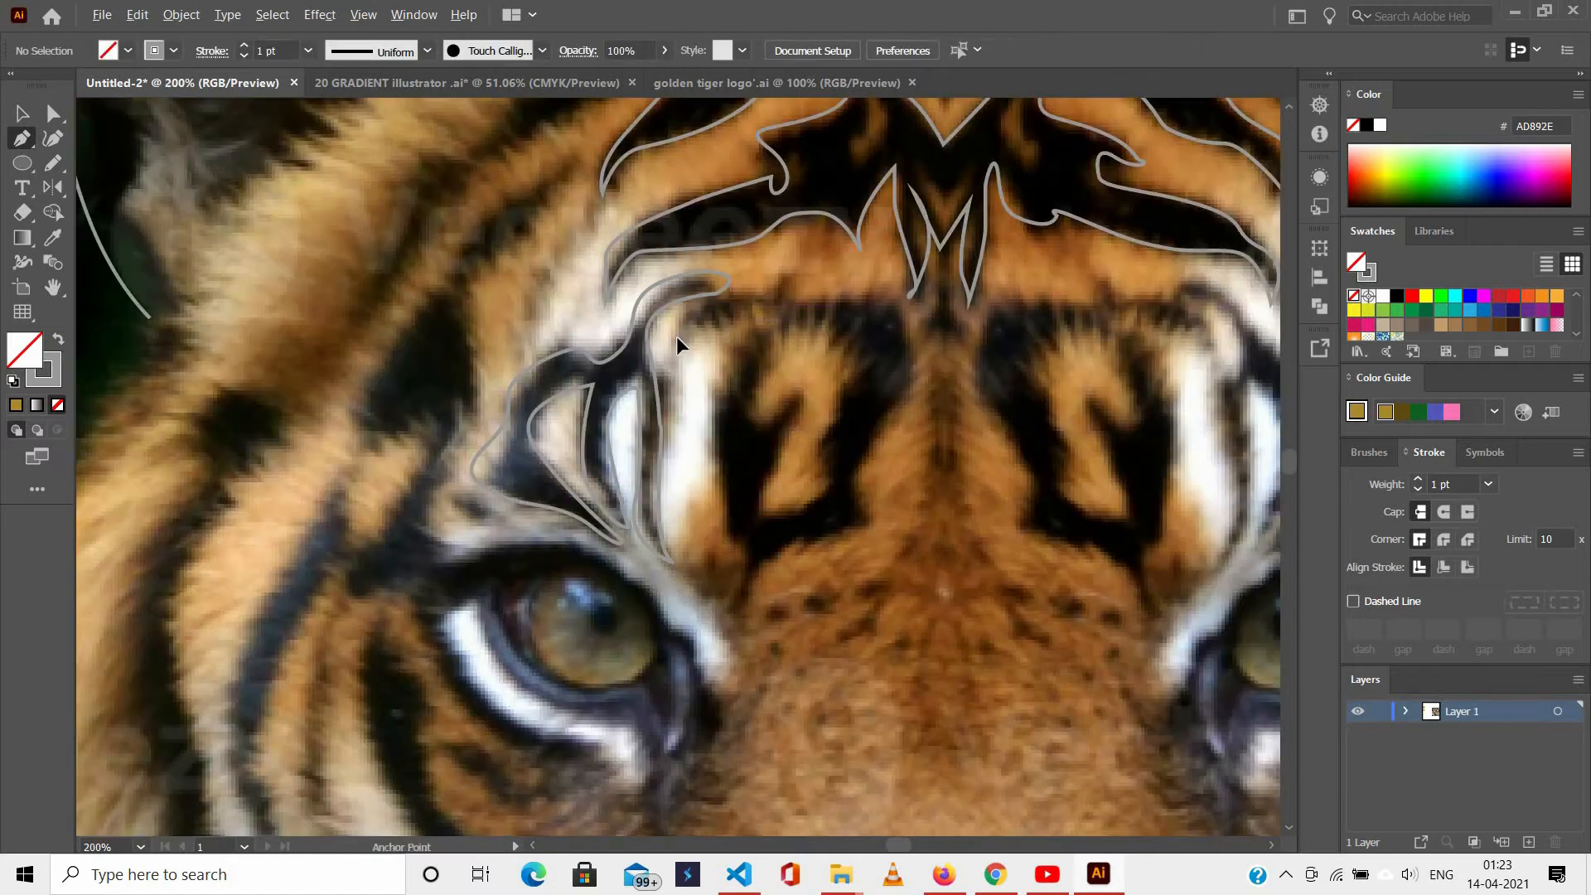
pyautogui.click(759, 318)
pyautogui.click(717, 381)
pyautogui.moveTo(736, 521); pyautogui.dragTo(862, 514)
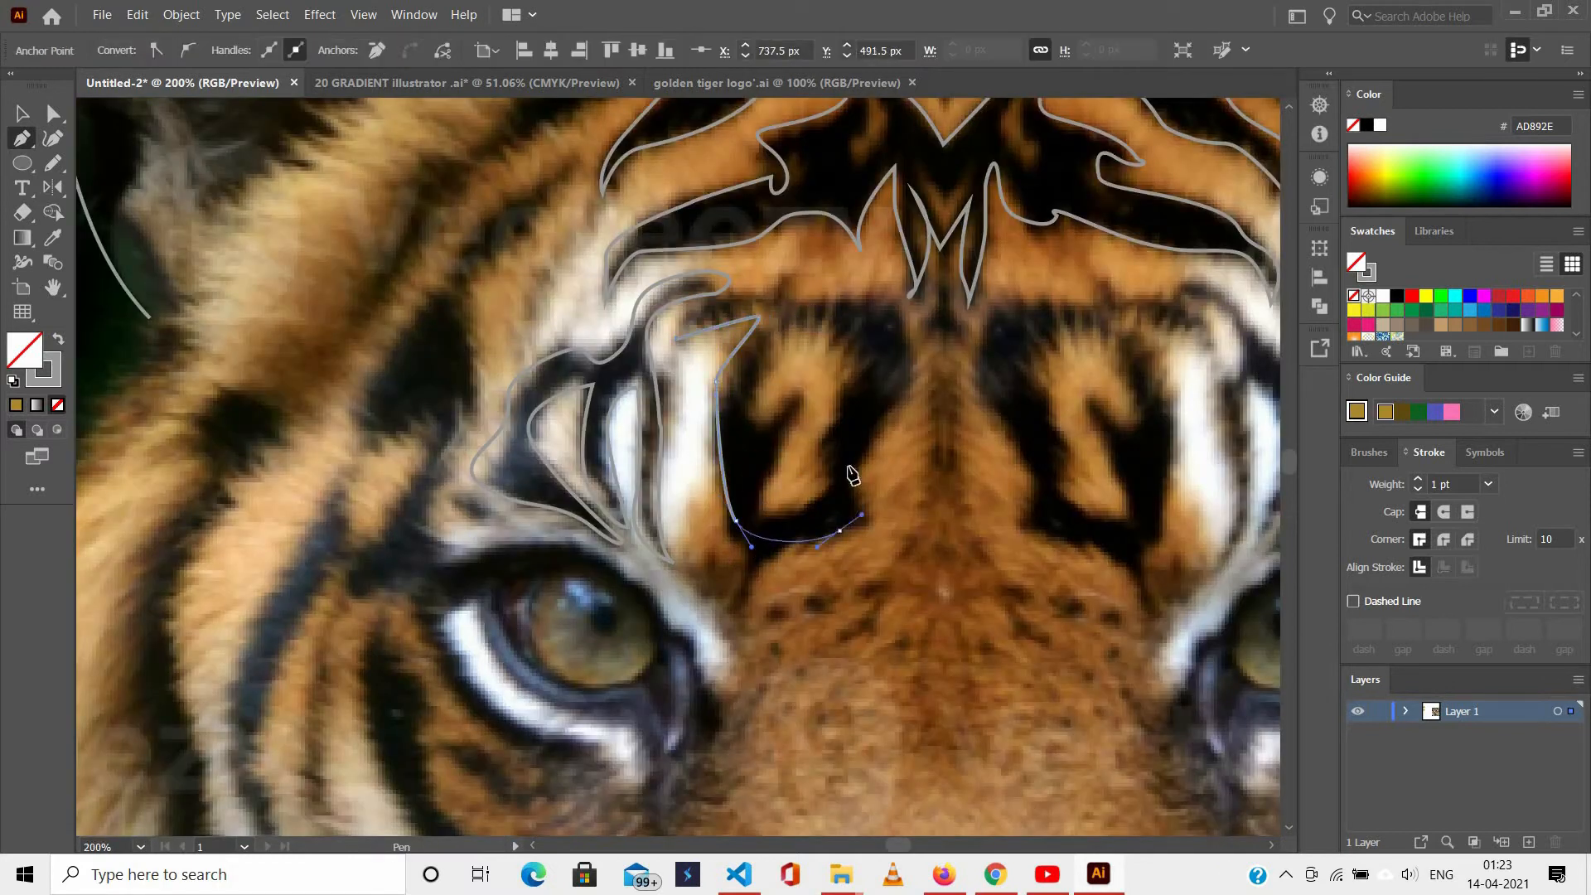
pyautogui.moveTo(898, 325); pyautogui.dragTo(882, 303)
pyautogui.moveTo(862, 284); pyautogui.dragTo(839, 285)
pyautogui.moveTo(817, 294); pyautogui.dragTo(769, 302)
pyautogui.moveTo(717, 304); pyautogui.dragTo(700, 314)
pyautogui.click(677, 325)
pyautogui.click(677, 340)
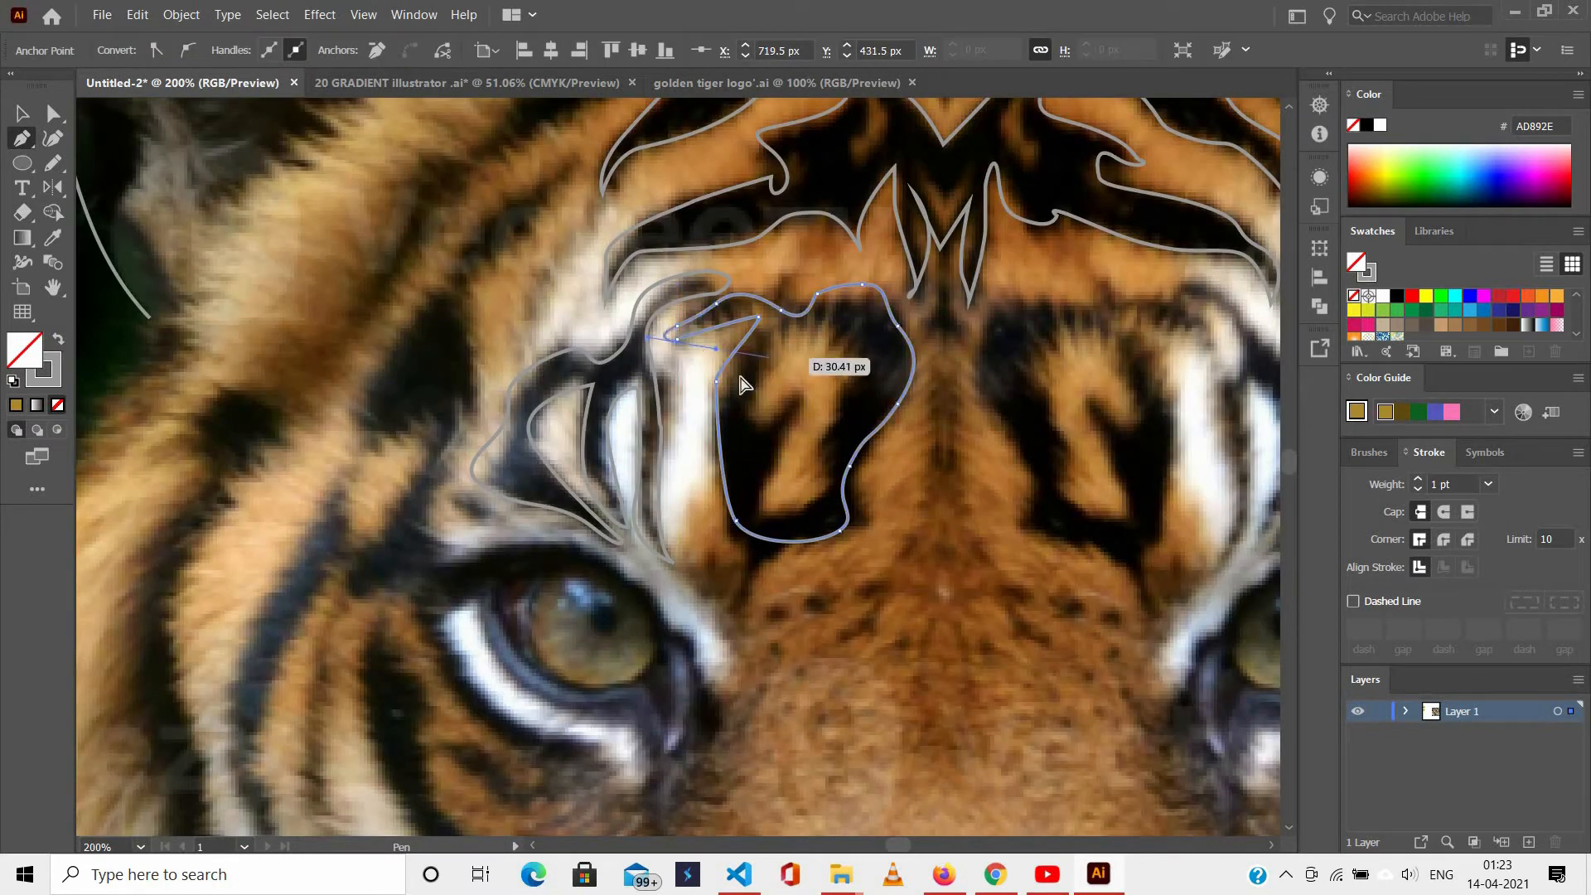
pyautogui.hotkey('ctrl', 'z')
pyautogui.click(677, 339)
# Trace the orange patch inside the left black brow patch as a closed outline with jagged upper points.
pyautogui.click(775, 320)
pyautogui.moveTo(752, 385); pyautogui.dragTo(847, 352)
pyautogui.click(801, 399)
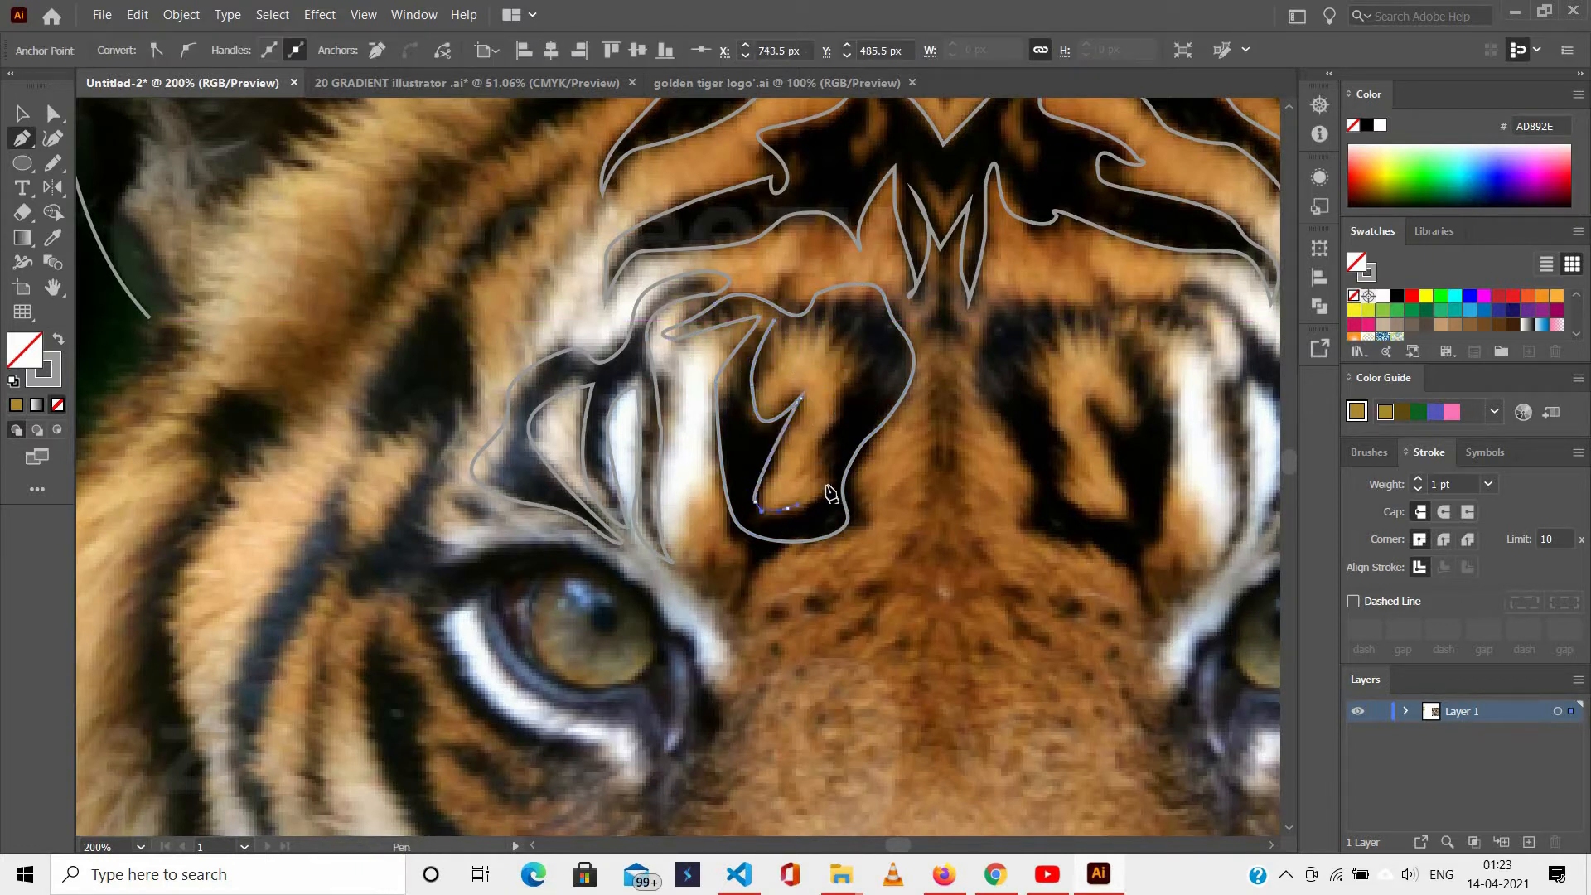
pyautogui.moveTo(823, 481); pyautogui.dragTo(822, 452)
pyautogui.moveTo(826, 430); pyautogui.dragTo(839, 429)
pyautogui.moveTo(843, 413); pyautogui.dragTo(822, 378)
pyautogui.click(862, 345)
pyautogui.moveTo(818, 348)
pyautogui.mouseDown()
pyautogui.moveTo(795, 354)
pyautogui.moveTo(824, 352)
pyautogui.mouseUp()
# Trace the edge of the orange patch inside the matching black patch on the right side of the nose bridge.
pyautogui.scroll(-2, 855, 256)
pyautogui.scroll(1, 903, 336)
pyautogui.click(829, 314)
pyautogui.moveTo(823, 382); pyautogui.dragTo(851, 426)
pyautogui.moveTo(867, 433); pyautogui.dragTo(871, 437)
pyautogui.moveTo(876, 413); pyautogui.dragTo(857, 387)
pyautogui.click(850, 354)
pyautogui.click(893, 370)
# Continue the path around the outer edge of the right black brow patch, down to its lower tip and back up the inner side.
pyautogui.click(876, 306)
pyautogui.moveTo(920, 309); pyautogui.dragTo(920, 324)
pyautogui.moveTo(910, 412); pyautogui.dragTo(914, 436)
pyautogui.click(861, 468)
pyautogui.click(837, 447)
pyautogui.moveTo(801, 401); pyautogui.dragTo(798, 393)
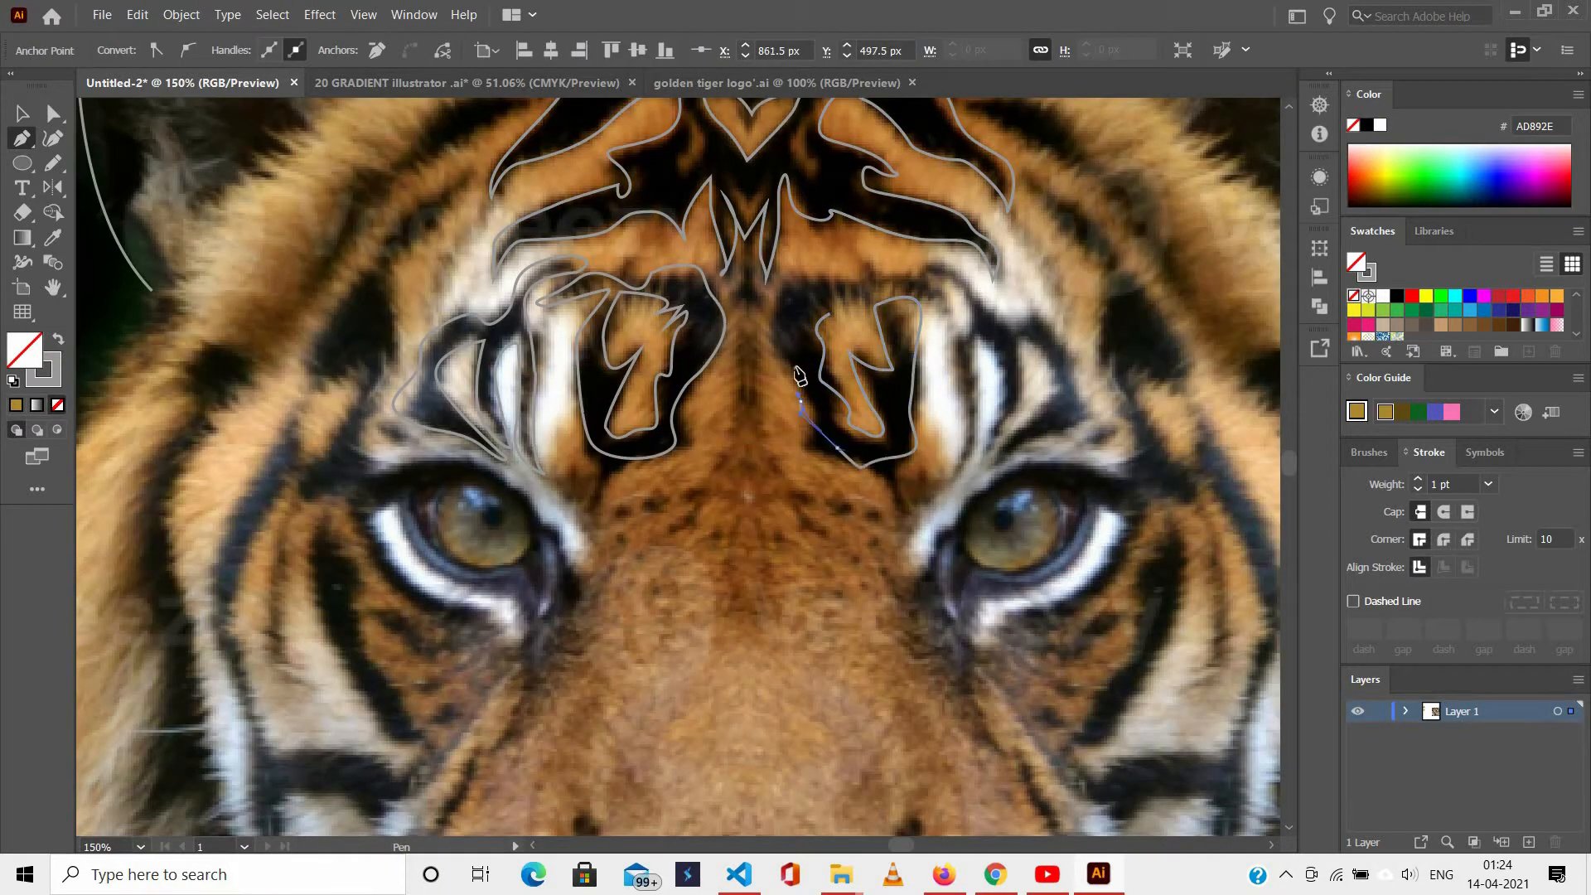
# Trace the black brow stripes above the right eye as one outline, looping around the pale patches to match the left side.
pyautogui.hscroll(3, 649, 290)
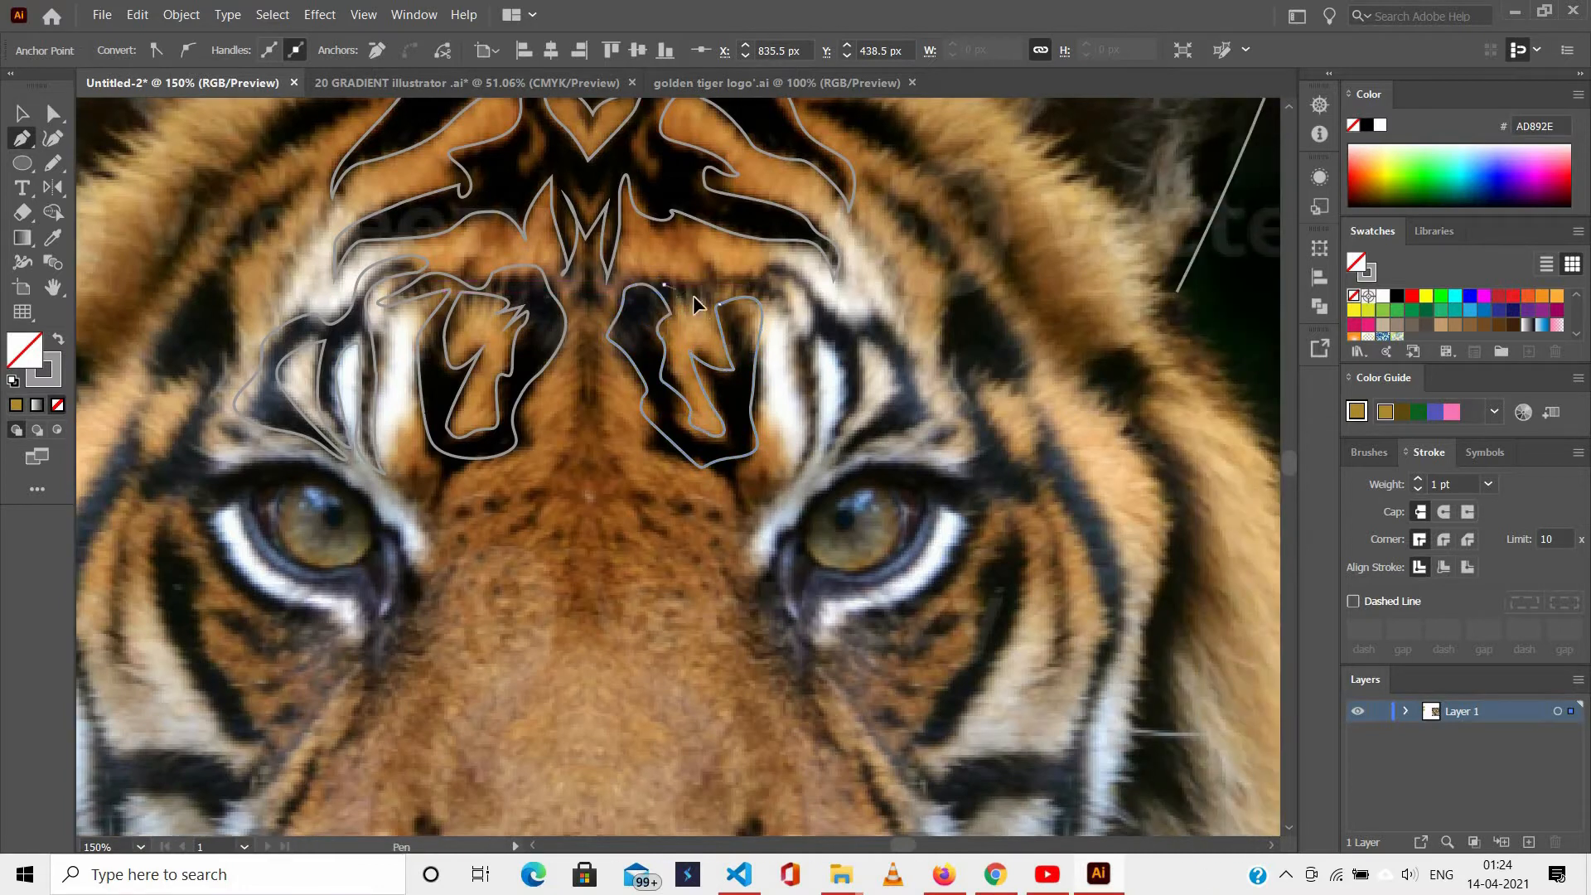
pyautogui.moveTo(694, 297); pyautogui.dragTo(717, 304)
pyautogui.moveTo(741, 275); pyautogui.dragTo(796, 263)
pyautogui.click(783, 315)
pyautogui.moveTo(812, 298); pyautogui.dragTo(818, 351)
pyautogui.moveTo(829, 432); pyautogui.dragTo(886, 409)
pyautogui.moveTo(841, 446); pyautogui.dragTo(920, 422)
pyautogui.click(834, 467)
pyautogui.moveTo(926, 409); pyautogui.dragTo(908, 368)
pyautogui.moveTo(868, 310); pyautogui.dragTo(761, 329)
pyautogui.scroll(2, 771, 267)
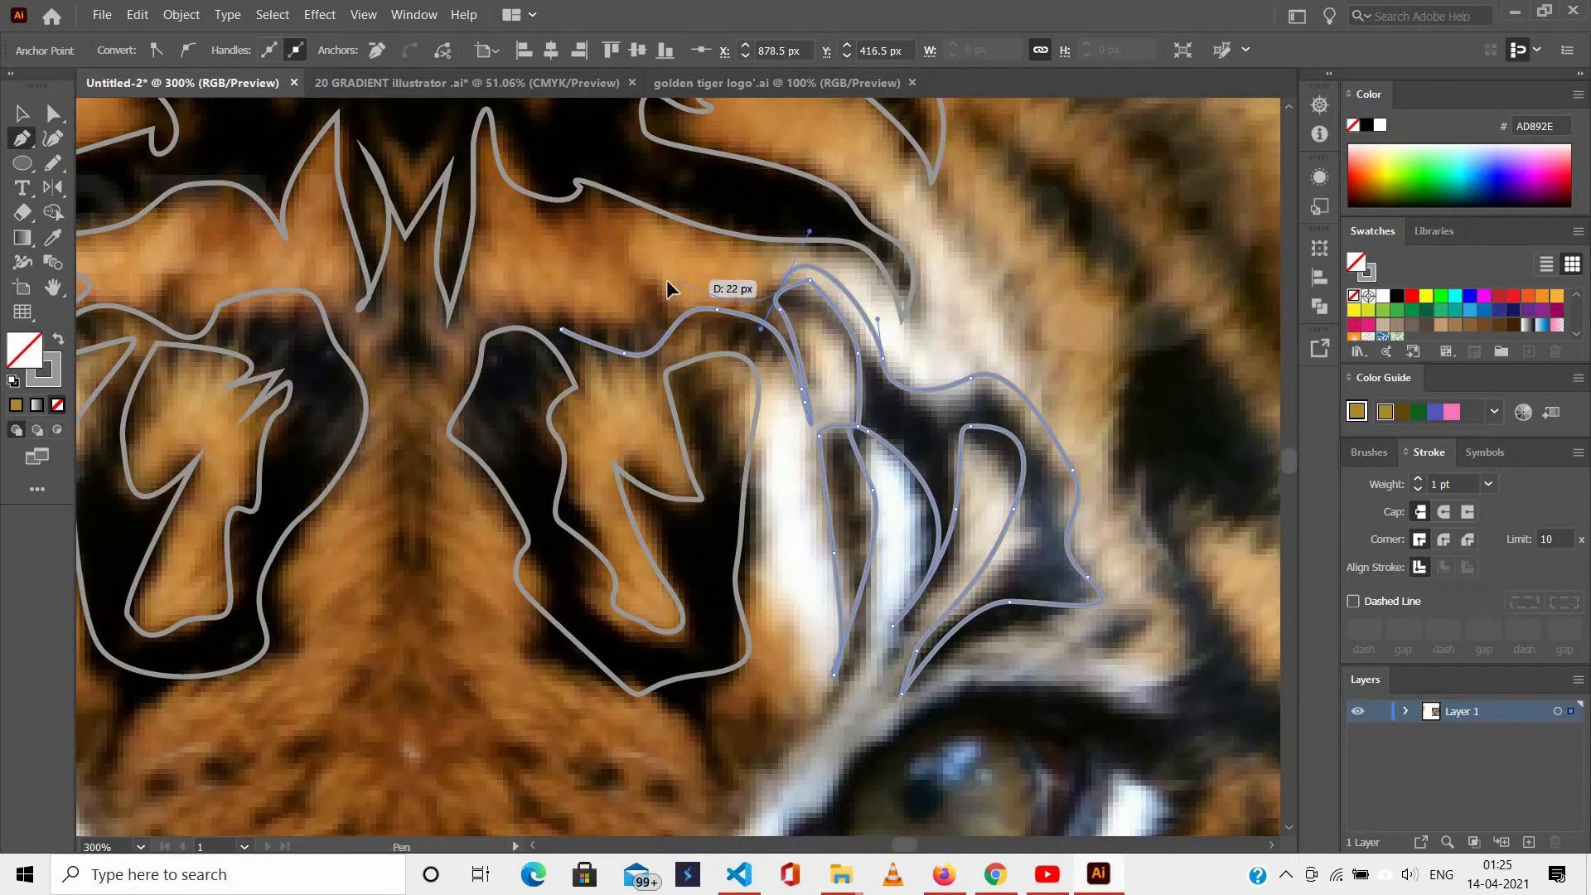
# Start the left eye's outline with a curve along the upper lid from the outer corner to the inner corner.
pyautogui.scroll(-4, 580, 348)
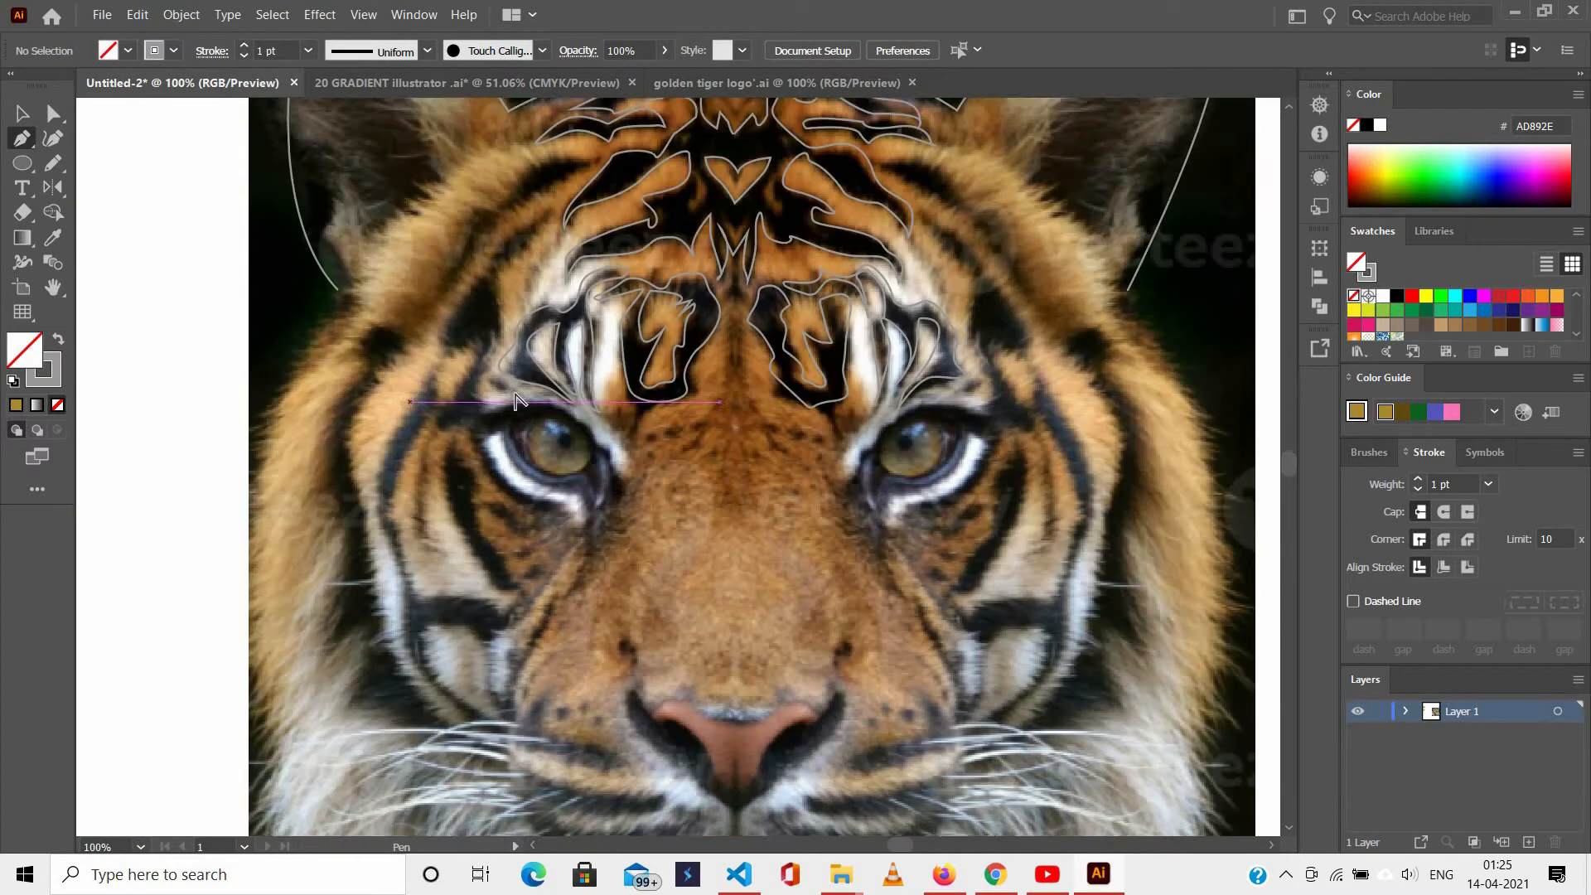
pyautogui.scroll(1, 513, 453)
pyautogui.click(470, 402)
pyautogui.moveTo(667, 475); pyautogui.dragTo(580, 549)
pyautogui.press('Delete')
pyautogui.press('Delete')
pyautogui.click(655, 460)
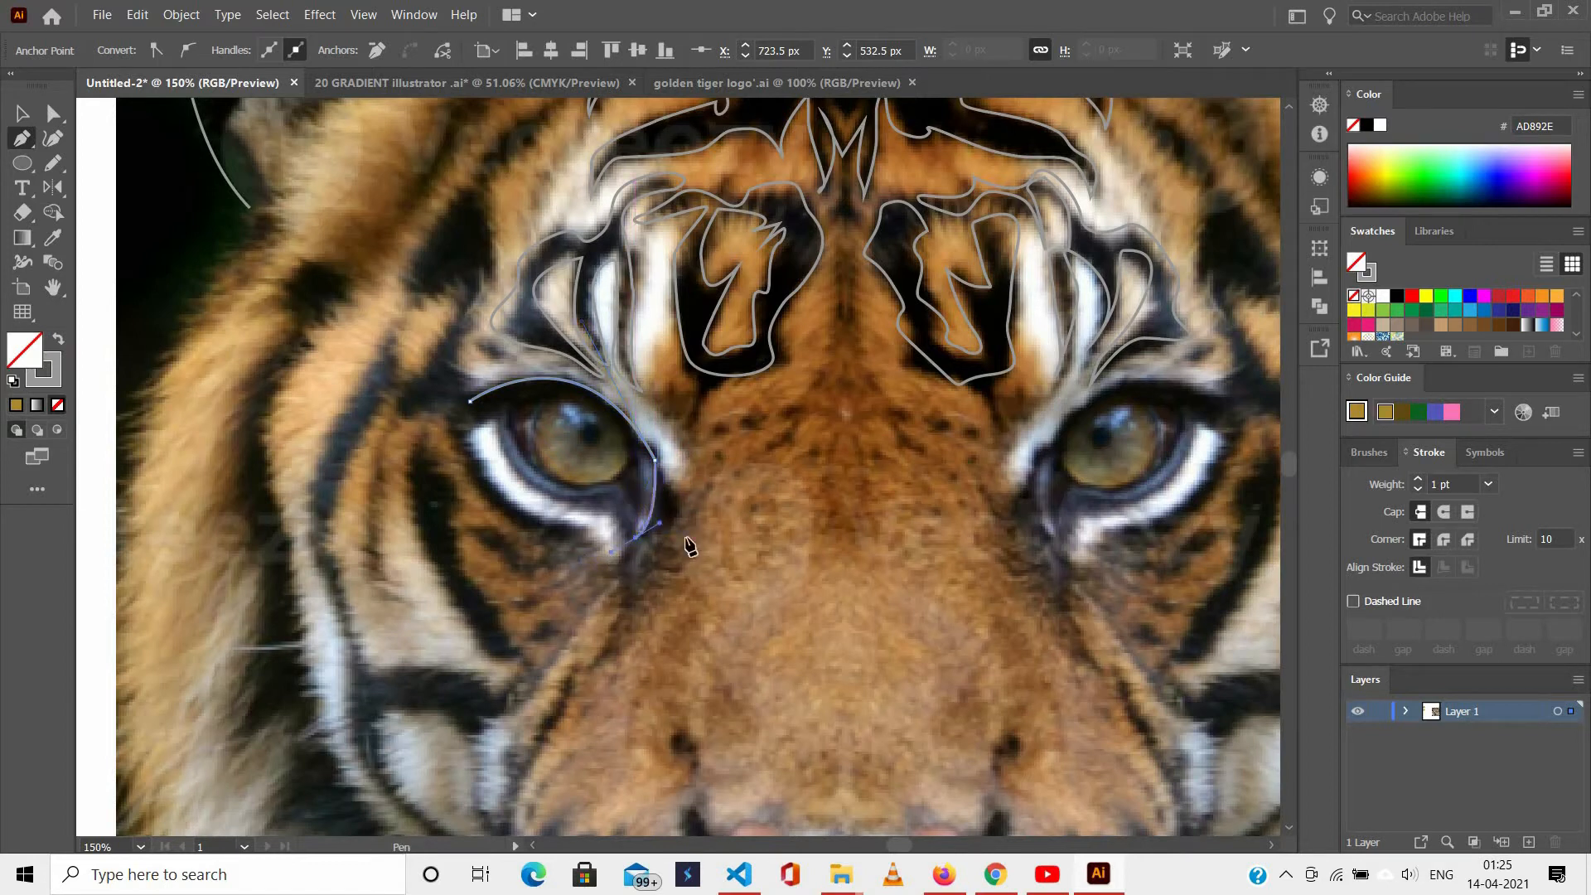
# Continue the left eye outline from the pointed inner corner along the iris's lower edge, close it at the outer corner and deselect it.
pyautogui.keyDown('ctrl'); pyautogui.click(694, 567); pyautogui.keyUp('ctrl')
pyautogui.click(623, 490)
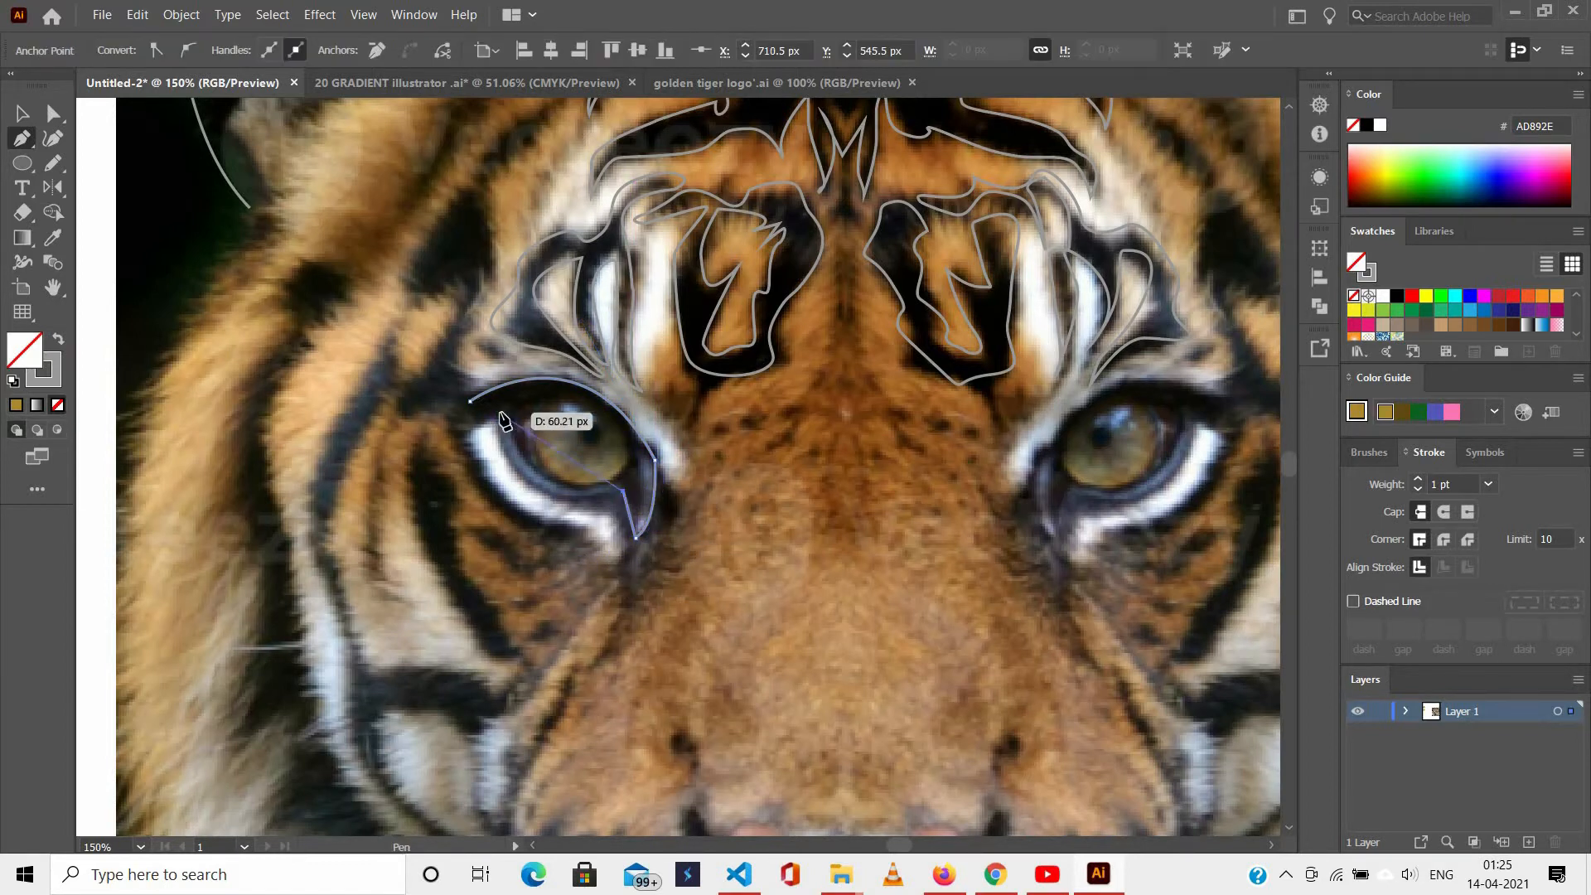
pyautogui.moveTo(534, 299); pyautogui.dragTo(535, 297)
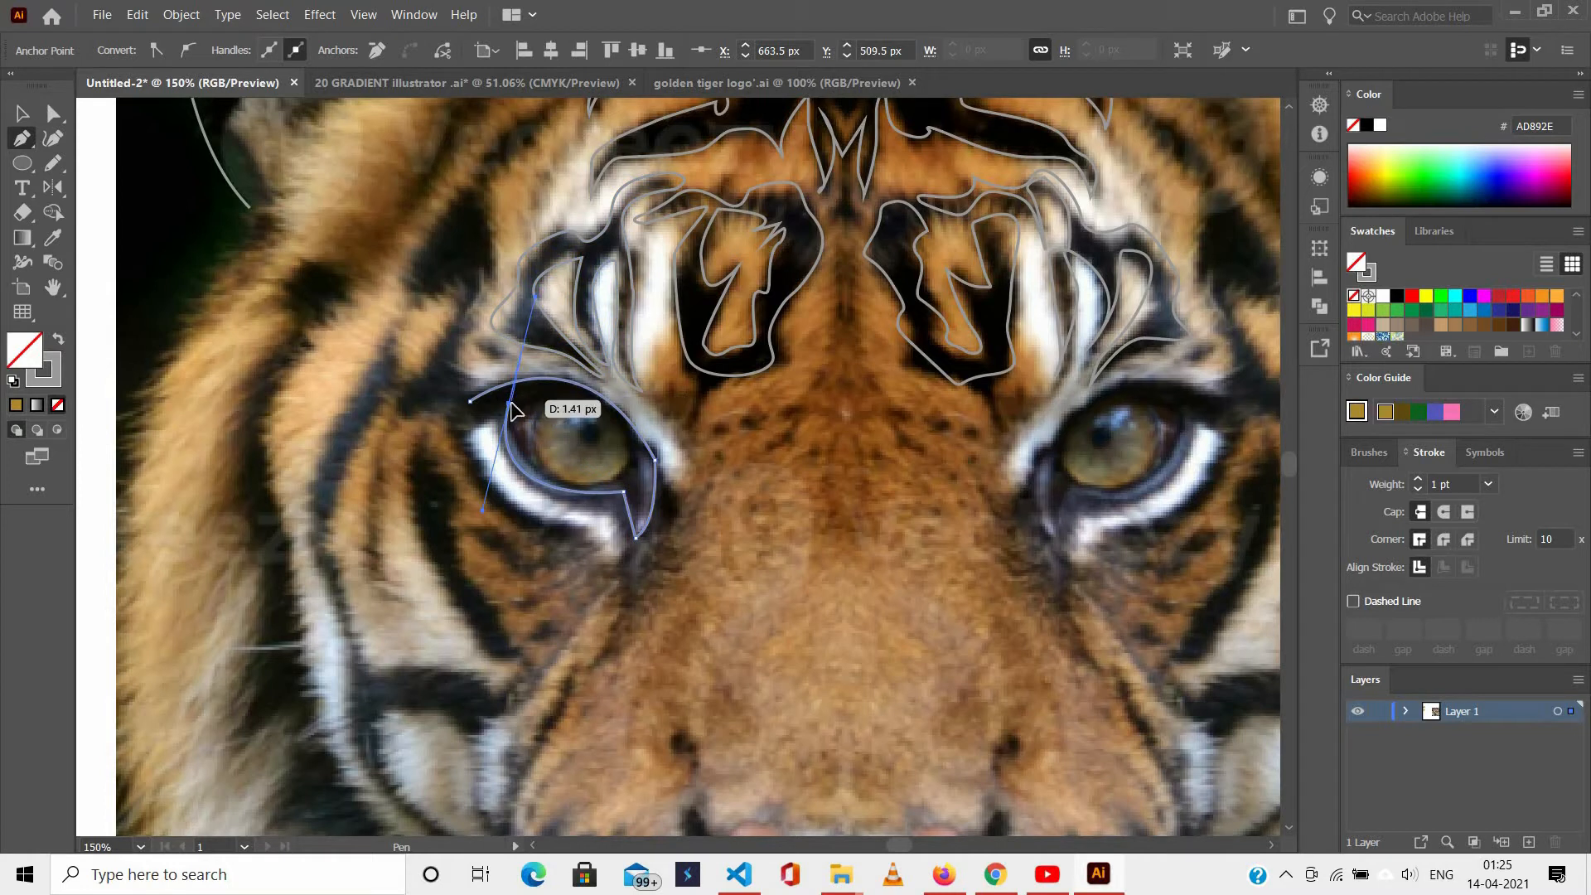
pyautogui.click(508, 404)
pyautogui.click(470, 402)
pyautogui.keyDown('ctrl'); pyautogui.click(805, 497); pyautogui.keyUp('ctrl')
# Trace the right eye's pointed inner corner and the curve under the iris up to its outer side.
pyautogui.hscroll(5, 887, 417)
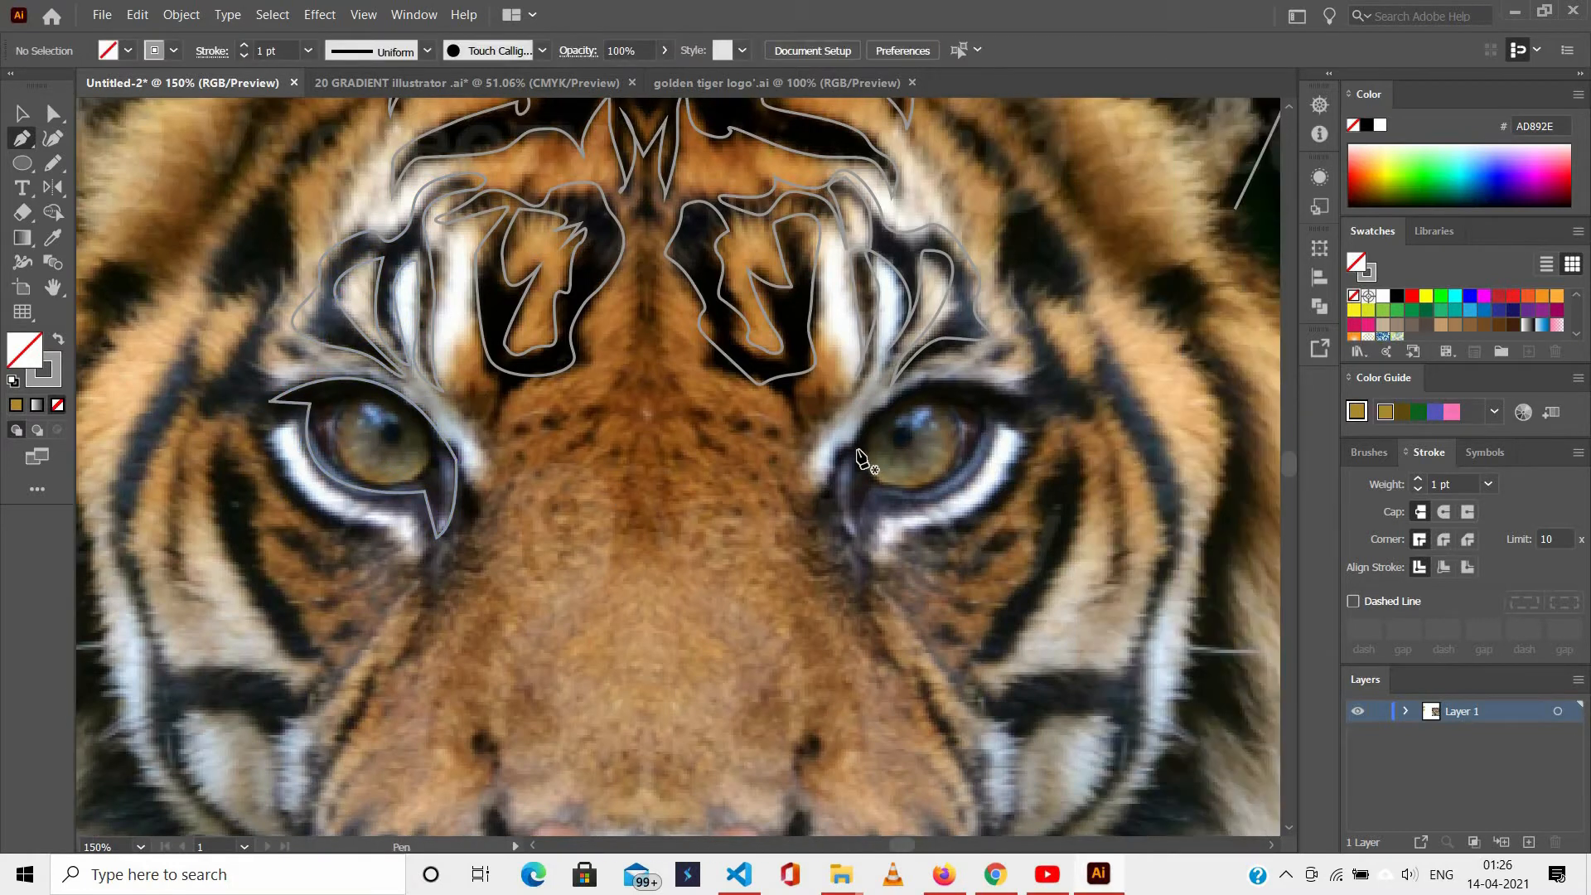
pyautogui.click(855, 445)
pyautogui.click(847, 537)
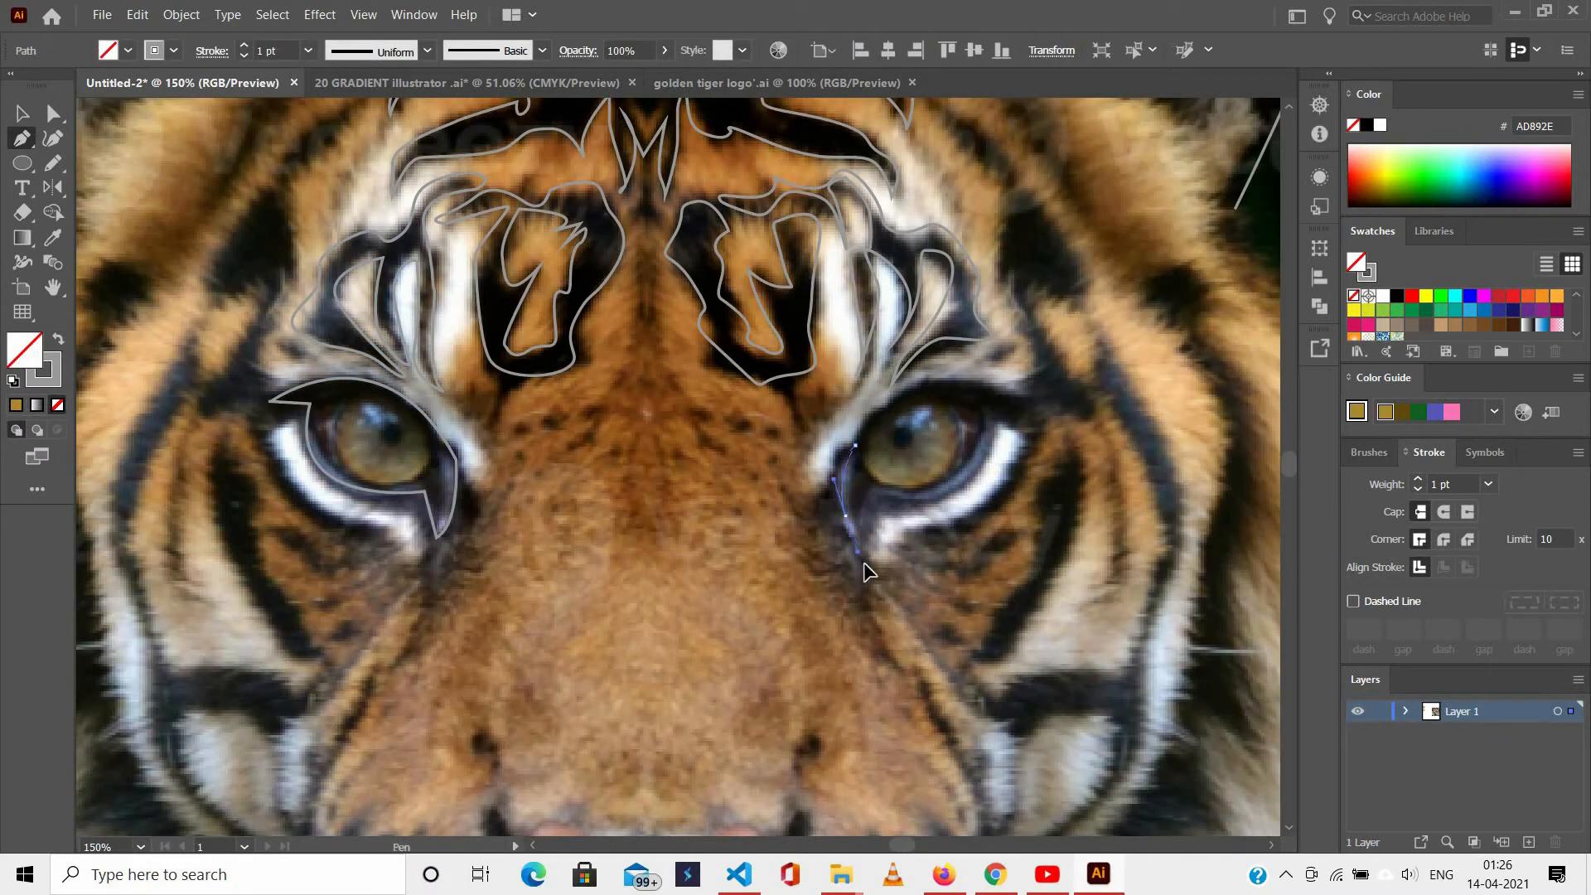
pyautogui.hotkey('ctrl', 'z')
pyautogui.moveTo(864, 564); pyautogui.dragTo(889, 492)
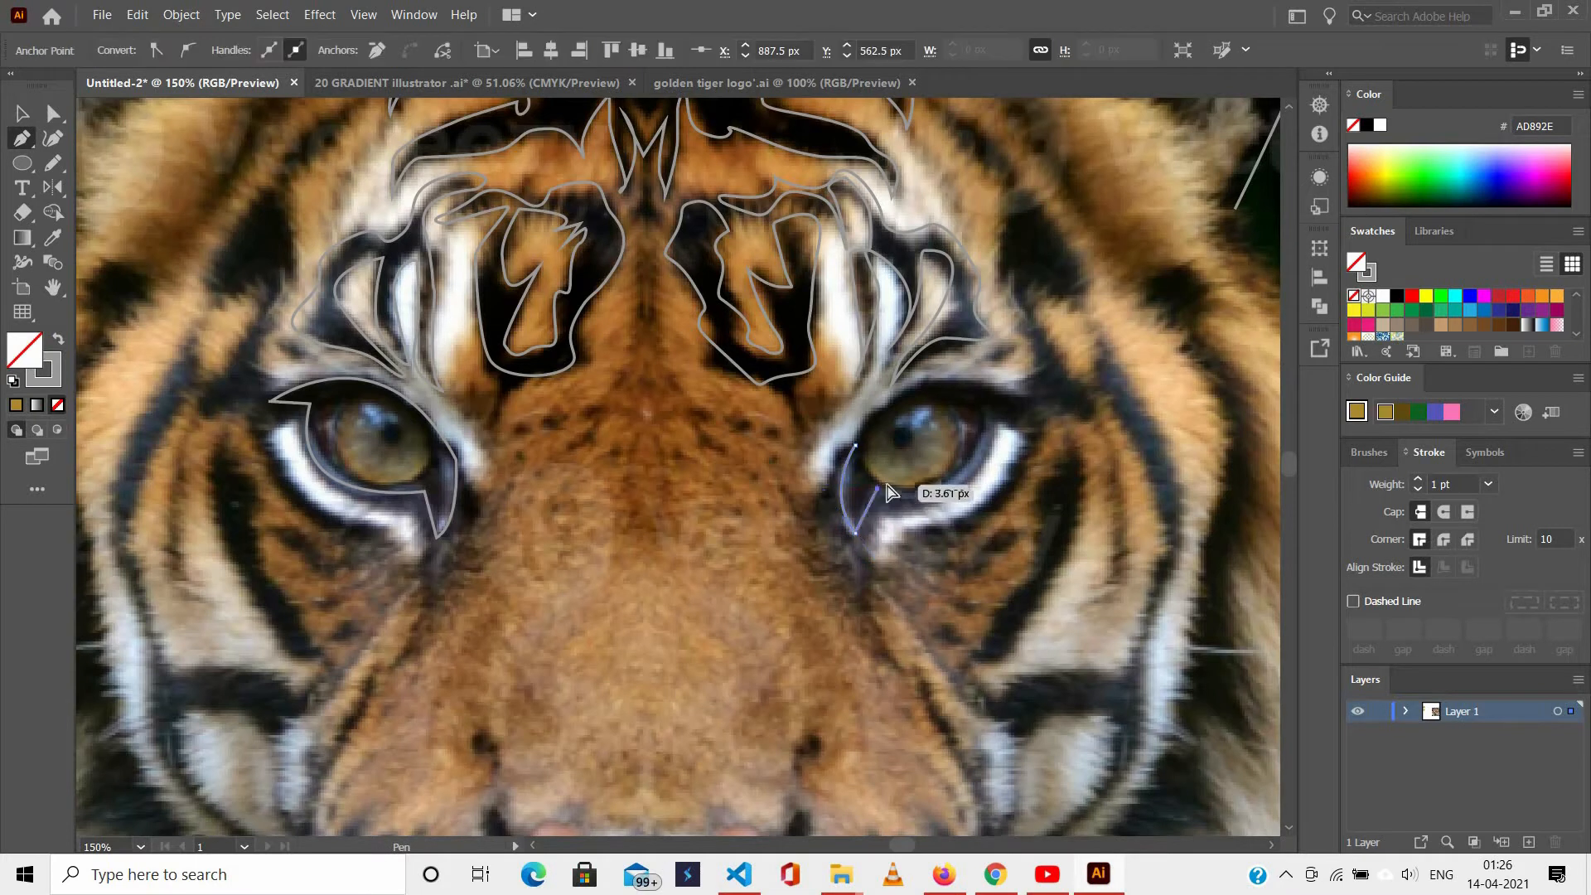
pyautogui.moveTo(993, 426); pyautogui.dragTo(1041, 307)
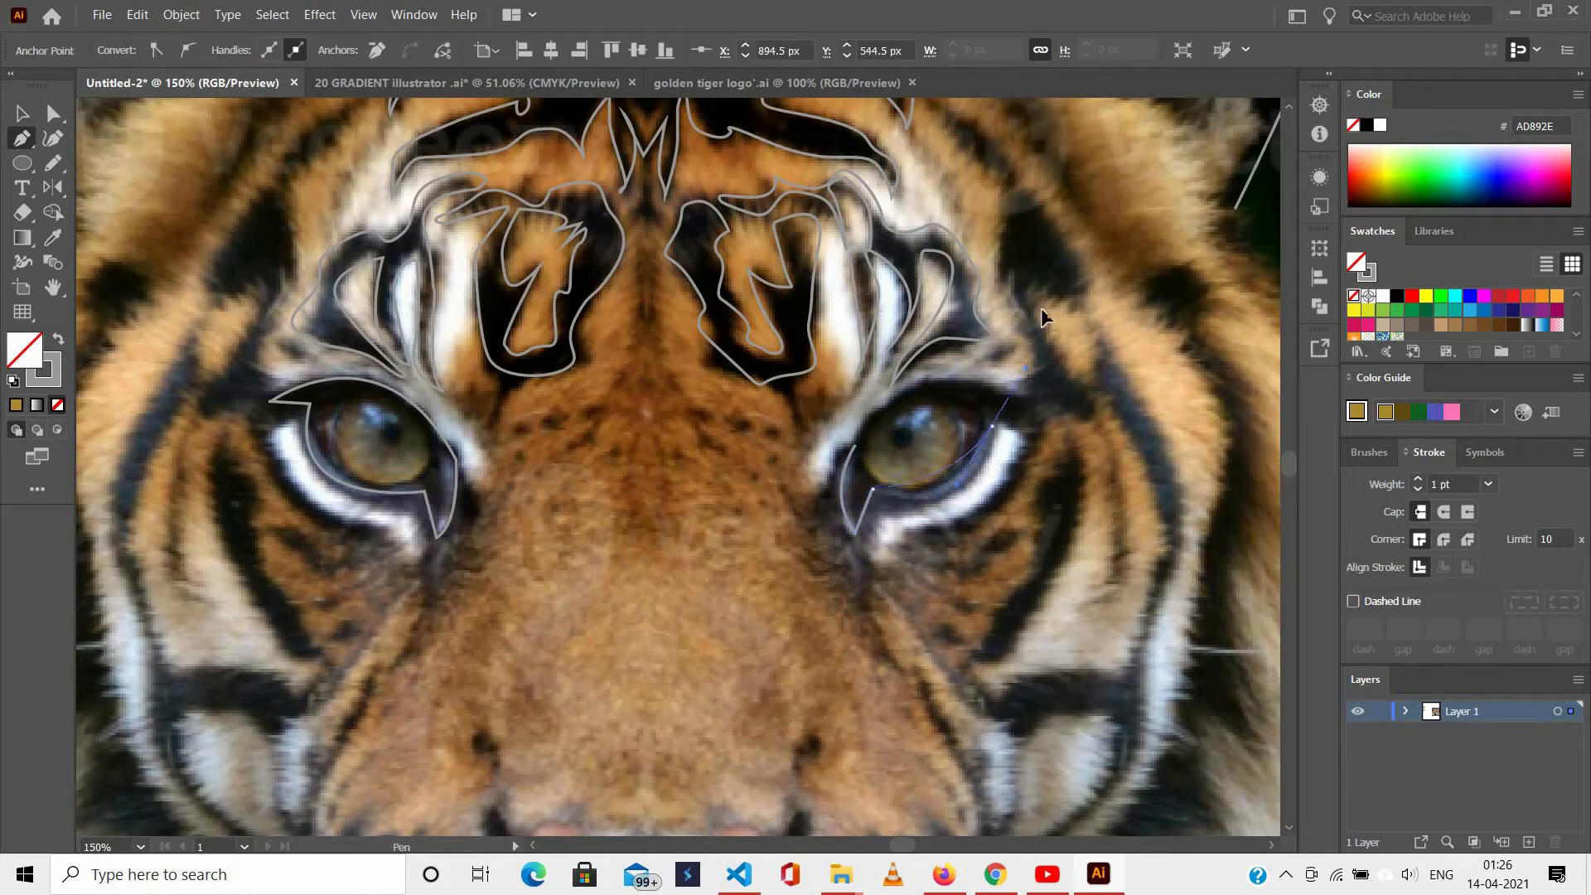
pyautogui.moveTo(995, 419); pyautogui.dragTo(1025, 326)
pyautogui.hotkey('ctrl', 'z')
pyautogui.moveTo(1015, 296); pyautogui.dragTo(1016, 295)
pyautogui.press('Escape')
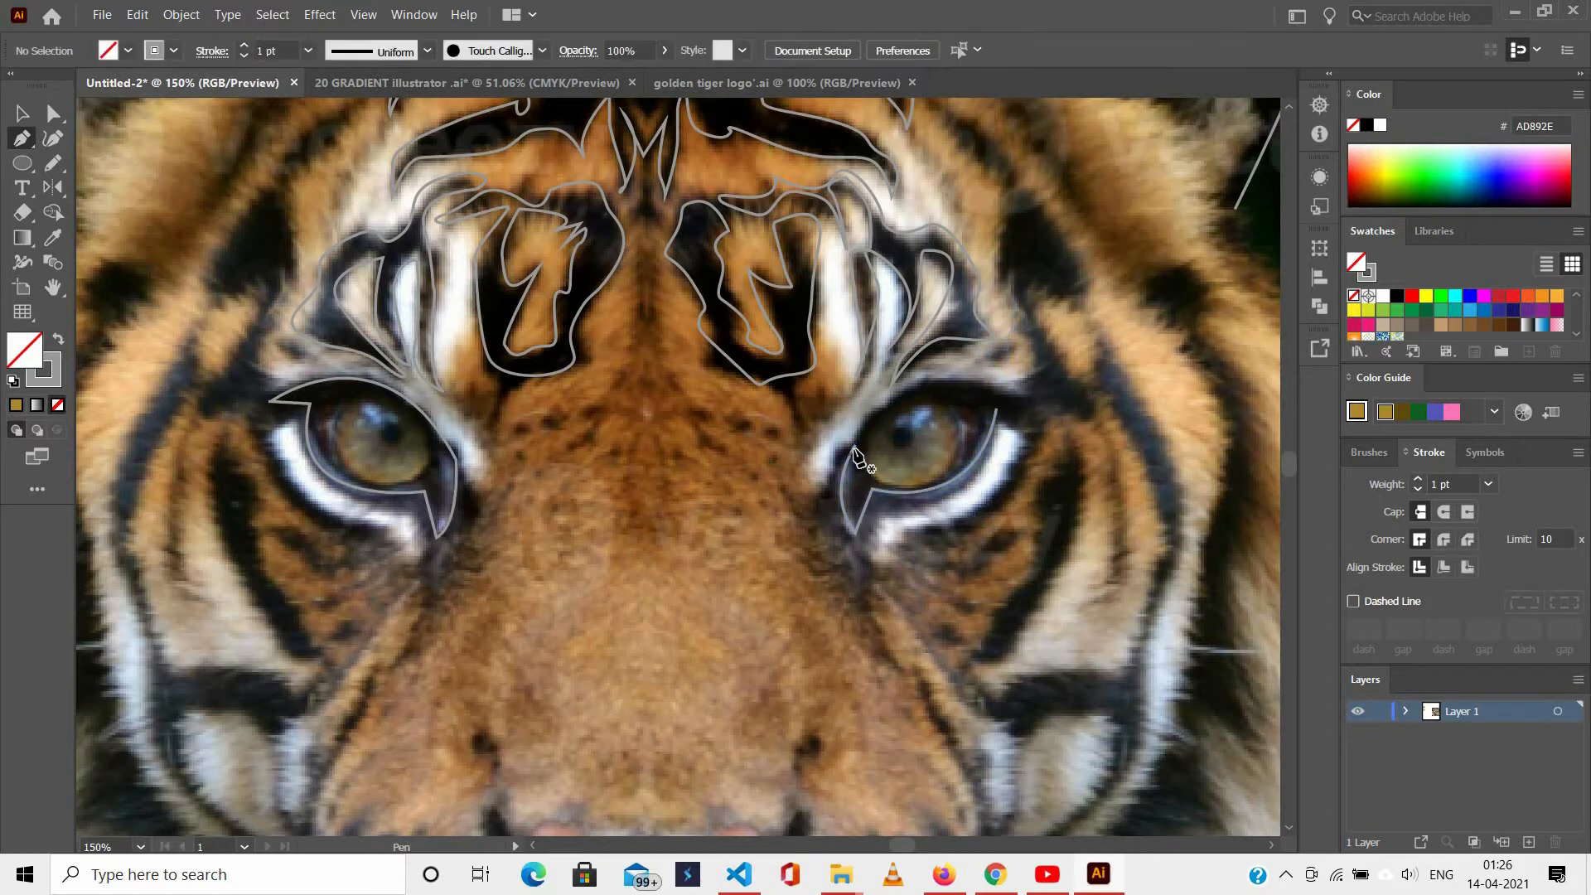
# Trace the right eye's upper lid to the outer corner, join it to the lower curve and deselect the outline.
pyautogui.moveTo(943, 385); pyautogui.dragTo(1169, 470)
pyautogui.hotkey('ctrl', 'z')
pyautogui.hotkey('ctrl', 'z')
pyautogui.click(1028, 404)
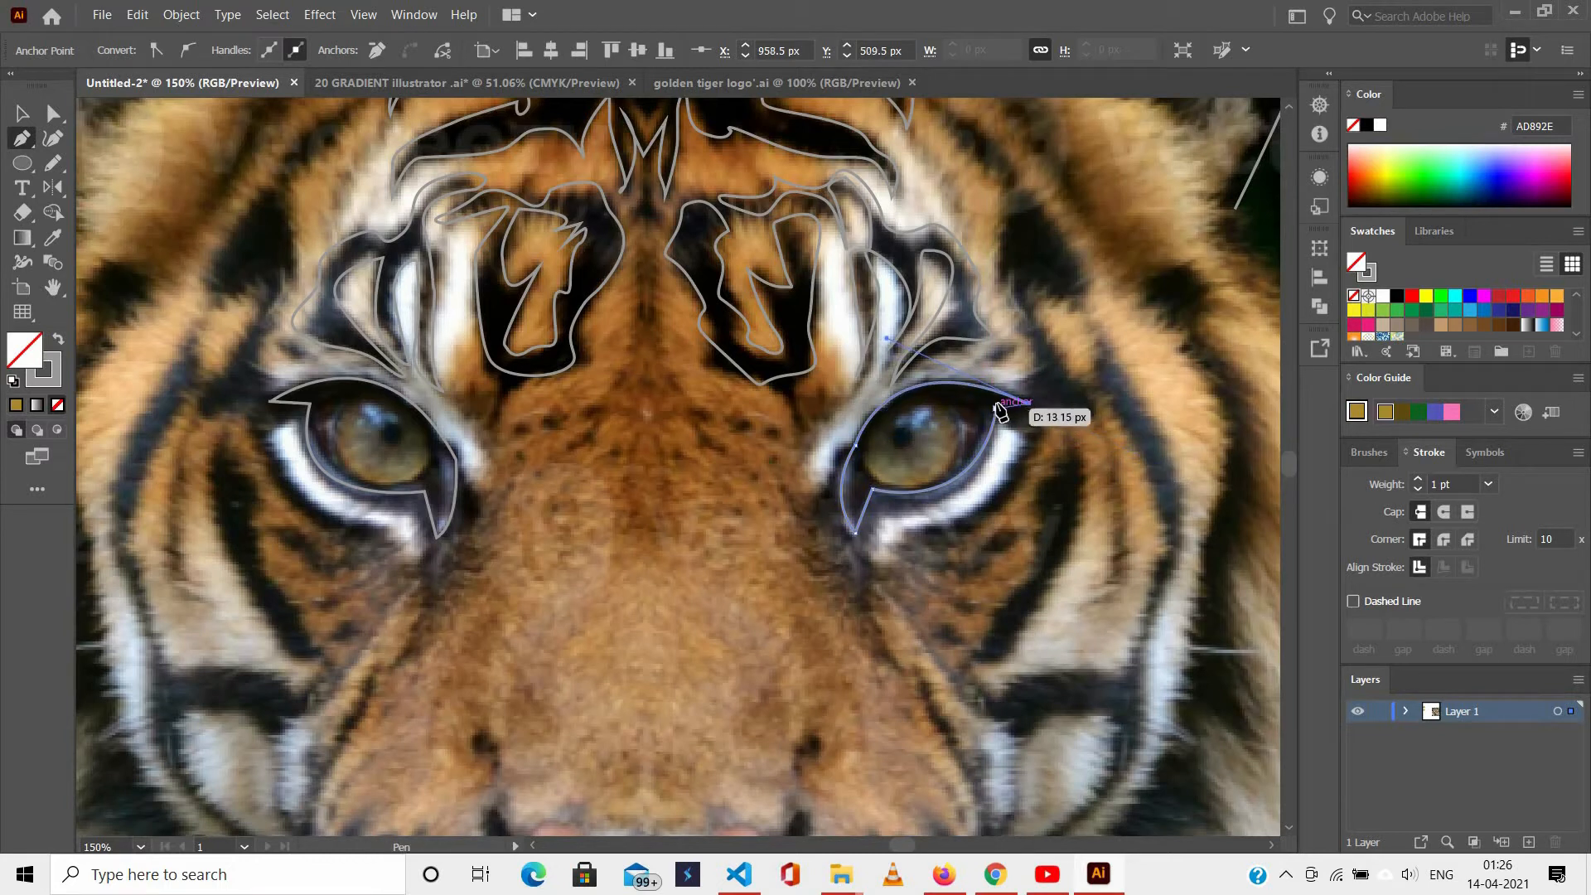
pyautogui.click(997, 406)
pyautogui.keyDown('ctrl'); pyautogui.click(1000, 538); pyautogui.keyUp('ctrl')
pyautogui.scroll(-1, 990, 535)
pyautogui.scroll(-1, 429, 328)
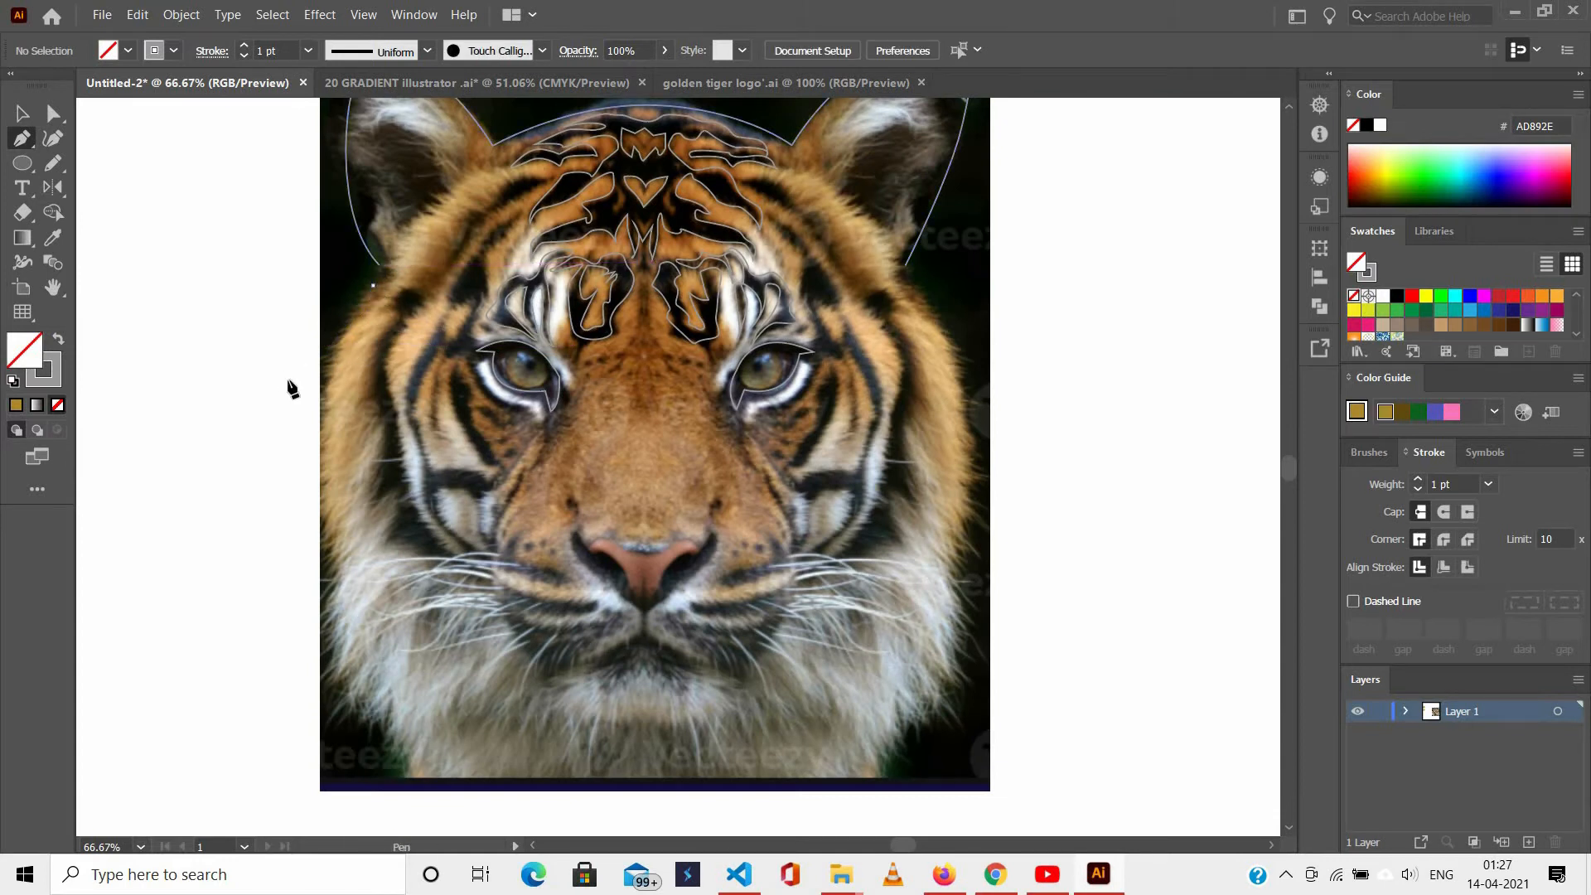
pyautogui.moveTo(332, 339); pyautogui.dragTo(319, 348)
pyautogui.click(333, 339)
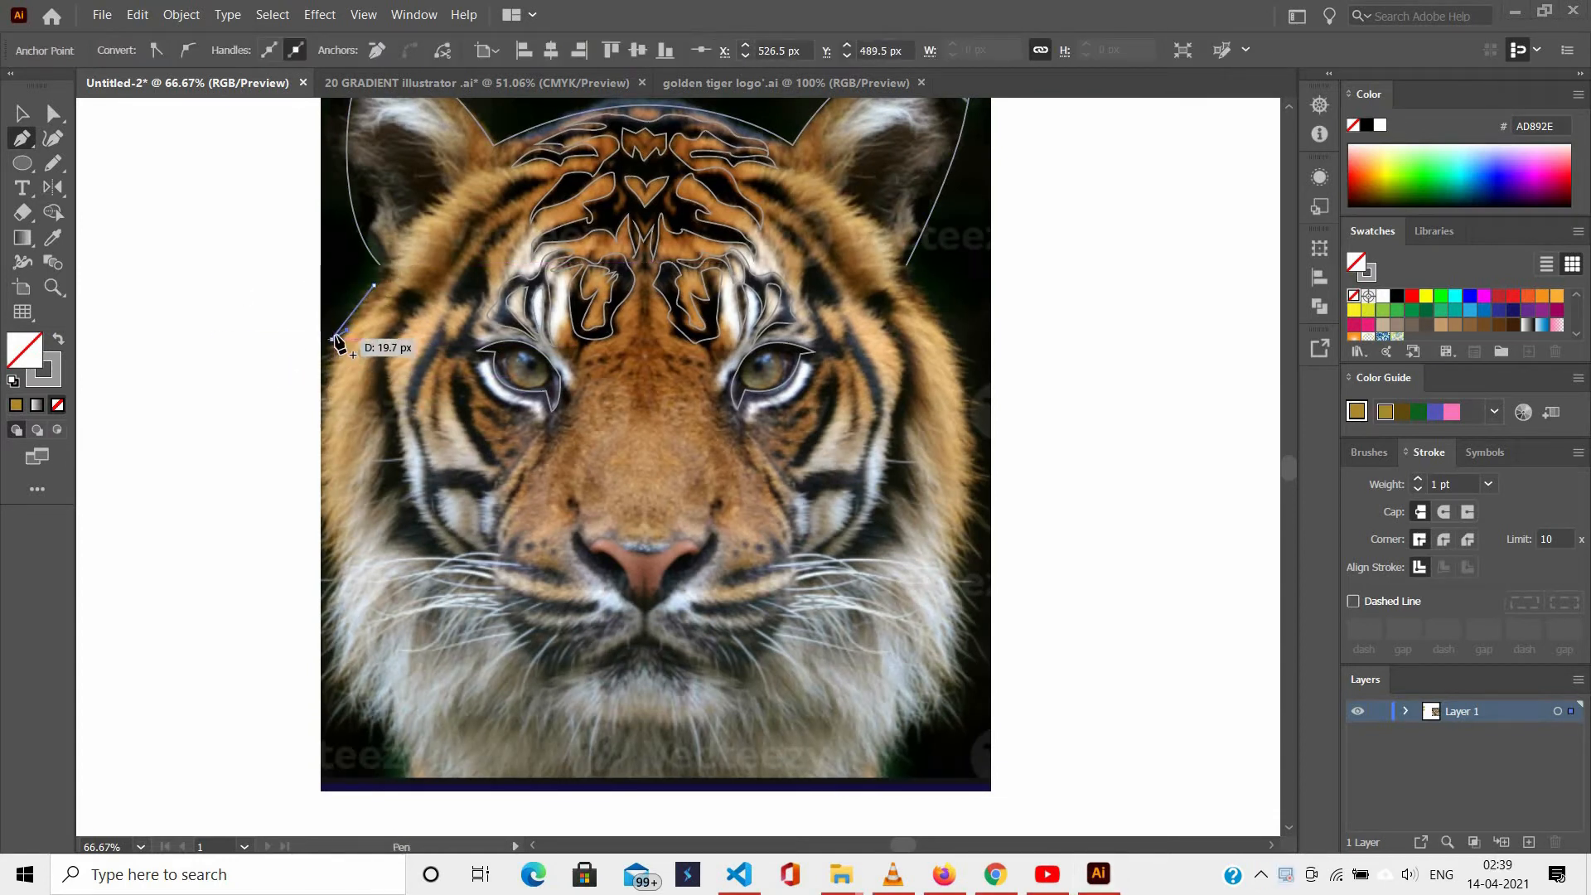
pyautogui.hotkey('ctrl', 'z')
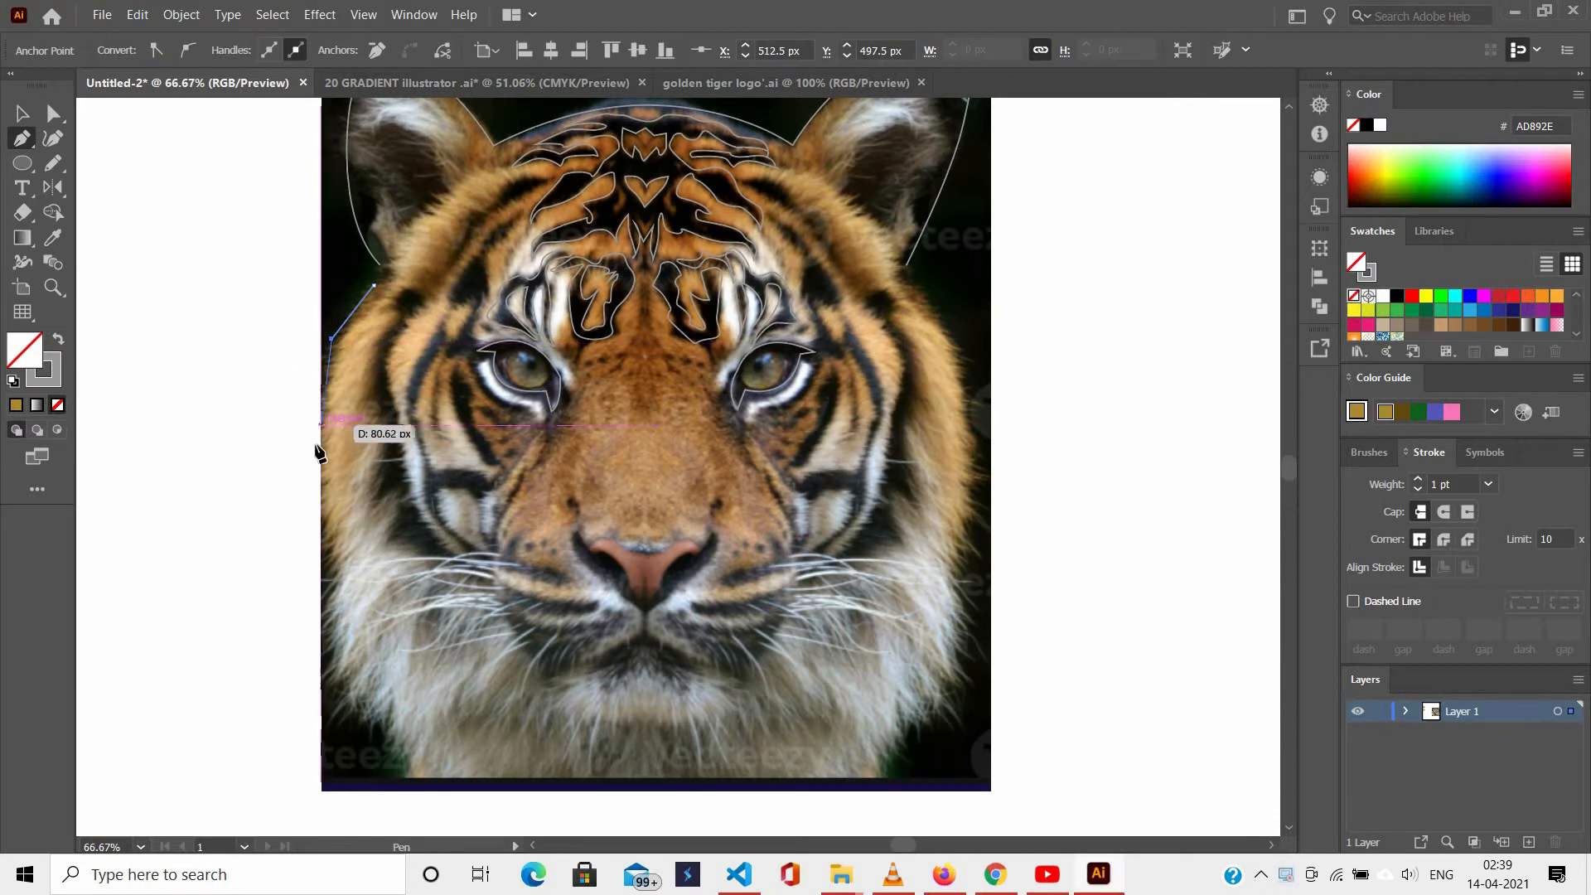
pyautogui.hotkey('ctrl', 'z')
pyautogui.hotkey('ctrl', 'z')
# Trace the curved black stripe on the upper left side of the head, below the ear, as a closed outline.
pyautogui.scroll(1, 539, 209)
pyautogui.scroll(1, 539, 209)
pyautogui.click(551, 237)
pyautogui.moveTo(473, 260); pyautogui.dragTo(471, 277)
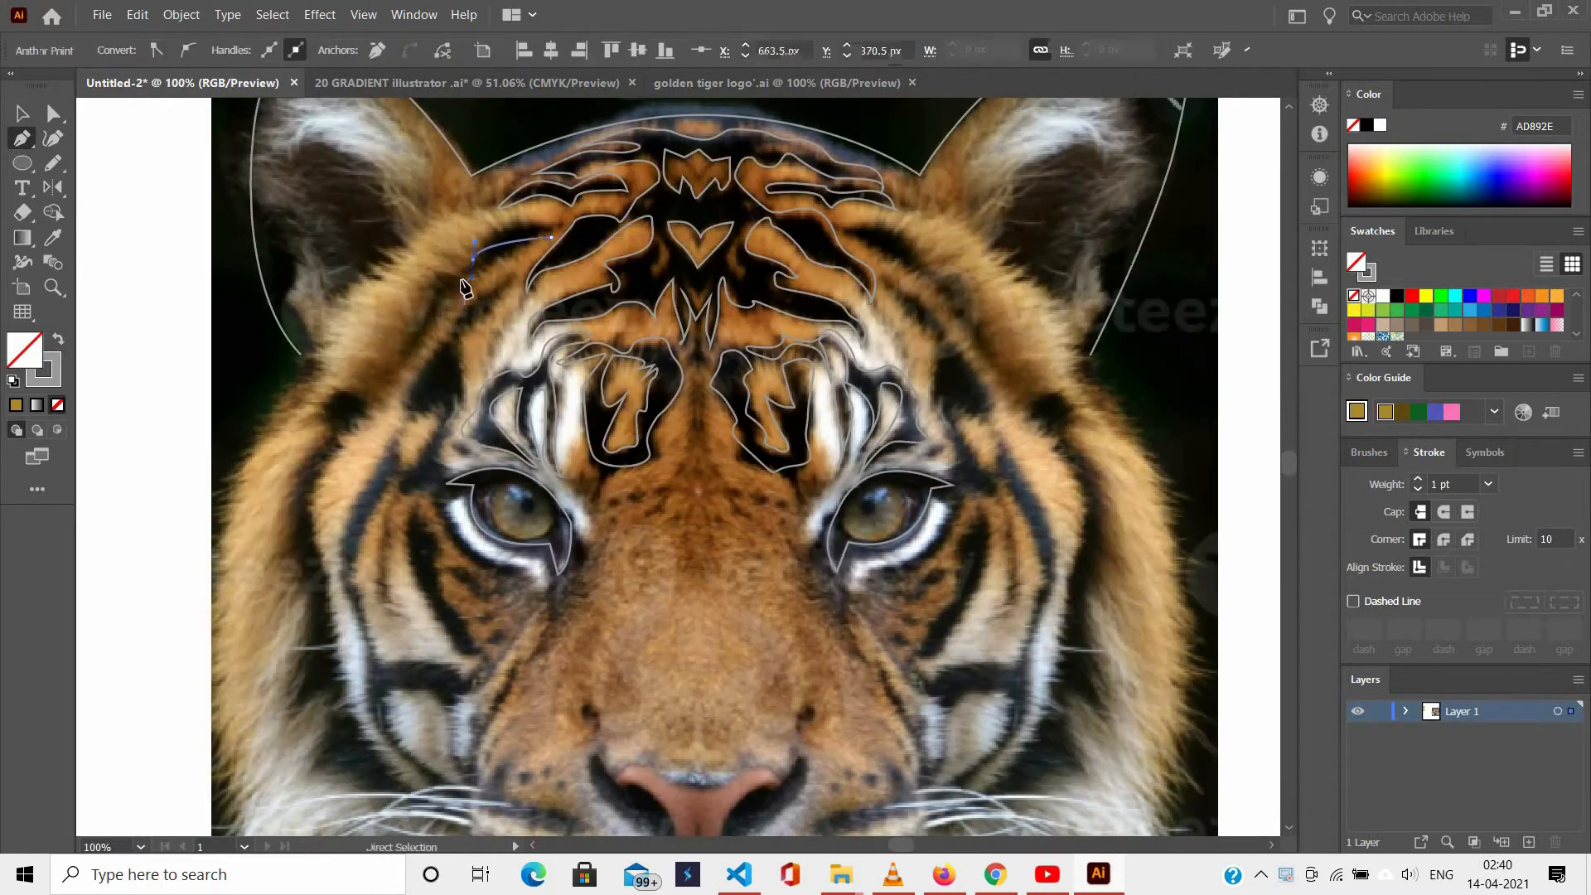
pyautogui.hotkey('ctrl', 'z')
pyautogui.click(462, 280)
pyautogui.moveTo(551, 234); pyautogui.dragTo(553, 266)
pyautogui.keyDown('ctrl'); pyautogui.click(578, 258); pyautogui.keyUp('ctrl')
# Trace the matching long black stripe on the upper right side of the head and close its outline.
pyautogui.click(853, 237)
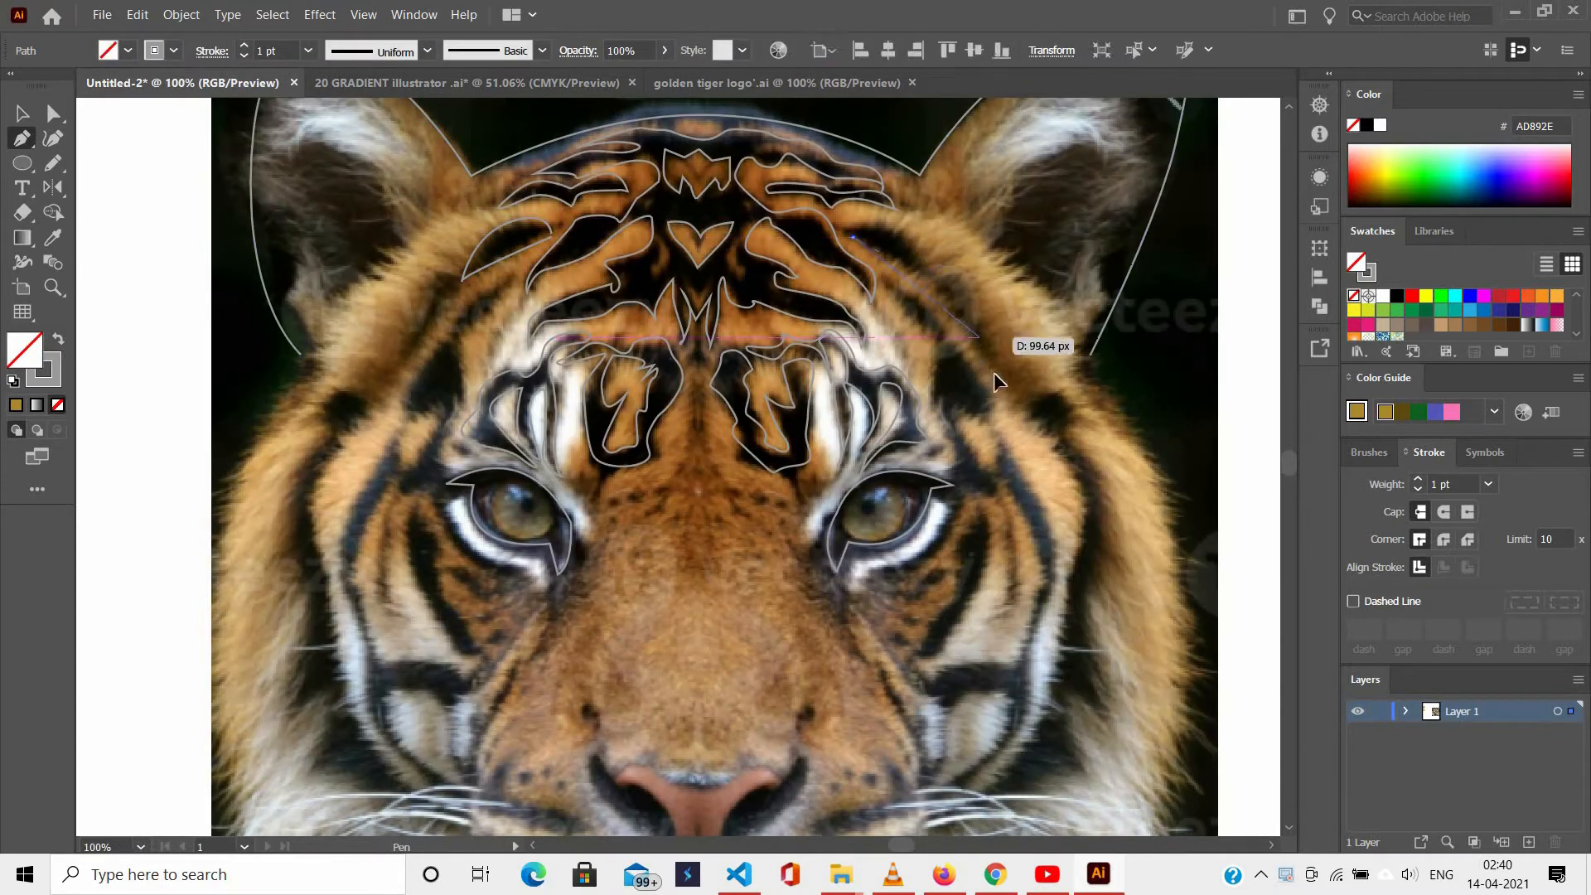
pyautogui.moveTo(980, 342); pyautogui.dragTo(1017, 410)
pyautogui.click(988, 326)
pyautogui.moveTo(929, 250); pyautogui.dragTo(916, 198)
pyautogui.click(853, 237)
# Trace the outer edge of the dark band beside the right cheek from the temple down to its first lower spike.
pyautogui.moveTo(1060, 425); pyautogui.dragTo(1000, 365)
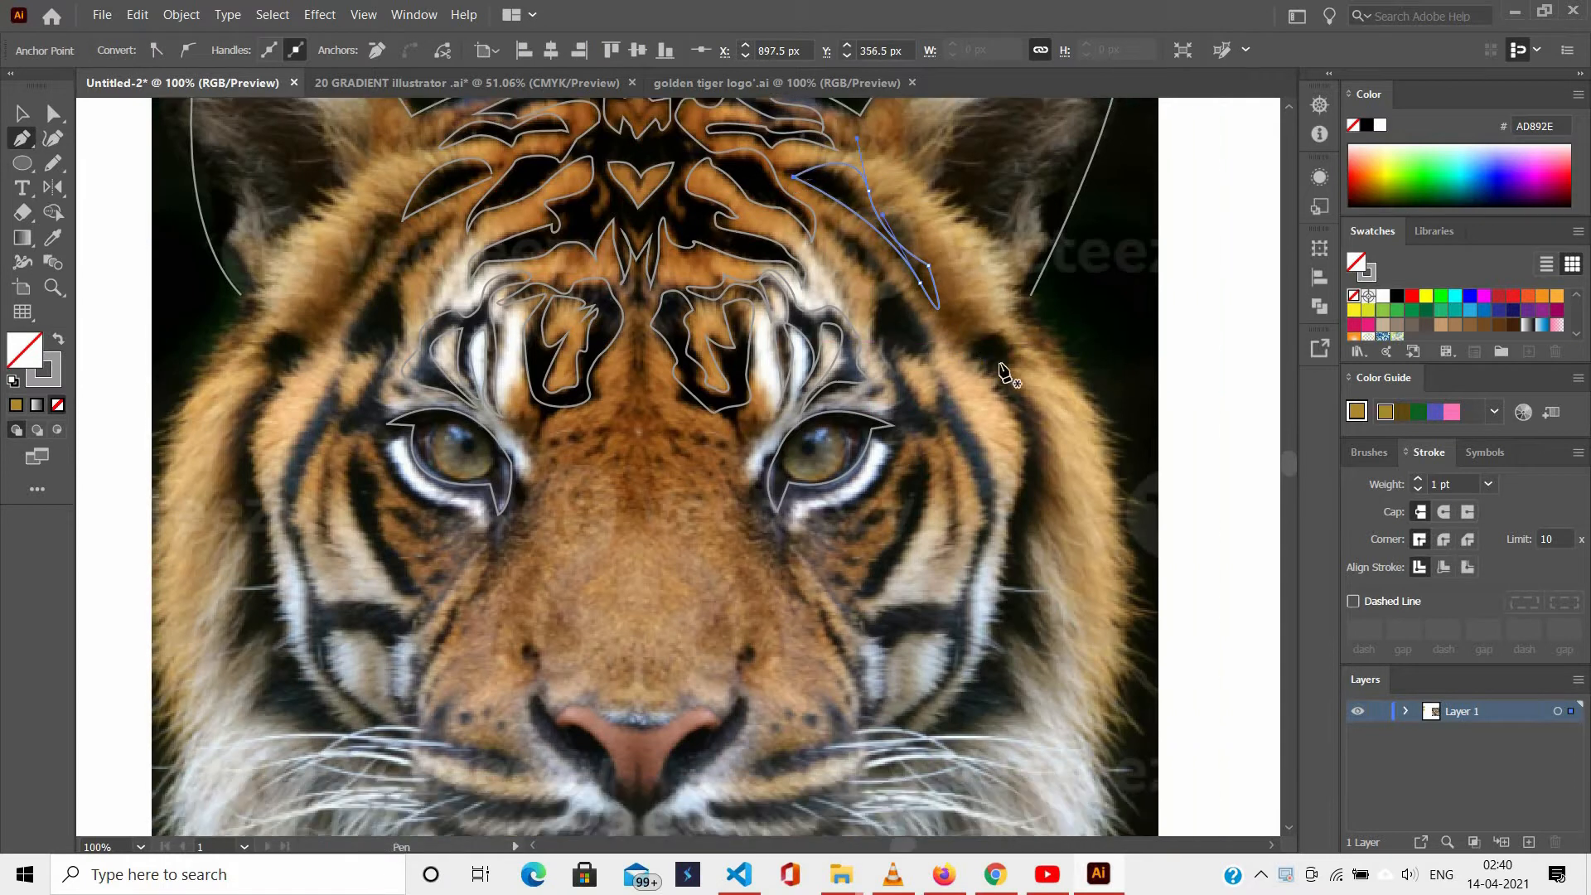
pyautogui.click(1001, 365)
pyautogui.moveTo(1031, 502); pyautogui.dragTo(1002, 568)
pyautogui.moveTo(1017, 639); pyautogui.dragTo(986, 693)
pyautogui.hotkey('ctrl', 'z')
pyautogui.moveTo(1032, 612); pyautogui.dragTo(1044, 624)
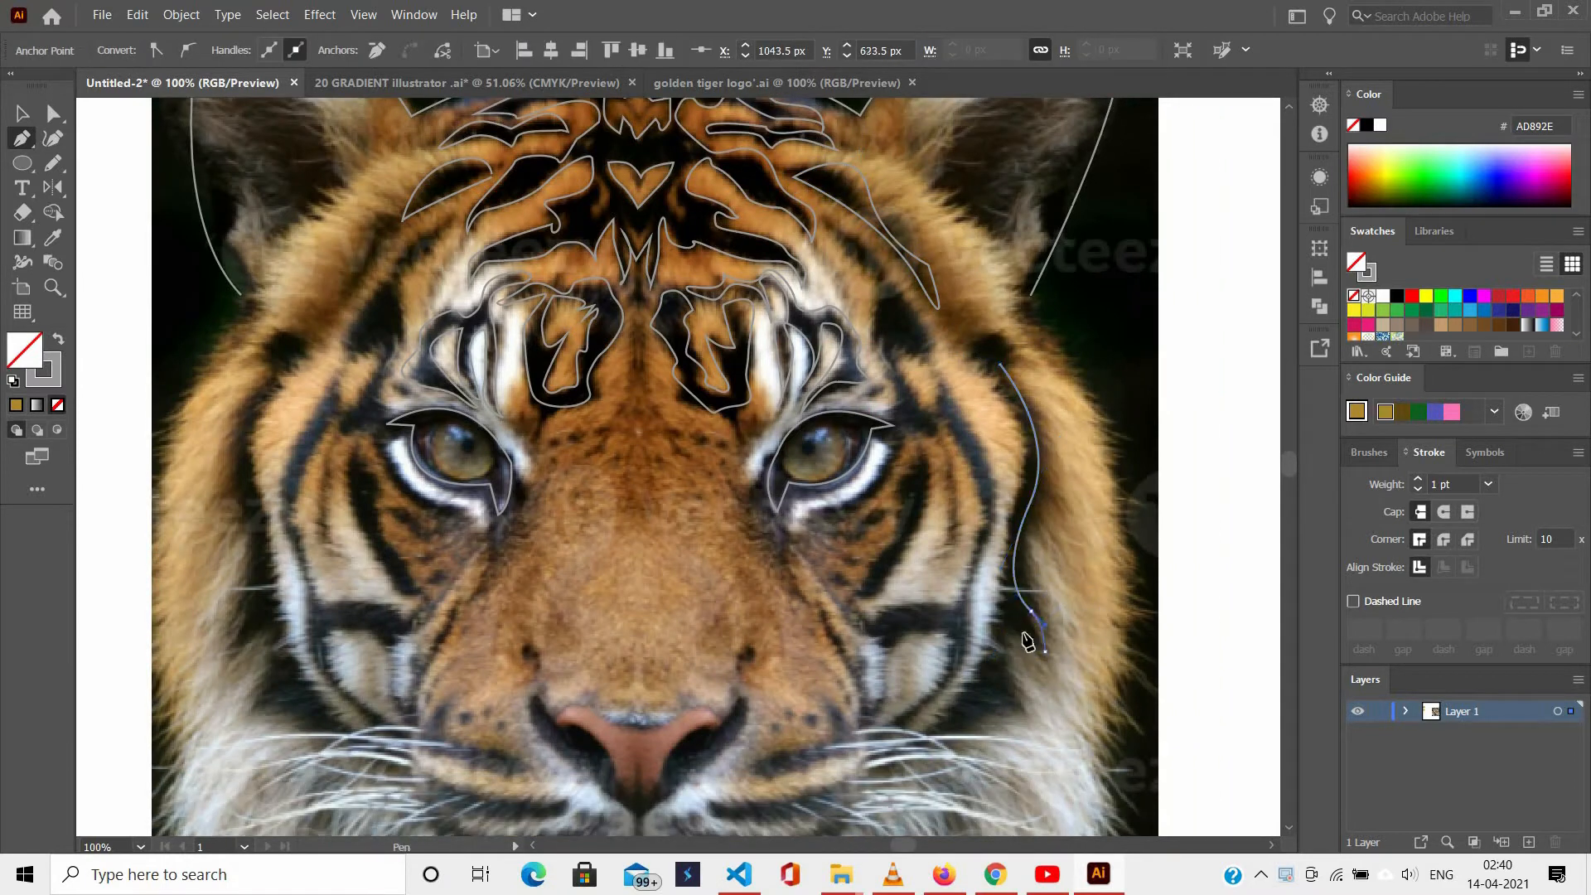
pyautogui.click(1048, 672)
# Continue the right cheek band's path through its jagged lower points and along the bottom to a tip at the whiskers.
pyautogui.click(1005, 620)
pyautogui.click(1006, 666)
pyautogui.click(1025, 704)
pyautogui.click(964, 733)
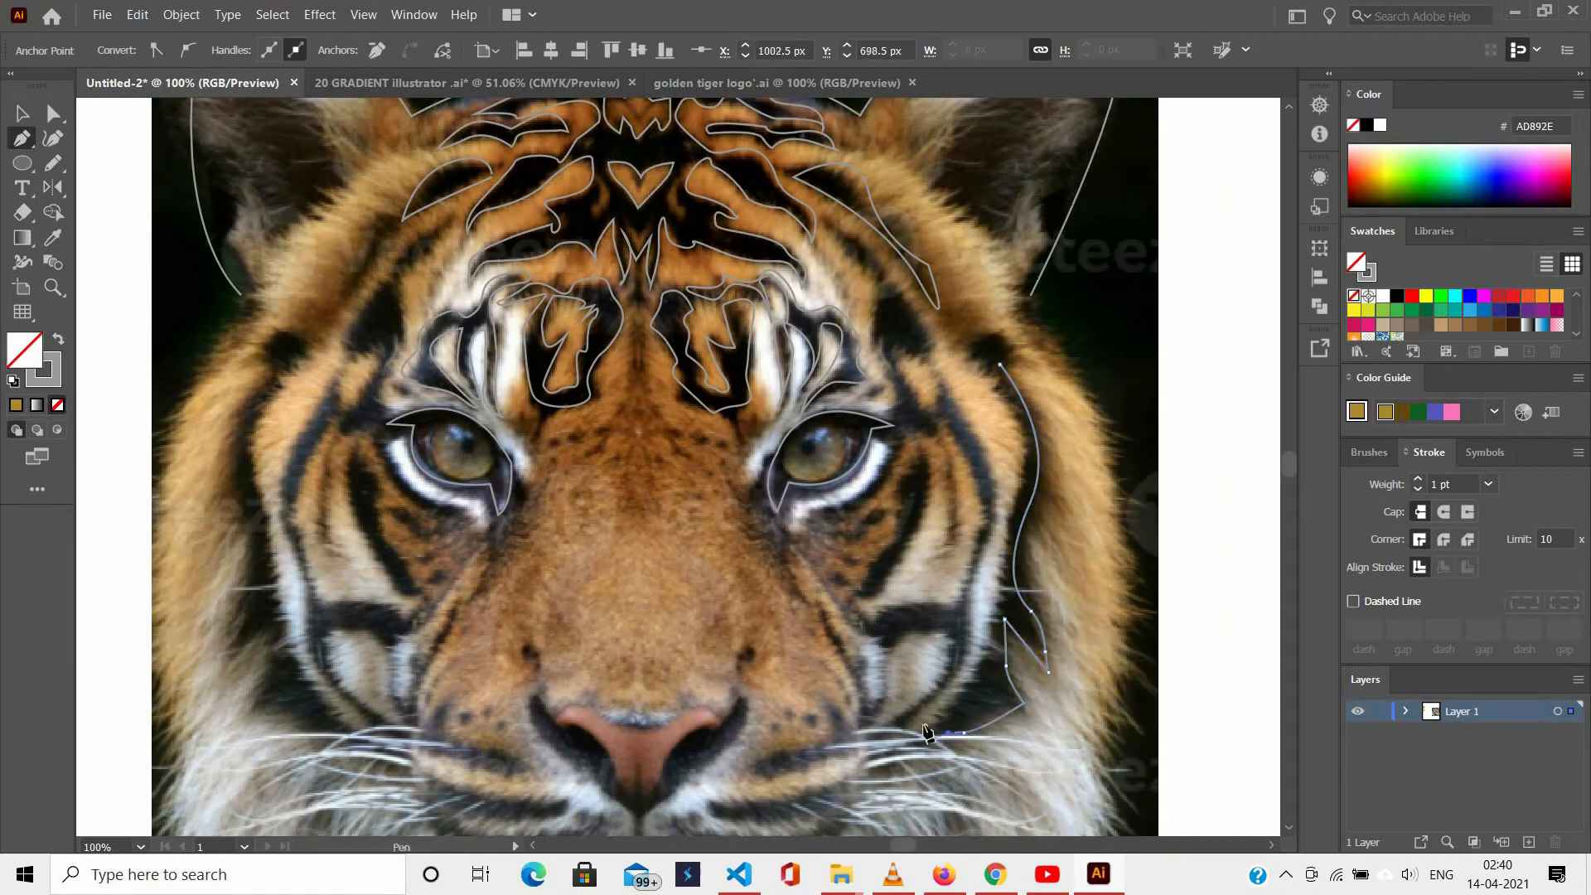
pyautogui.click(931, 738)
pyautogui.click(892, 754)
# Trace the right cheek band's inner edge from the whiskers back up to the temple, close the outline and deselect it.
pyautogui.moveTo(983, 689); pyautogui.dragTo(999, 645)
pyautogui.click(994, 635)
pyautogui.moveTo(999, 571); pyautogui.dragTo(1039, 464)
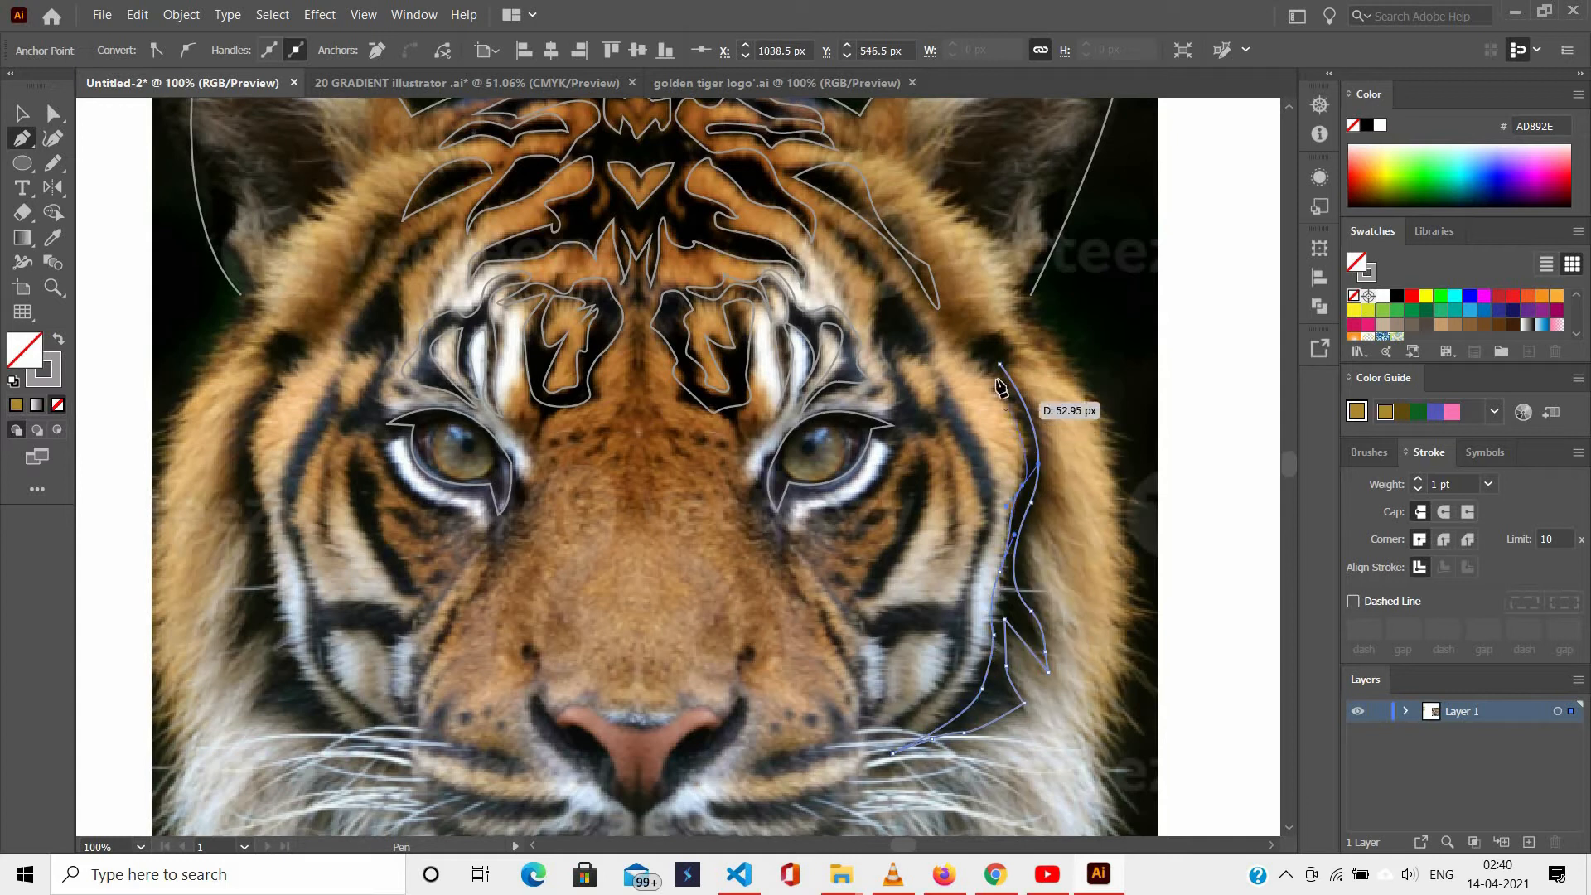
pyautogui.click(1000, 365)
pyautogui.keyDown('ctrl'); pyautogui.click(1049, 377); pyautogui.keyUp('ctrl')
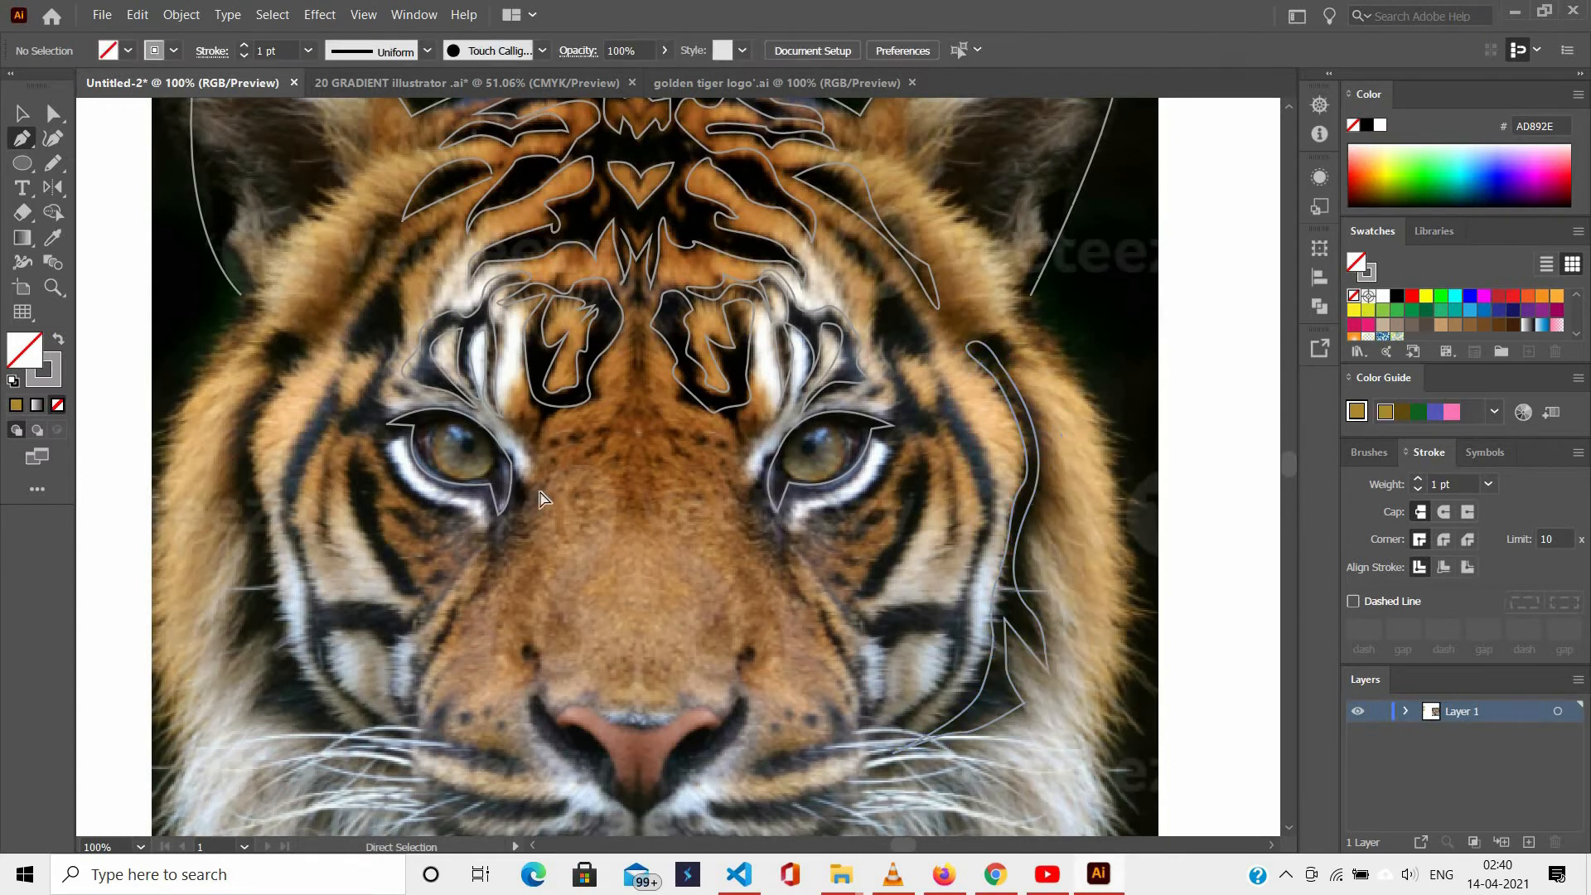
# Trace the black temple patch beyond the left eye's outer corner as a closed outline rising to a point on the forehead.
pyautogui.hscroll(-2, 1048, 377)
pyautogui.click(613, 221)
pyautogui.moveTo(553, 290); pyautogui.dragTo(558, 298)
pyautogui.click(561, 412)
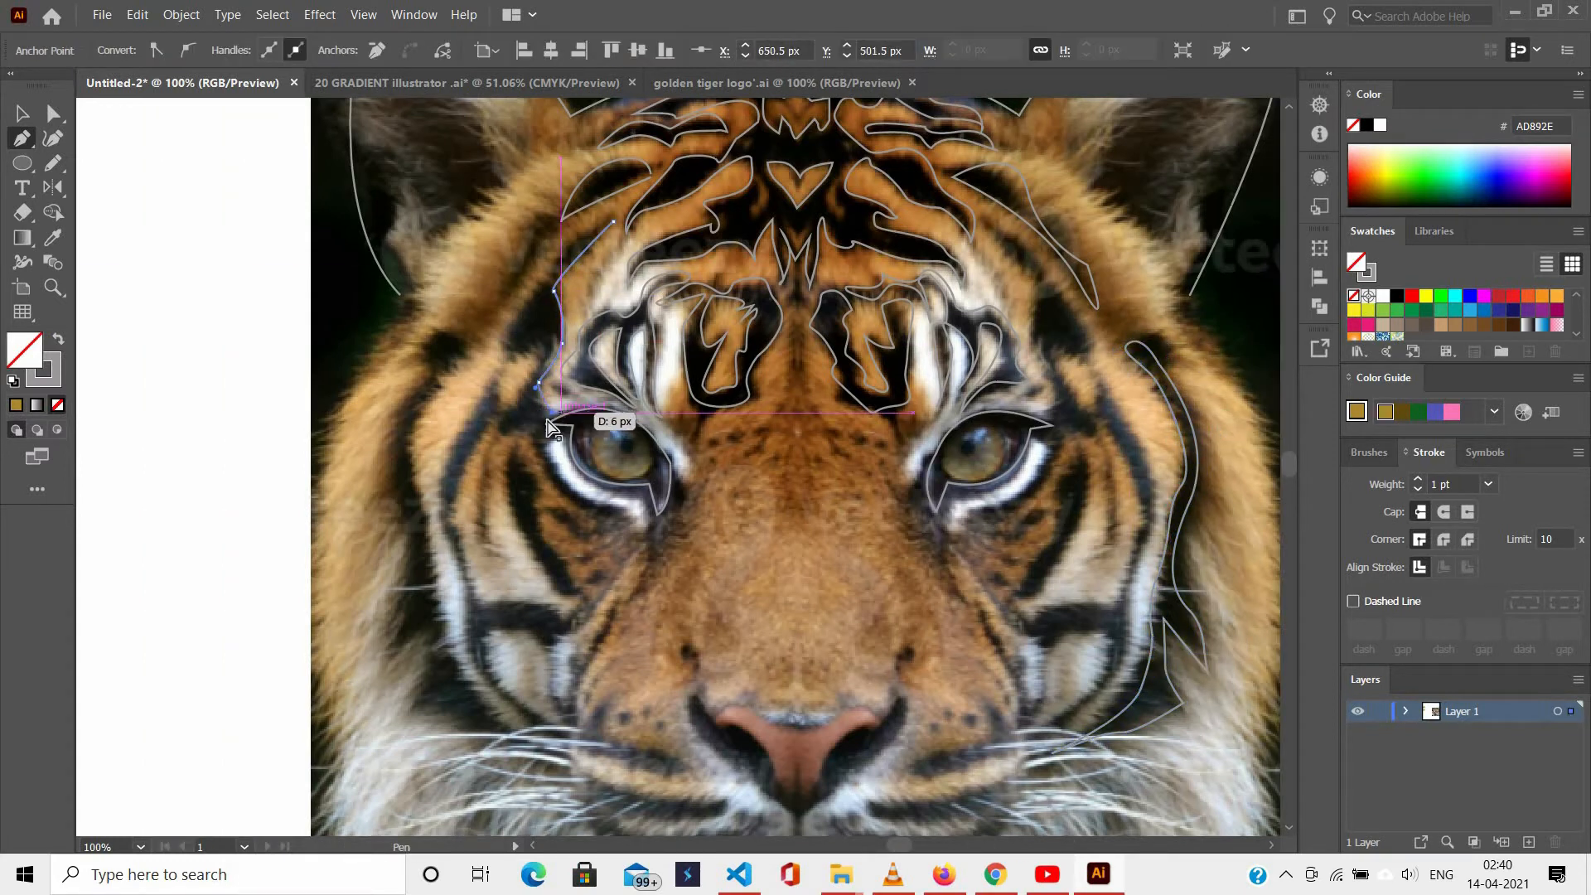
pyautogui.click(532, 430)
pyautogui.click(503, 434)
pyautogui.moveTo(530, 386); pyautogui.dragTo(540, 373)
pyautogui.moveTo(520, 345); pyautogui.dragTo(523, 305)
pyautogui.click(545, 278)
pyautogui.moveTo(608, 213); pyautogui.dragTo(616, 214)
pyautogui.click(613, 221)
# Trace the matching black temple patch beyond the right eye's outer corner, close the outline and deselect it.
pyautogui.click(990, 223)
pyautogui.moveTo(1029, 299)
pyautogui.mouseDown()
pyautogui.moveTo(1027, 349)
pyautogui.moveTo(1070, 399)
pyautogui.moveTo(1002, 408)
pyautogui.moveTo(1082, 440)
pyautogui.moveTo(1070, 378)
pyautogui.mouseUp()
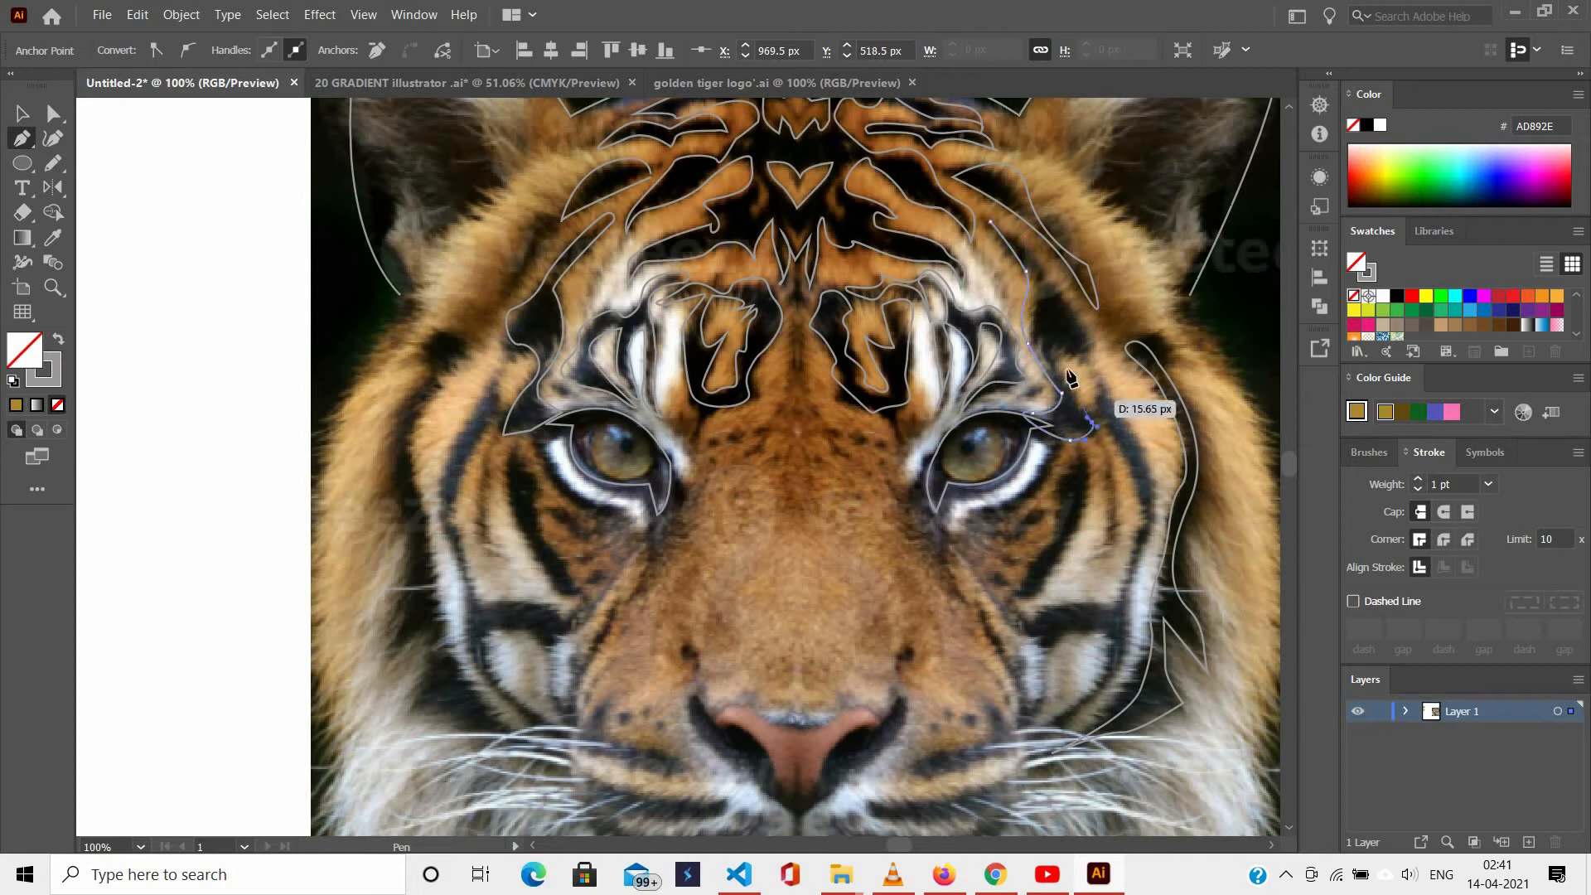
pyautogui.moveTo(1065, 288); pyautogui.dragTo(997, 225)
pyautogui.keyDown('ctrl'); pyautogui.click(992, 238); pyautogui.keyUp('ctrl')
pyautogui.scroll(-2, 1052, 331)
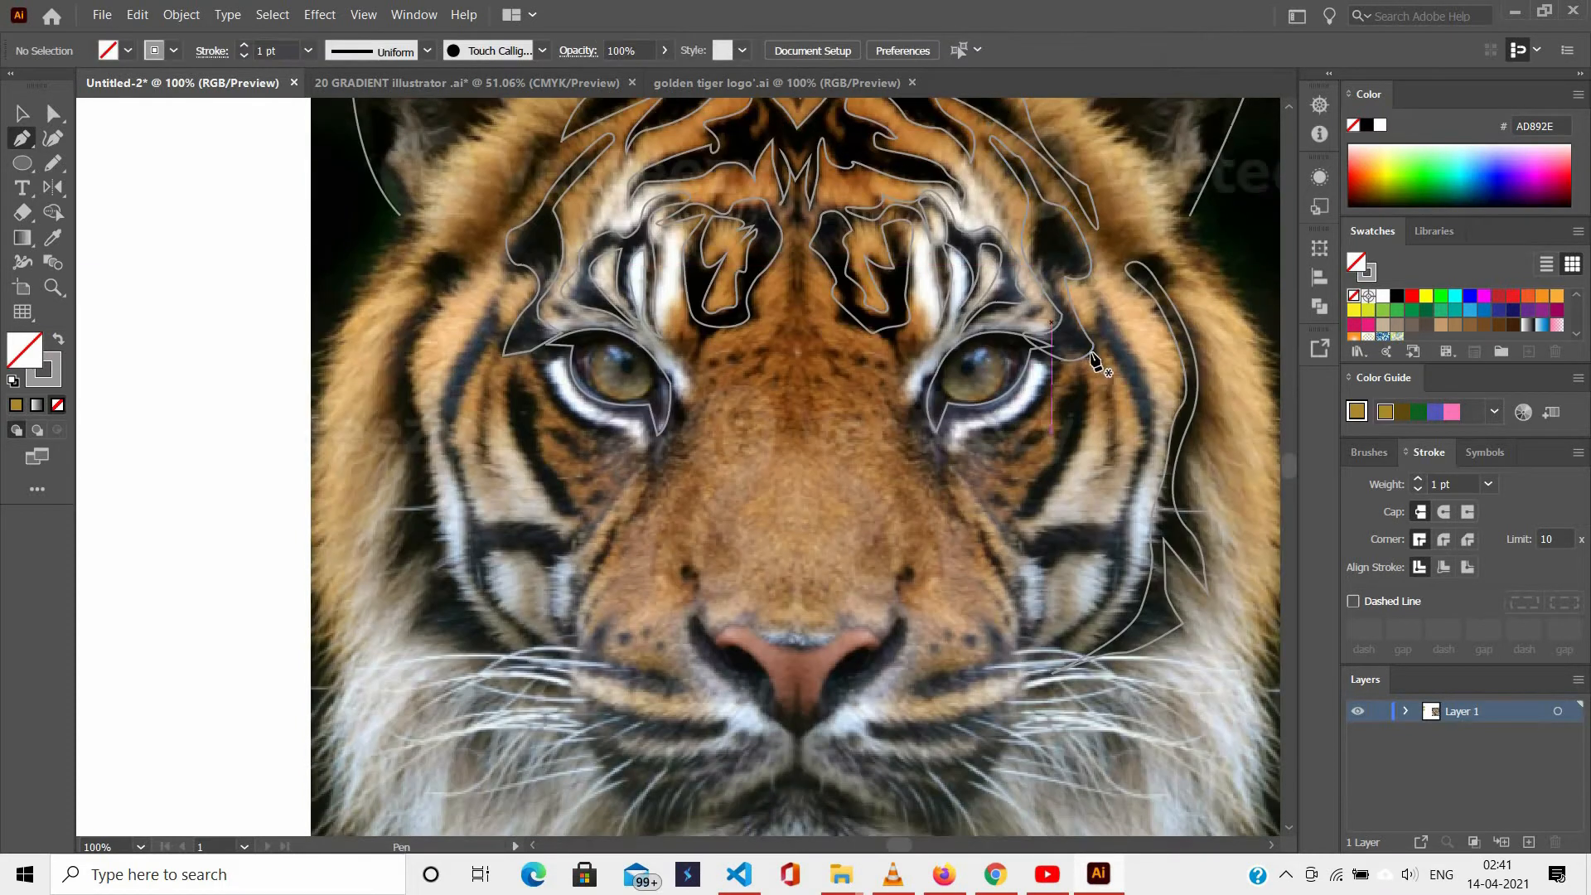
pyautogui.click(1089, 277)
pyautogui.moveTo(1109, 338); pyautogui.dragTo(1162, 425)
pyautogui.hotkey('ctrl', 'z')
pyautogui.hotkey('ctrl', 'z')
# Trace the outer edge of the long curved stripe on the right cheek from the temple down to the whiskers.
pyautogui.click(1090, 275)
pyautogui.moveTo(1154, 423); pyautogui.dragTo(1151, 449)
pyautogui.moveTo(1143, 480); pyautogui.dragTo(1129, 524)
pyautogui.moveTo(1132, 557); pyautogui.dragTo(1134, 582)
pyautogui.click(1080, 631)
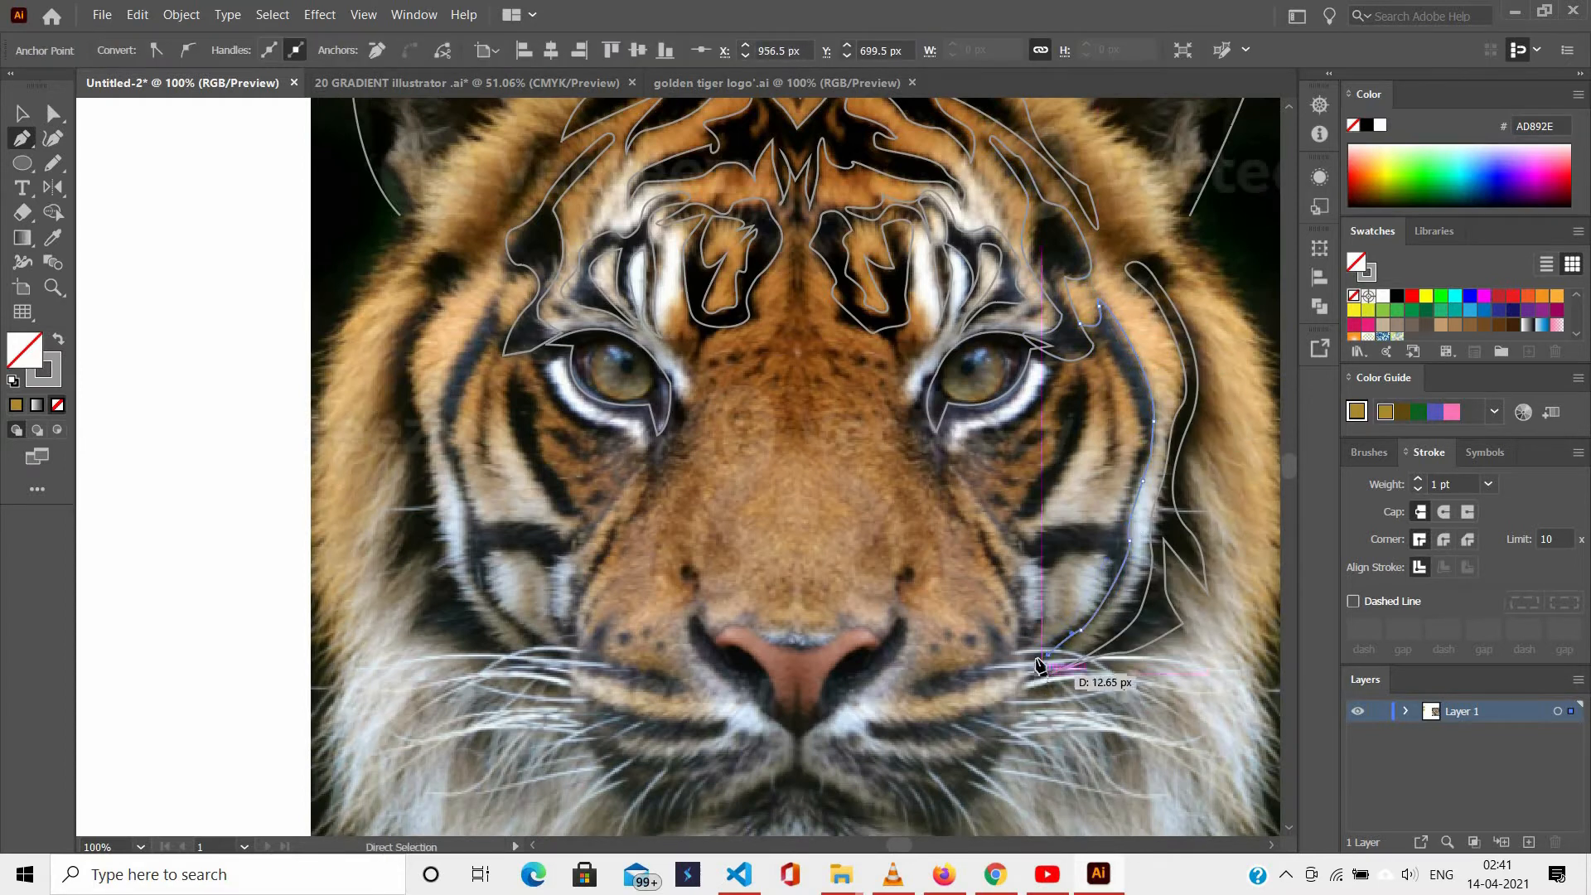
# Trace the right cheek stripe around the white patch and up its inner edge to the temple, close the outline and deselect it.
pyautogui.moveTo(1051, 607); pyautogui.dragTo(1041, 630)
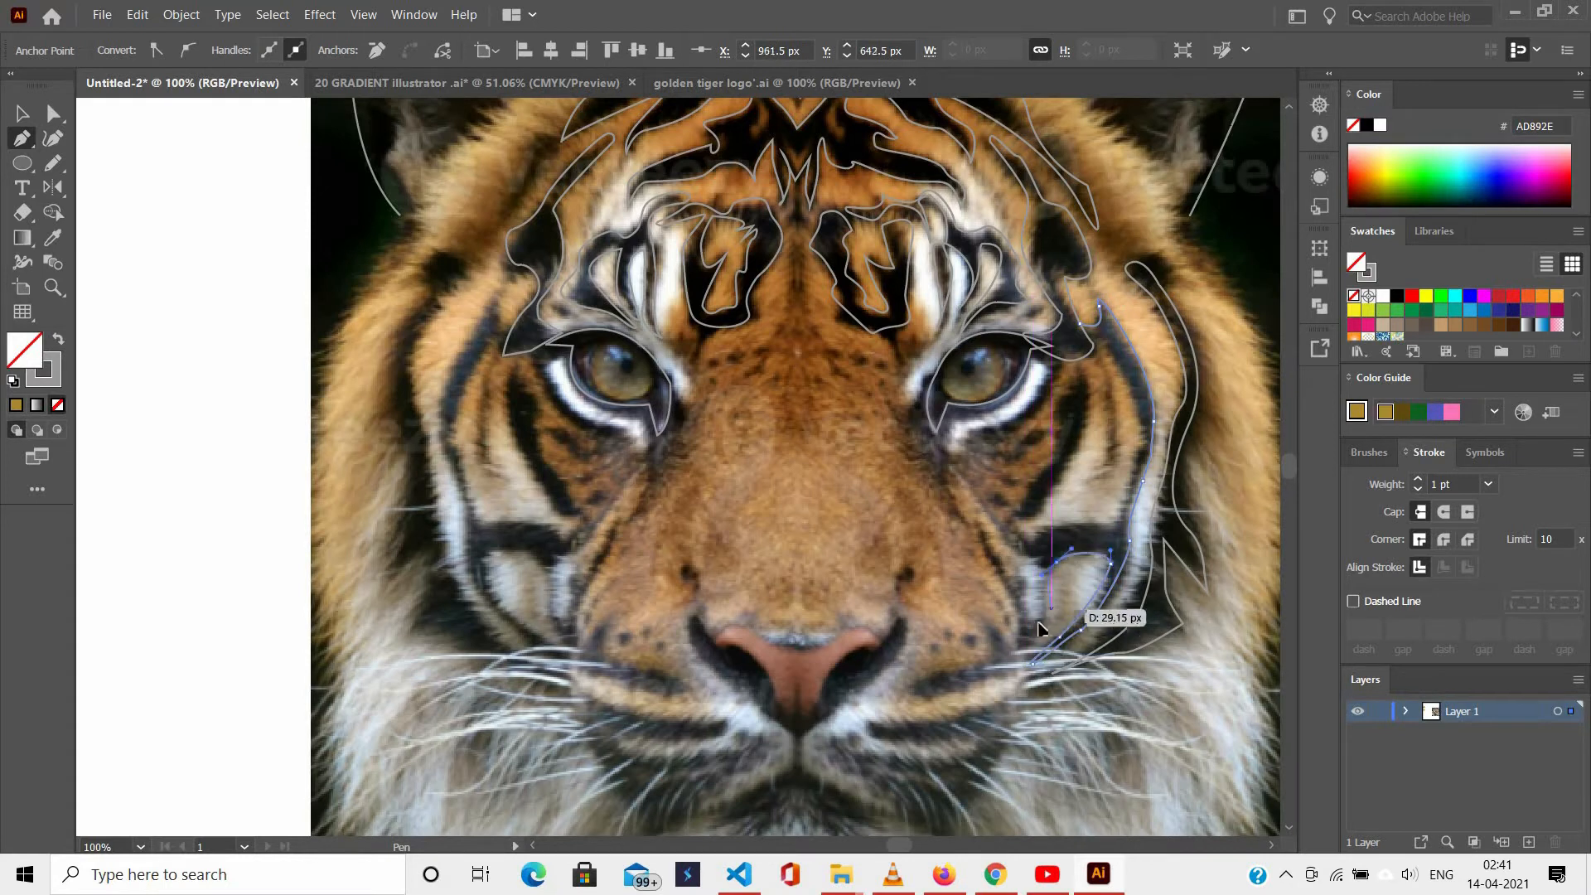
pyautogui.moveTo(1143, 479); pyautogui.dragTo(1146, 458)
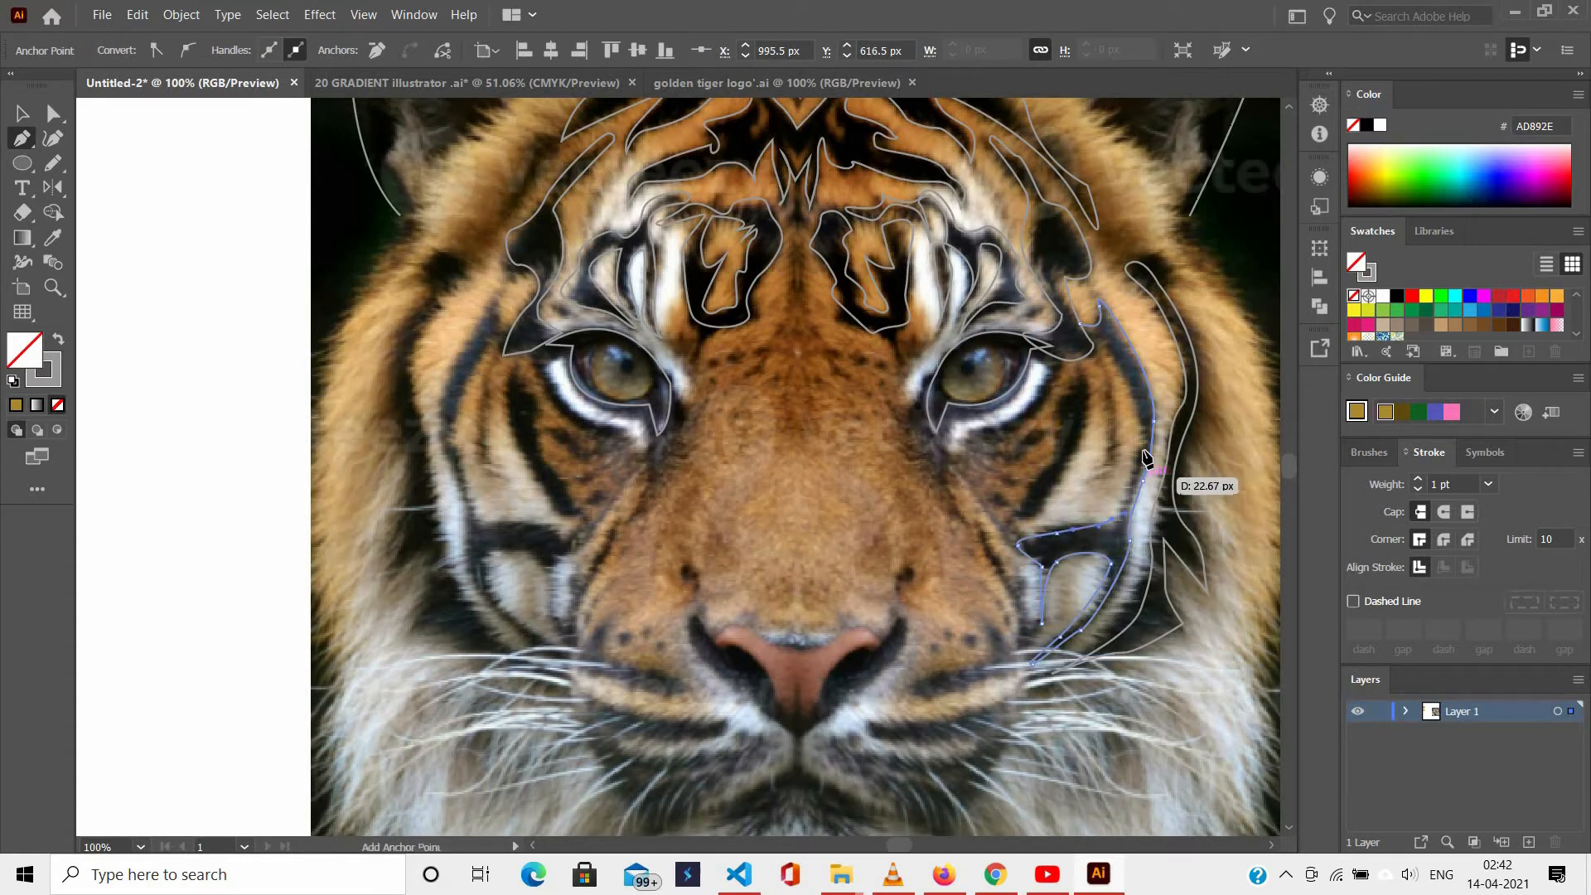
pyautogui.moveTo(1111, 352); pyautogui.dragTo(1107, 350)
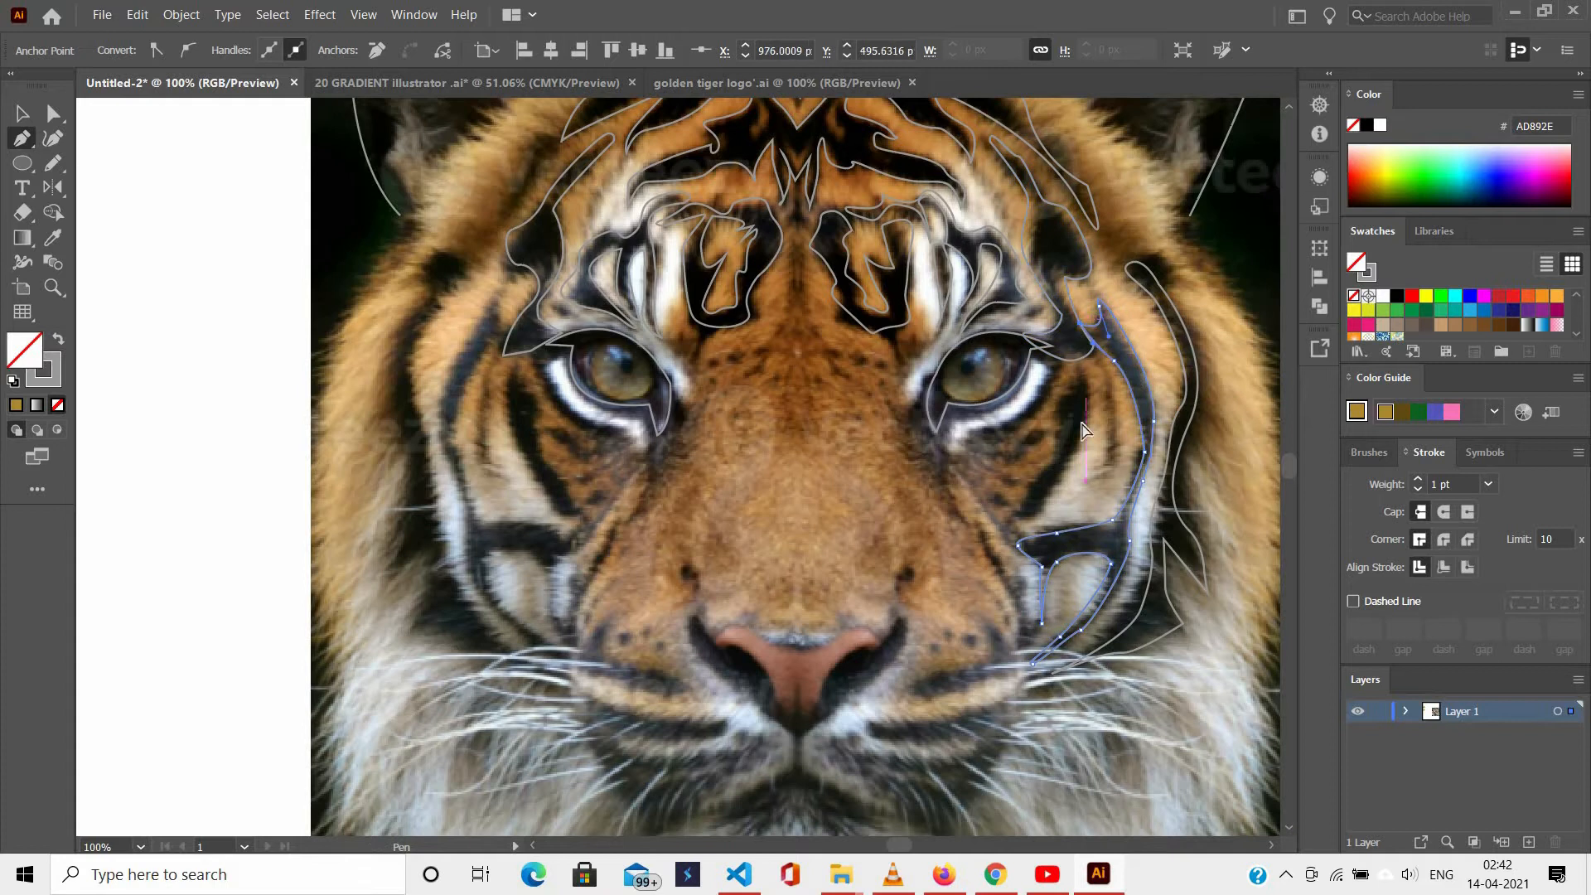
pyautogui.keyDown('ctrl'); pyautogui.click(1087, 379); pyautogui.keyUp('ctrl')
# Trace the slanted black stripe below the right eye's outer corner as a closed outline and deselect it.
pyautogui.click(1088, 379)
pyautogui.moveTo(1042, 500)
pyautogui.mouseDown()
pyautogui.moveTo(1078, 501)
pyautogui.moveTo(1071, 519)
pyautogui.moveTo(1096, 497)
pyautogui.moveTo(1056, 476)
pyautogui.mouseUp()
pyautogui.moveTo(1085, 371); pyautogui.dragTo(1094, 372)
pyautogui.keyDown('ctrl'); pyautogui.click(1094, 377); pyautogui.keyUp('ctrl')
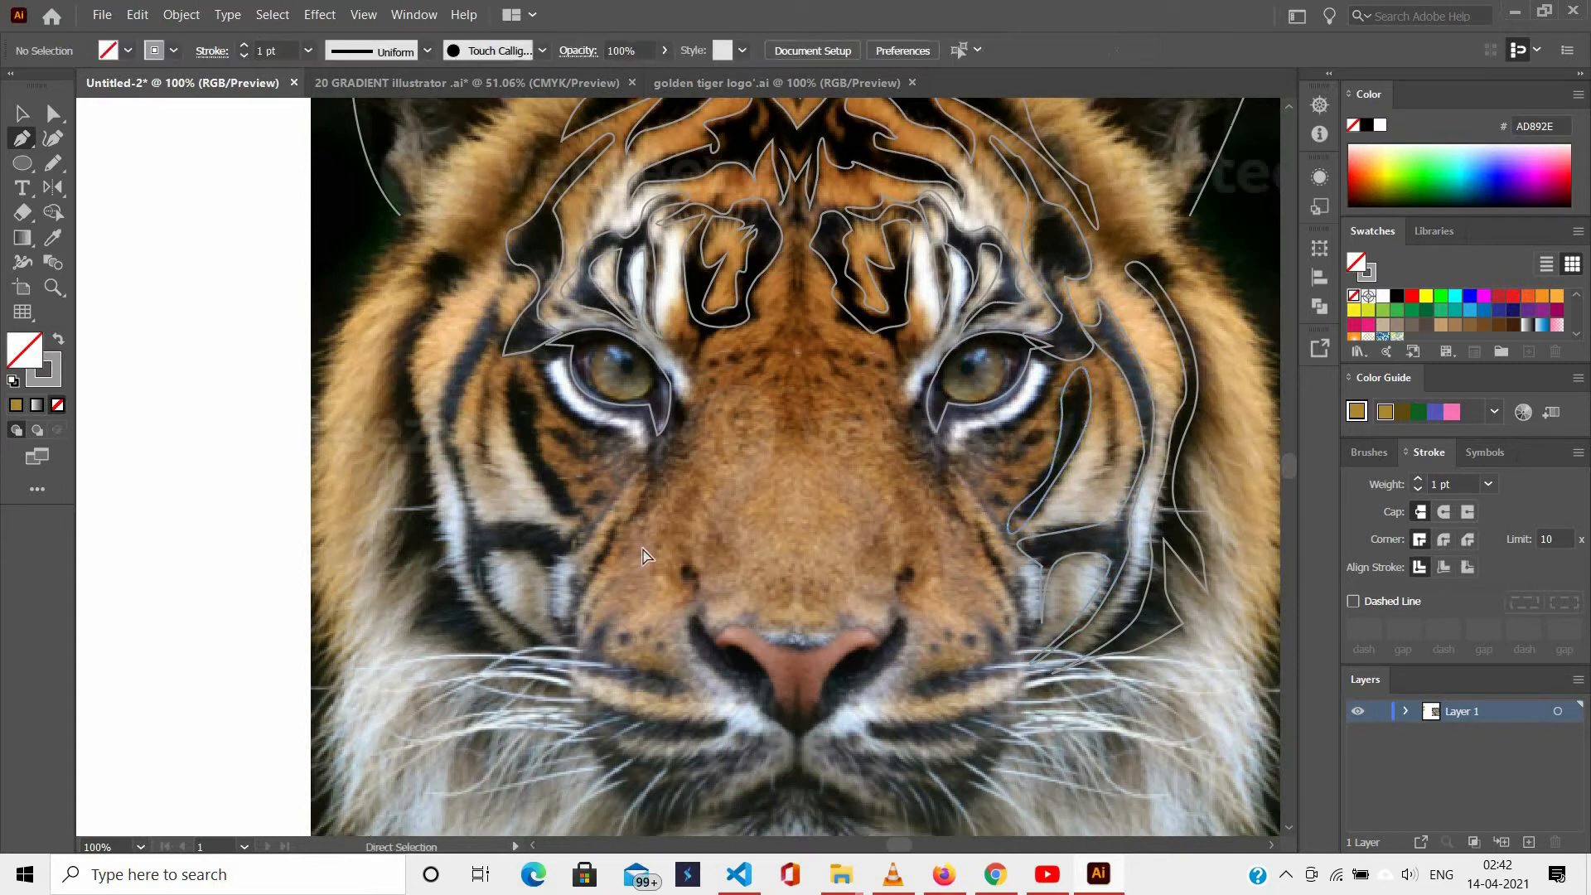
# Start the left cheek stripe's outline below the eye, tracing down its inner side and around the white patch to the whiskers.
pyautogui.hscroll(-1, 829, 356)
pyautogui.scroll(-1, 704, 340)
pyautogui.click(579, 314)
pyautogui.moveTo(605, 354); pyautogui.dragTo(637, 415)
pyautogui.moveTo(654, 461); pyautogui.dragTo(656, 457)
pyautogui.moveTo(643, 480); pyautogui.dragTo(551, 502)
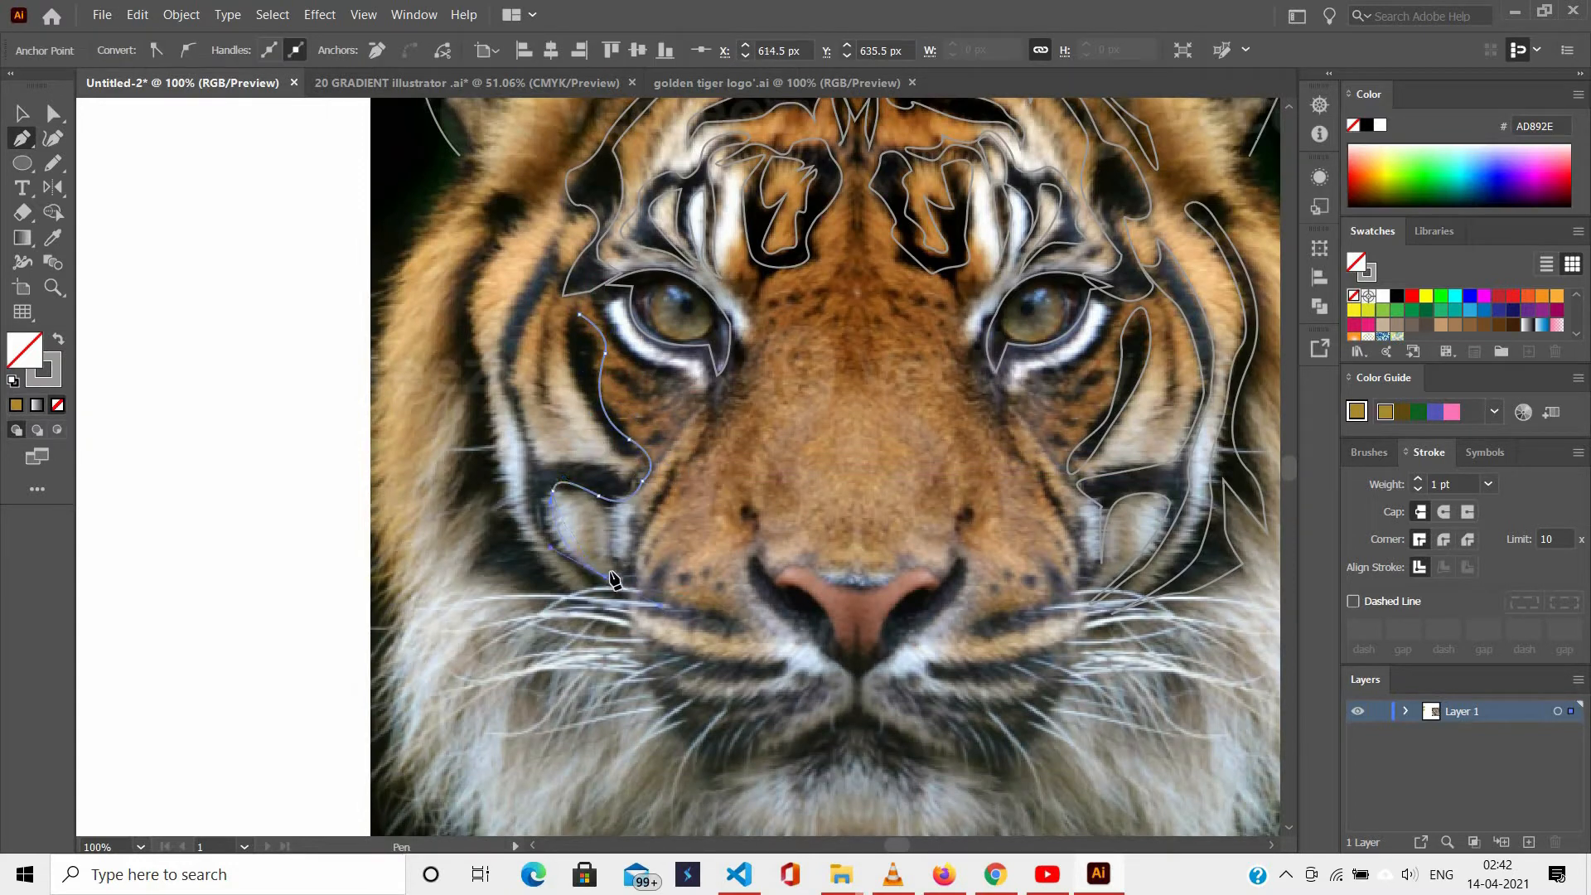
pyautogui.moveTo(606, 579); pyautogui.dragTo(576, 589)
# Continue the left cheek stripe's path along its outer edge from the whiskers up to the temple, undoing the last misplaced point.
pyautogui.moveTo(527, 487); pyautogui.dragTo(515, 428)
pyautogui.moveTo(496, 375); pyautogui.dragTo(497, 351)
pyautogui.moveTo(542, 262); pyautogui.dragTo(560, 291)
pyautogui.hotkey('ctrl', 'z')
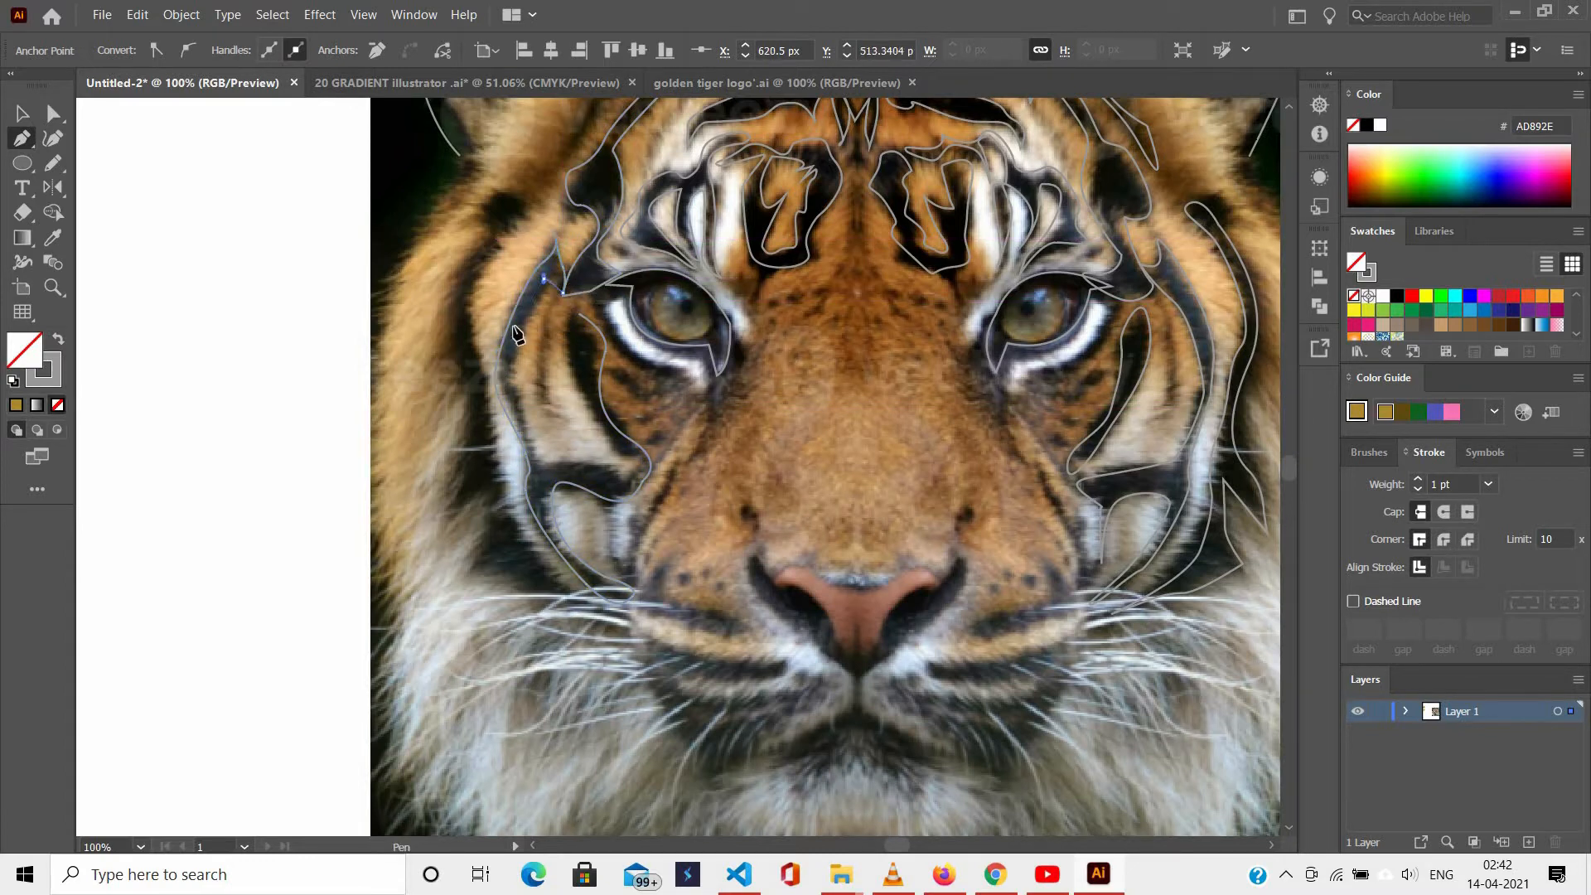
# Trace the left cheek stripe's inner edge down and back up to the tip below the eye, closing the outline.
pyautogui.moveTo(512, 369); pyautogui.dragTo(512, 386)
pyautogui.click(543, 465)
pyautogui.moveTo(614, 462); pyautogui.dragTo(633, 477)
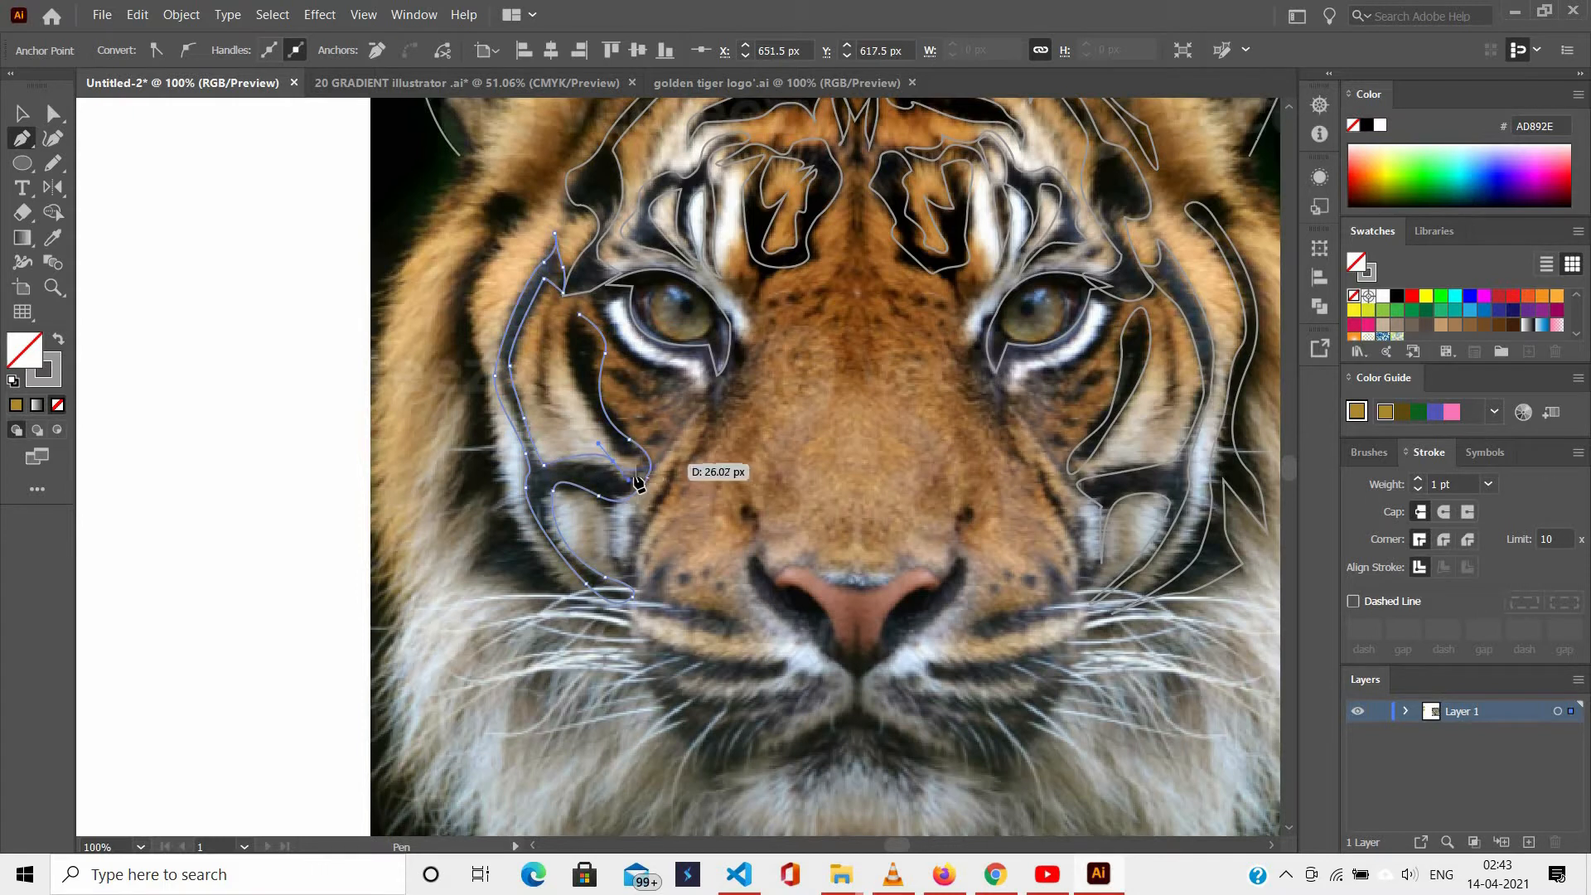
pyautogui.click(627, 479)
pyautogui.click(573, 300)
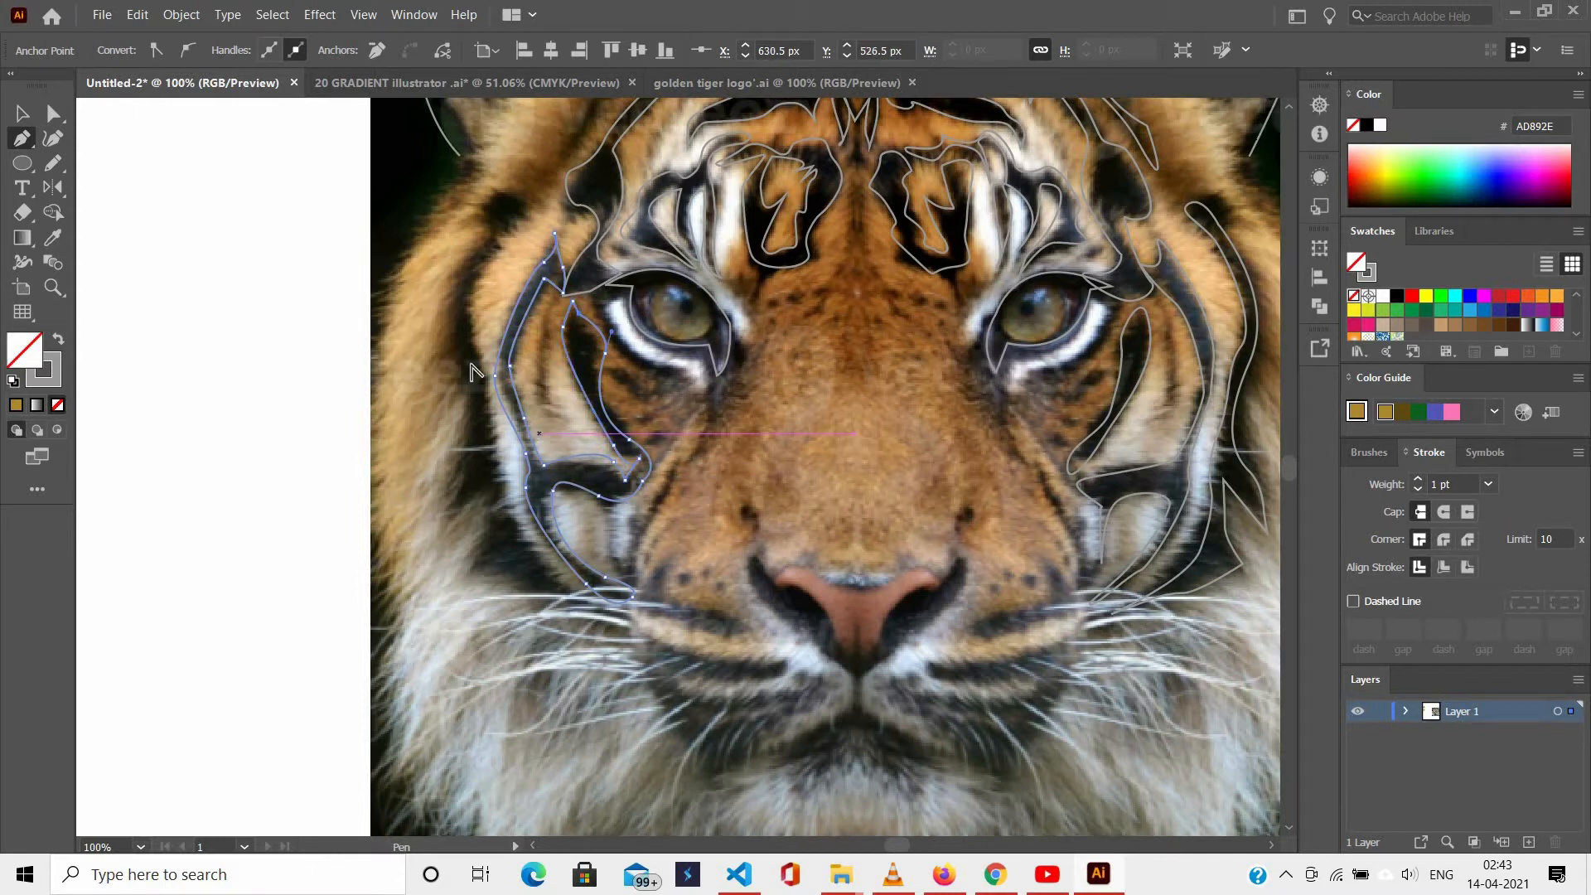
# Start the dark outer band on the left cheek, tracing its hooked top and the upper part of its outer edge.
pyautogui.scroll(-1, 522, 306)
pyautogui.scroll(1, 522, 306)
pyautogui.scroll(1, 522, 290)
pyautogui.click(524, 219)
pyautogui.click(541, 206)
pyautogui.moveTo(505, 194); pyautogui.dragTo(492, 194)
pyautogui.moveTo(481, 233); pyautogui.dragTo(490, 236)
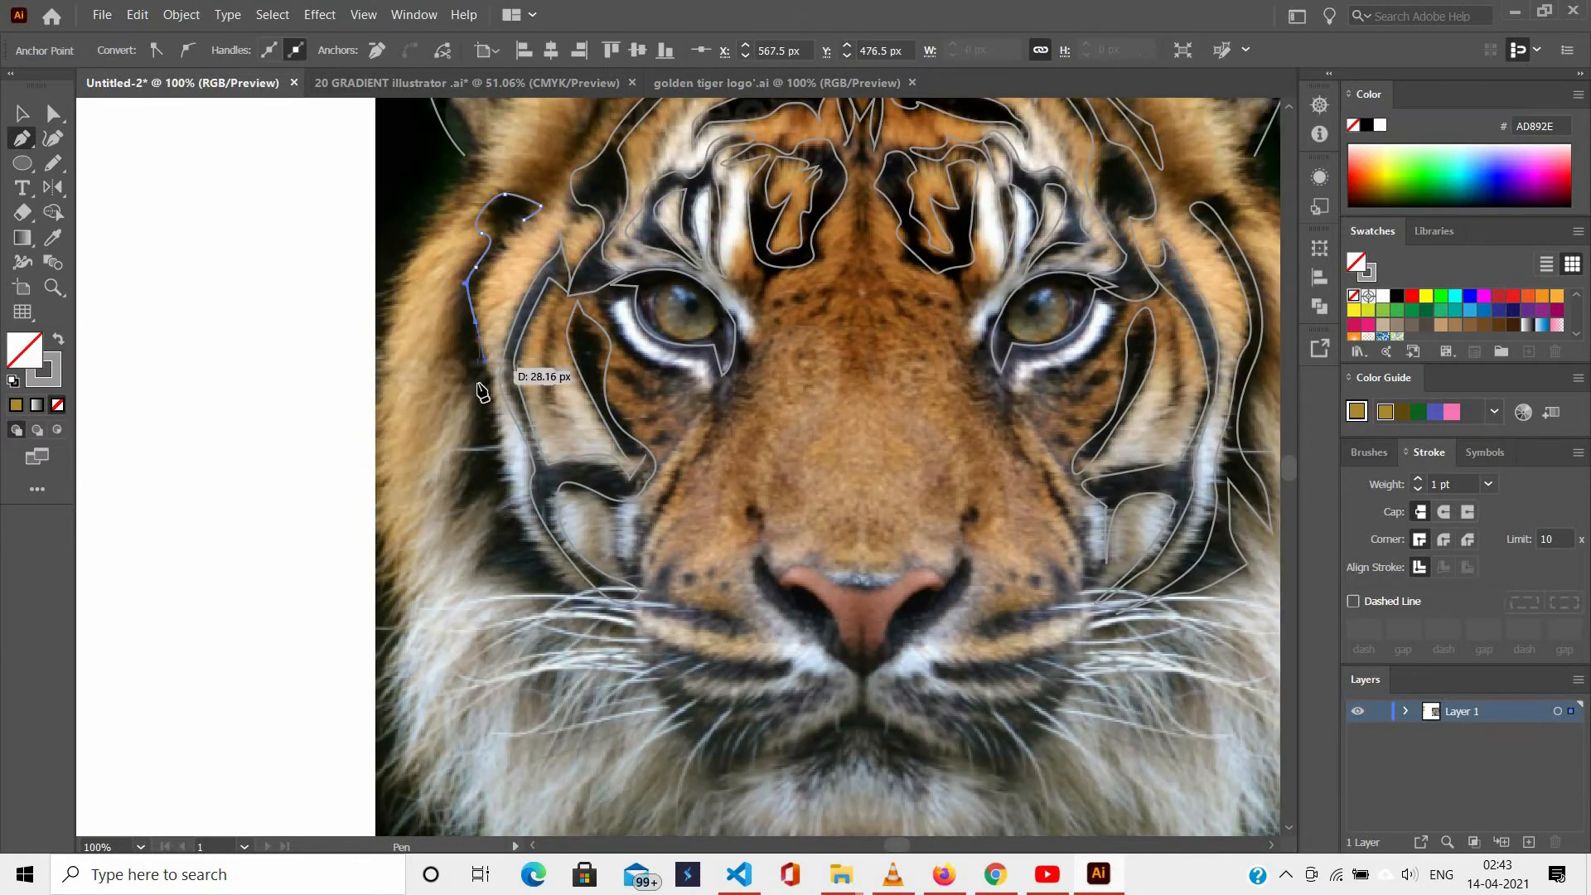
# Trace the left outer cheek band through its jagged lower points to the whiskers and back up its inner edge, closing the outline.
pyautogui.click(446, 360)
pyautogui.moveTo(465, 384); pyautogui.dragTo(494, 298)
pyautogui.moveTo(500, 417); pyautogui.dragTo(485, 336)
pyautogui.moveTo(472, 296); pyautogui.dragTo(477, 279)
pyautogui.moveTo(499, 257); pyautogui.dragTo(507, 225)
pyautogui.moveTo(513, 223); pyautogui.dragTo(523, 220)
pyautogui.click(524, 220)
# Start the muzzle outline at the left eye's inner corner and trace it down the muzzle's left side.
pyautogui.scroll(-2, 987, 263)
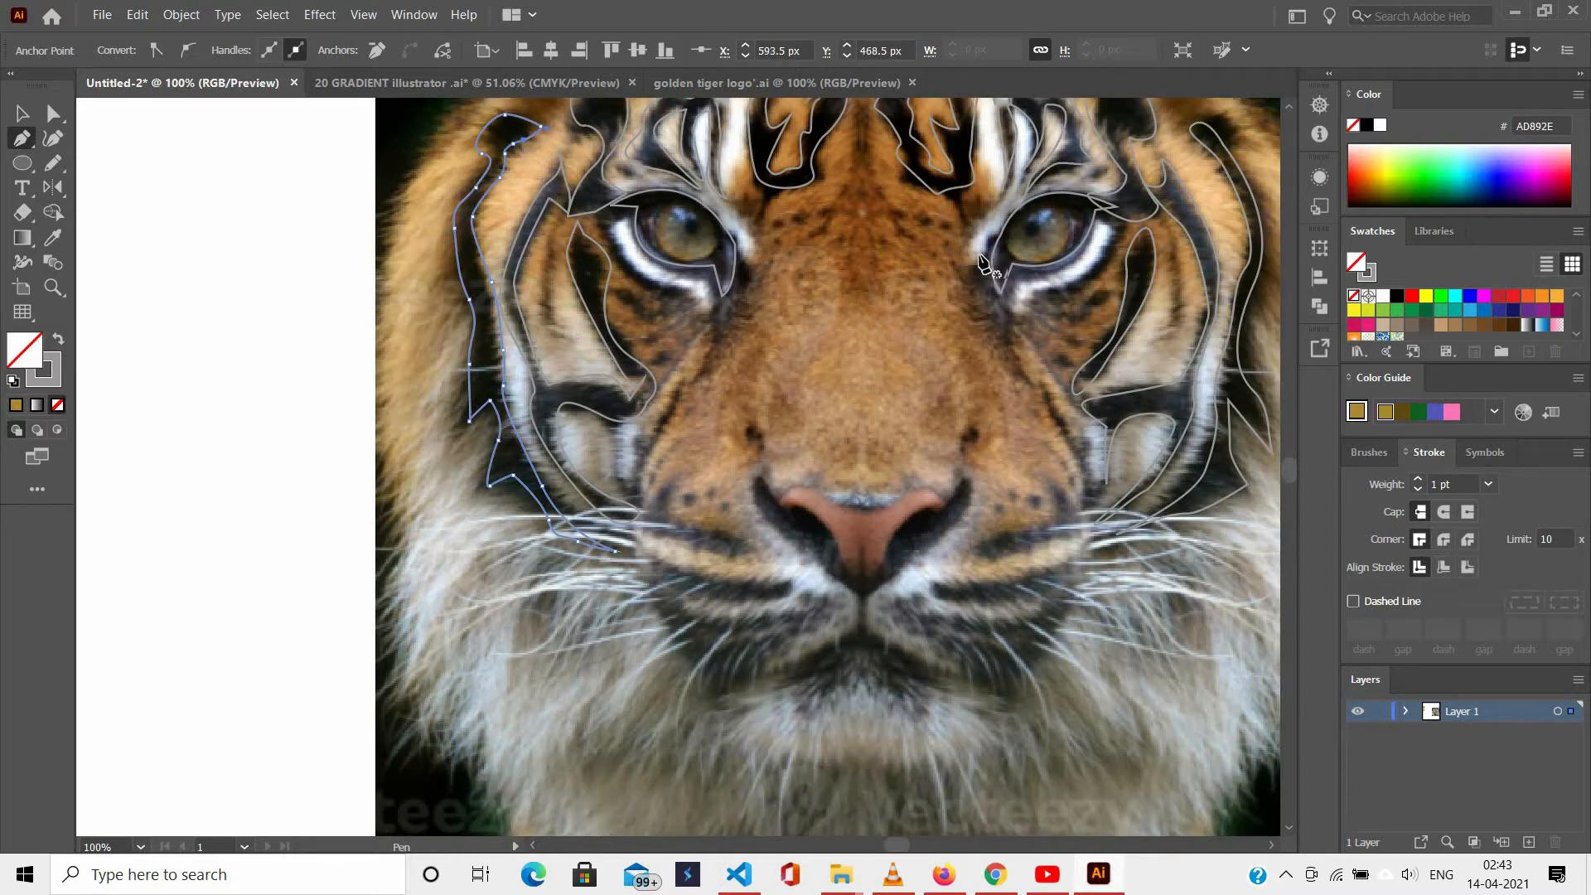
pyautogui.moveTo(1002, 293); pyautogui.dragTo(1023, 357)
pyautogui.hotkey('ctrl', 'z')
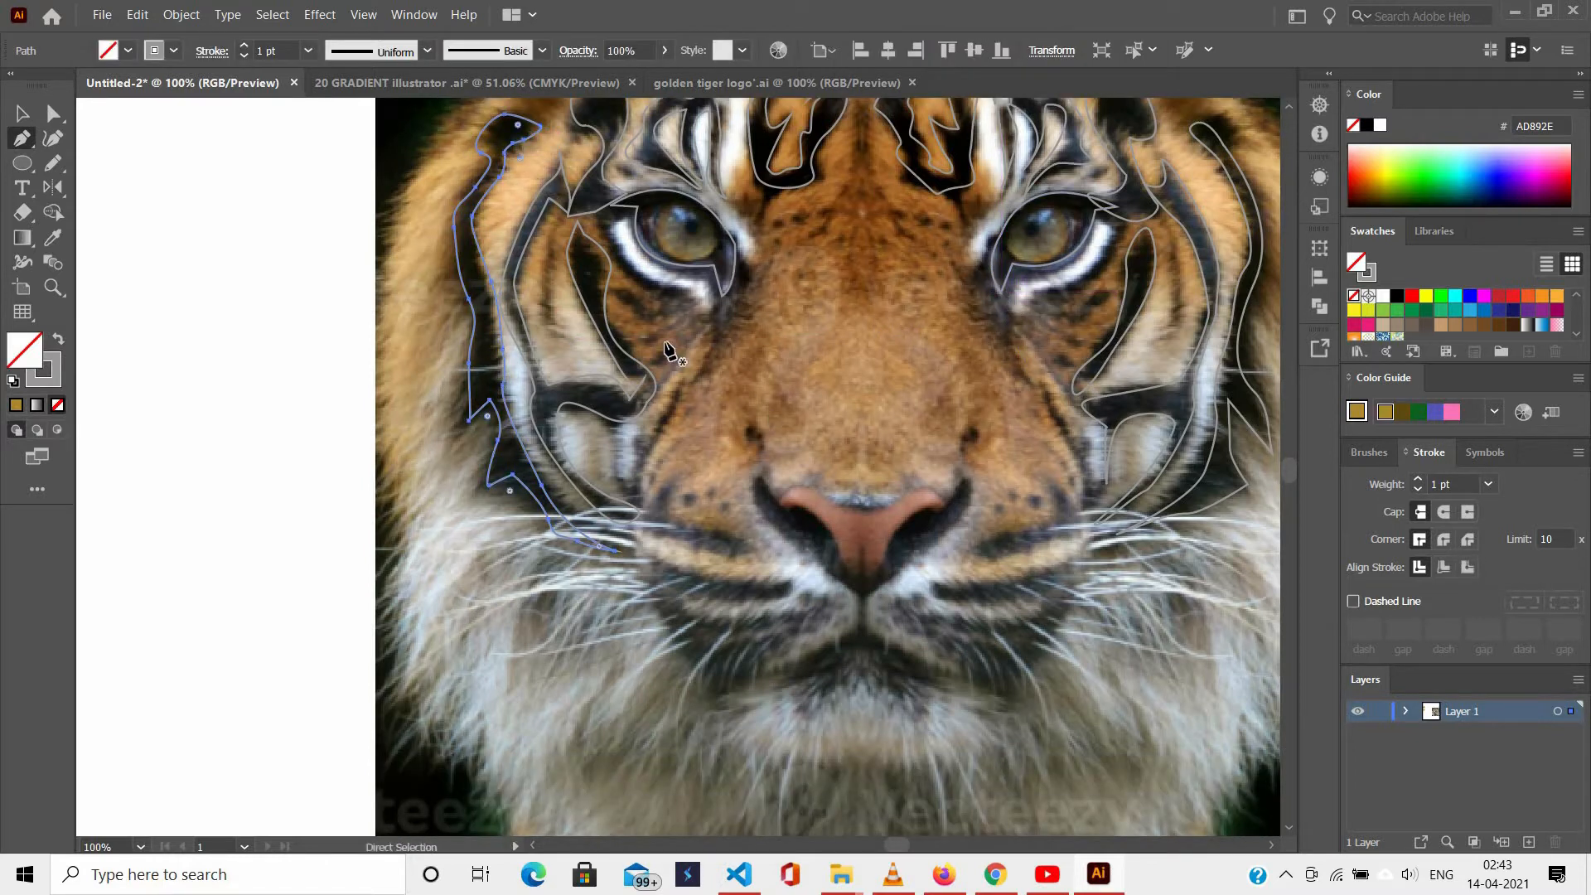
pyautogui.hscroll(2, 668, 352)
pyautogui.click(662, 295)
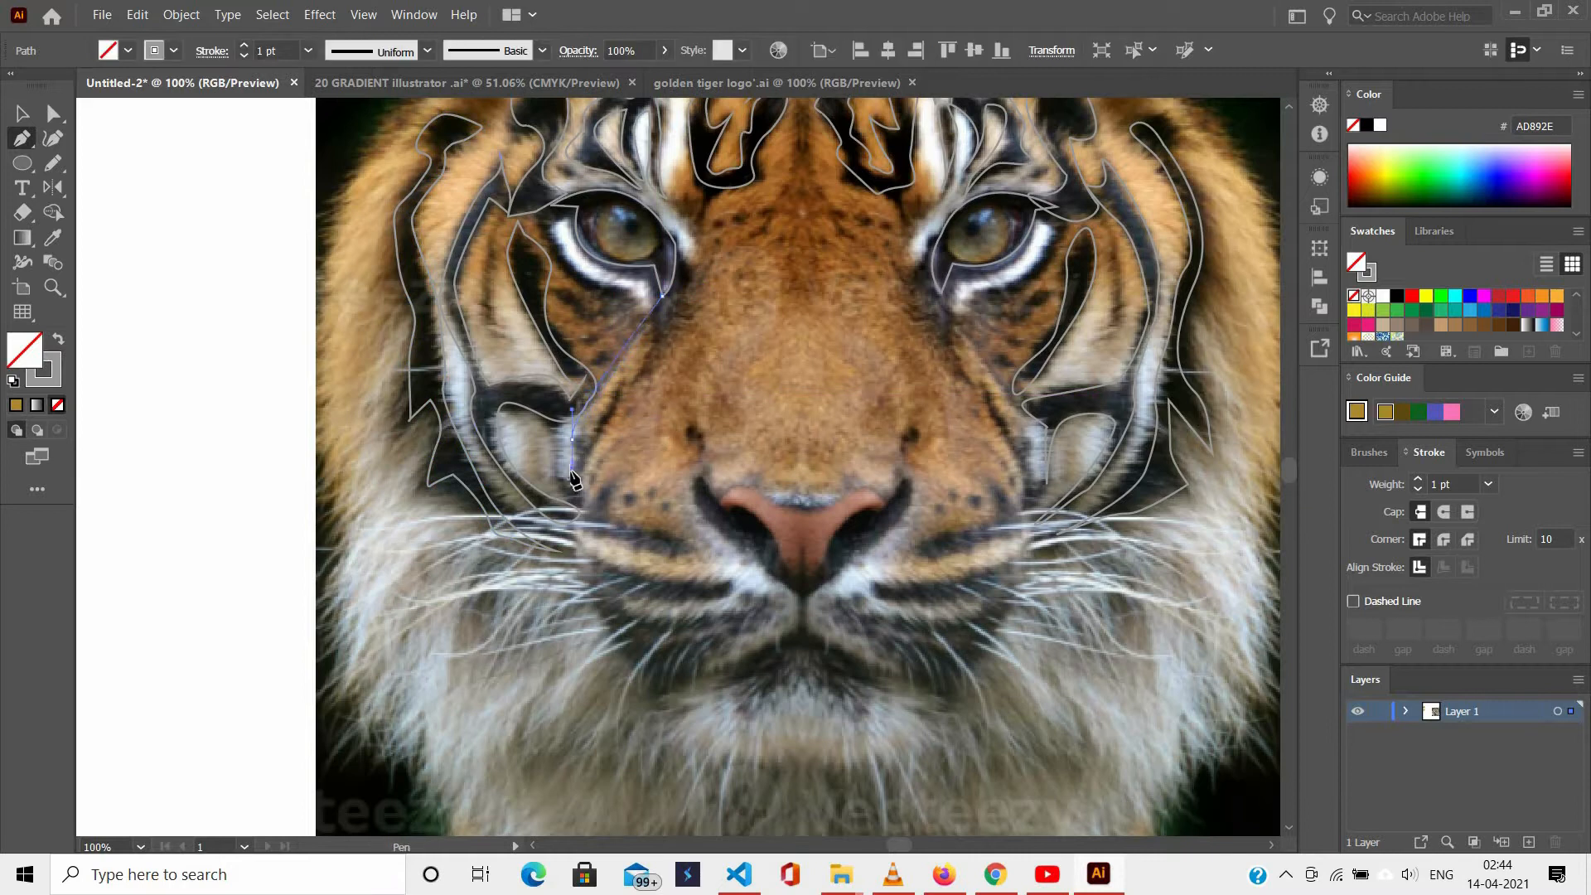
pyautogui.moveTo(577, 463); pyautogui.dragTo(565, 541)
pyautogui.click(650, 685)
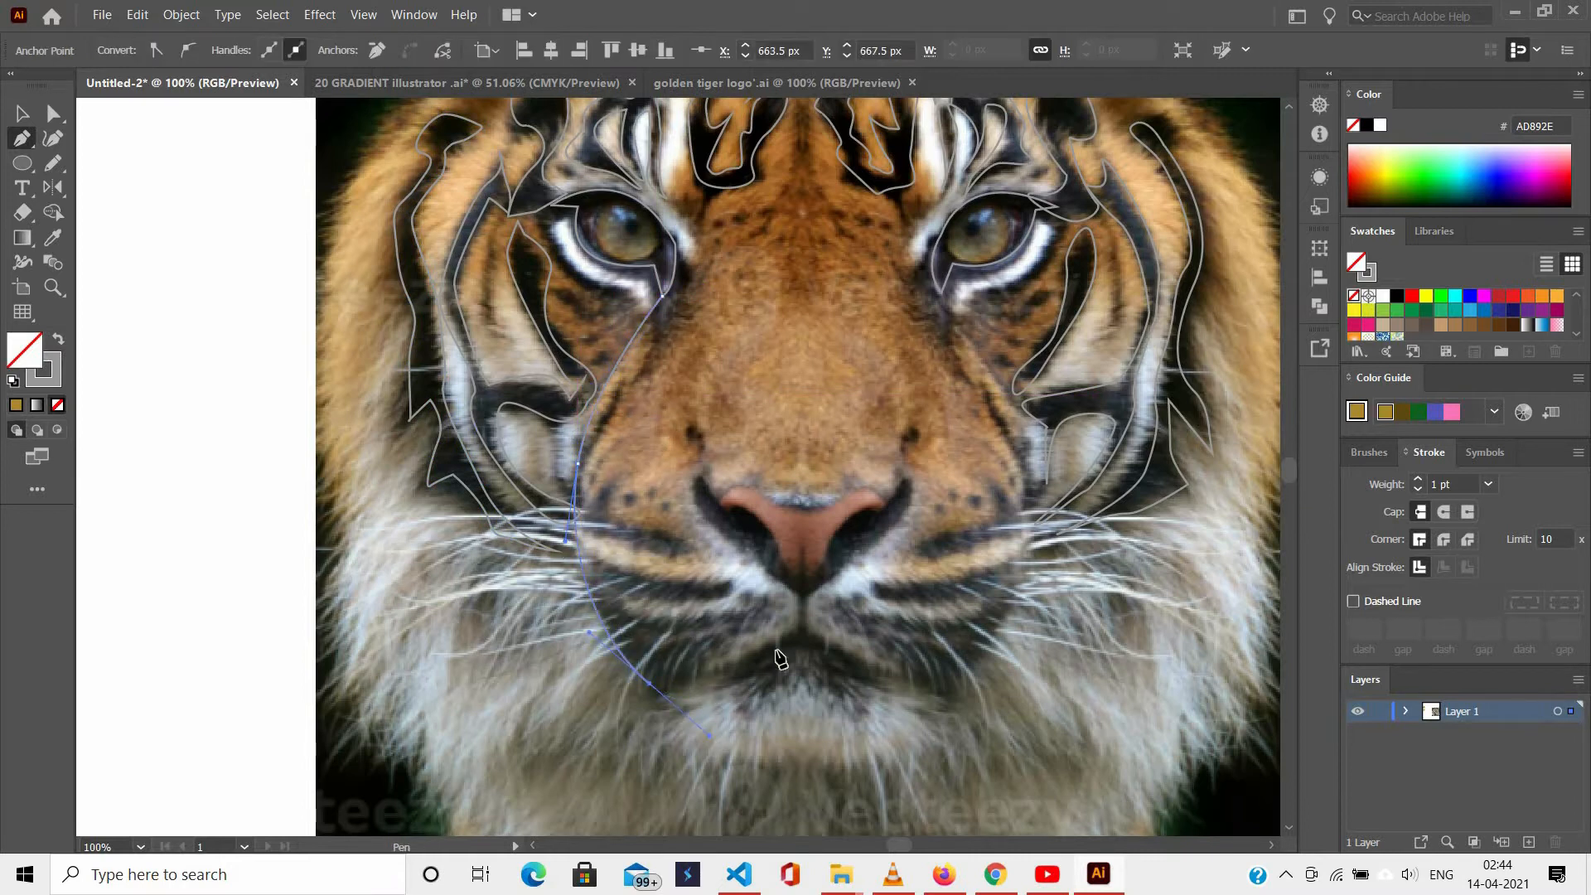
pyautogui.moveTo(649, 685); pyautogui.dragTo(655, 693)
pyautogui.moveTo(802, 629); pyautogui.dragTo(887, 553)
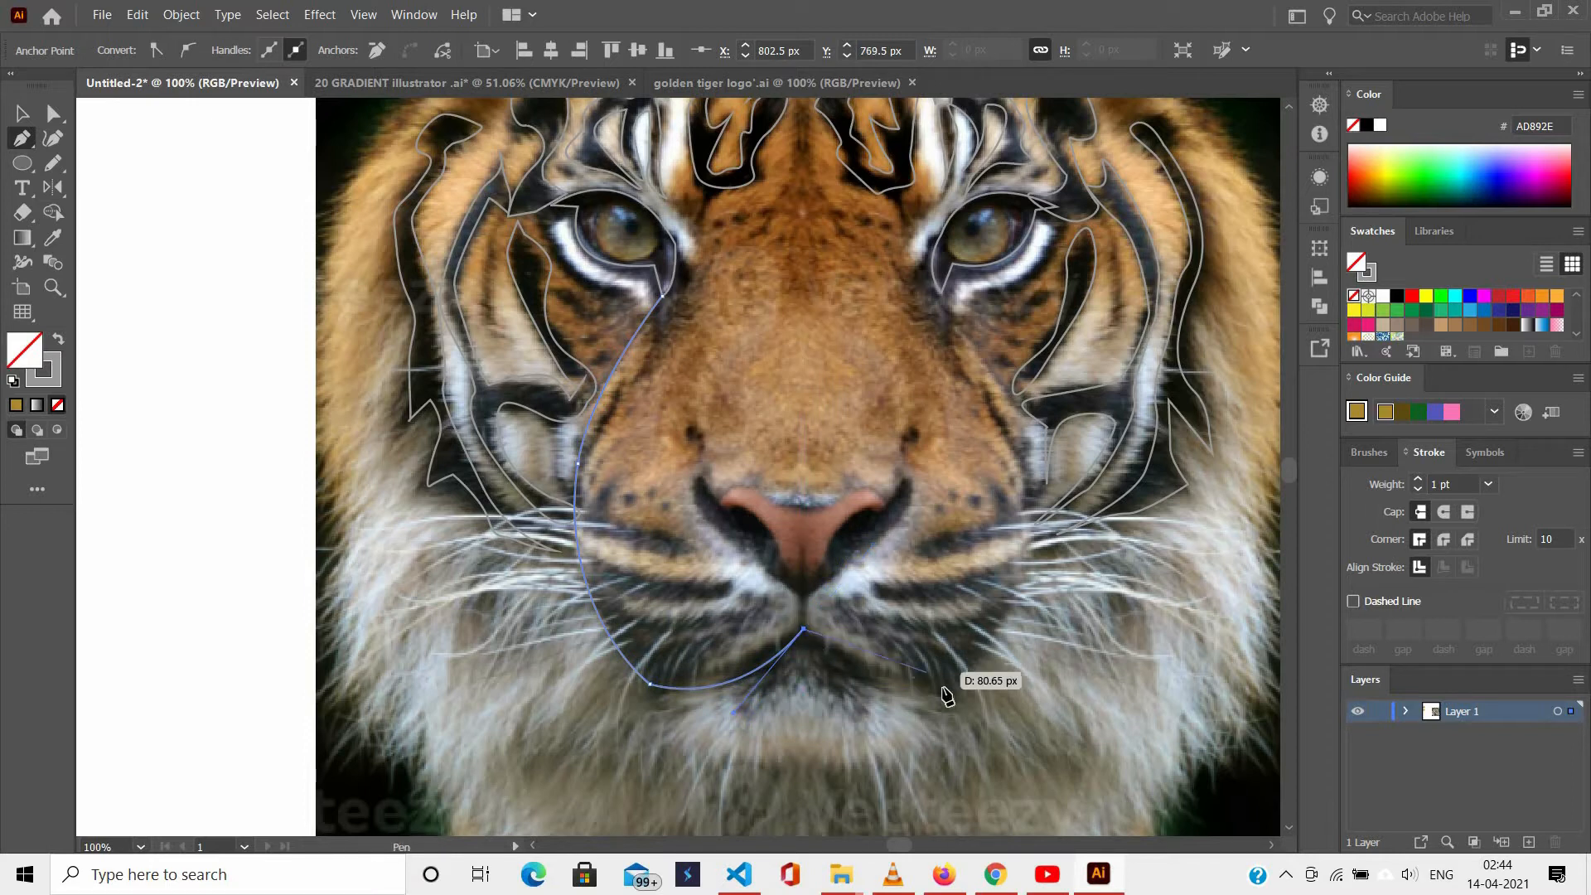
pyautogui.moveTo(1033, 688); pyautogui.dragTo(1033, 531)
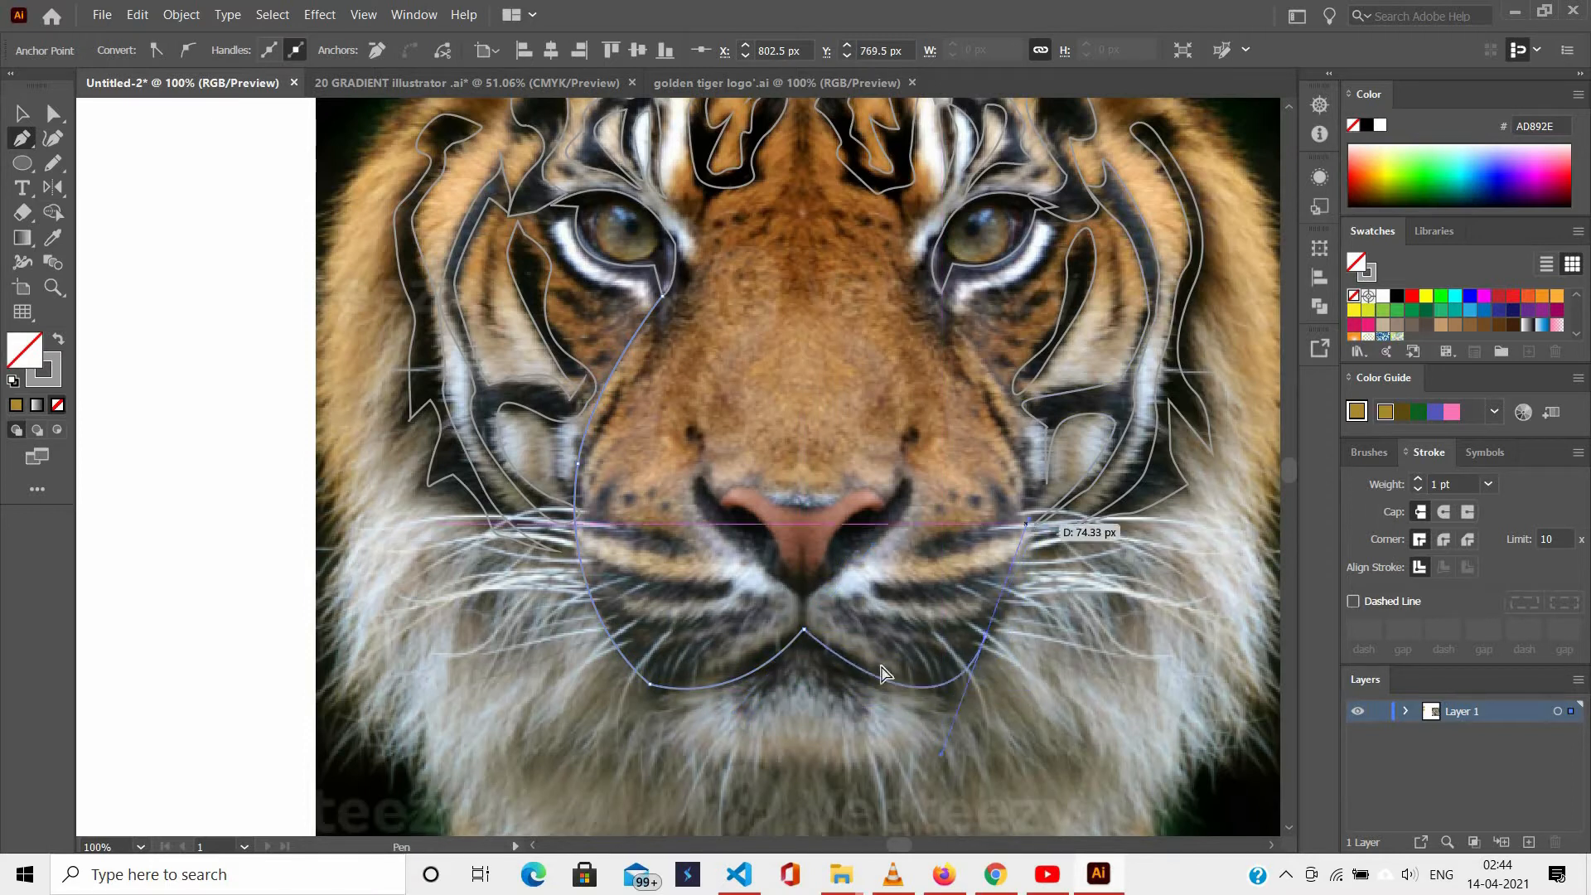
pyautogui.hotkey('ctrl', 'z')
pyautogui.hotkey('ctrl', 'z')
pyautogui.hotkey('ctrl', 'z')
pyautogui.hotkey('ctrl', 'z')
pyautogui.hotkey('ctrl', 'z')
# Trace the muzzle outline through the mouth's centre and up the right side to the right eye's inner corner, then deselect it.
pyautogui.click(802, 631)
pyautogui.moveTo(941, 682); pyautogui.dragTo(1005, 671)
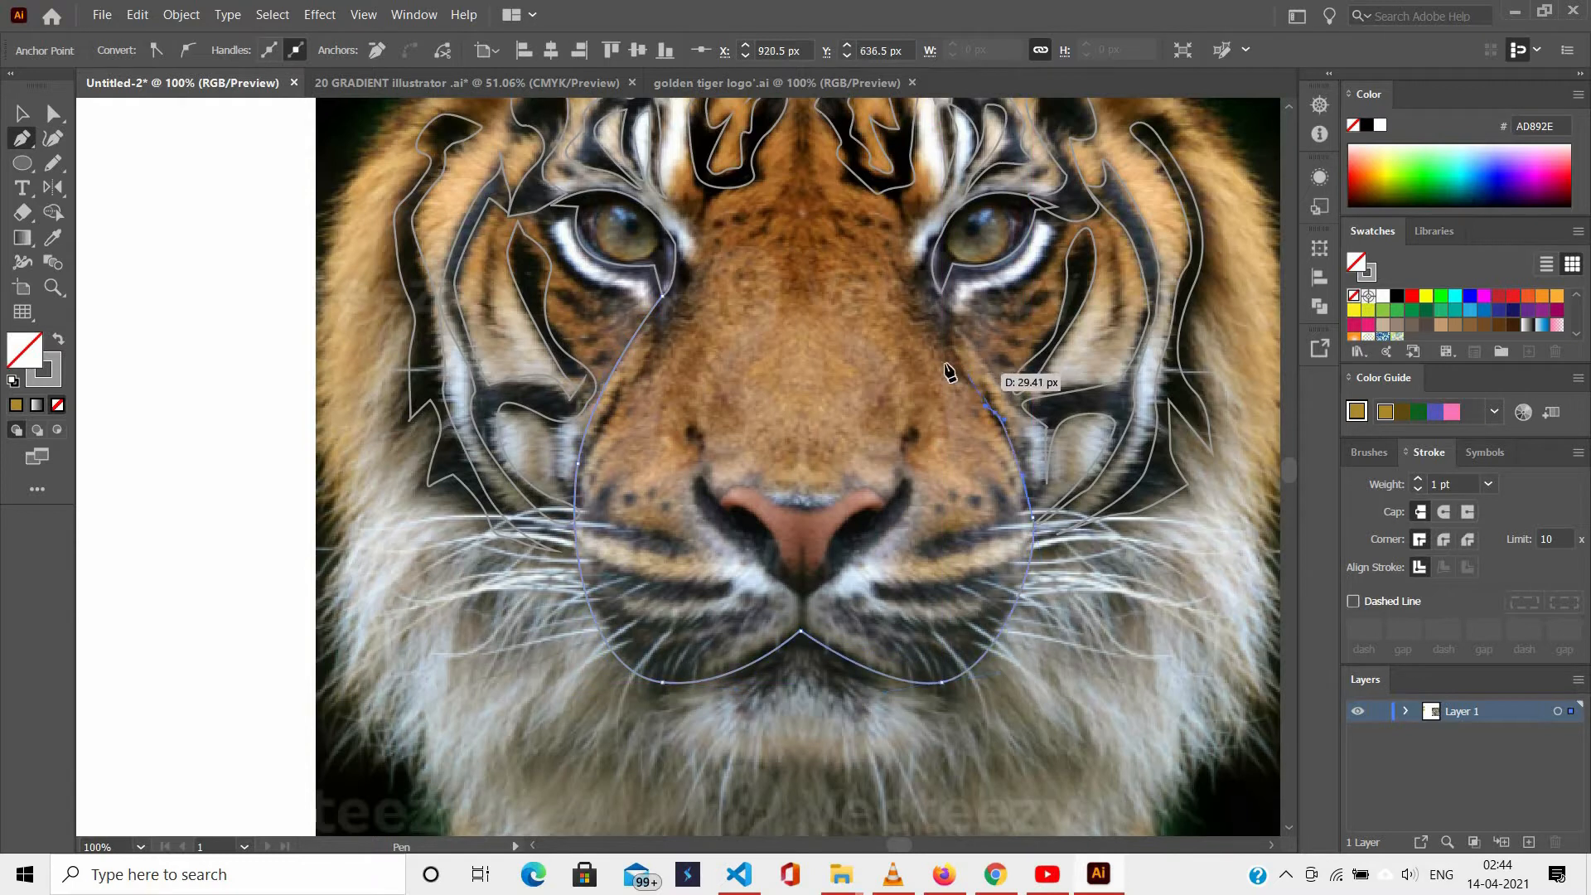
pyautogui.moveTo(937, 316); pyautogui.dragTo(939, 300)
pyautogui.keyDown('ctrl'); pyautogui.click(1005, 329); pyautogui.keyUp('ctrl')
# Trace the nose as a closed outline around both raised nostril wings, the lower tip and the curved upper edge.
pyautogui.scroll(-1, 704, 426)
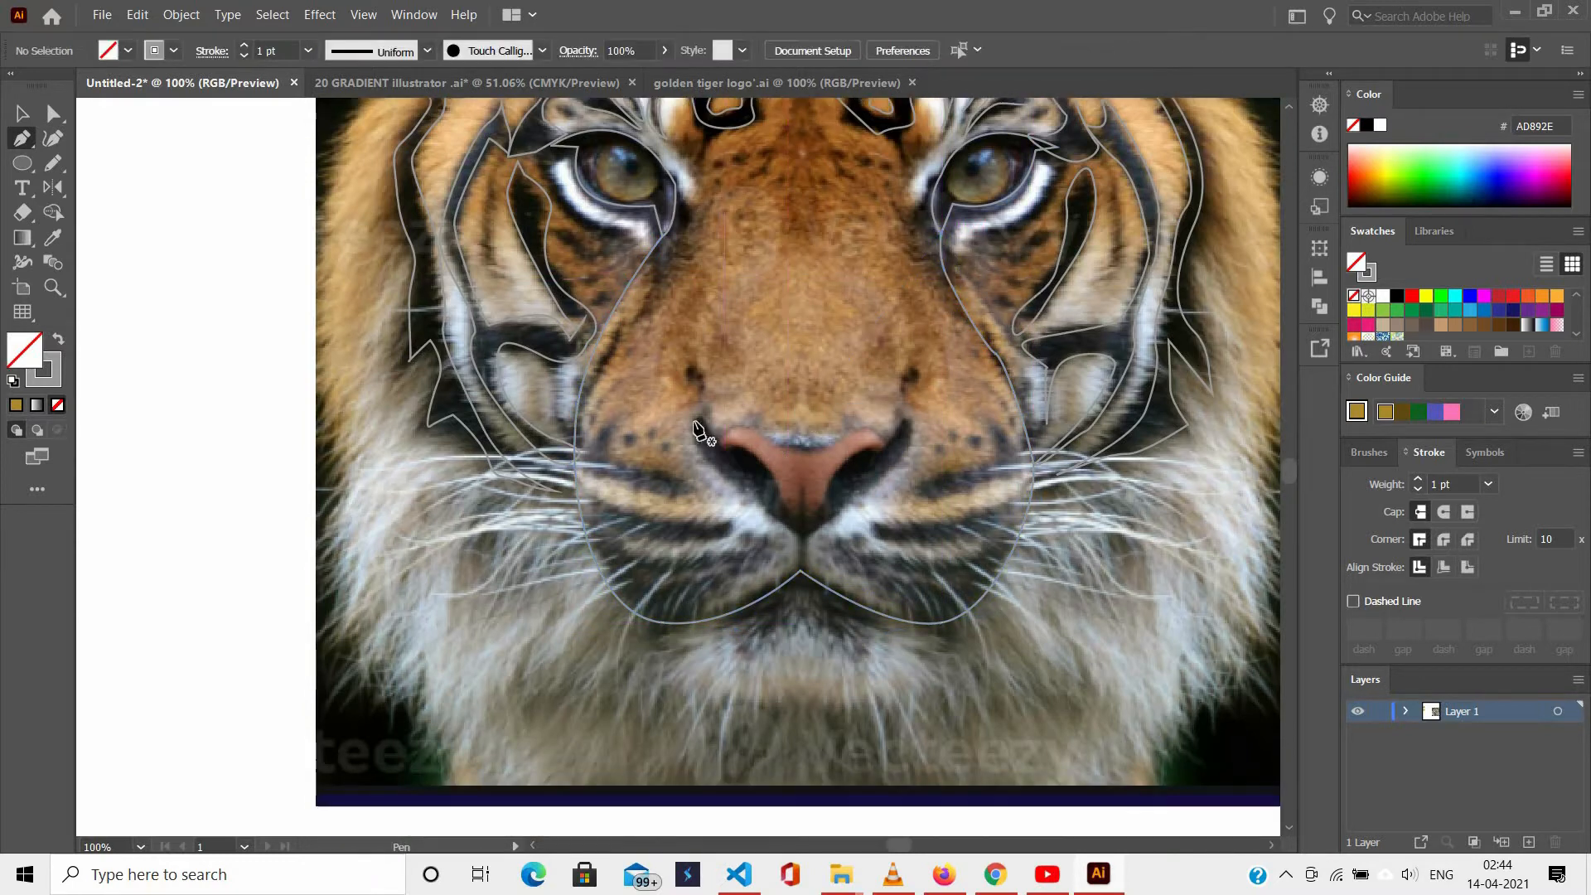
pyautogui.click(700, 416)
pyautogui.moveTo(712, 466); pyautogui.dragTo(852, 514)
pyautogui.moveTo(917, 425); pyautogui.dragTo(867, 428)
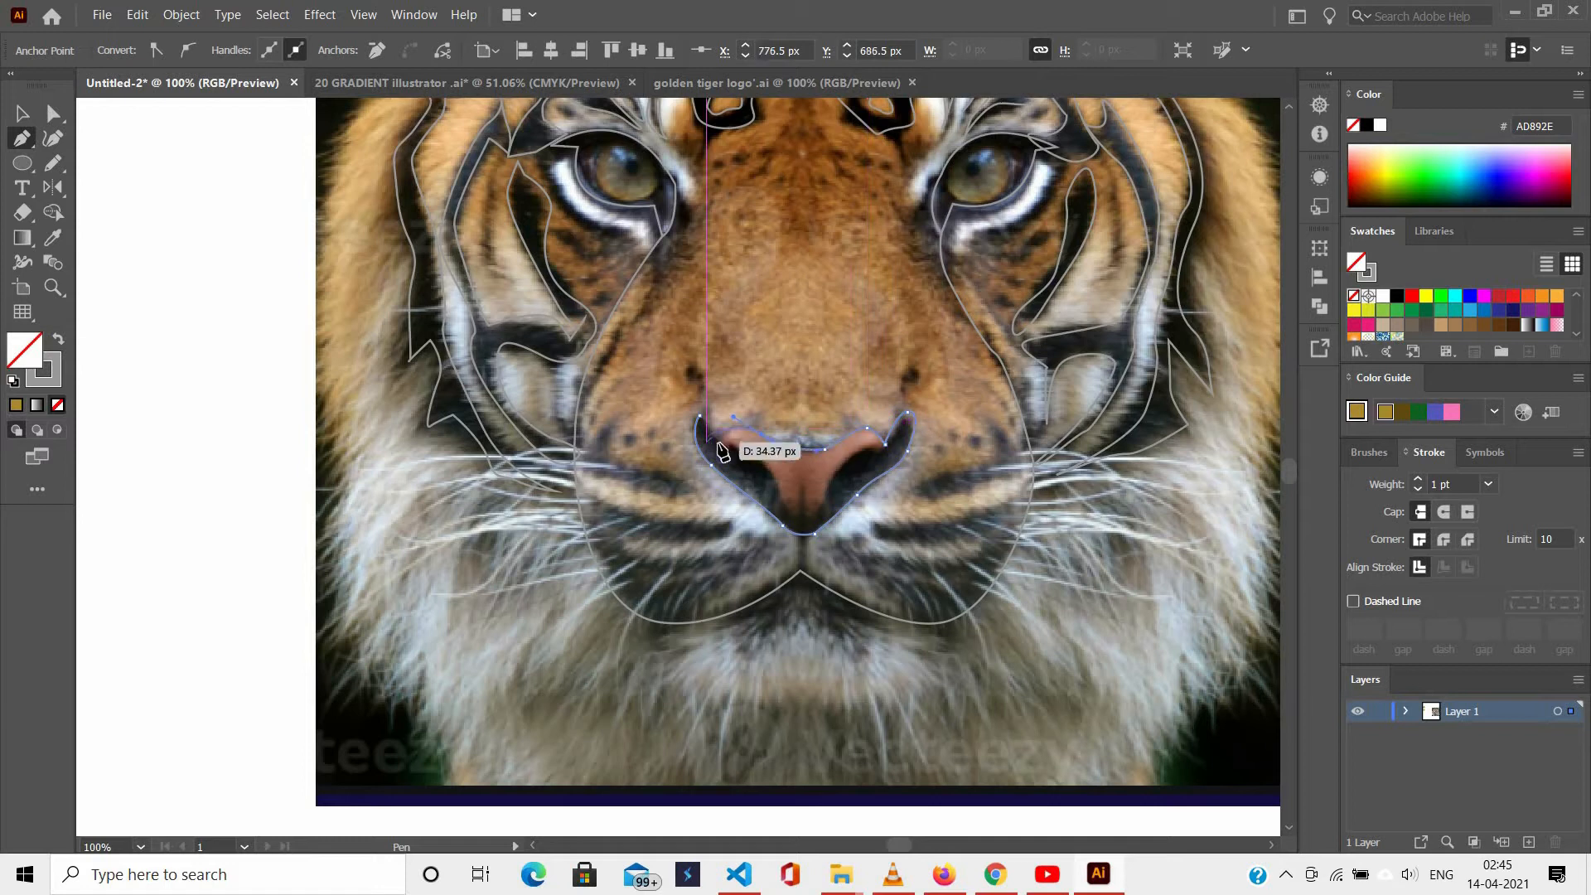
pyautogui.moveTo(721, 450); pyautogui.dragTo(701, 420)
pyautogui.hotkey('ctrl', '+')
pyautogui.hotkey('ctrl', '+')
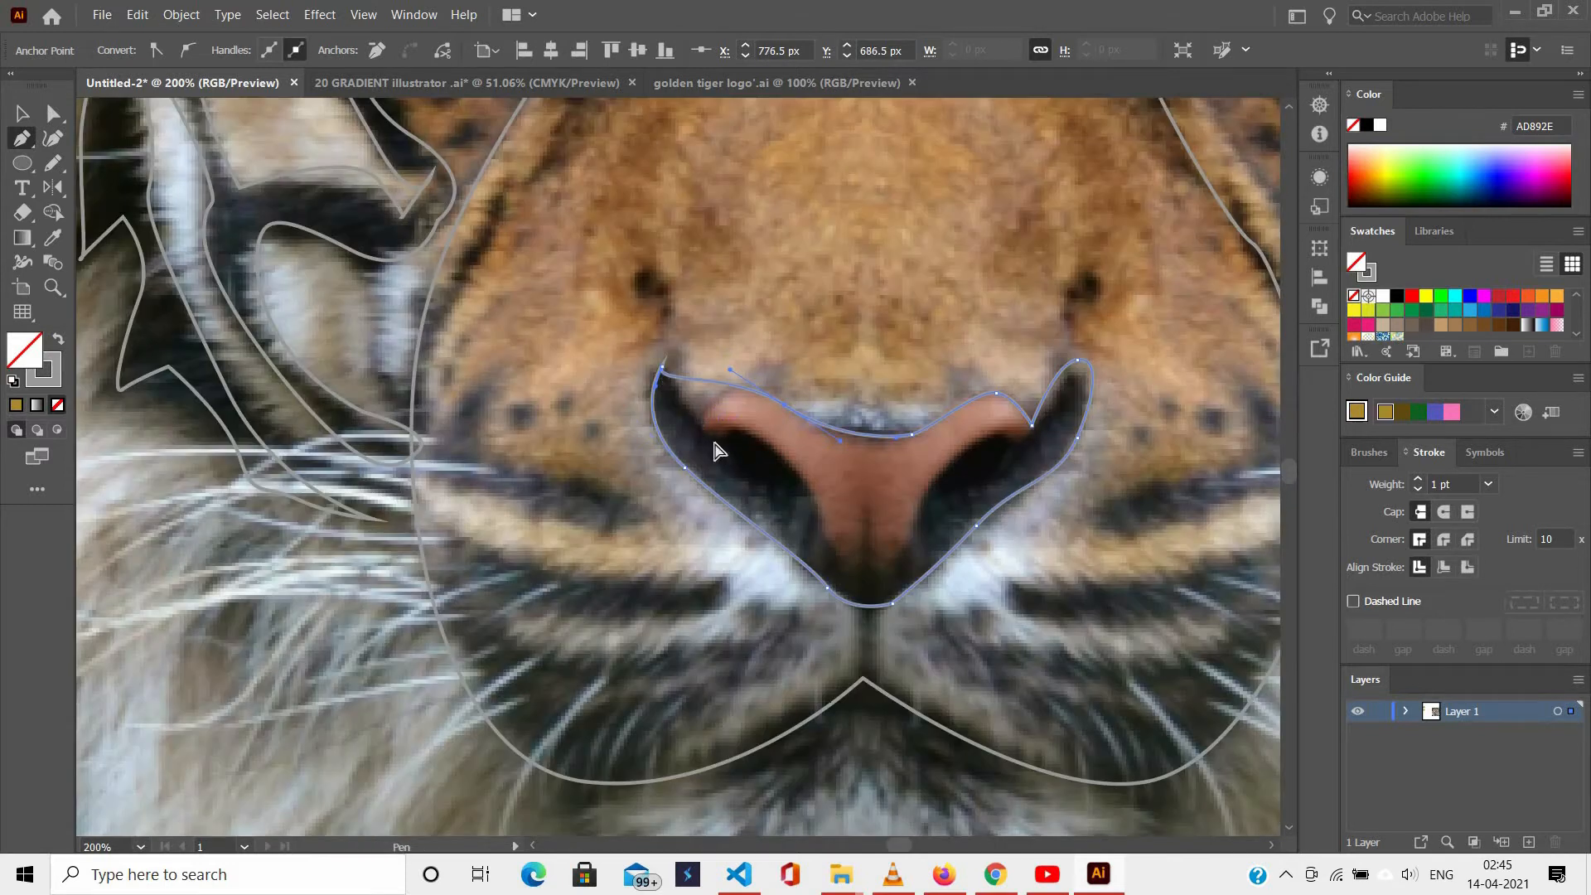
pyautogui.click(701, 425)
# Trace the left nostril opening as a closed oval outline and deselect it.
pyautogui.moveTo(717, 448); pyautogui.dragTo(854, 469)
pyautogui.click(812, 490)
pyautogui.click(718, 449)
pyautogui.hotkey('ctrl', 'z')
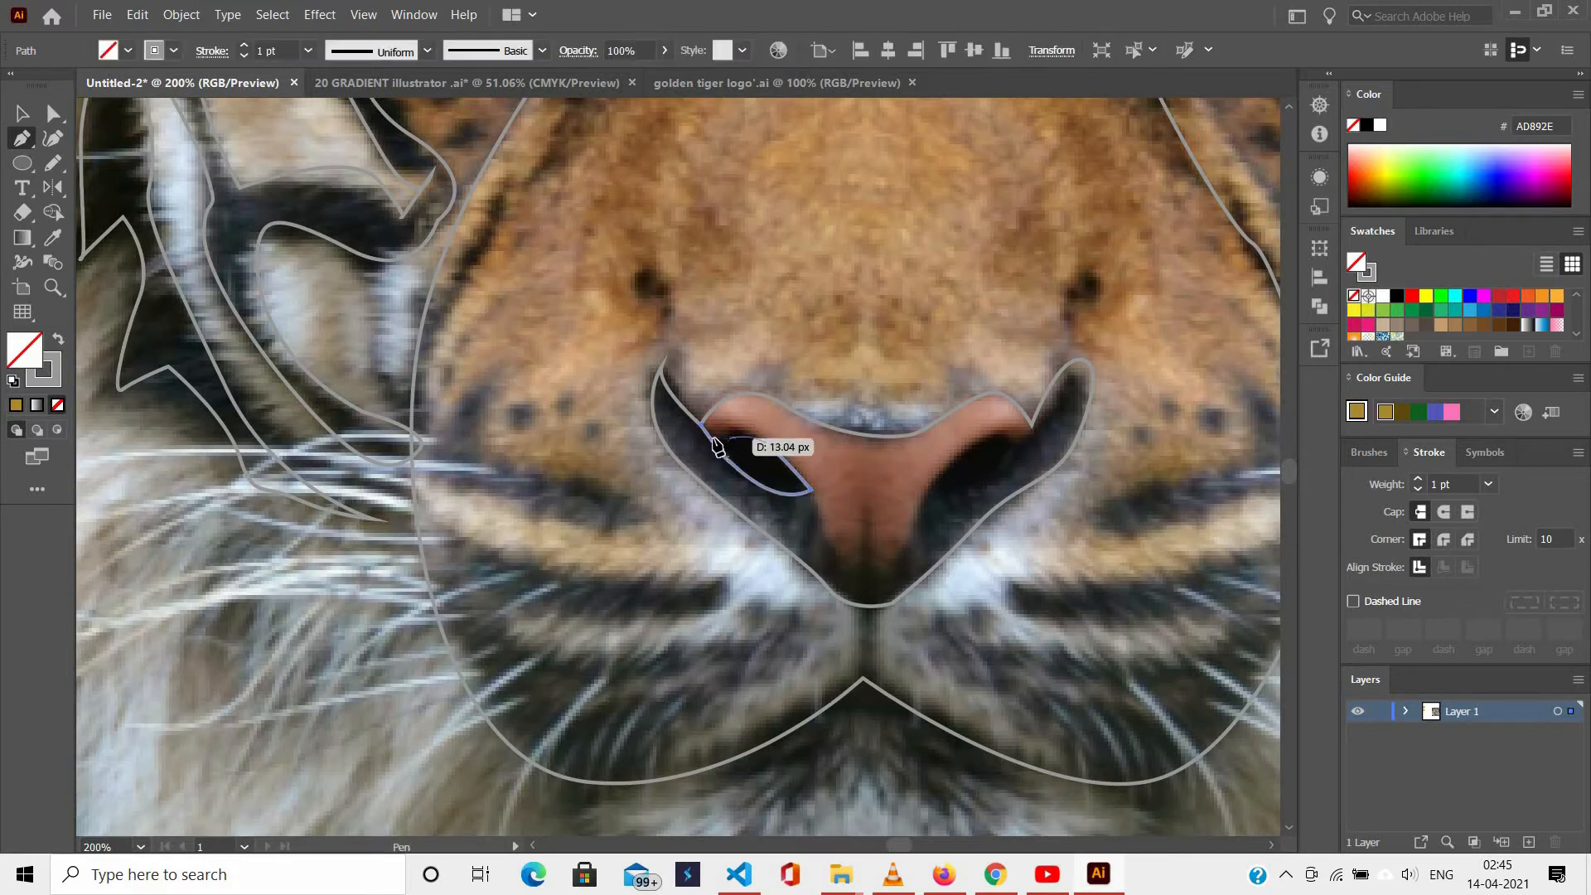
pyautogui.moveTo(713, 442); pyautogui.dragTo(907, 471)
pyautogui.keyDown('ctrl'); pyautogui.click(906, 470); pyautogui.keyUp('ctrl')
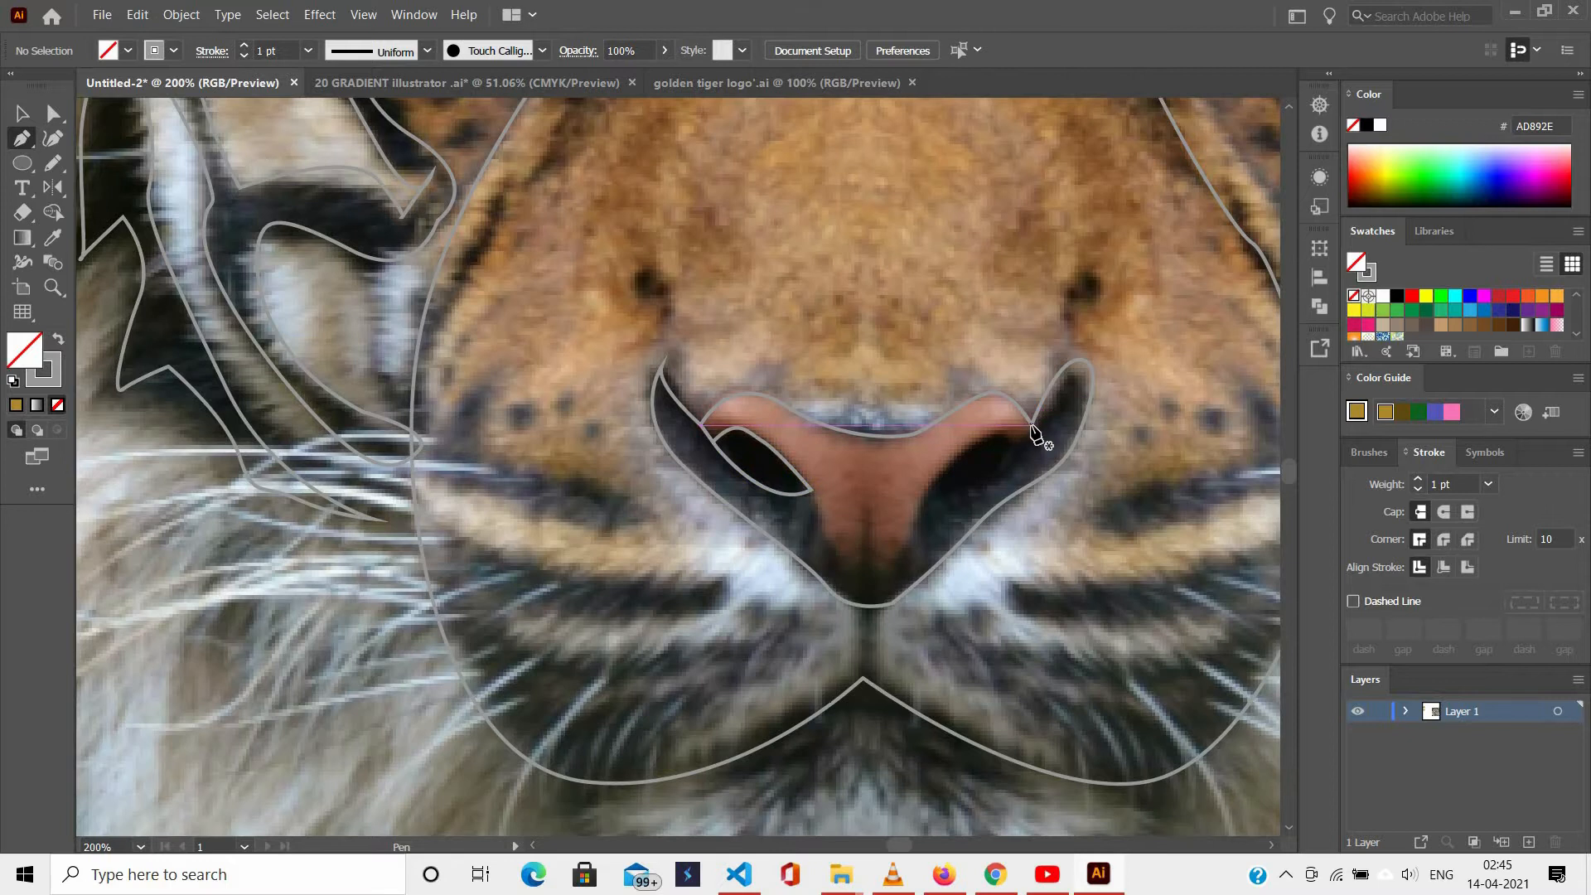
# Trace the right nostril opening as a closed oval outline, redoing misplaced points, and deselect it.
pyautogui.moveTo(1032, 426); pyautogui.dragTo(940, 472)
pyautogui.click(943, 486)
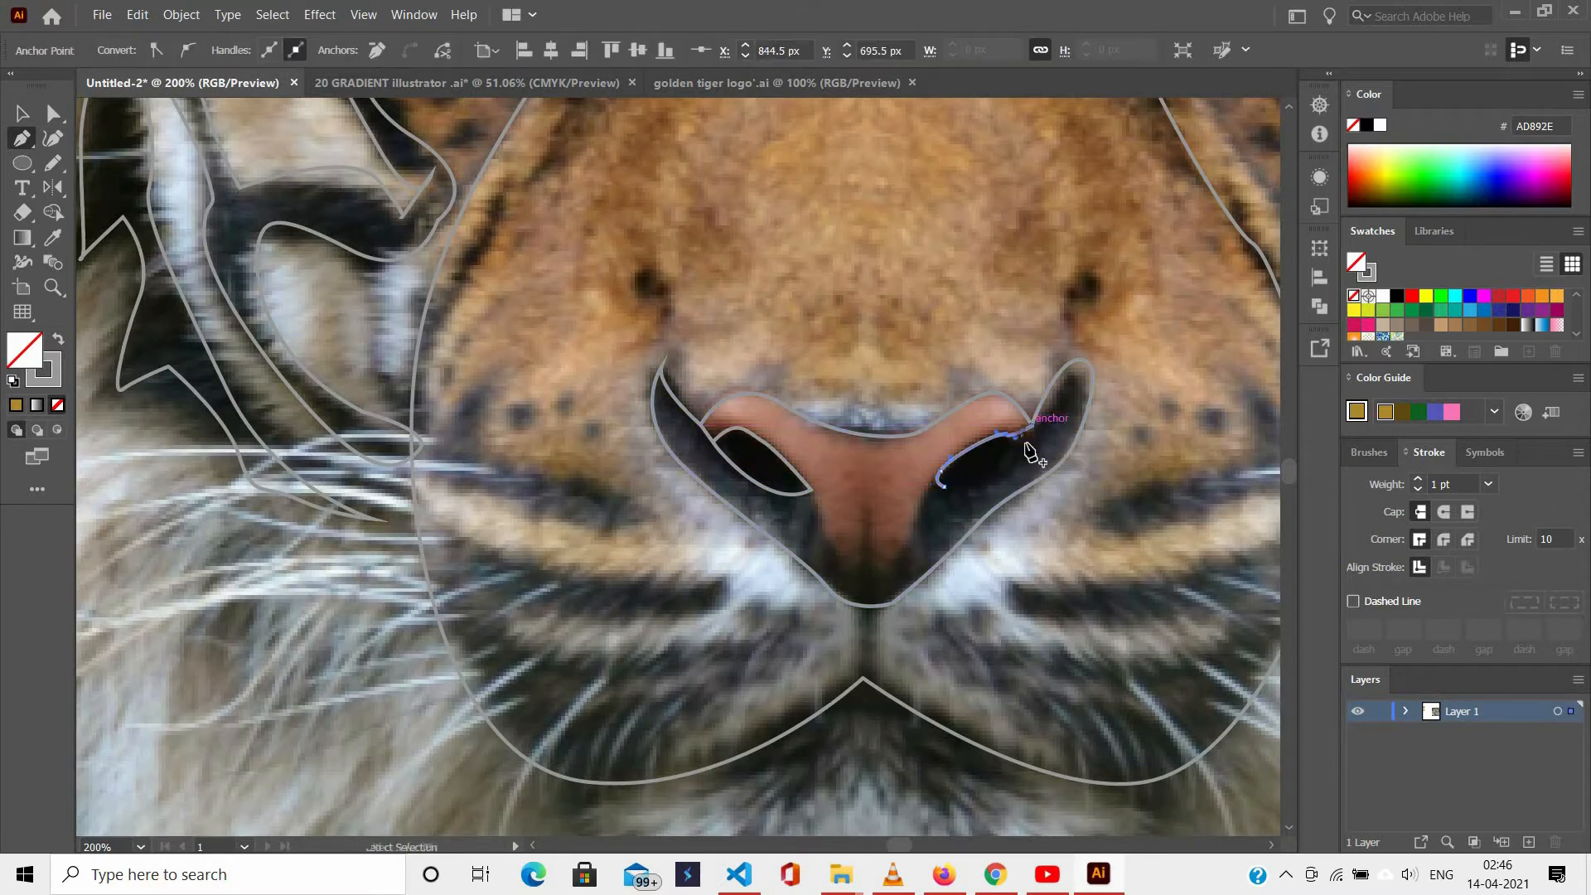
pyautogui.click(1025, 446)
pyautogui.moveTo(1064, 391); pyautogui.dragTo(1043, 421)
pyautogui.hotkey('ctrl', 'z')
pyautogui.hotkey('ctrl', 'z')
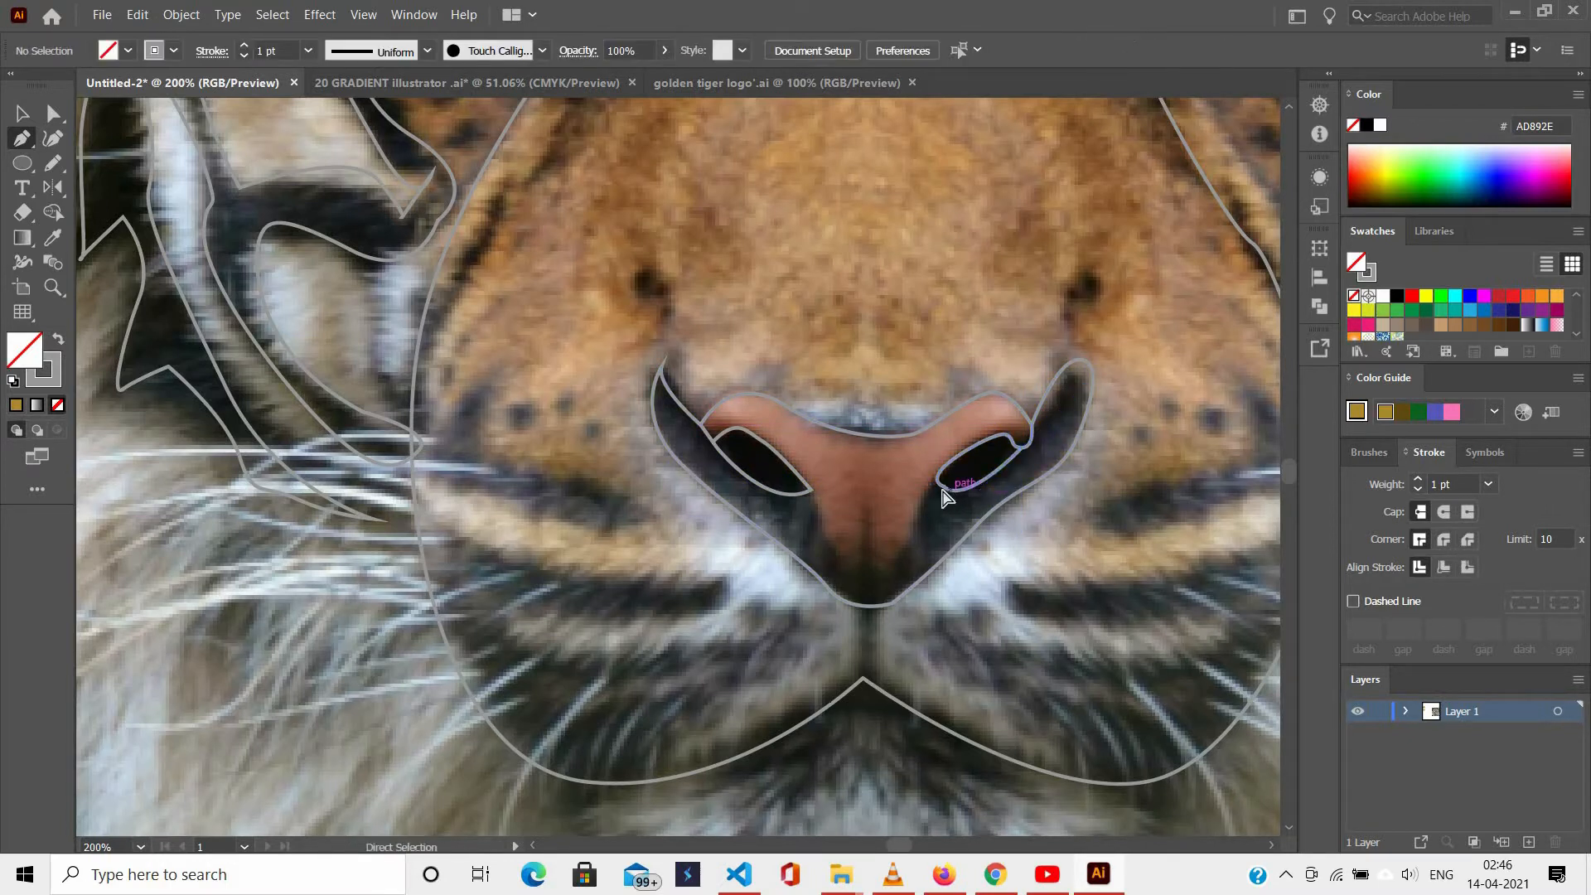
pyautogui.moveTo(975, 489); pyautogui.dragTo(1070, 489)
pyautogui.keyDown('ctrl'); pyautogui.click(953, 493); pyautogui.keyUp('ctrl')
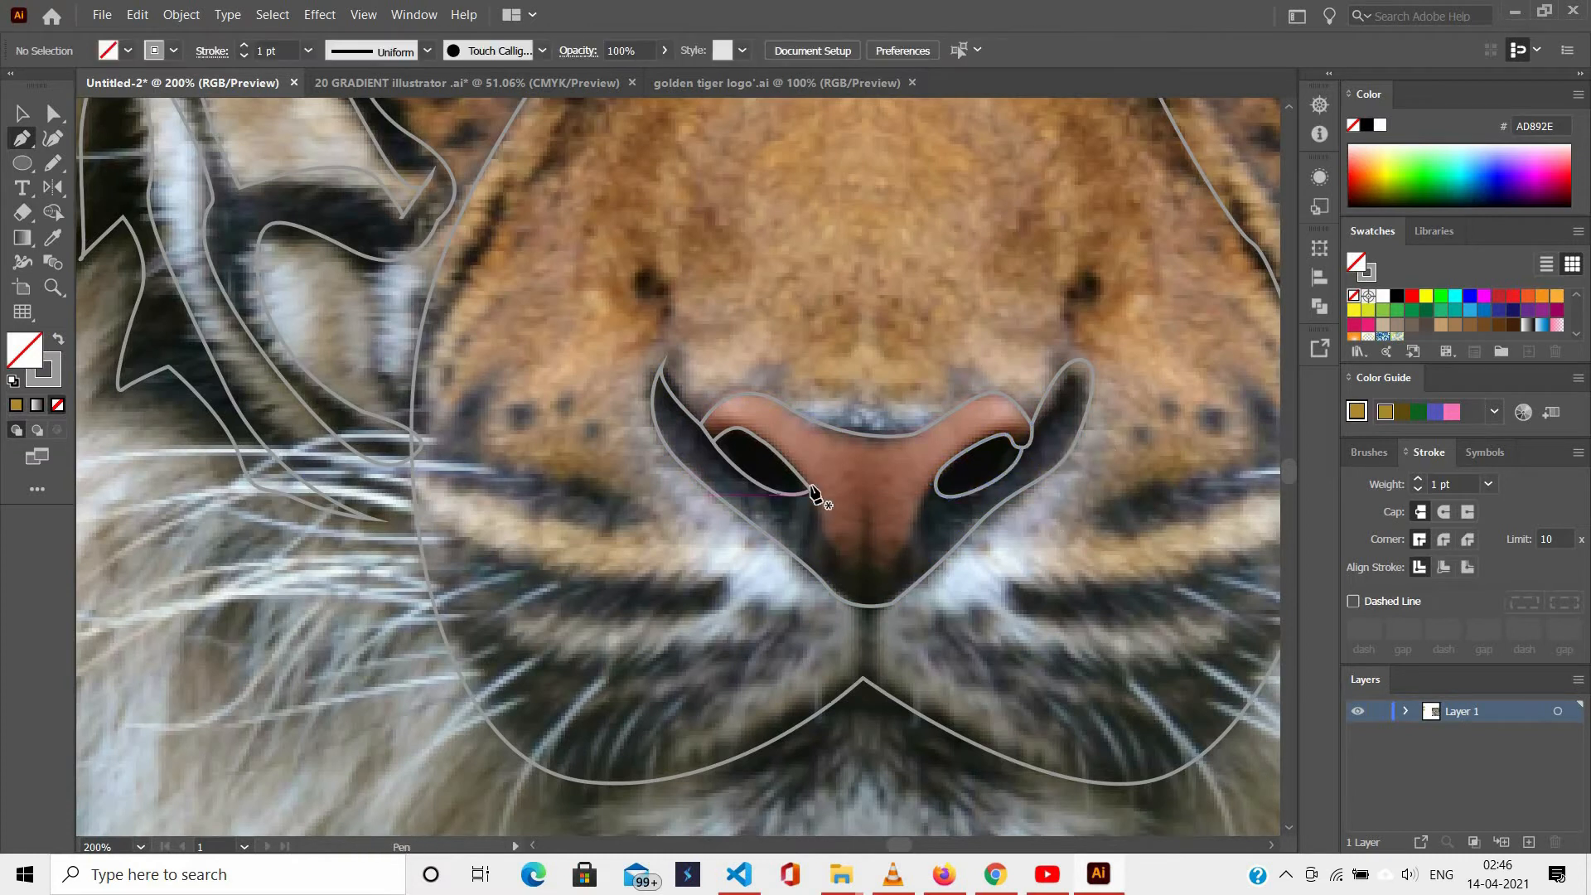
# Trace the nose pad's lower edge from the left nostril around the tip and up to the right nostril, and deselect it.
pyautogui.click(810, 490)
pyautogui.moveTo(825, 547); pyautogui.dragTo(865, 606)
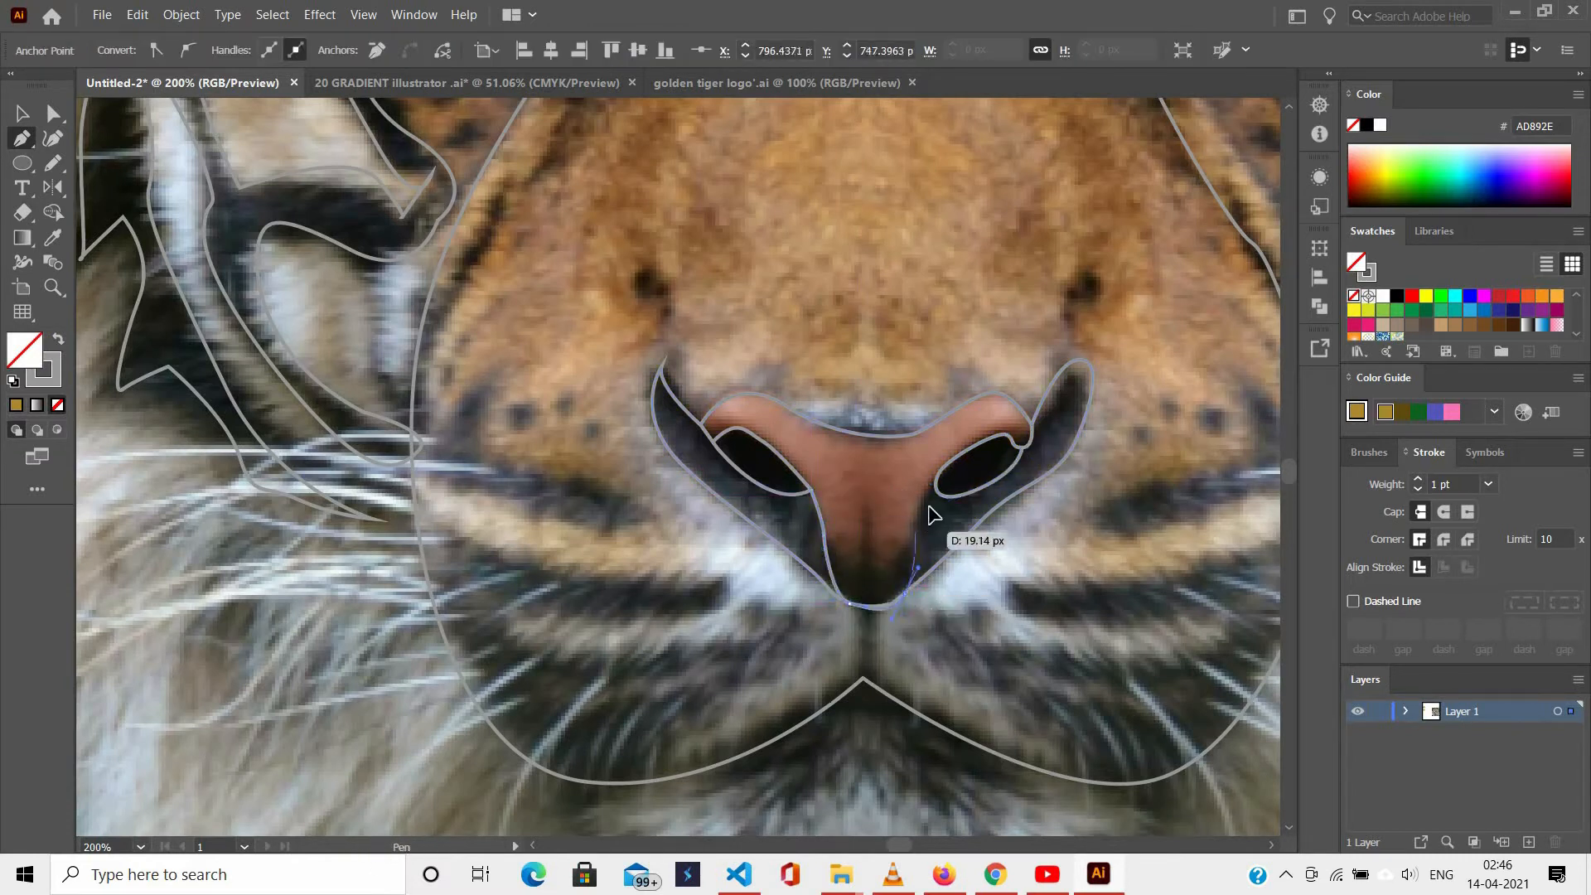
pyautogui.moveTo(915, 558); pyautogui.dragTo(1031, 440)
pyautogui.hotkey('ctrl', 'z')
pyautogui.hotkey('ctrl', 'z')
pyautogui.hotkey('ctrl', 'z')
pyautogui.scroll(4, 915, 485)
pyautogui.moveTo(1069, 379); pyautogui.dragTo(1201, 295)
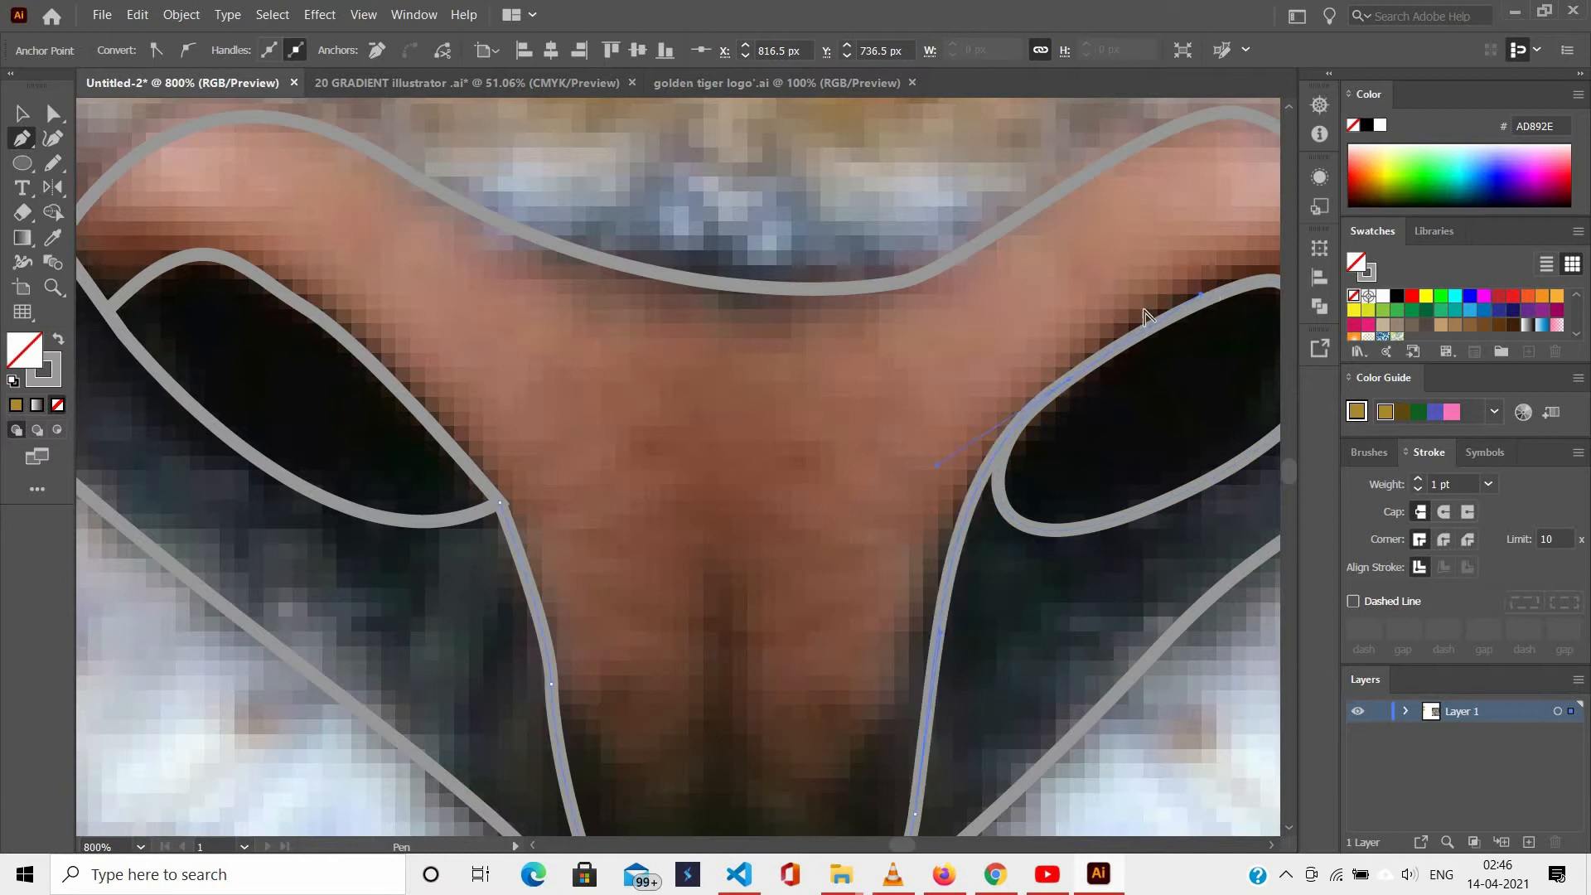
pyautogui.scroll(-5, 1051, 516)
pyautogui.scroll(-1, 710, 622)
pyautogui.keyDown('ctrl'); pyautogui.click(626, 320); pyautogui.keyUp('ctrl')
# Trace the uppermost dark stripe on the muzzle's left side as a closed outline with a hooked outer end.
pyautogui.hscroll(-1, 820, 501)
pyautogui.click(864, 493)
pyautogui.moveTo(787, 492); pyautogui.dragTo(753, 472)
pyautogui.moveTo(721, 465); pyautogui.dragTo(864, 491)
# Trace the middle dark stripe on the muzzle's left side as a long outline tapering towards the whiskers.
pyautogui.hscroll(2, 950, 532)
pyautogui.click(730, 534)
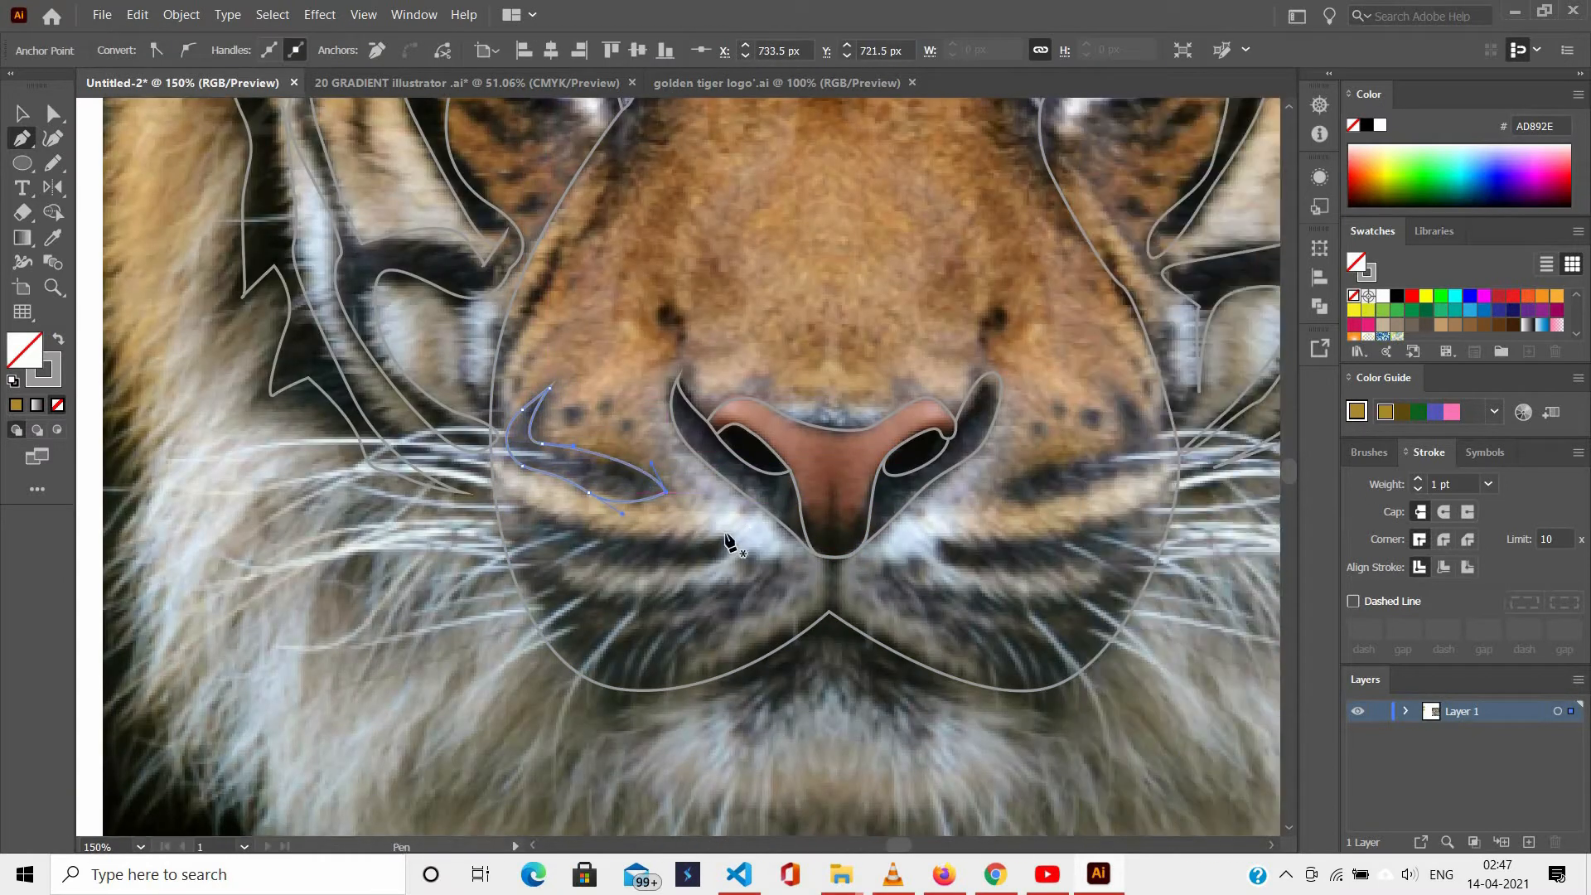
pyautogui.moveTo(719, 562); pyautogui.dragTo(700, 570)
pyautogui.moveTo(578, 558); pyautogui.dragTo(573, 520)
pyautogui.click(522, 534)
pyautogui.click(496, 504)
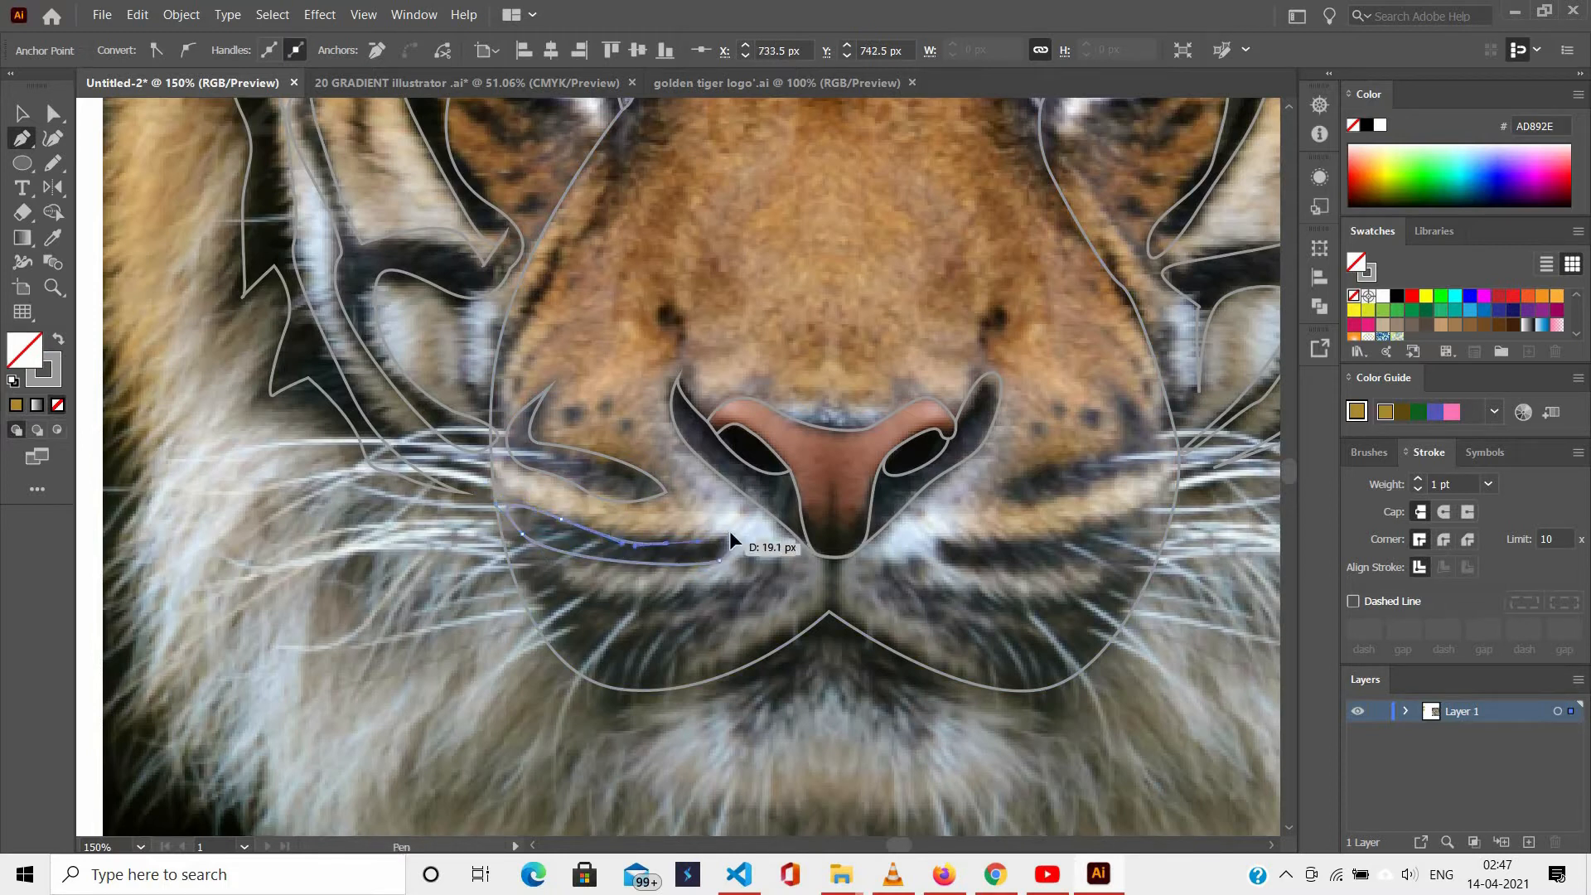
pyautogui.moveTo(553, 587); pyautogui.dragTo(530, 573)
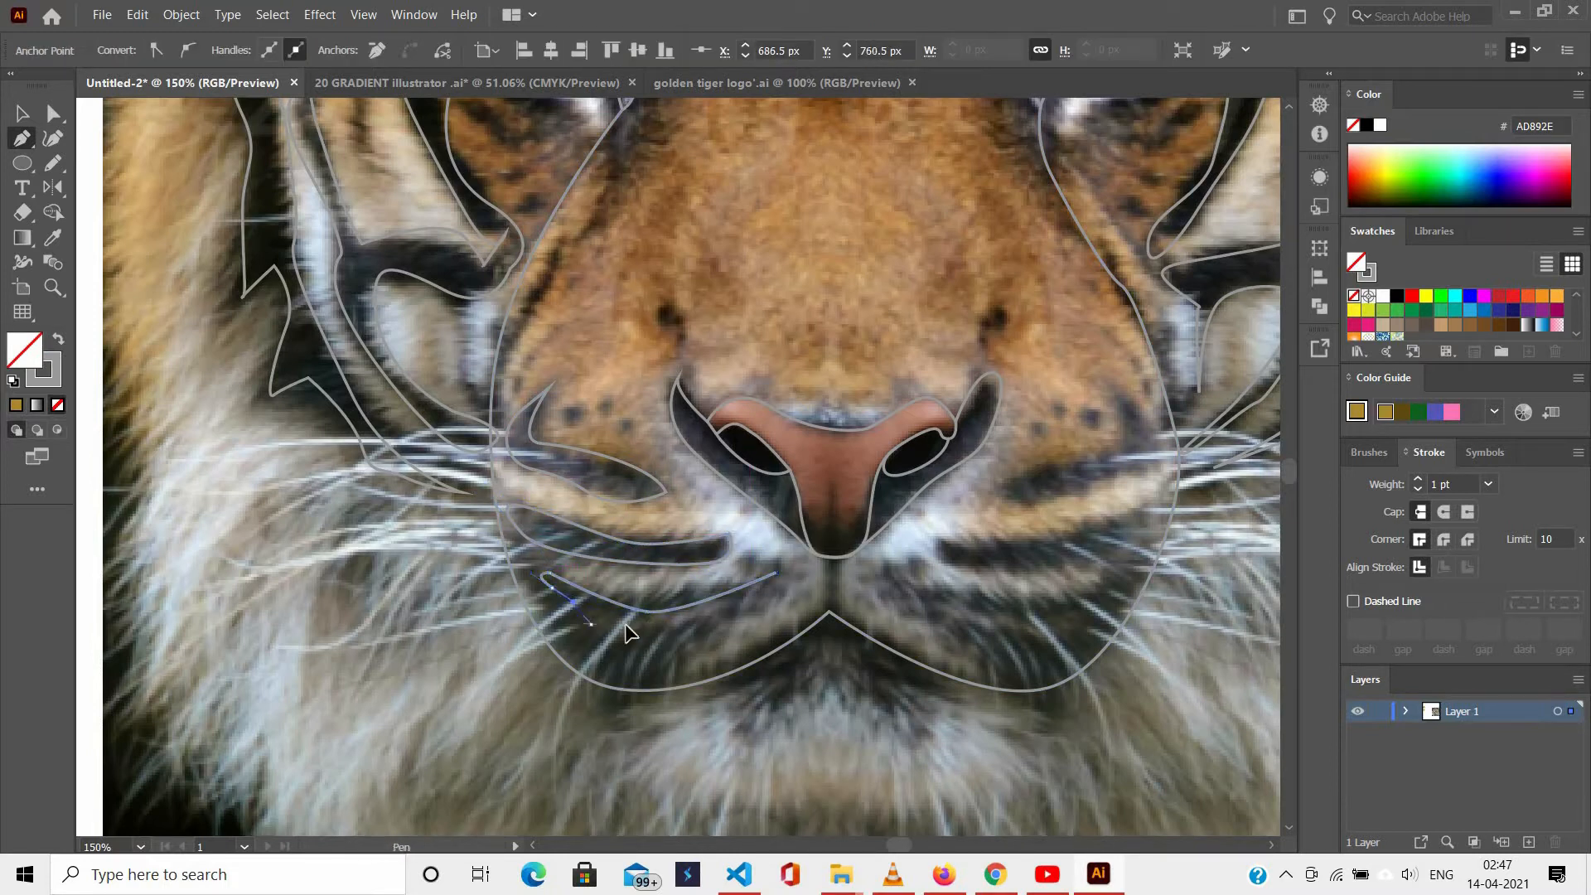
pyautogui.hotkey('ctrl', 'z')
pyautogui.hotkey('ctrl', 'z')
# Trace the lowest curved stripe on the muzzle's left side as a closed outline, redoing misplaced points, and deselect it.
pyautogui.moveTo(714, 627); pyautogui.dragTo(673, 643)
pyautogui.moveTo(603, 662)
pyautogui.mouseDown()
pyautogui.moveTo(541, 638)
pyautogui.moveTo(649, 603)
pyautogui.mouseUp()
pyautogui.hotkey('ctrl', 'z')
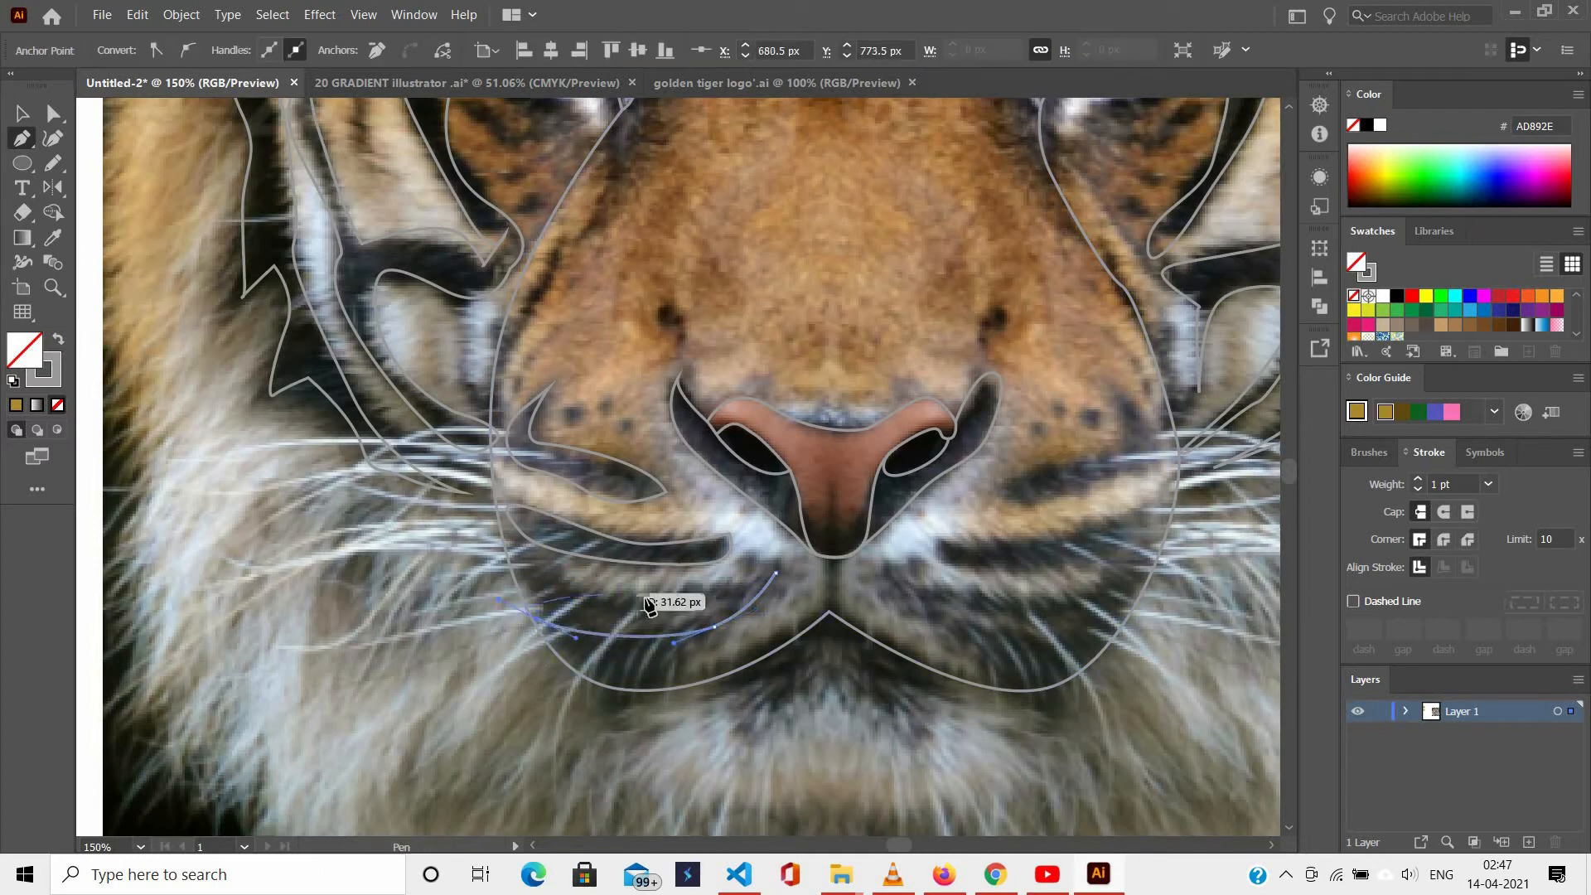
pyautogui.hotkey('ctrl', 'z')
pyautogui.hotkey('ctrl', 'z')
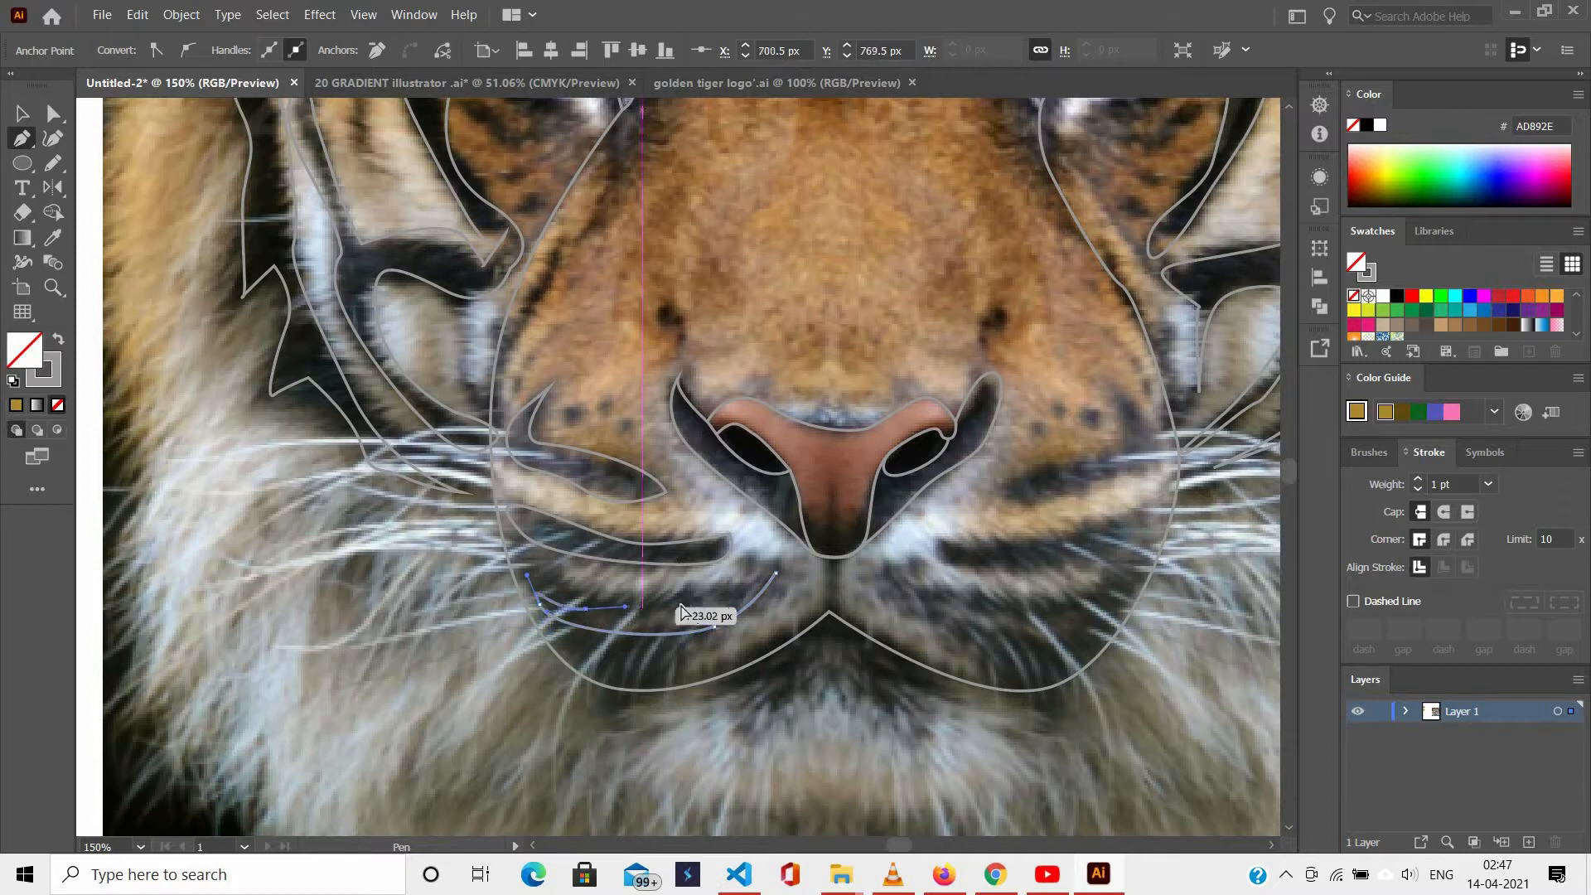
pyautogui.moveTo(775, 572); pyautogui.dragTo(771, 598)
pyautogui.moveTo(692, 630); pyautogui.dragTo(783, 598)
pyautogui.keyDown('ctrl'); pyautogui.click(800, 595); pyautogui.keyUp('ctrl')
# Trace the uppermost dark stripe on the muzzle's right side as a hooked closed outline and deselect it.
pyautogui.hscroll(2, 801, 595)
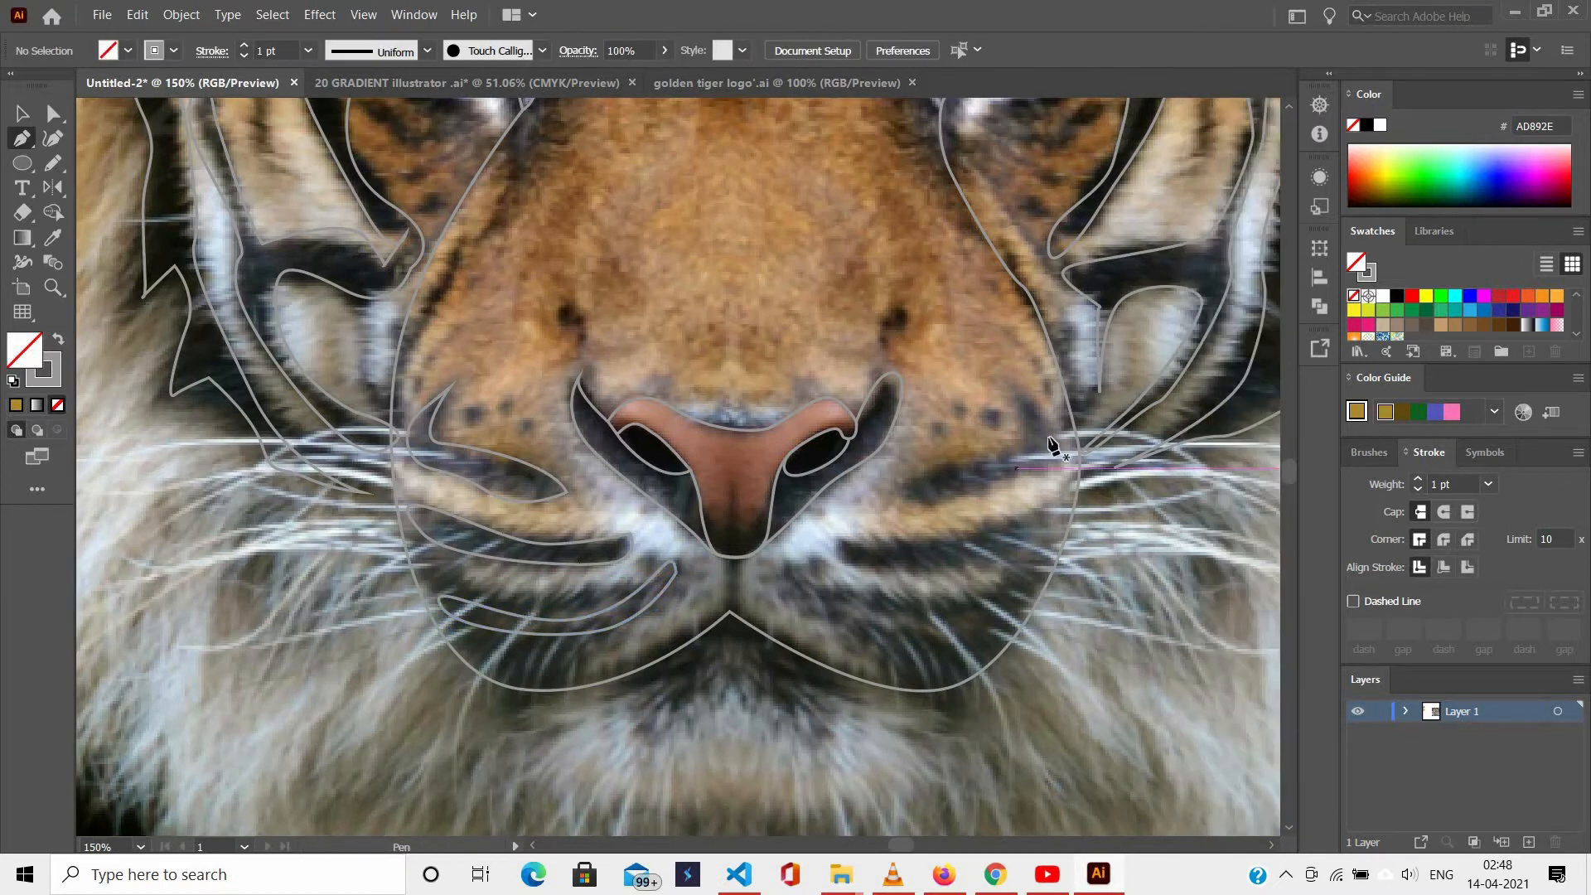
pyautogui.moveTo(995, 462); pyautogui.dragTo(991, 468)
pyautogui.moveTo(910, 483); pyautogui.dragTo(914, 497)
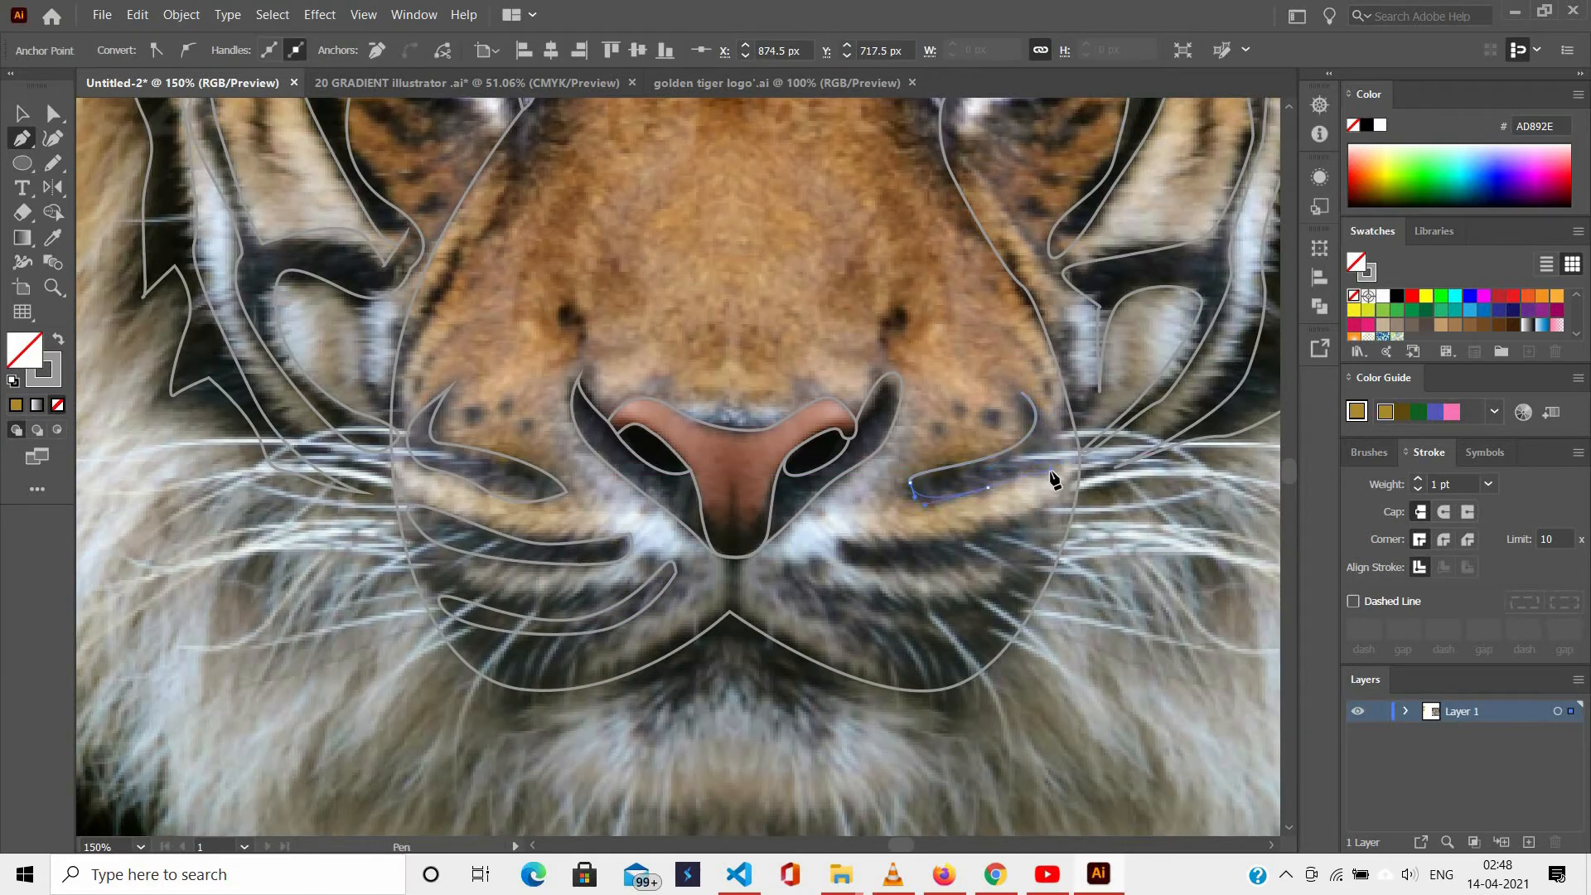
pyautogui.keyDown('ctrl'); pyautogui.click(978, 352); pyautogui.keyUp('ctrl')
# Trace the middle dark stripe on the muzzle's right side as a closed tapering outline and deselect it.
pyautogui.moveTo(833, 542); pyautogui.dragTo(854, 601)
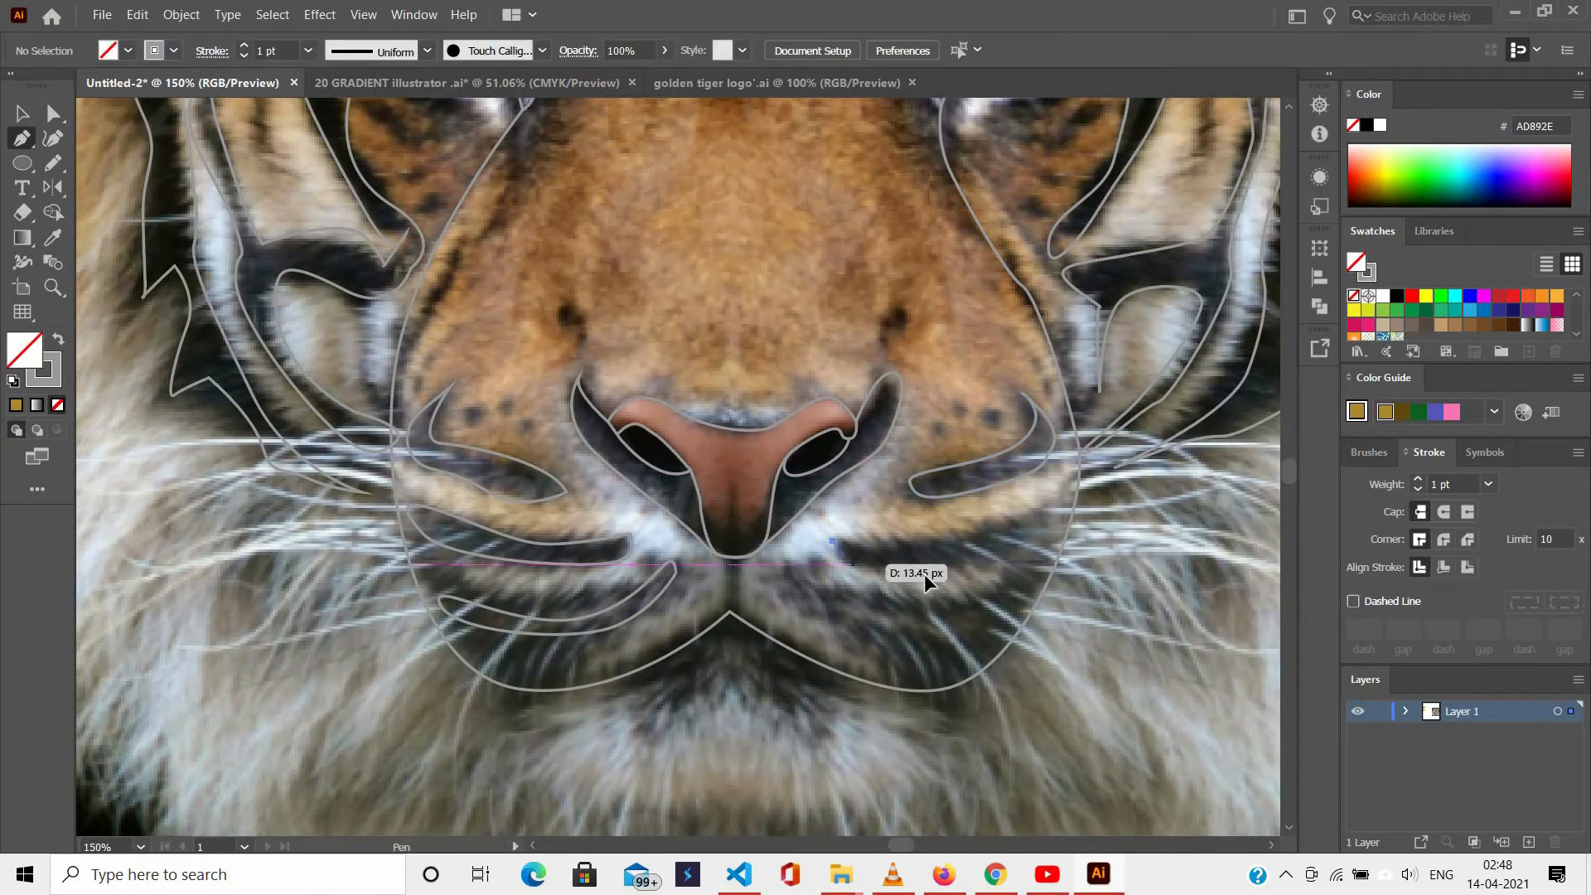
pyautogui.moveTo(1038, 525); pyautogui.dragTo(1064, 470)
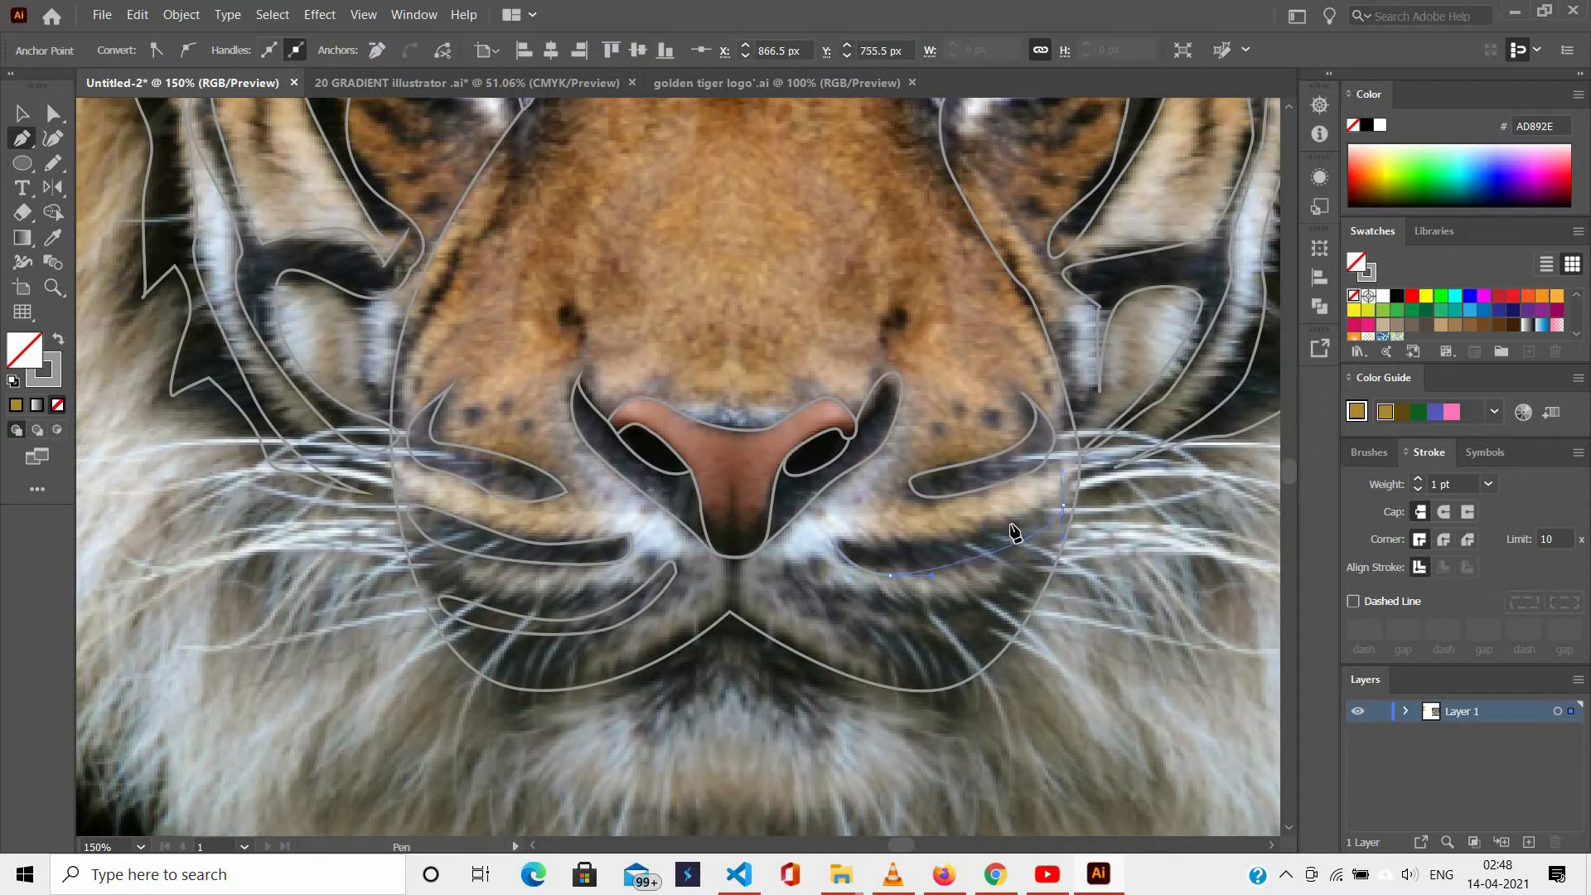
pyautogui.hotkey('ctrl', 'z')
pyautogui.moveTo(935, 536); pyautogui.dragTo(839, 531)
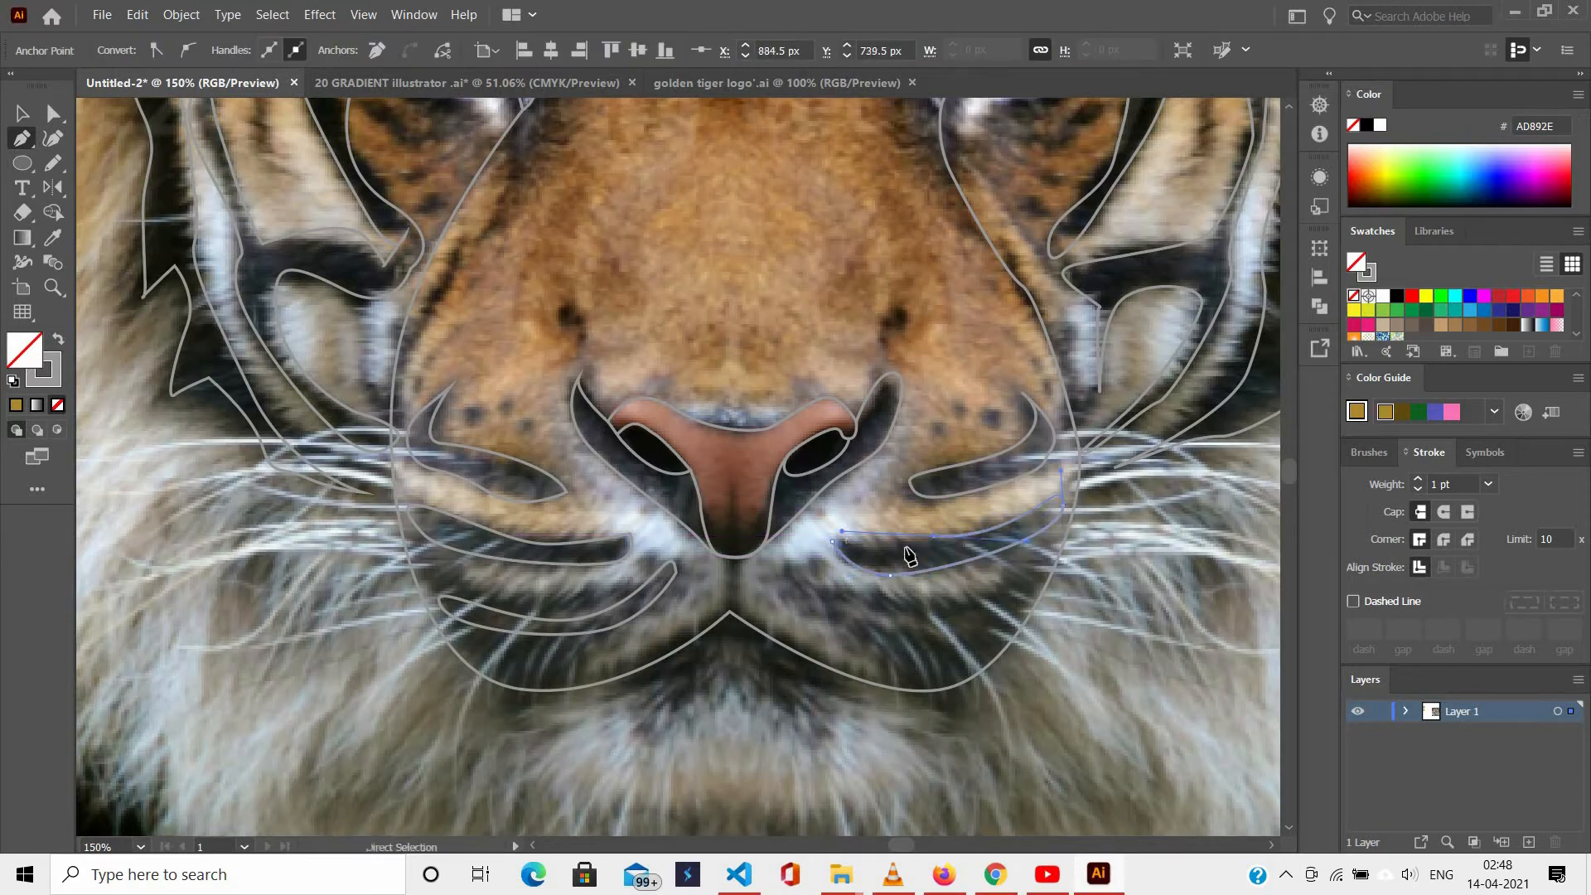
pyautogui.keyDown('ctrl'); pyautogui.click(833, 639); pyautogui.keyUp('ctrl')
# Trace the lowest curved stripe on the muzzle's right side as a closed crescent outline and deselect it.
pyautogui.click(809, 595)
pyautogui.moveTo(898, 634); pyautogui.dragTo(931, 635)
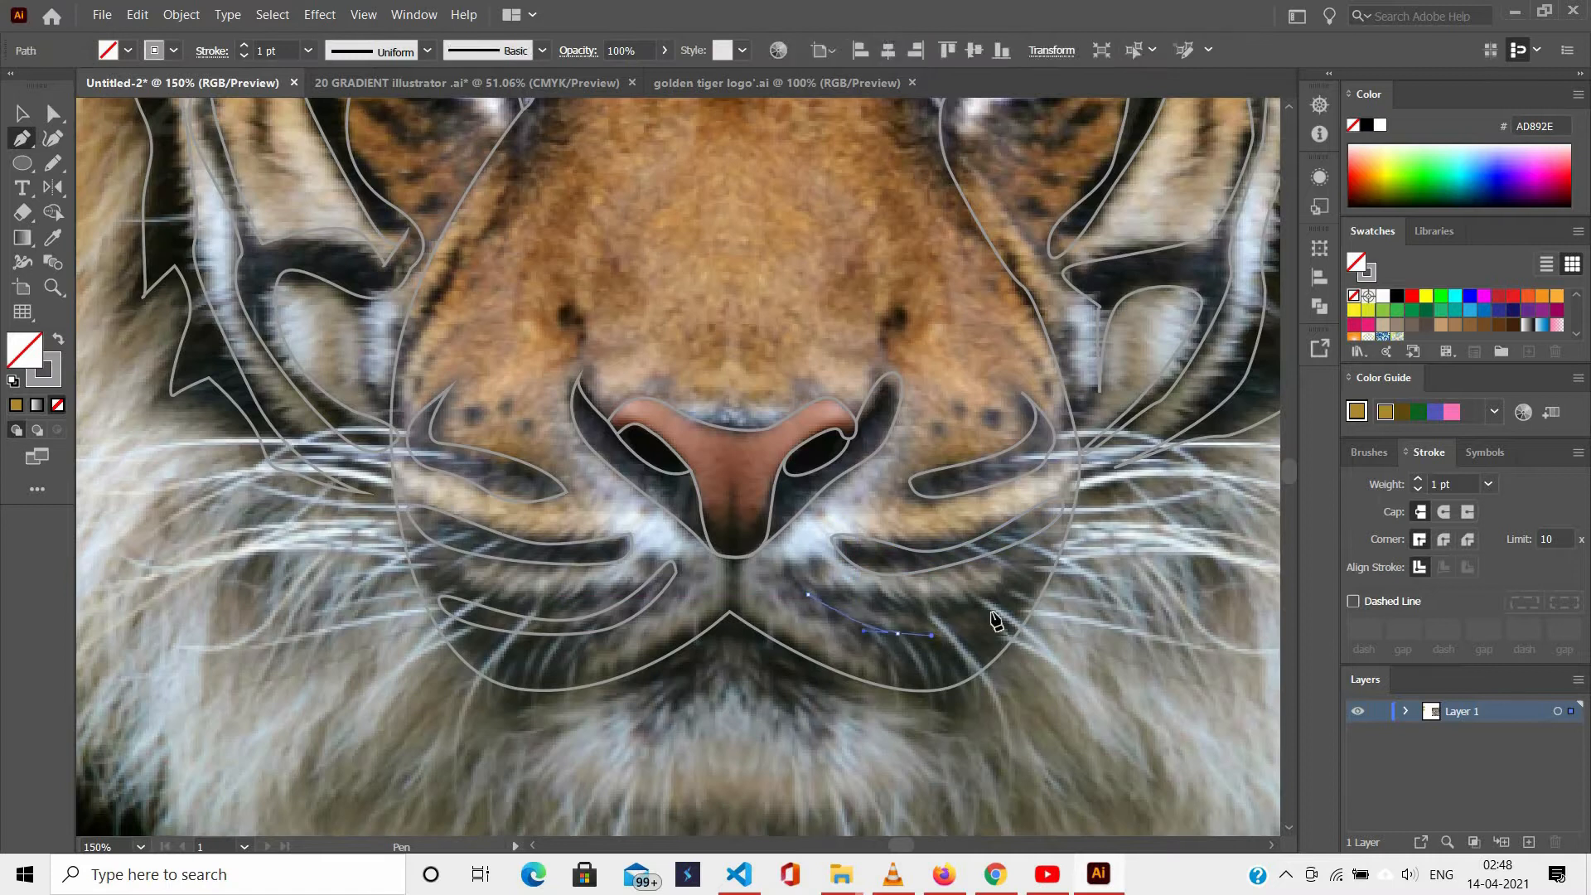
pyautogui.moveTo(1021, 614); pyautogui.dragTo(1022, 593)
pyautogui.moveTo(926, 611); pyautogui.dragTo(907, 608)
pyautogui.keyDown('ctrl'); pyautogui.click(823, 625); pyautogui.keyUp('ctrl')
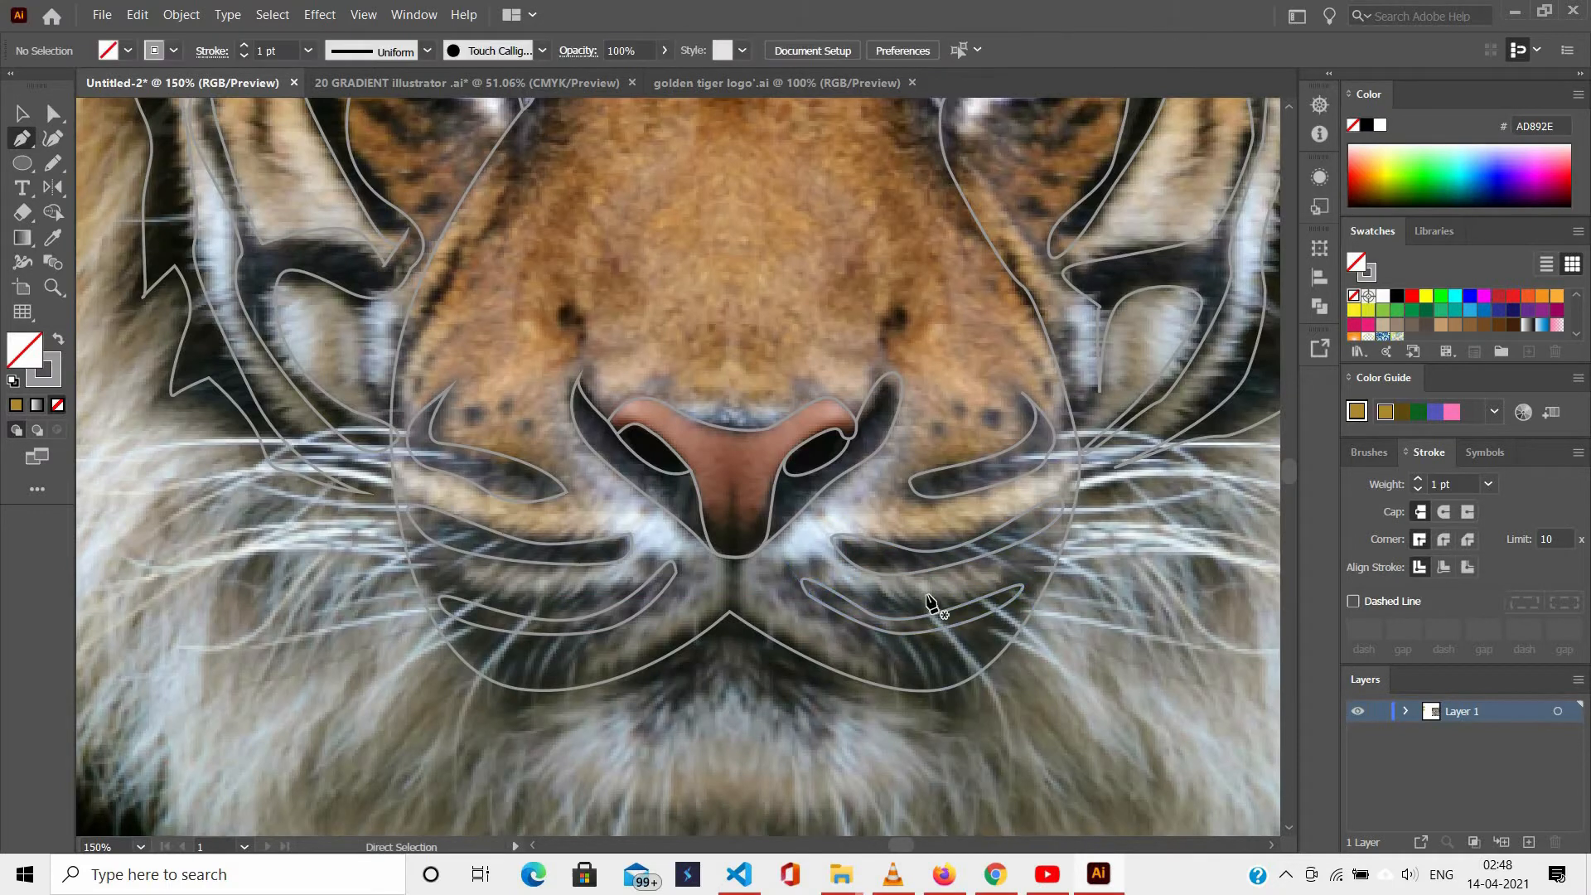
# Trace steep whiskers sweeping down and outward from the muzzle's left edge as separate open paths.
pyautogui.hotkey('ctrl', '-')
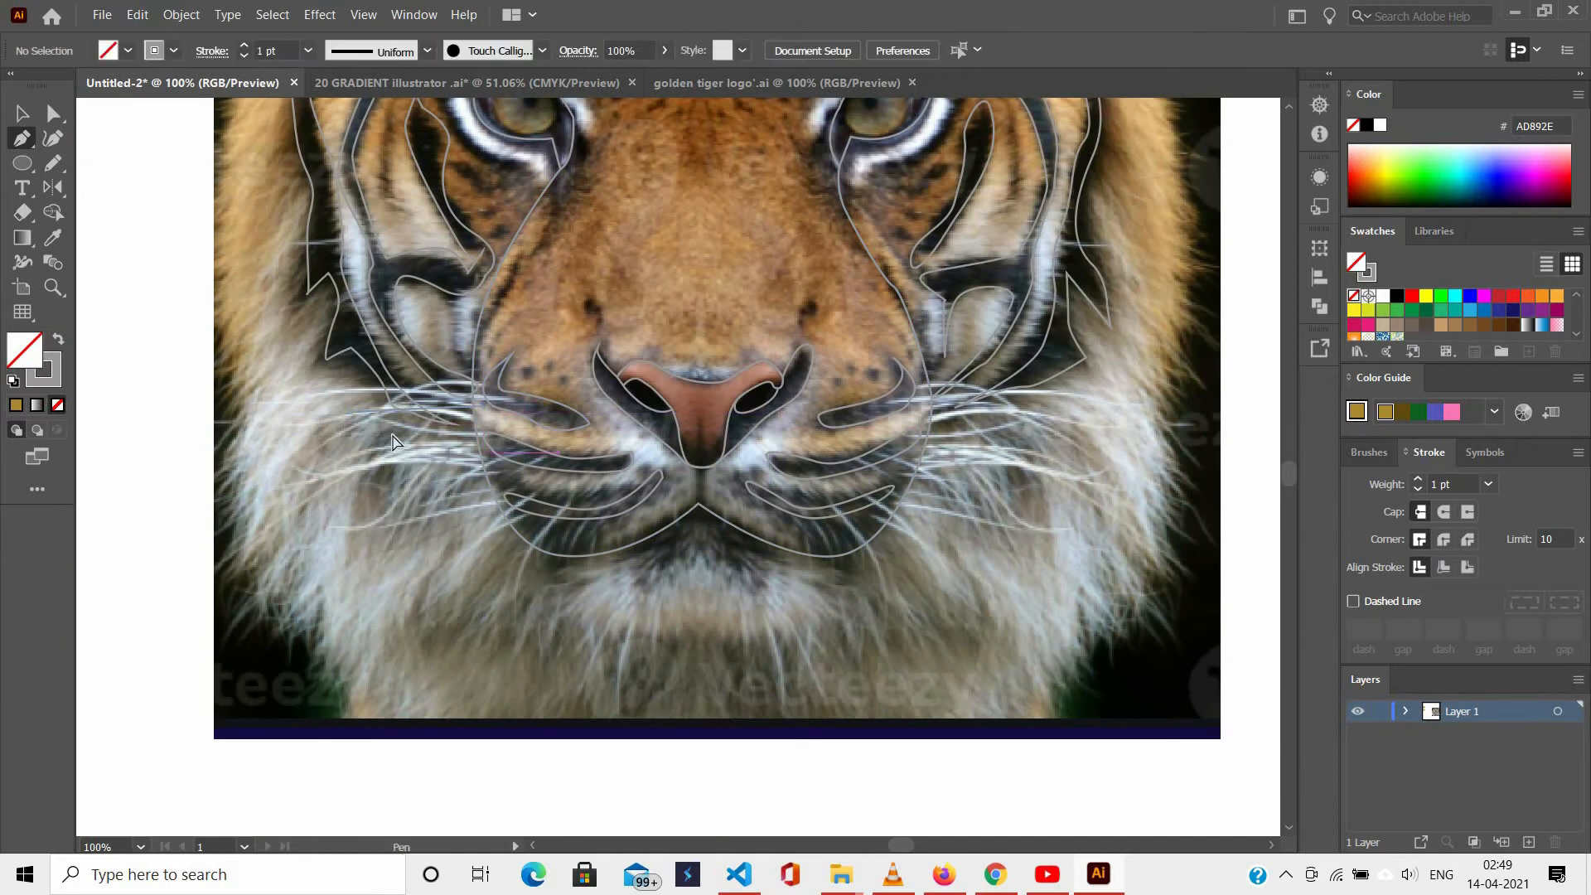
pyautogui.scroll(2, 407, 428)
pyautogui.moveTo(425, 627); pyautogui.dragTo(421, 675)
pyautogui.keyDown('ctrl'); pyautogui.click(471, 562); pyautogui.keyUp('ctrl')
pyautogui.click(543, 511)
pyautogui.moveTo(464, 574); pyautogui.dragTo(455, 600)
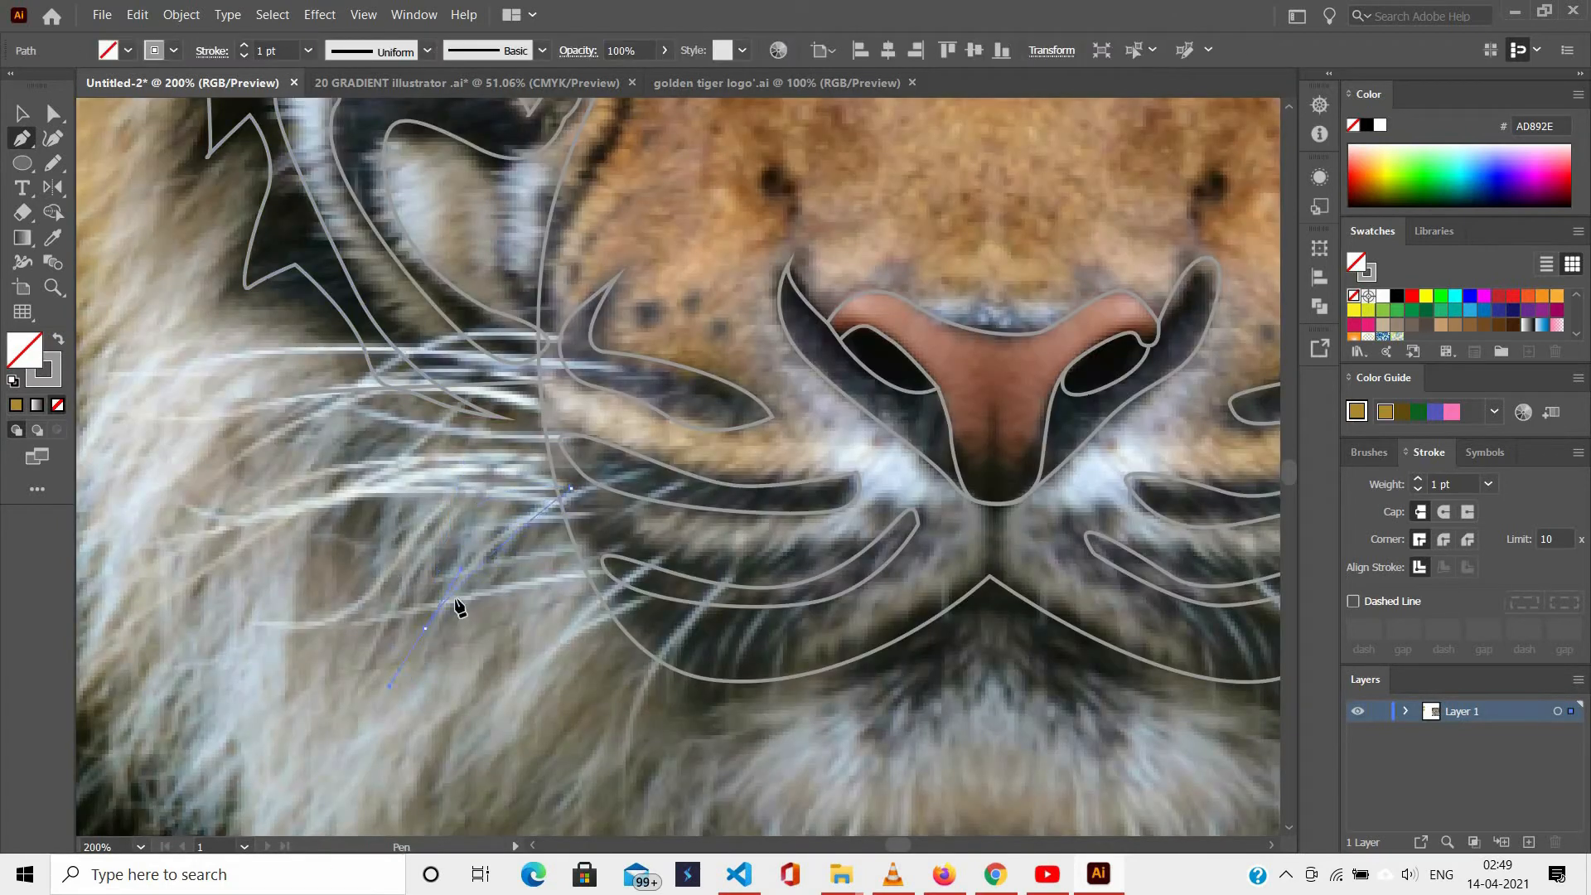
pyautogui.keyDown('ctrl'); pyautogui.click(493, 531); pyautogui.keyUp('ctrl')
# Trace two gently curved upper whiskers outward from the muzzle's left edge as separate open paths.
pyautogui.click(546, 435)
pyautogui.moveTo(390, 424); pyautogui.dragTo(351, 402)
pyautogui.keyDown('ctrl'); pyautogui.click(444, 494); pyautogui.keyUp('ctrl')
pyautogui.click(546, 459)
pyautogui.moveTo(426, 458); pyautogui.dragTo(356, 471)
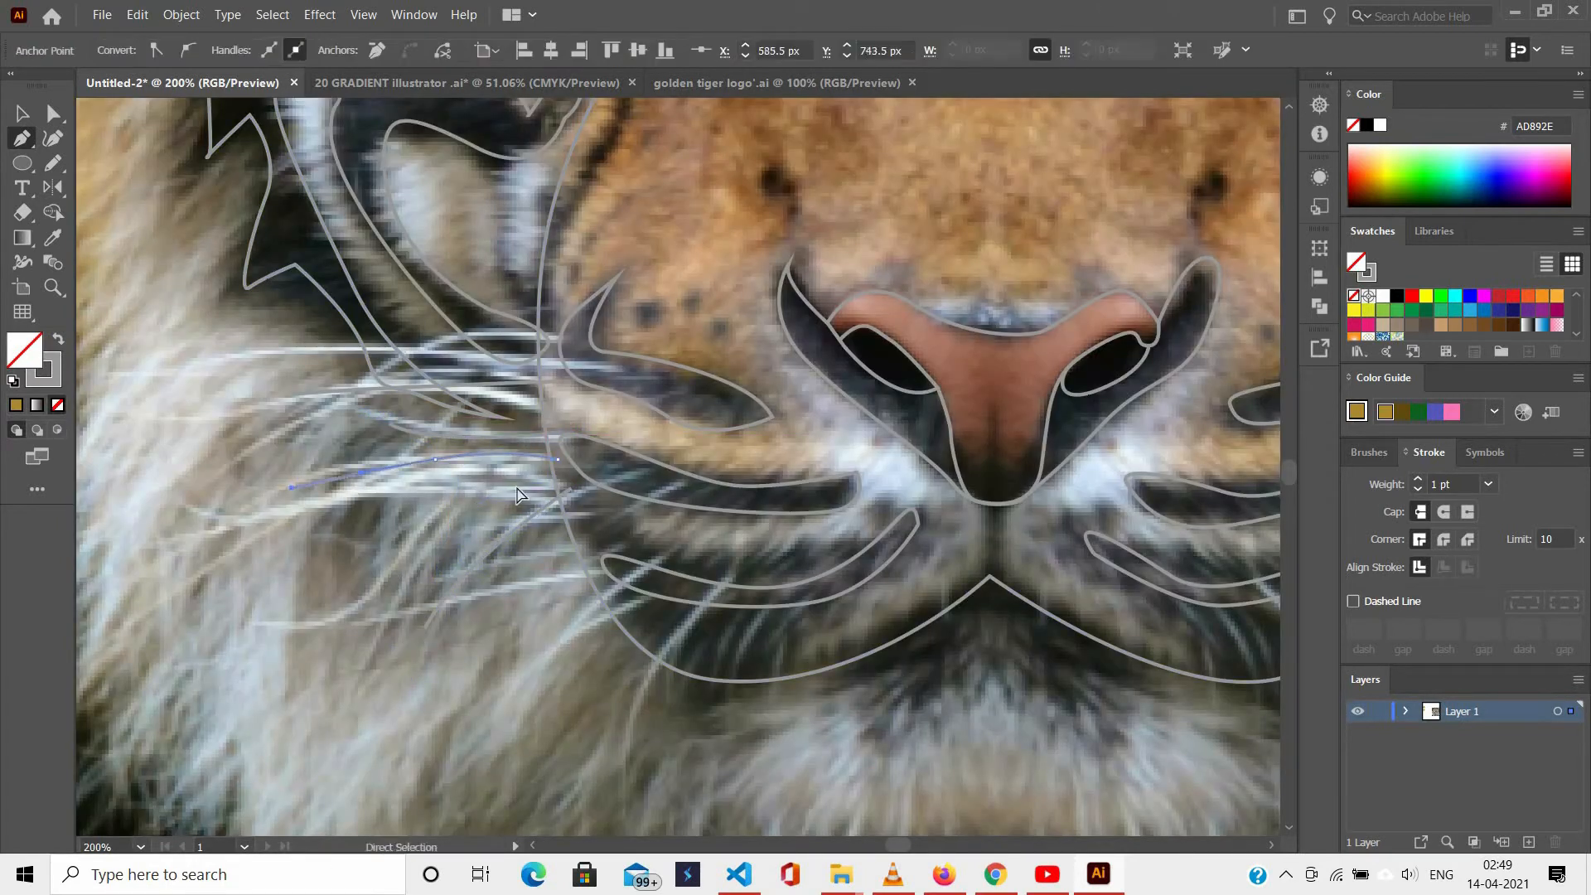
pyautogui.keyDown('ctrl'); pyautogui.click(415, 526); pyautogui.keyUp('ctrl')
# Add a nearly horizontal whisker and a long drooping one below the previous whiskers on the muzzle's left side.
pyautogui.click(548, 491)
pyautogui.moveTo(447, 495); pyautogui.dragTo(306, 505)
pyautogui.keyDown('ctrl'); pyautogui.click(390, 543); pyautogui.keyUp('ctrl')
pyautogui.click(566, 475)
pyautogui.moveTo(249, 616); pyautogui.dragTo(174, 607)
pyautogui.keyDown('ctrl'); pyautogui.click(331, 654); pyautogui.keyUp('ctrl')
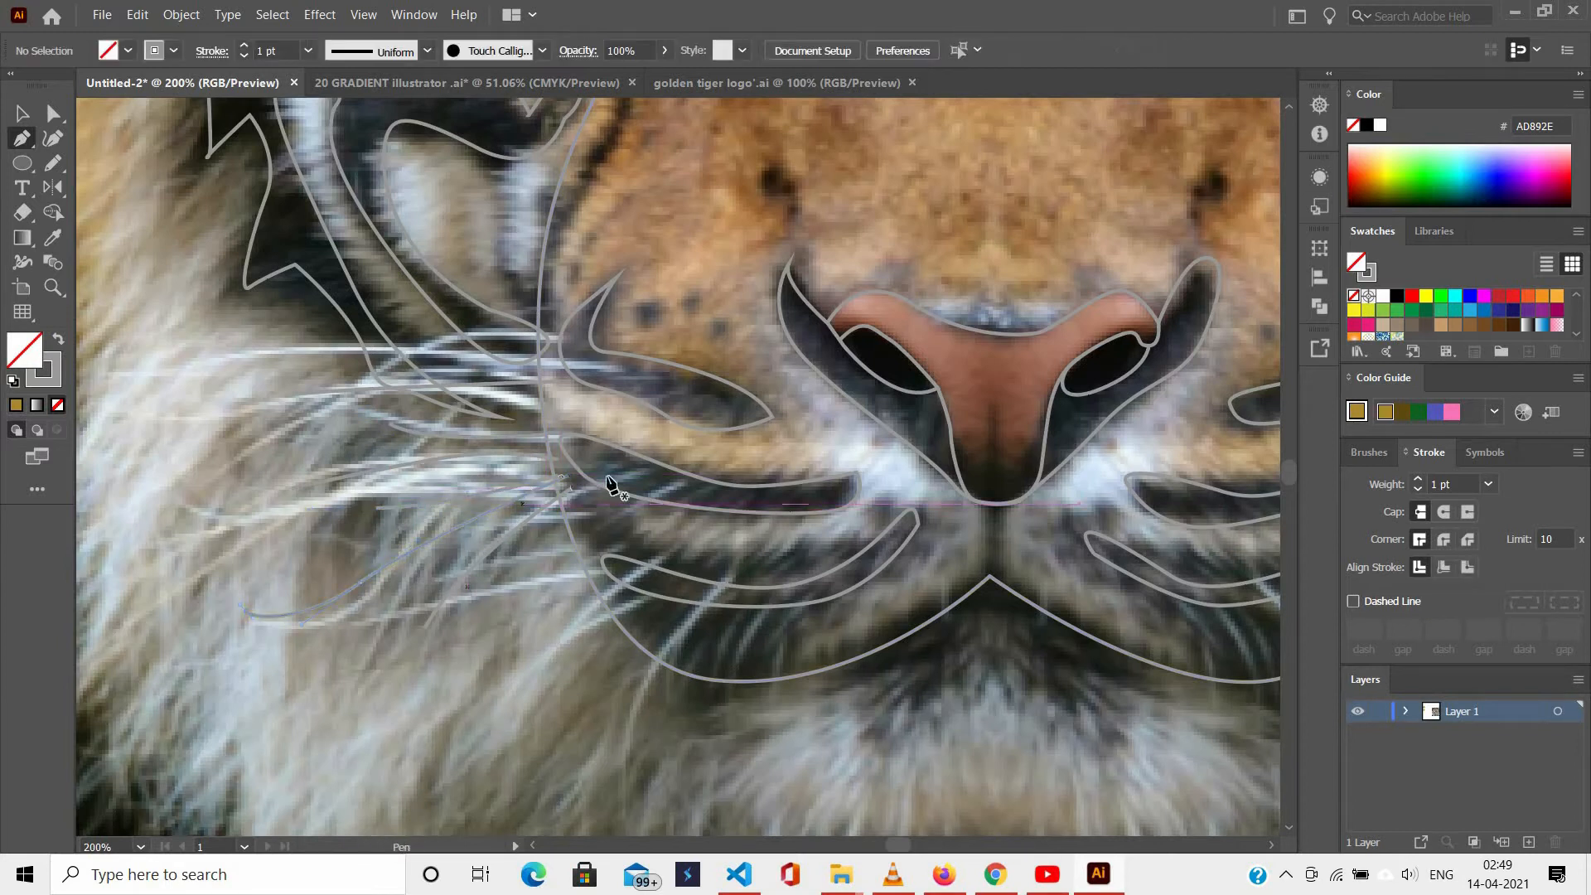
# Trace several whiskers extending outward from the muzzle's right edge as open curved paths.
pyautogui.scroll(-1, 862, 408)
pyautogui.hscroll(4, 953, 414)
pyautogui.click(955, 413)
pyautogui.moveTo(1147, 448)
pyautogui.mouseDown()
pyautogui.moveTo(1188, 501)
pyautogui.moveTo(1264, 510)
pyautogui.mouseUp()
pyautogui.keyDown('ctrl'); pyautogui.click(1160, 506); pyautogui.keyUp('ctrl')
pyautogui.click(964, 446)
pyautogui.scroll(-2, 1243, 491)
pyautogui.keyDown('ctrl'); pyautogui.click(1194, 798); pyautogui.keyUp('ctrl')
pyautogui.scroll(3, 1115, 530)
pyautogui.click(1093, 455)
pyautogui.scroll(-1, 1111, 431)
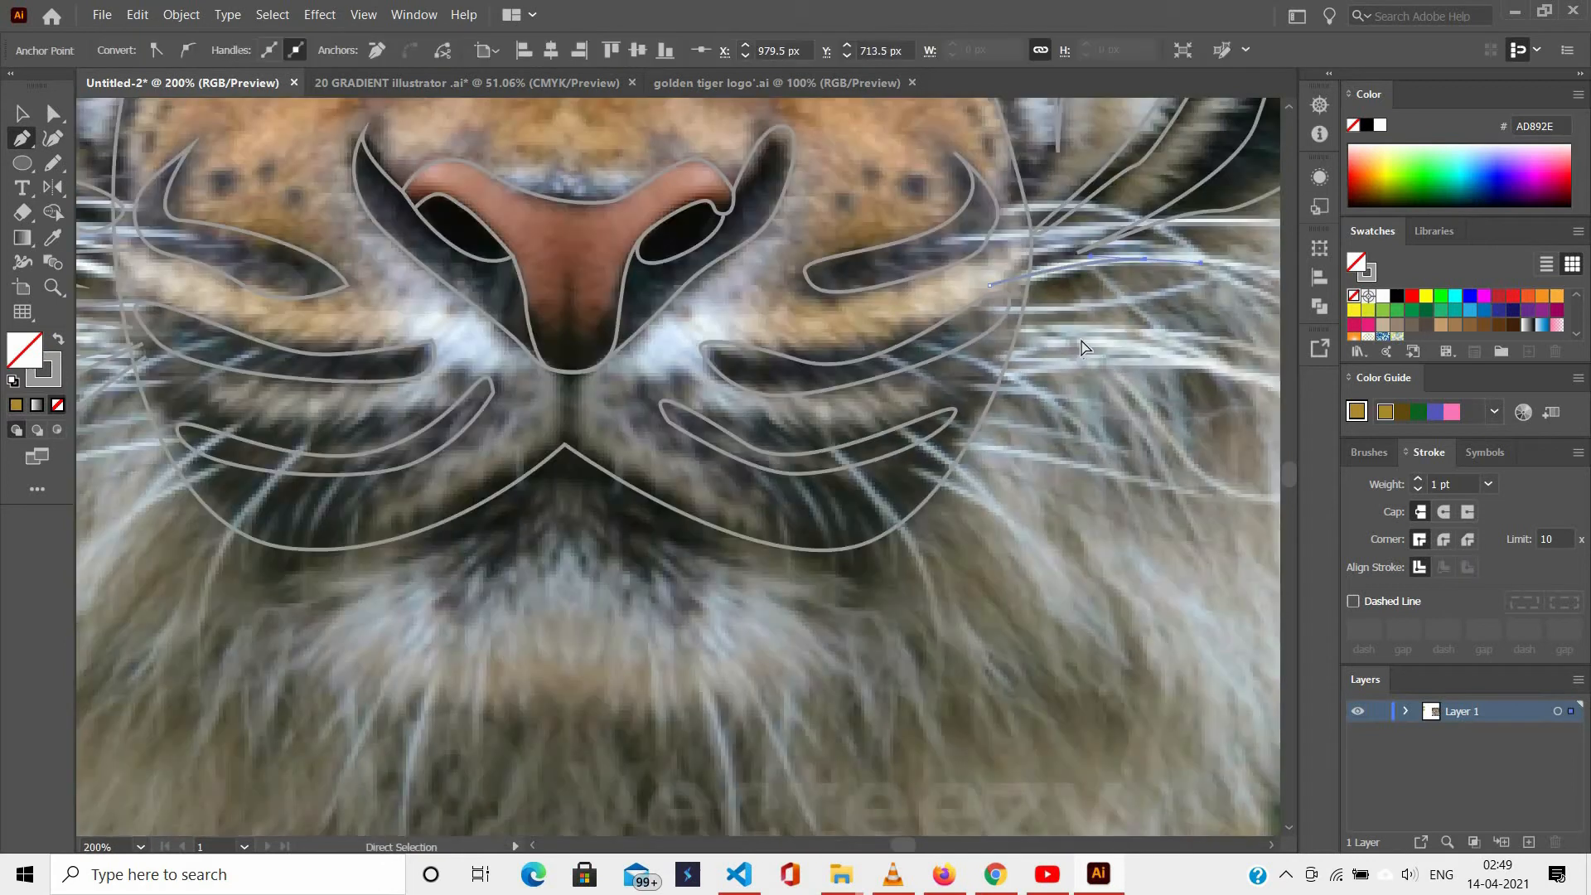
pyautogui.keyDown('ctrl'); pyautogui.click(1160, 597); pyautogui.keyUp('ctrl')
# Trace the small dark marking beneath the left eye as a closed outline.
pyautogui.scroll(-2, 1077, 597)
pyautogui.scroll(4, 1049, 361)
pyautogui.scroll(2, 750, 519)
pyautogui.hscroll(-1, 614, 402)
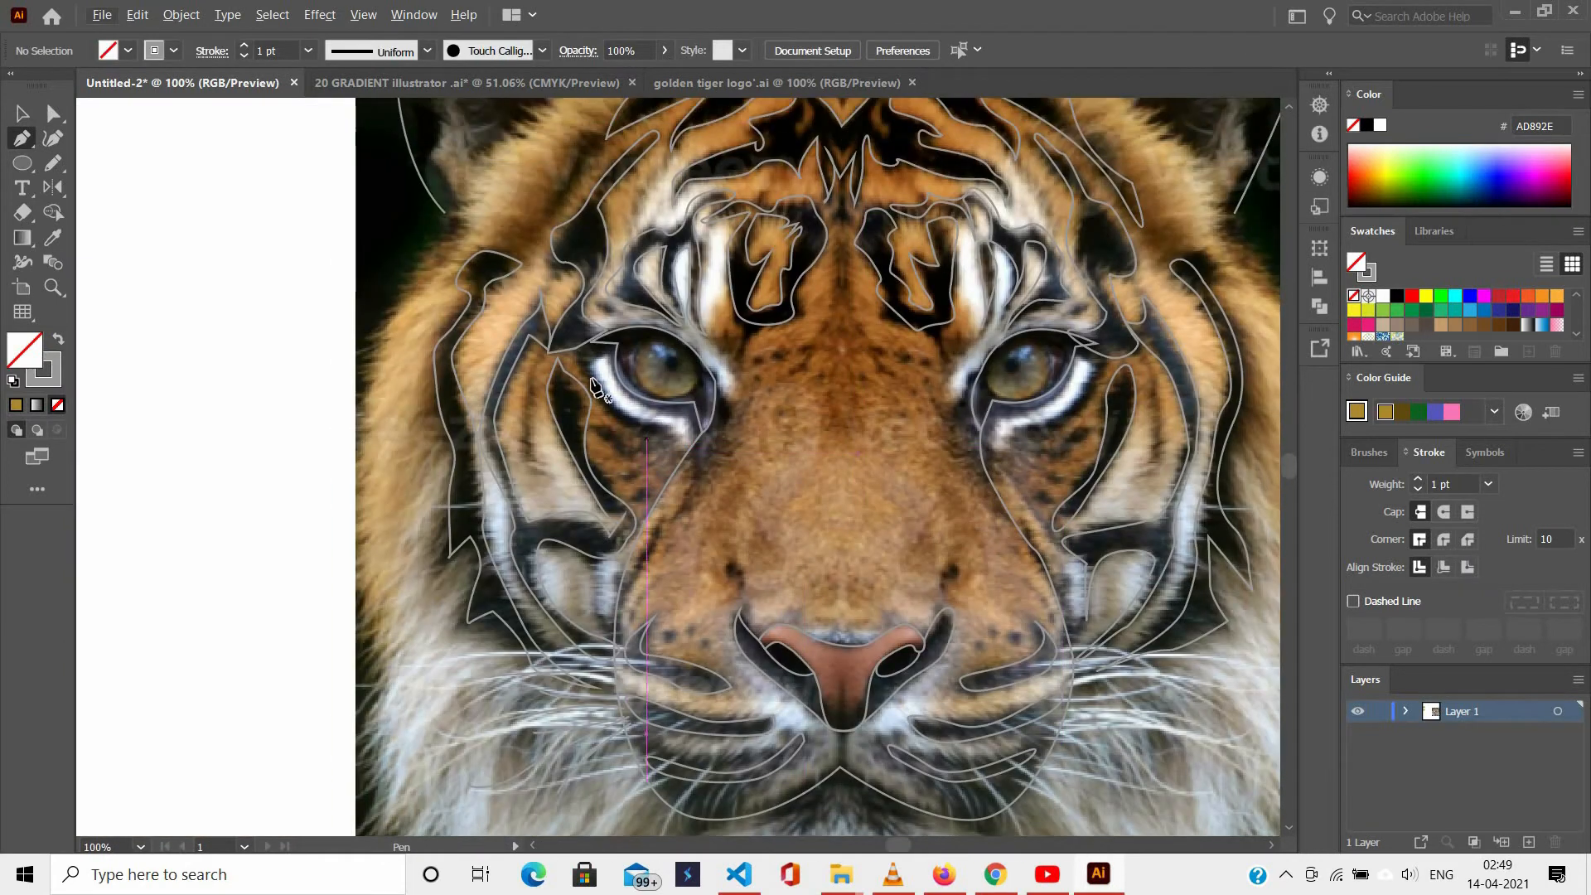
pyautogui.scroll(-1, 587, 377)
pyautogui.scroll(1, 593, 391)
pyautogui.click(596, 431)
pyautogui.moveTo(638, 454); pyautogui.dragTo(643, 452)
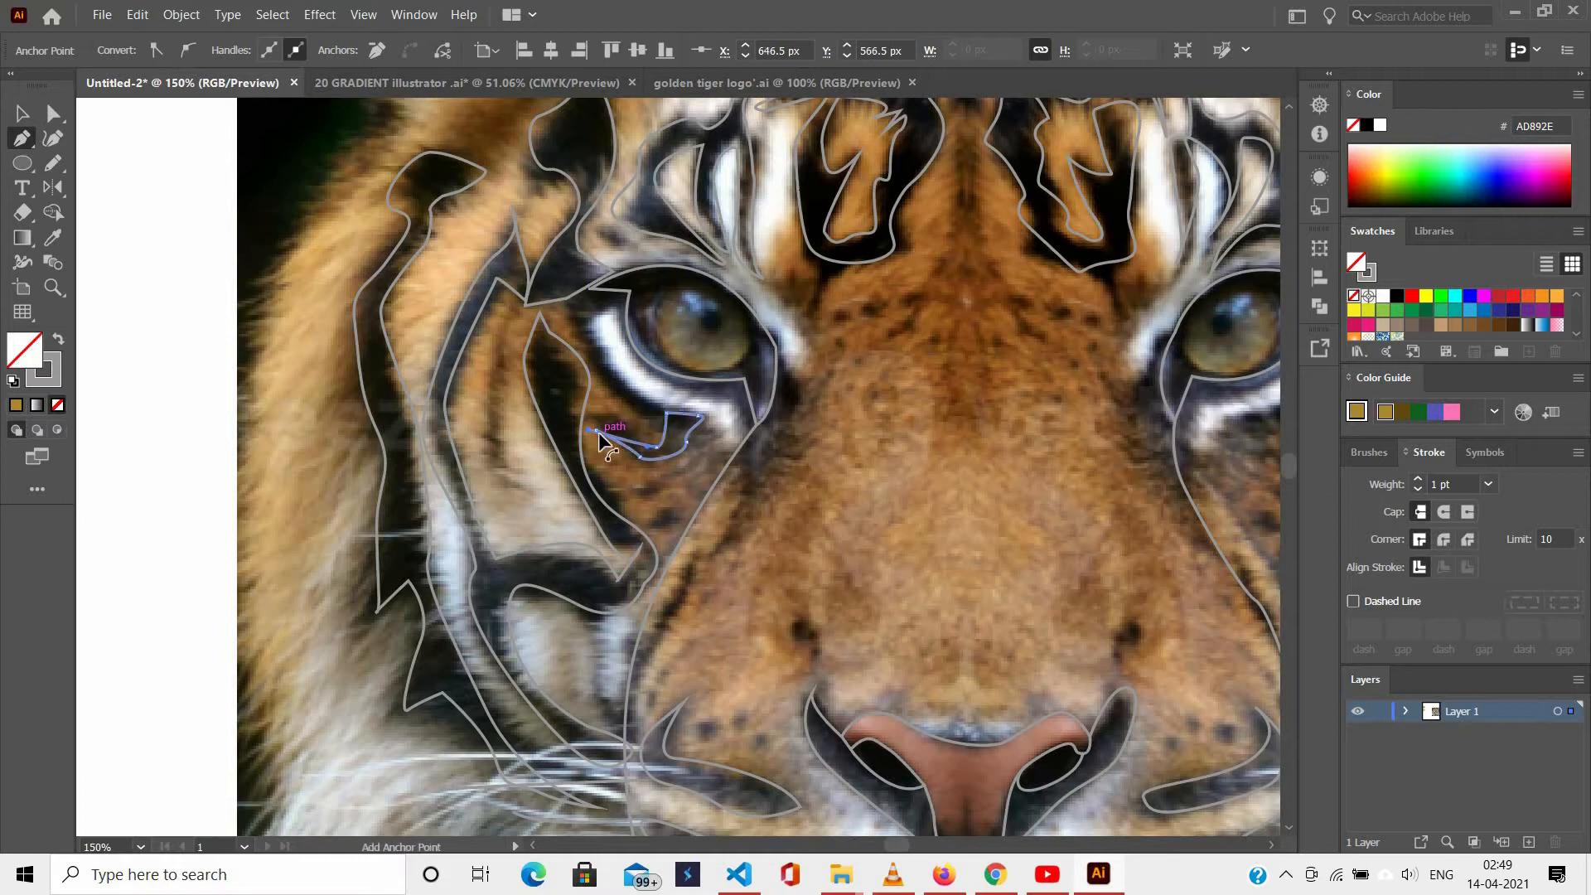
pyautogui.click(597, 431)
# Trace the small curved dark marking beneath the right eye as a closed outline.
pyautogui.scroll(-1, 704, 485)
pyautogui.hscroll(3, 915, 497)
pyautogui.scroll(1, 1046, 452)
pyautogui.click(980, 420)
pyautogui.moveTo(1028, 461)
pyautogui.mouseDown()
pyautogui.moveTo(1080, 418)
pyautogui.moveTo(1012, 447)
pyautogui.mouseUp()
pyautogui.click(1076, 408)
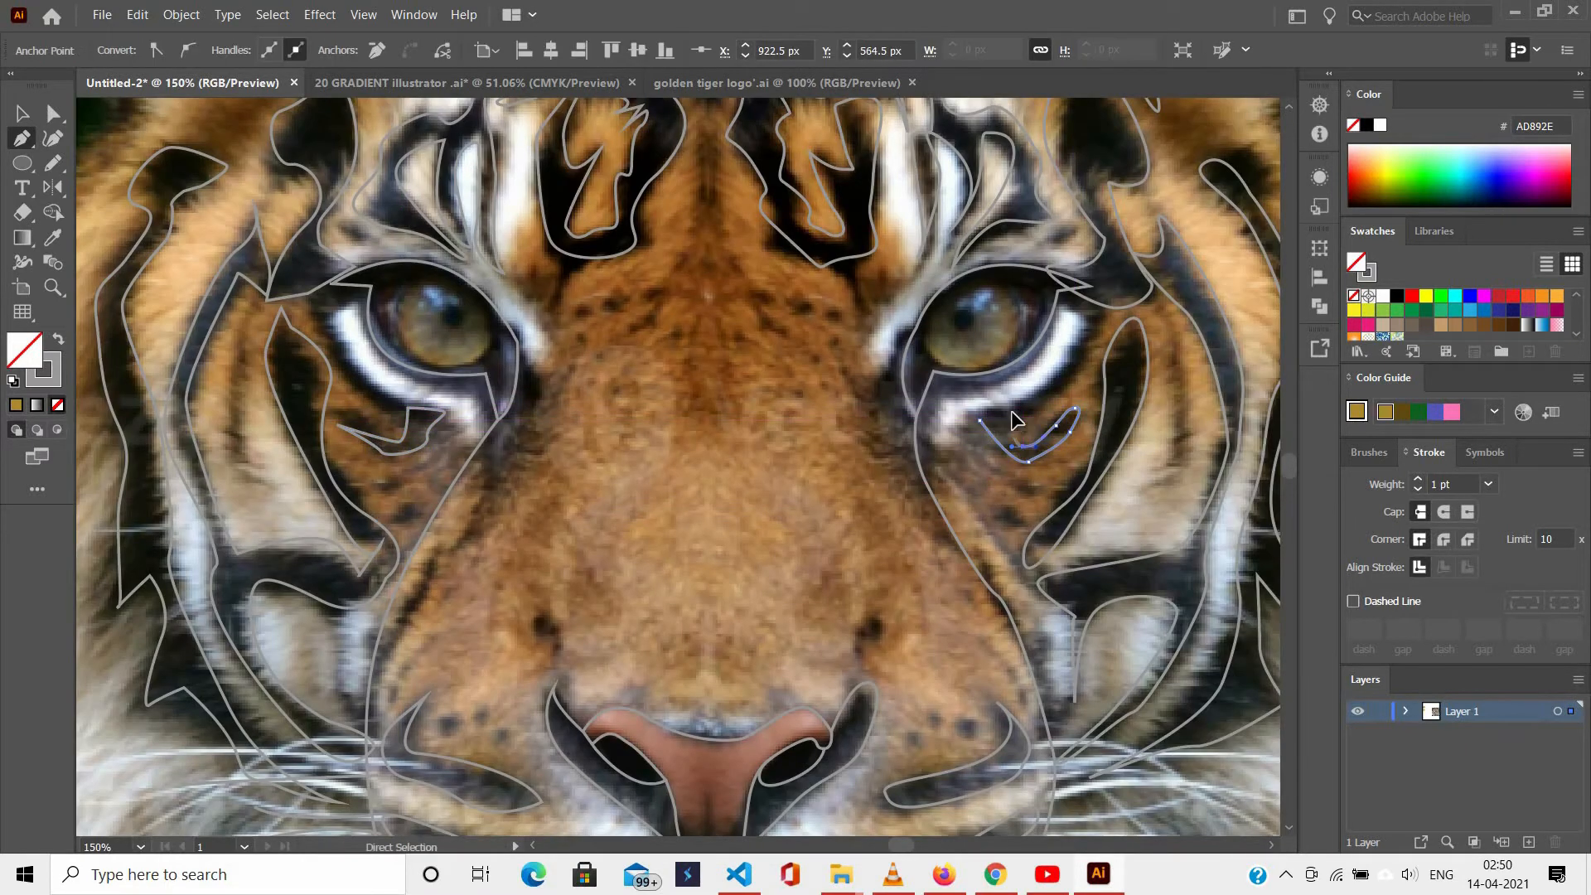
pyautogui.click(980, 420)
# Draw the rounded chin outline between the two lower edges of the muzzle and deselect it.
pyautogui.scroll(-1, 955, 471)
pyautogui.scroll(-2, 975, 469)
pyautogui.scroll(1, 969, 466)
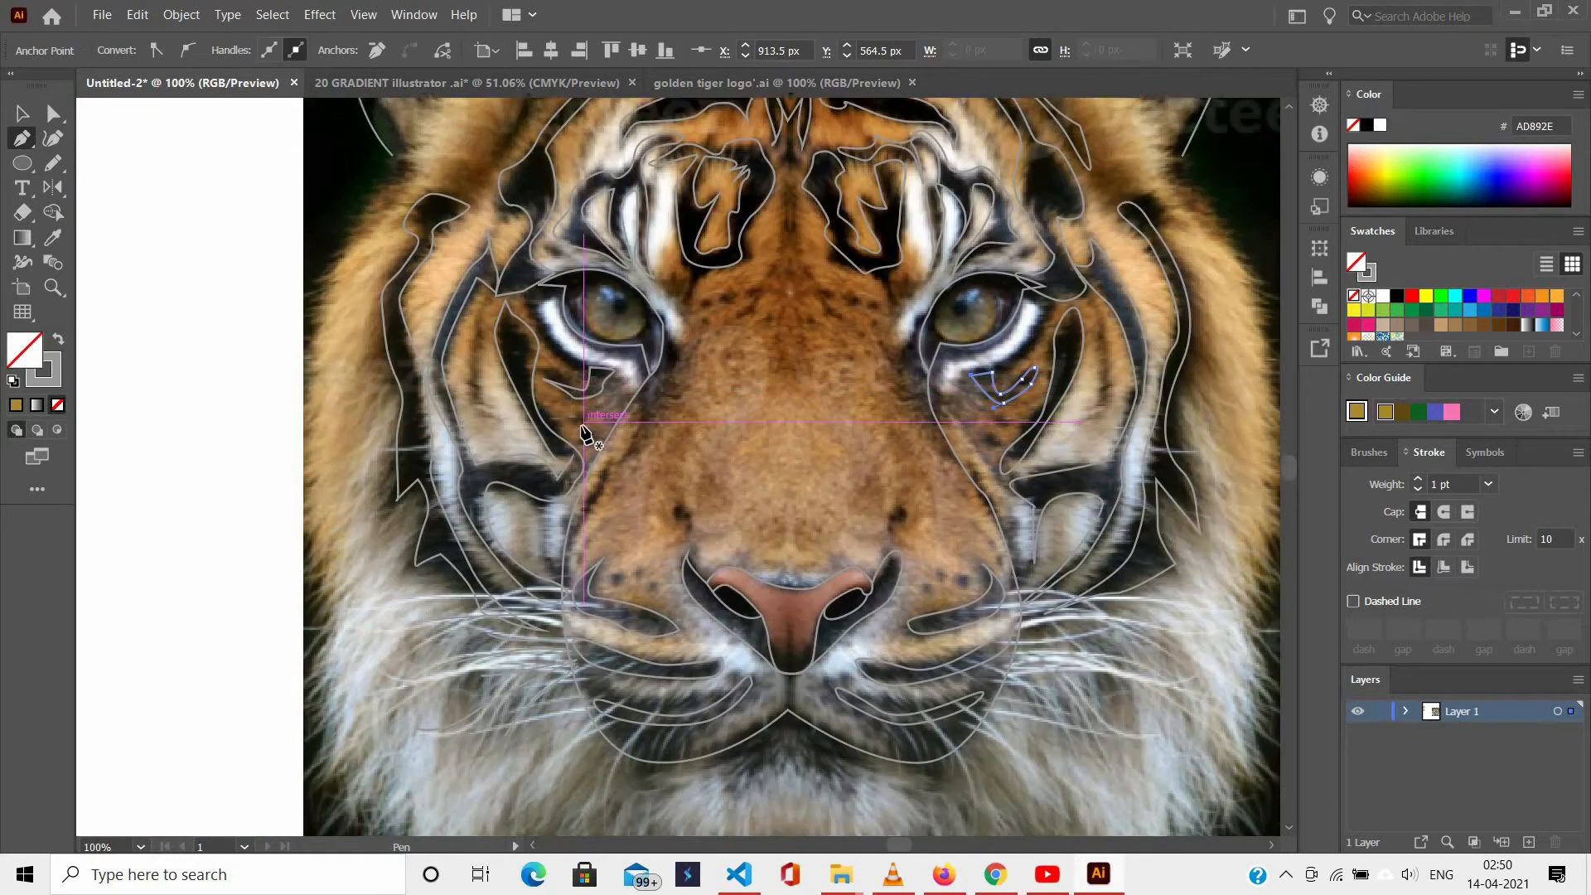
pyautogui.scroll(-3, 646, 639)
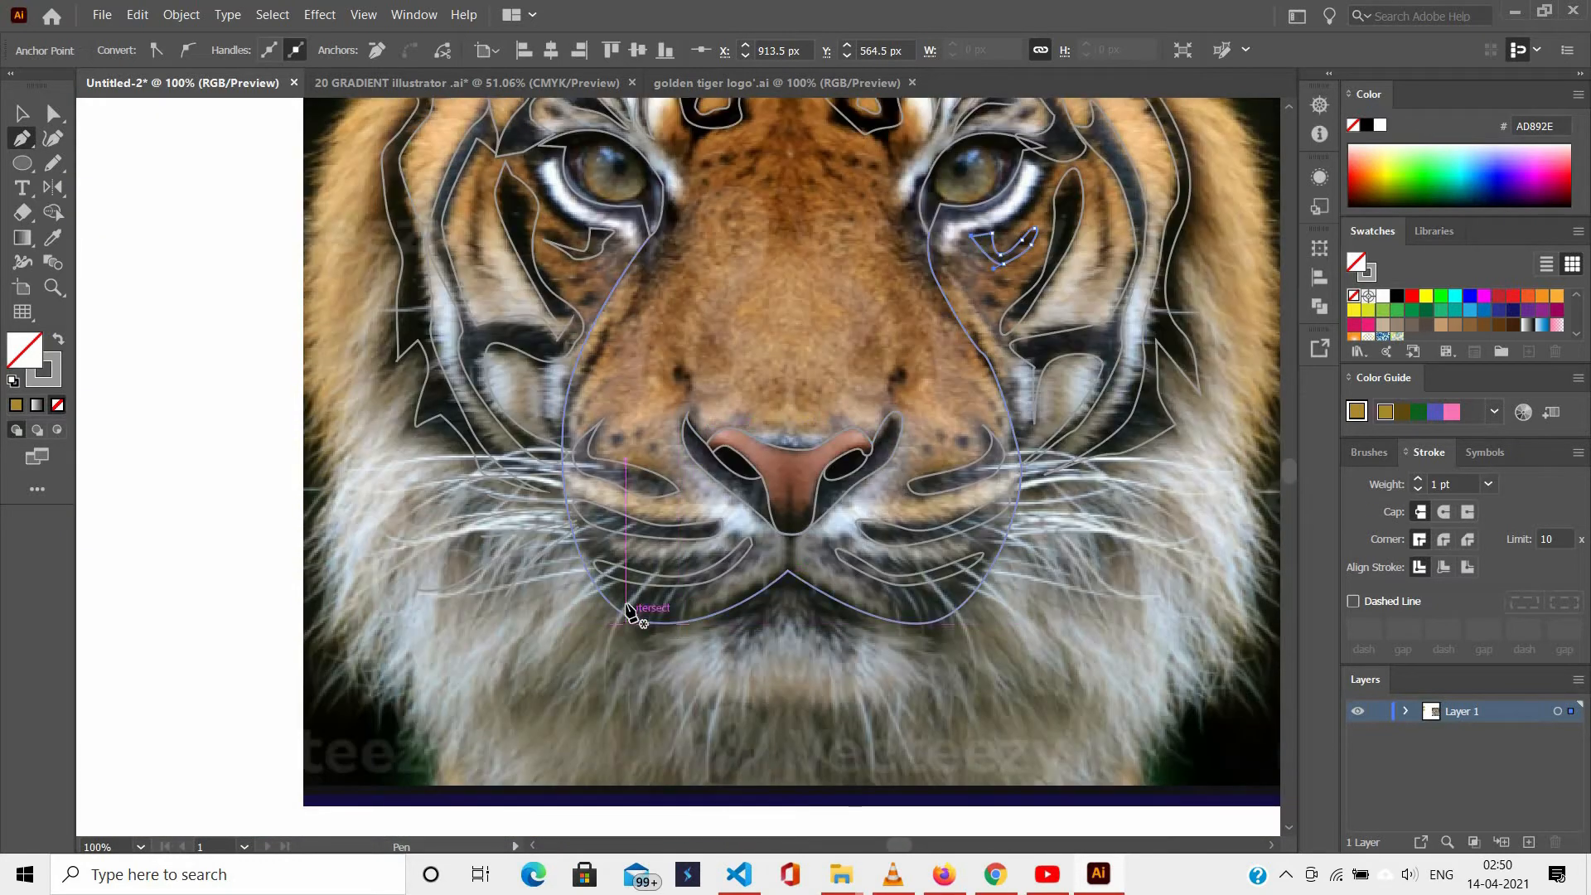
pyautogui.scroll(-1, 630, 613)
pyautogui.click(619, 591)
pyautogui.moveTo(688, 678); pyautogui.dragTo(724, 689)
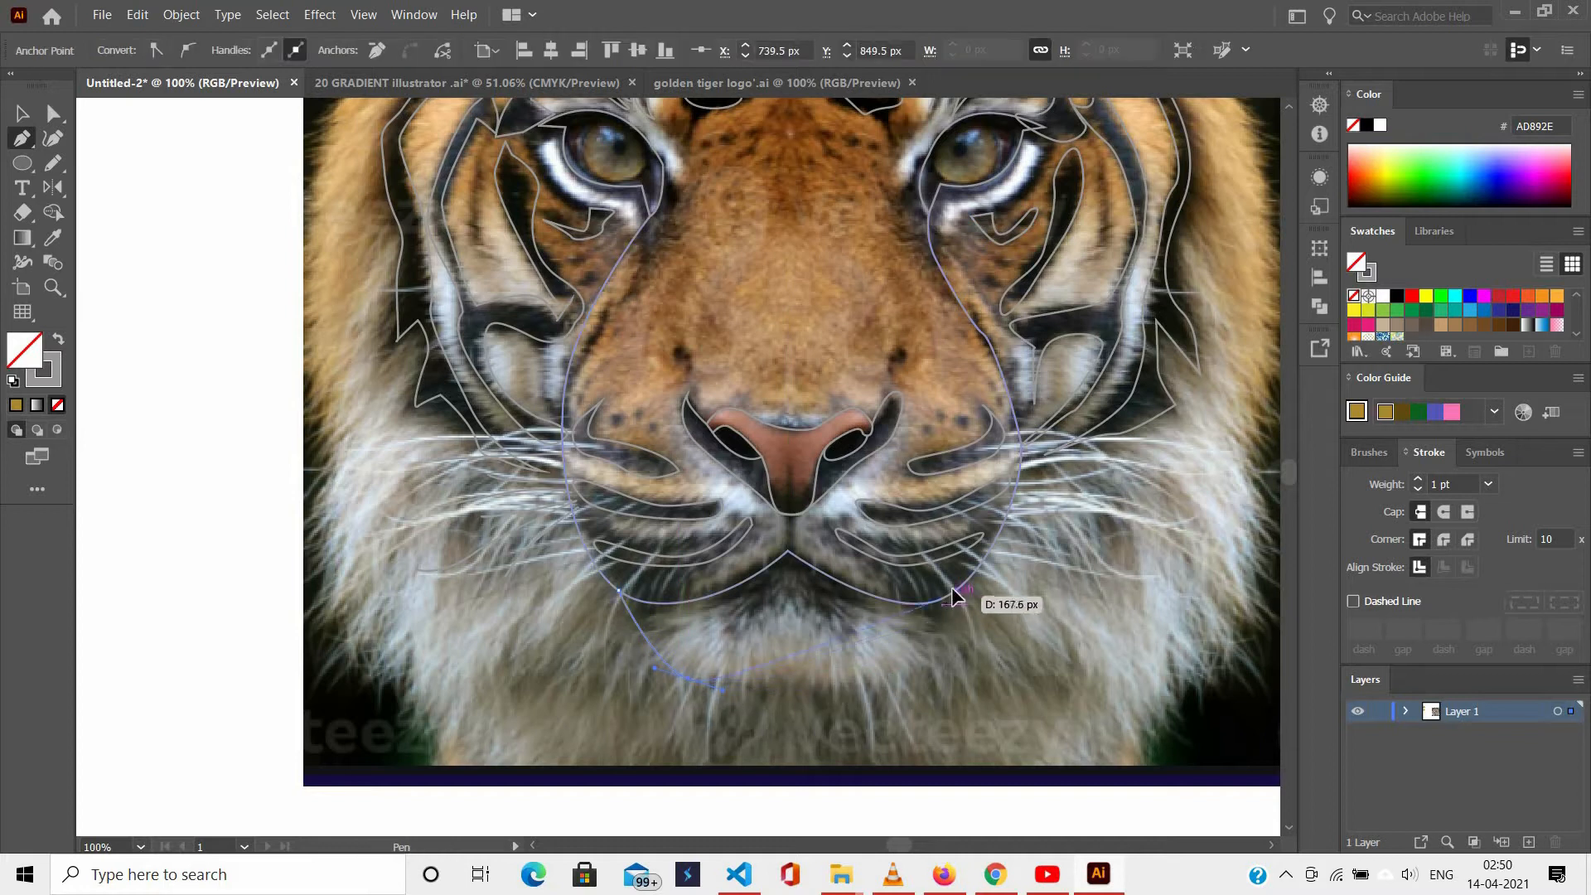
pyautogui.keyDown('ctrl'); pyautogui.click(920, 614); pyautogui.keyUp('ctrl')
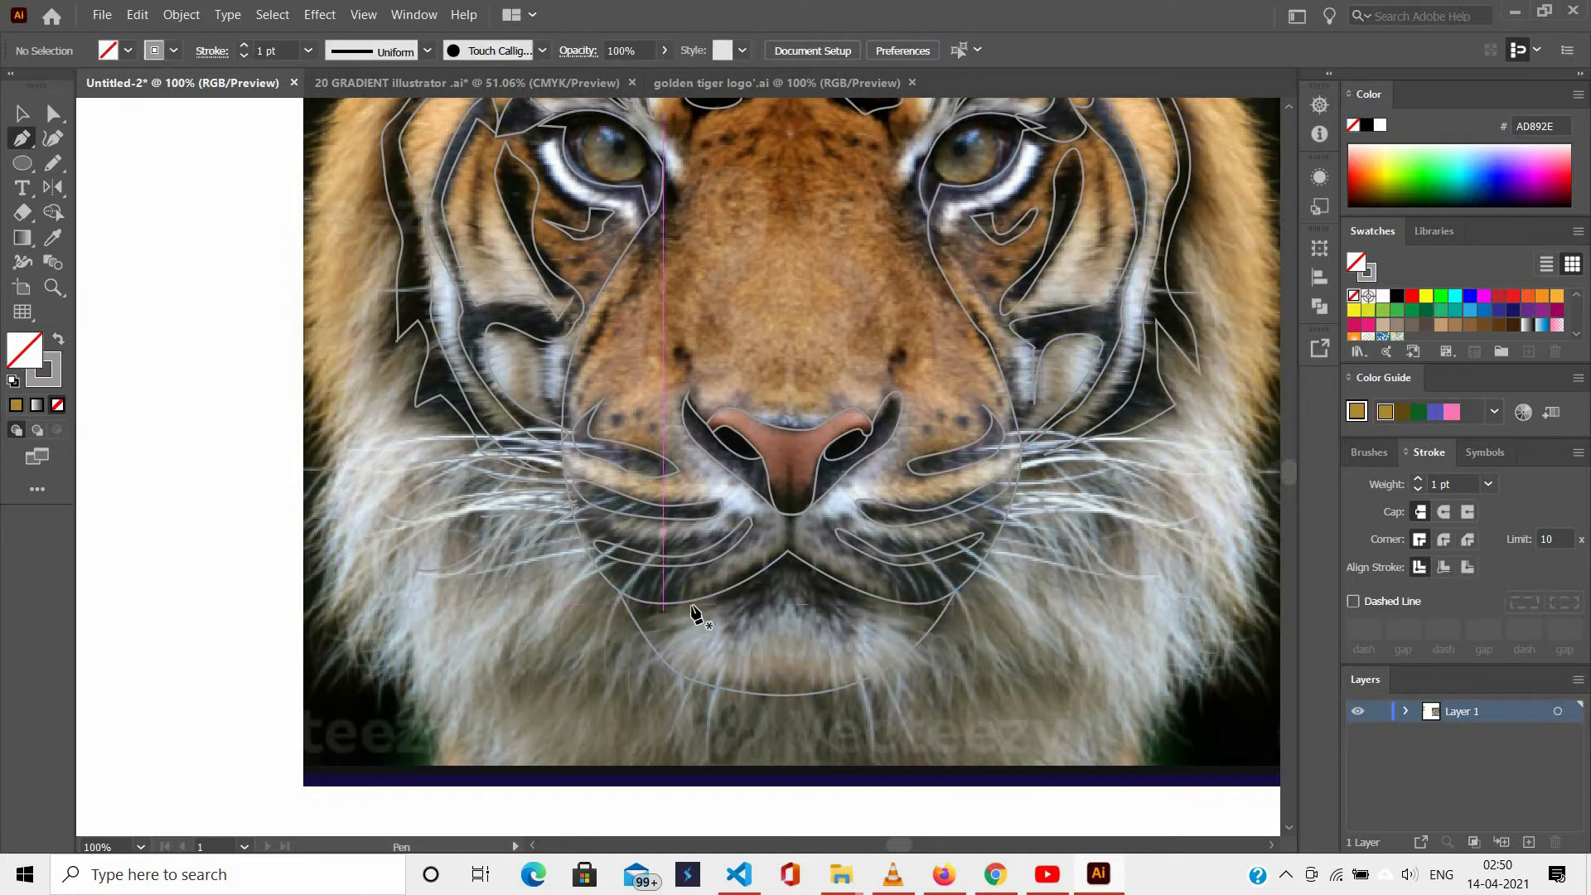
# Draw the lower mouth line as a shallow peak under the muzzle's central notch and deselect it.
pyautogui.click(712, 595)
pyautogui.click(788, 582)
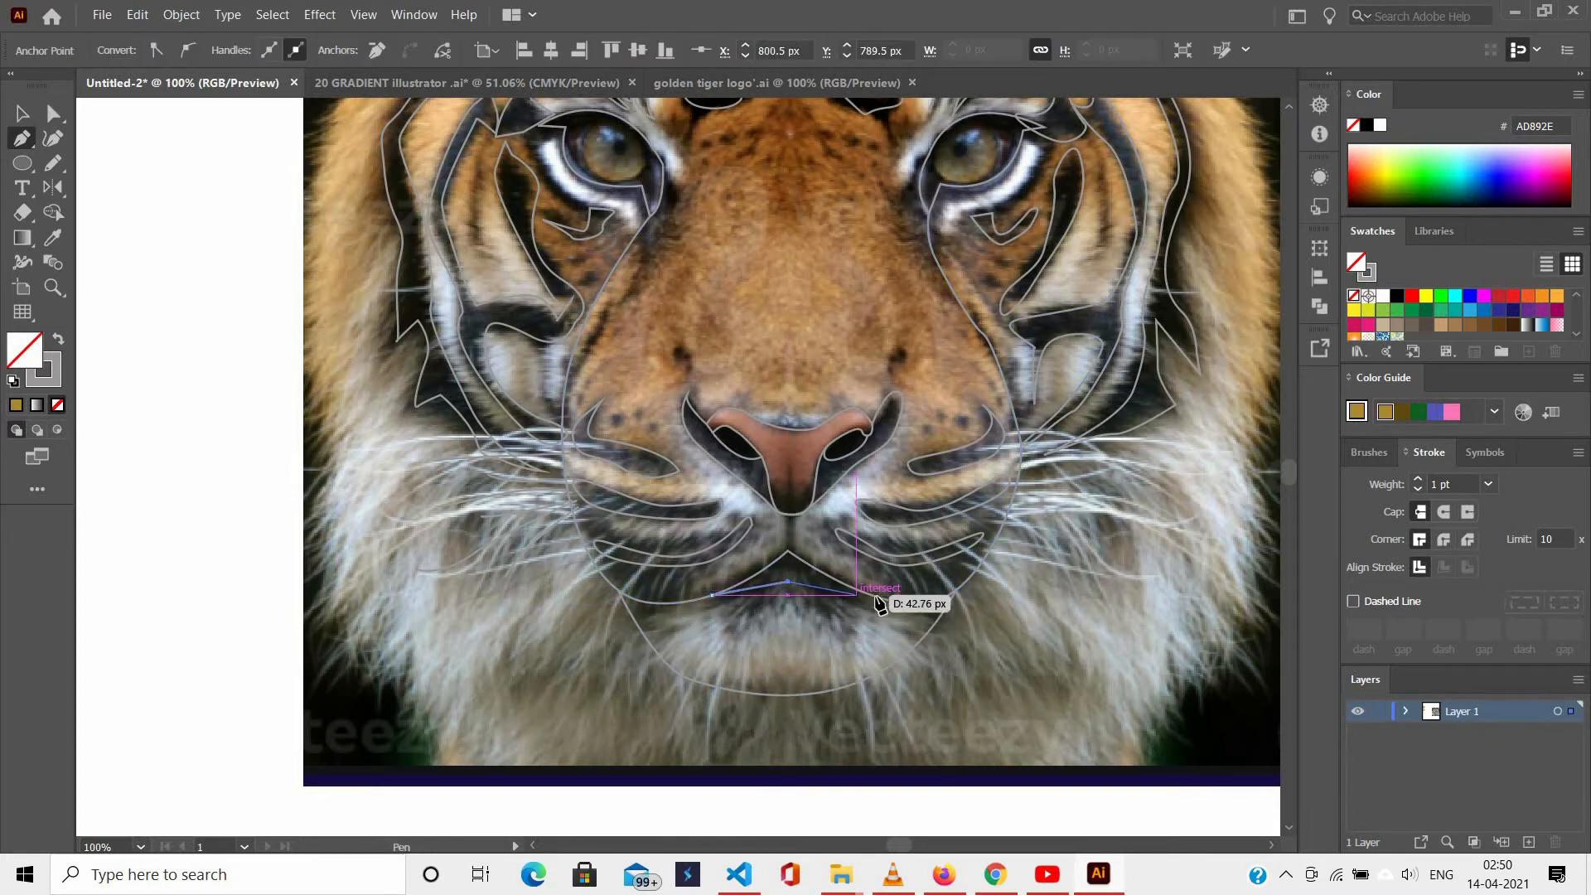
pyautogui.click(872, 597)
pyautogui.hotkey('ctrl', '-')
pyautogui.keyDown('ctrl'); pyautogui.click(1136, 440); pyautogui.keyUp('ctrl')
# Reshape the top of the right ear's contour by moving its anchor points inward to follow the ear, and deselect it.
pyautogui.scroll(3, 1137, 440)
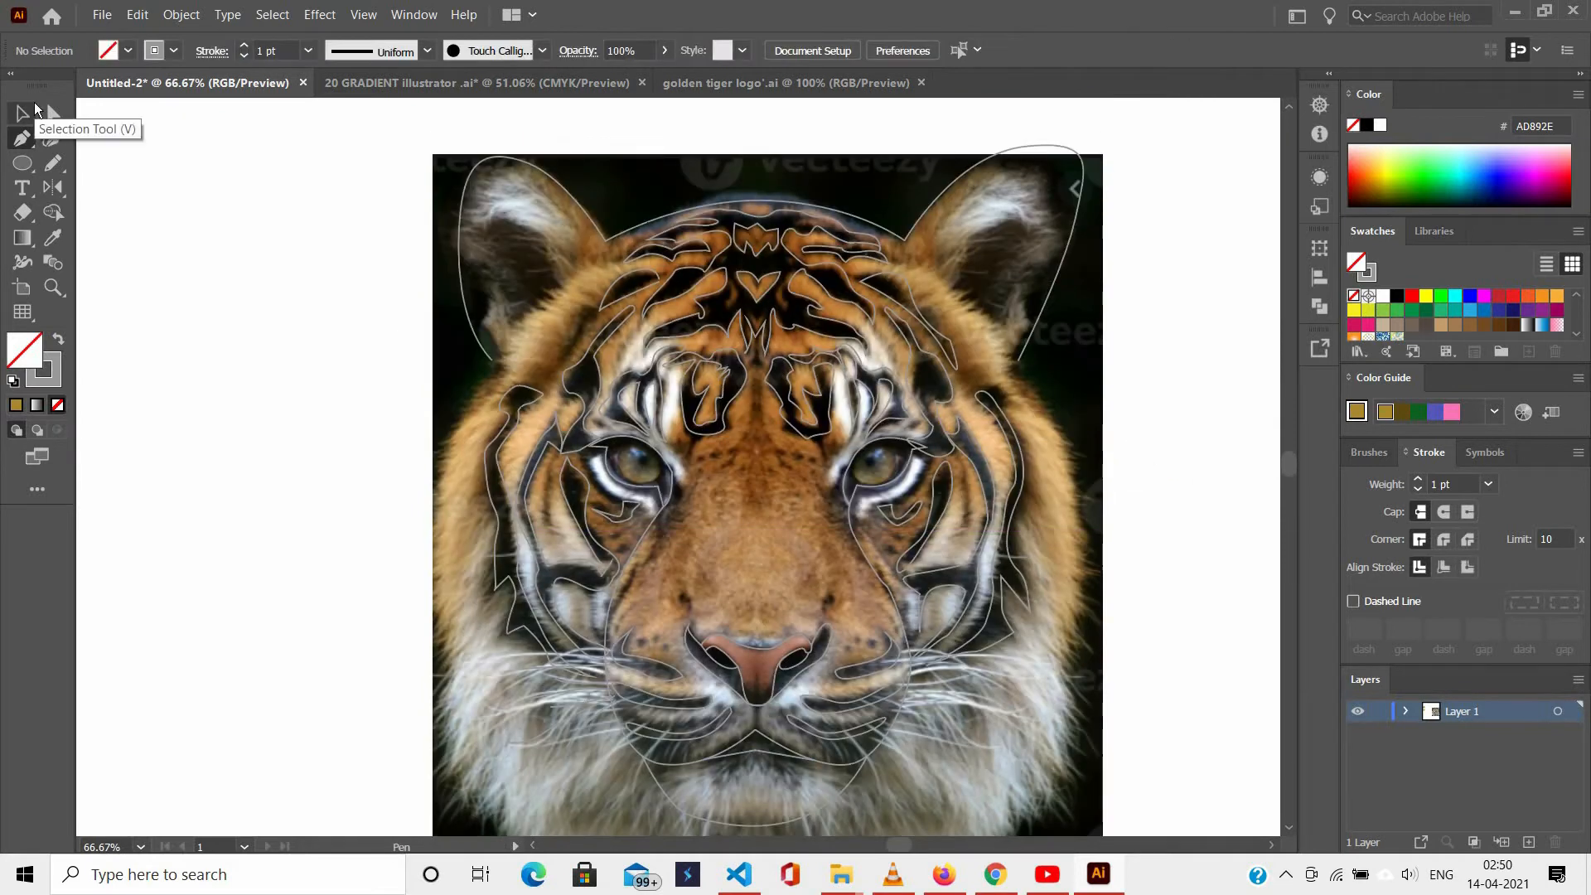
pyautogui.keyDown('ctrl'); pyautogui.click(1083, 157); pyautogui.keyUp('ctrl')
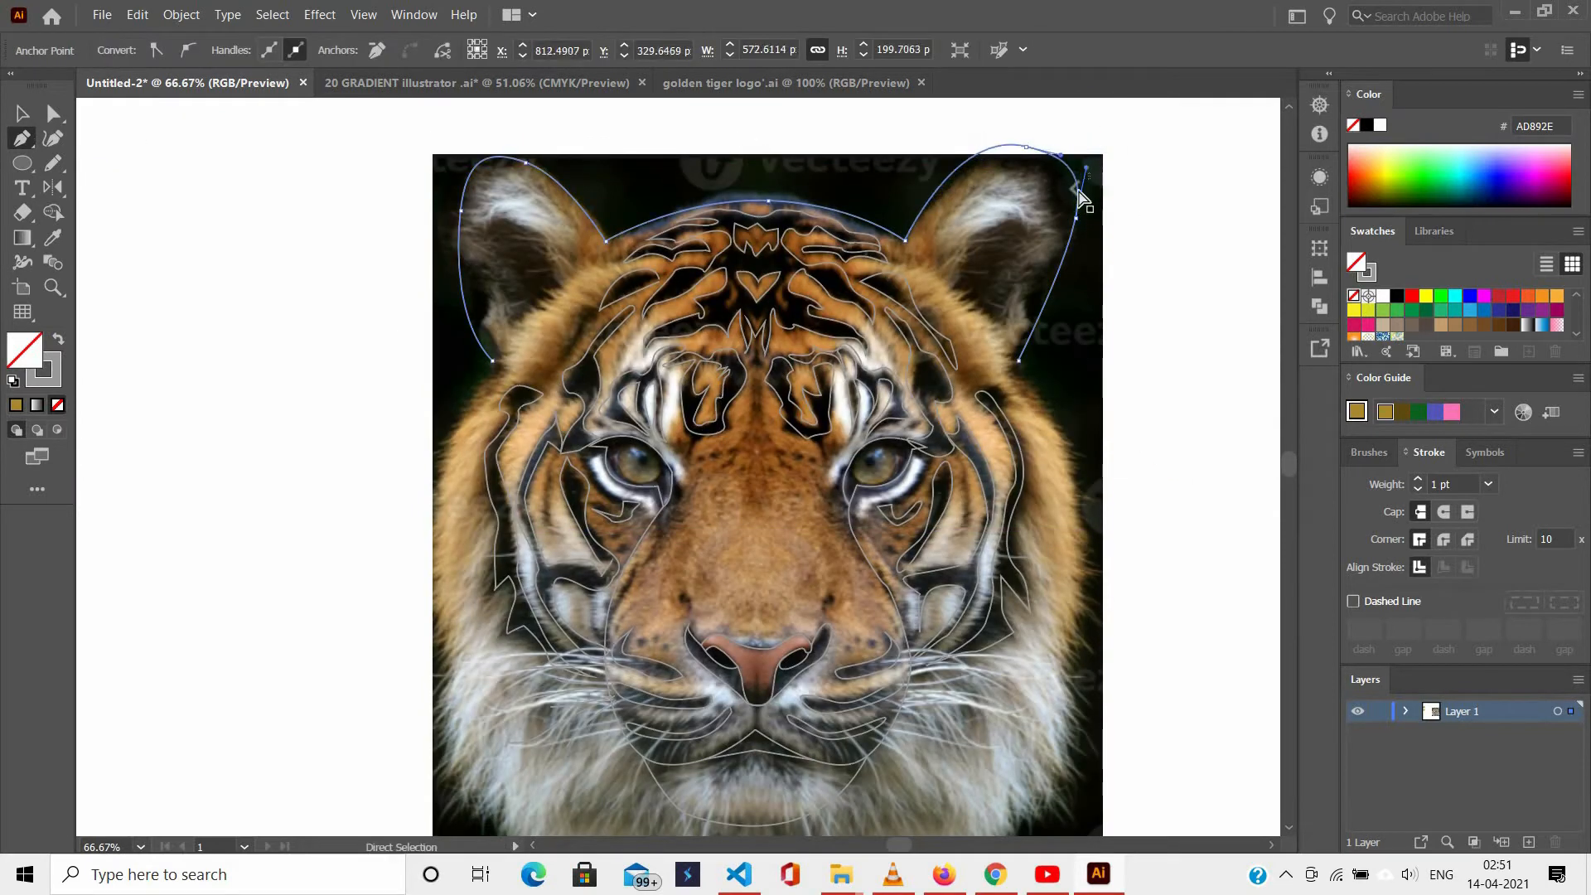
pyautogui.moveTo(1078, 194); pyautogui.dragTo(1073, 201)
pyautogui.moveTo(1026, 146); pyautogui.dragTo(1037, 167)
pyautogui.click(22, 113)
pyautogui.click(295, 148)
# Select the traced paths and inspect the complete tiger line art over the photo.
pyautogui.scroll(-3, 648, 411)
pyautogui.scroll(1, 648, 411)
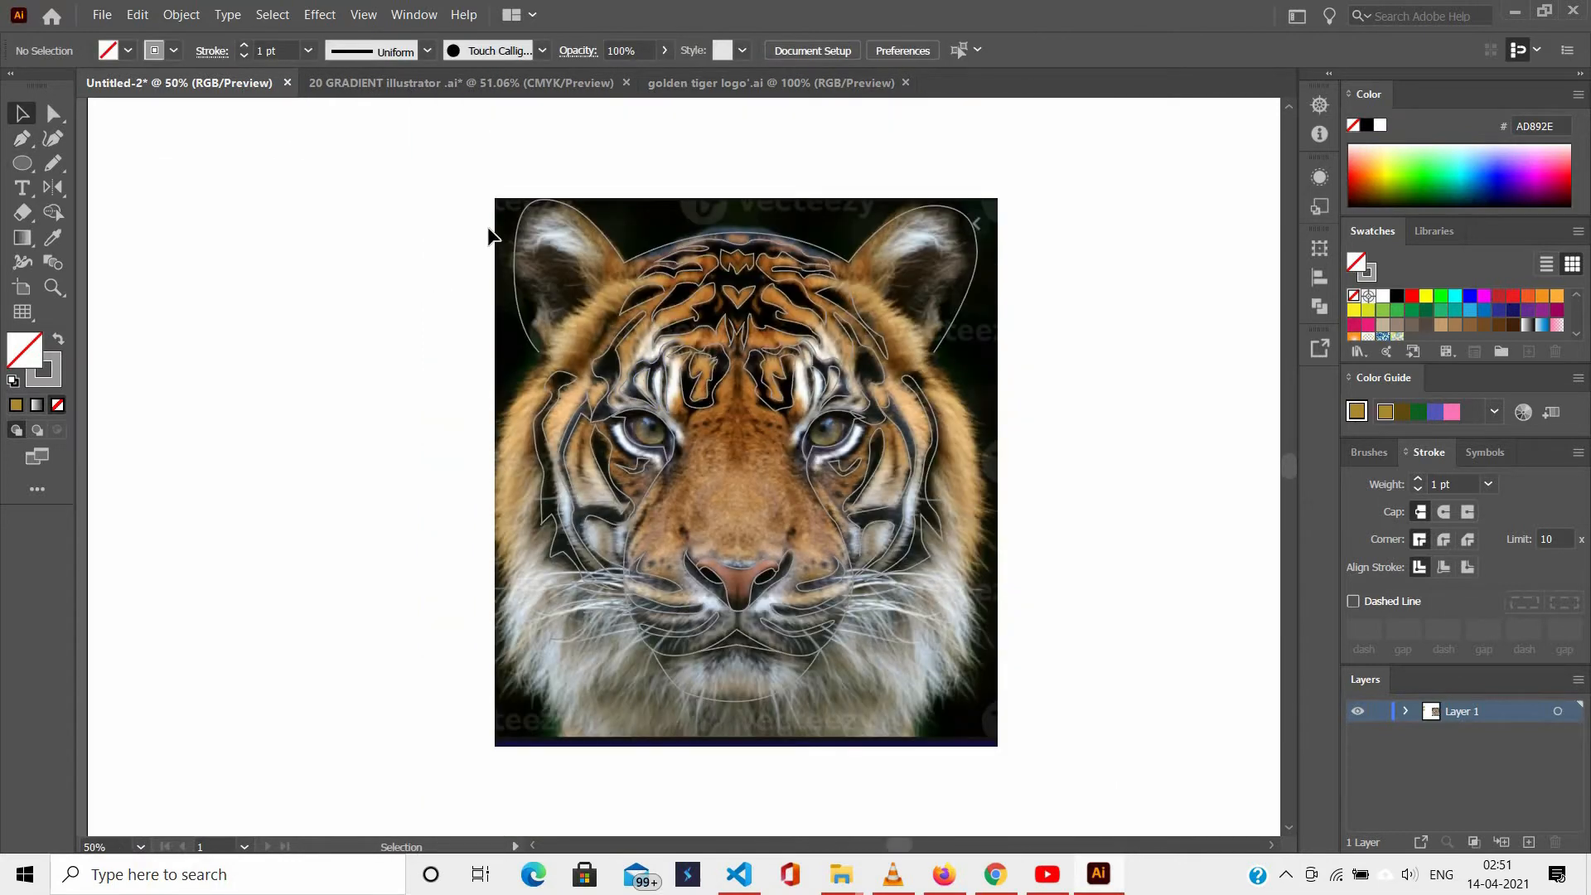
pyautogui.click(921, 468)
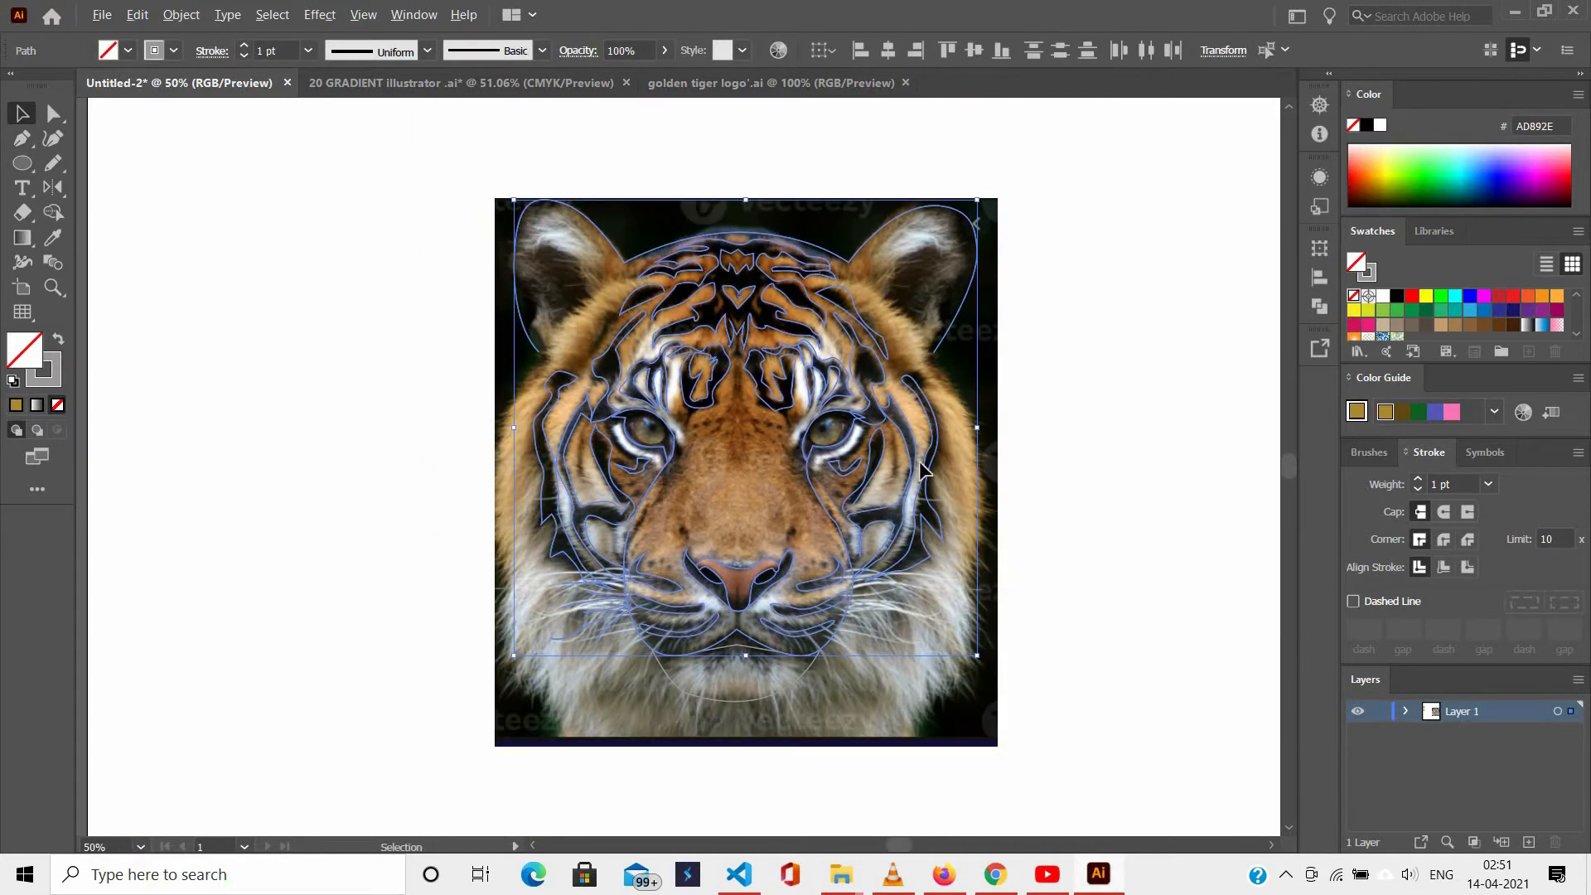
pyautogui.click(384, 197)
pyautogui.moveTo(458, 130); pyautogui.dragTo(1032, 688)
pyautogui.scroll(-1, 863, 520)
pyautogui.click(986, 348)
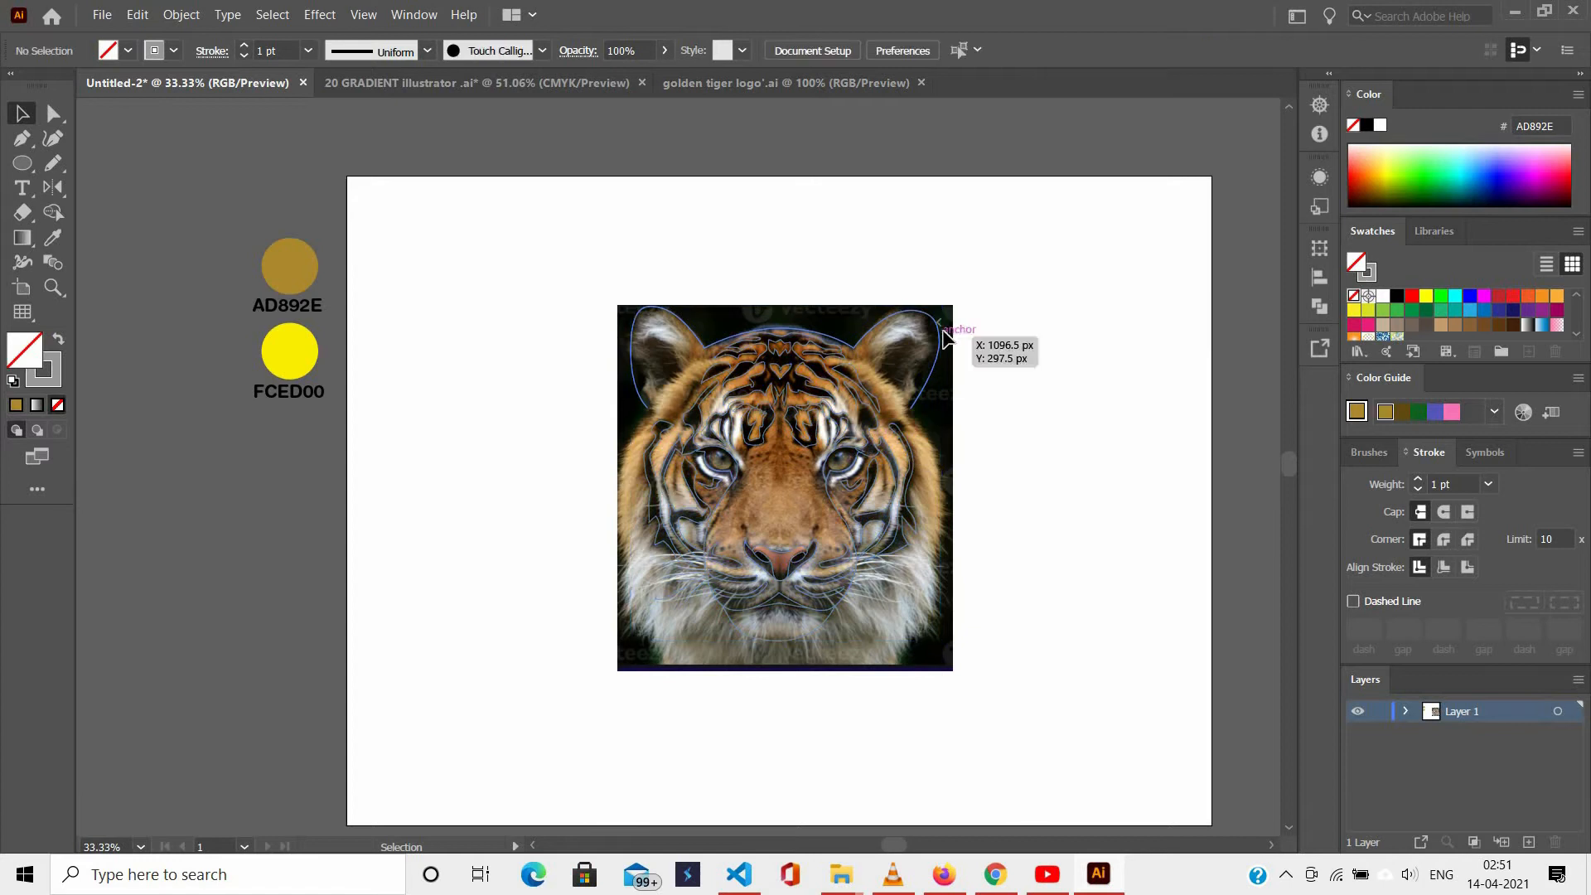
pyautogui.scroll(1, 769, 297)
pyautogui.click(54, 113)
pyautogui.click(732, 375)
pyautogui.click(713, 329)
pyautogui.scroll(-1, 598, 350)
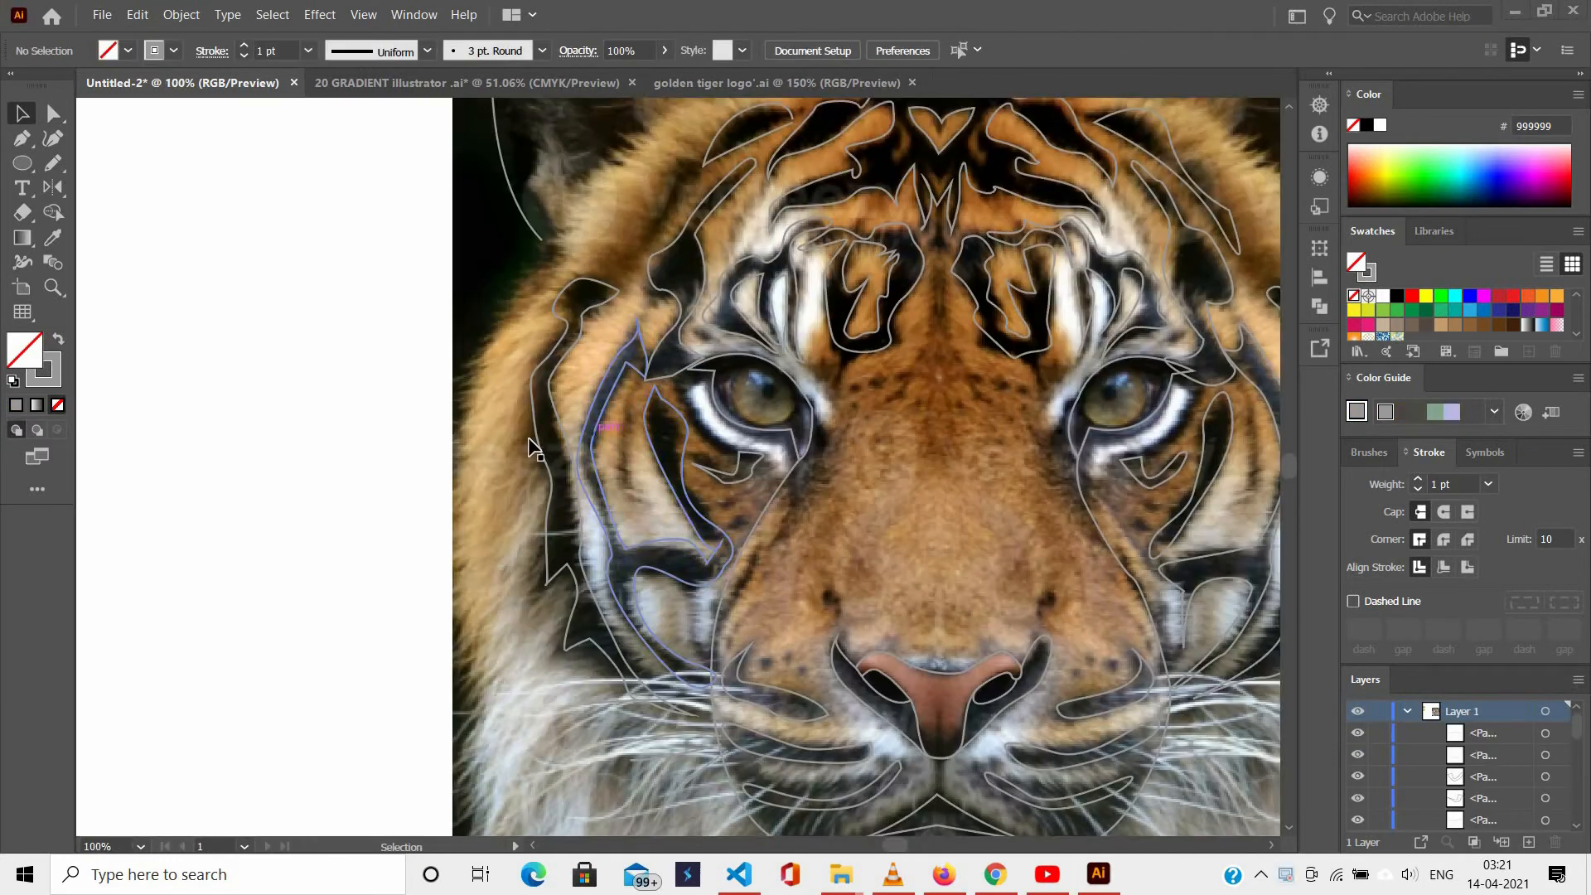
# Trace the inner edge of the outer dark stripe on the left cheek down to the whiskers as an open curve.
pyautogui.scroll(-1, 531, 448)
pyautogui.click(32, 142)
pyautogui.scroll(-1, 580, 373)
pyautogui.click(555, 326)
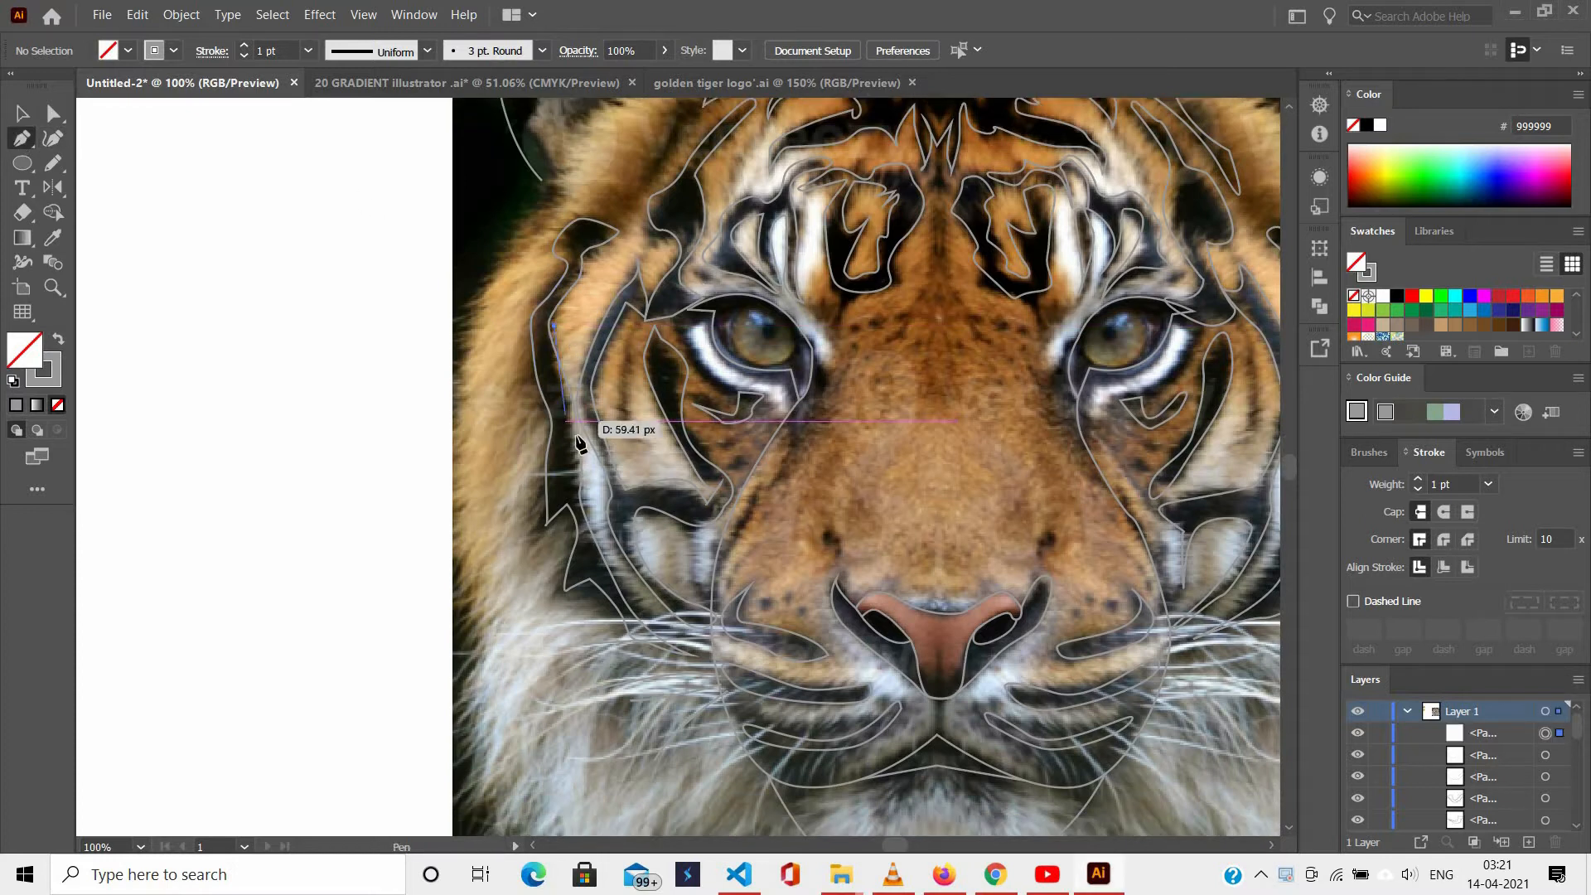
pyautogui.moveTo(580, 461); pyautogui.dragTo(590, 514)
pyautogui.scroll(2, 648, 616)
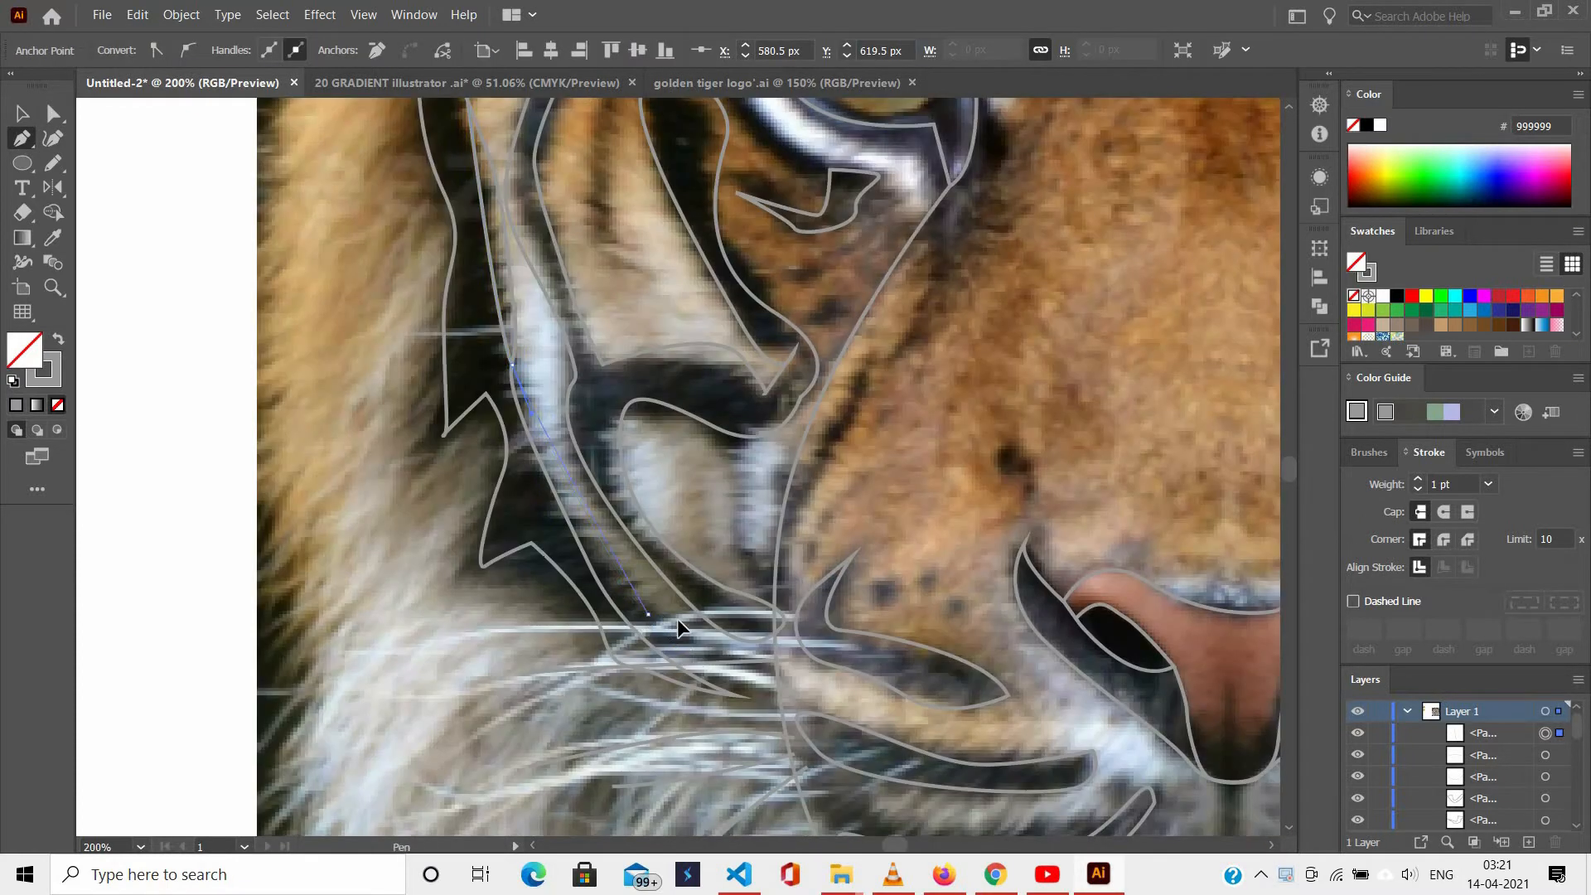
pyautogui.moveTo(780, 701); pyautogui.dragTo(982, 771)
pyautogui.scroll(-3, 862, 670)
pyautogui.hscroll(3, 933, 673)
pyautogui.keyDown('ctrl'); pyautogui.click(1136, 455); pyautogui.keyUp('ctrl')
pyautogui.scroll(-1, 1127, 435)
pyautogui.scroll(1, 1126, 434)
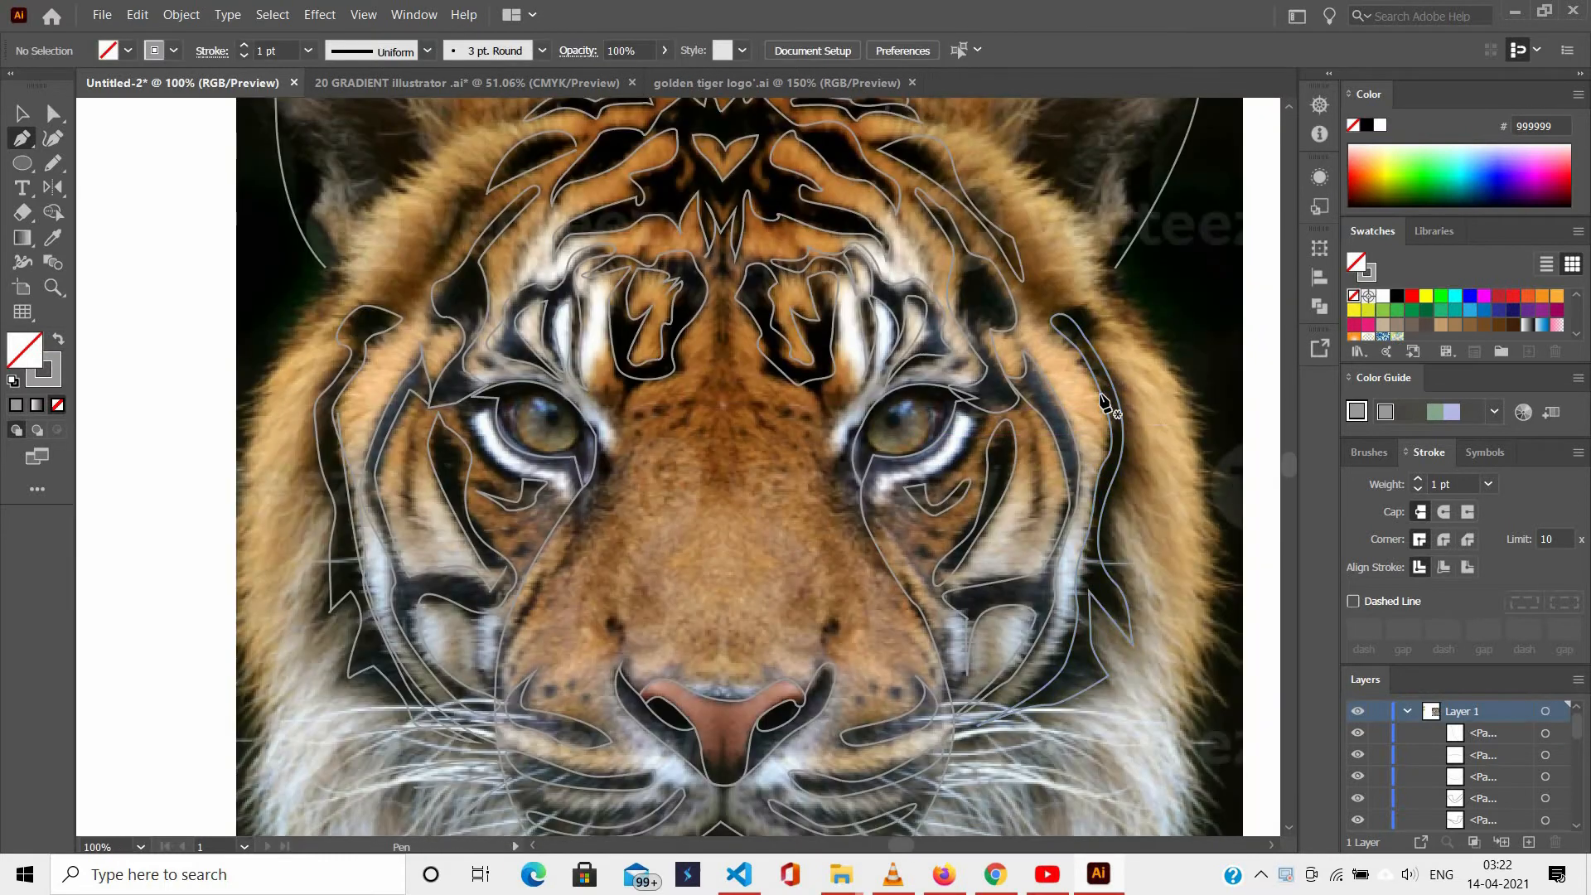
pyautogui.click(1100, 397)
pyautogui.hotkey('ctrl', 'z')
pyautogui.keyDown('ctrl'); pyautogui.click(1109, 488); pyautogui.keyUp('ctrl')
pyautogui.keyDown('ctrl'); pyautogui.click(1099, 398); pyautogui.keyUp('ctrl')
pyautogui.keyDown('ctrl'); pyautogui.click(1085, 332); pyautogui.keyUp('ctrl')
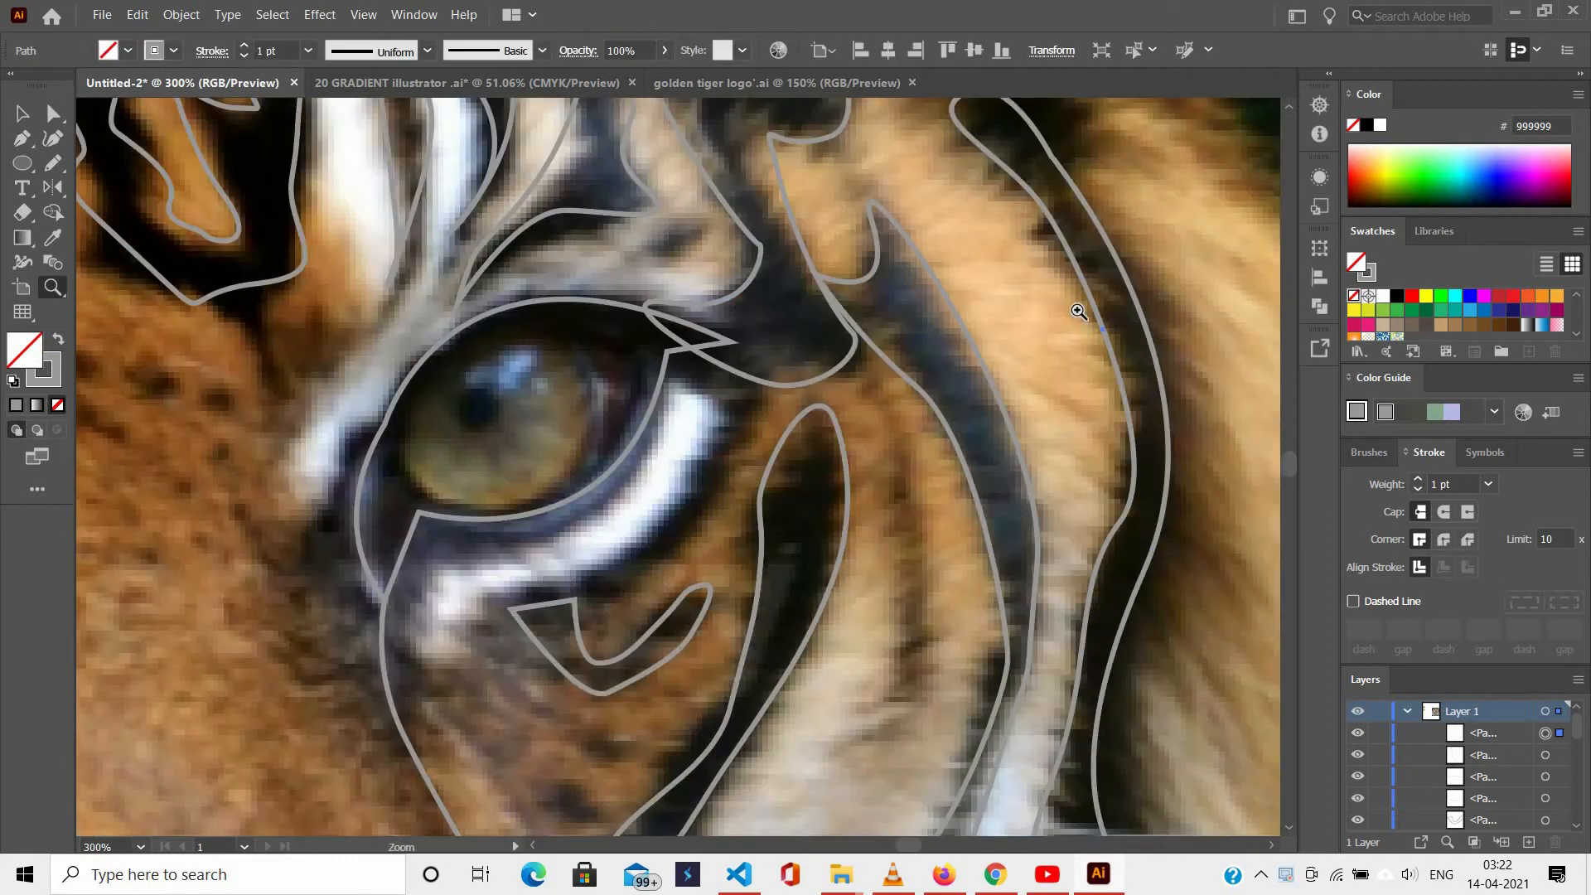
# Trace the inner edge of the outer dark stripe on the right cheek down to the muzzle as an open curve.
pyautogui.click(1103, 332)
pyautogui.click(1119, 377)
pyautogui.moveTo(1105, 547); pyautogui.dragTo(1090, 580)
pyautogui.scroll(-1, 1086, 593)
pyautogui.moveTo(1067, 641); pyautogui.dragTo(984, 721)
pyautogui.scroll(-1, 1046, 676)
pyautogui.scroll(-1, 999, 692)
pyautogui.scroll(-1, 827, 709)
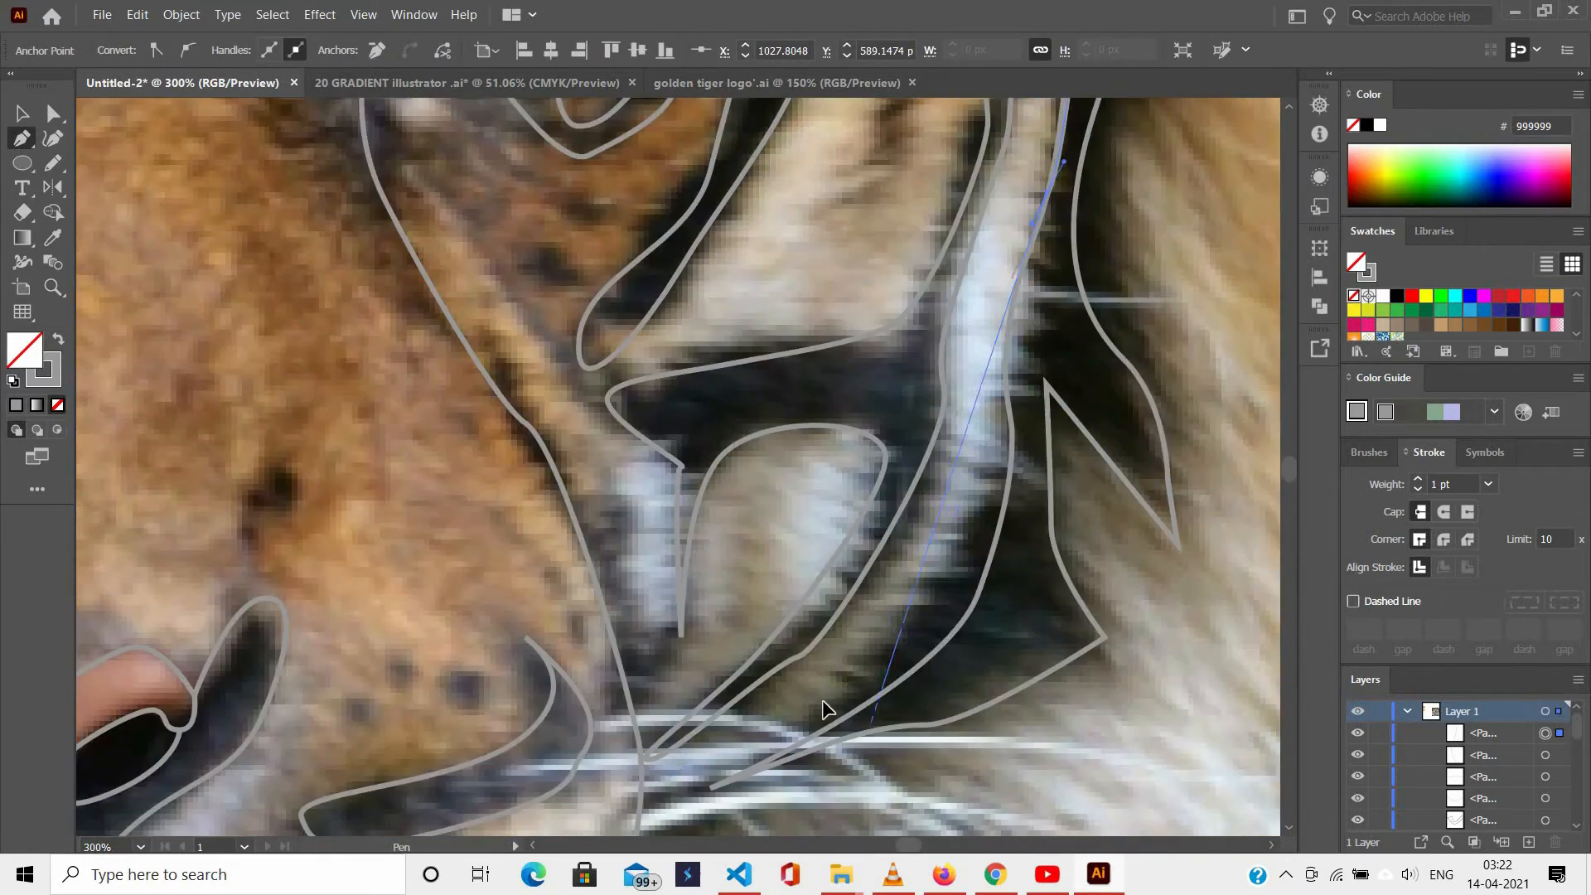
pyautogui.moveTo(665, 786); pyautogui.dragTo(662, 796)
pyautogui.click(645, 785)
pyautogui.scroll(-4, 770, 737)
pyautogui.keyDown('ctrl'); pyautogui.click(998, 655); pyautogui.keyUp('ctrl')
# Add more curved whiskers from the upper part of the muzzle's left edge as open paths.
pyautogui.scroll(-1, 953, 646)
pyautogui.hscroll(-1, 498, 605)
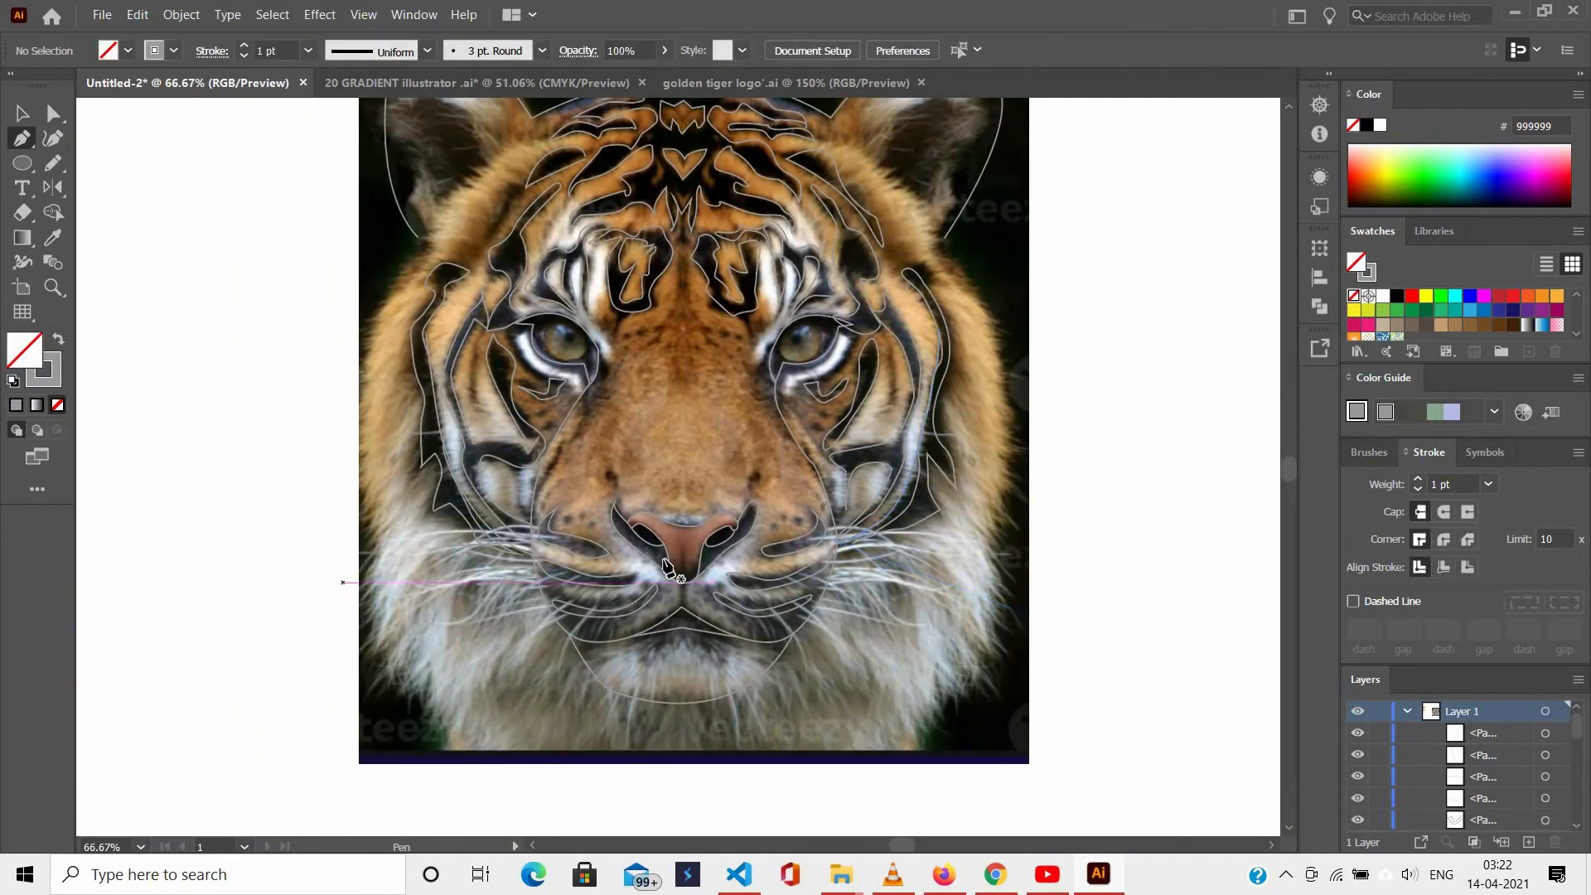
pyautogui.scroll(2, 357, 576)
pyautogui.click(745, 504)
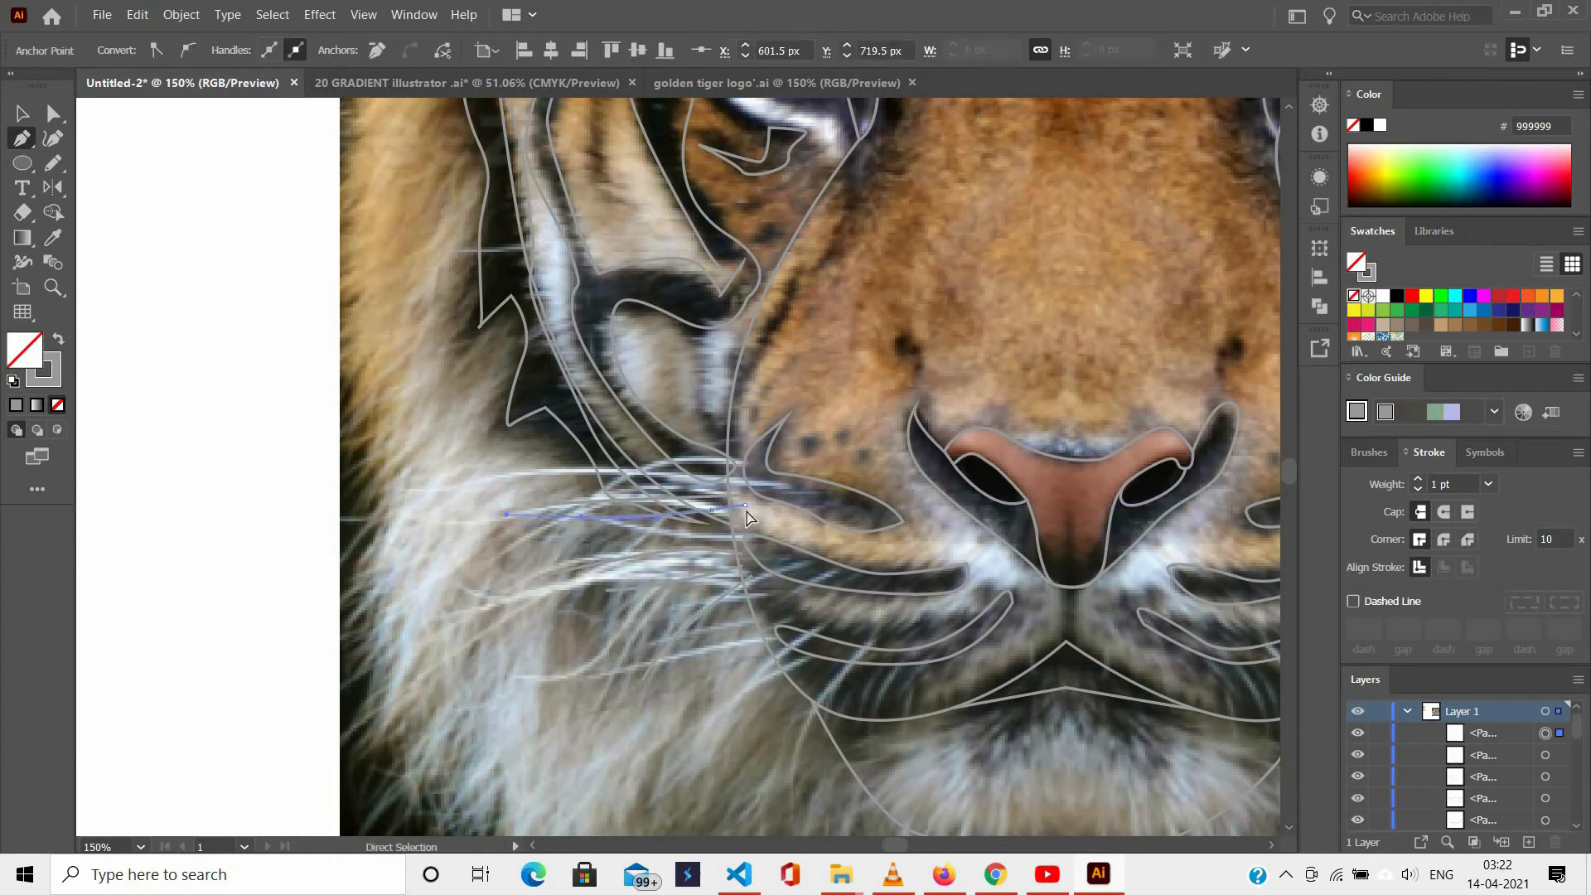
pyautogui.moveTo(578, 588); pyautogui.dragTo(528, 588)
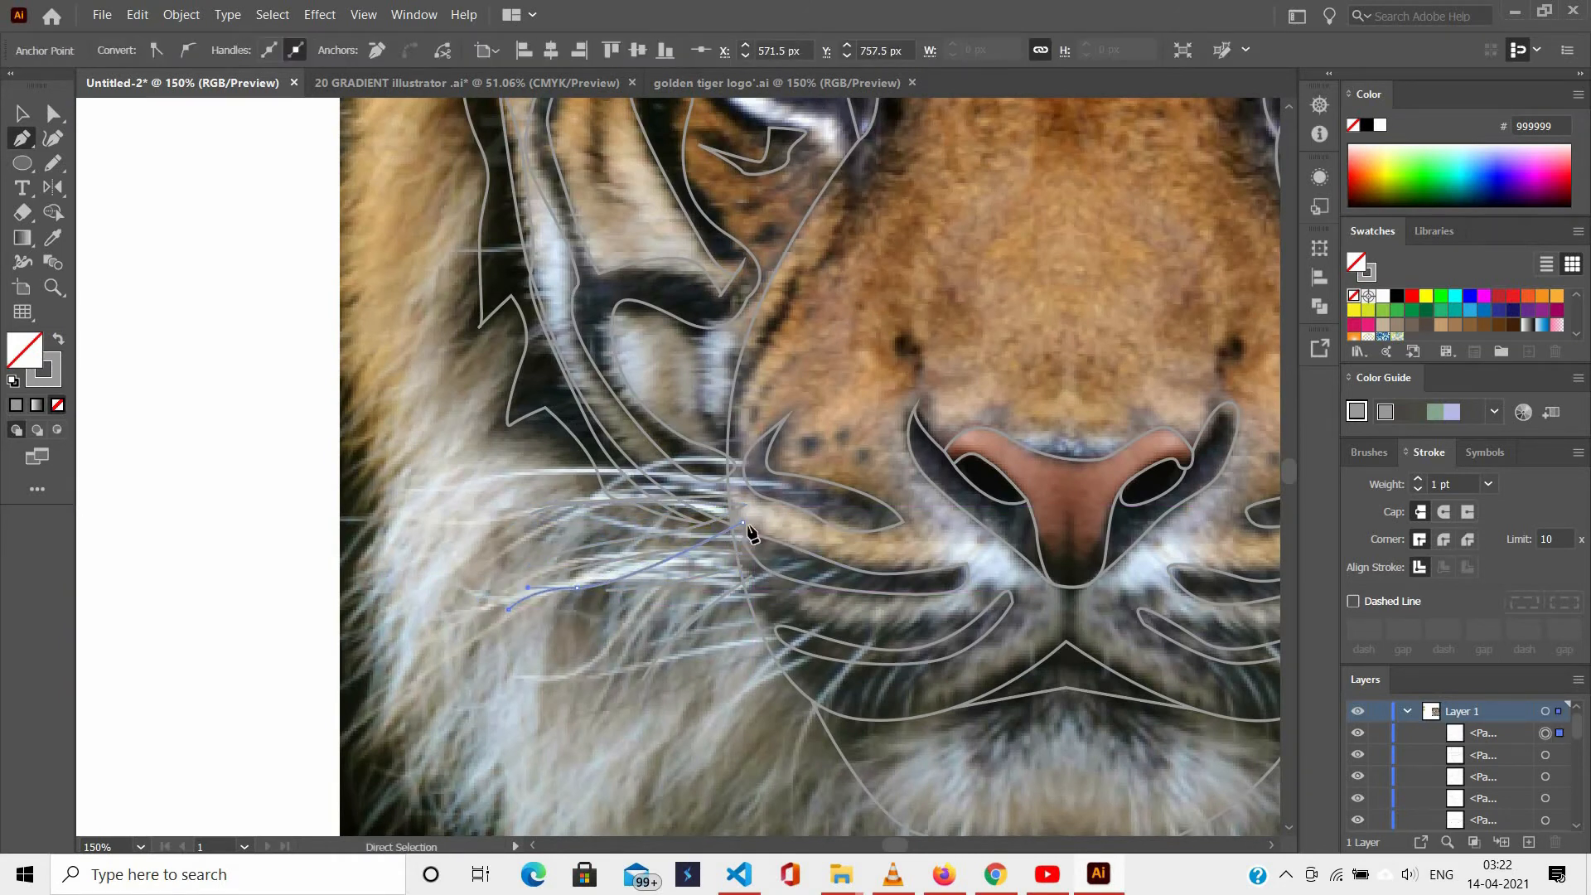
pyautogui.click(744, 522)
pyautogui.keyDown('ctrl'); pyautogui.click(638, 610); pyautogui.keyUp('ctrl')
# Add further whiskers from the lower part of the muzzle's left edge, deselecting each finished path.
pyautogui.moveTo(574, 600)
pyautogui.mouseDown()
pyautogui.moveTo(521, 612)
pyautogui.moveTo(514, 634)
pyautogui.mouseUp()
pyautogui.click(750, 572)
pyautogui.keyDown('ctrl'); pyautogui.click(625, 667); pyautogui.keyUp('ctrl')
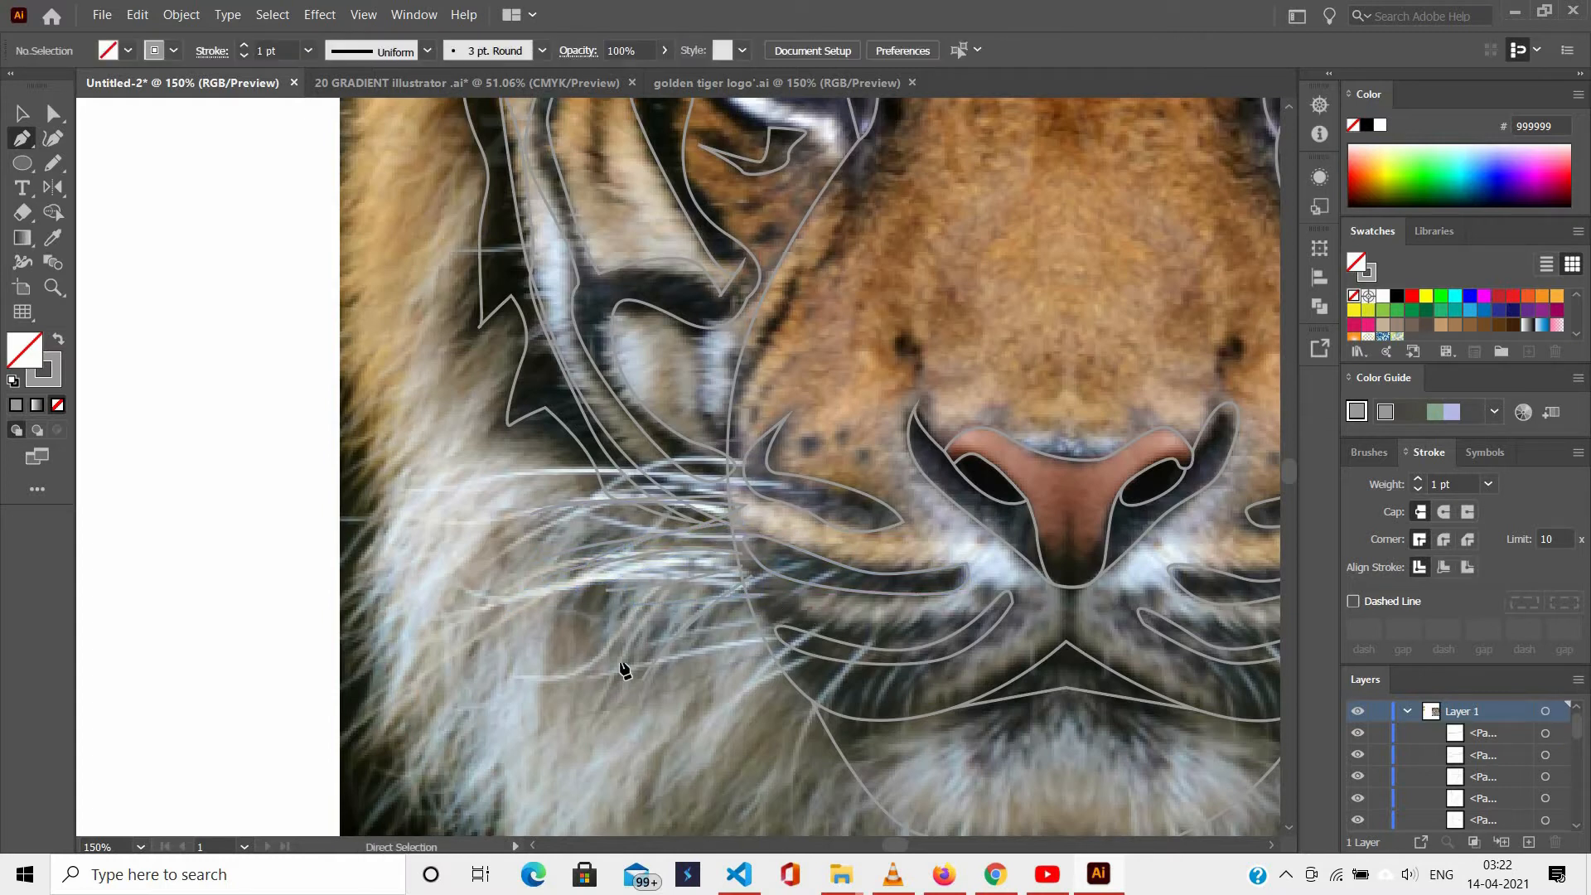
pyautogui.click(782, 605)
pyautogui.moveTo(576, 680)
pyautogui.mouseDown()
pyautogui.moveTo(508, 663)
pyautogui.moveTo(521, 634)
pyautogui.mouseUp()
pyautogui.keyDown('ctrl'); pyautogui.click(677, 718); pyautogui.keyUp('ctrl')
pyautogui.click(768, 604)
pyautogui.keyDown('ctrl'); pyautogui.click(697, 647); pyautogui.keyUp('ctrl')
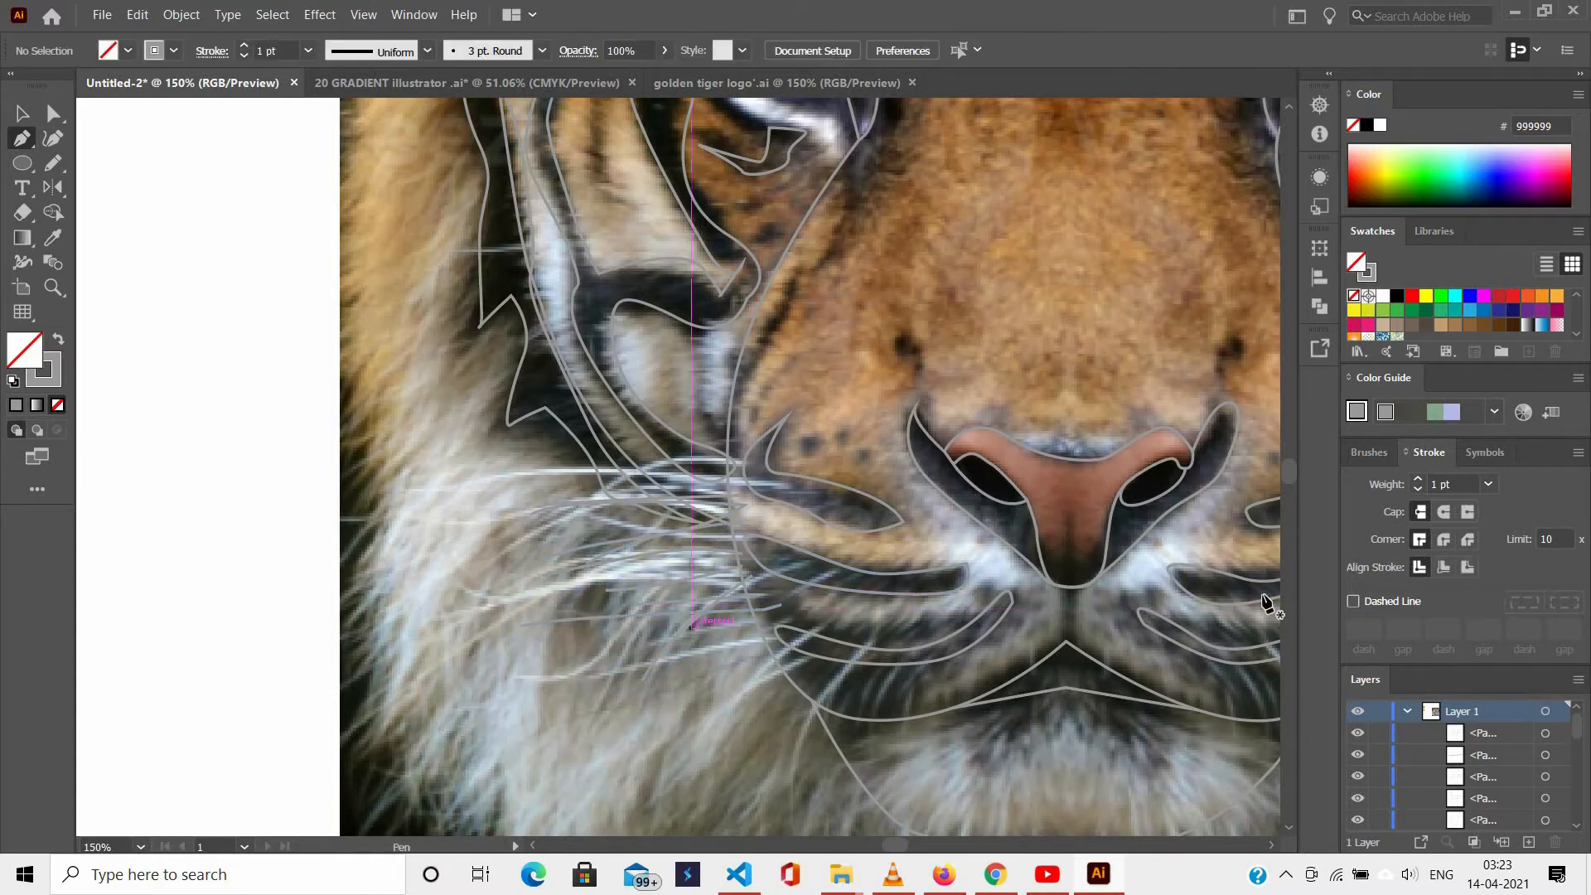
# Switch Layer 1 to outline view to check the line art without the photo.
pyautogui.hotkey('ctrl', '-')
pyautogui.click(1360, 712)
pyautogui.click(1359, 712)
pyautogui.keyDown('ctrl'); pyautogui.click(1358, 712); pyautogui.keyUp('ctrl')
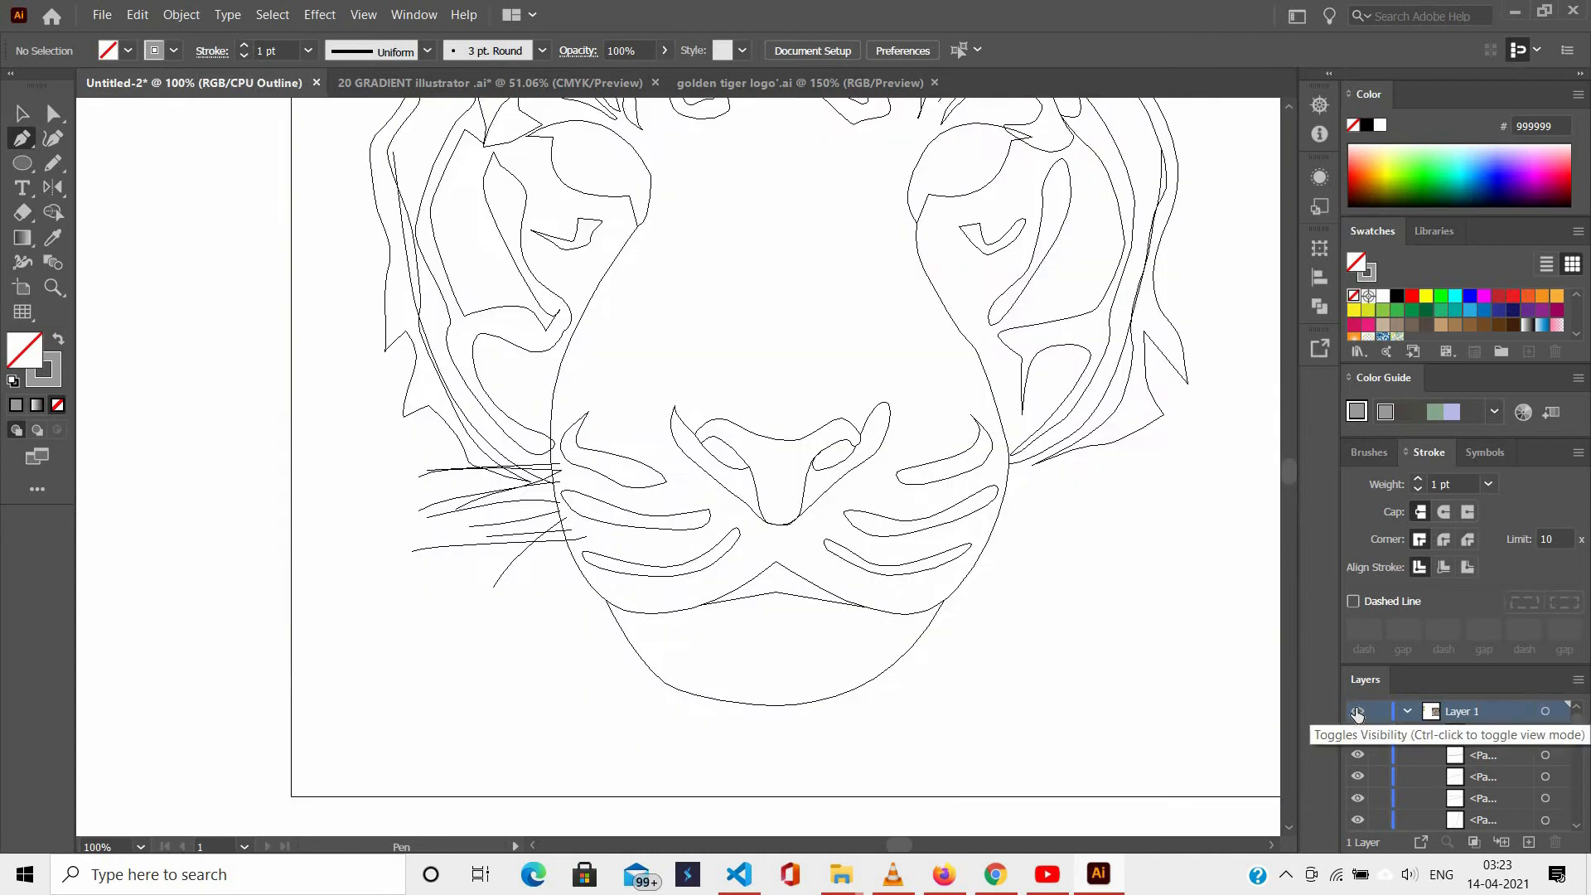
# Return Layer 1 to preview mode, unlock the tiger photo and delete it.
pyautogui.keyDown('ctrl'); pyautogui.click(1358, 712); pyautogui.keyUp('ctrl')
pyautogui.hotkey('ctrl', '-')
pyautogui.hotkey('ctrl', '-')
pyautogui.click(220, 15)
pyautogui.moveTo(188, 15)
pyautogui.click(253, 164)
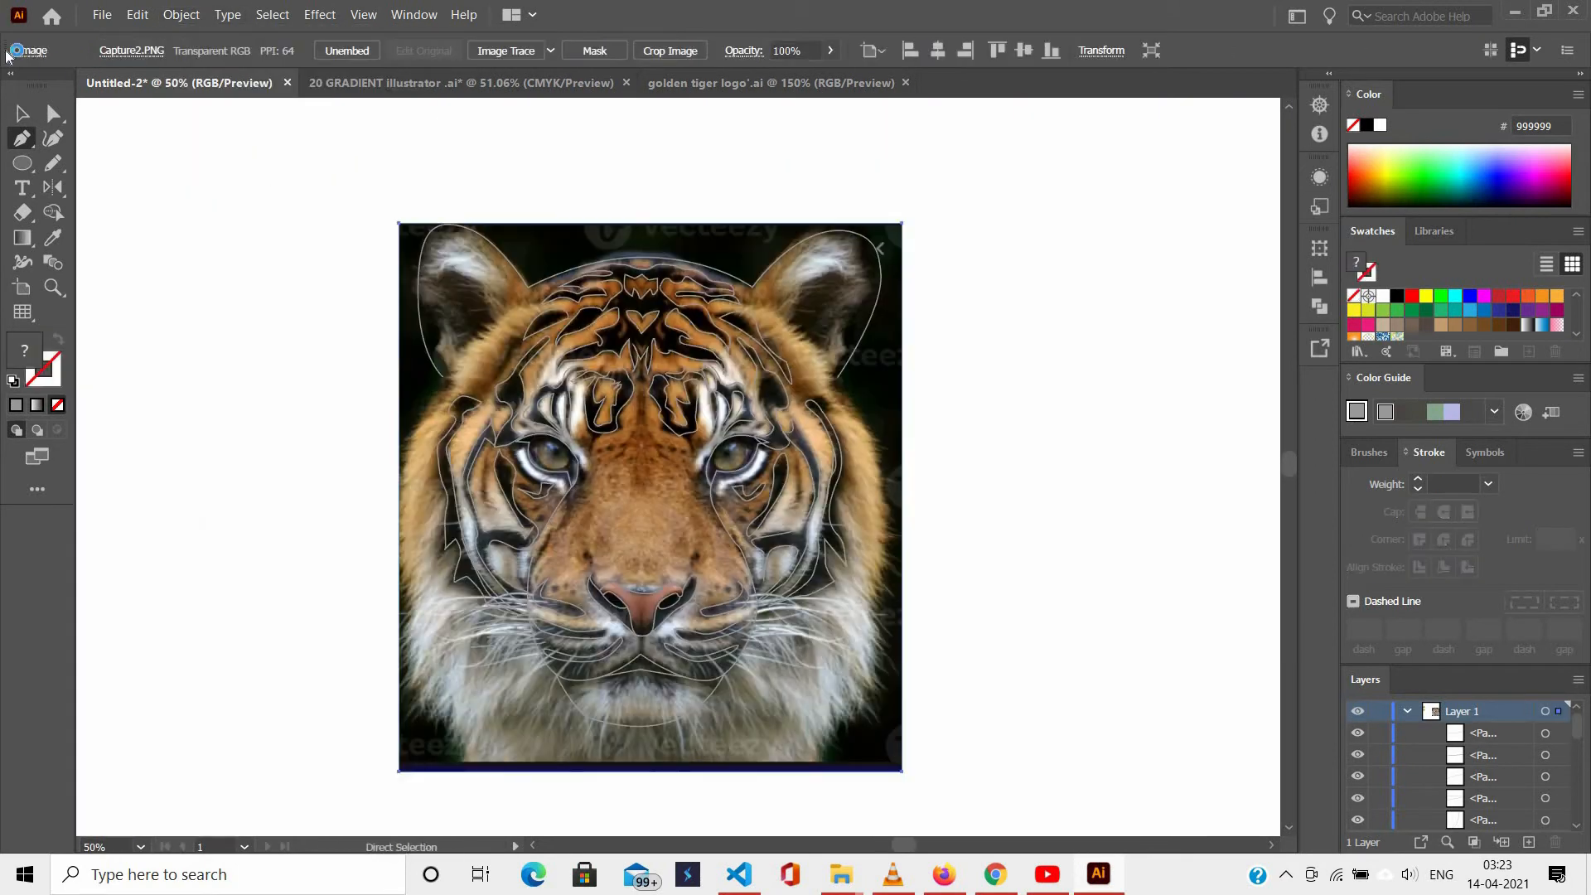
pyautogui.press('Delete')
pyautogui.hotkey('ctrl', '+')
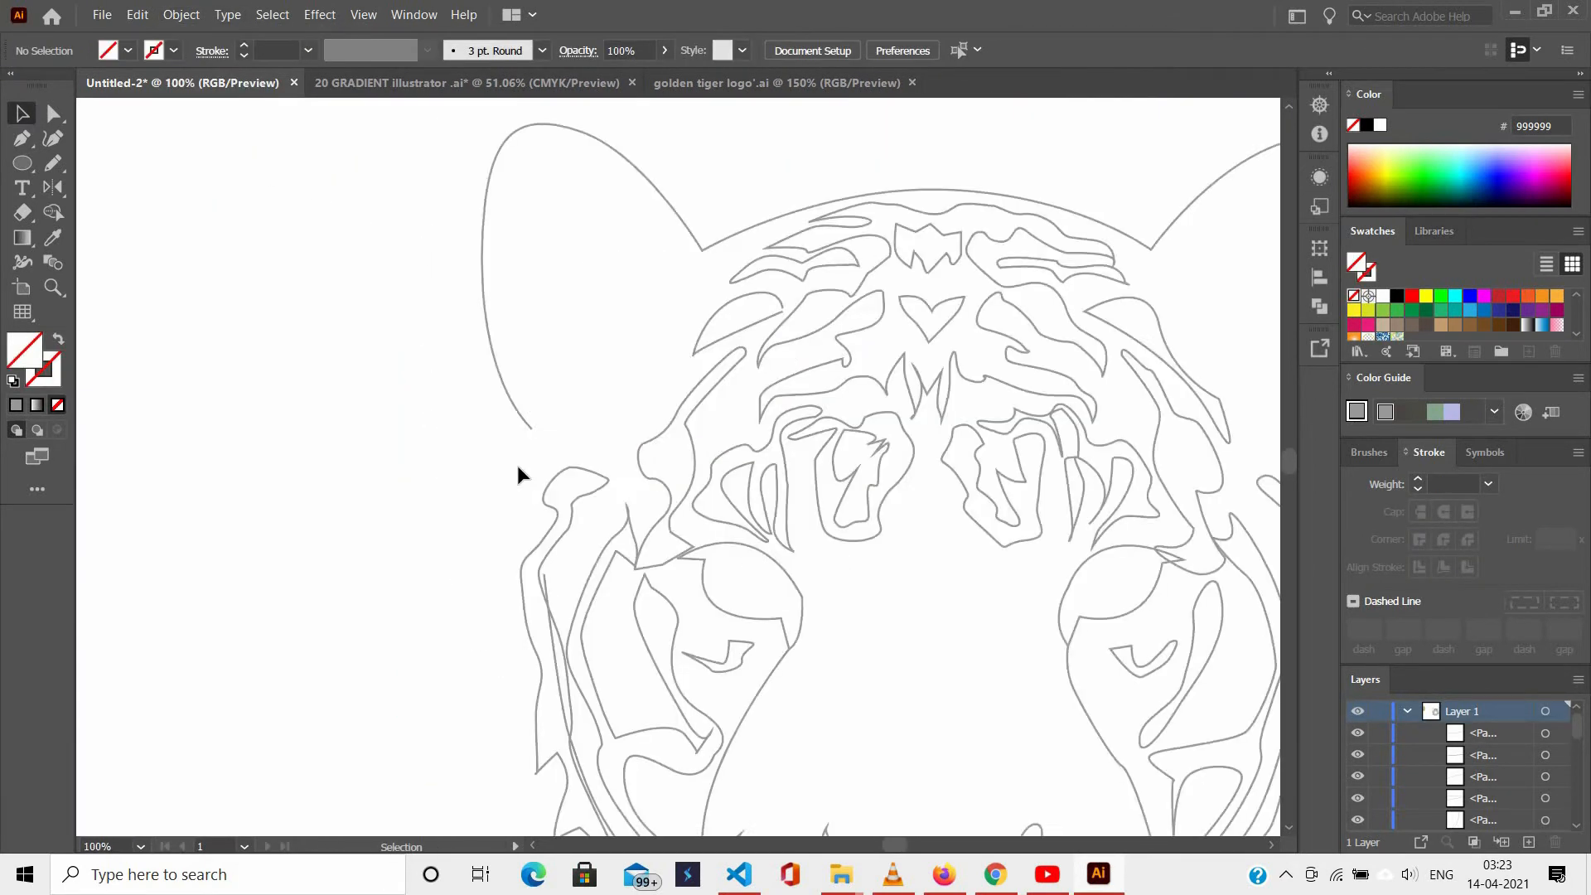
# Reposition the upper whiskers beside the muzzle's left edge so they are spaced more evenly.
pyautogui.scroll(-5, 572, 507)
pyautogui.scroll(3, 651, 587)
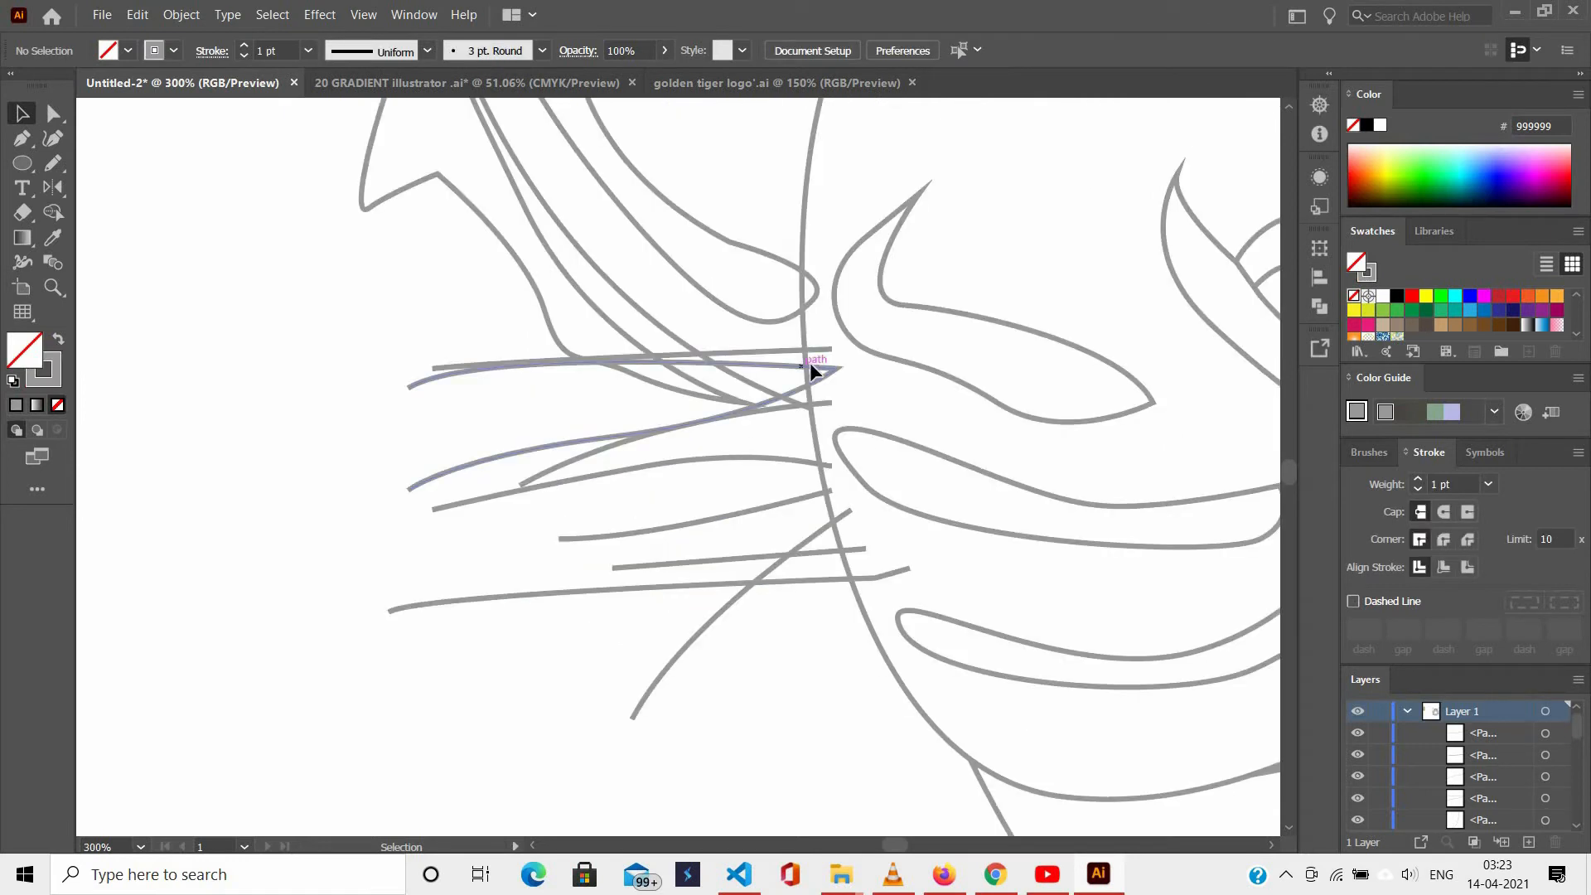
pyautogui.click(730, 437)
pyautogui.moveTo(612, 450); pyautogui.dragTo(580, 471)
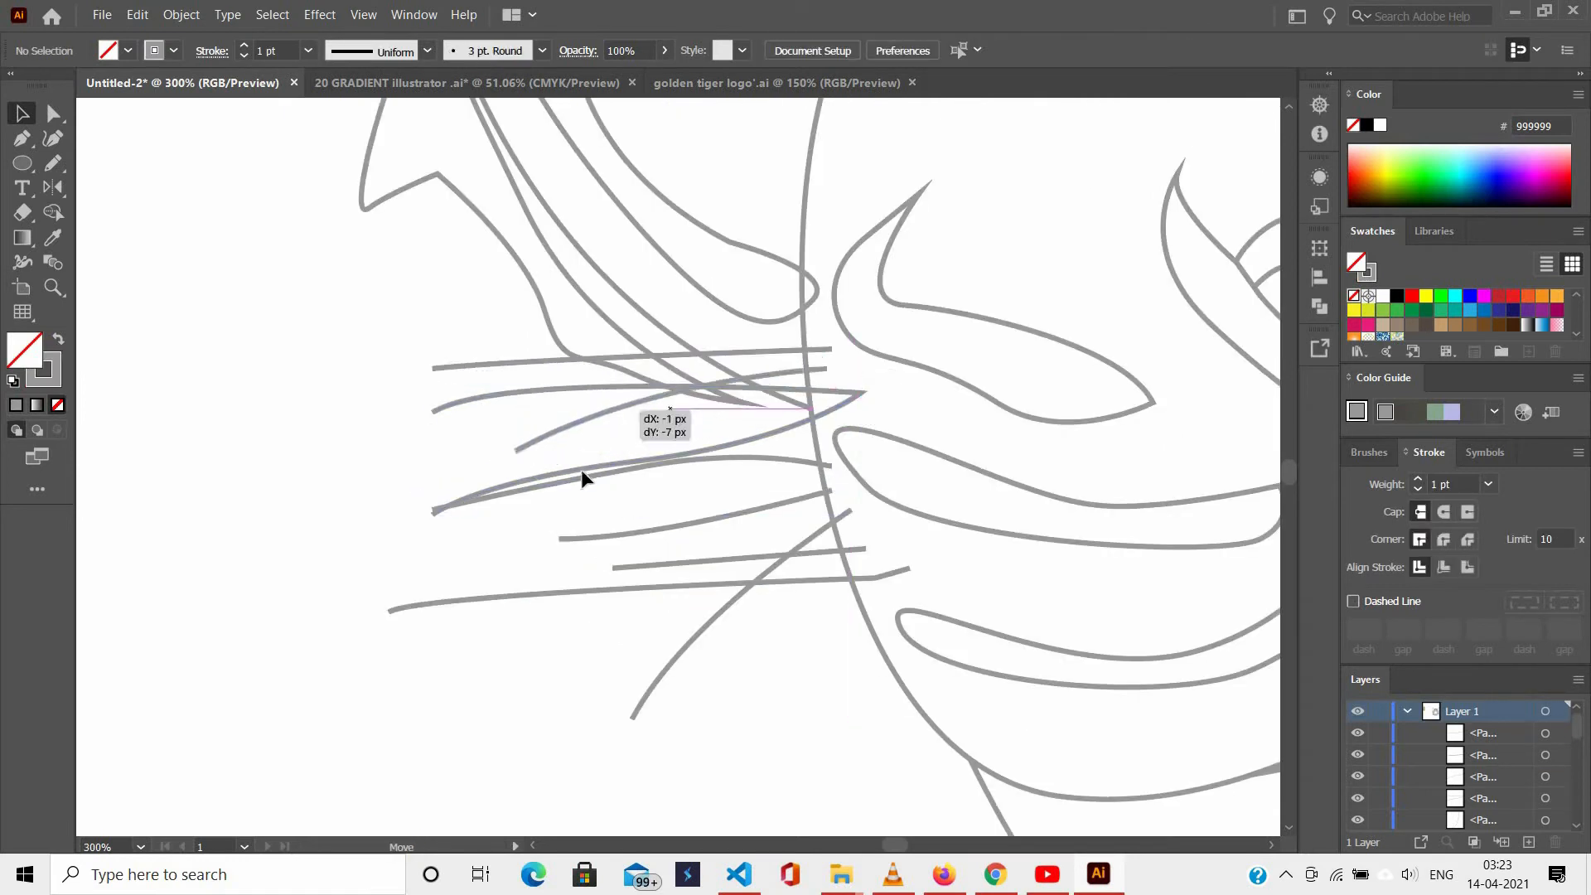
pyautogui.click(620, 487)
pyautogui.scroll(-3, 668, 599)
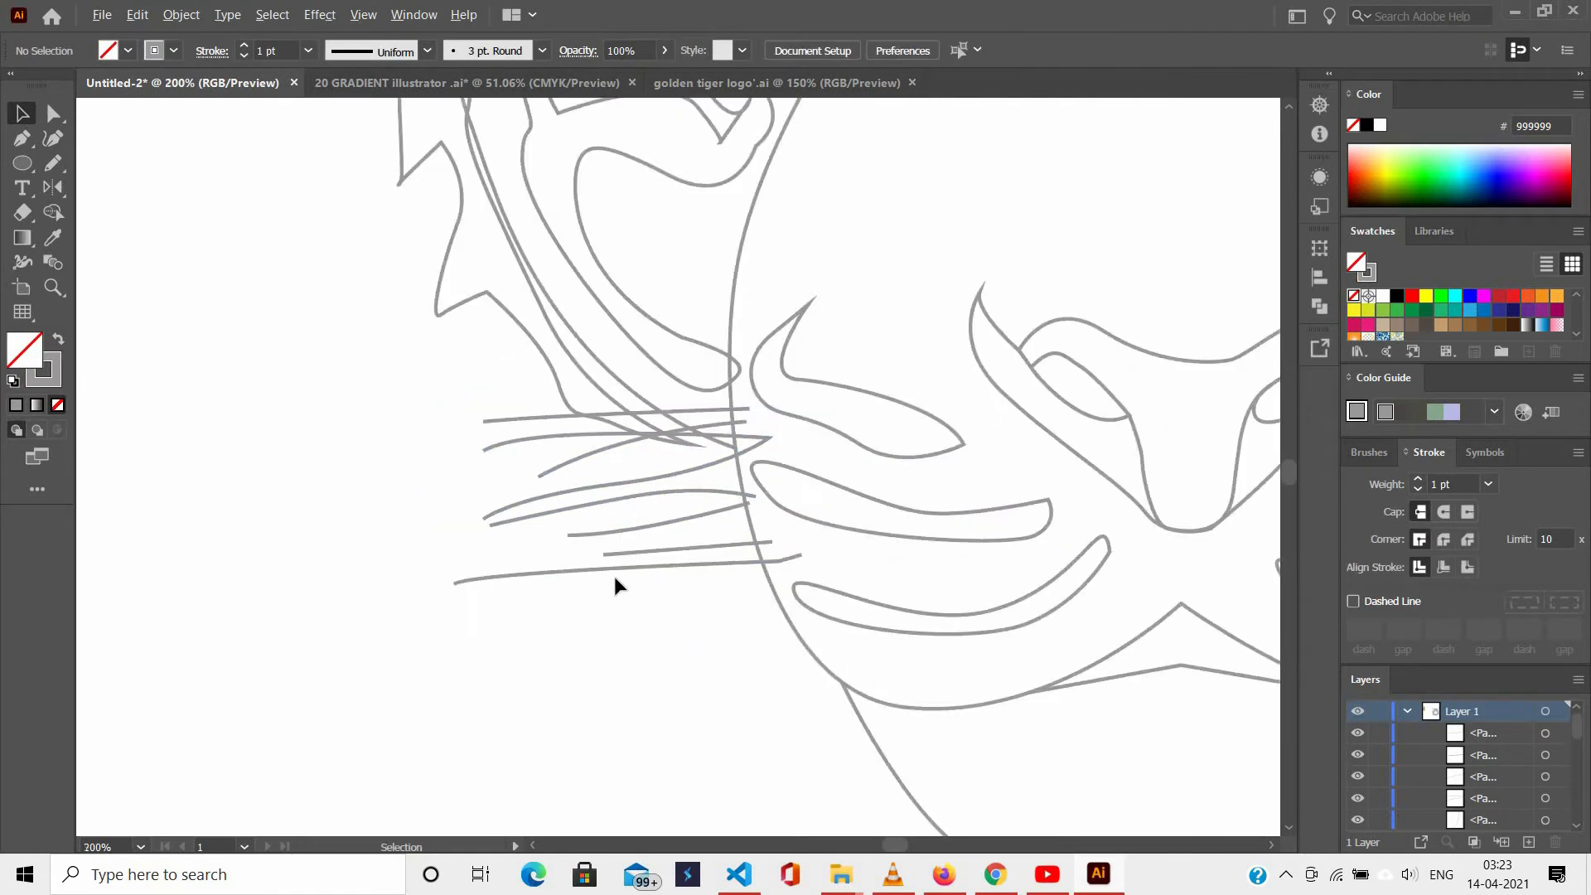
pyautogui.click(620, 518)
pyautogui.scroll(-1, 550, 415)
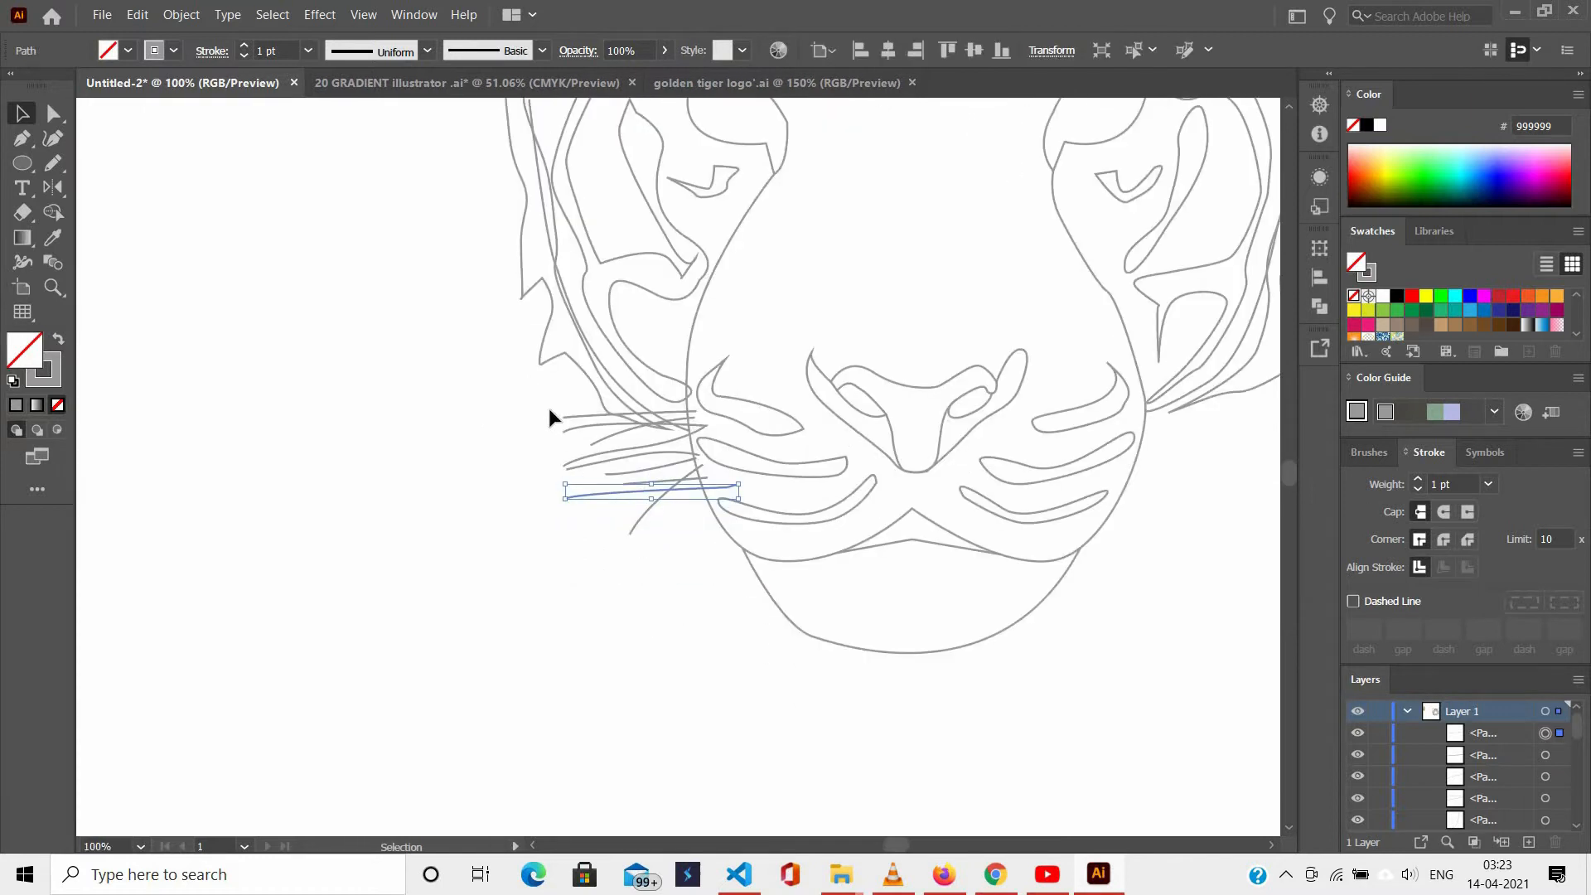
# Duplicate the left whiskers to an empty area at the lower left and delete the steep diagonal whisker beside the muzzle.
pyautogui.moveTo(643, 549); pyautogui.dragTo(644, 549)
pyautogui.scroll(-3, 643, 549)
pyautogui.scroll(4, 622, 676)
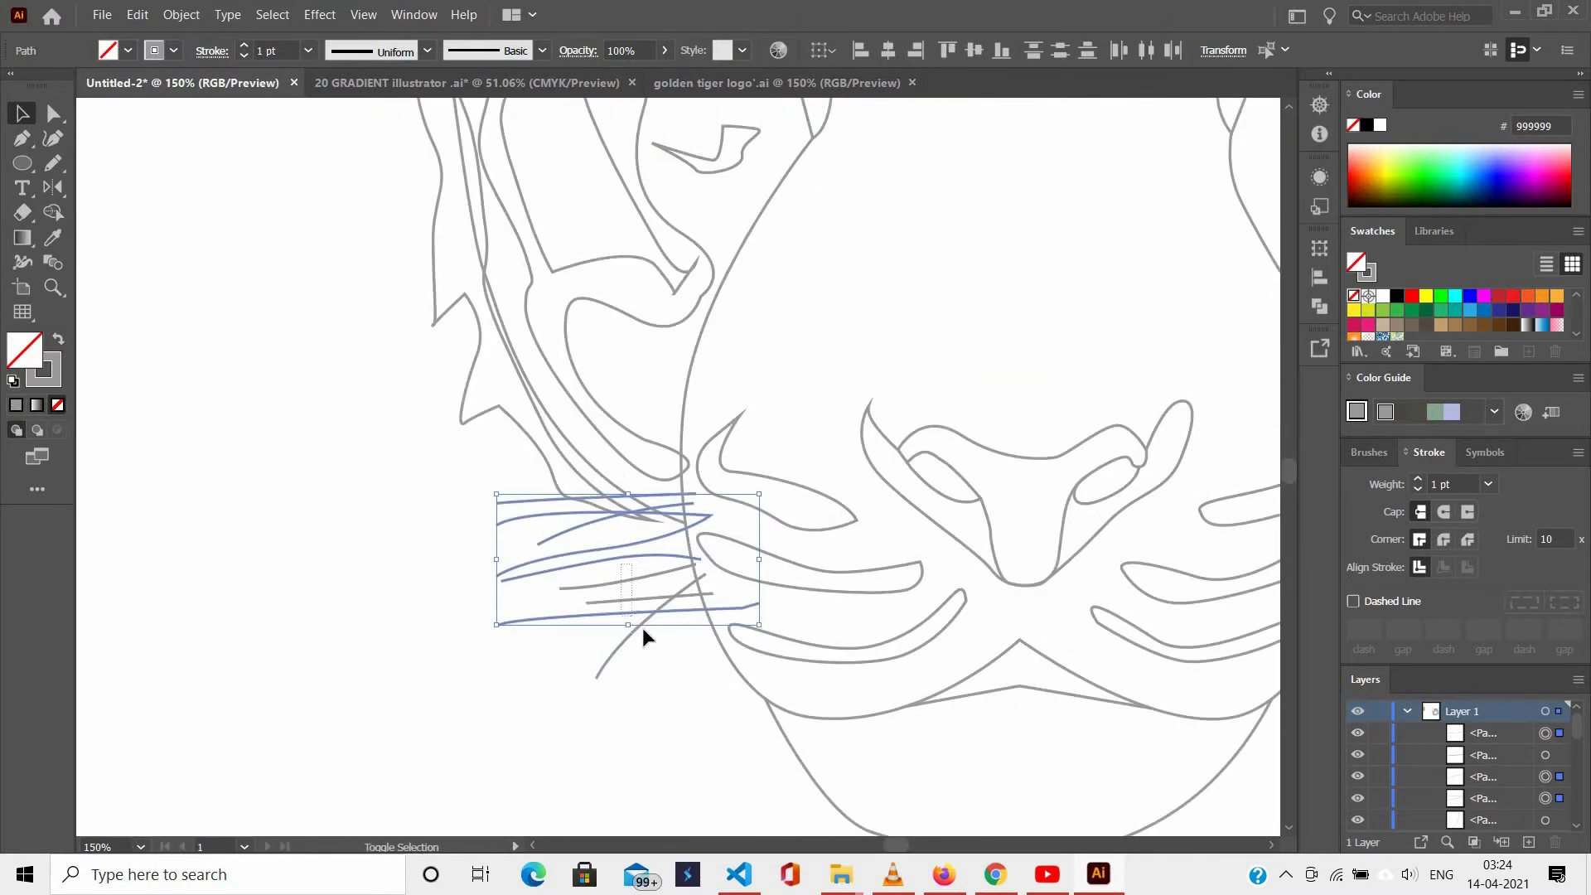
pyautogui.scroll(-2, 639, 632)
pyautogui.moveTo(639, 633); pyautogui.dragTo(293, 744)
pyautogui.scroll(-3, 642, 527)
pyautogui.click(637, 516)
pyautogui.press('Delete')
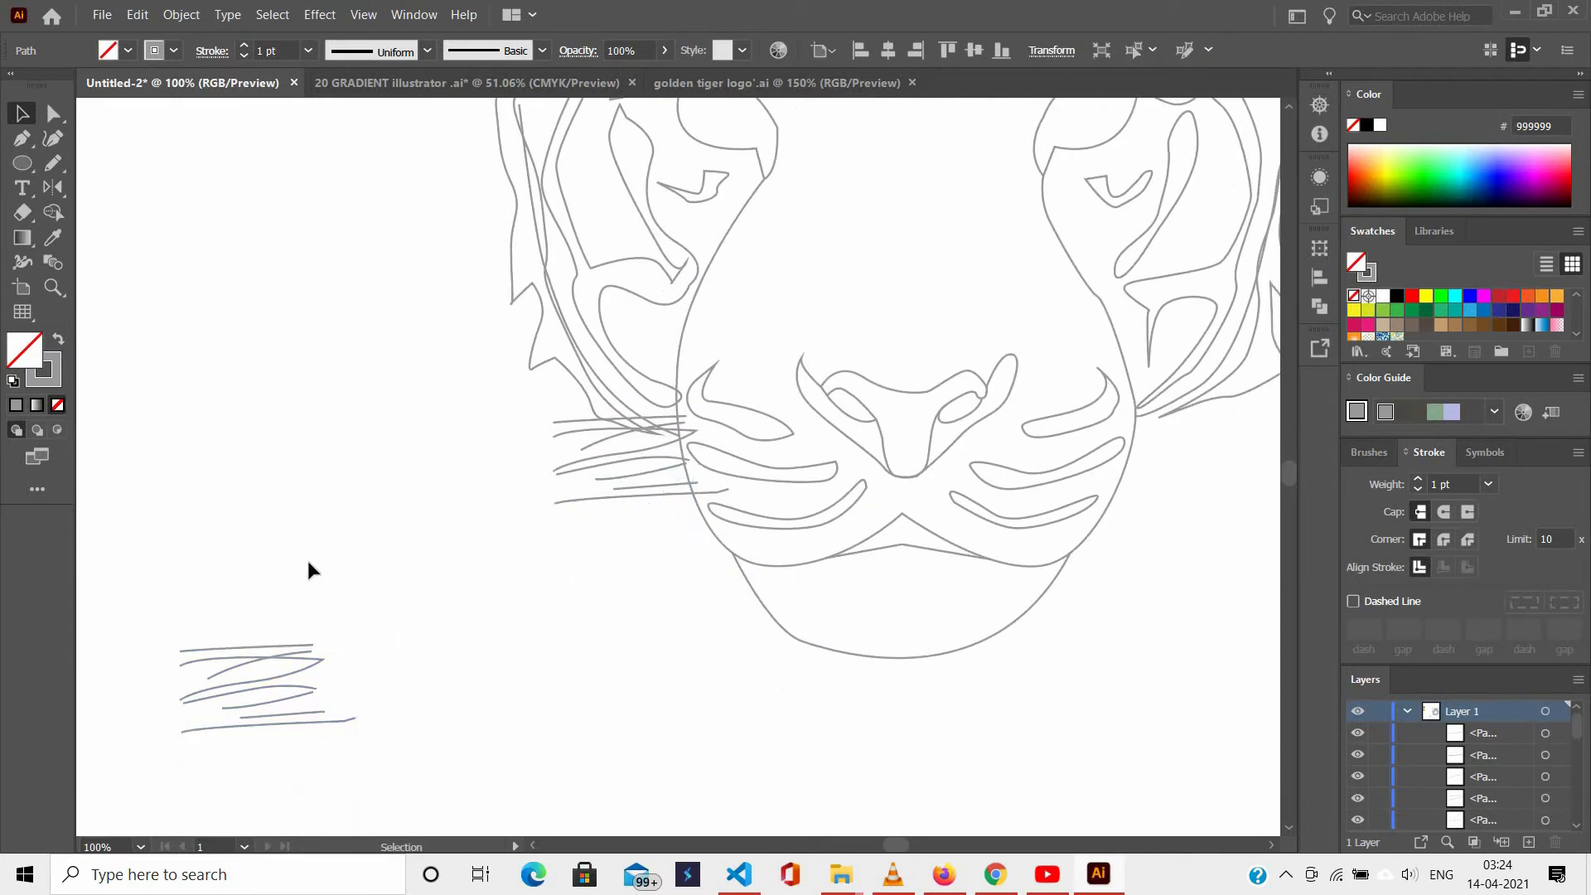
# Copy several spare whiskers to the muzzle's lower left edge beneath the existing ones and delete an unwanted one.
pyautogui.moveTo(430, 678); pyautogui.dragTo(713, 499)
pyautogui.moveTo(462, 742); pyautogui.dragTo(260, 529)
pyautogui.moveTo(284, 676); pyautogui.dragTo(684, 519)
pyautogui.click(655, 518)
pyautogui.press('Delete')
pyautogui.click(565, 675)
pyautogui.click(658, 657)
pyautogui.scroll(2, 657, 657)
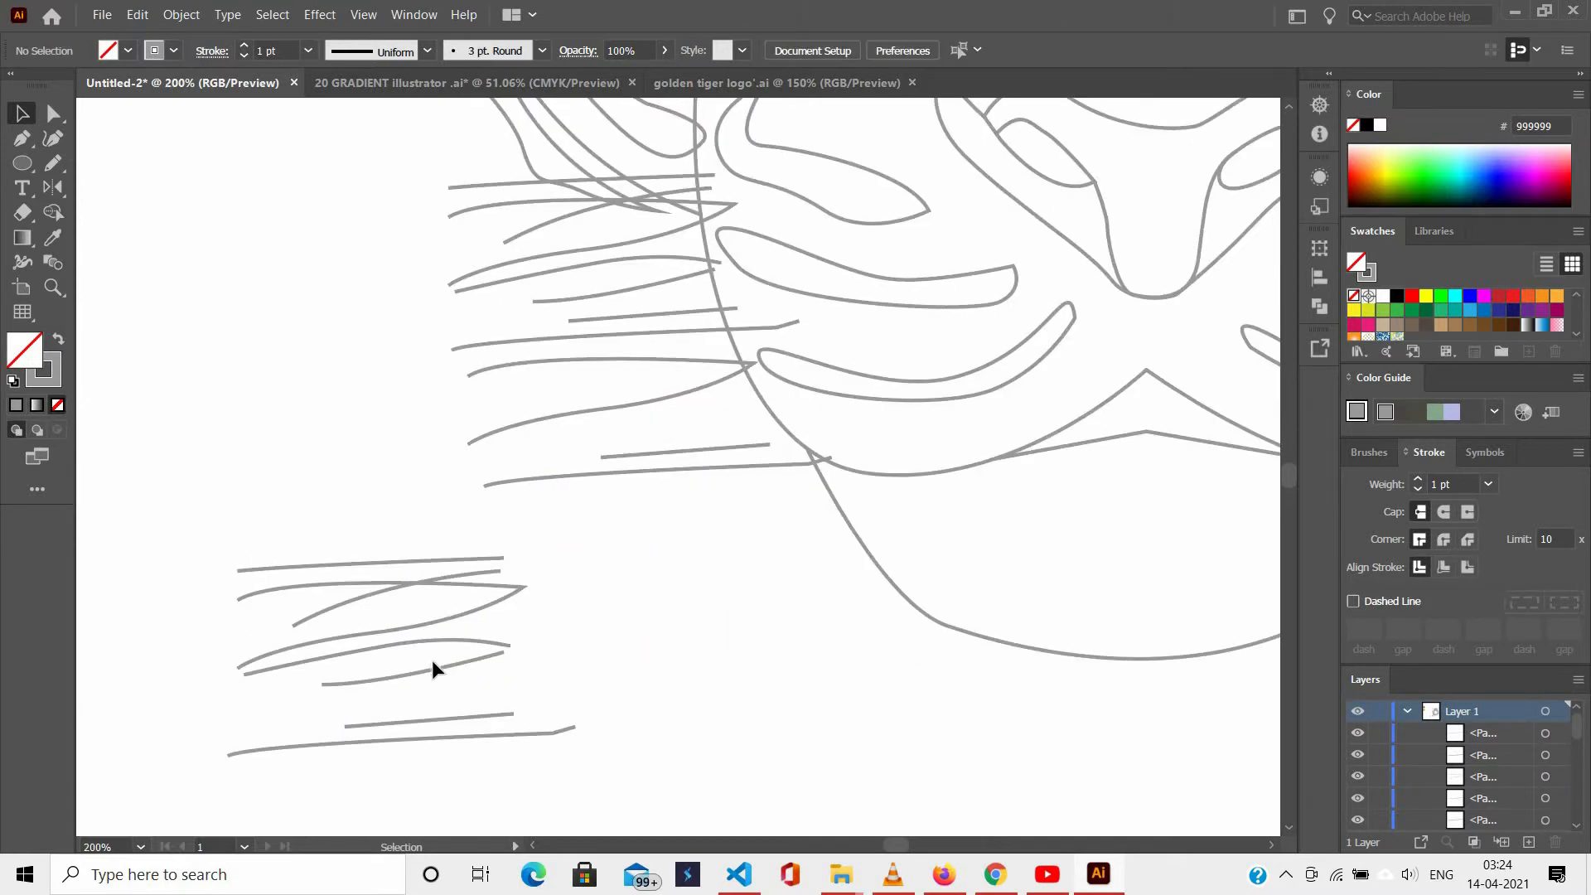
# Move one more spare whisker to the muzzle's left edge and delete the leftover copies.
pyautogui.doubleClick(432, 669)
pyautogui.click(812, 109)
pyautogui.scroll(-3, 729, 364)
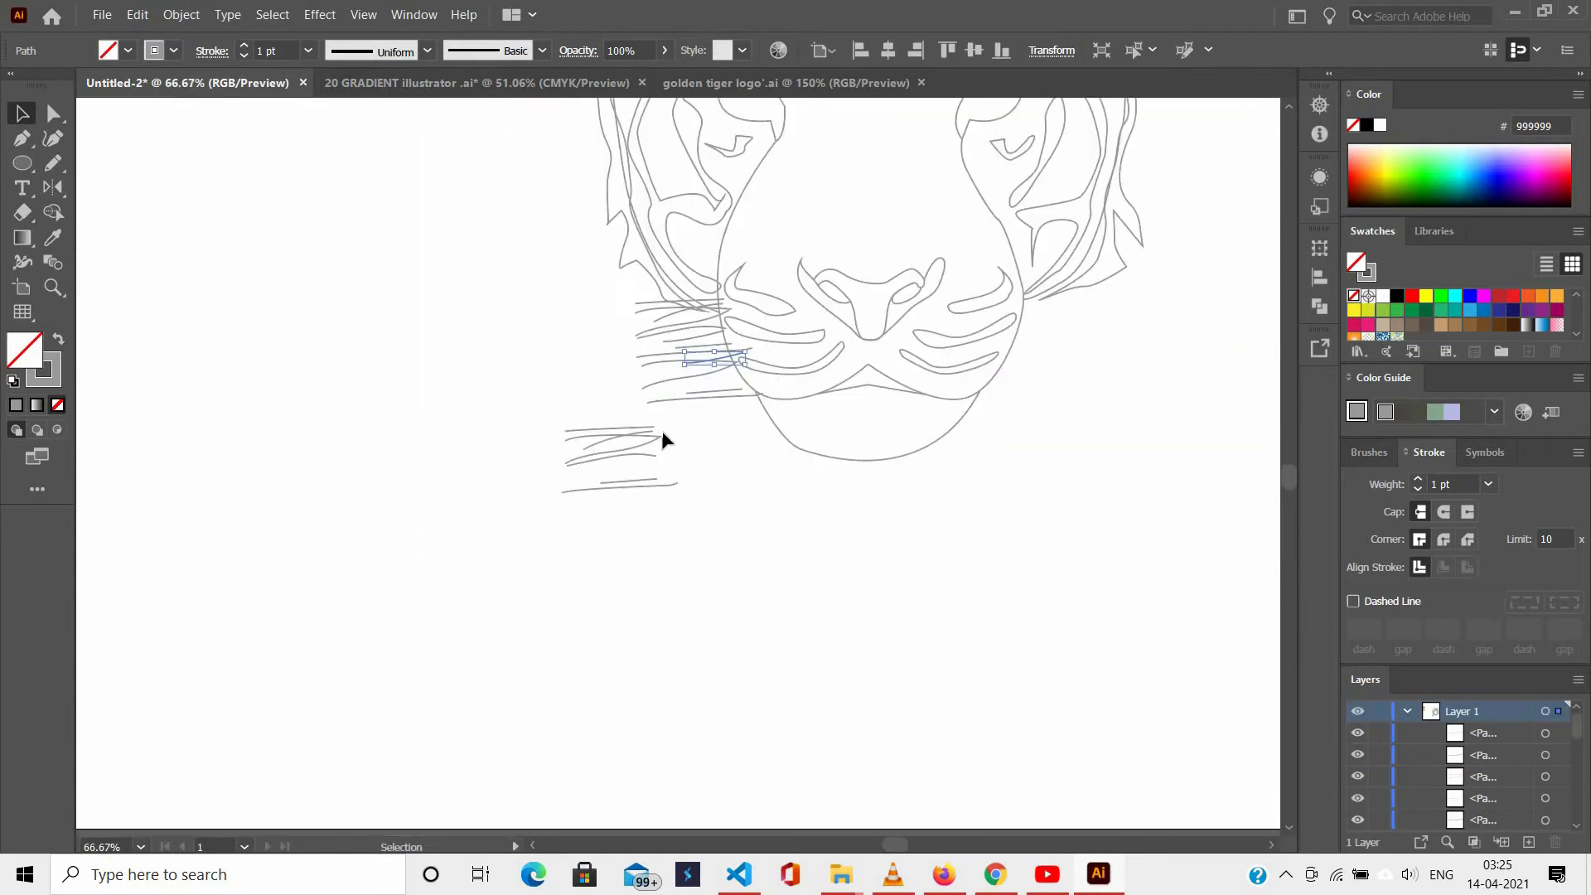
pyautogui.moveTo(536, 406); pyautogui.dragTo(699, 415)
pyautogui.press('Delete')
pyautogui.scroll(2, 715, 448)
pyautogui.click(714, 447)
pyautogui.press('Delete')
pyautogui.scroll(1, 620, 358)
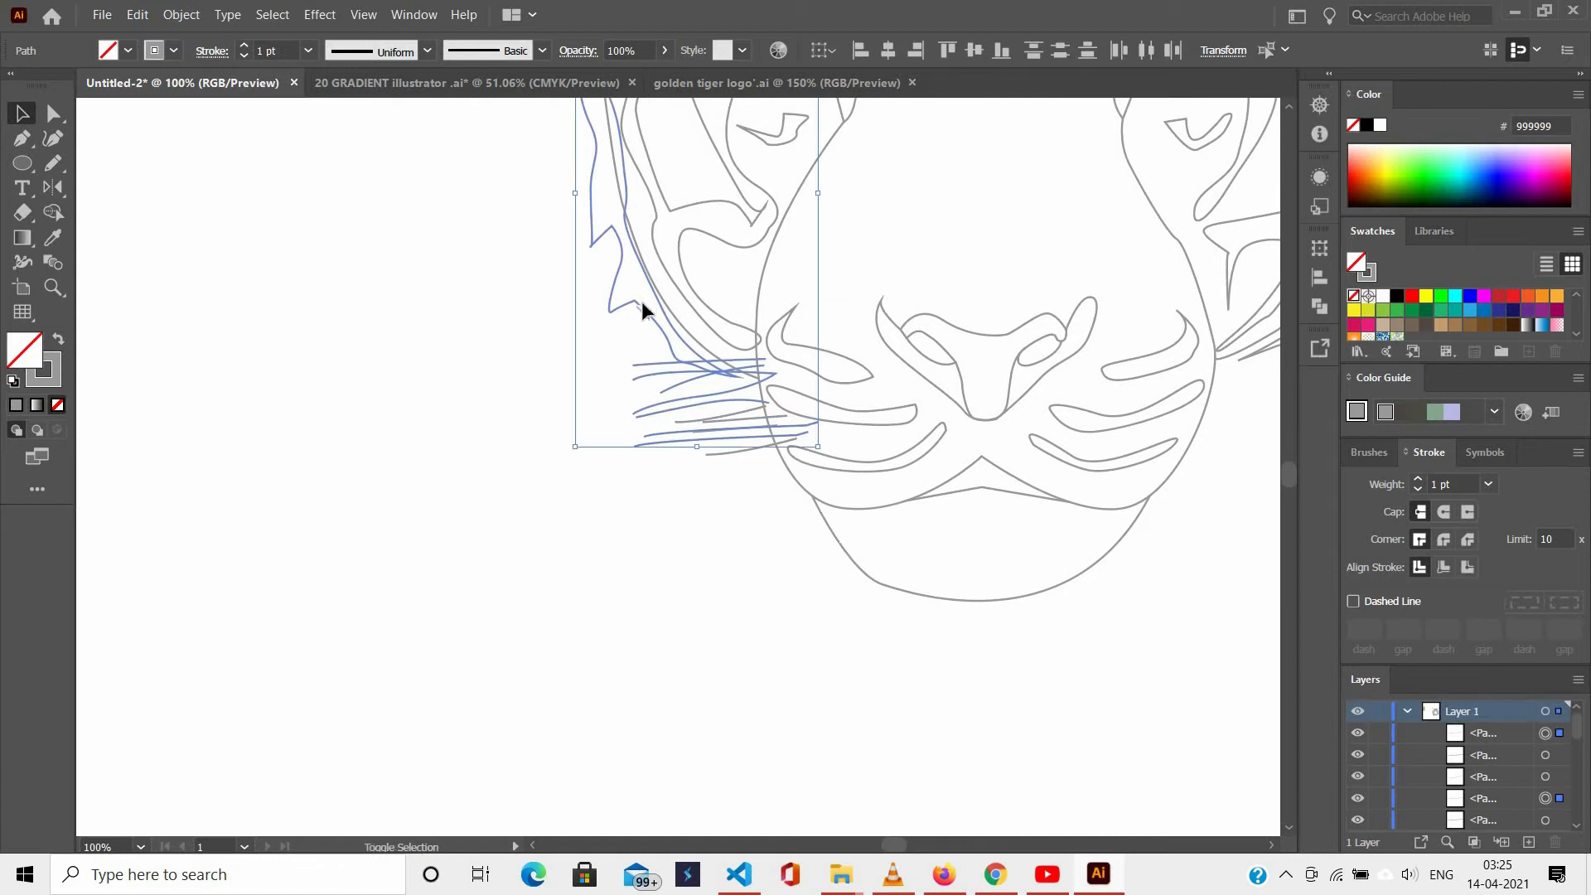
# Duplicate the left whiskers directly below the originals and adjust individual whiskers to fill the muzzle's lower edge.
pyautogui.moveTo(623, 340); pyautogui.dragTo(665, 454)
pyautogui.scroll(2, 665, 454)
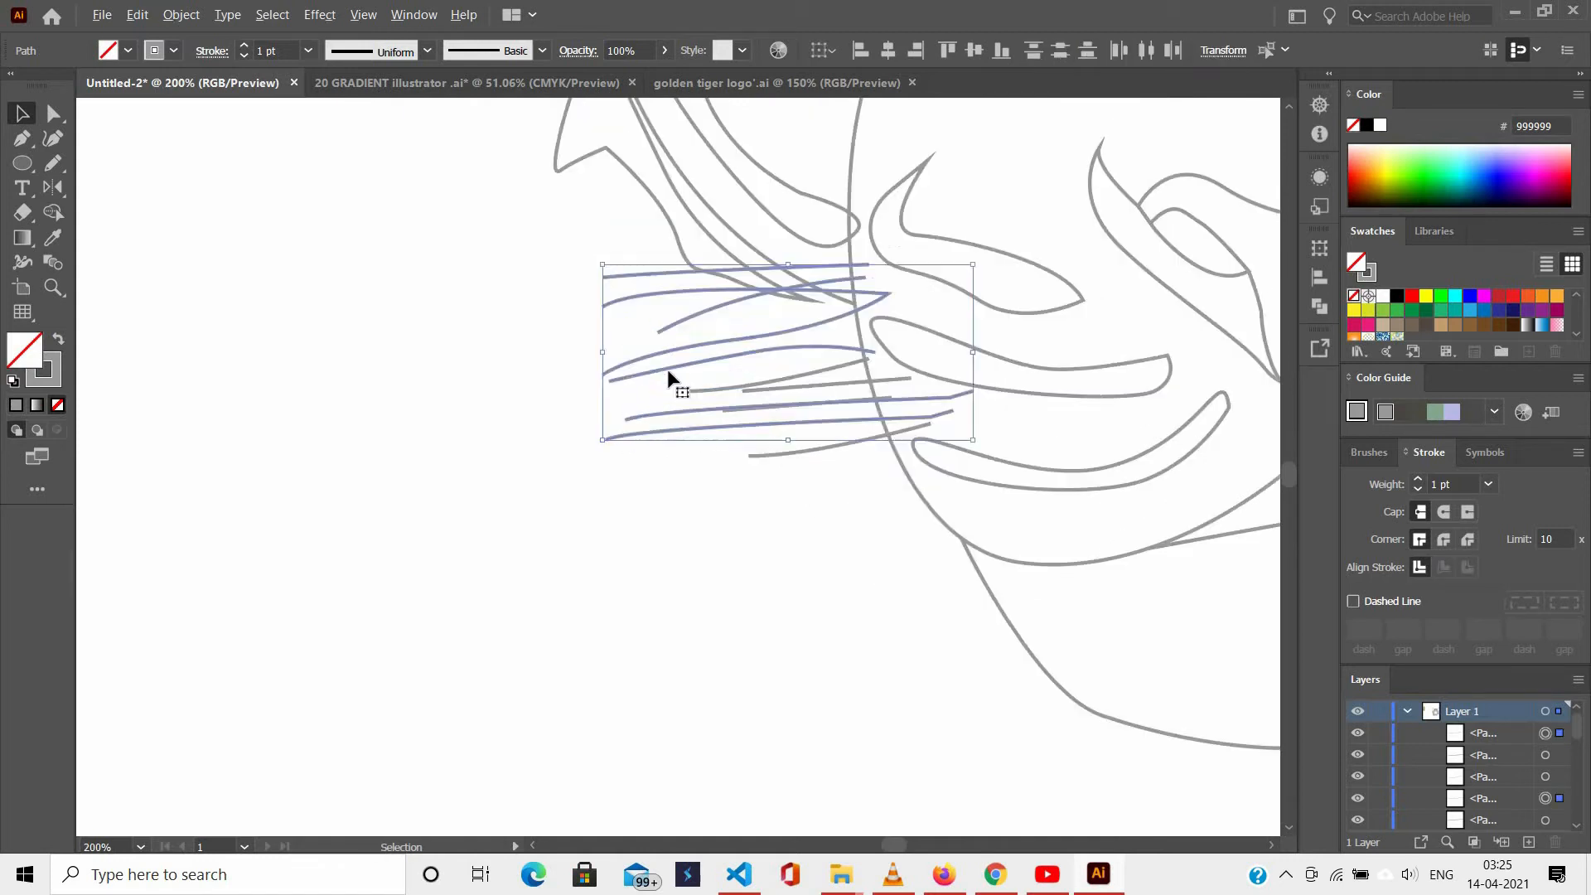
pyautogui.moveTo(668, 368); pyautogui.dragTo(713, 553)
pyautogui.moveTo(918, 537); pyautogui.dragTo(971, 539)
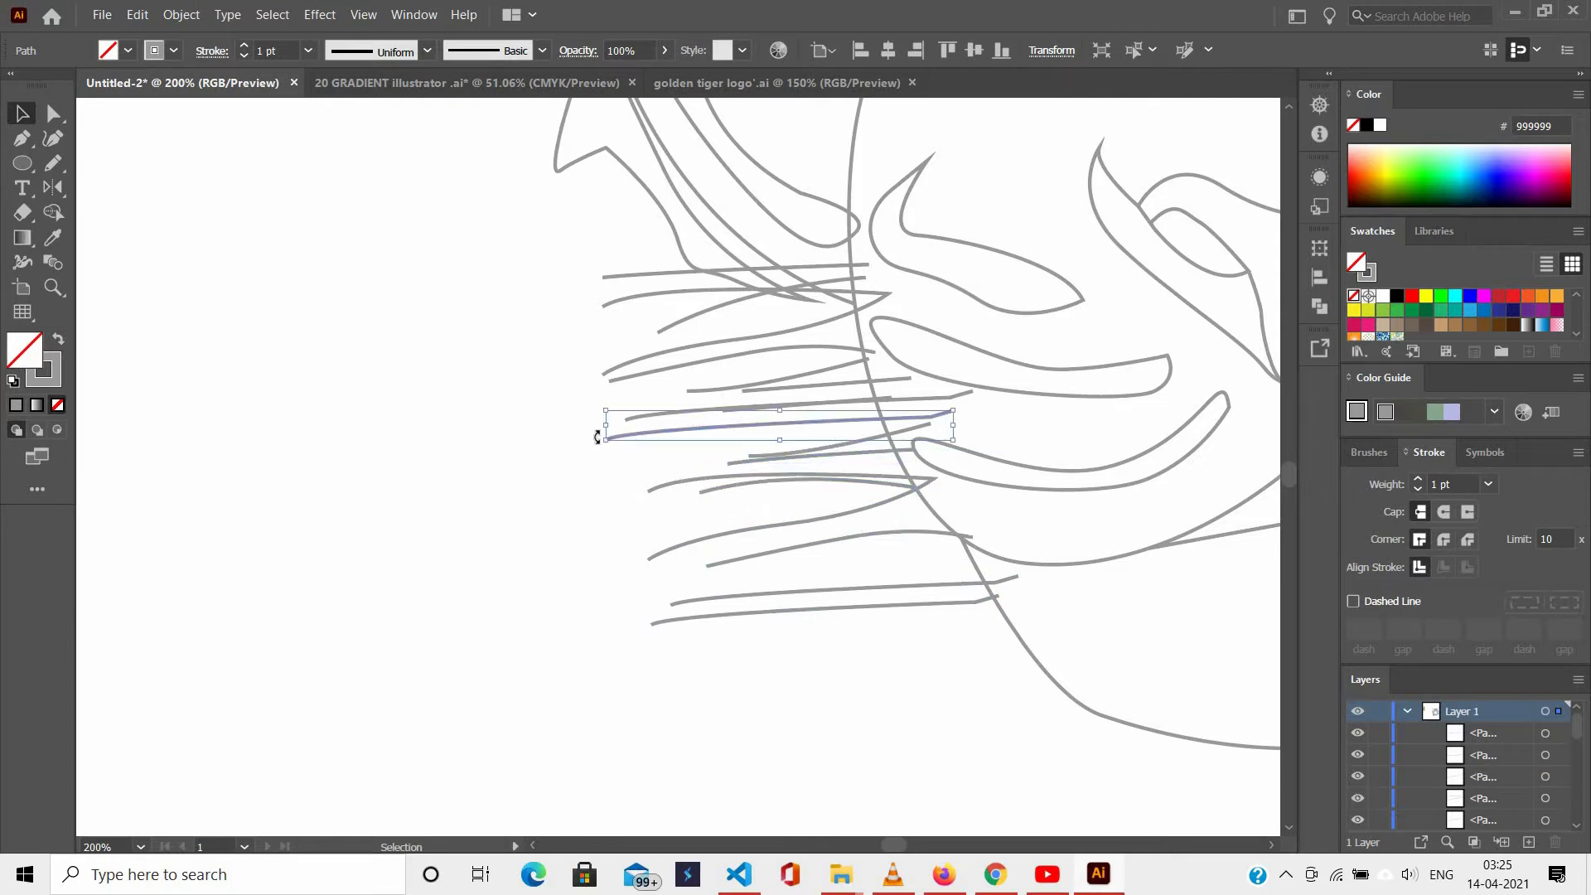
pyautogui.scroll(-2, 673, 516)
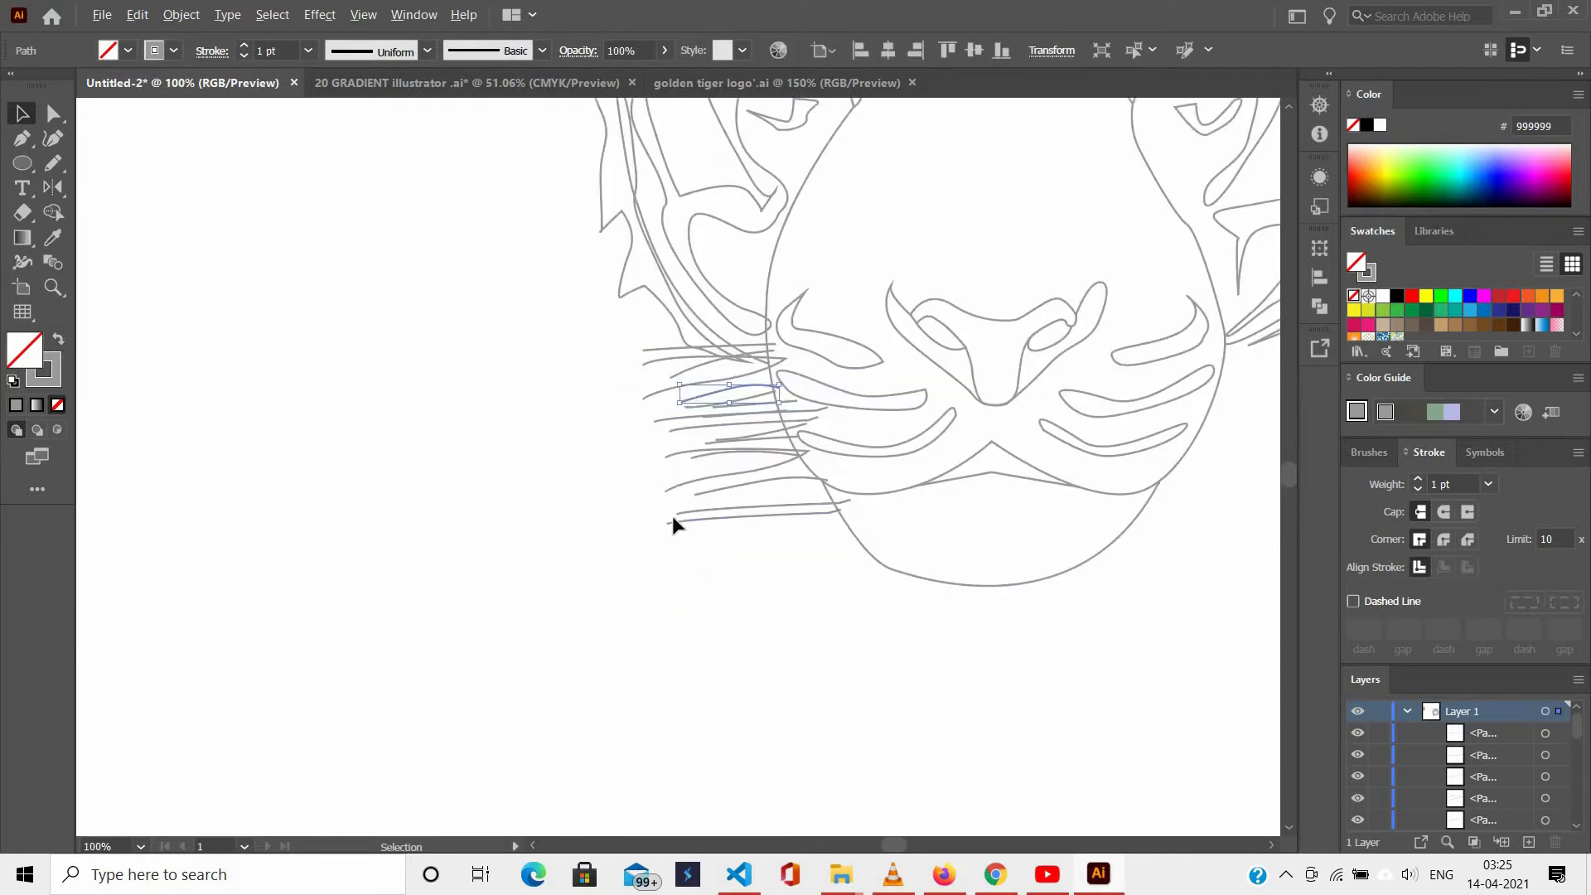
pyautogui.moveTo(639, 358); pyautogui.dragTo(705, 551)
pyautogui.scroll(6, 659, 555)
pyautogui.moveTo(526, 547)
pyautogui.mouseDown()
pyautogui.moveTo(639, 556)
pyautogui.moveTo(672, 705)
pyautogui.mouseUp()
pyautogui.scroll(-4, 715, 562)
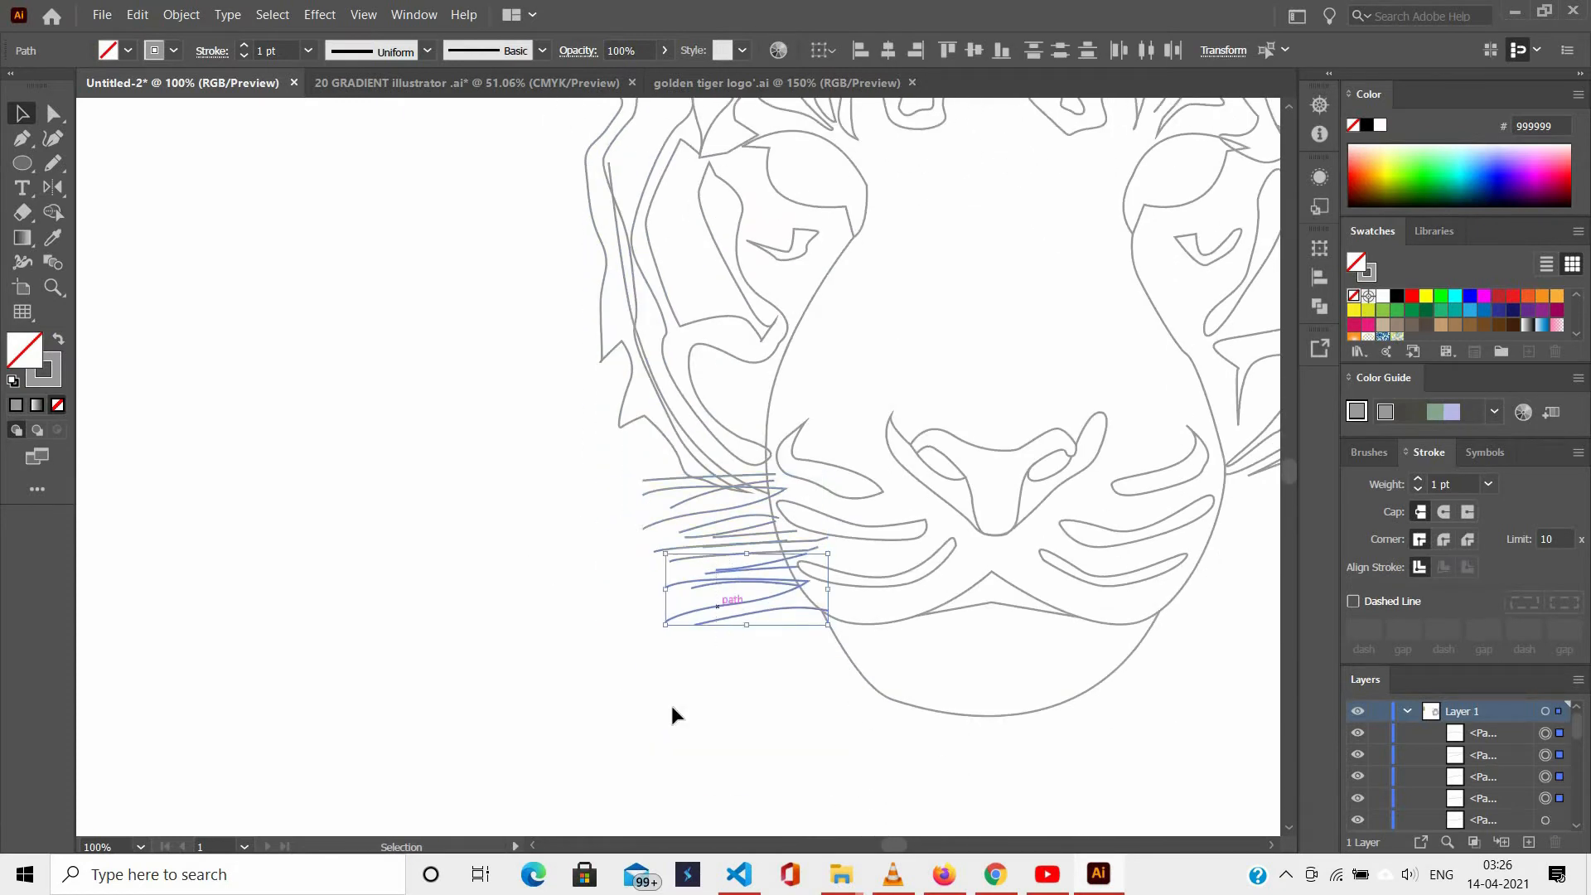
pyautogui.hotkey('ctrl', 'z')
pyautogui.hotkey('ctrl', 'z')
pyautogui.hotkey('ctrl', 'z')
pyautogui.hotkey('ctrl', 'z')
pyautogui.hotkey('ctrl', 'z')
pyautogui.hotkey('ctrl', 'z')
pyautogui.hotkey('ctrl', 'z')
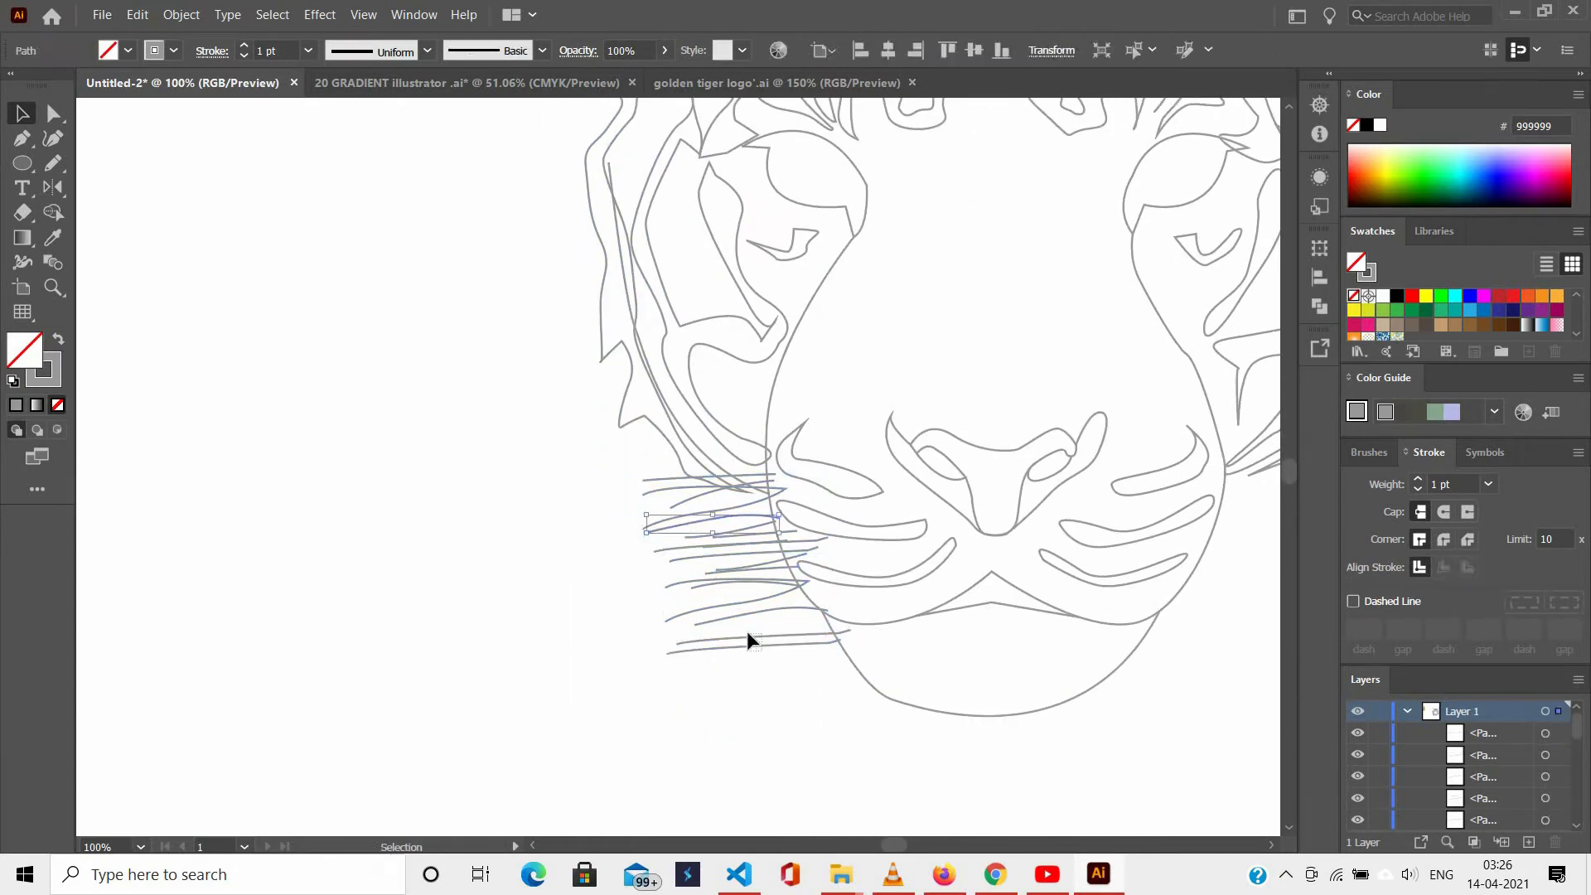
# Delete the two lowest whiskers on the left and select all the remaining left whiskers.
pyautogui.moveTo(728, 629); pyautogui.dragTo(729, 628)
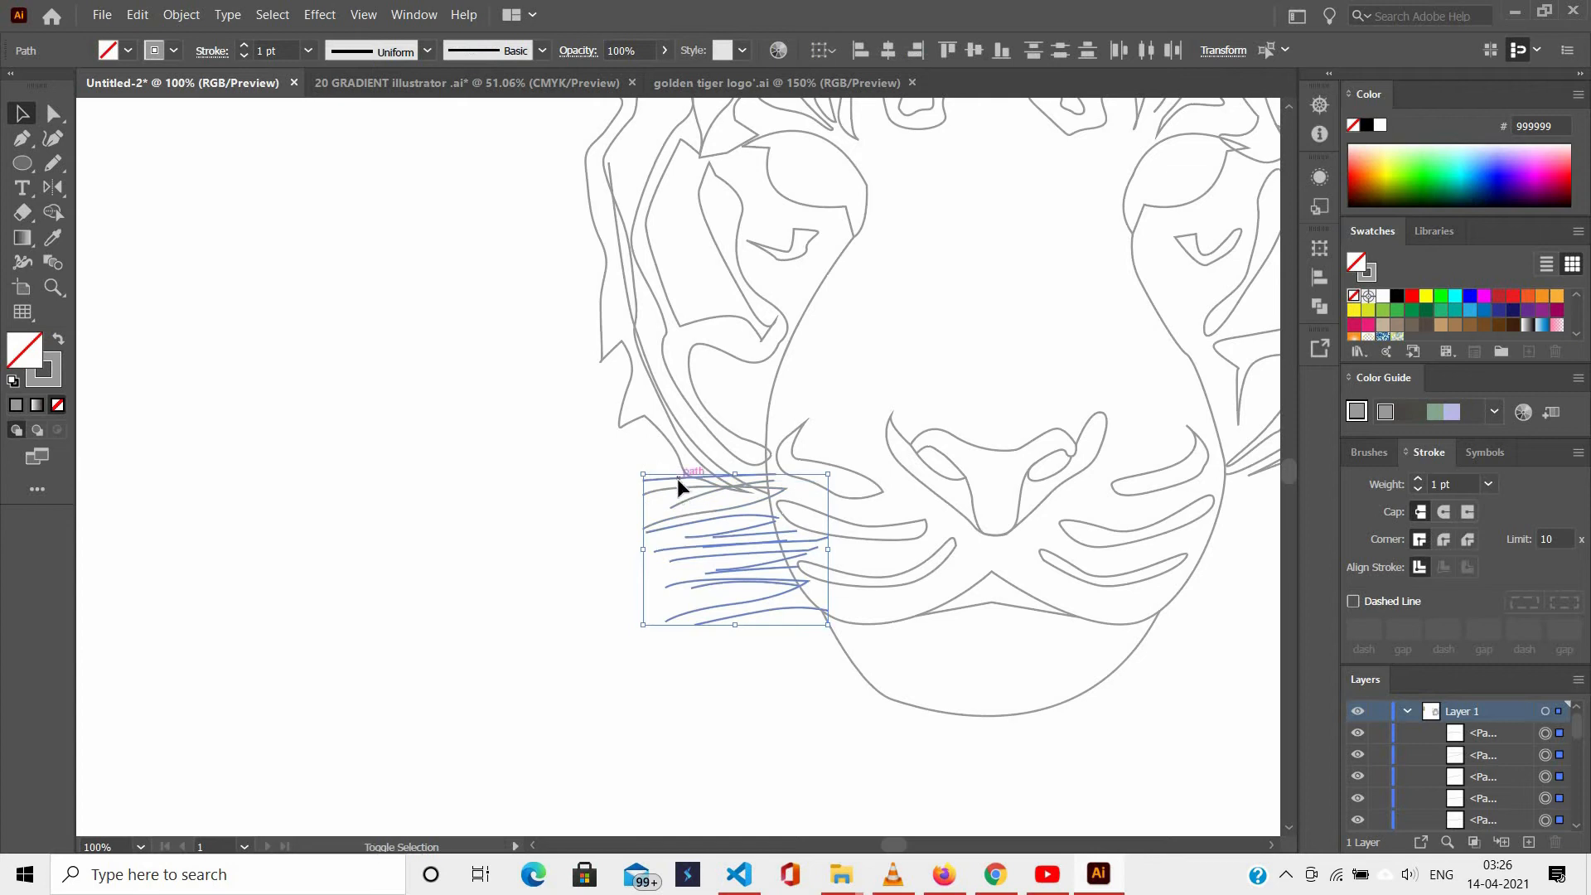
pyautogui.scroll(-2, 705, 474)
pyautogui.hscroll(3, 451, 486)
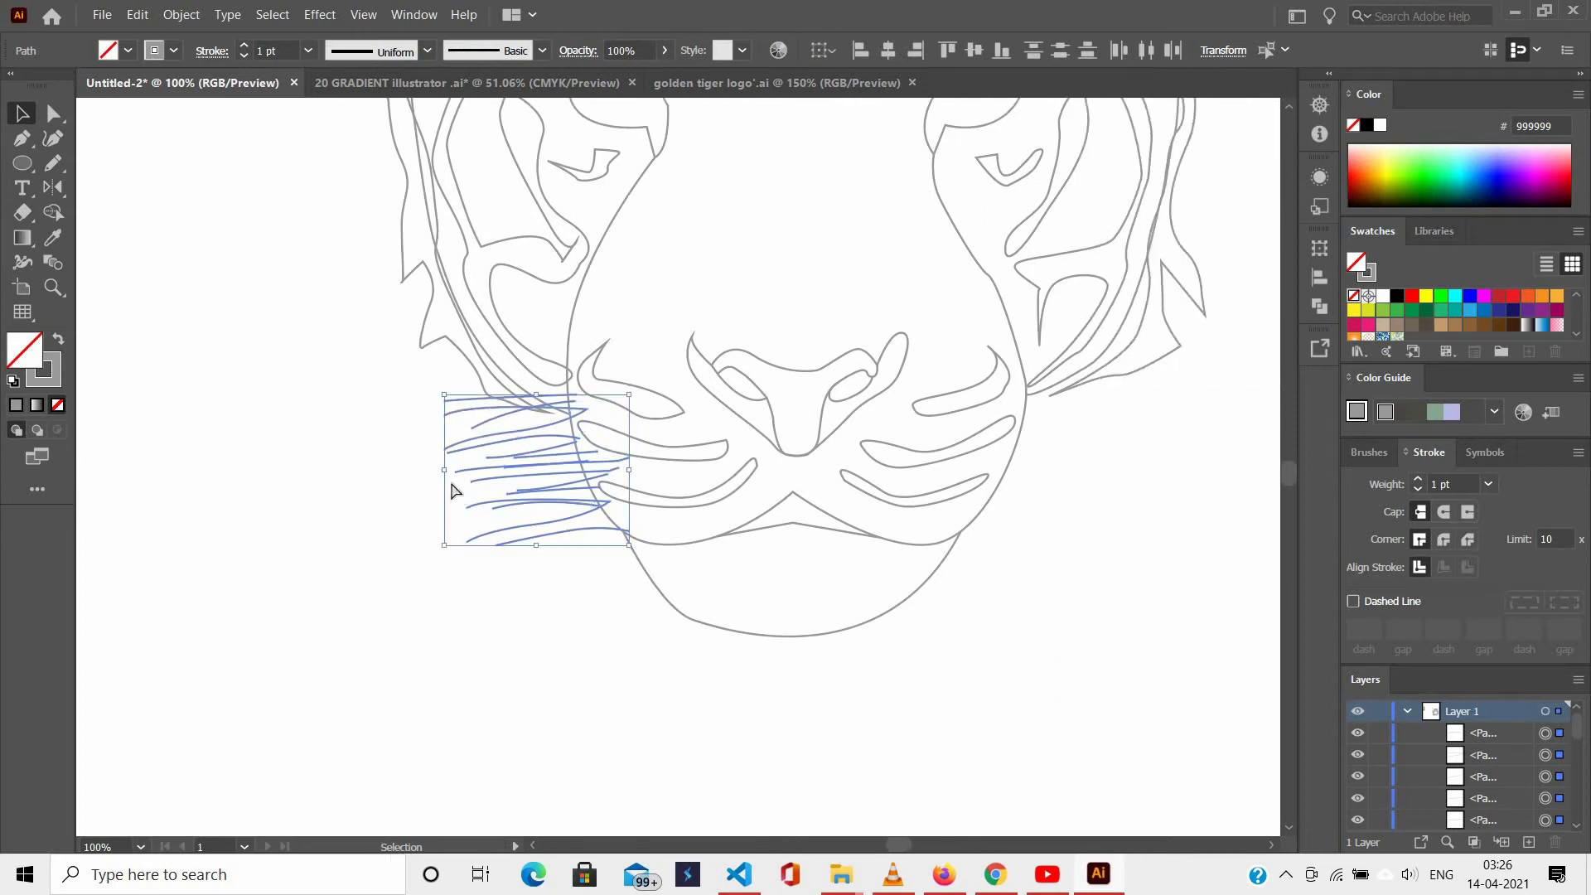
pyautogui.scroll(-2, 633, 650)
pyautogui.moveTo(493, 378); pyautogui.dragTo(1134, 446)
pyautogui.rightClick(1134, 446)
pyautogui.click(878, 643)
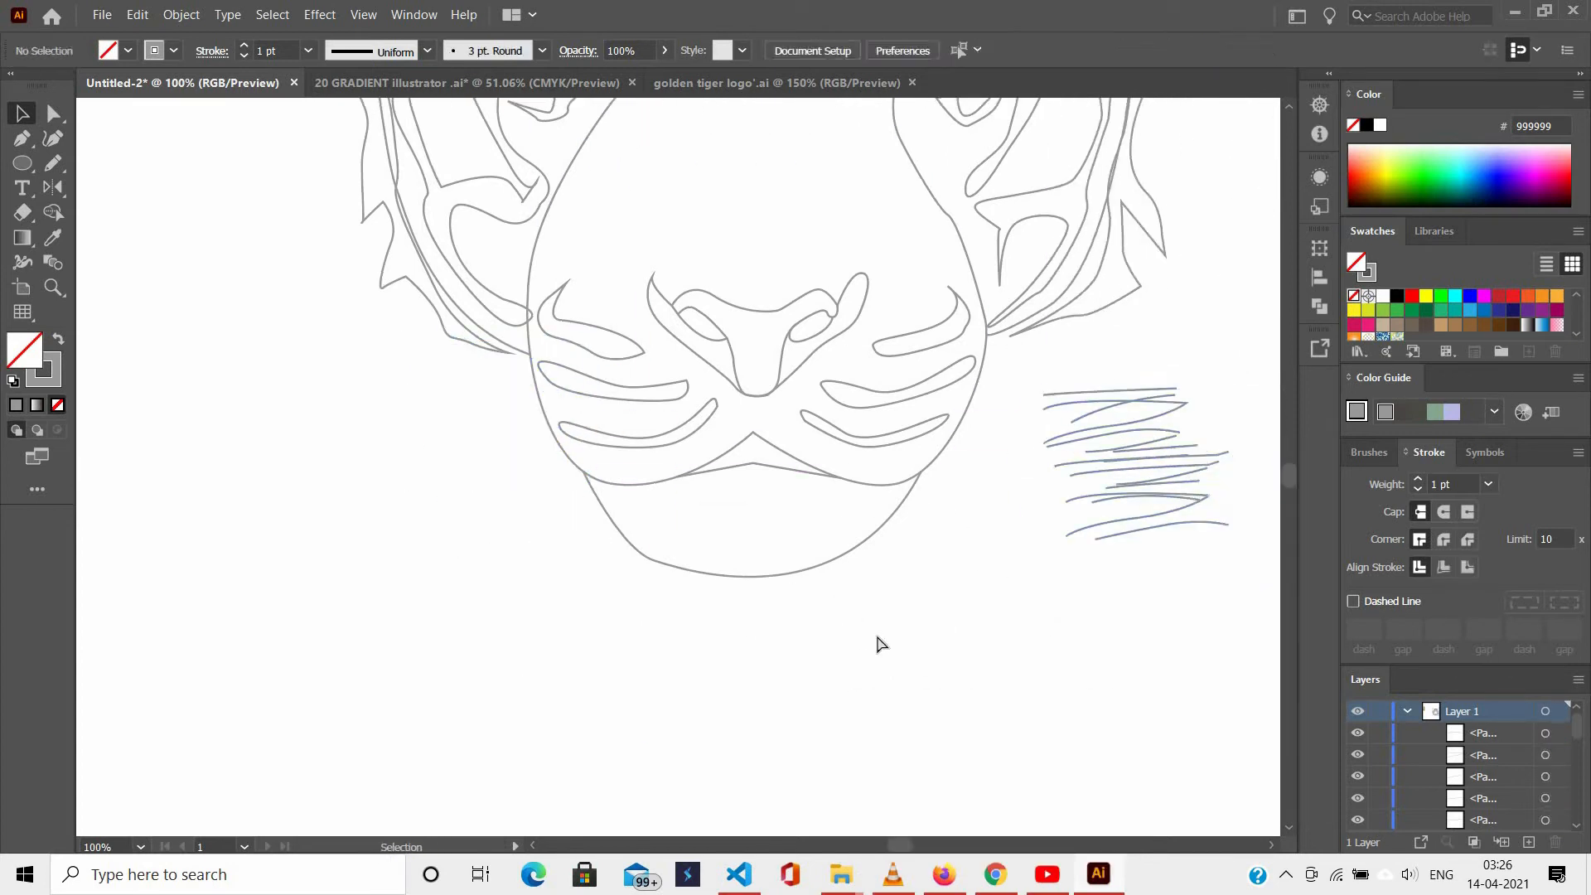
pyautogui.hotkey('ctrl', 'z')
pyautogui.rightClick(508, 423)
pyautogui.moveTo(633, 702)
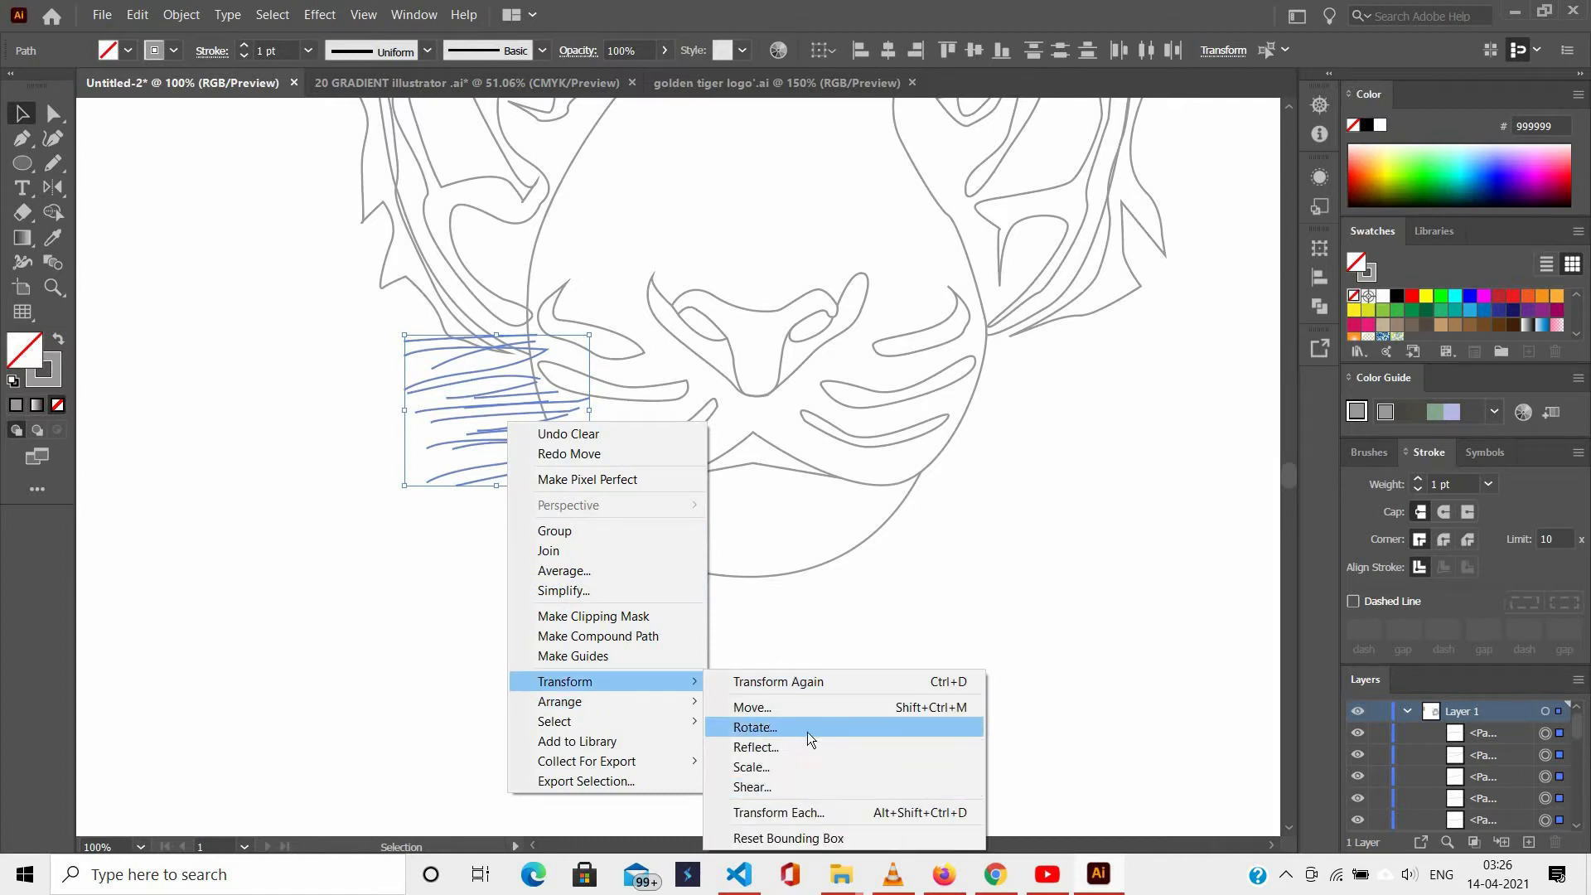
pyautogui.click(808, 745)
pyautogui.press('Return')
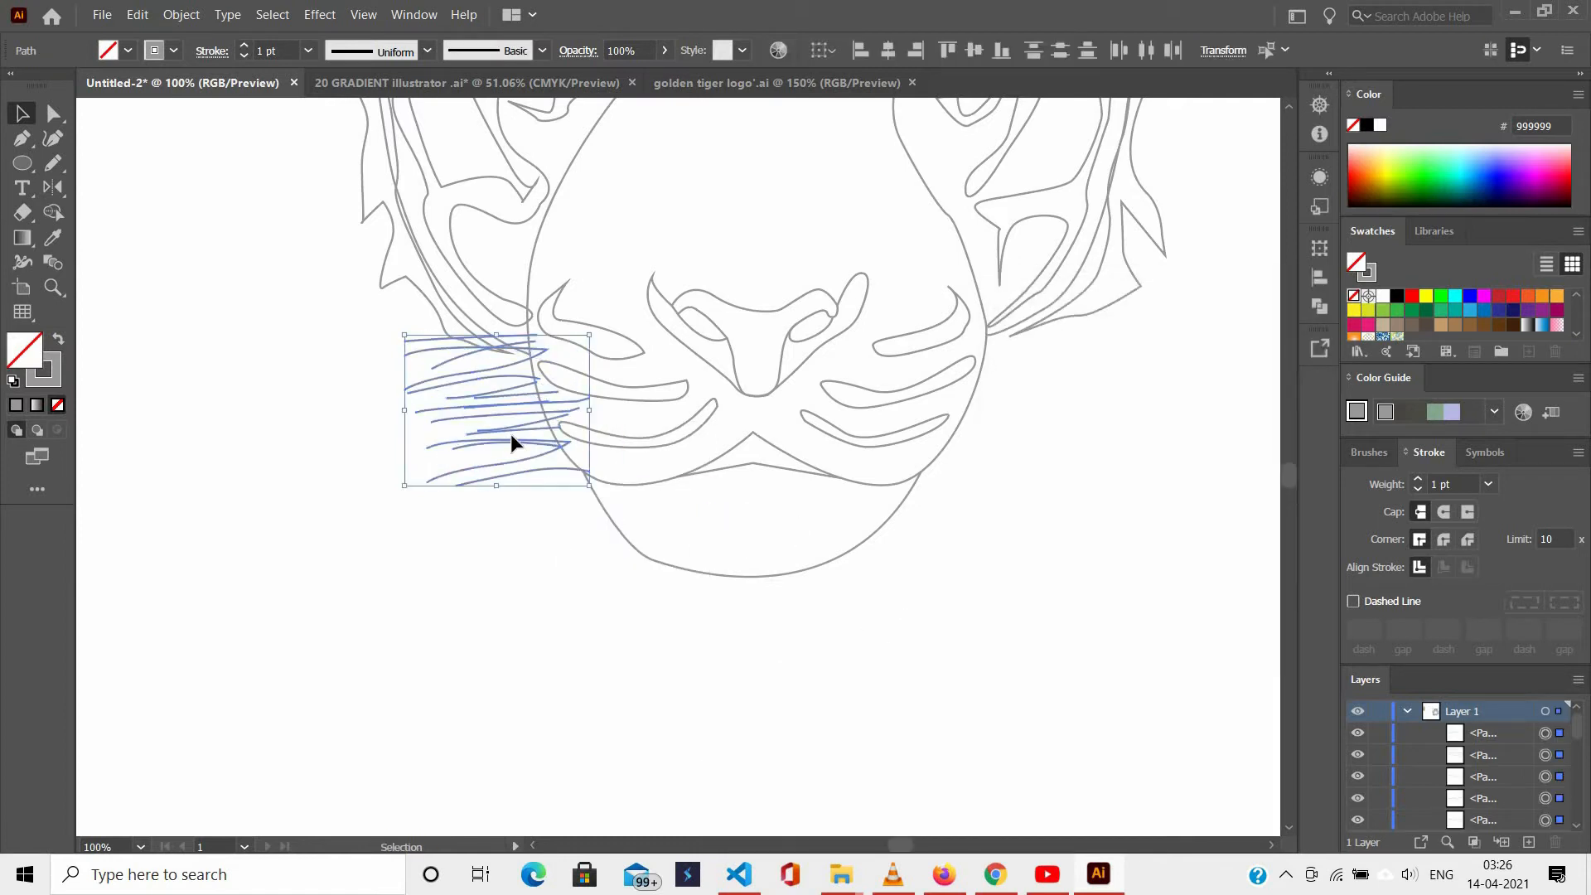
# Group the left whiskers and create a horizontally mirrored copy of the group with Reflect.
pyautogui.hotkey('ctrl', 'g')
pyautogui.rightClick(549, 441)
pyautogui.moveTo(614, 590)
pyautogui.click(898, 660)
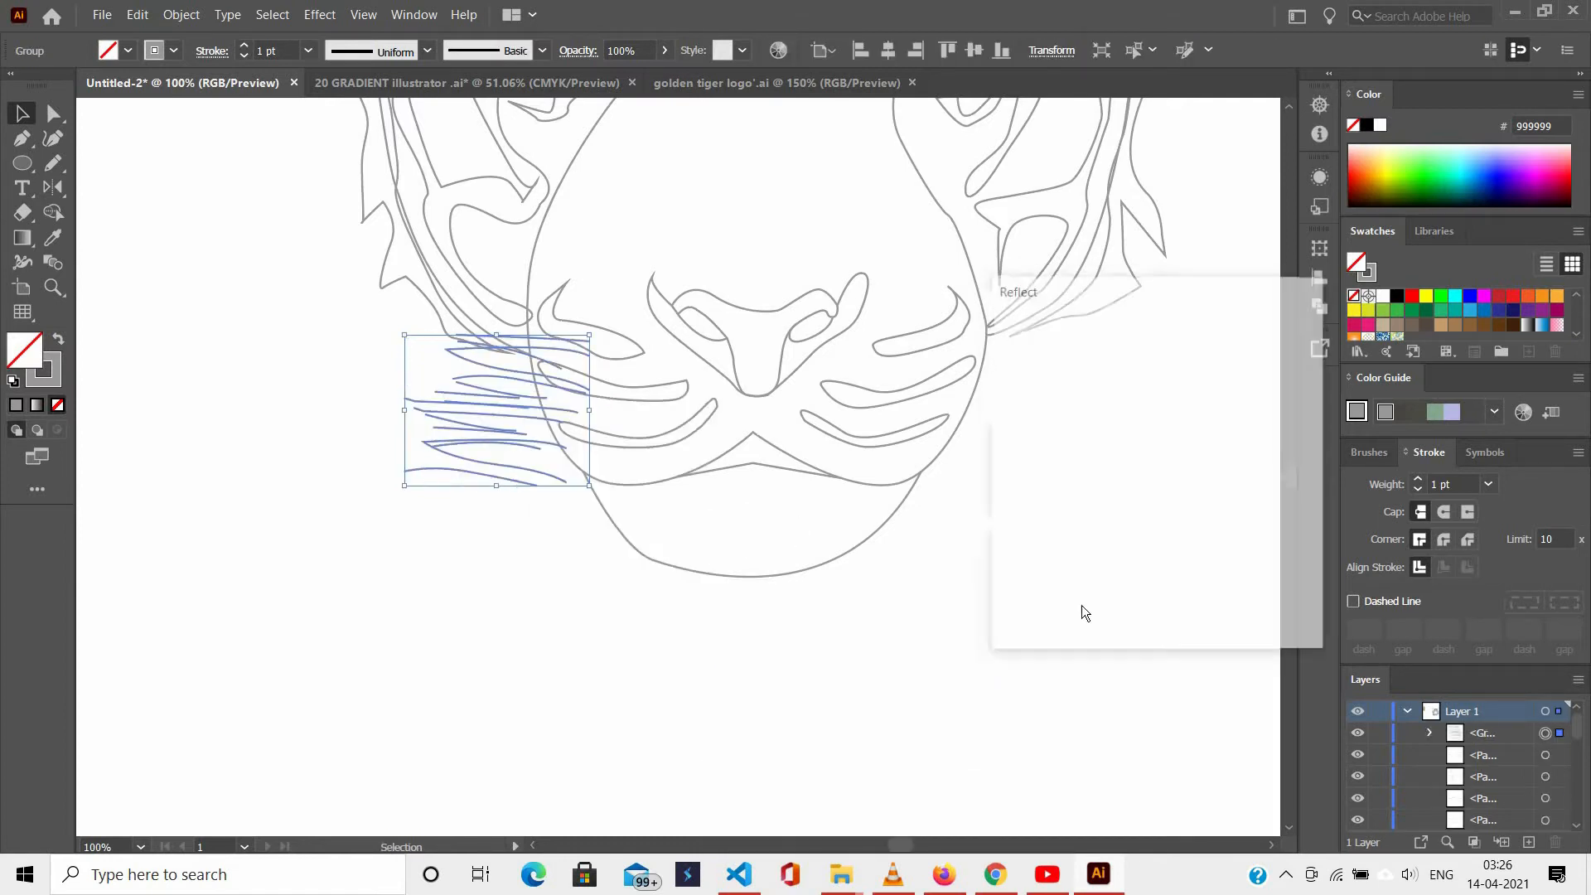
pyautogui.click(1052, 608)
pyautogui.keyDown('shift'); pyautogui.click(542, 401); pyautogui.keyUp('shift')
pyautogui.click(530, 496)
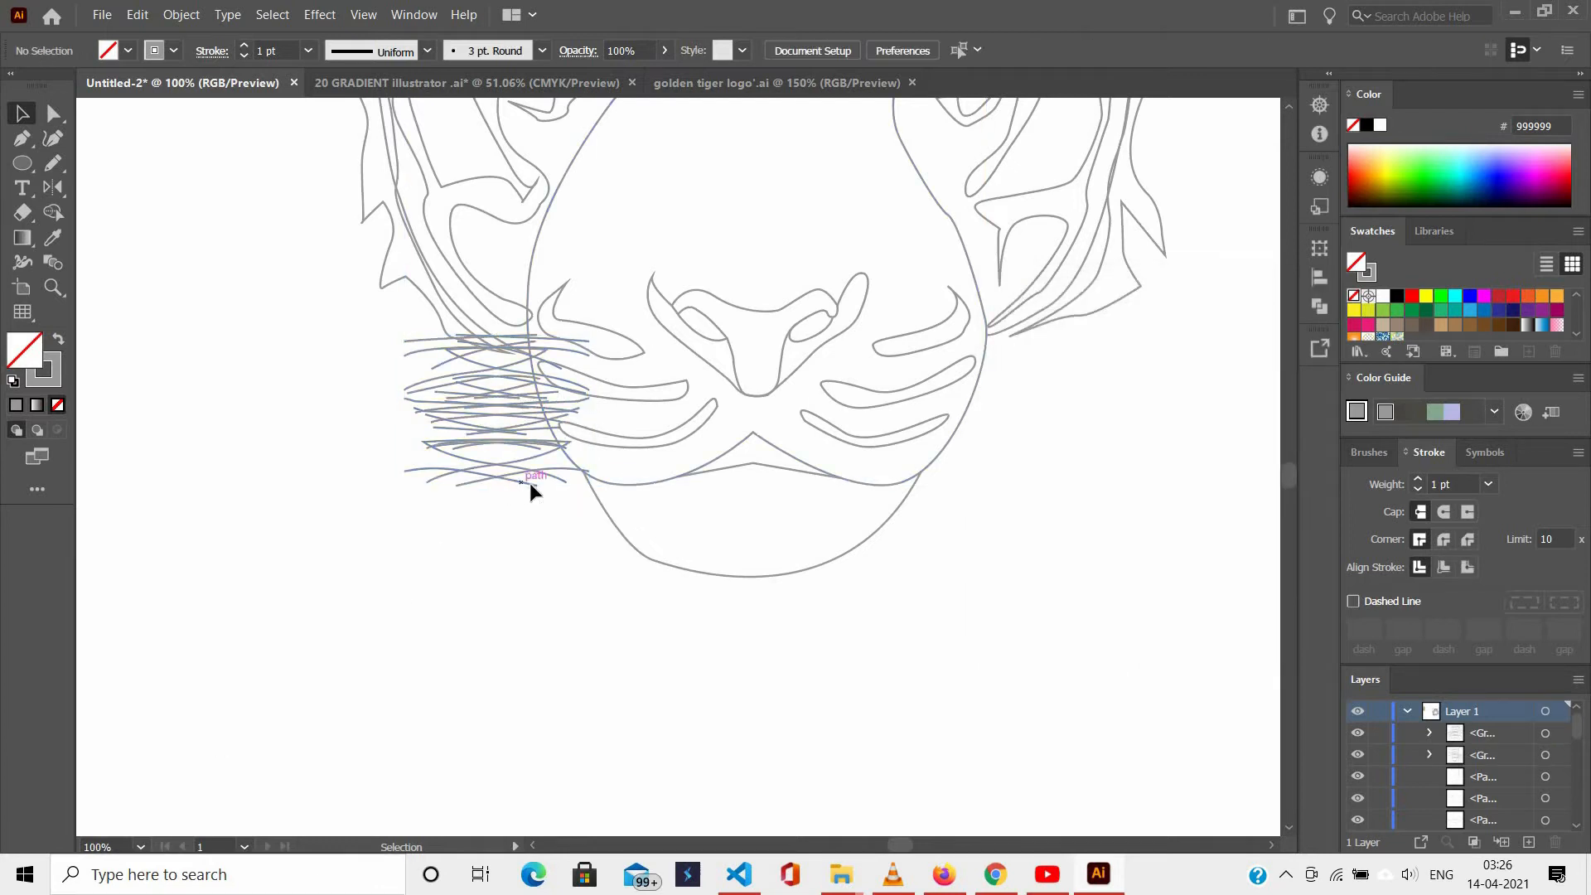
# Move the mirrored whisker group across to the muzzle's right edge so it matches the left side.
pyautogui.moveTo(533, 484); pyautogui.dragTo(1028, 483)
pyautogui.click(1036, 502)
pyautogui.scroll(-1, 986, 402)
pyautogui.scroll(7, 1086, 464)
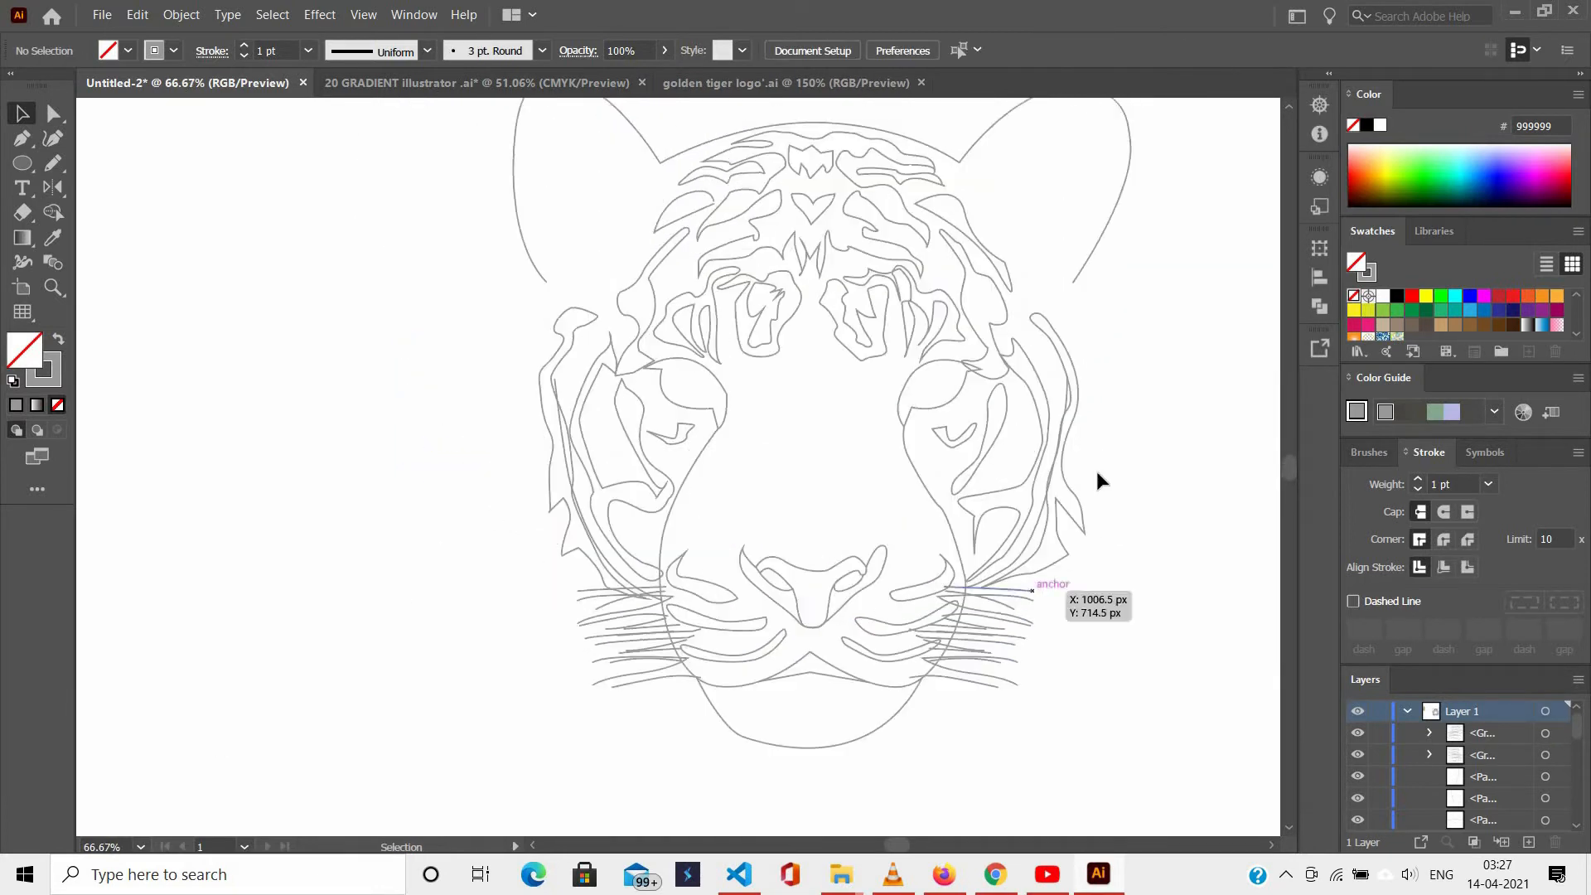
# Sample the yellow FCED00 circle and apply it as a stroke without fill to the ears-and-head outline.
pyautogui.scroll(-1, 1010, 452)
pyautogui.hscroll(3, 470, 450)
pyautogui.scroll(1, 506, 331)
pyautogui.hscroll(-5, 513, 250)
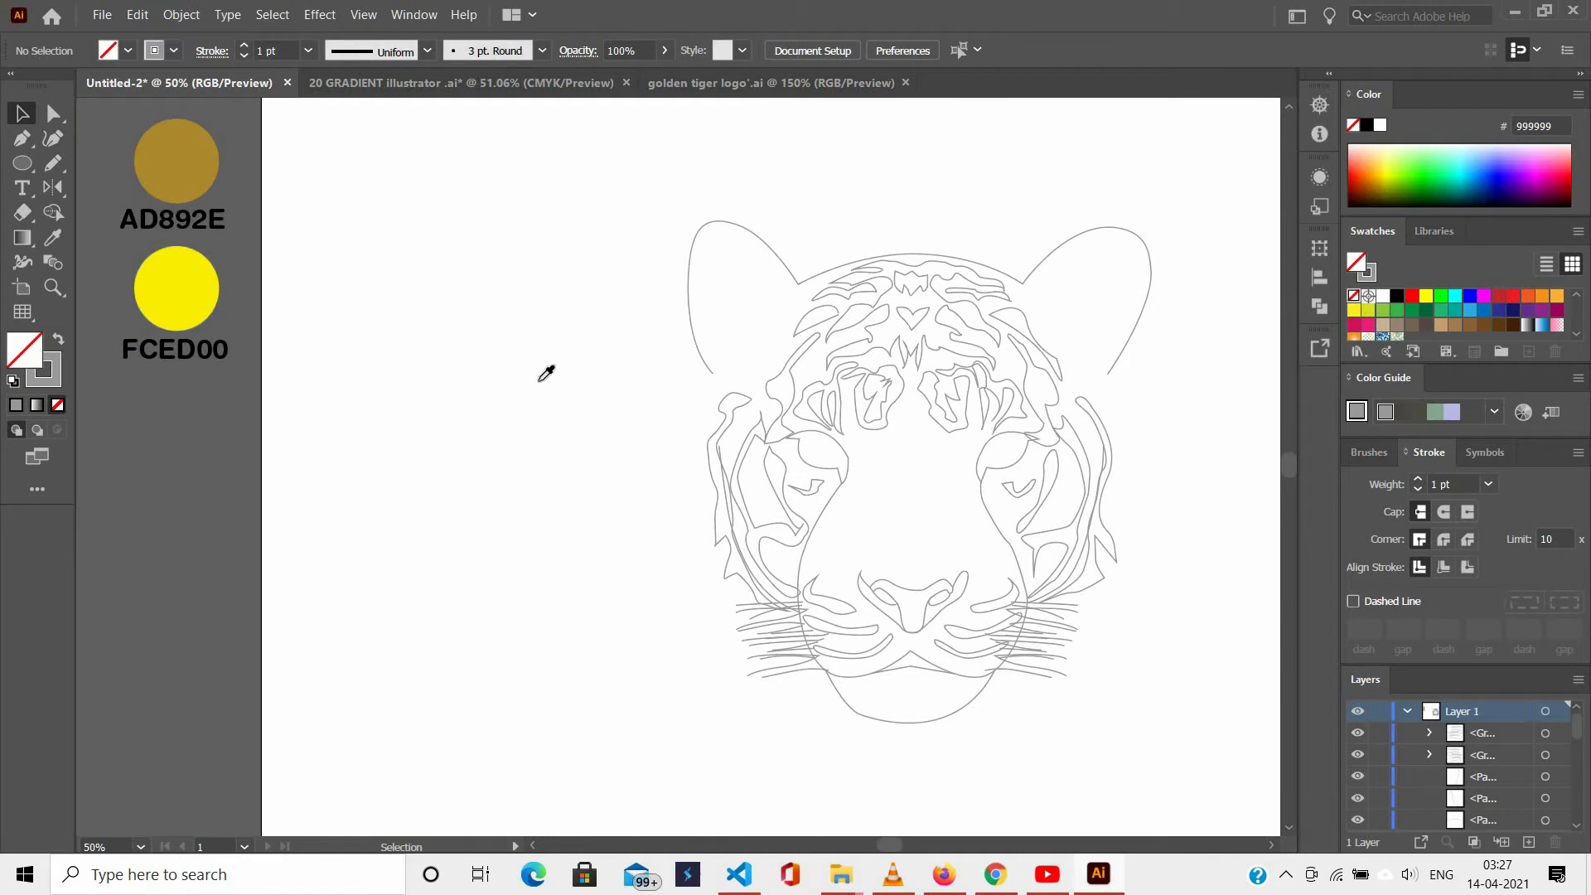
pyautogui.press('i')
pyautogui.click(177, 288)
pyautogui.scroll(4, 746, 294)
pyautogui.keyDown('alt'); pyautogui.click(850, 340); pyautogui.keyUp('alt')
pyautogui.click(58, 339)
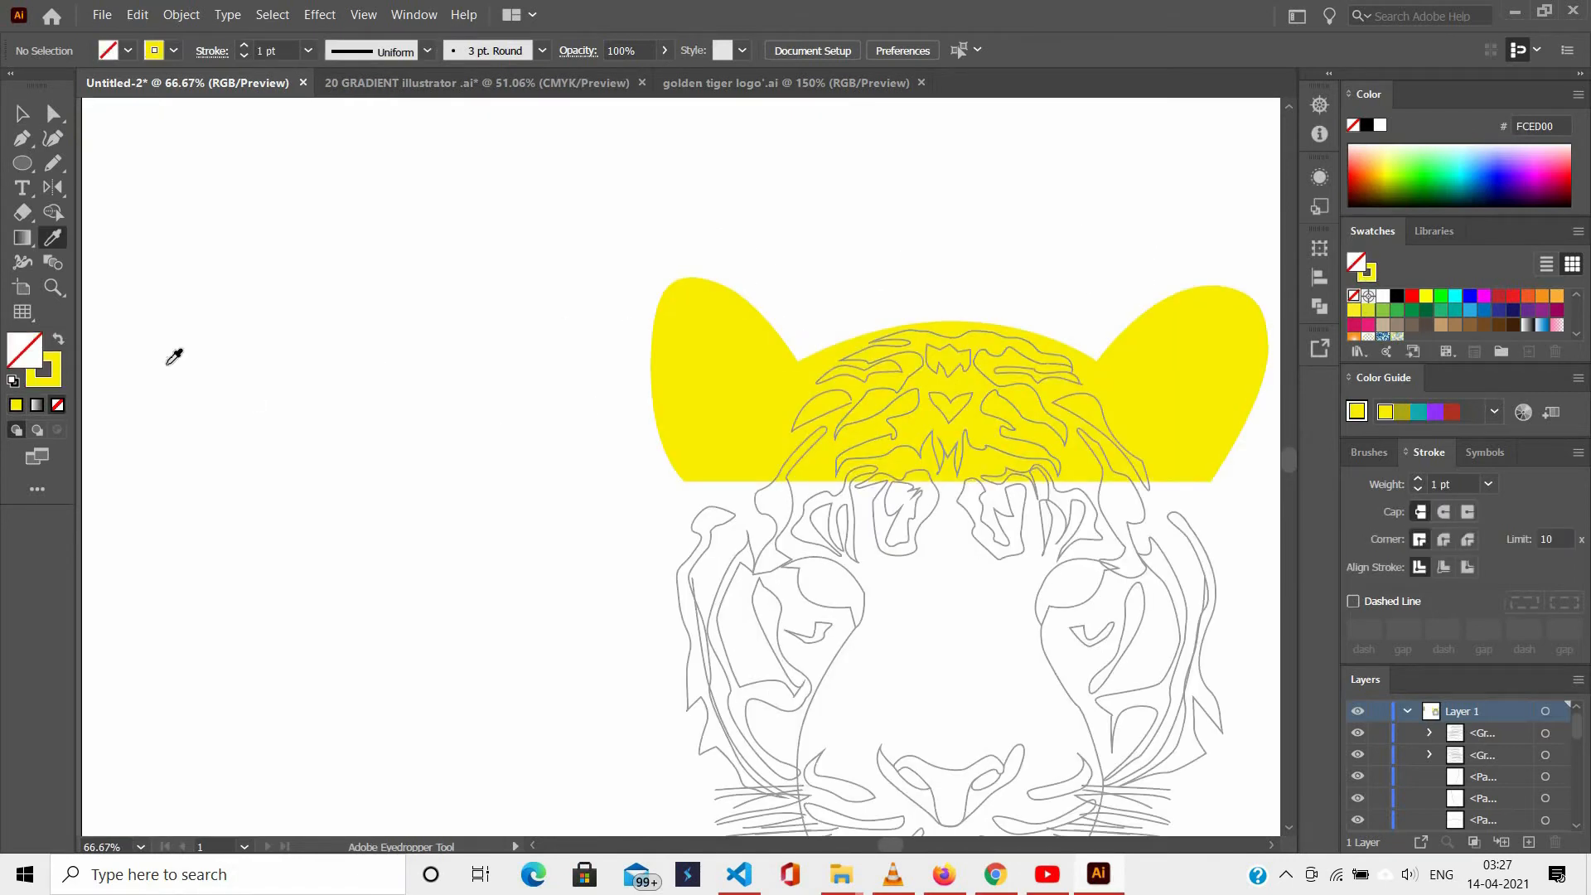
pyautogui.hotkey('ctrl', 'z')
pyautogui.click(58, 339)
pyautogui.scroll(-5, 490, 326)
pyautogui.keyDown('ctrl'); pyautogui.click(373, 422); pyautogui.keyUp('ctrl')
# Apply the yellow FCED00 stroke to the muzzle outline, the chin and the long curve on each outer cheek.
pyautogui.hscroll(9, 572, 431)
pyautogui.scroll(-6, 613, 468)
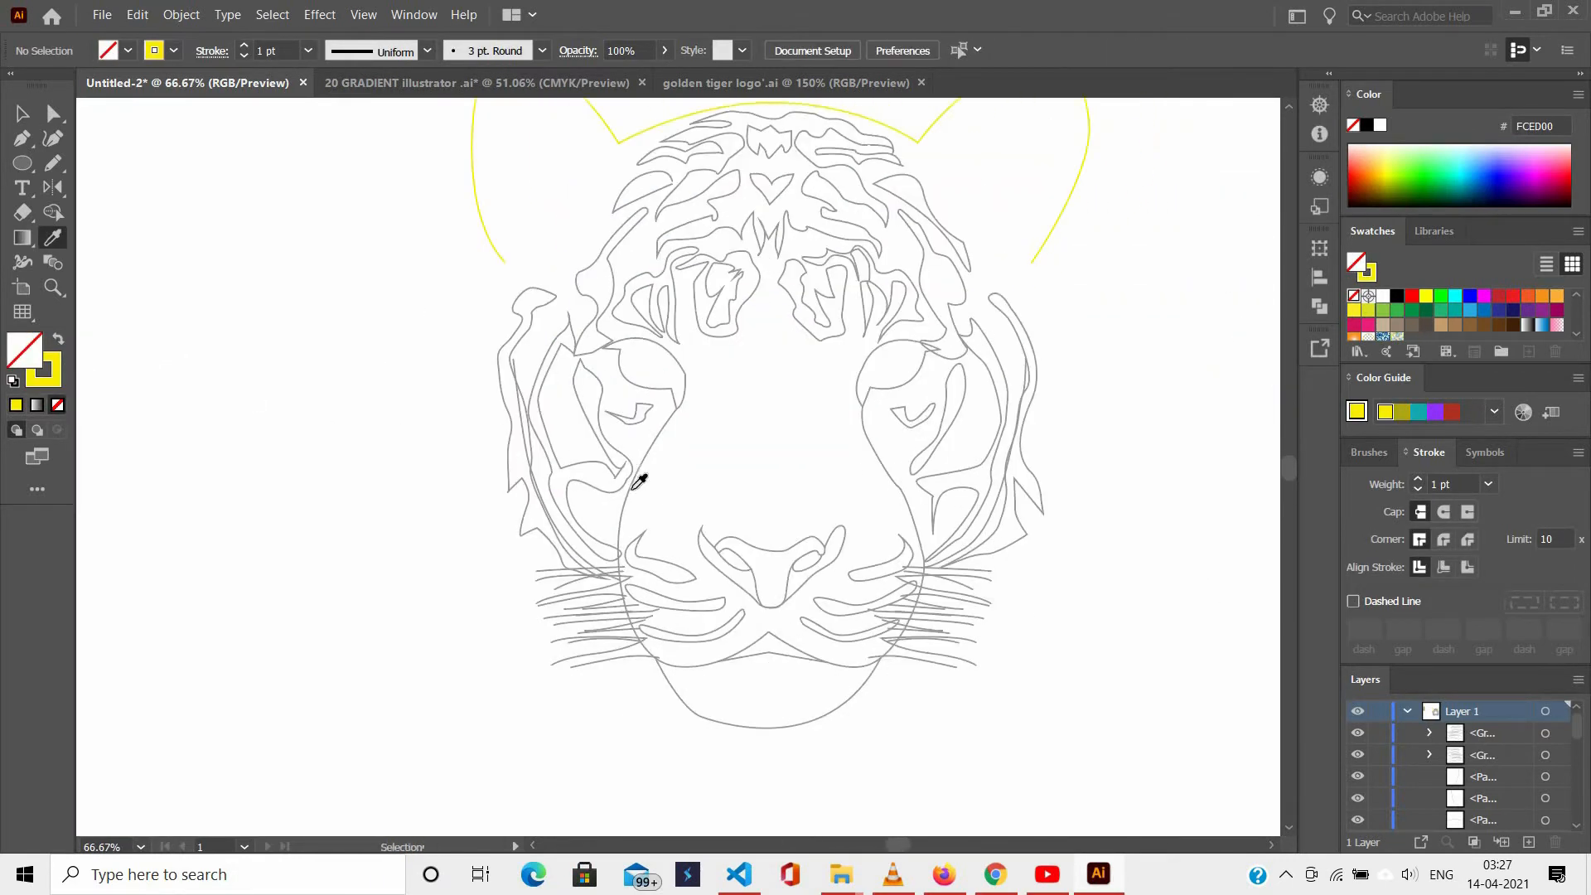
pyautogui.scroll(-1, 812, 669)
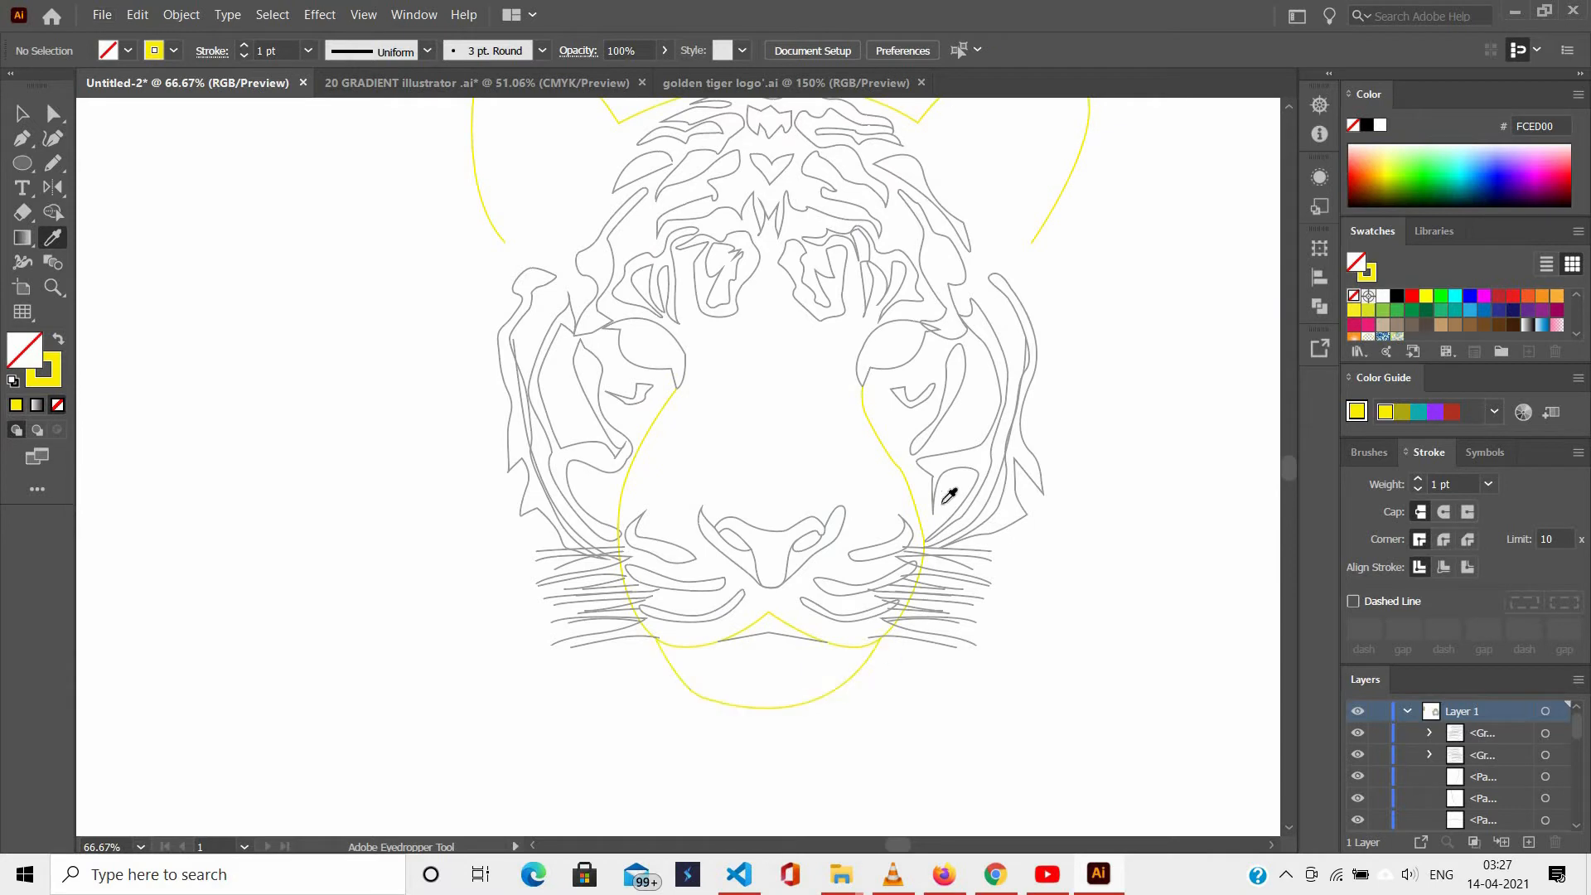
pyautogui.scroll(2, 974, 491)
pyautogui.scroll(-2, 582, 505)
pyautogui.scroll(2, 583, 539)
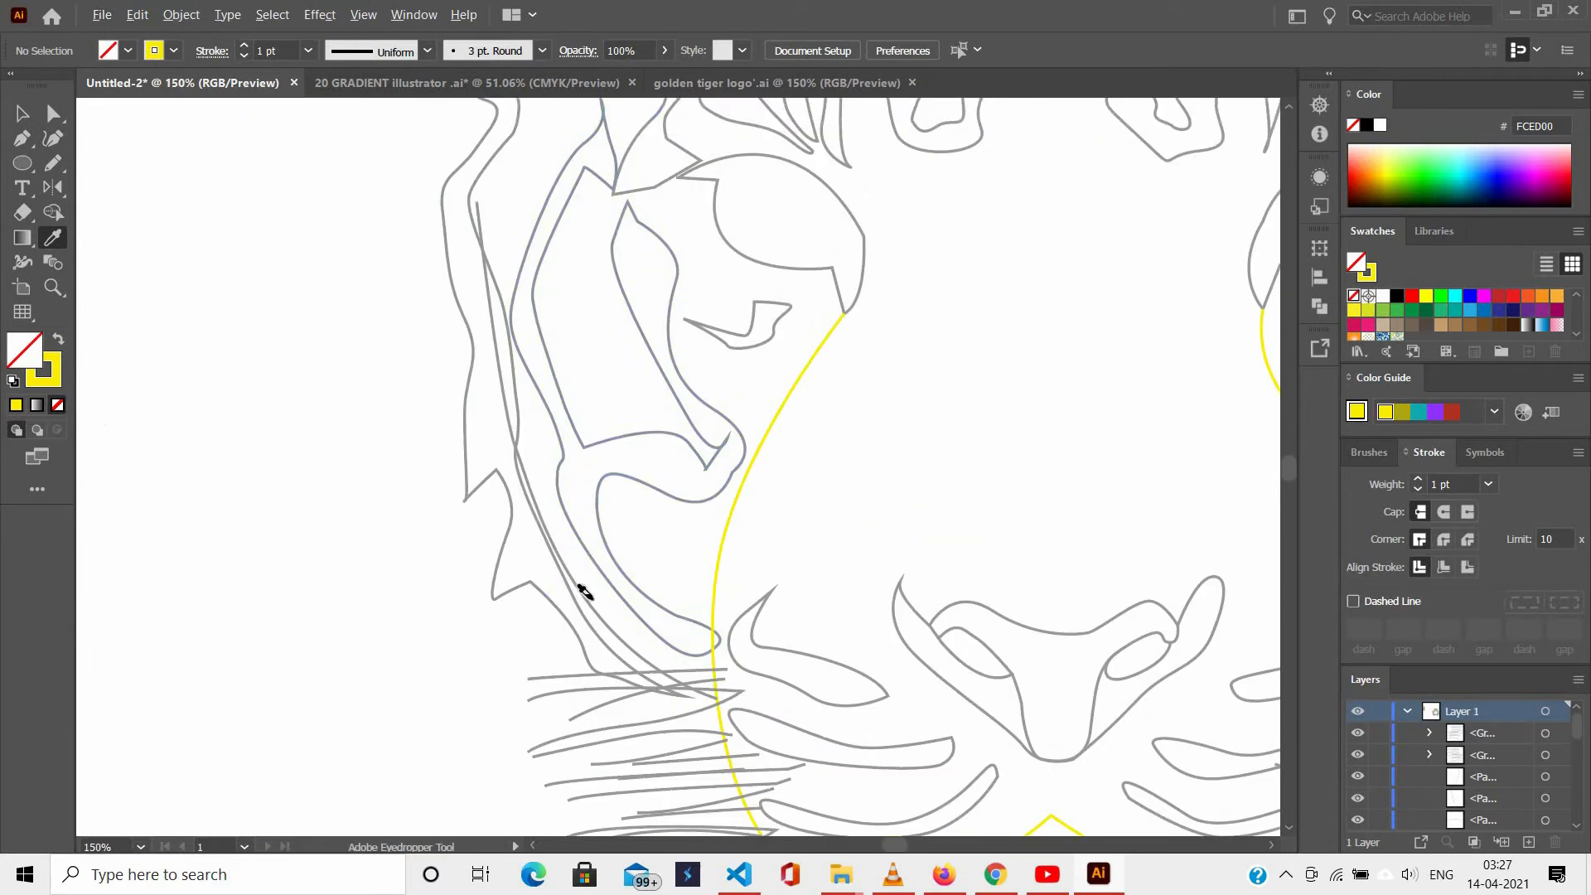
pyautogui.scroll(-2, 597, 494)
# Select all the yellow outlines and give them the lens-shaped width profile that tapers at both ends.
pyautogui.press('v')
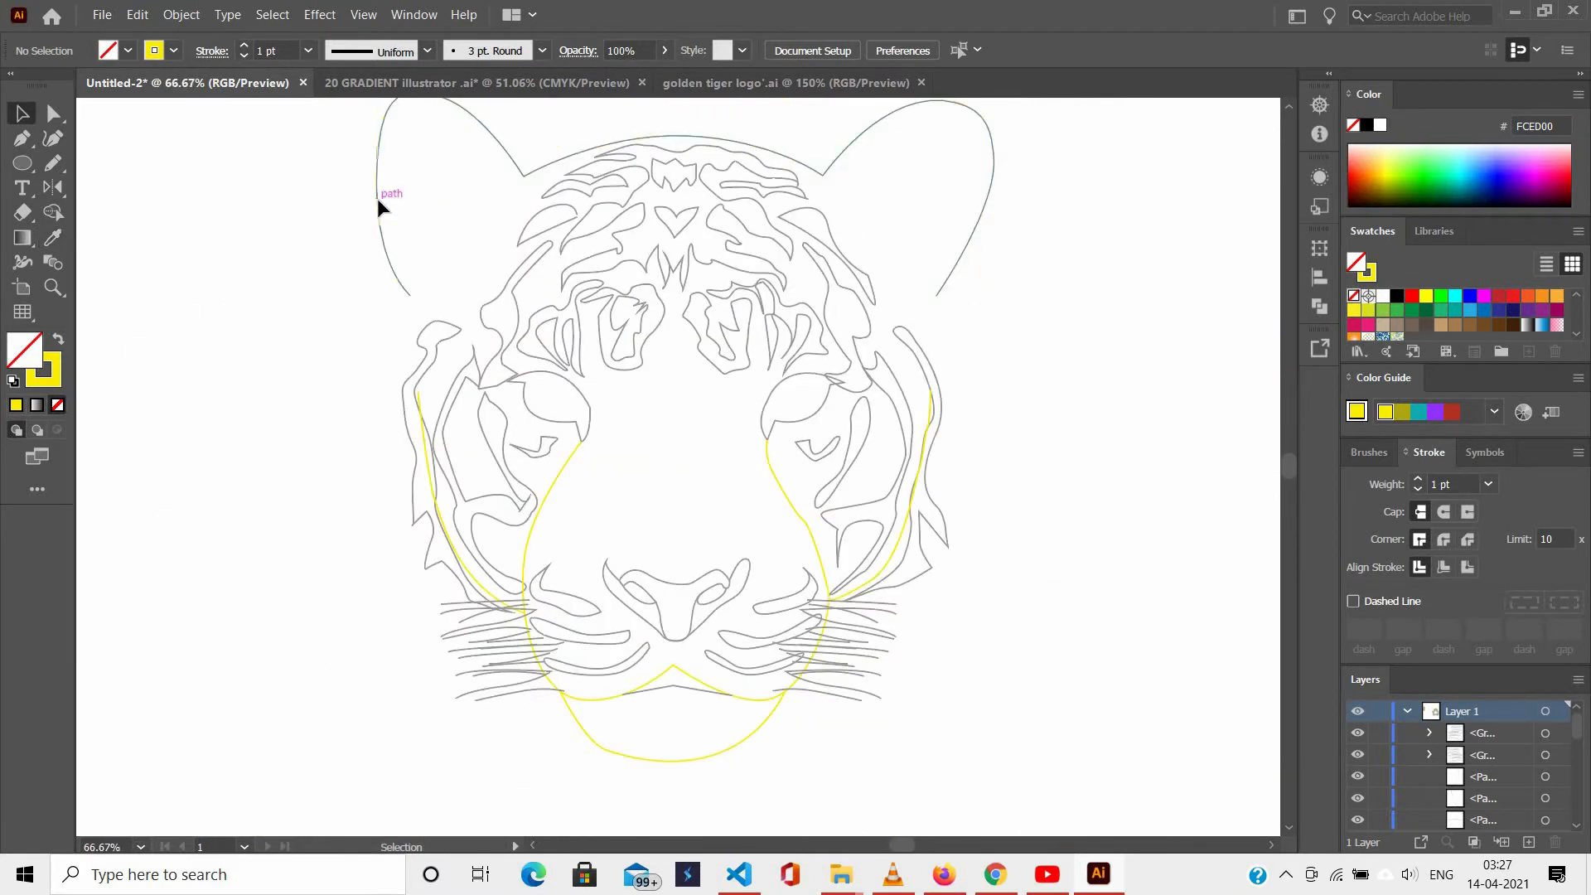
pyautogui.click(376, 197)
pyautogui.keyDown('shift'); pyautogui.click(816, 540); pyautogui.keyUp('shift')
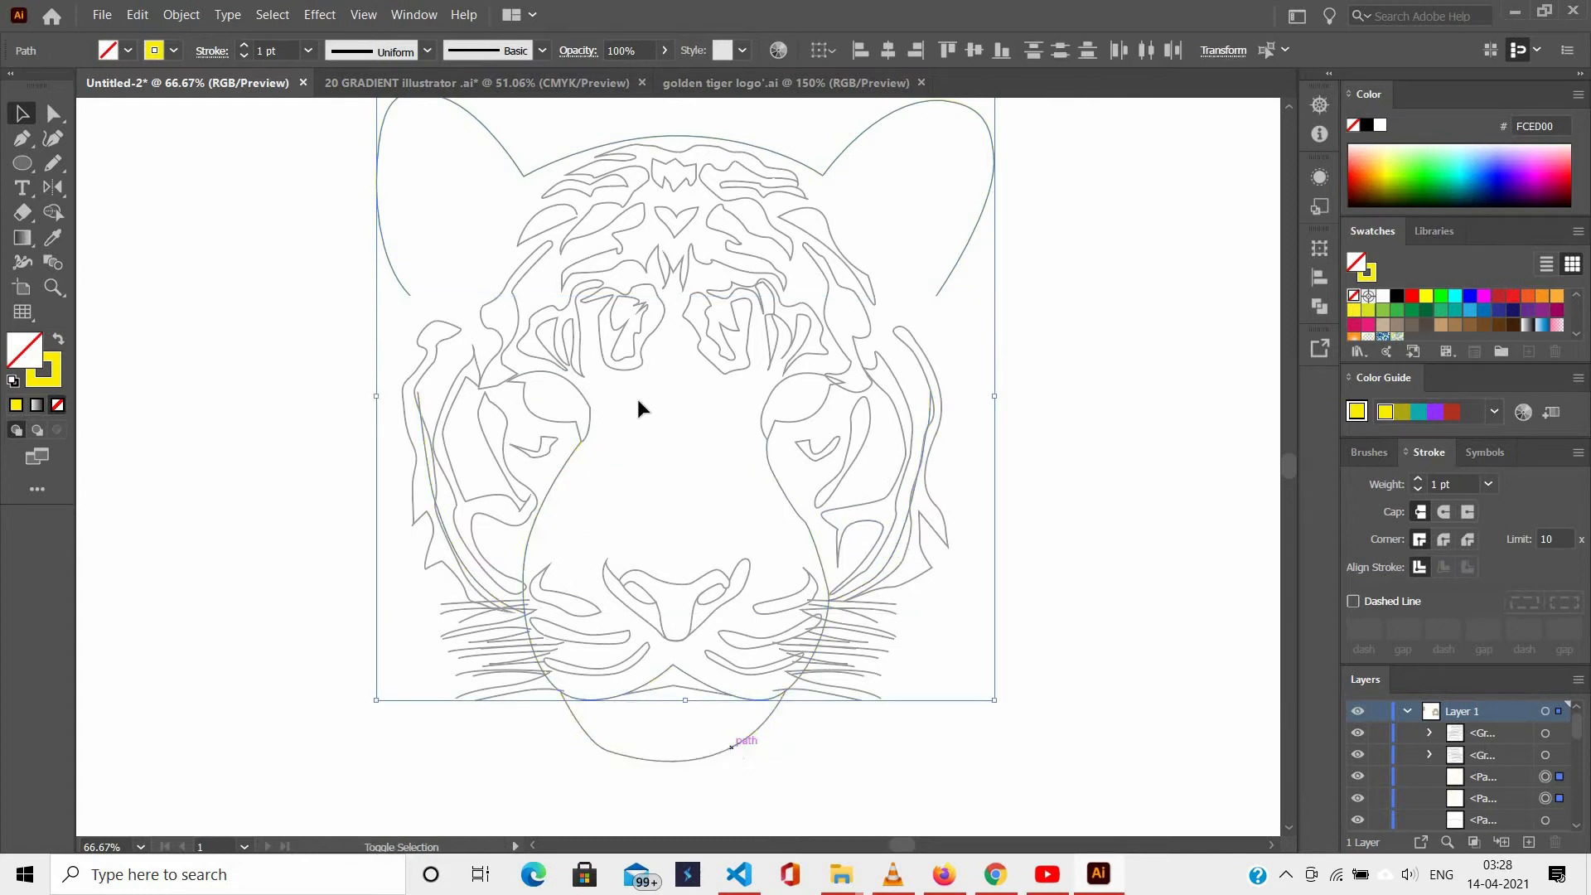
pyautogui.keyDown('shift'); pyautogui.click(731, 747); pyautogui.keyUp('shift')
pyautogui.click(428, 51)
pyautogui.click(377, 117)
# Increase the stroke weight of the selected yellow outlines to 11 pt and deselect them.
pyautogui.click(244, 44)
pyautogui.click(244, 45)
pyautogui.click(244, 44)
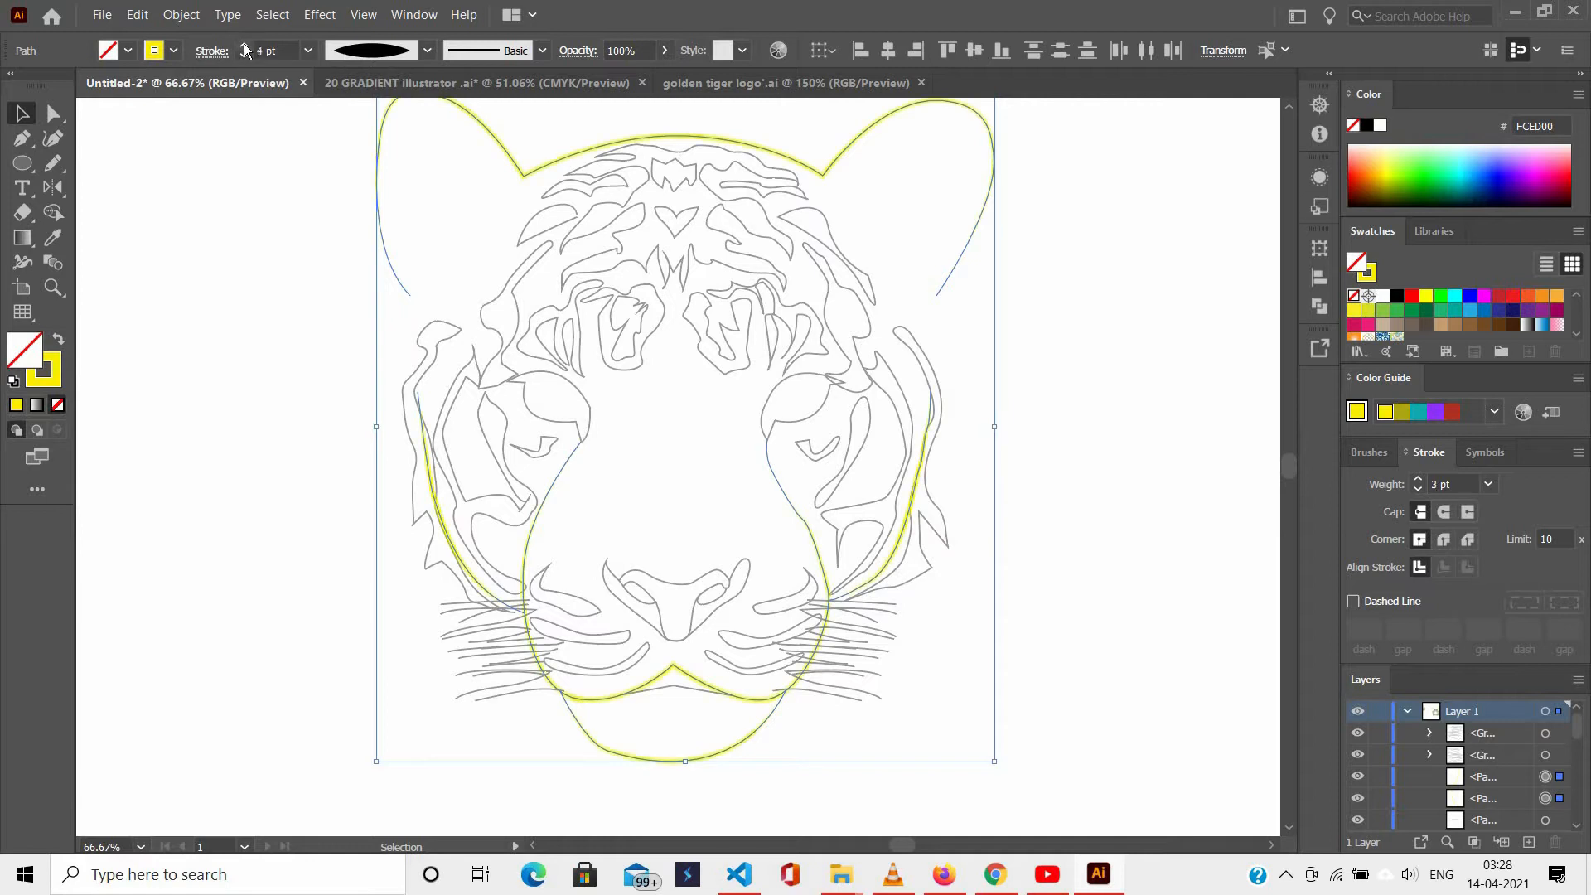
pyautogui.click(244, 45)
pyautogui.click(243, 45)
pyautogui.click(243, 45)
pyautogui.click(243, 45)
pyautogui.click(243, 44)
pyautogui.click(244, 45)
pyautogui.click(700, 597)
pyautogui.click(668, 693)
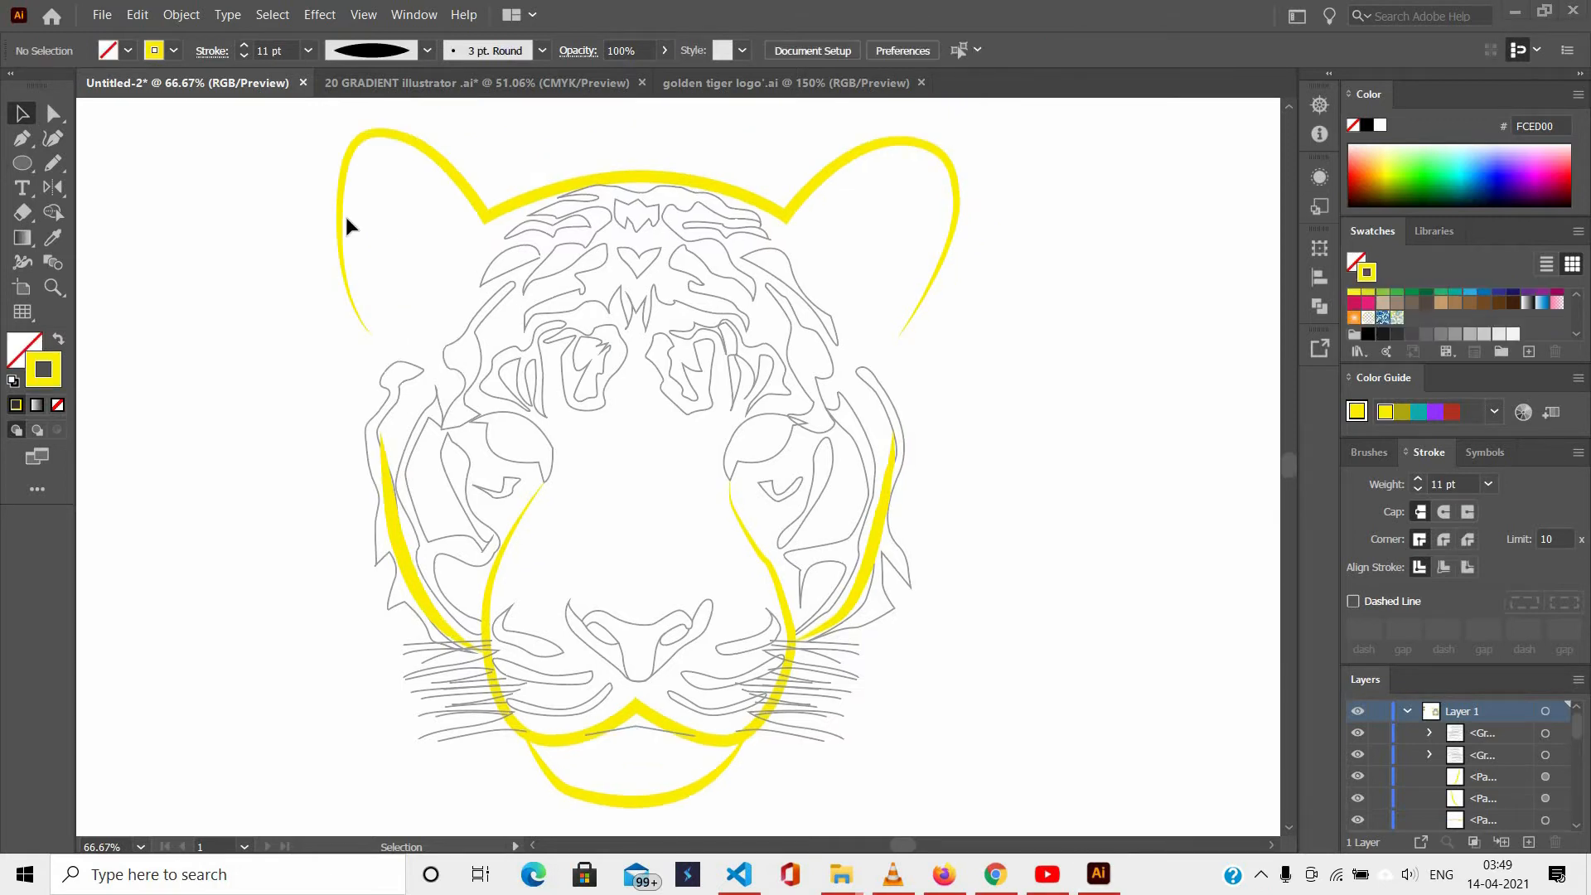
# Select the yellow head, muzzle, cheek and chin outlines and lock them.
pyautogui.click(467, 247)
pyautogui.keyDown('shift'); pyautogui.click(505, 554); pyautogui.keyUp('shift')
pyautogui.keyDown('shift'); pyautogui.click(862, 617); pyautogui.keyUp('shift')
pyautogui.keyDown('shift'); pyautogui.click(859, 609); pyautogui.keyUp('shift')
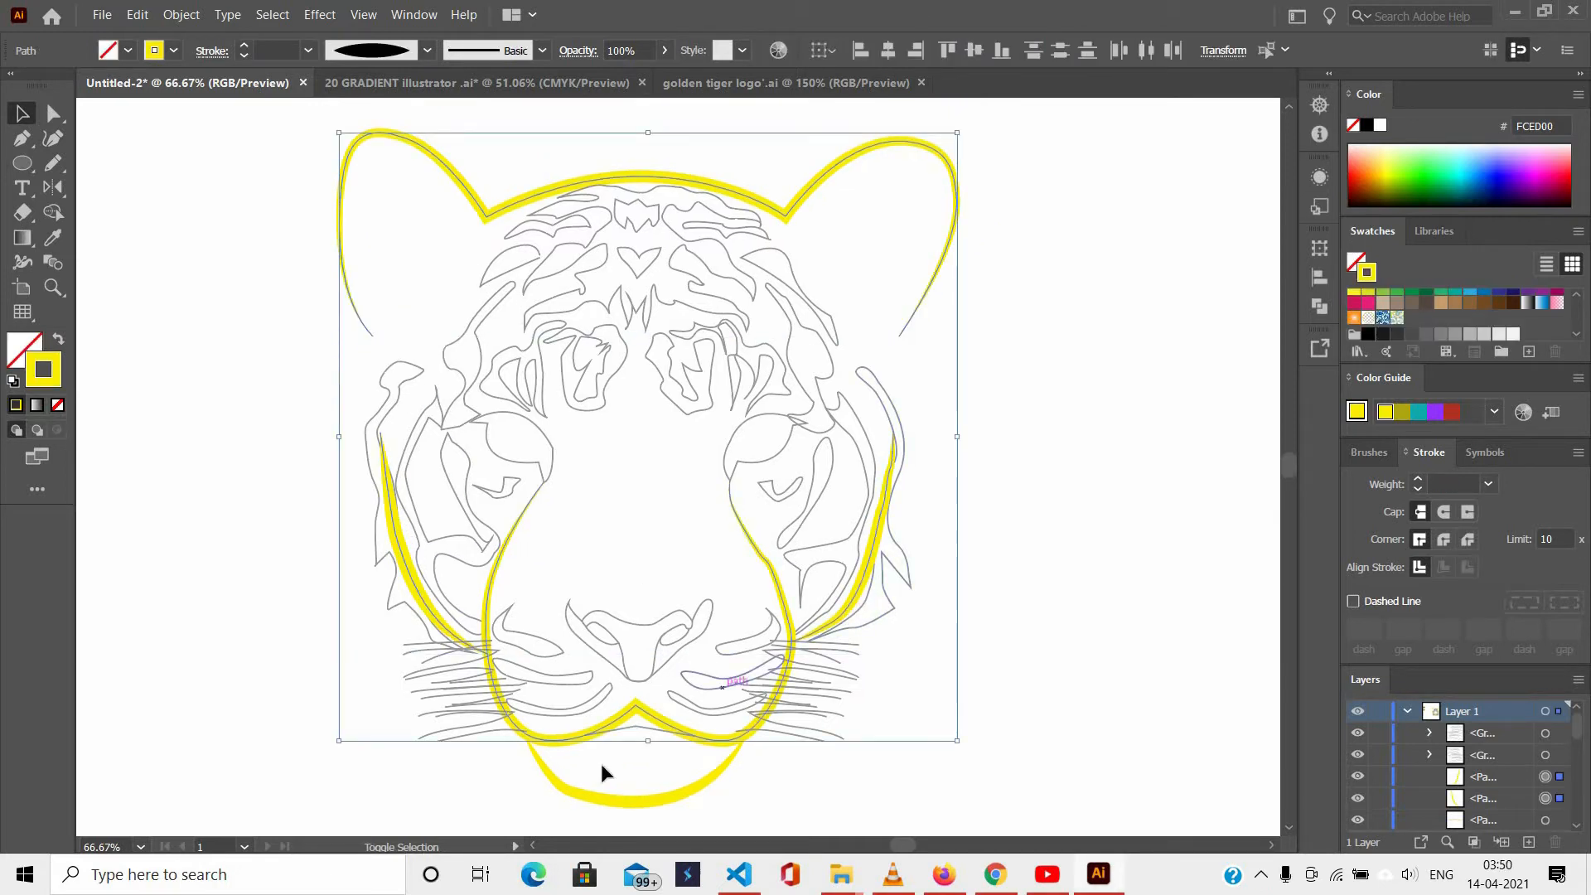
pyautogui.hotkey('ctrl', '2')
# Give the left whisker group a 2 pt stroke with the lens-shaped width profile.
pyautogui.click(411, 638)
pyautogui.scroll(3, 411, 638)
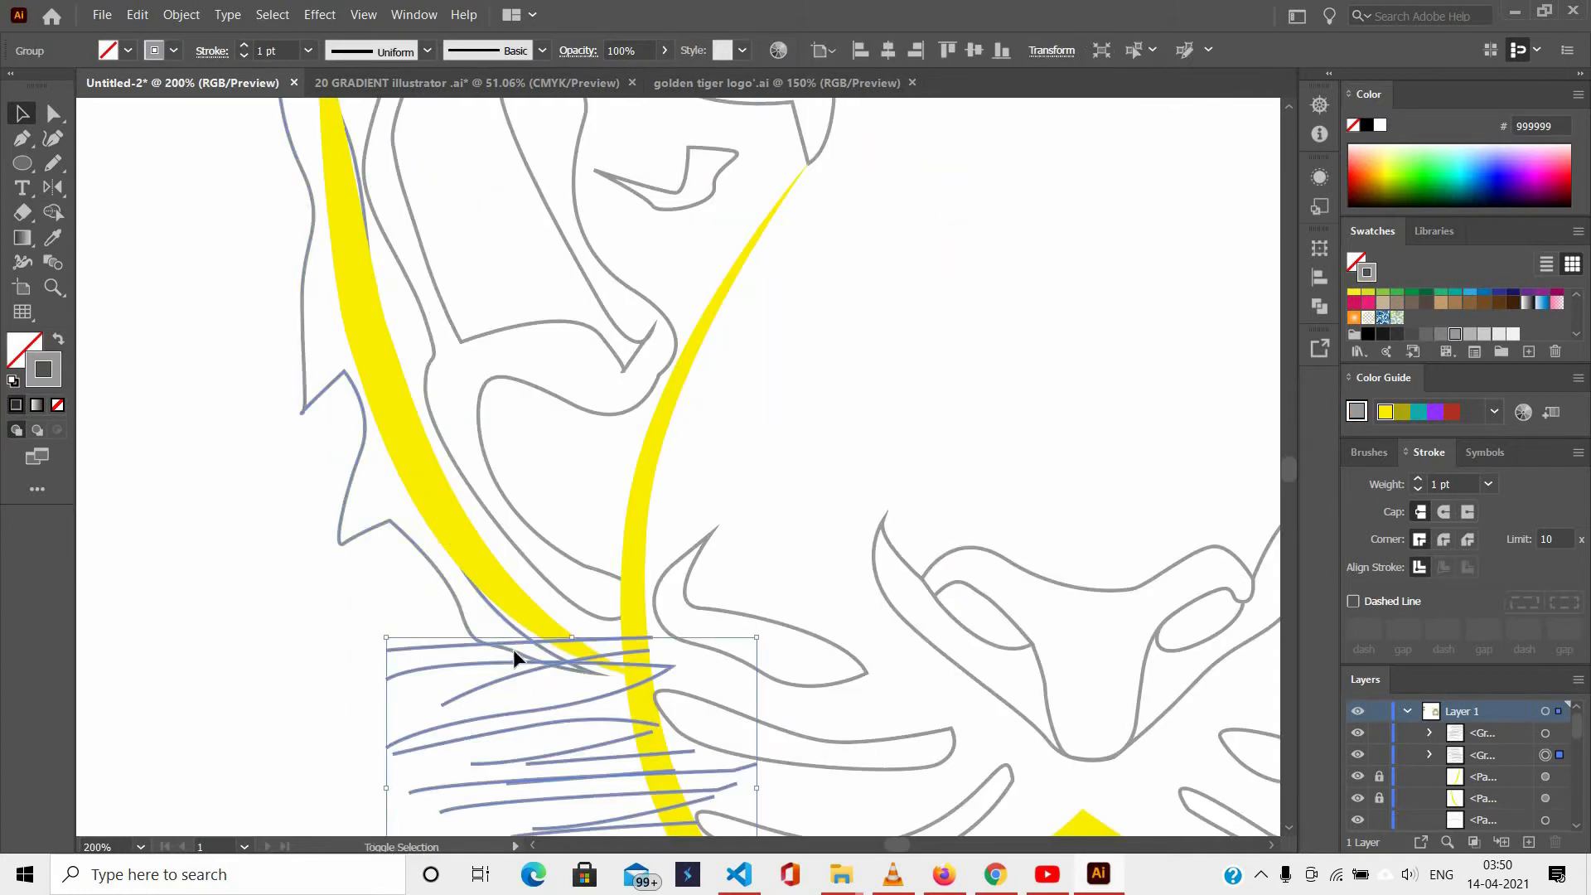
pyautogui.scroll(-1, 515, 652)
pyautogui.click(245, 46)
pyautogui.click(428, 50)
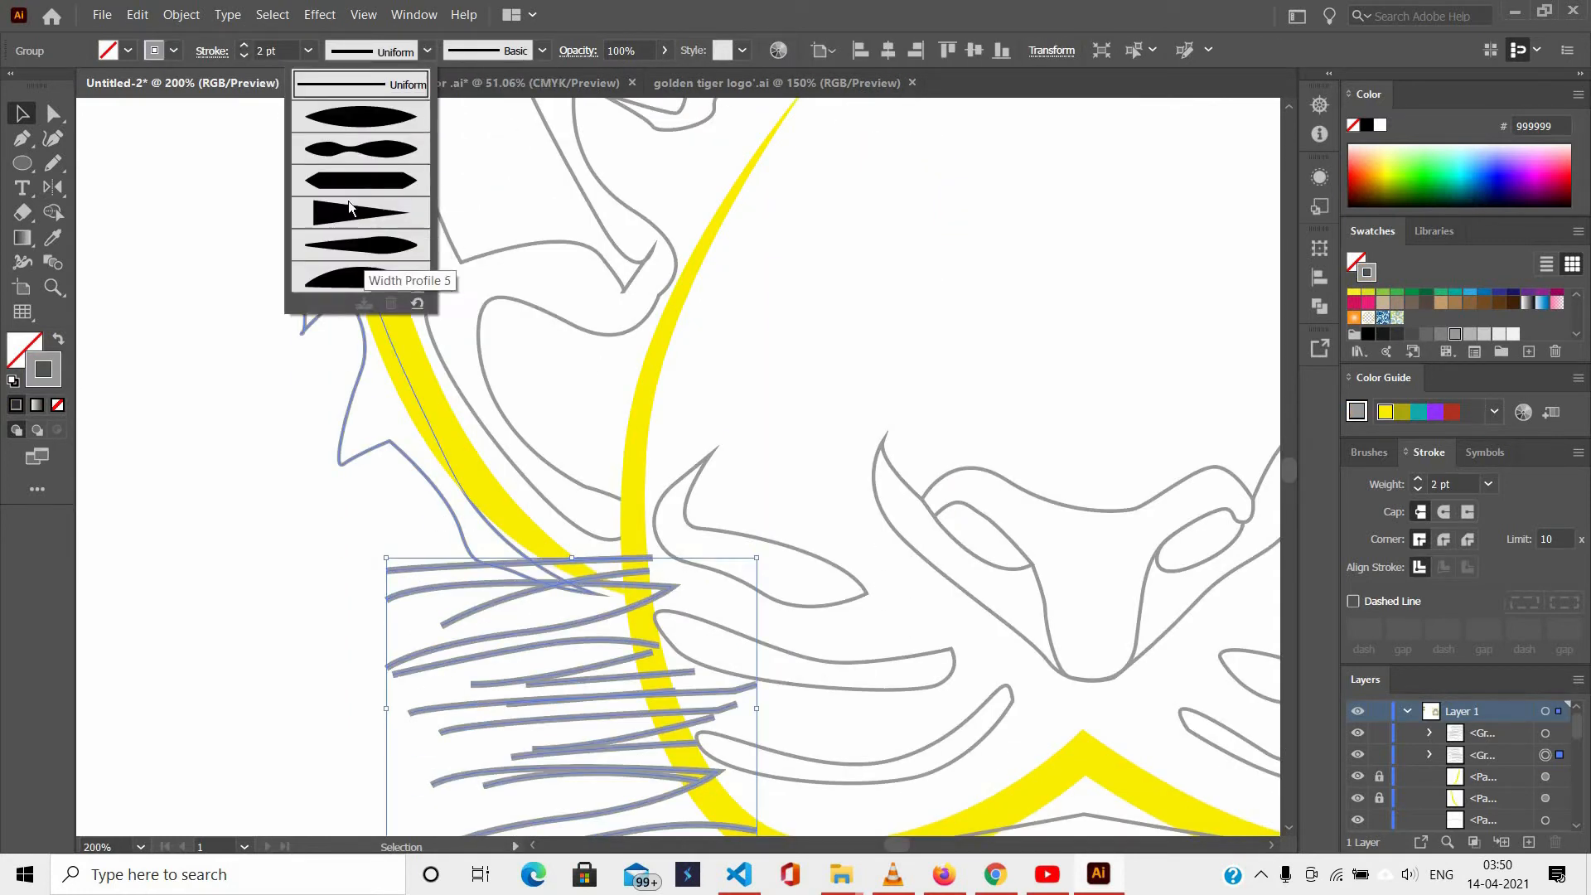
pyautogui.click(375, 148)
# Try to copy the yellow muzzle outline's style onto the left whiskers with the Eyedropper and undo it.
pyautogui.scroll(-5, 813, 568)
pyautogui.press('i')
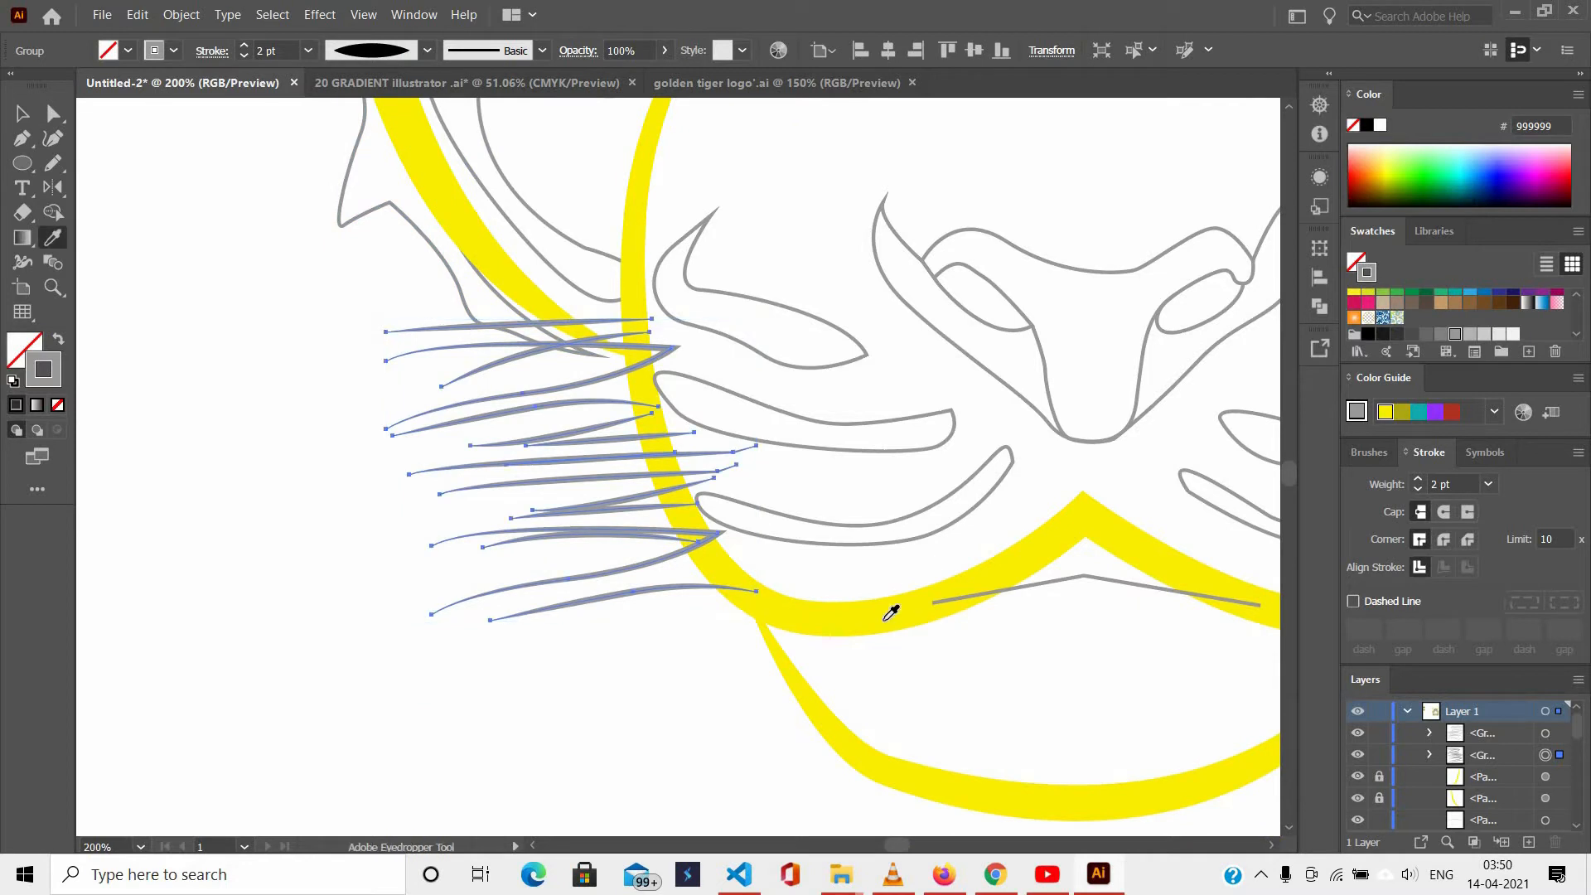
pyautogui.click(888, 611)
pyautogui.hotkey('ctrl', 'z')
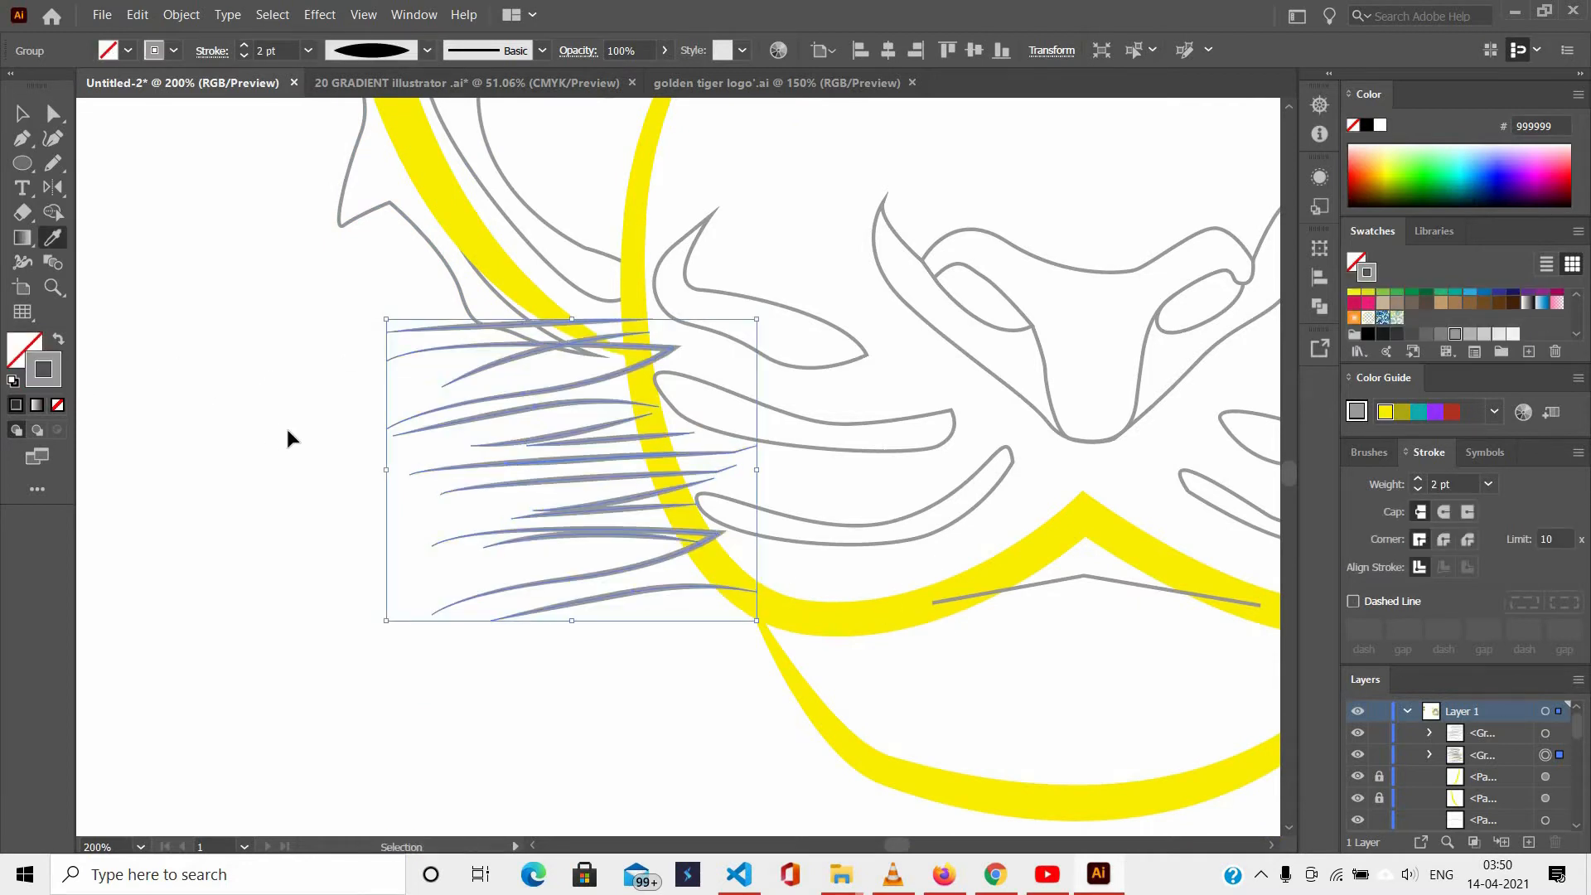
# Unlock all artwork and copy the muzzle outline's yellow FCED00 stroke onto the left whisker group.
pyautogui.keyDown('ctrl'); pyautogui.click(389, 371); pyautogui.keyUp('ctrl')
pyautogui.click(181, 14)
pyautogui.click(261, 167)
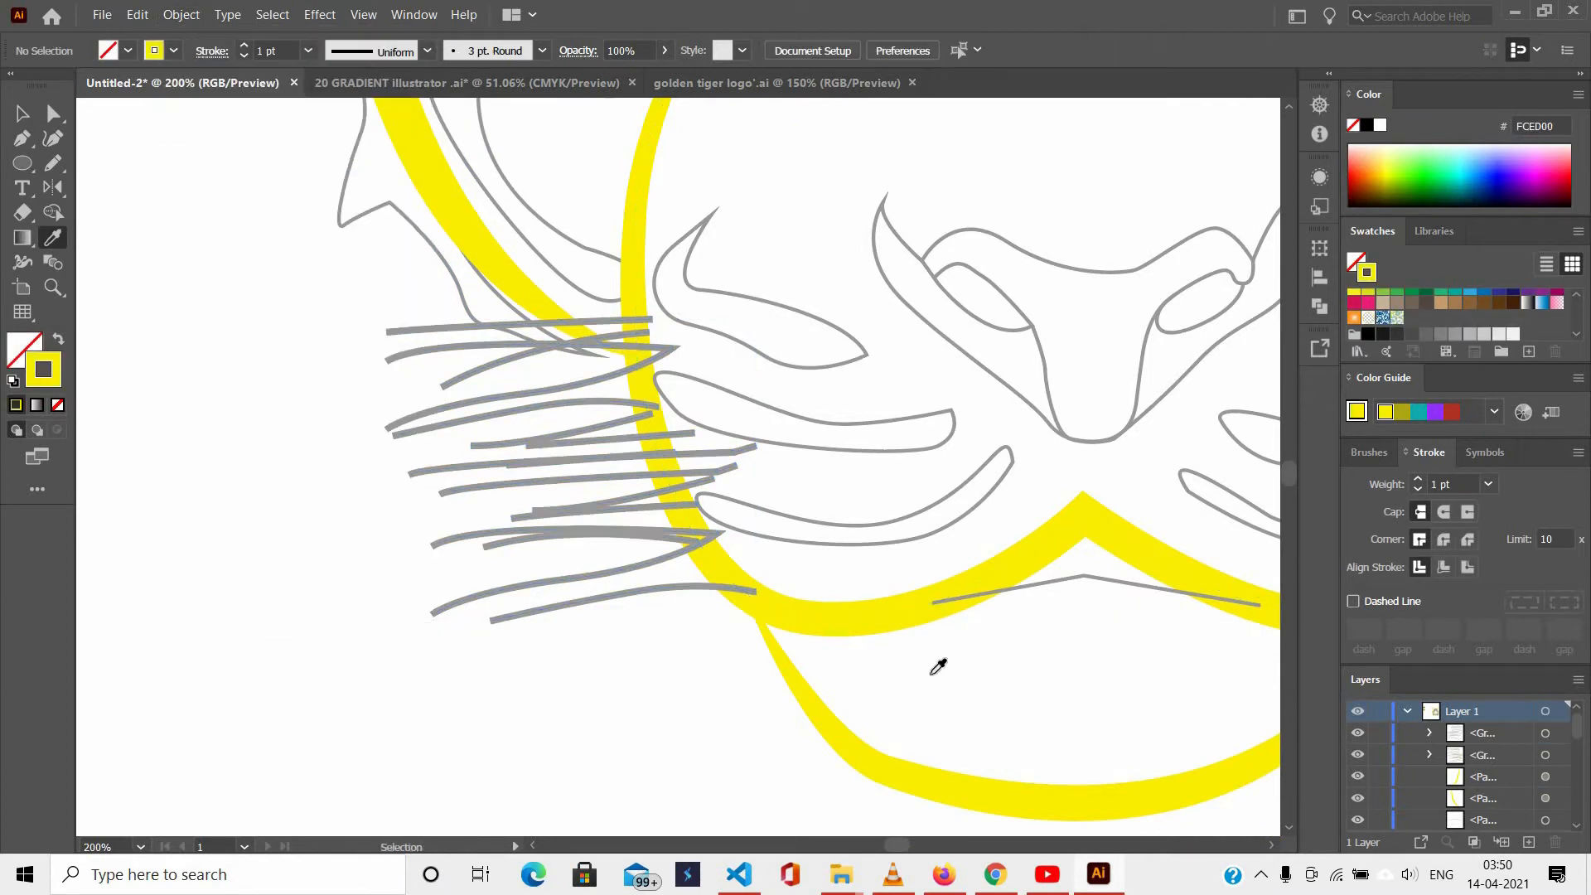
pyautogui.moveTo(395, 315); pyautogui.dragTo(394, 315)
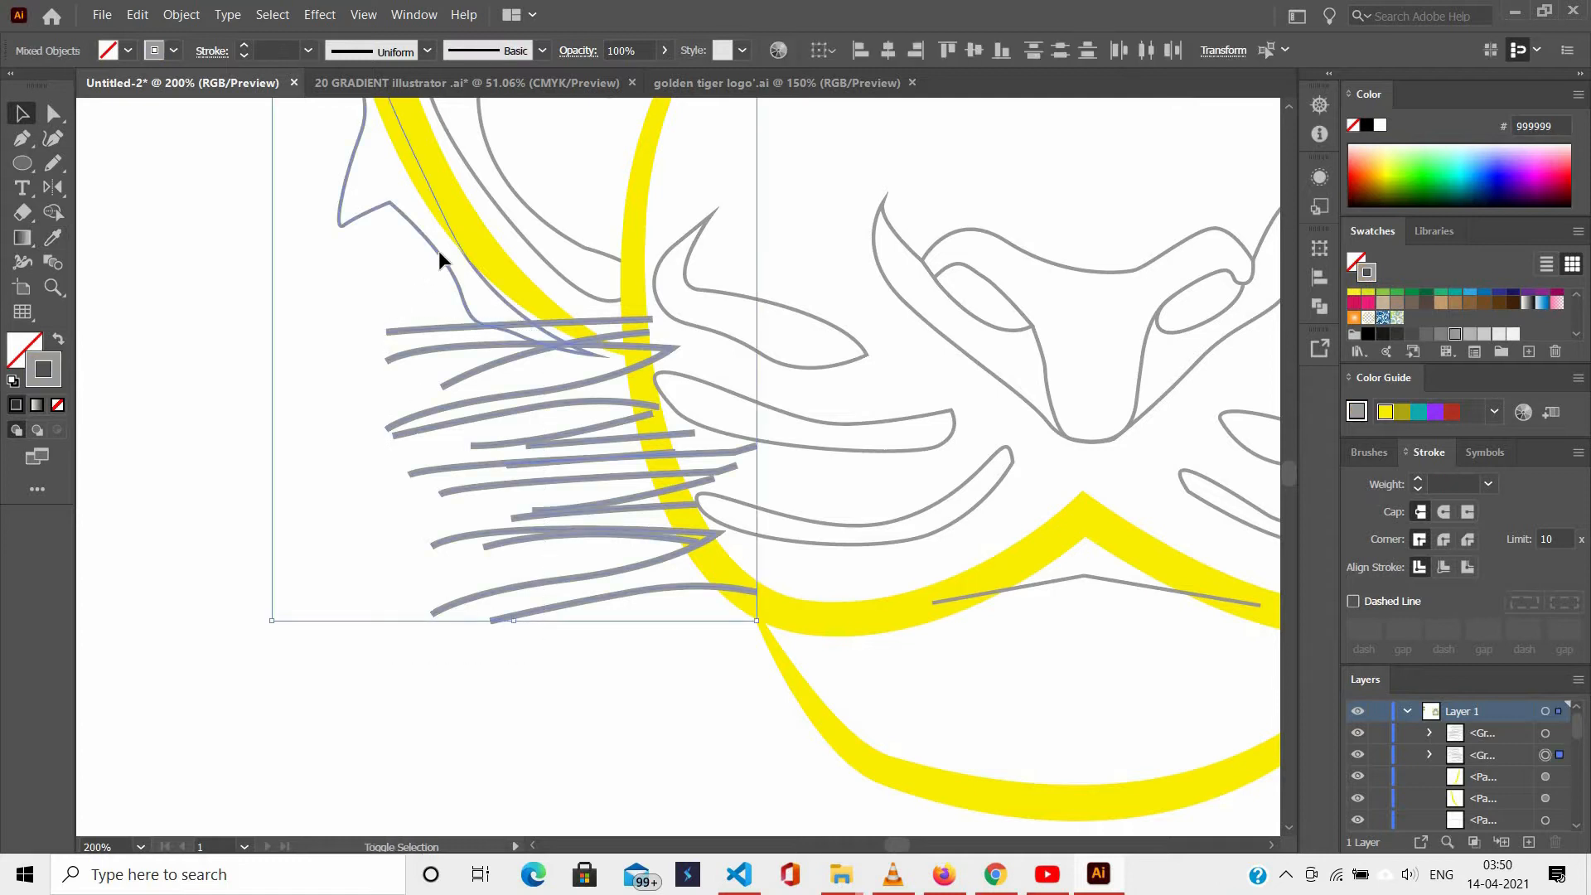
pyautogui.keyDown('shift'); pyautogui.click(439, 250); pyautogui.keyUp('shift')
pyautogui.press('i')
pyautogui.click(910, 610)
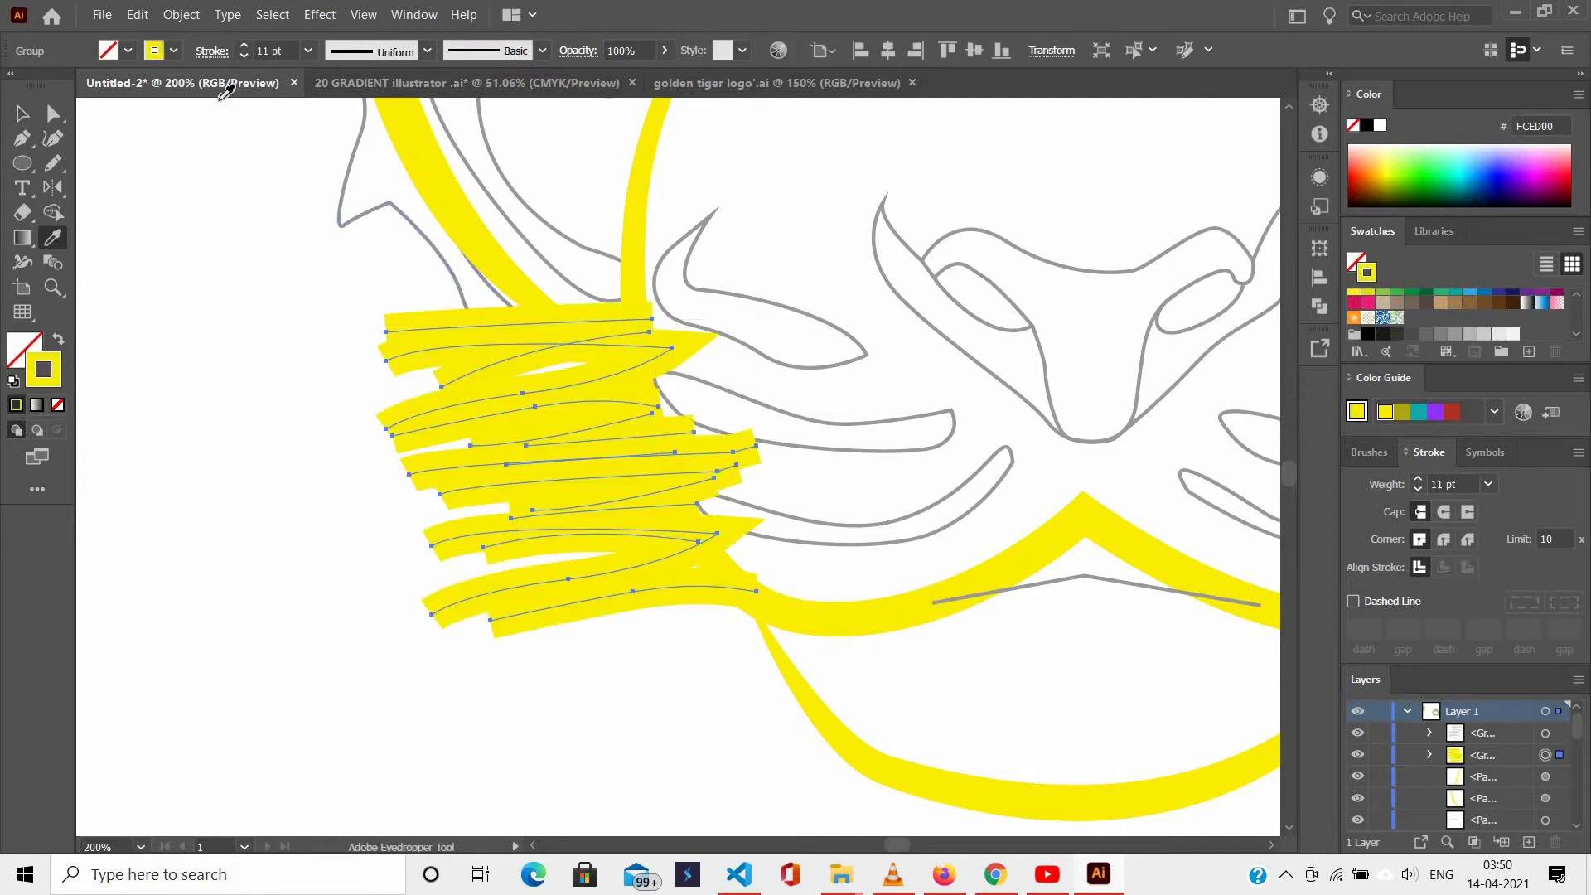
# Set the yellow left whiskers' stroke to 2 pt with the lens-shaped width profile and deselect them.
pyautogui.click(308, 51)
pyautogui.click(331, 150)
pyautogui.click(428, 51)
pyautogui.click(369, 116)
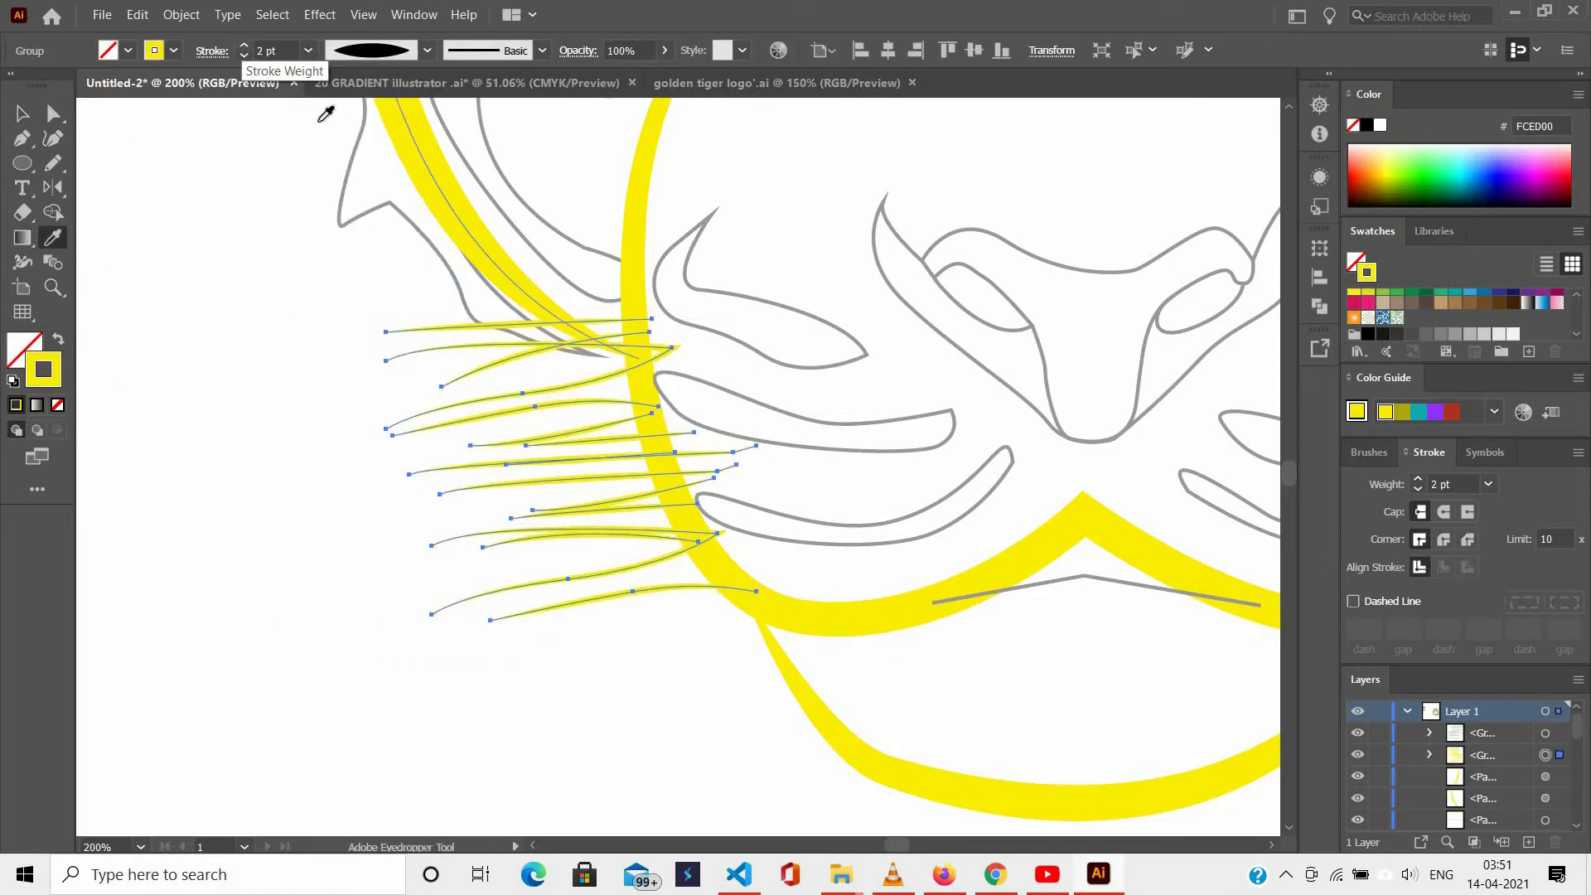
pyautogui.scroll(-2, 539, 384)
pyautogui.keyDown('ctrl'); pyautogui.click(632, 594); pyautogui.keyUp('ctrl')
# Select the grey whisker group on the right cheek and delete it.
pyautogui.scroll(3, 663, 593)
pyautogui.scroll(-1, 829, 610)
pyautogui.scroll(3, 999, 609)
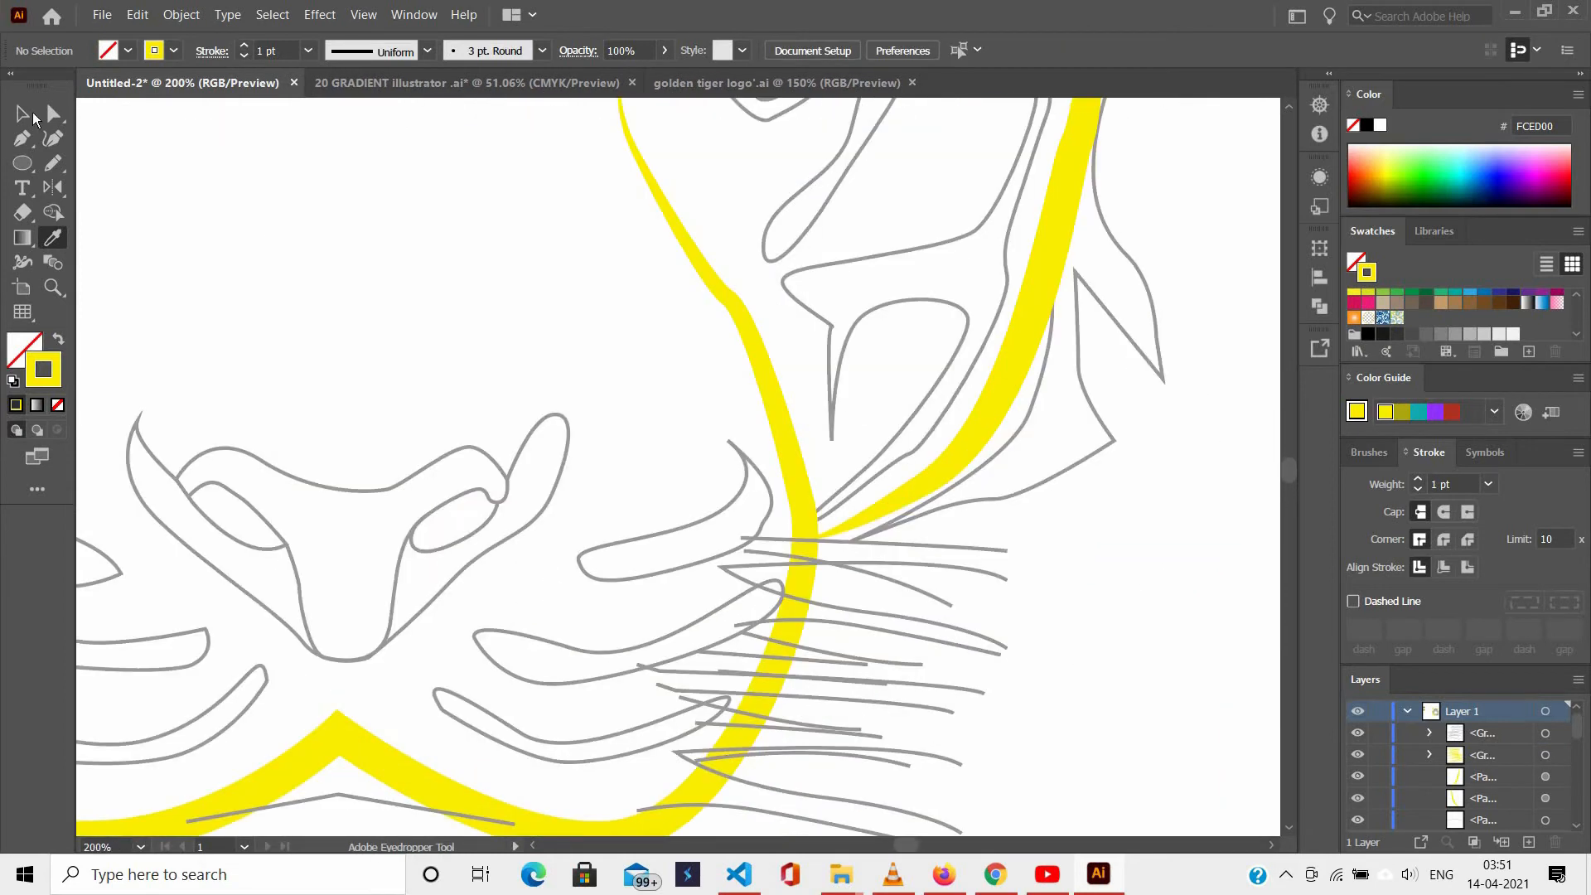
pyautogui.press('v')
pyautogui.scroll(-2, 721, 701)
pyautogui.moveTo(834, 744); pyautogui.dragTo(1036, 423)
pyautogui.click(1038, 419)
pyautogui.scroll(-1, 380, 588)
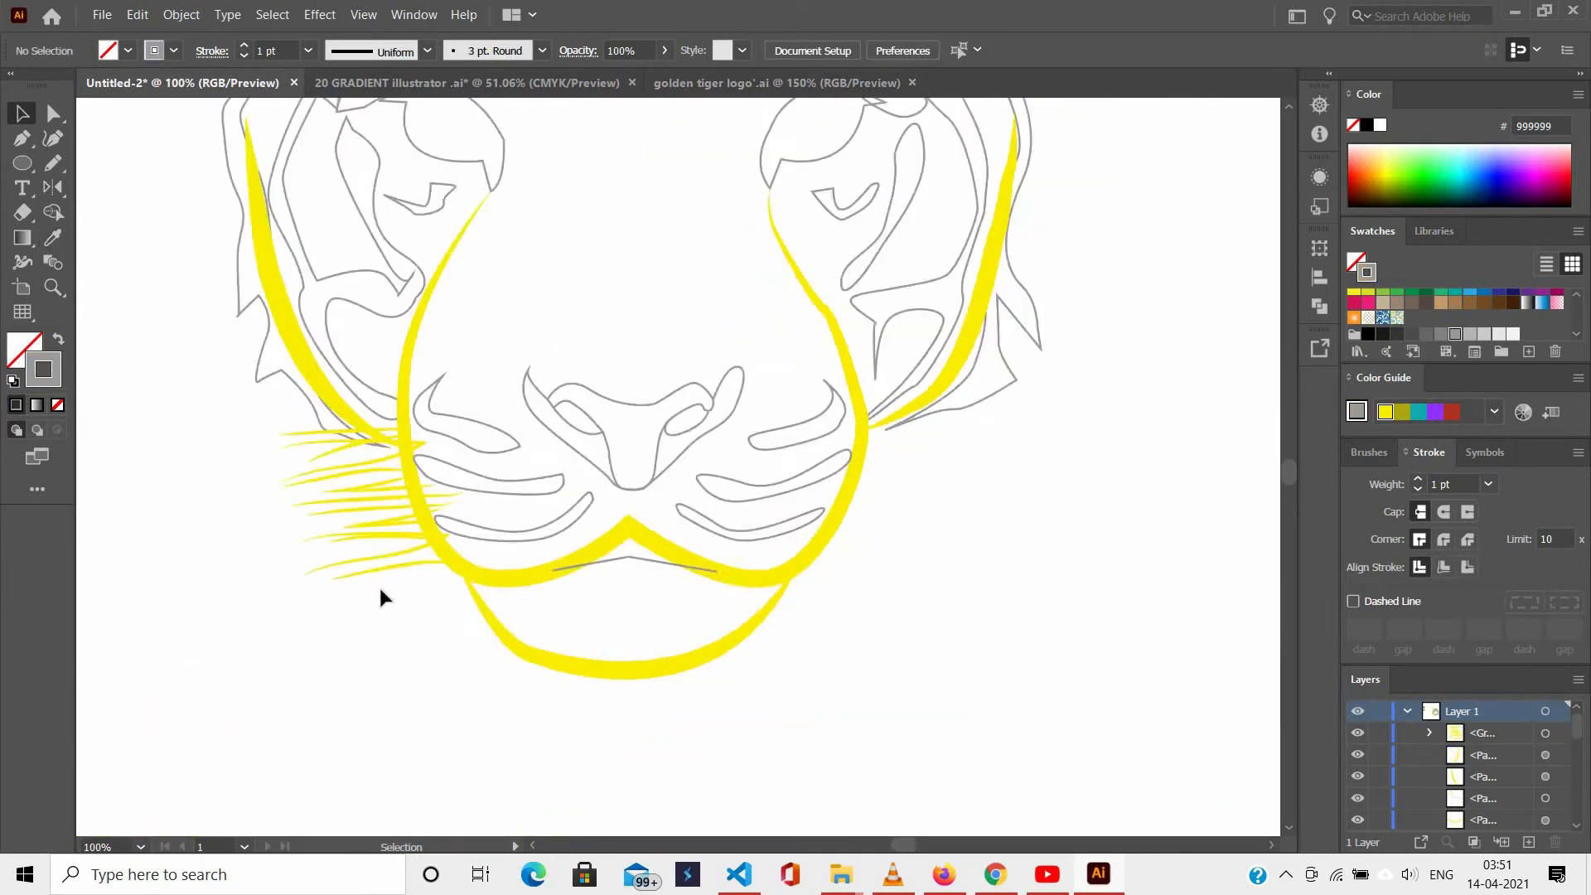
# Select only the yellow left whisker group, excluding the neighbouring cheek outline from the selection.
pyautogui.moveTo(379, 589)
pyautogui.mouseDown()
pyautogui.moveTo(251, 341)
pyautogui.moveTo(271, 343)
pyautogui.mouseUp()
pyautogui.scroll(-3, 313, 414)
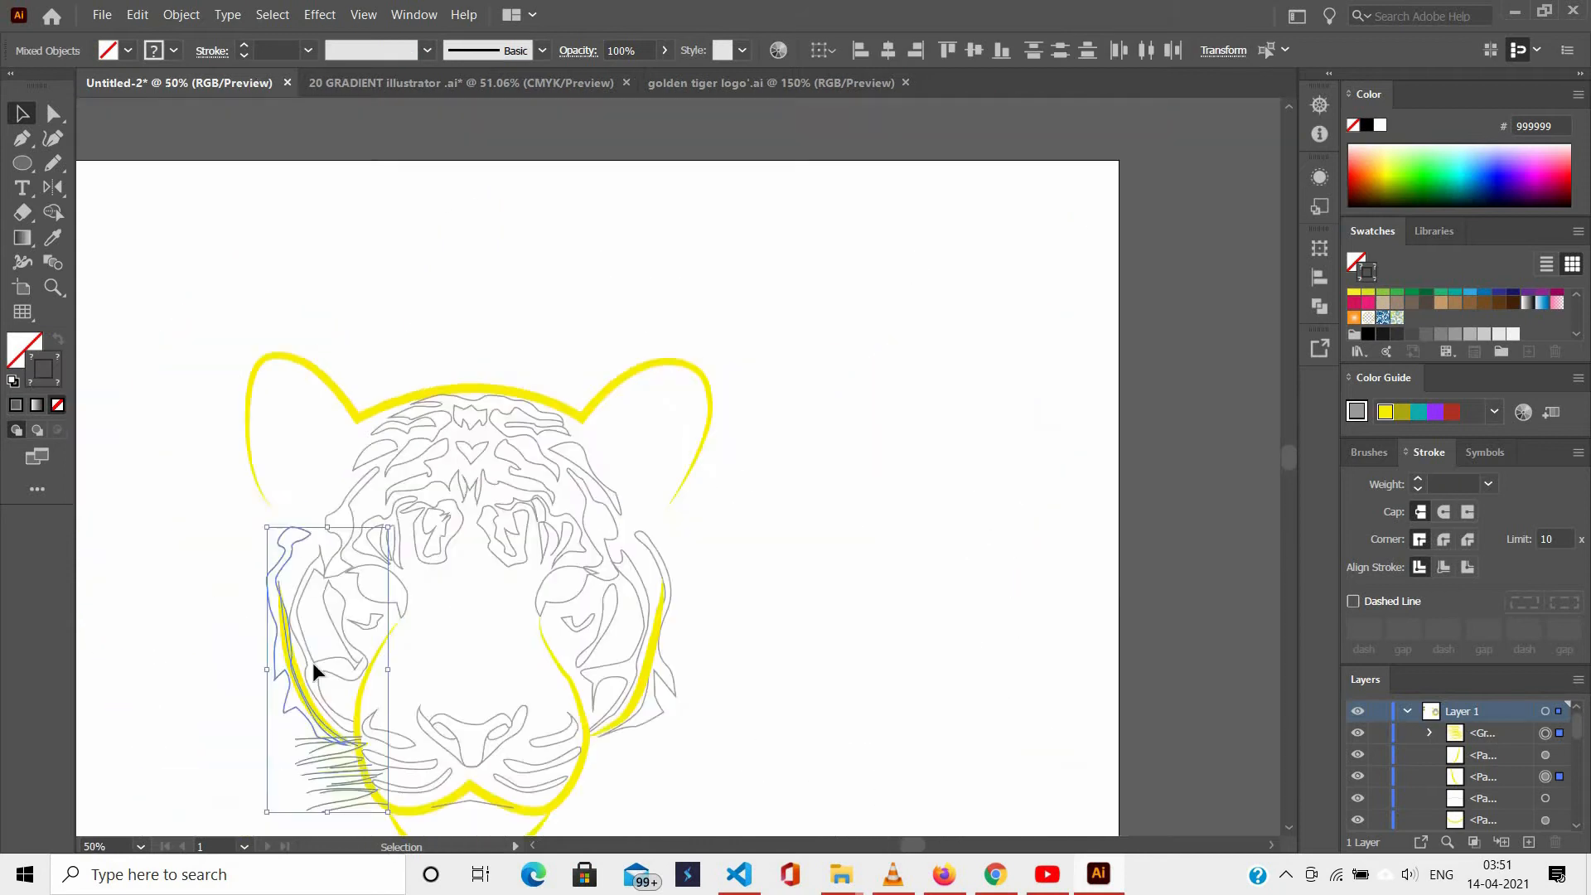
pyautogui.scroll(3, 311, 663)
pyautogui.scroll(-1, 323, 622)
pyautogui.keyDown('shift'); pyautogui.click(335, 590); pyautogui.keyUp('shift')
pyautogui.scroll(-10, 371, 584)
pyautogui.scroll(-3, 371, 584)
pyautogui.scroll(4, 372, 584)
pyautogui.moveTo(373, 351); pyautogui.dragTo(684, 444)
pyautogui.rightClick(684, 445)
pyautogui.click(783, 369)
pyautogui.hotkey('ctrl', 'z')
pyautogui.scroll(3, 418, 380)
# Duplicate the left whisker group below the chin and reflect the copy across the vertical axis.
pyautogui.moveTo(349, 285); pyautogui.dragTo(587, 686)
pyautogui.rightClick(589, 688)
pyautogui.click(895, 632)
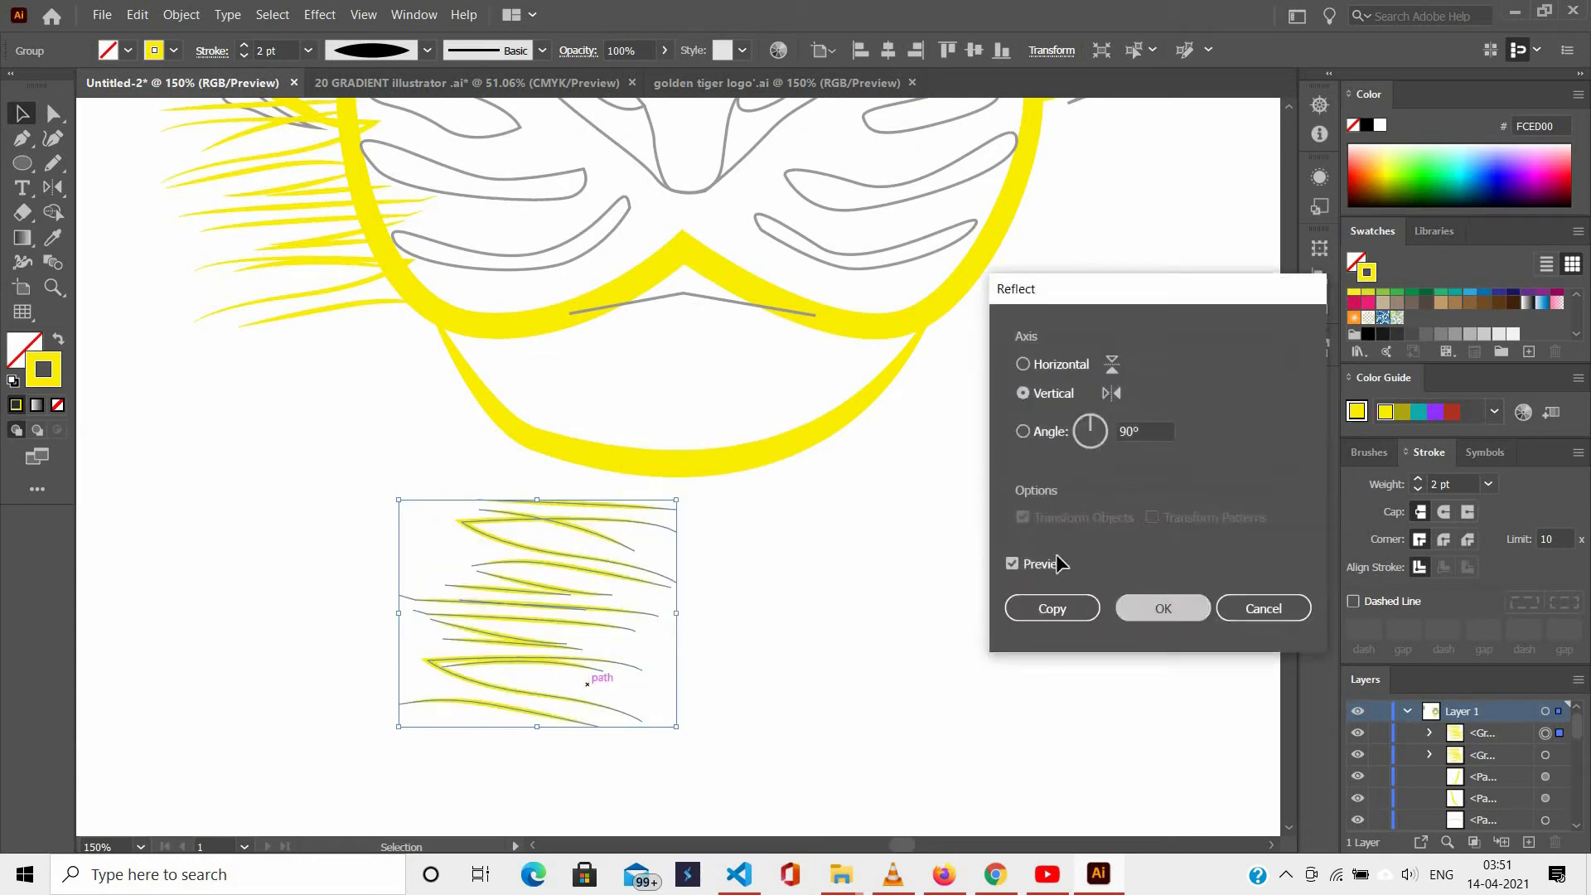
pyautogui.press('Return')
# Move the mirrored whiskers onto the right cheek opposite the left ones and deselect them.
pyautogui.hotkey('ctrl', '-')
pyautogui.hotkey('ctrl', '-')
pyautogui.moveTo(744, 595); pyautogui.dragTo(981, 422)
pyautogui.click(1102, 467)
# Select the thick yellow outlines of the head, ears, cheeks, muzzle and chin and lock them again.
pyautogui.scroll(5, 1102, 467)
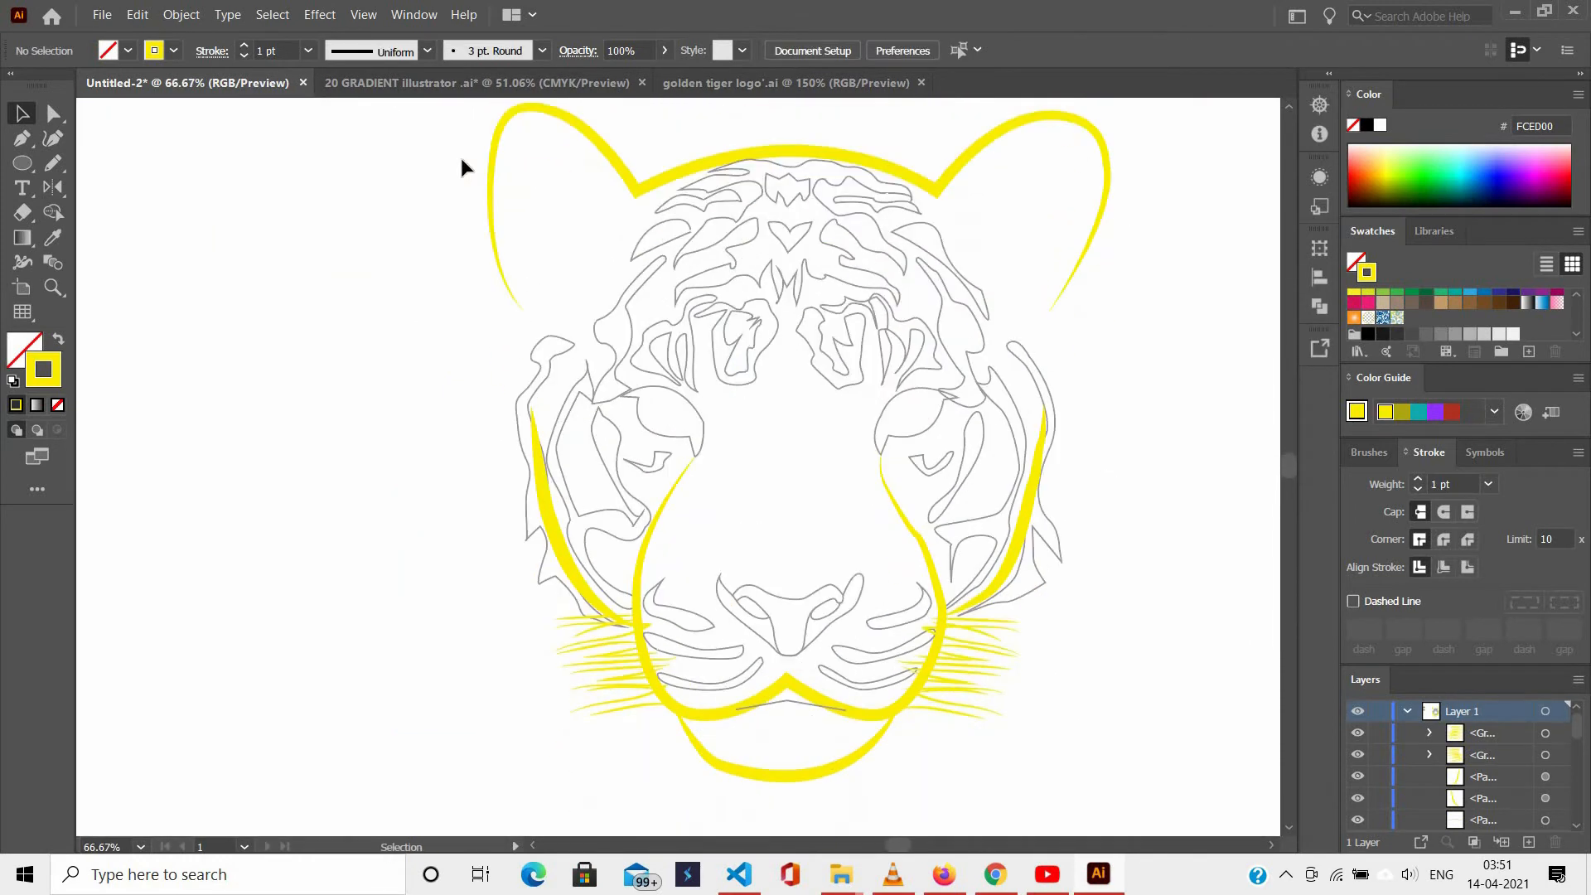
pyautogui.moveTo(719, 144); pyautogui.dragTo(719, 146)
pyautogui.scroll(-2, 966, 500)
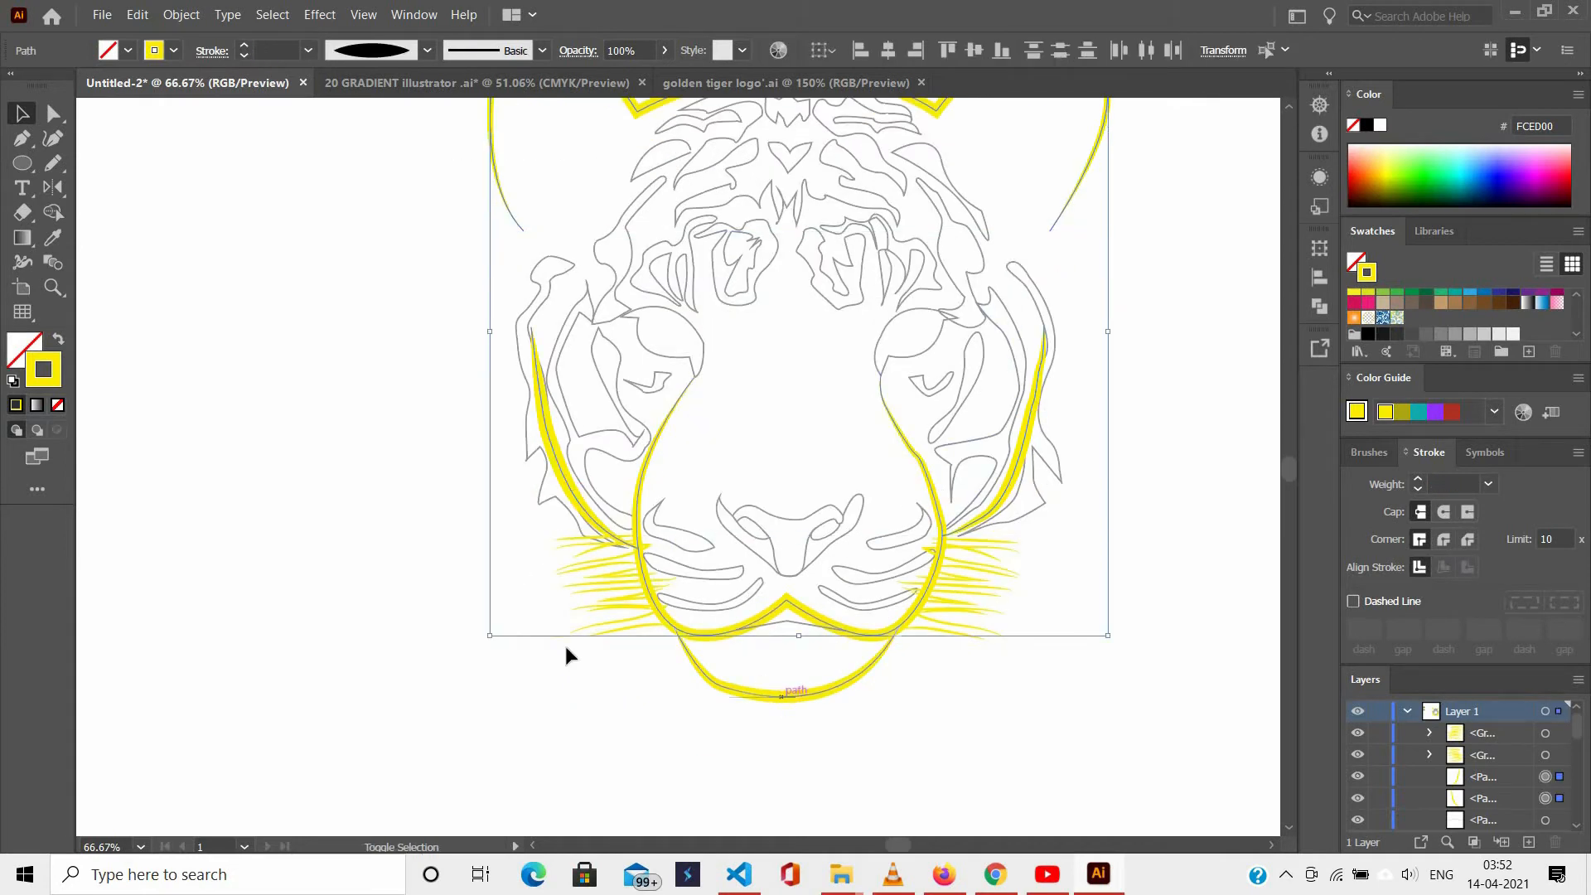
pyautogui.hotkey('ctrl', '2')
# Lock the left and right yellow whisker groups.
pyautogui.scroll(4, 566, 645)
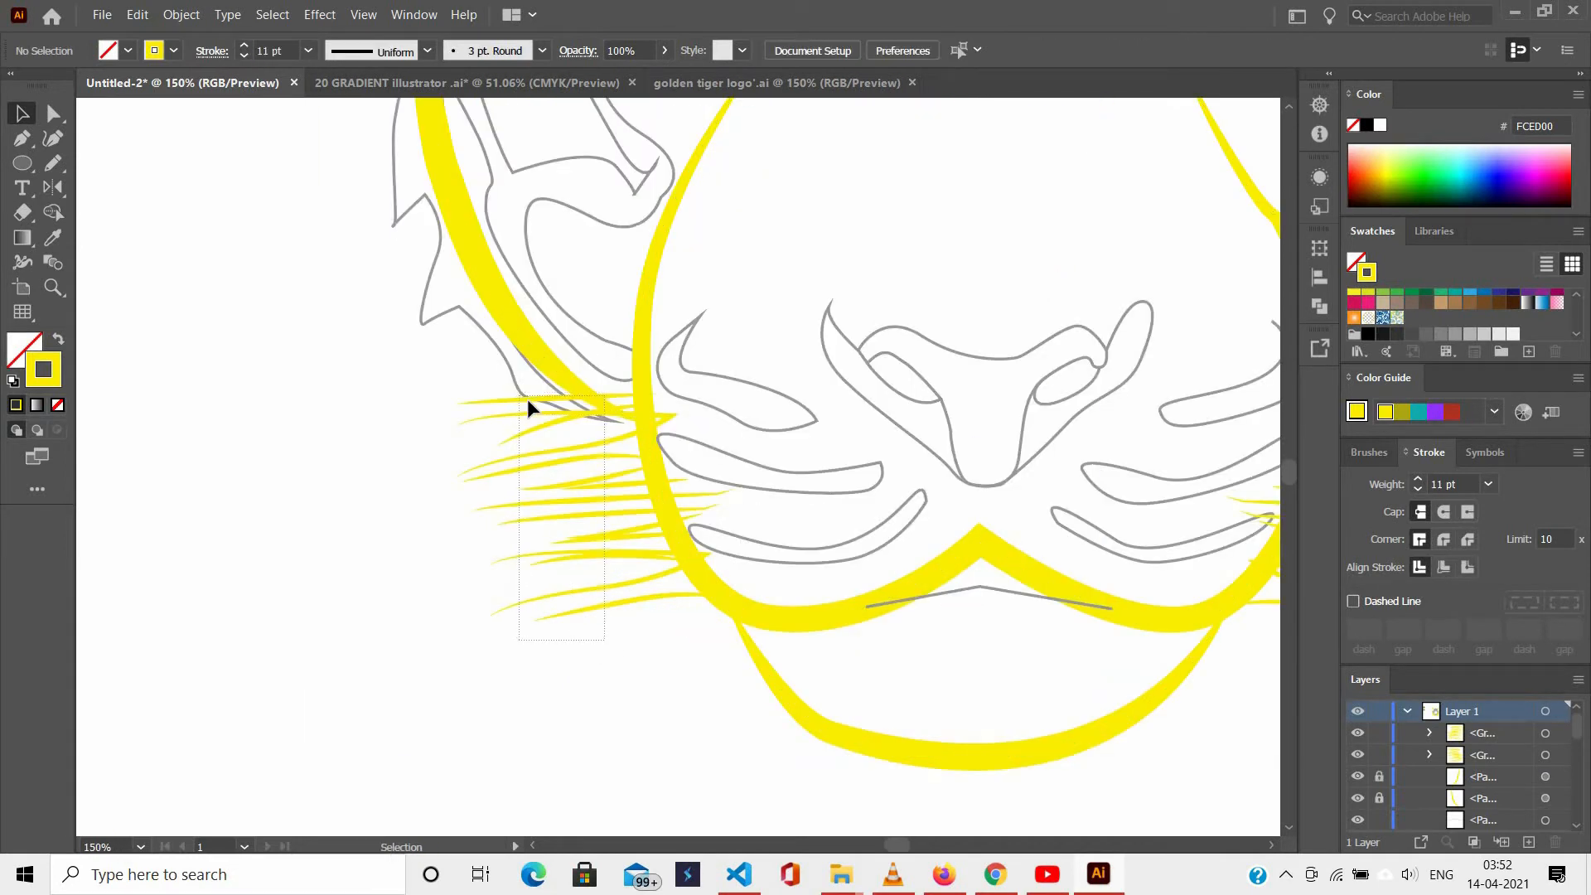
pyautogui.moveTo(527, 400); pyautogui.dragTo(522, 396)
pyautogui.click(181, 14)
pyautogui.moveTo(389, 141)
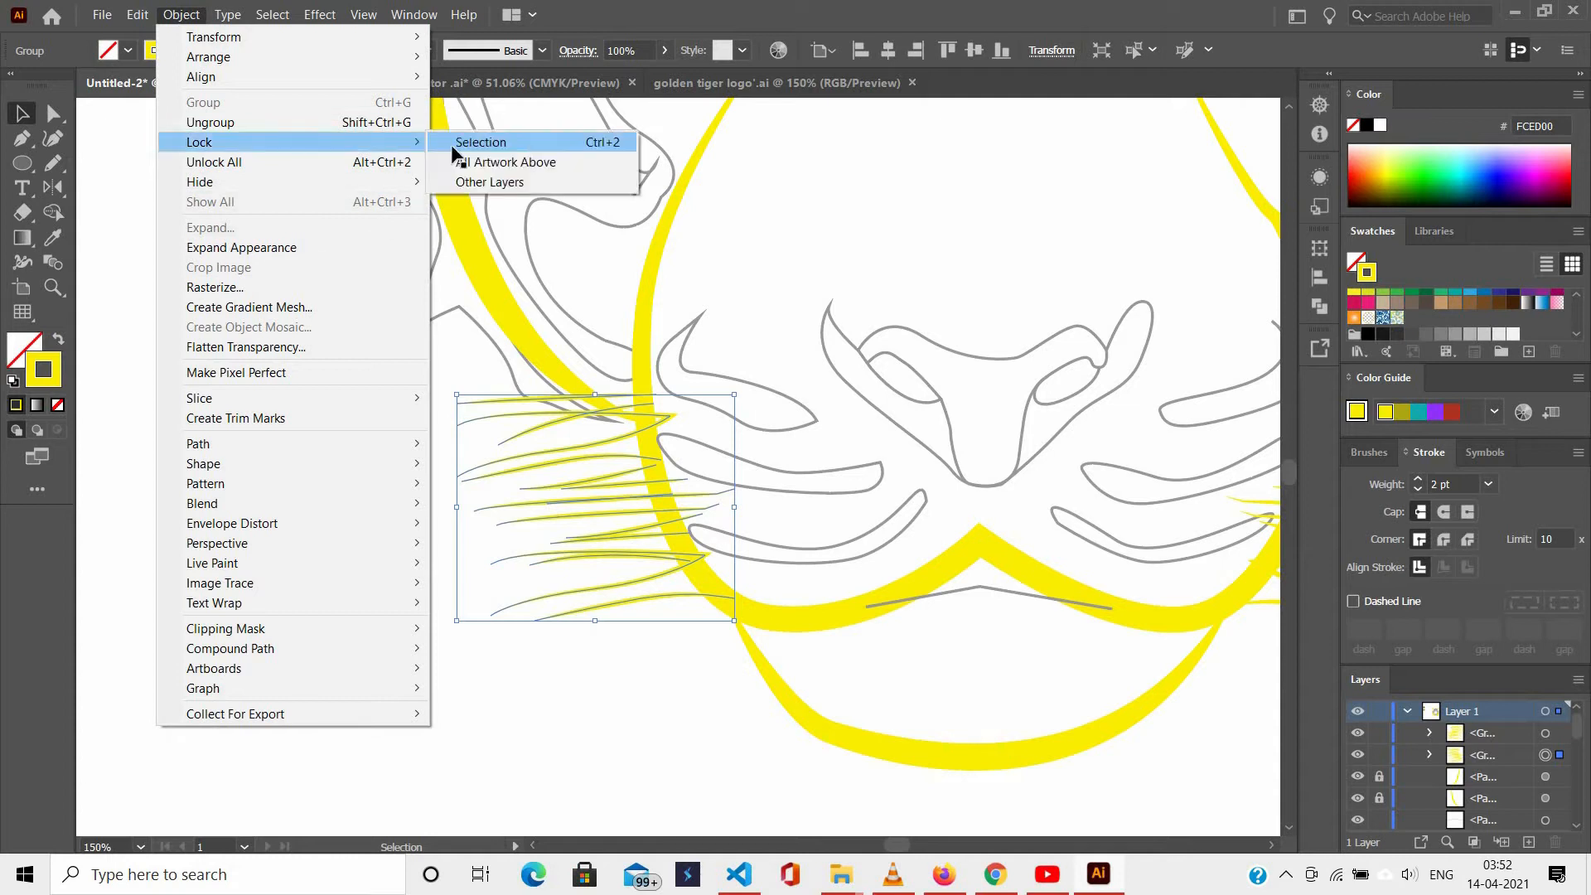
pyautogui.click(454, 144)
pyautogui.hscroll(4, 1096, 420)
pyautogui.moveTo(1035, 675); pyautogui.dragTo(1036, 676)
pyautogui.click(181, 14)
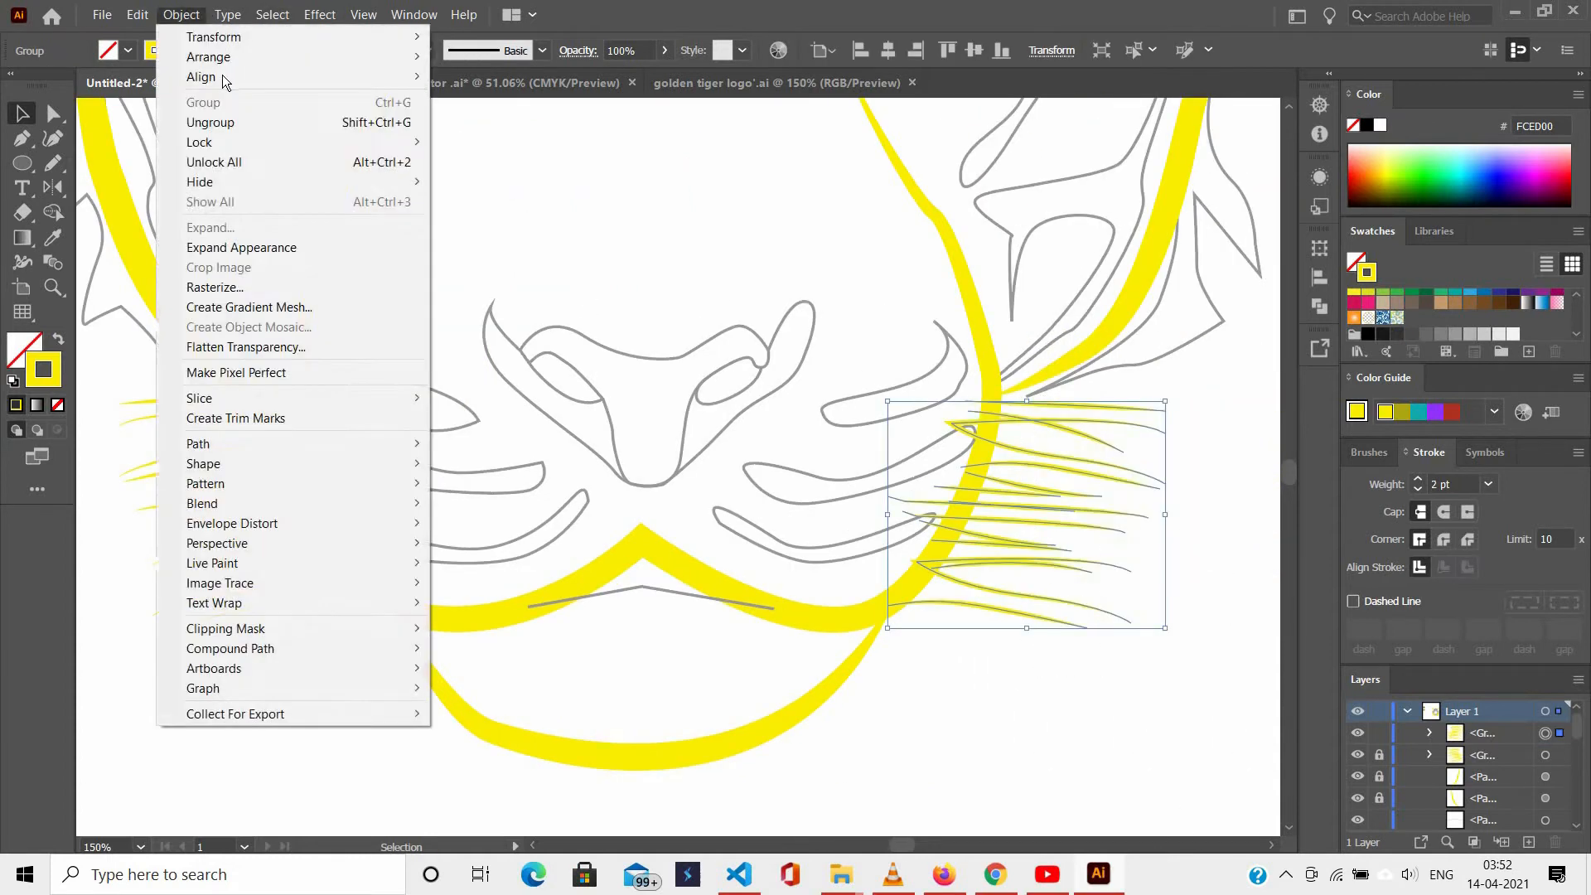
pyautogui.click(464, 141)
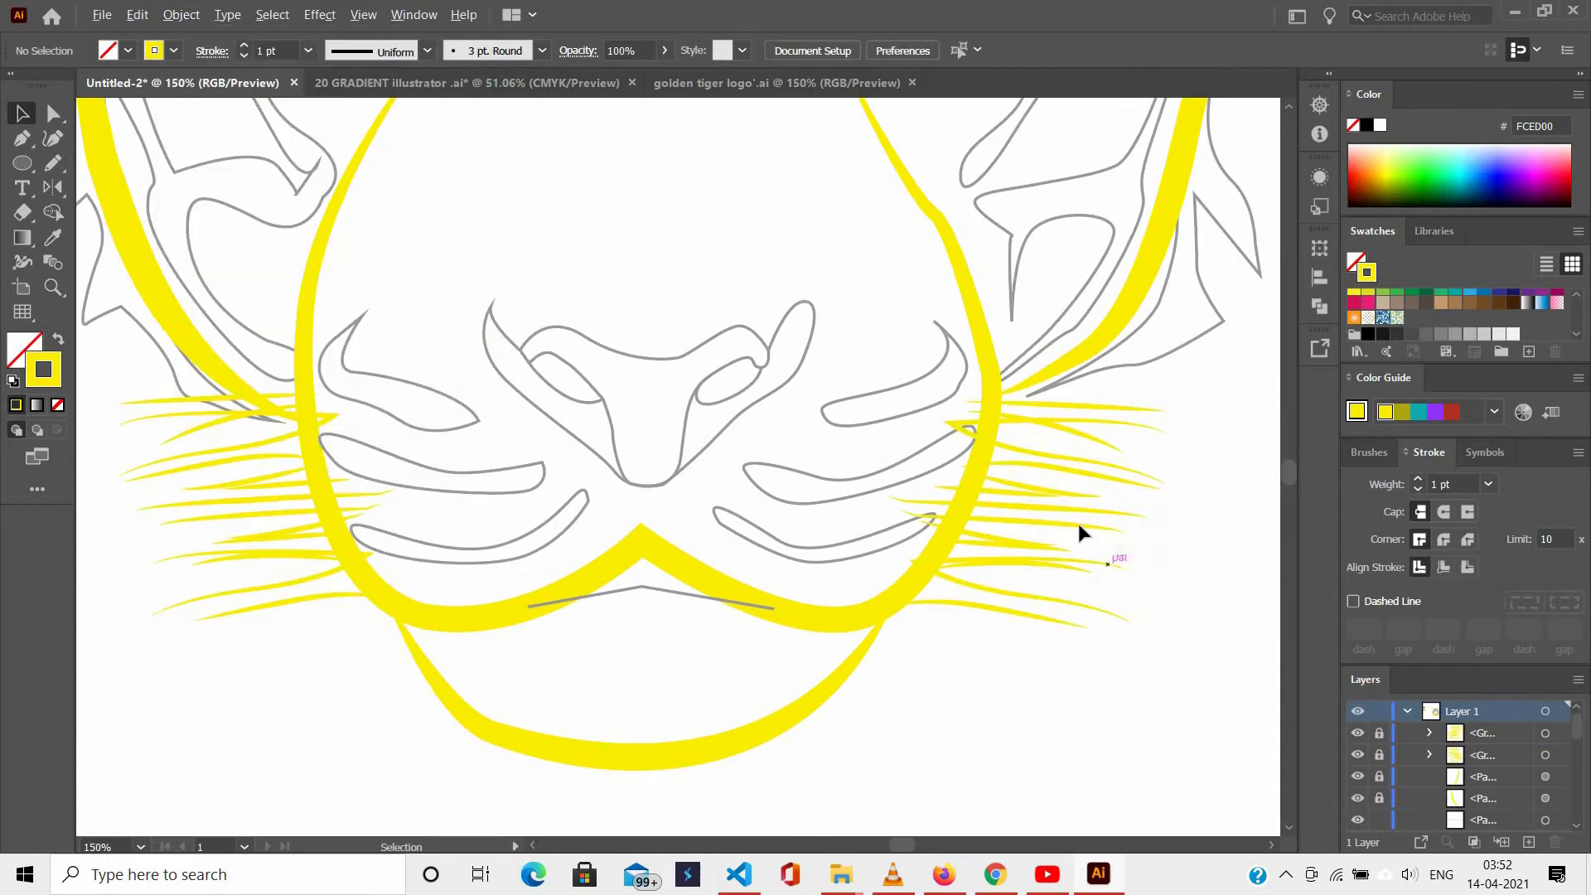
# Select all remaining grey traced shapes, swap their stroke to fill, recolour them with the FCED00 sample circle and deselect.
pyautogui.scroll(-3, 1077, 524)
pyautogui.moveTo(542, 169); pyautogui.dragTo(1133, 798)
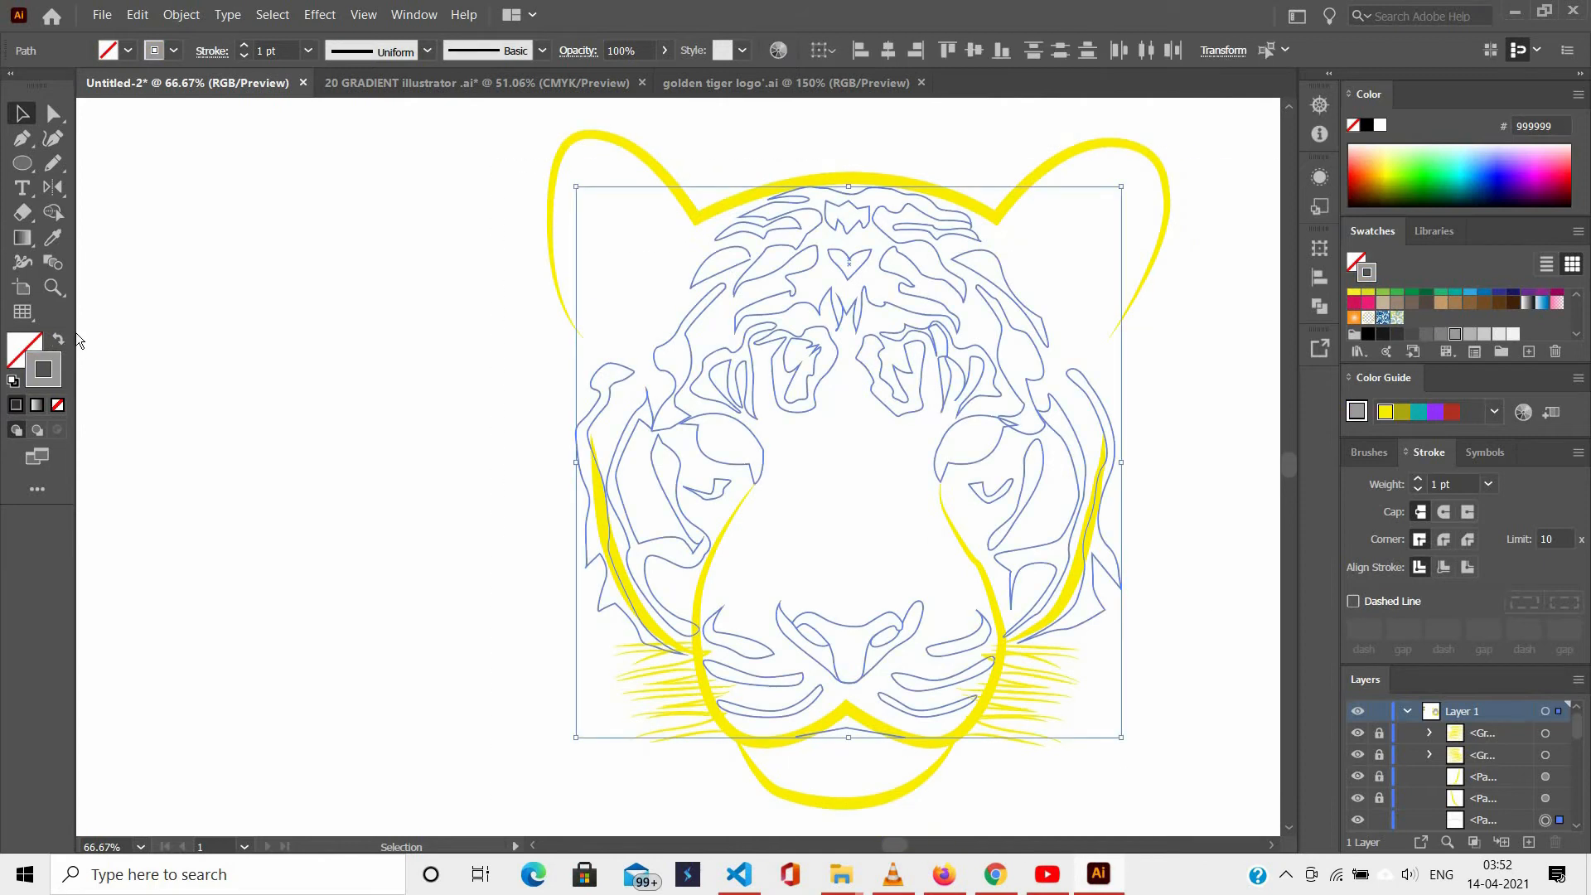
pyautogui.click(60, 346)
pyautogui.scroll(-2, 231, 473)
pyautogui.hscroll(-3, 231, 472)
pyautogui.press('i')
pyautogui.click(224, 287)
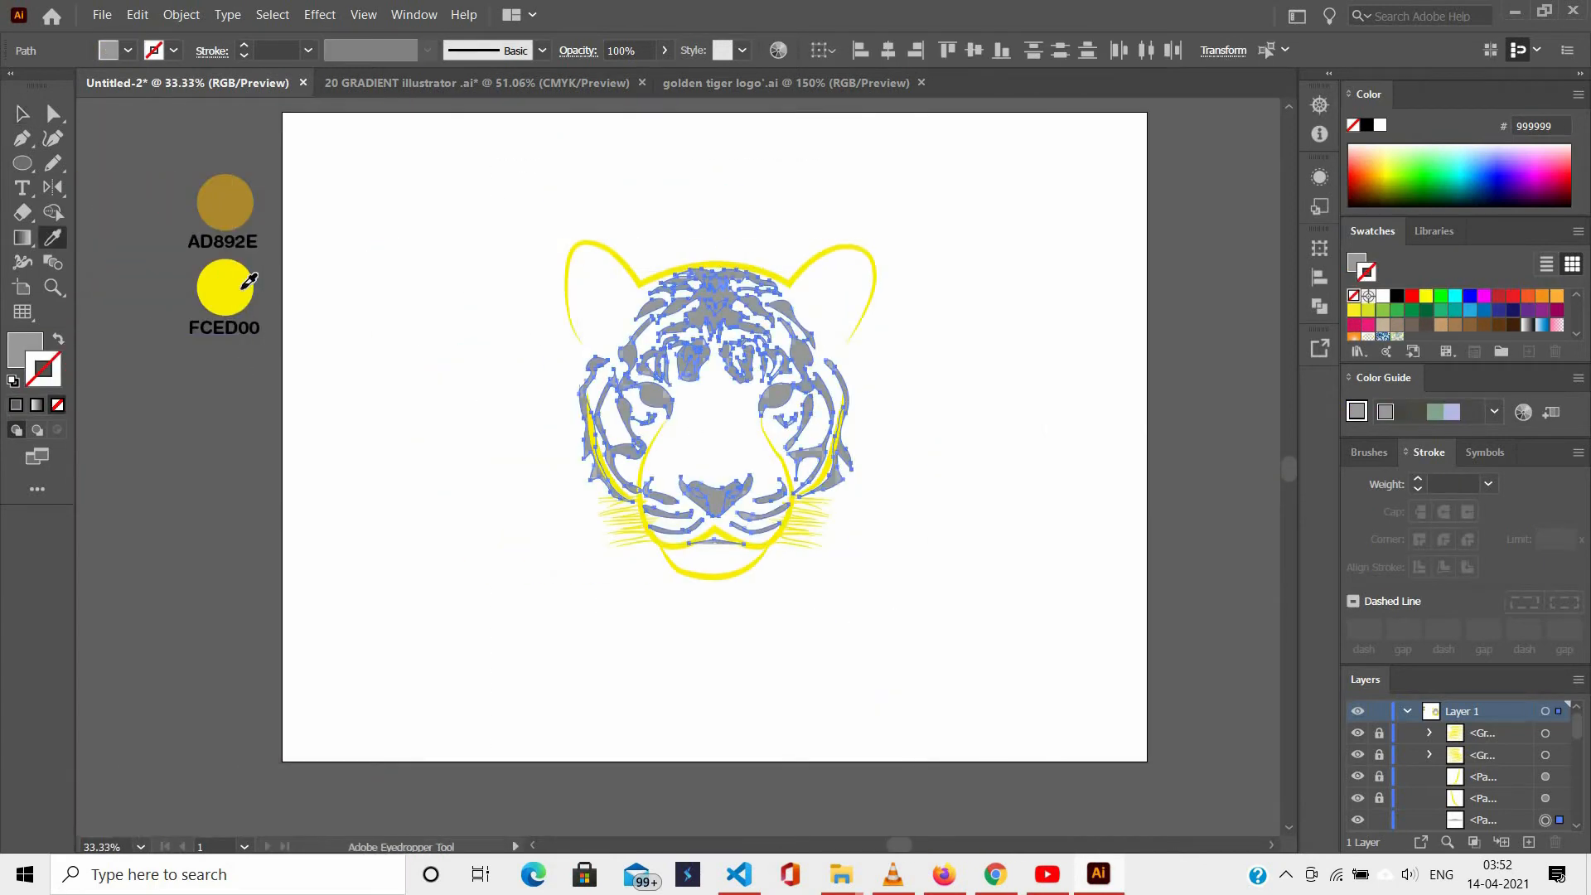
pyautogui.press('v')
pyautogui.moveTo(455, 183); pyautogui.dragTo(1094, 710)
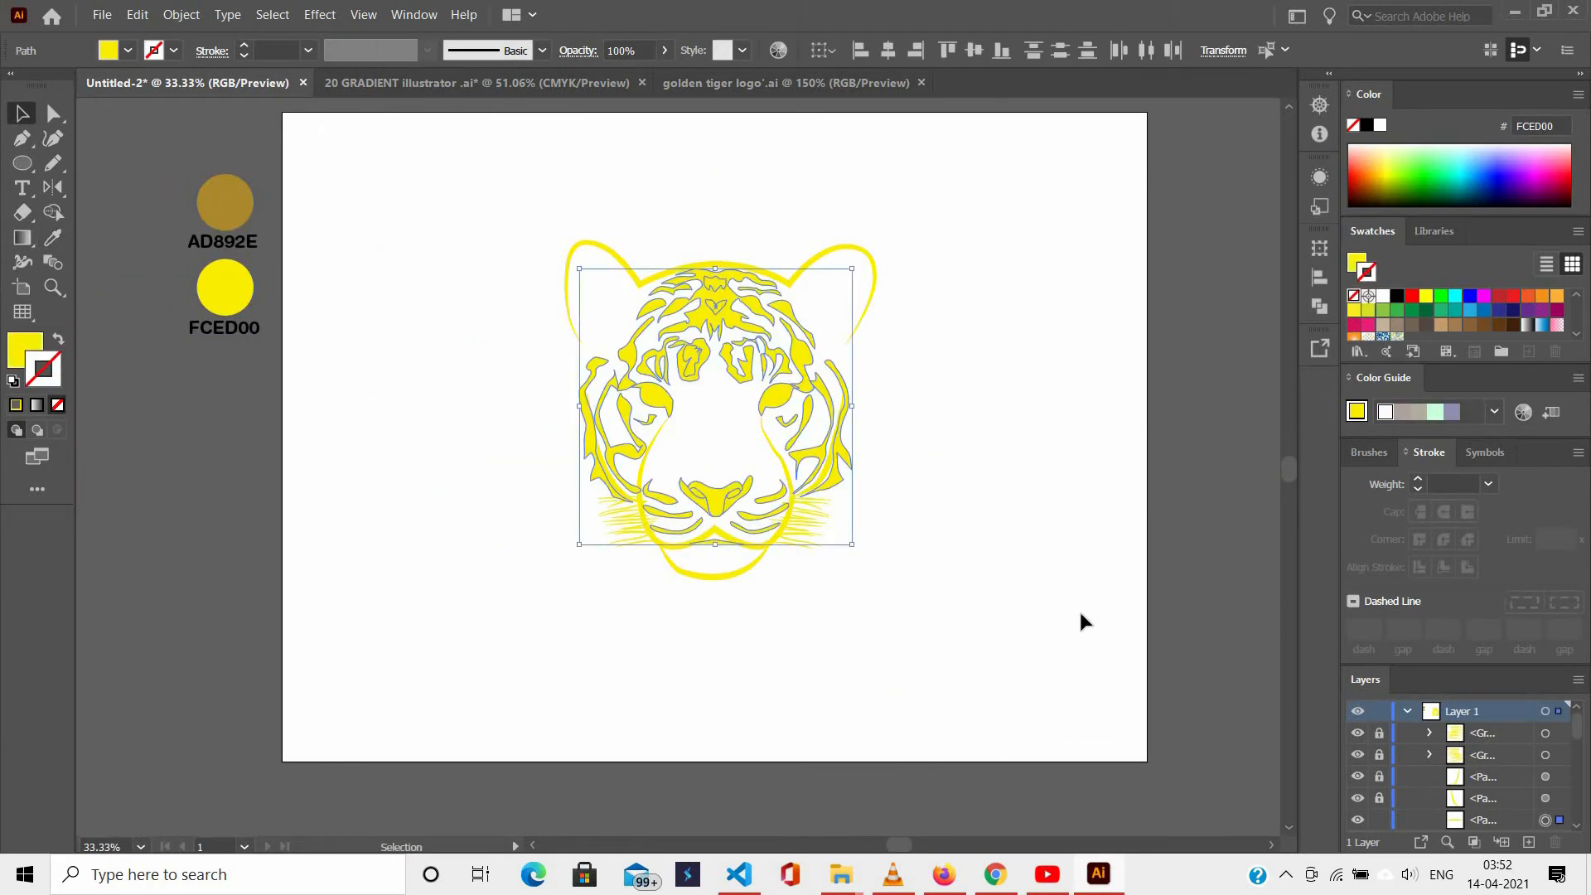
pyautogui.scroll(1, 765, 472)
pyautogui.scroll(1, 878, 472)
pyautogui.click(398, 158)
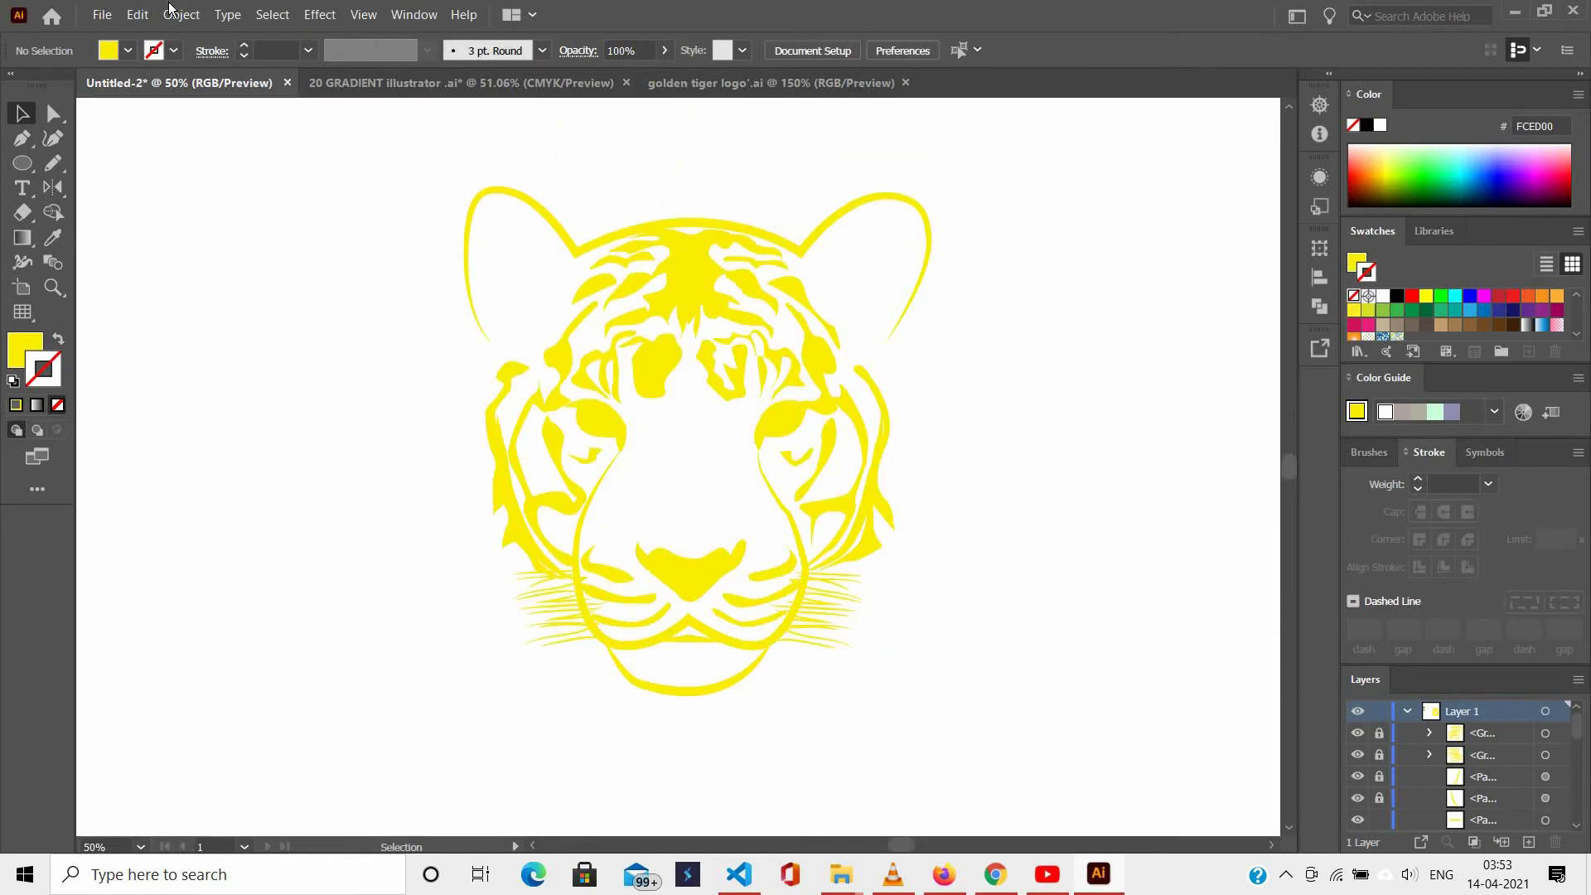
# Unlock all artwork and group the whole tiger head.
pyautogui.click(181, 15)
pyautogui.click(340, 161)
pyautogui.click(379, 206)
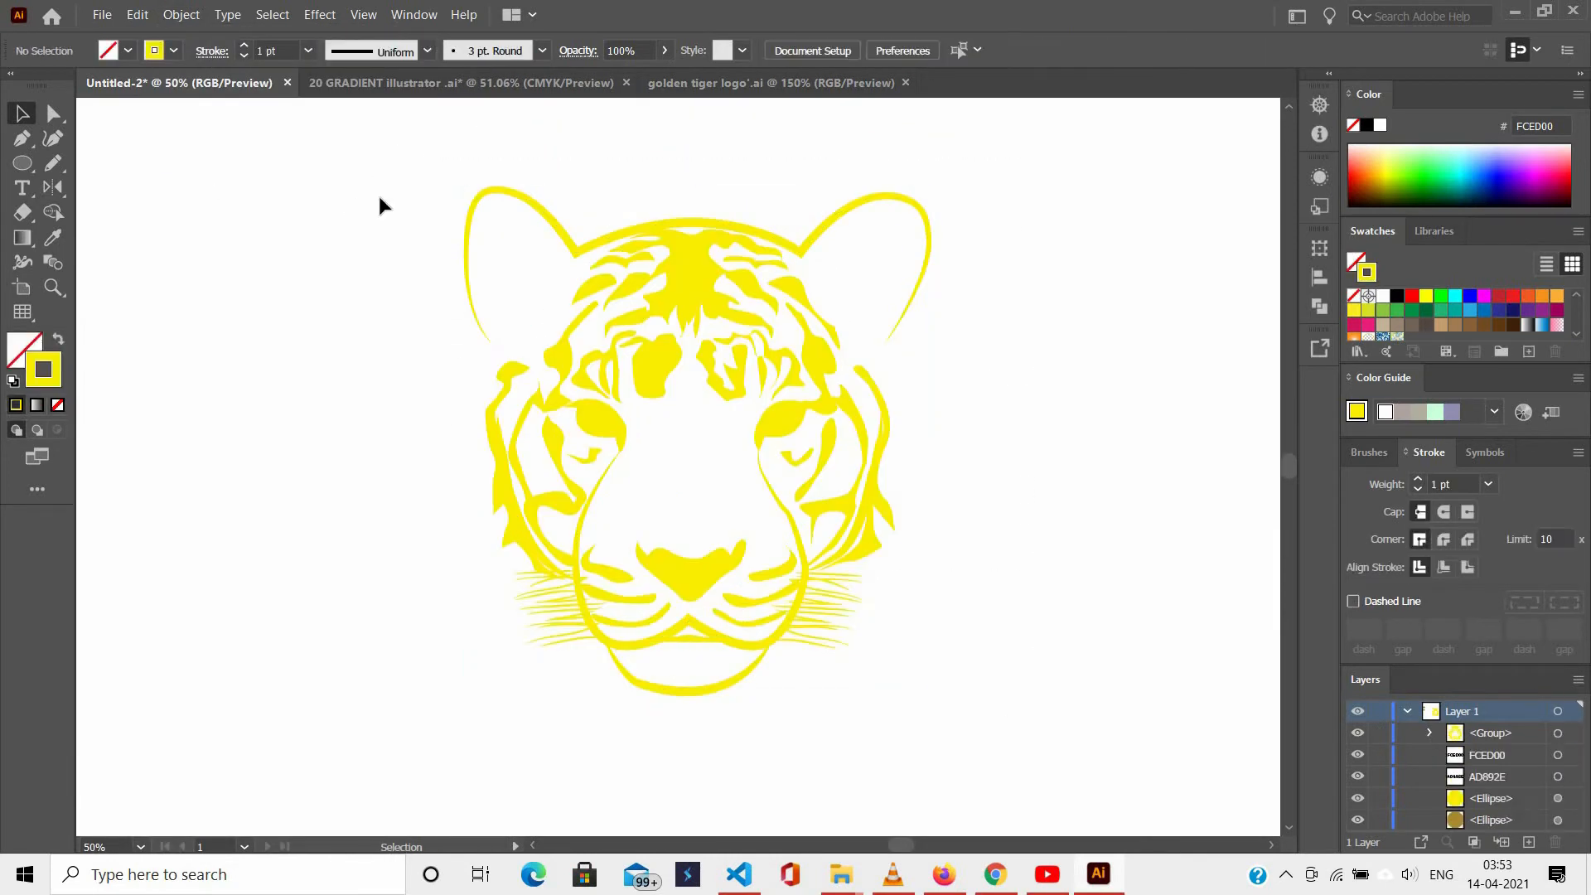
# Select the tiger head group, ungroup it and deselect everything.
pyautogui.click(688, 590)
pyautogui.moveTo(261, 175); pyautogui.dragTo(540, 345)
pyautogui.rightClick(539, 345)
pyautogui.click(654, 494)
pyautogui.click(373, 290)
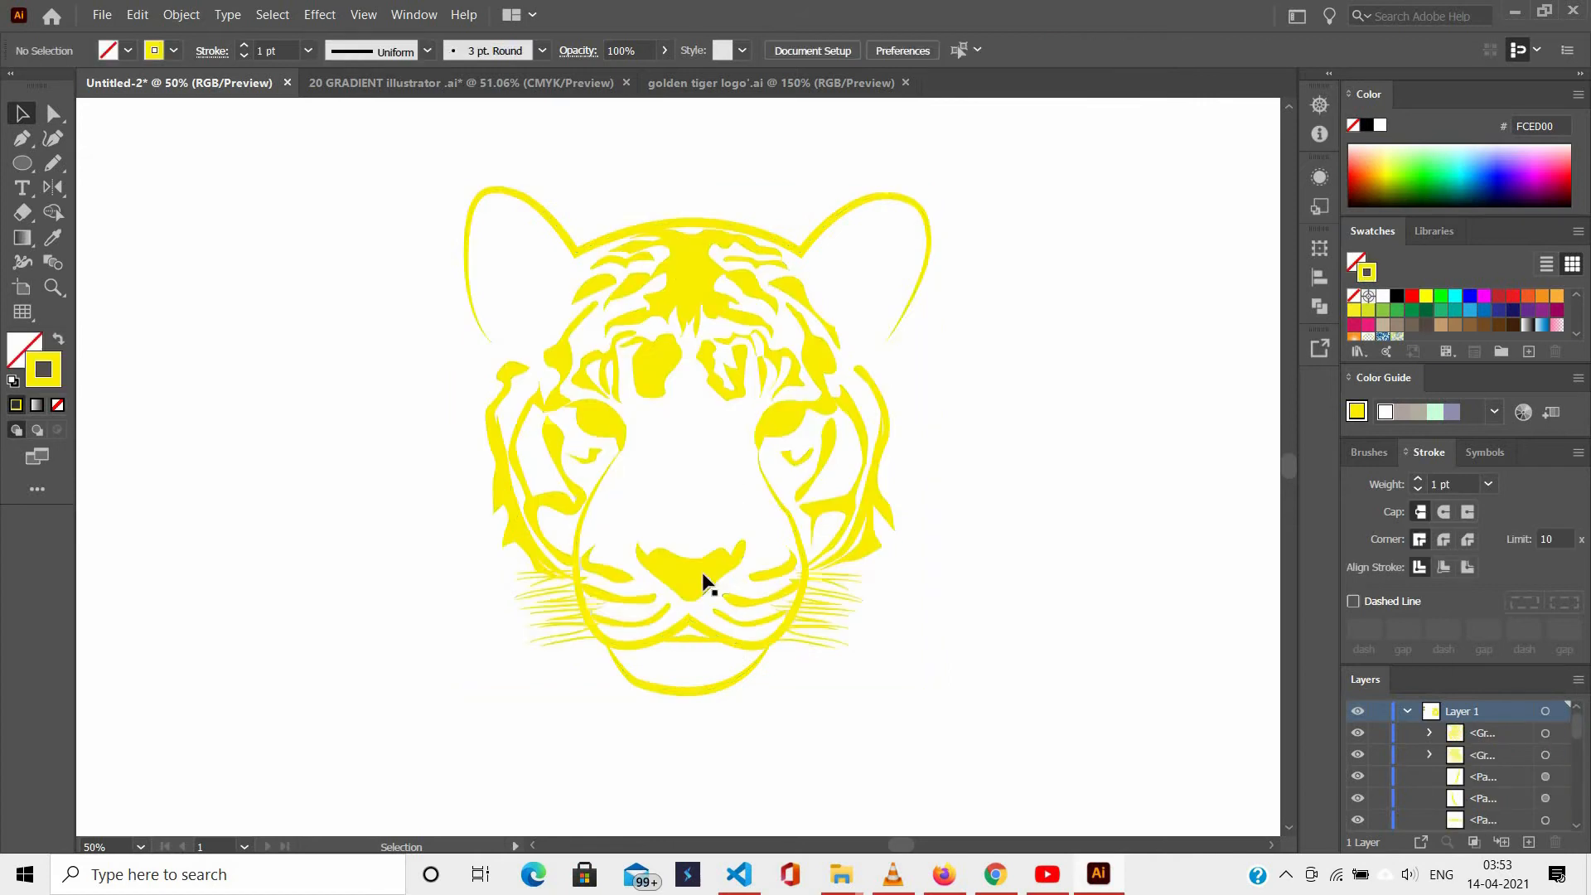
# Fill the large outer nose shape with bright green and leave it without a stroke.
pyautogui.scroll(3, 701, 577)
pyautogui.click(701, 576)
pyautogui.click(1442, 155)
pyautogui.click(57, 406)
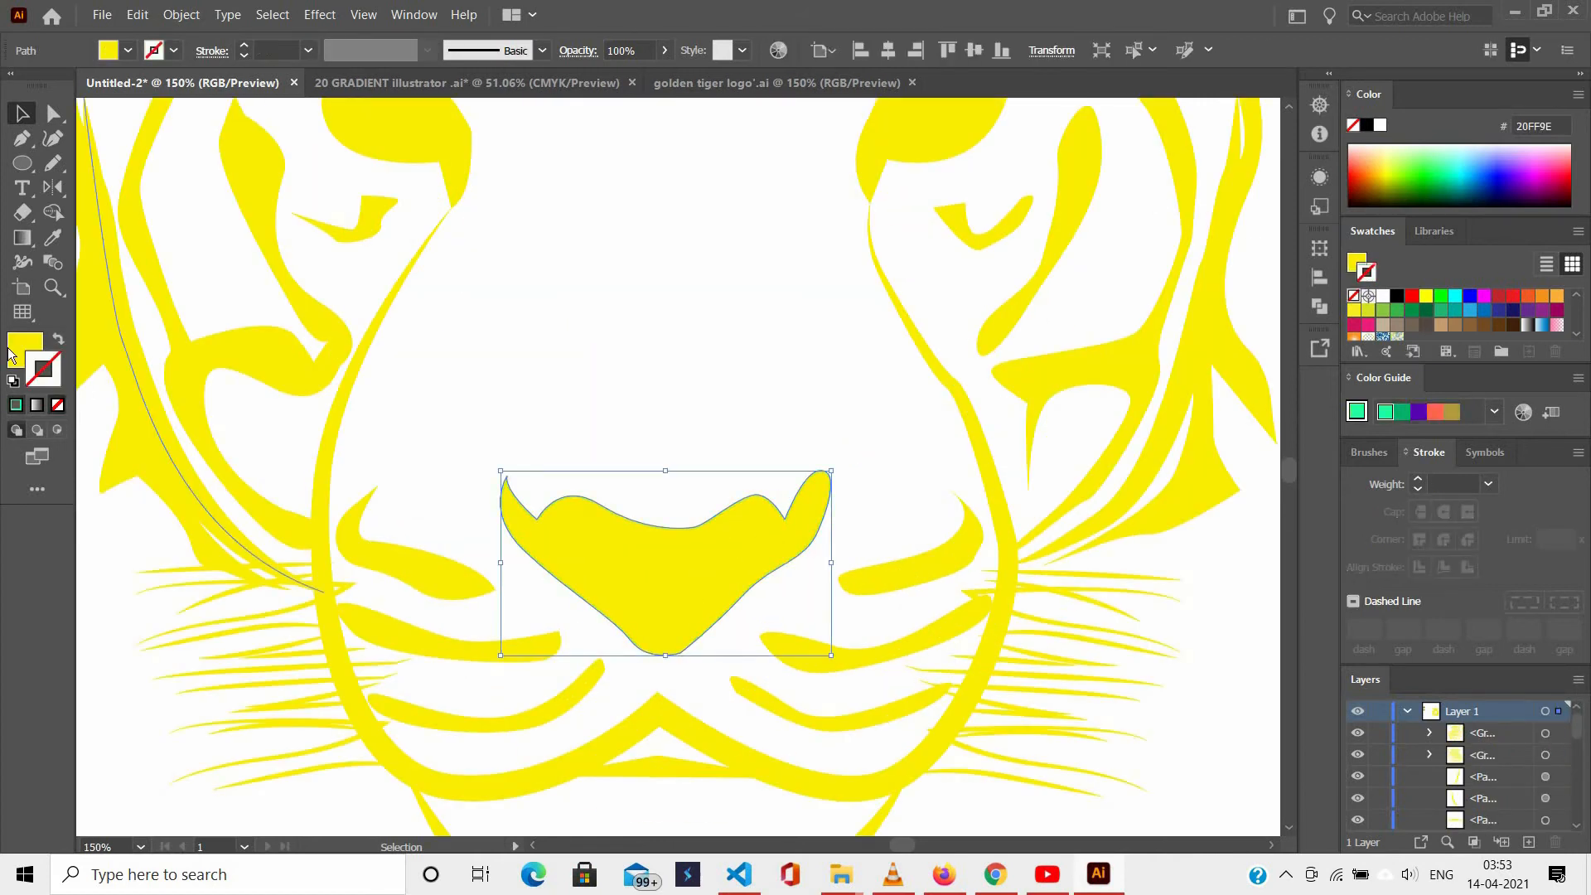
pyautogui.click(22, 346)
pyautogui.click(1405, 175)
pyautogui.click(840, 332)
# Fill the right nostril with dark grey 4D4D4D and the left nostril with grey 808080.
pyautogui.click(715, 568)
pyautogui.click(1456, 325)
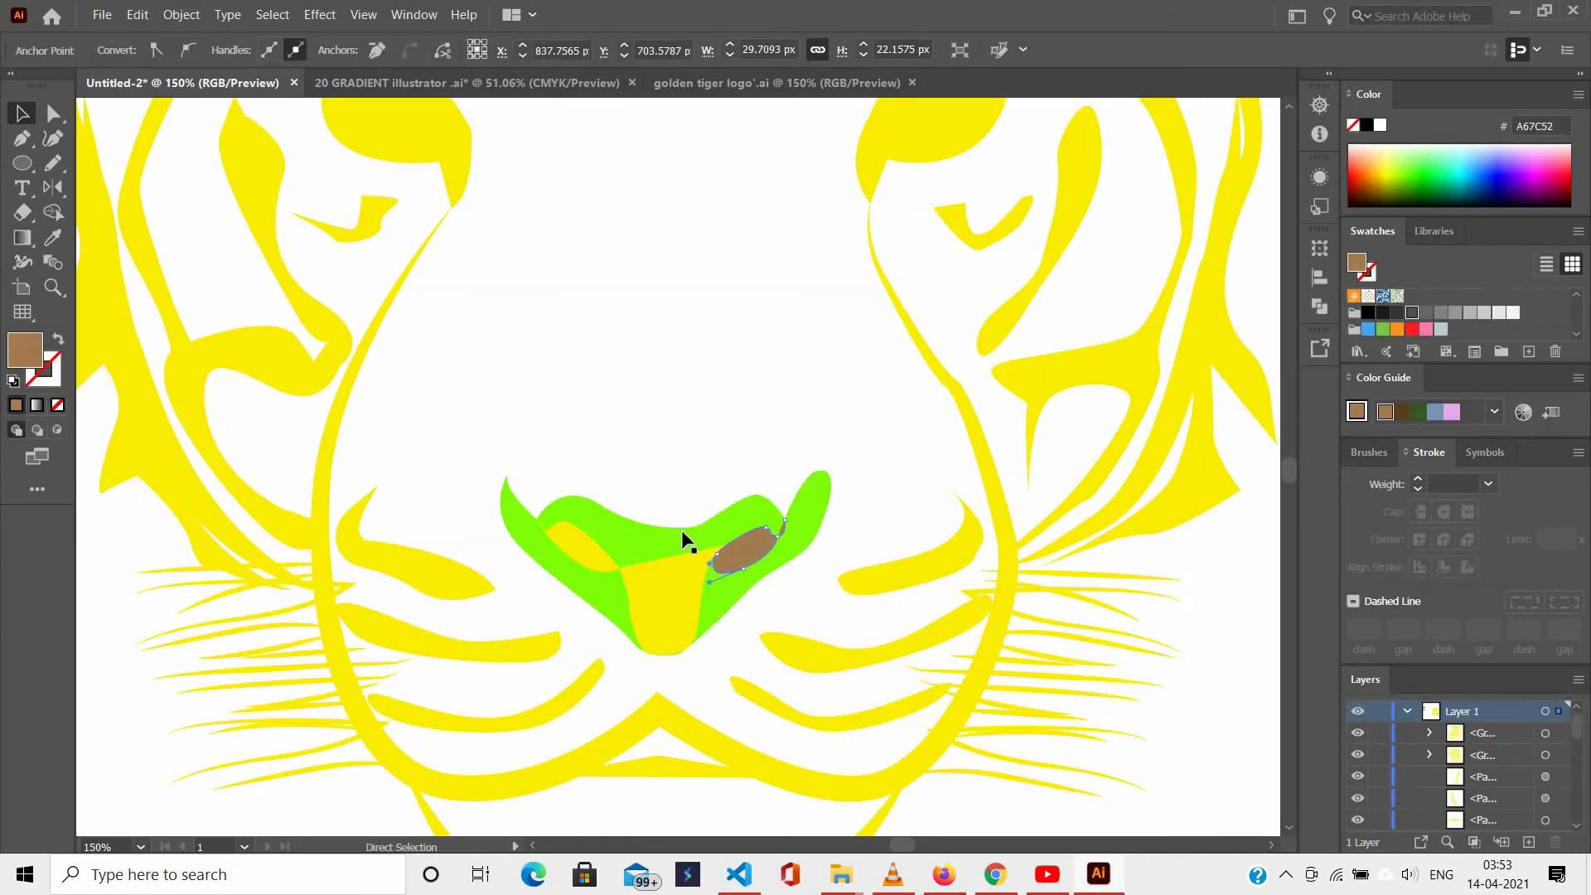
pyautogui.click(582, 547)
pyautogui.click(1441, 312)
# Extend the open yellow nose-centre path with the Pen tool past the left nostril, over the top of the nose, and close it.
pyautogui.click(23, 139)
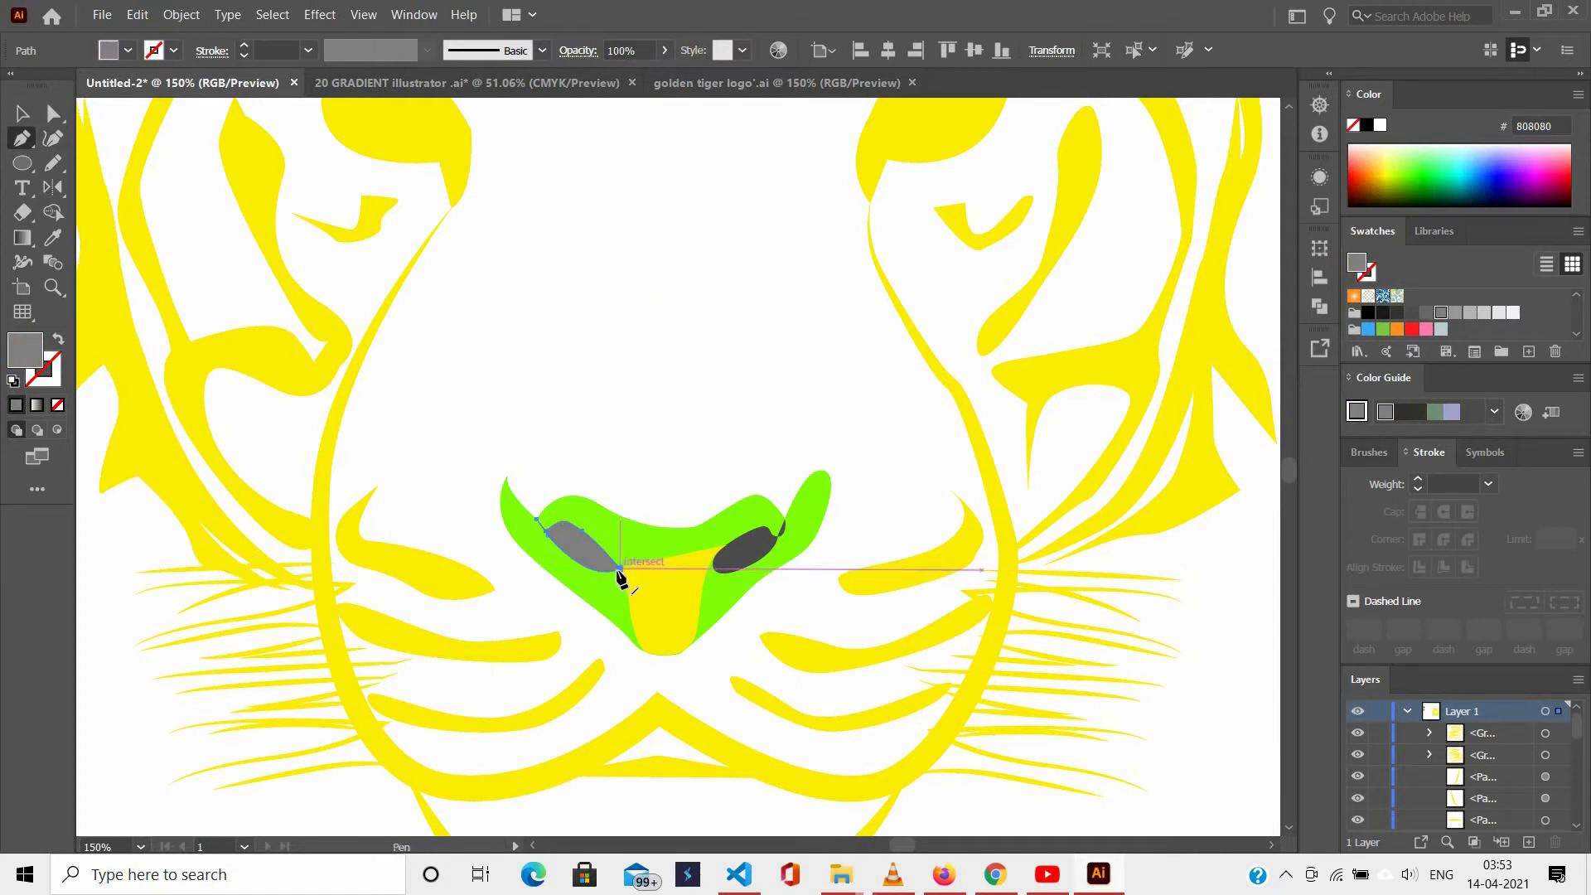
pyautogui.click(620, 570)
pyautogui.moveTo(558, 546); pyautogui.dragTo(431, 498)
pyautogui.click(557, 546)
pyautogui.click(591, 420)
pyautogui.hotkey('ctrl', 'z')
pyautogui.hotkey('ctrl', 'z')
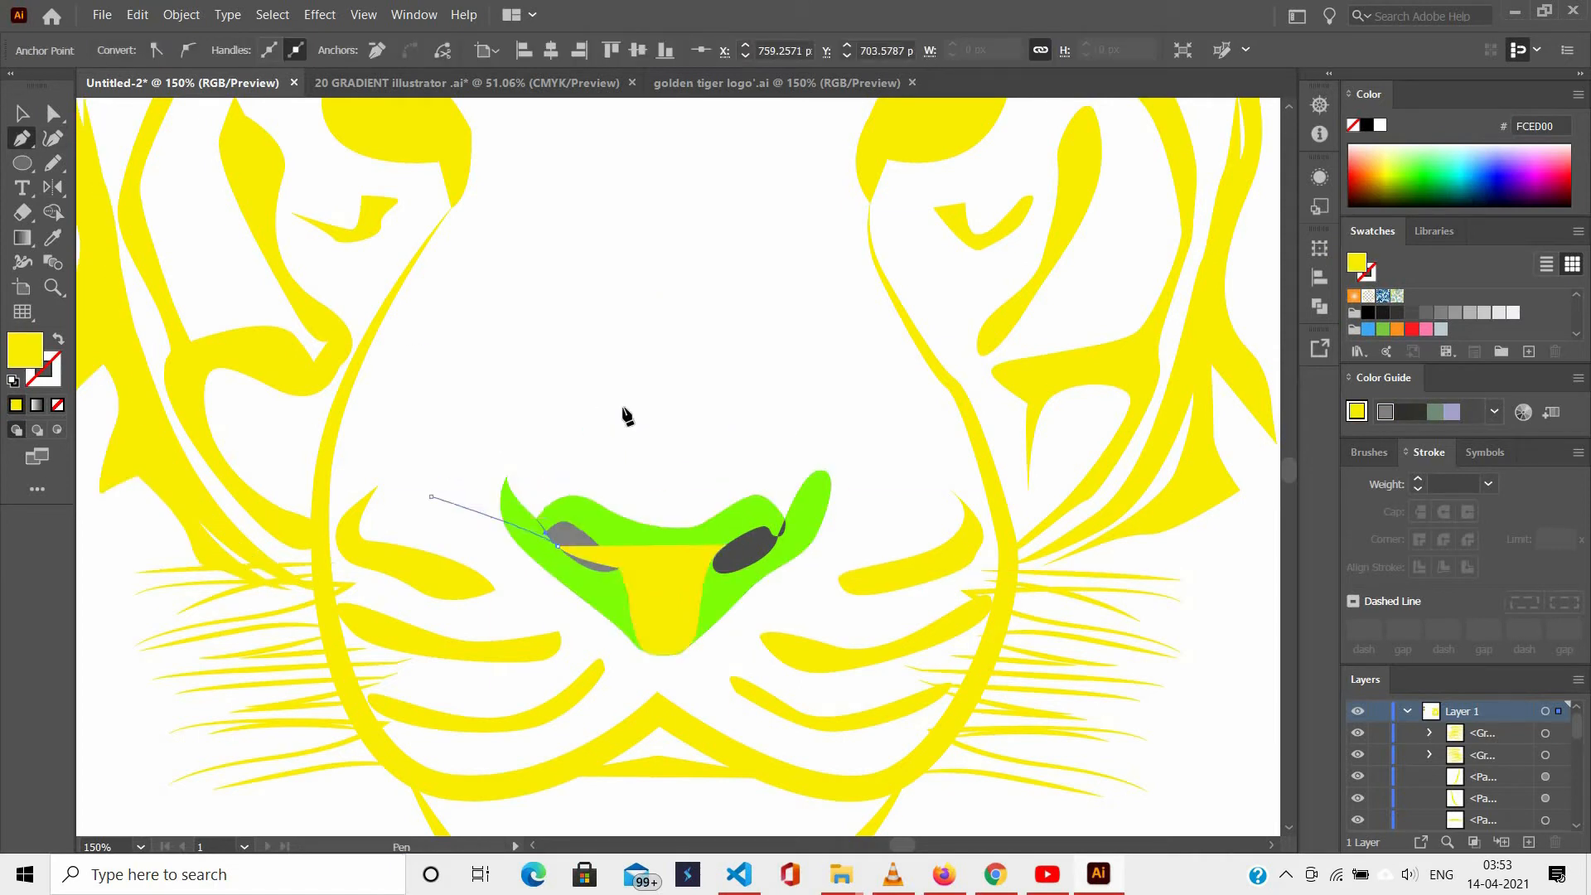
pyautogui.moveTo(788, 381); pyautogui.dragTo(857, 431)
pyautogui.moveTo(857, 489); pyautogui.dragTo(845, 525)
pyautogui.scroll(2, 698, 557)
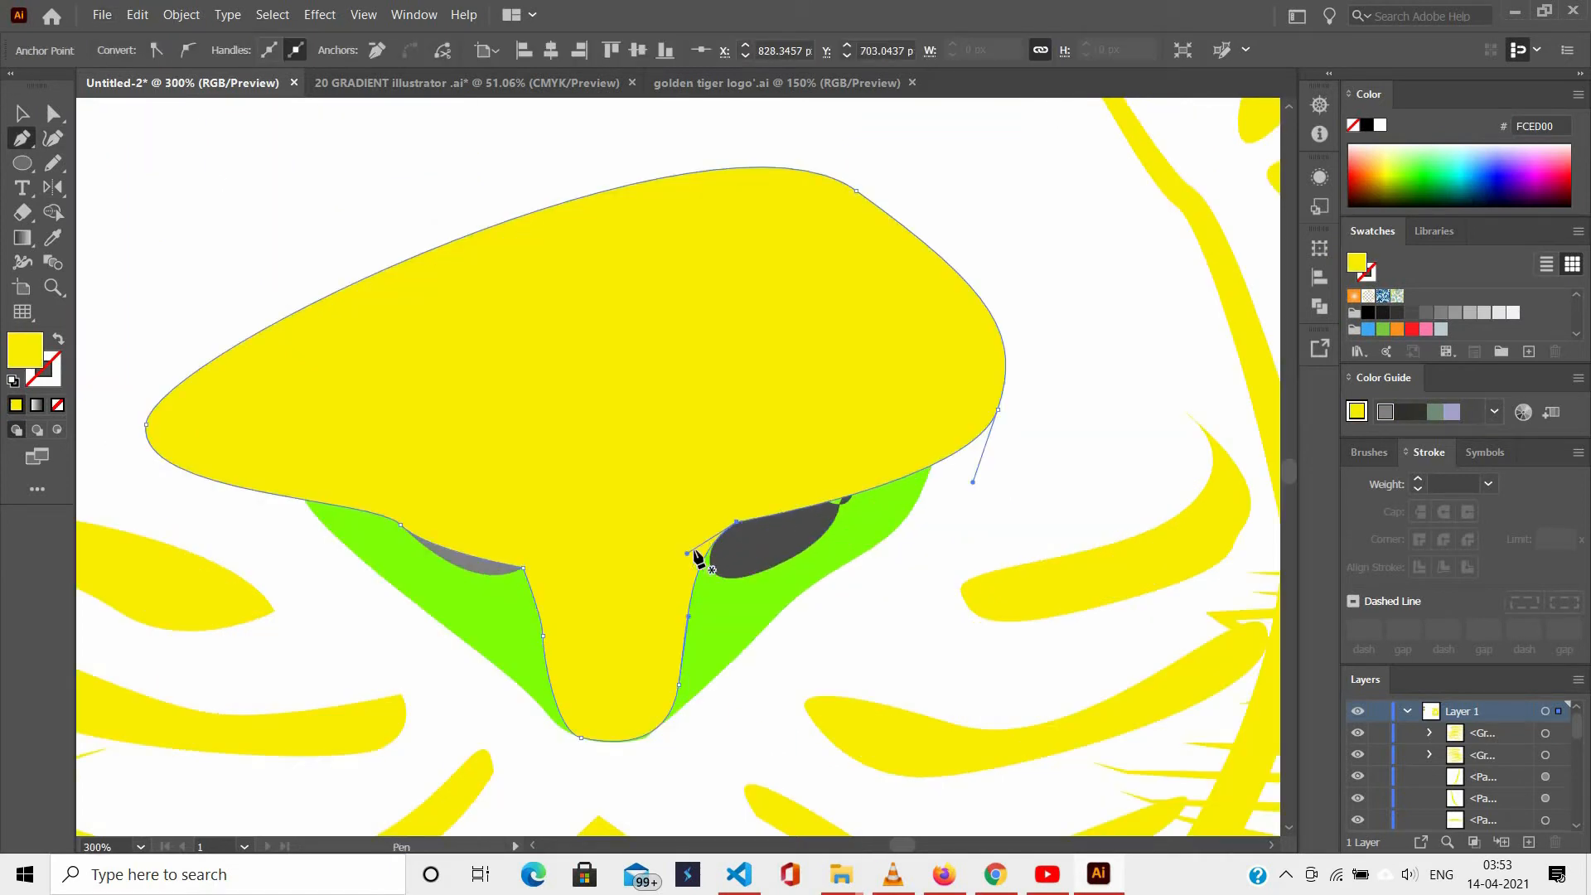
pyautogui.moveTo(693, 570); pyautogui.dragTo(693, 567)
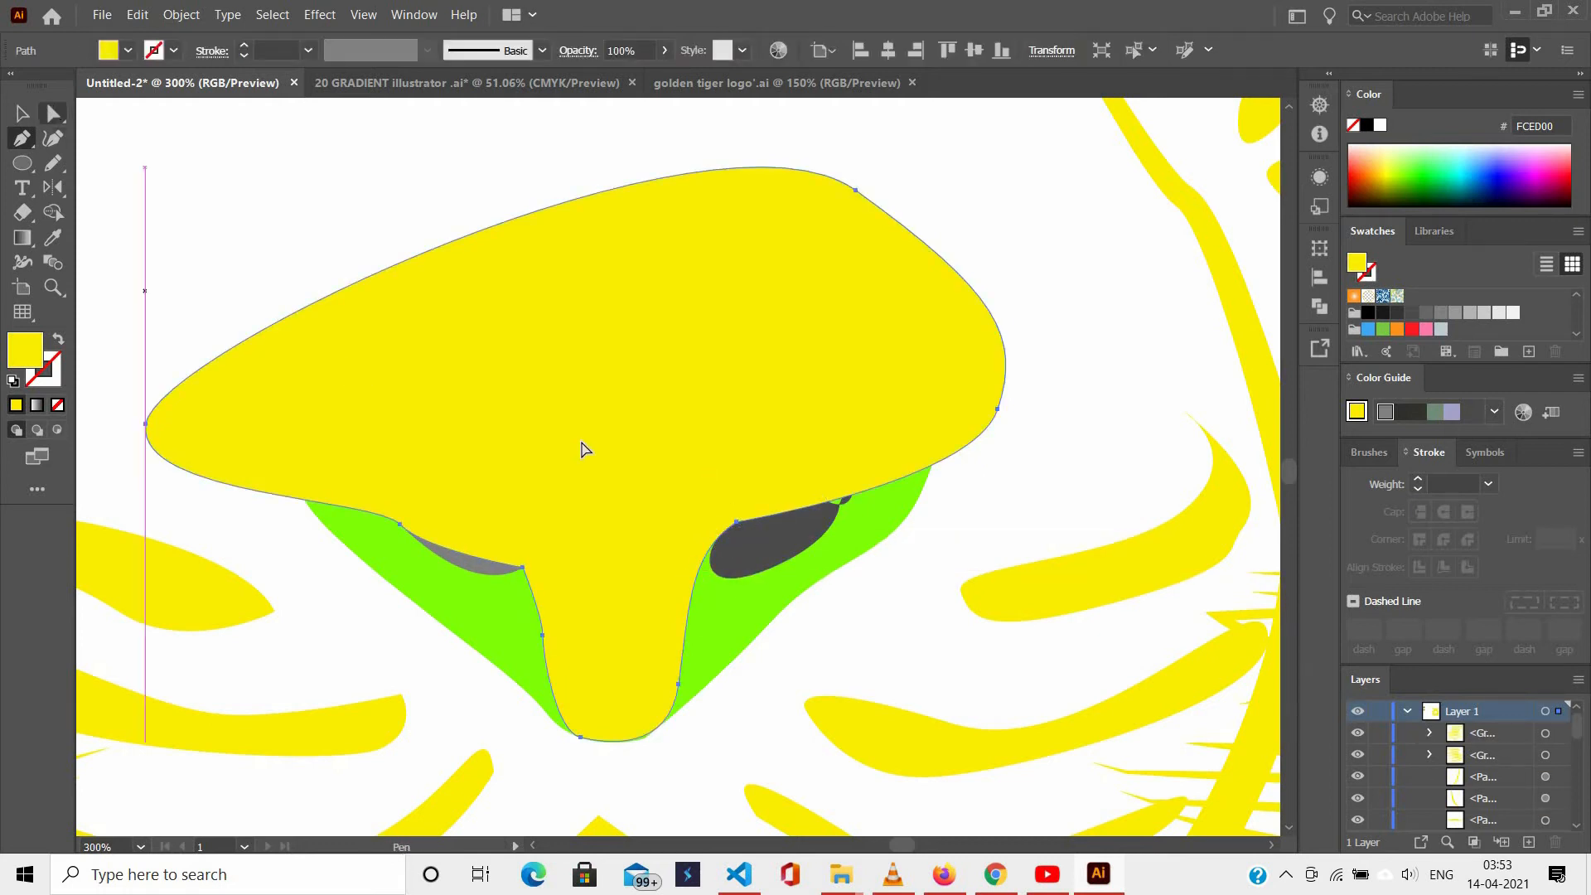
# Move the yellow nose path's anchor beside the right nostril slightly up and outward.
pyautogui.press('a')
pyautogui.click(704, 550)
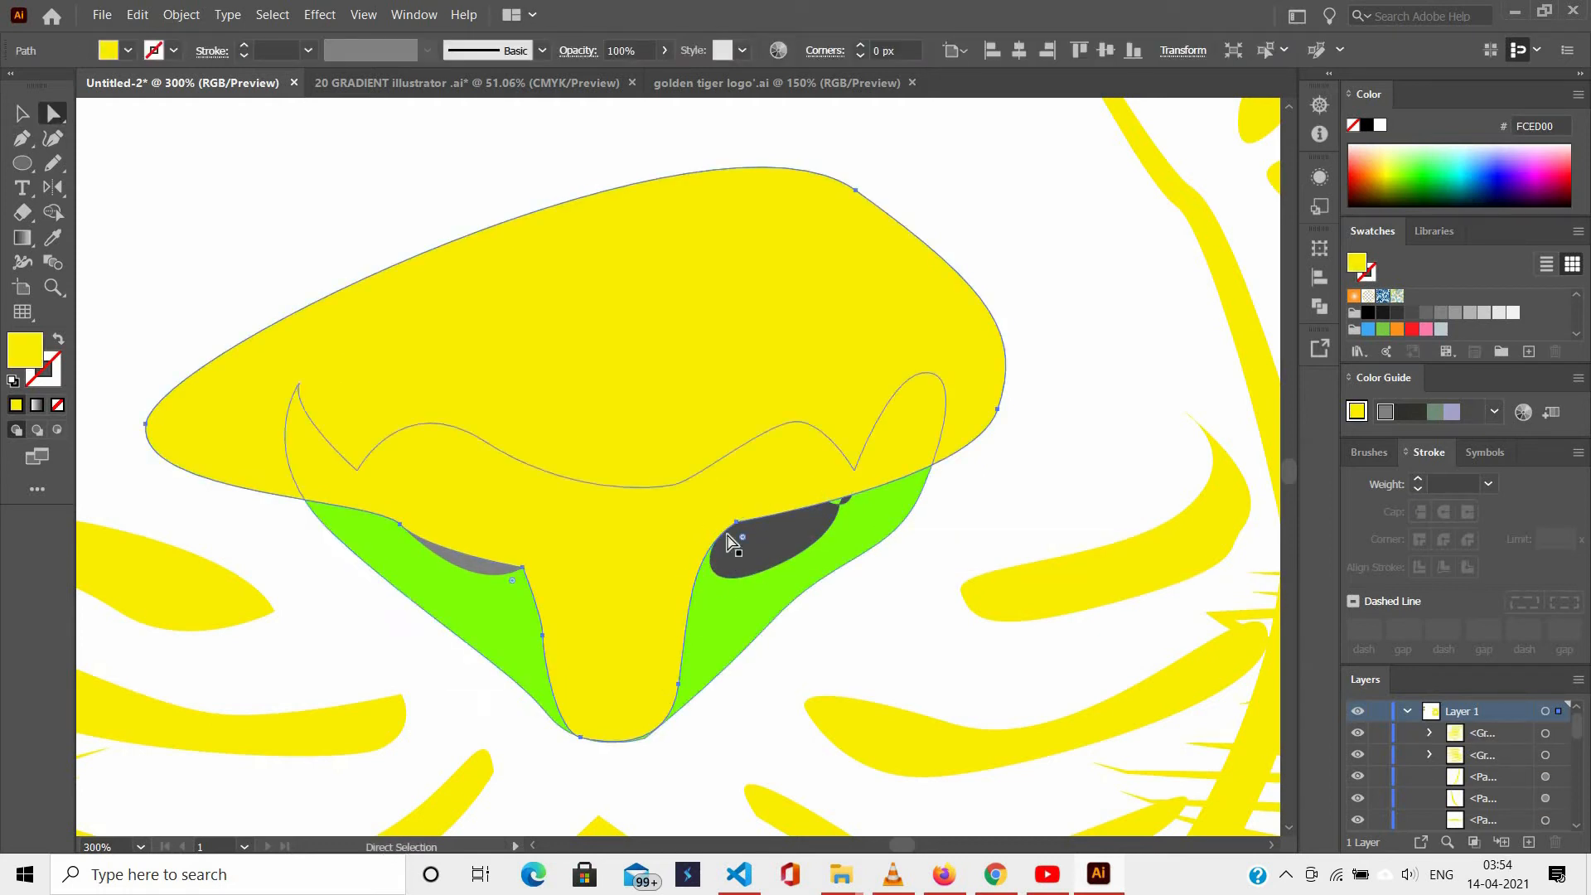
pyautogui.moveTo(739, 532); pyautogui.dragTo(767, 514)
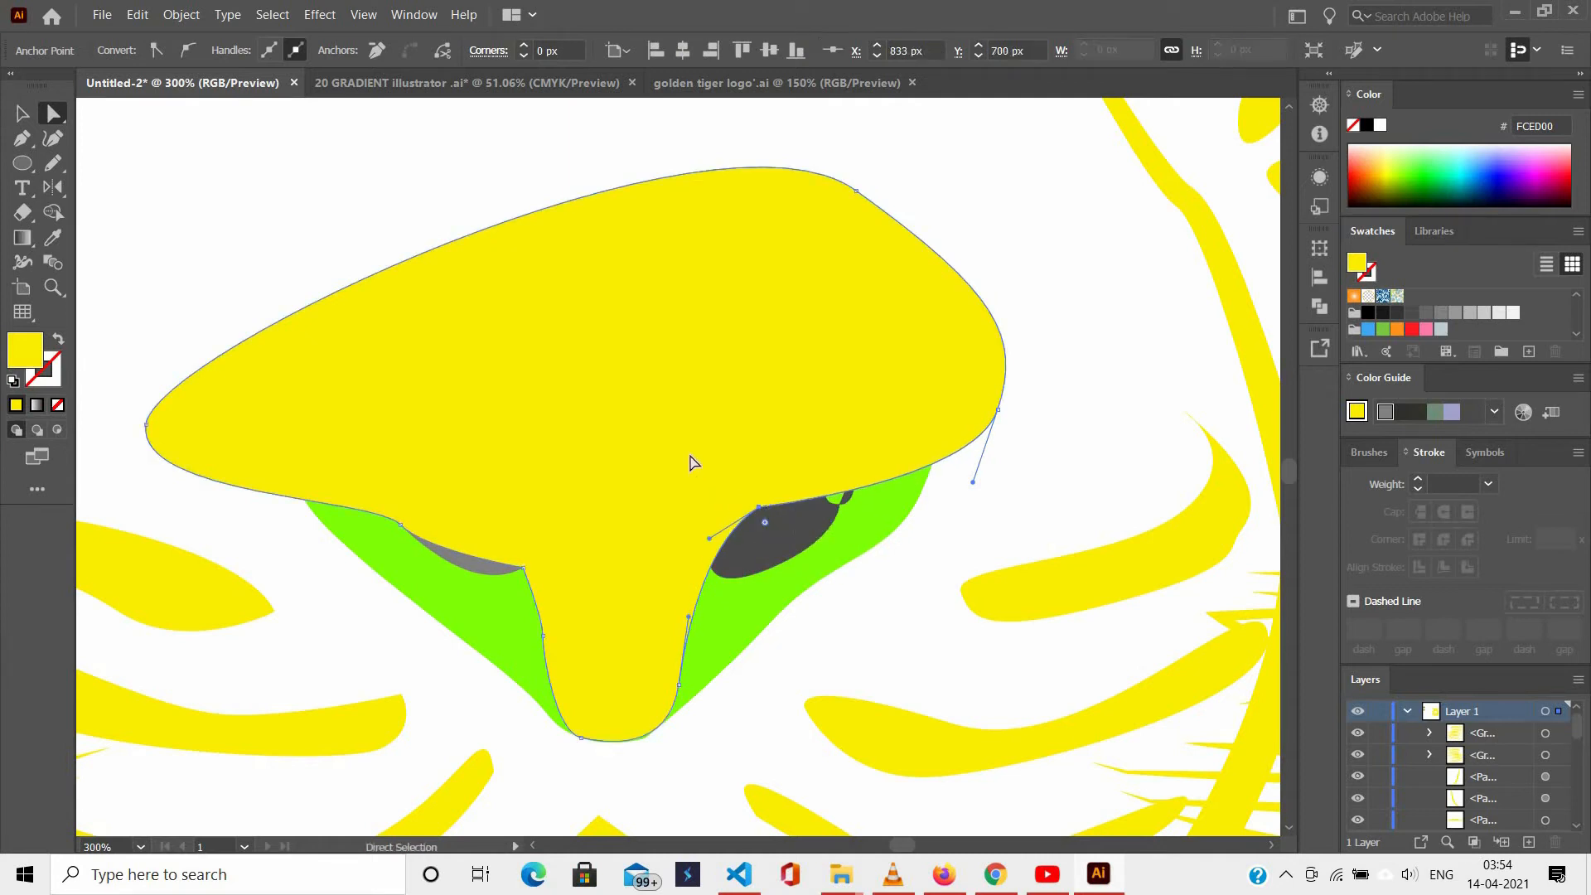
# Redraw the nose centre and both nostrils as separate regions from the overlapping nose shapes with Shape Builder.
pyautogui.click(497, 570)
pyautogui.click(772, 548)
pyautogui.keyDown('shift'); pyautogui.click(638, 557); pyautogui.keyUp('shift')
pyautogui.keyDown('shift'); pyautogui.click(470, 567); pyautogui.keyUp('shift')
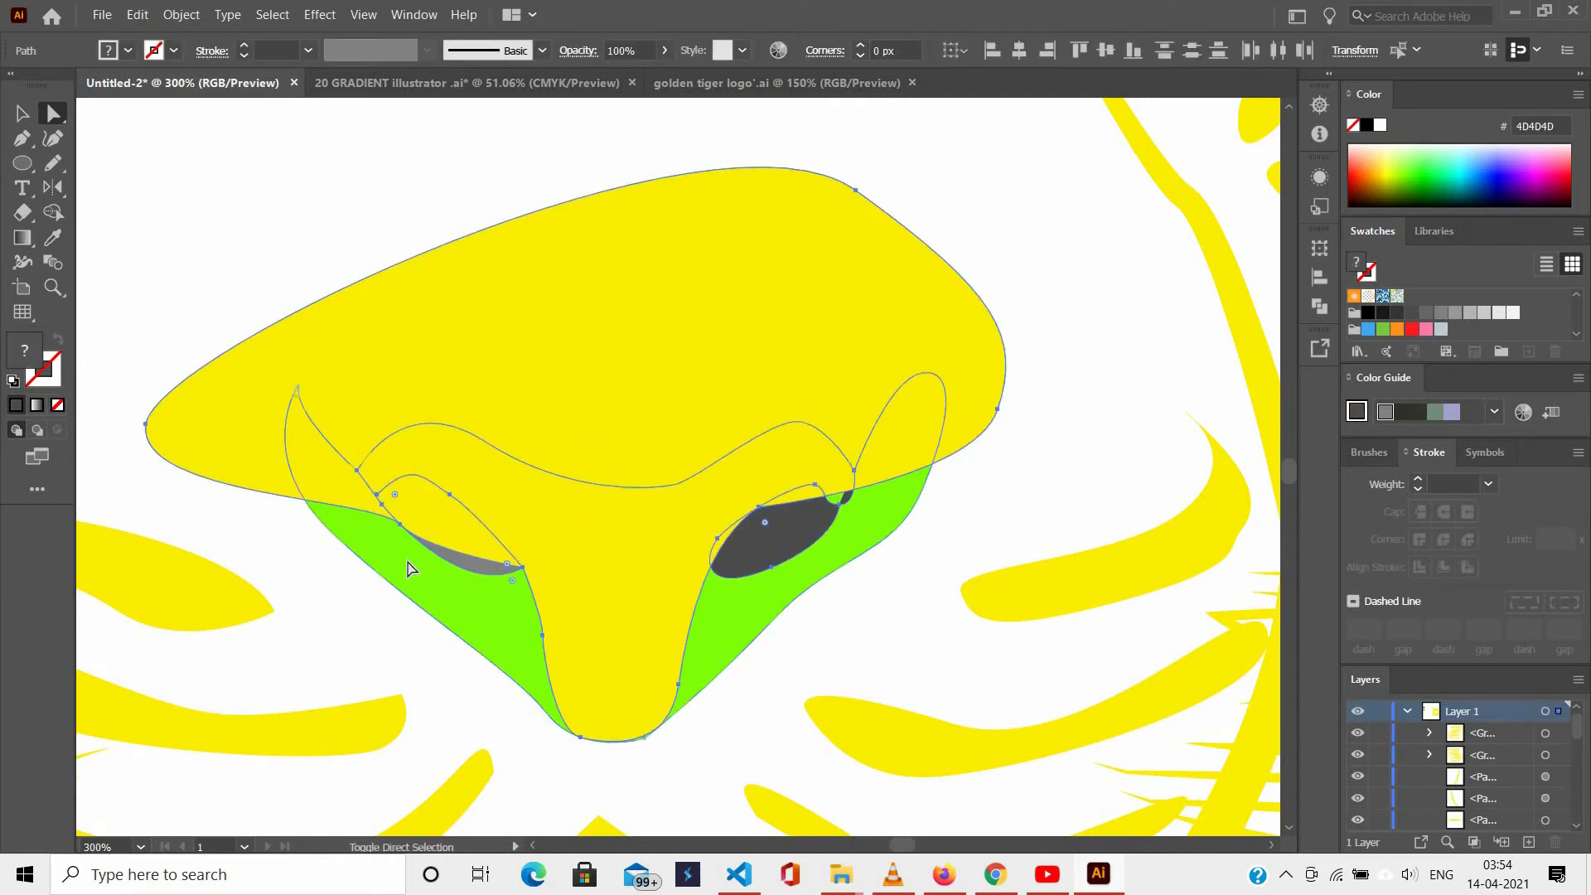
pyautogui.click(52, 215)
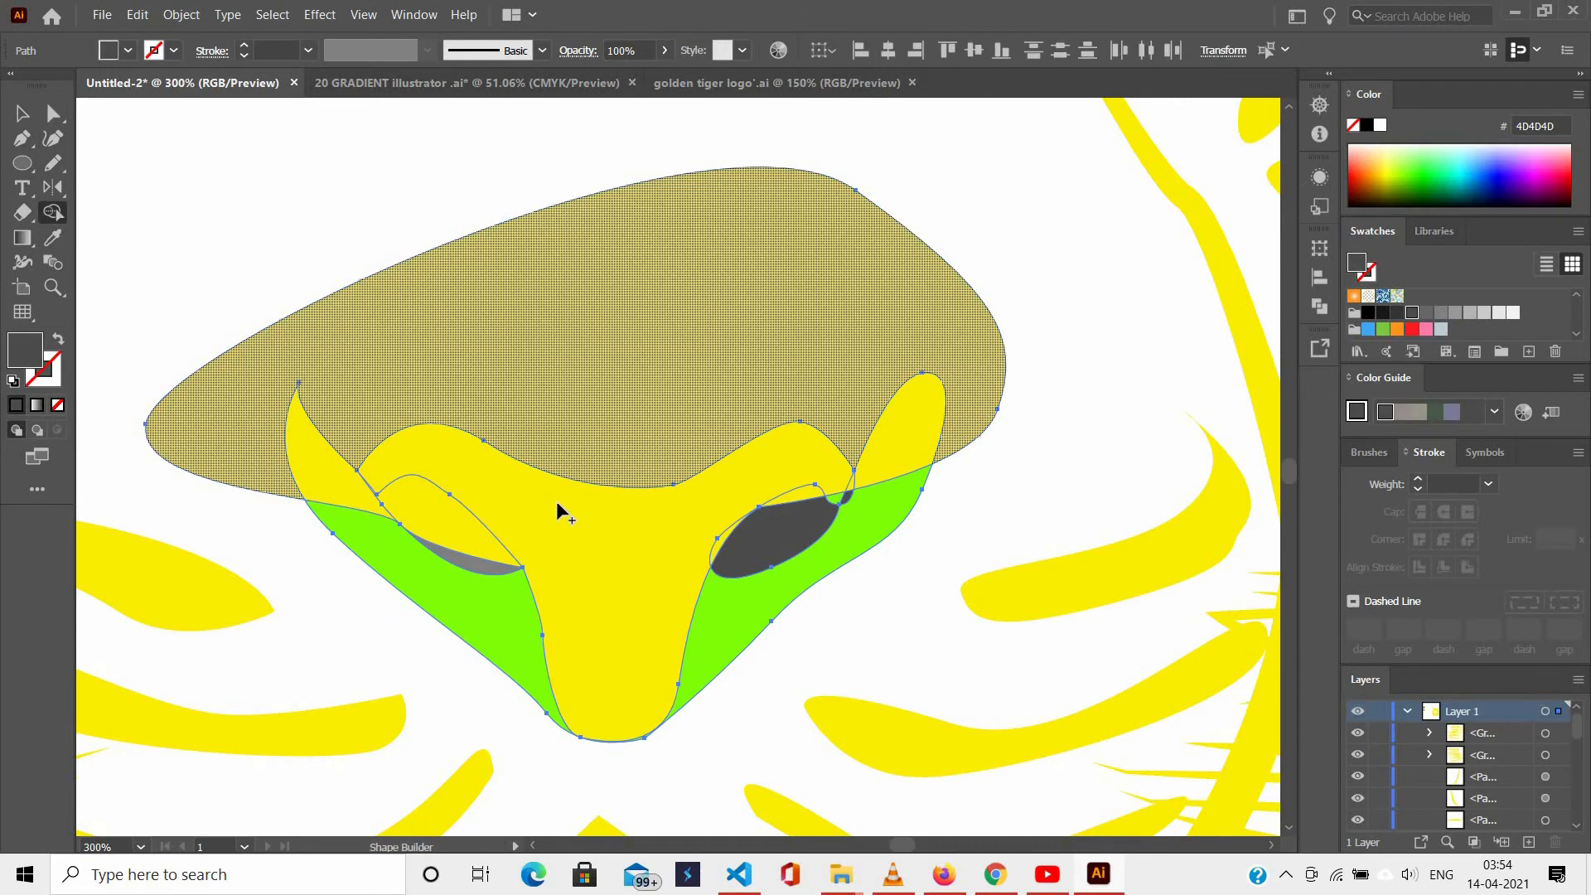
pyautogui.click(556, 501)
pyautogui.moveTo(464, 541); pyautogui.dragTo(479, 565)
pyautogui.click(808, 501)
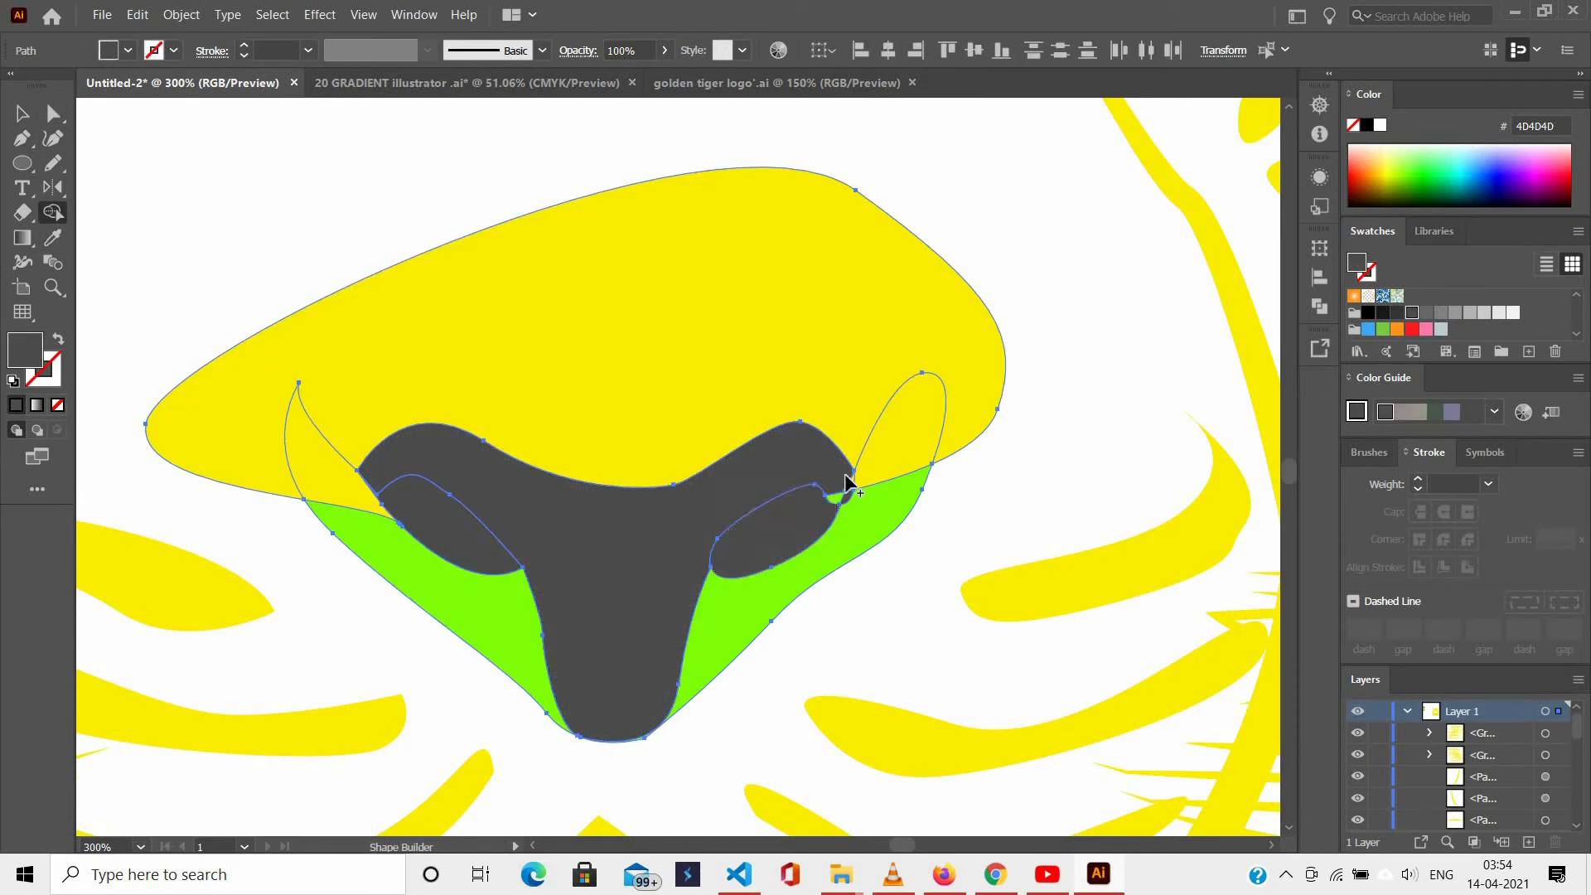
# Fill the gap beside the right nostril and merge the outer strips on both sides of the nose with Shape Builder.
pyautogui.scroll(1, 857, 507)
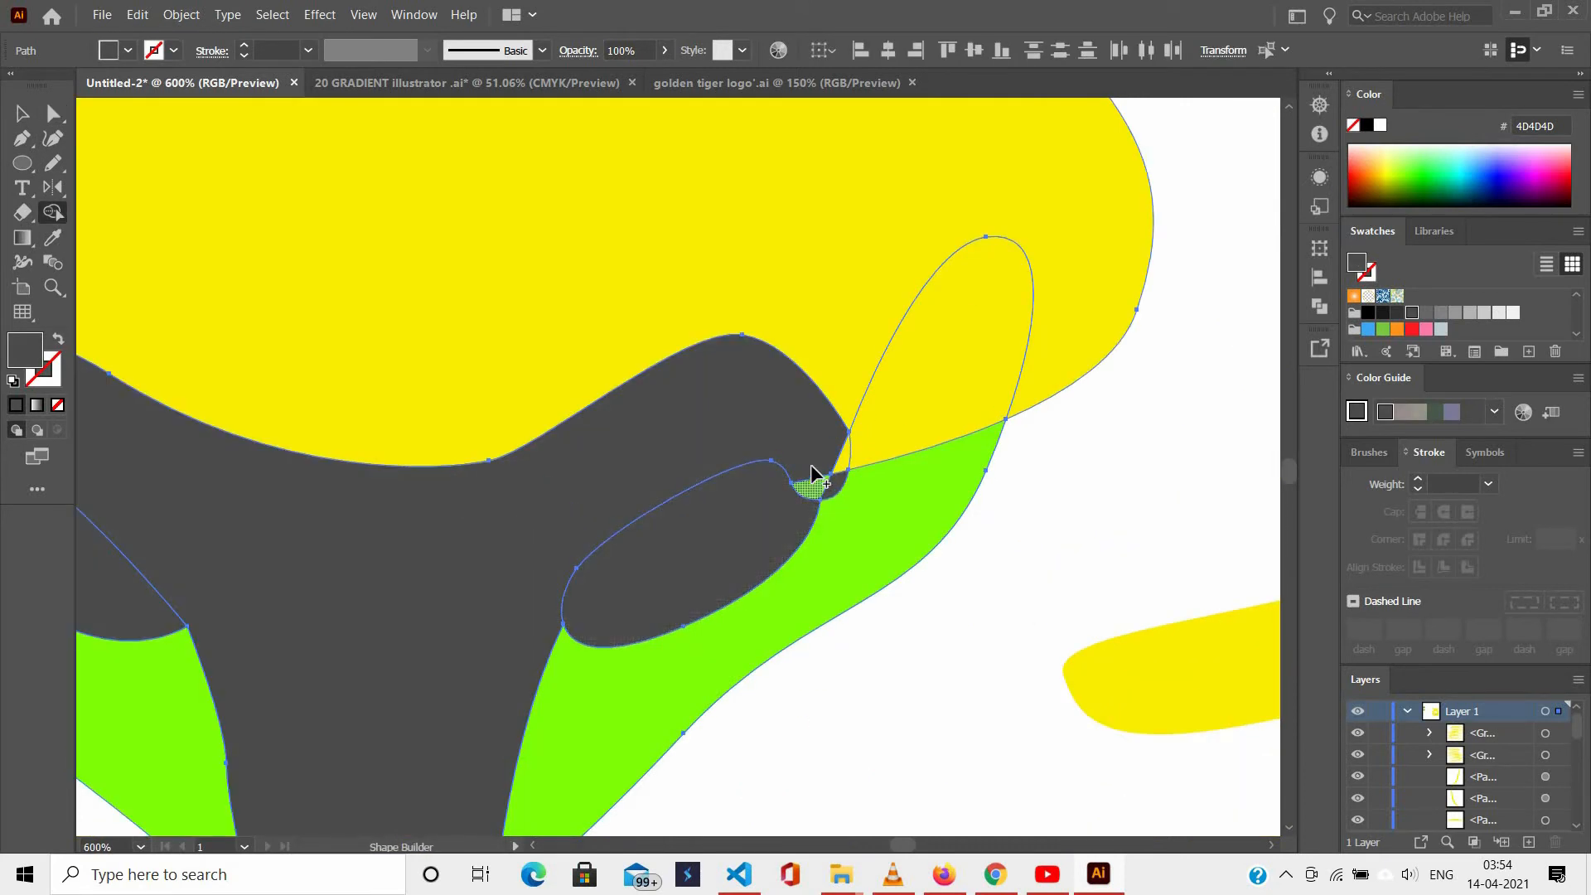
pyautogui.click(812, 481)
pyautogui.moveTo(827, 457)
pyautogui.mouseDown()
pyautogui.moveTo(840, 471)
pyautogui.moveTo(874, 447)
pyautogui.mouseUp()
pyautogui.scroll(-1, 875, 448)
pyautogui.moveTo(164, 455); pyautogui.dragTo(319, 638)
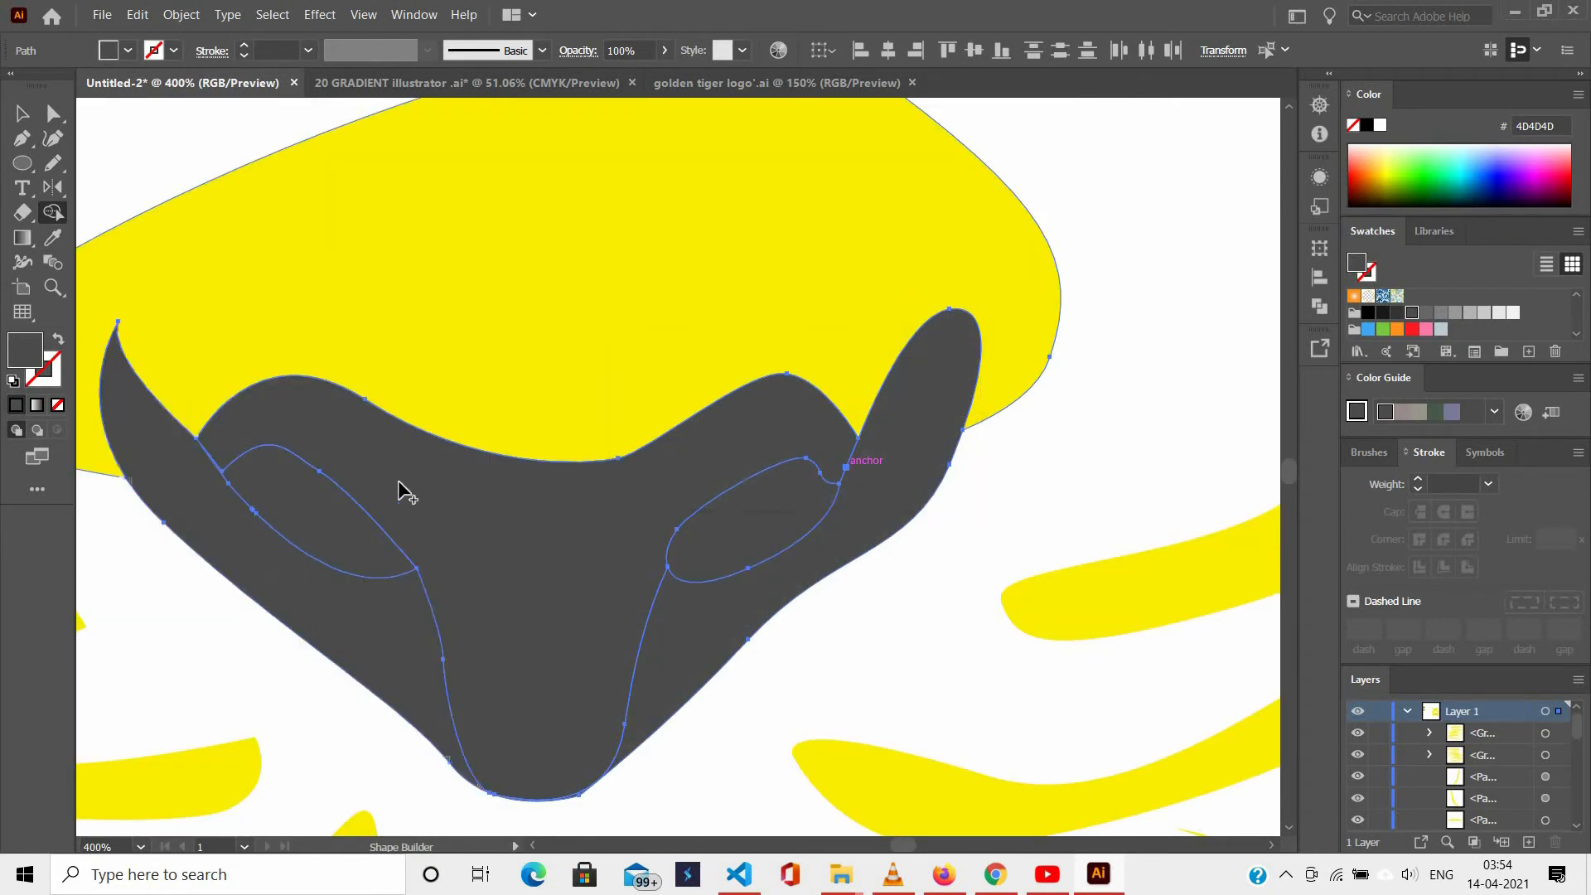
# Delete the leftover yellow shape above the nose.
pyautogui.scroll(-1, 193, 475)
pyautogui.click(22, 114)
pyautogui.click(877, 272)
pyautogui.click(677, 270)
pyautogui.press('Delete')
# Fill the nose centre with green and both nostrils with light grey F2F2F2.
pyautogui.click(547, 476)
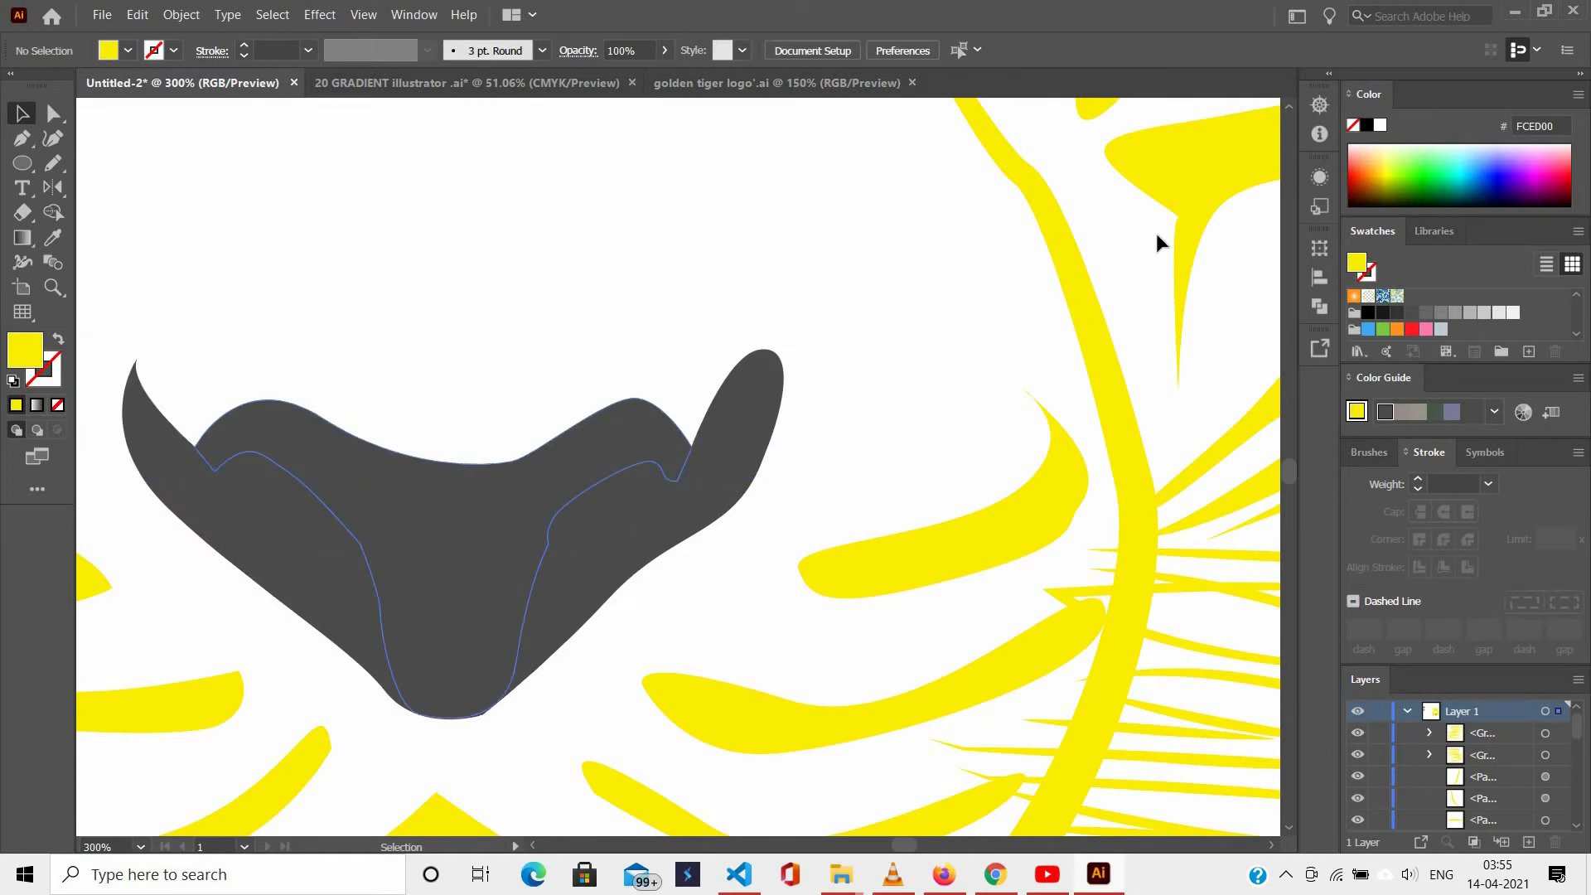
pyautogui.click(1405, 183)
pyautogui.click(635, 506)
pyautogui.click(1448, 317)
pyautogui.scroll(-2, 718, 280)
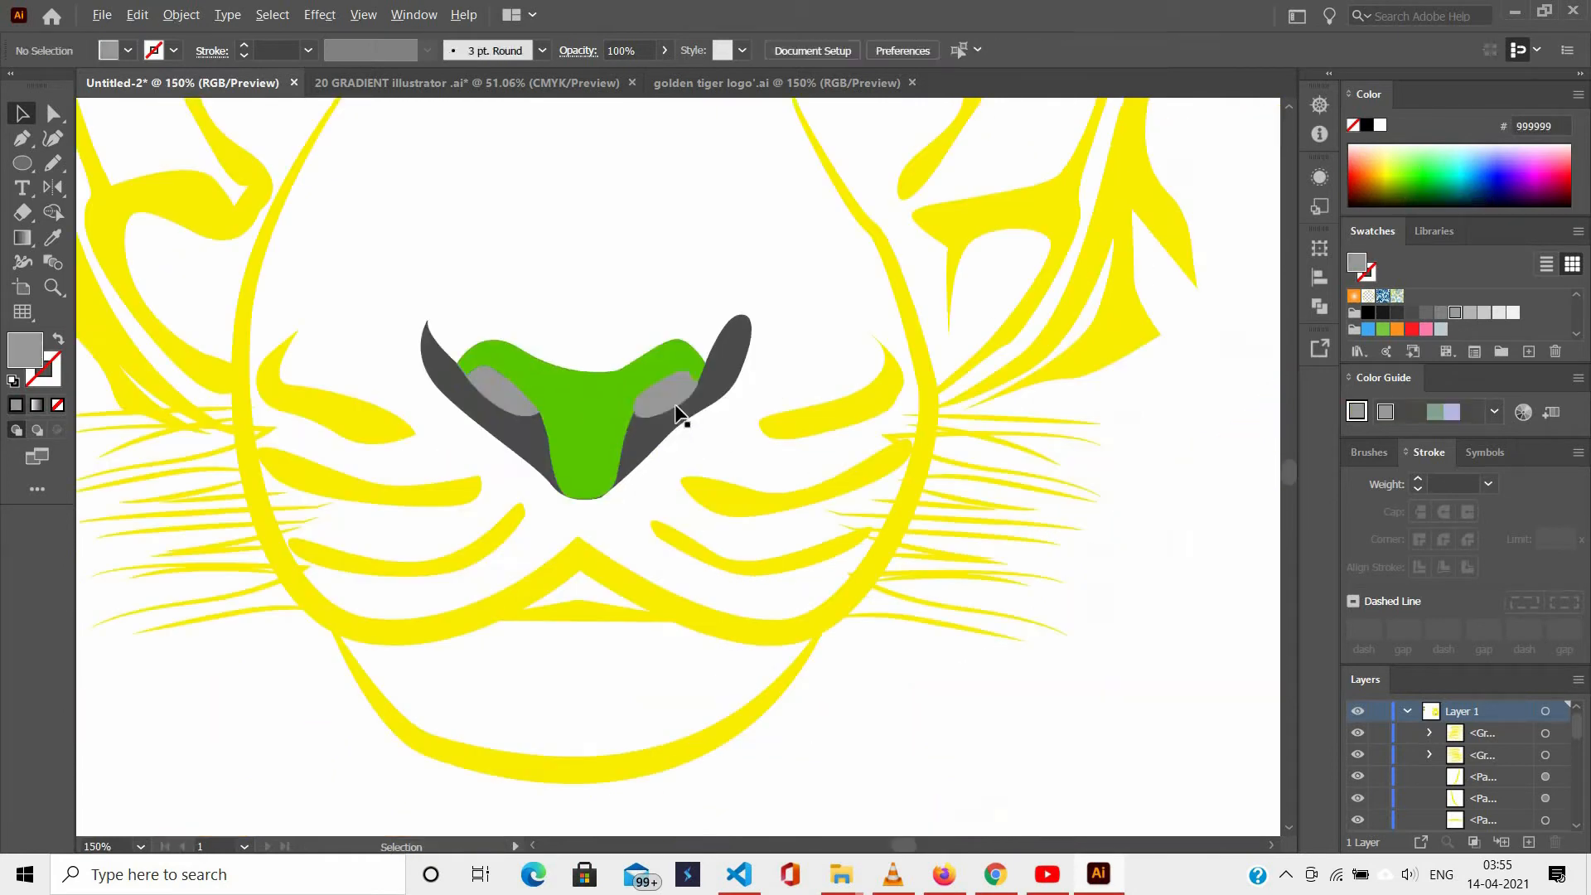
pyautogui.click(1514, 314)
pyautogui.click(713, 240)
pyautogui.scroll(-2, 717, 257)
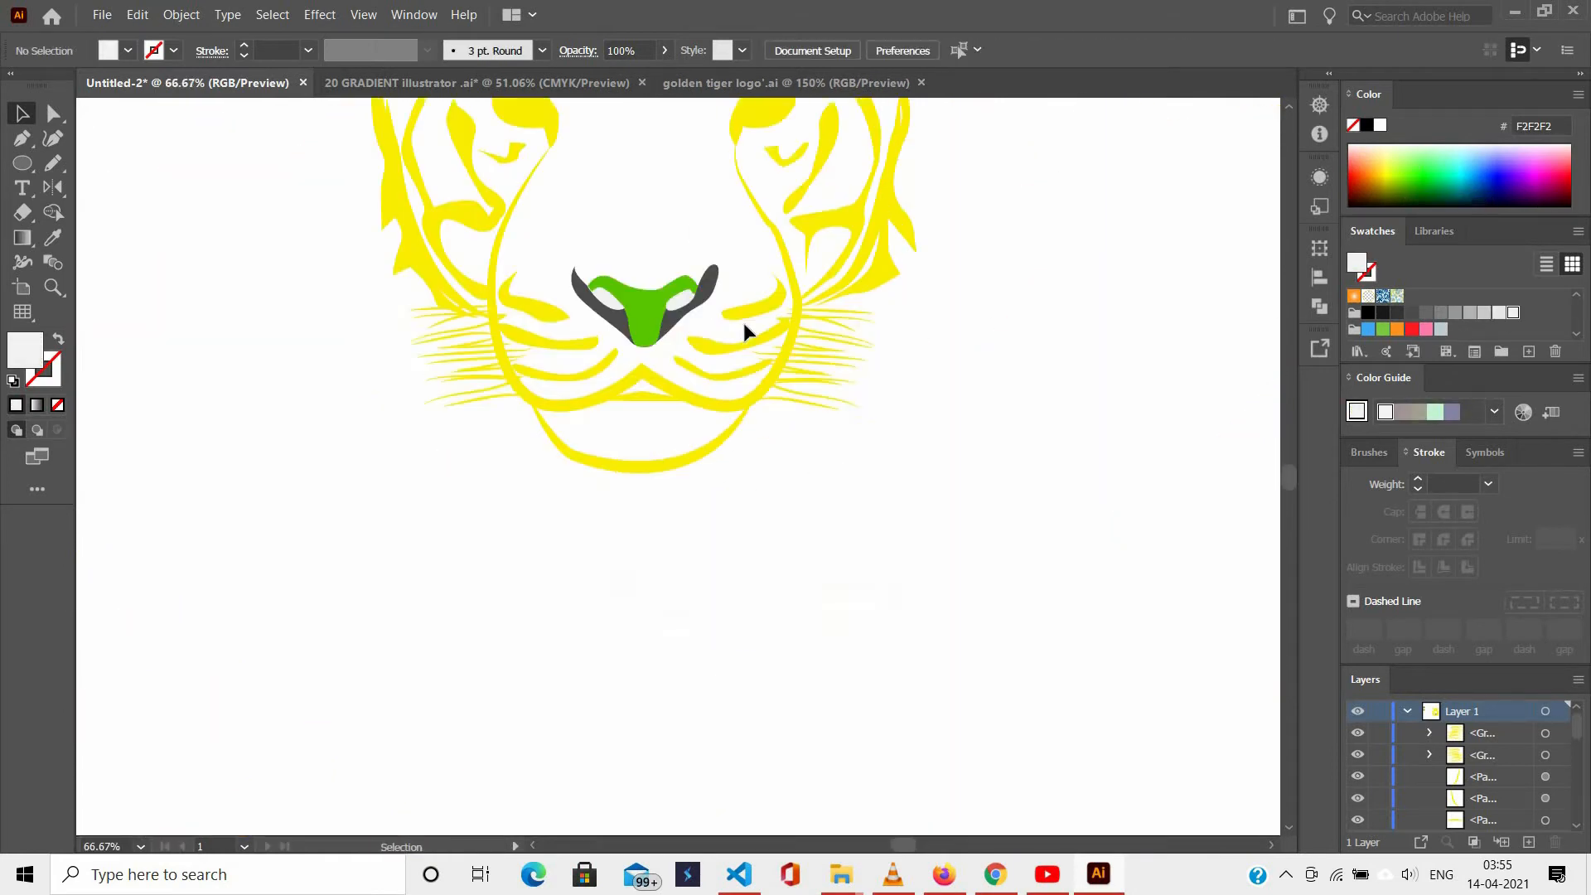
# Select all the nose parts and apply the tiger's yellow FCED00 to them with the Eyedropper.
pyautogui.scroll(3, 737, 331)
pyautogui.scroll(2, 605, 468)
pyautogui.moveTo(491, 480); pyautogui.dragTo(839, 617)
pyautogui.scroll(-2, 500, 355)
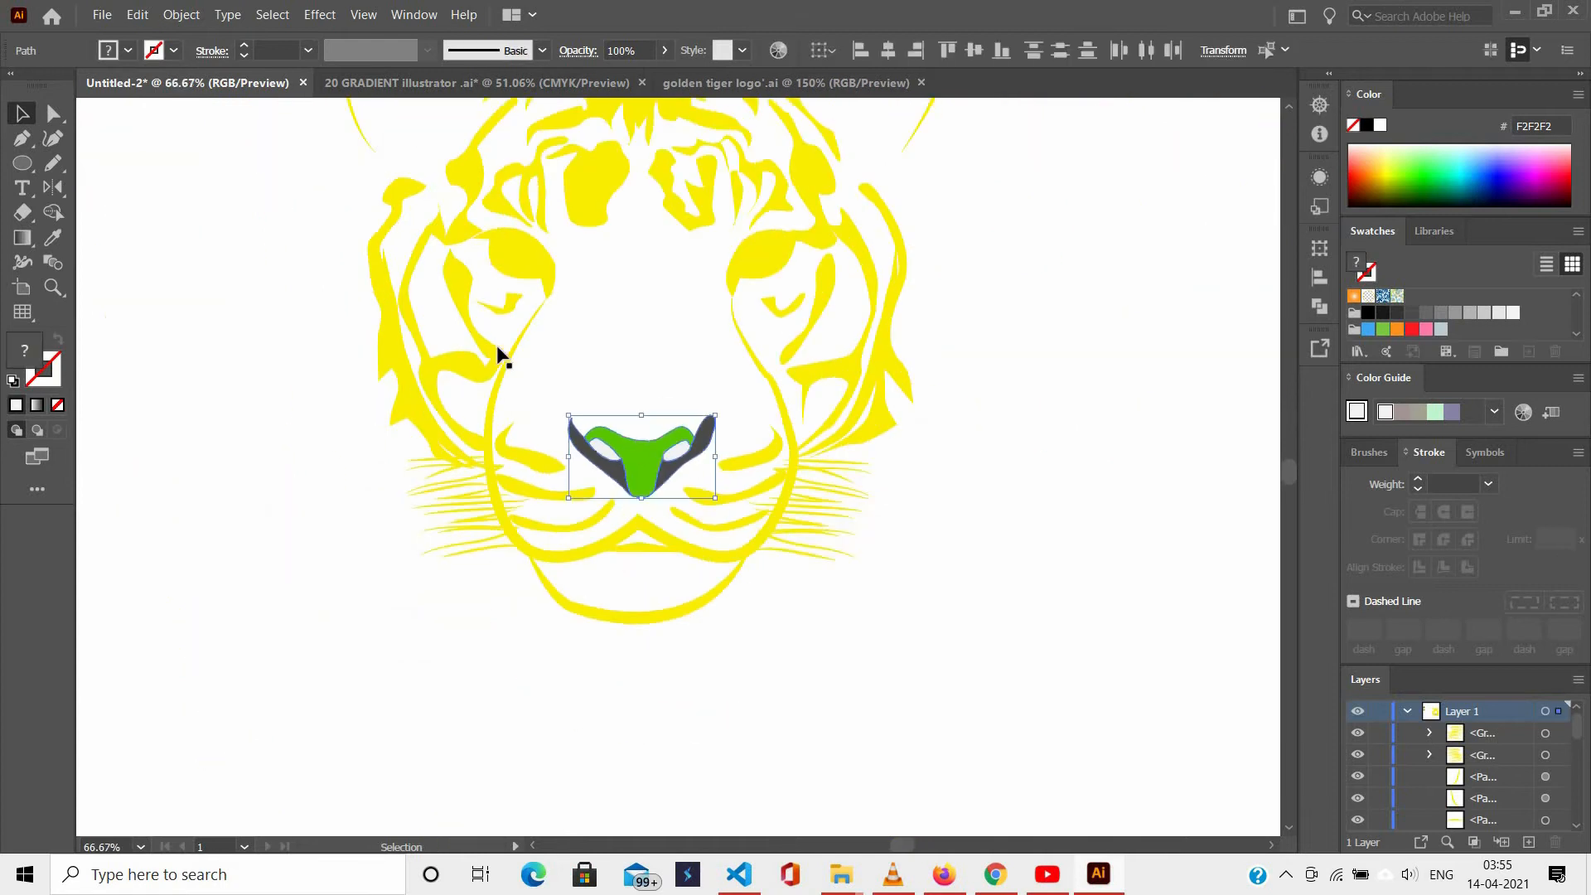
pyautogui.scroll(1, 434, 420)
pyautogui.press('i')
pyautogui.click(427, 389)
pyautogui.hotkey('ctrl', 'z')
pyautogui.click(520, 279)
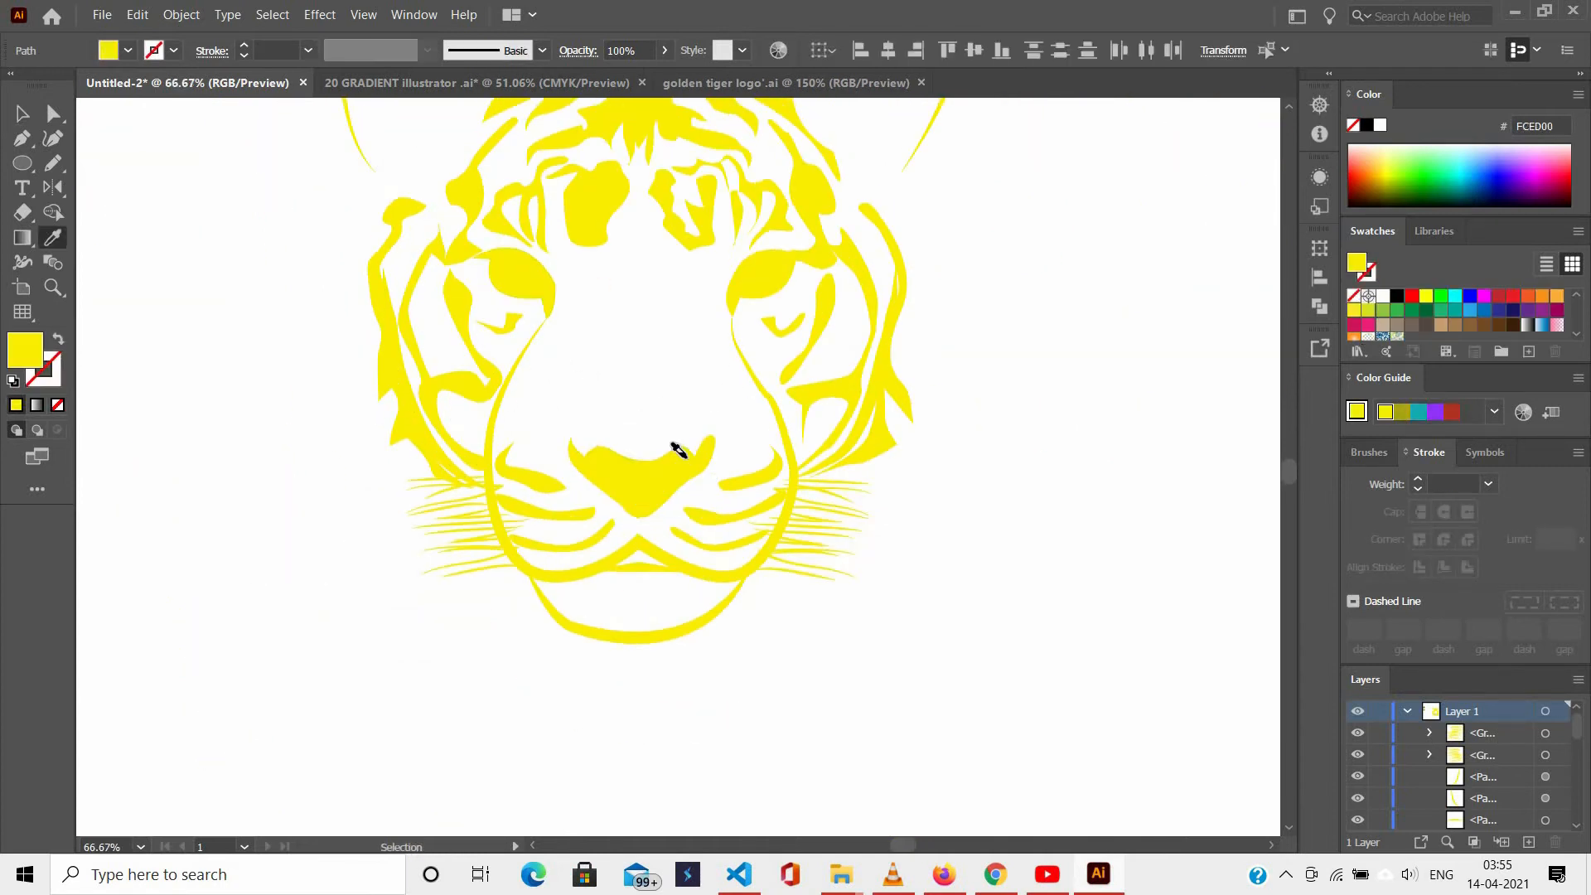
# Fill both nostrils with grey 999999.
pyautogui.scroll(2, 688, 462)
pyautogui.keyDown('ctrl'); pyautogui.click(673, 481); pyautogui.keyUp('ctrl')
pyautogui.scroll(-2, 1503, 319)
pyautogui.click(1455, 313)
pyautogui.keyDown('ctrl'); pyautogui.click(703, 332); pyautogui.keyUp('ctrl')
pyautogui.scroll(-2, 630, 257)
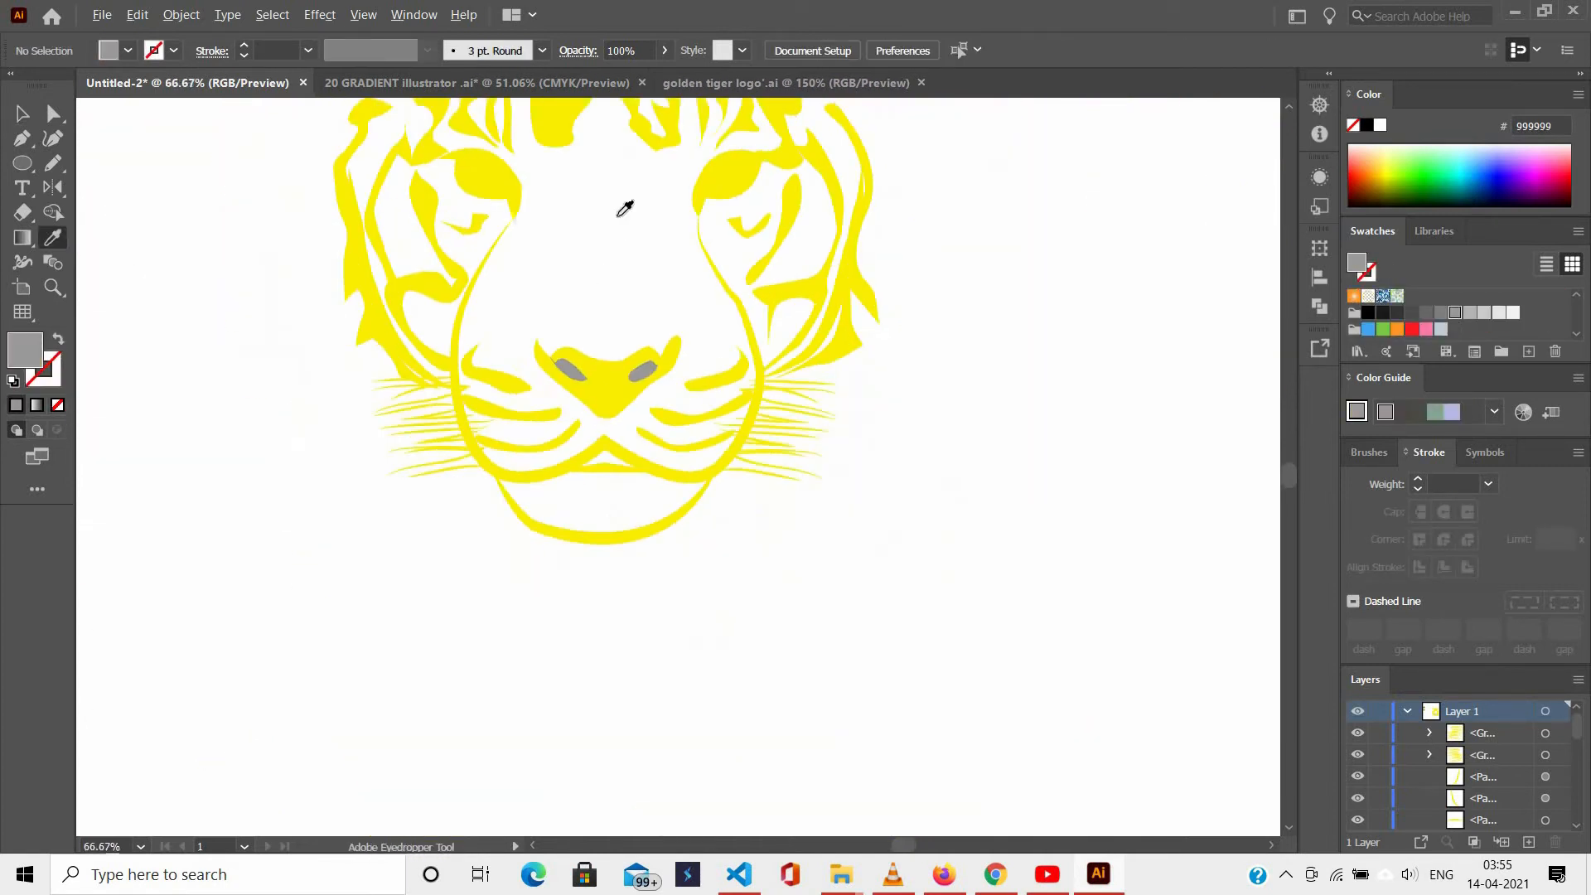
# Group the whole tiger artwork and open the gradient settings.
pyautogui.scroll(3, 624, 211)
pyautogui.click(23, 114)
pyautogui.scroll(-1, 273, 289)
pyautogui.click(743, 495)
pyautogui.press('g')
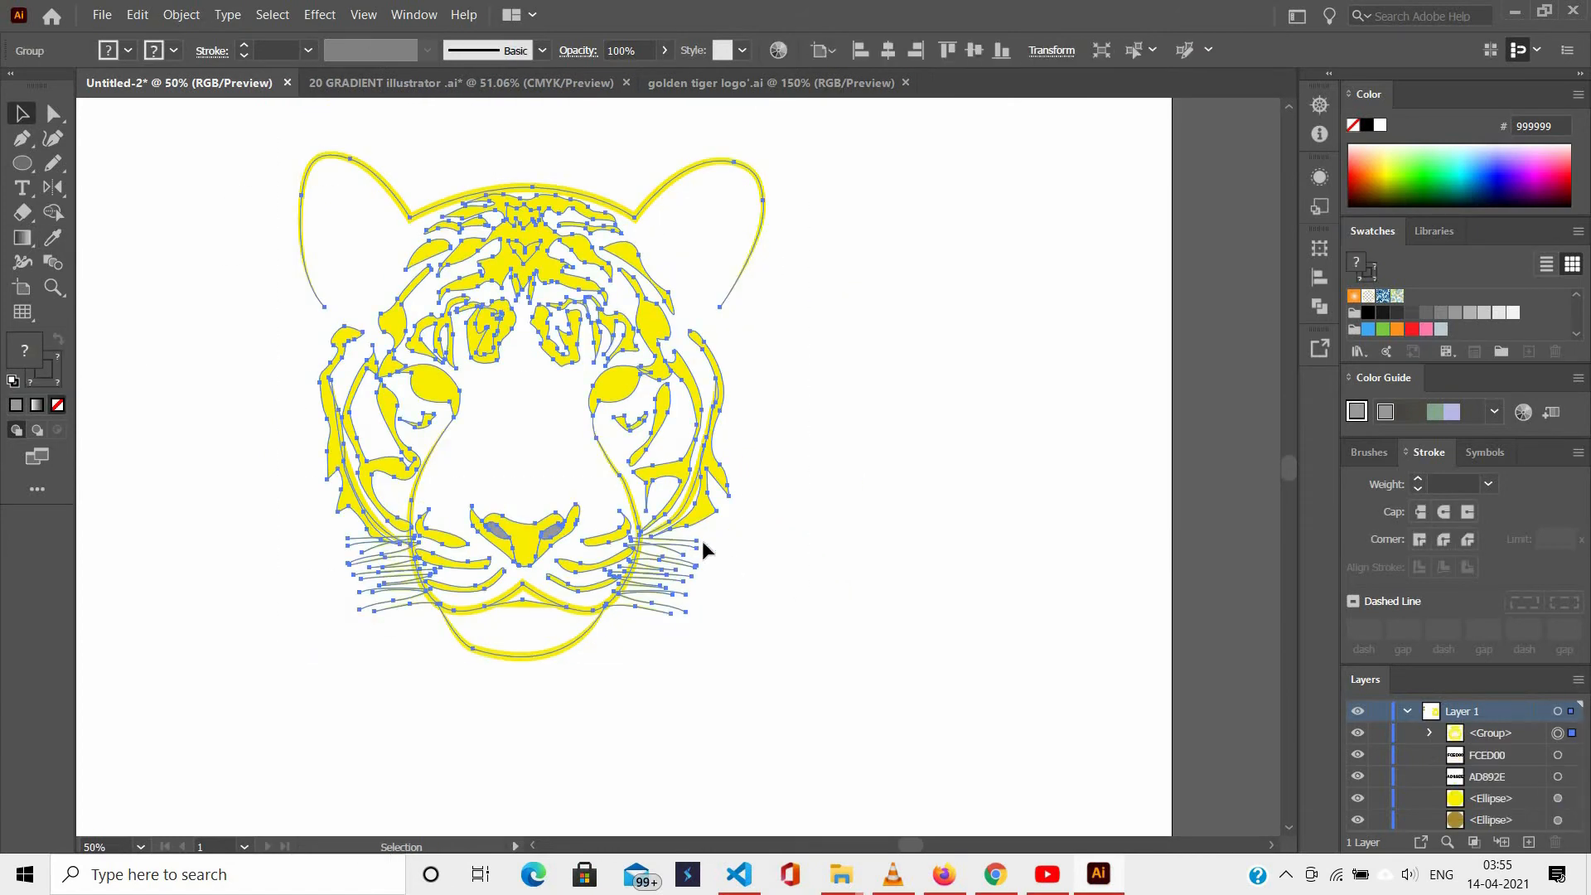
pyautogui.hscroll(-3, 704, 540)
pyautogui.hscroll(-3, 471, 477)
pyautogui.scroll(-1, 470, 477)
pyautogui.scroll(1, 682, 415)
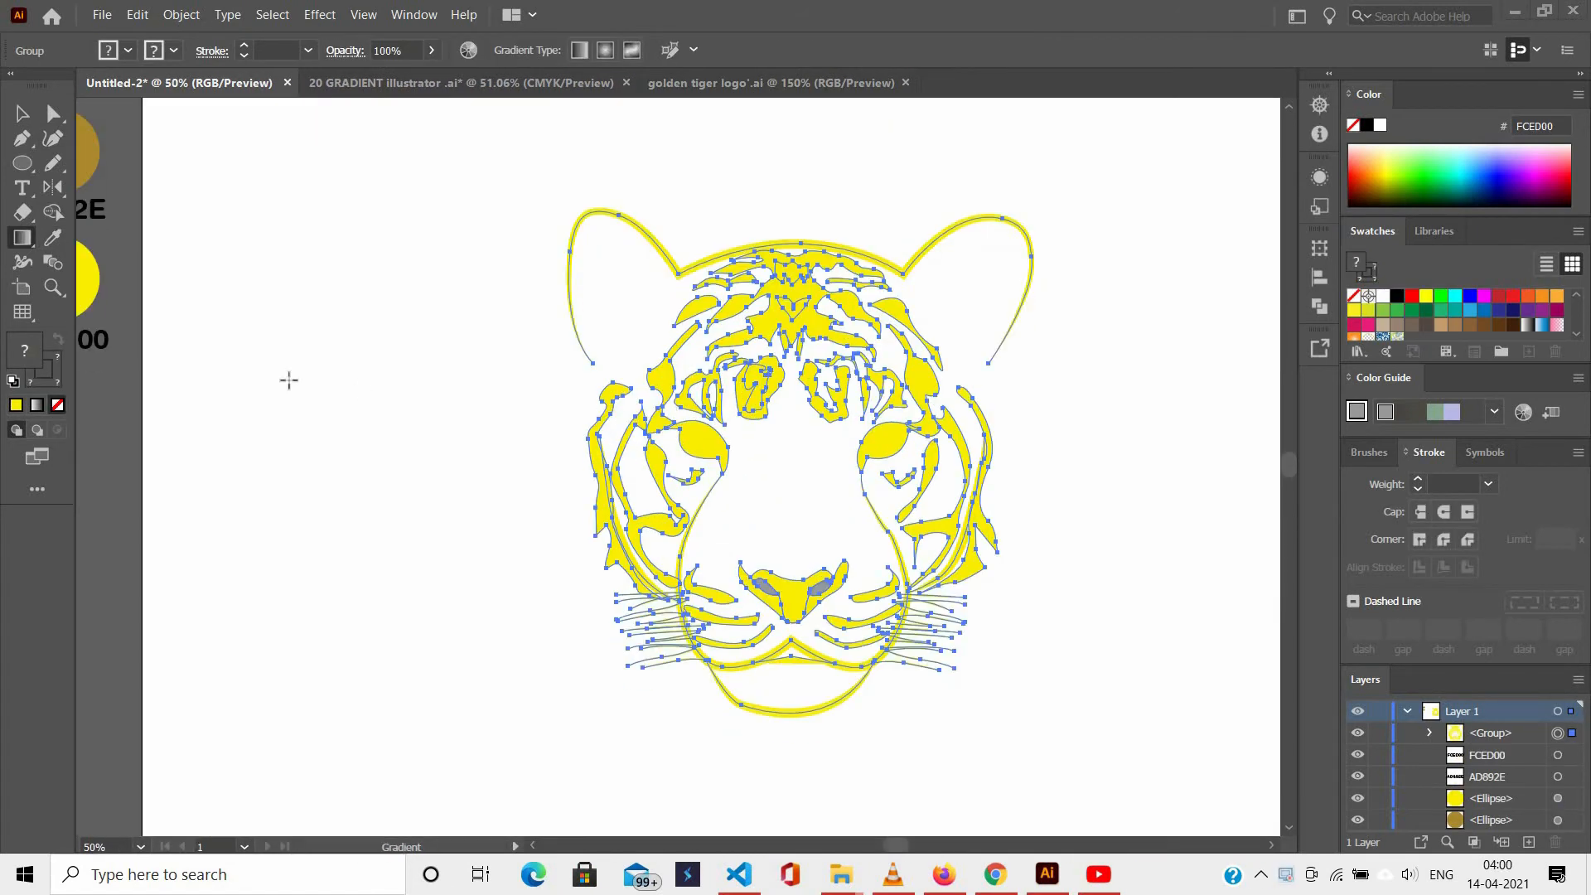
pyautogui.hscroll(-2, 288, 381)
pyautogui.doubleClick(22, 238)
# Try filling the grouped tiger with the default white-to-black linear gradient.
pyautogui.click(1064, 580)
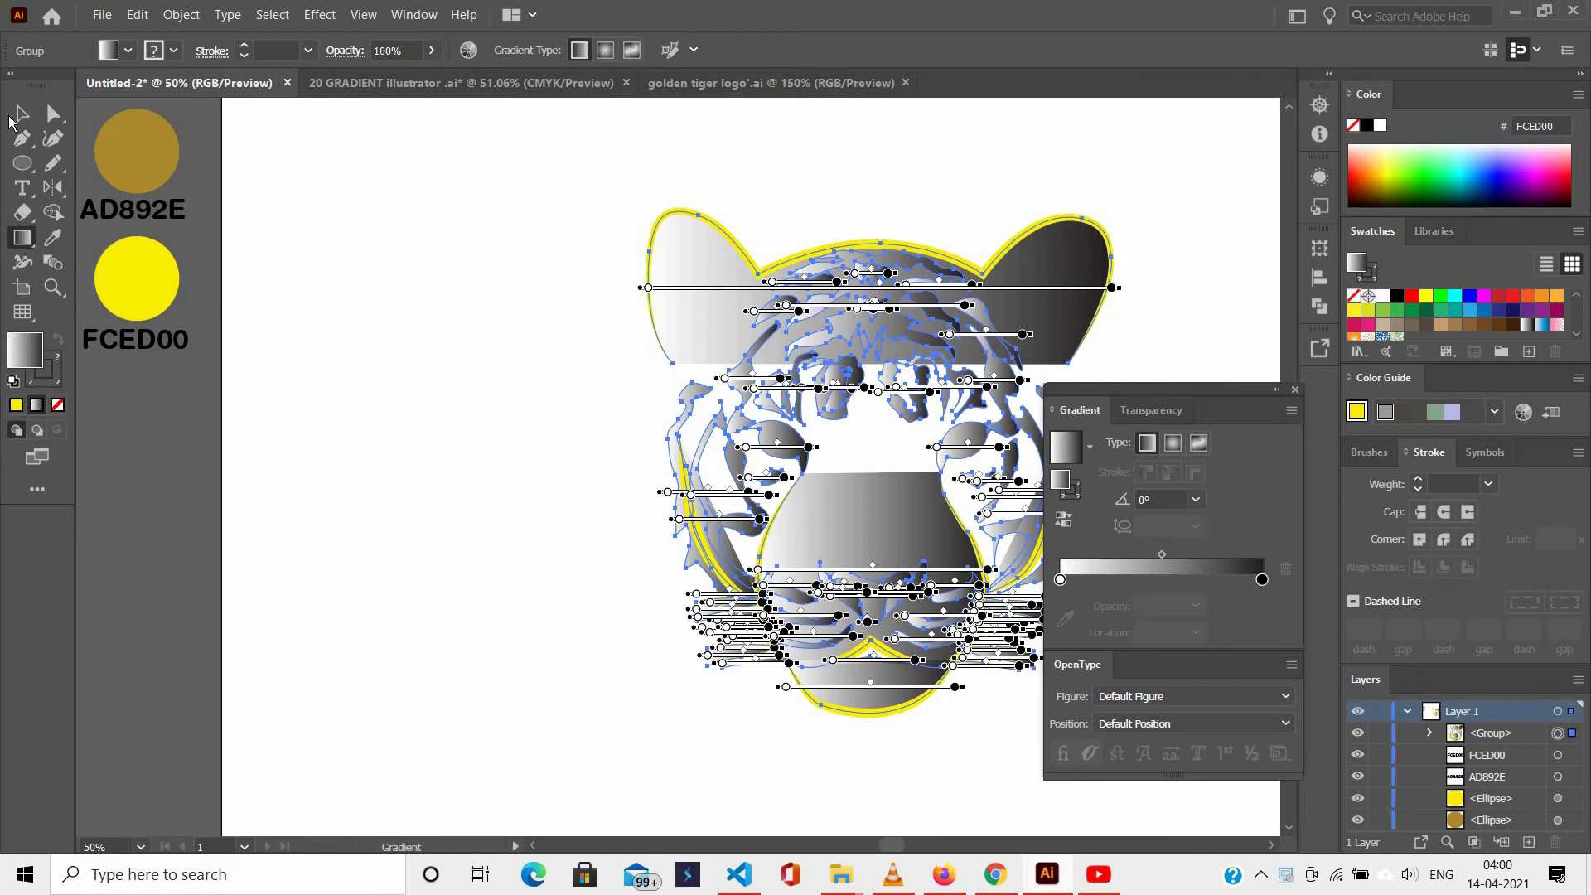
pyautogui.click(18, 116)
pyautogui.moveTo(384, 160); pyautogui.dragTo(1074, 746)
pyautogui.hotkey('ctrl', 'z')
# Expand the appearance of the whole tiger artwork and ungroup it.
pyautogui.hscroll(1, 440, 206)
pyautogui.moveTo(459, 160); pyautogui.dragTo(928, 663)
pyautogui.click(183, 13)
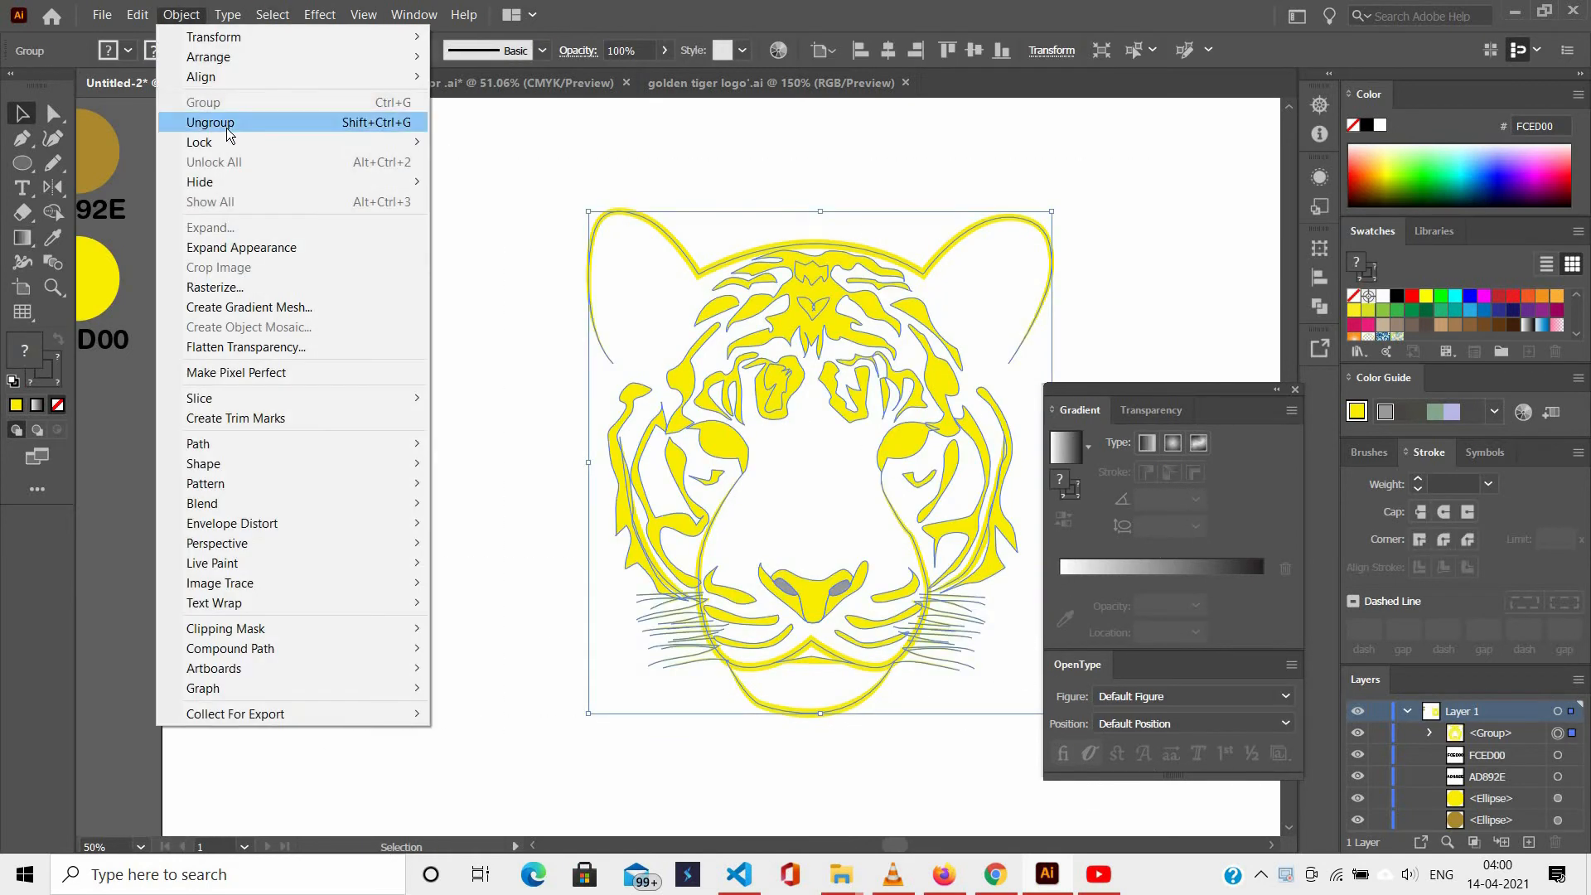
pyautogui.click(250, 246)
pyautogui.click(180, 14)
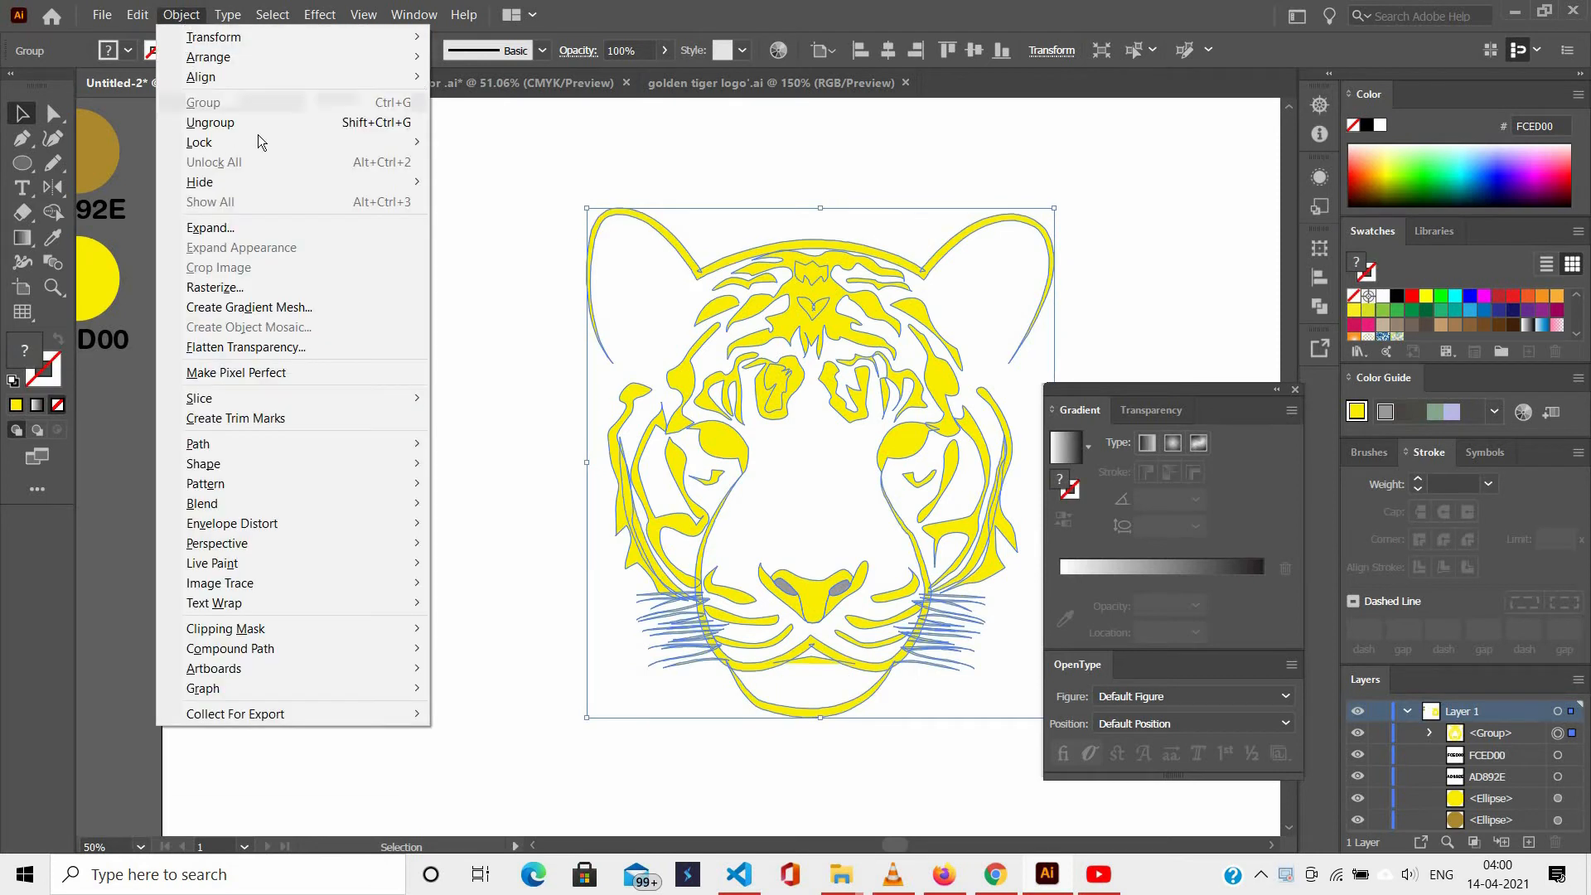
pyautogui.click(507, 308)
pyautogui.click(251, 116)
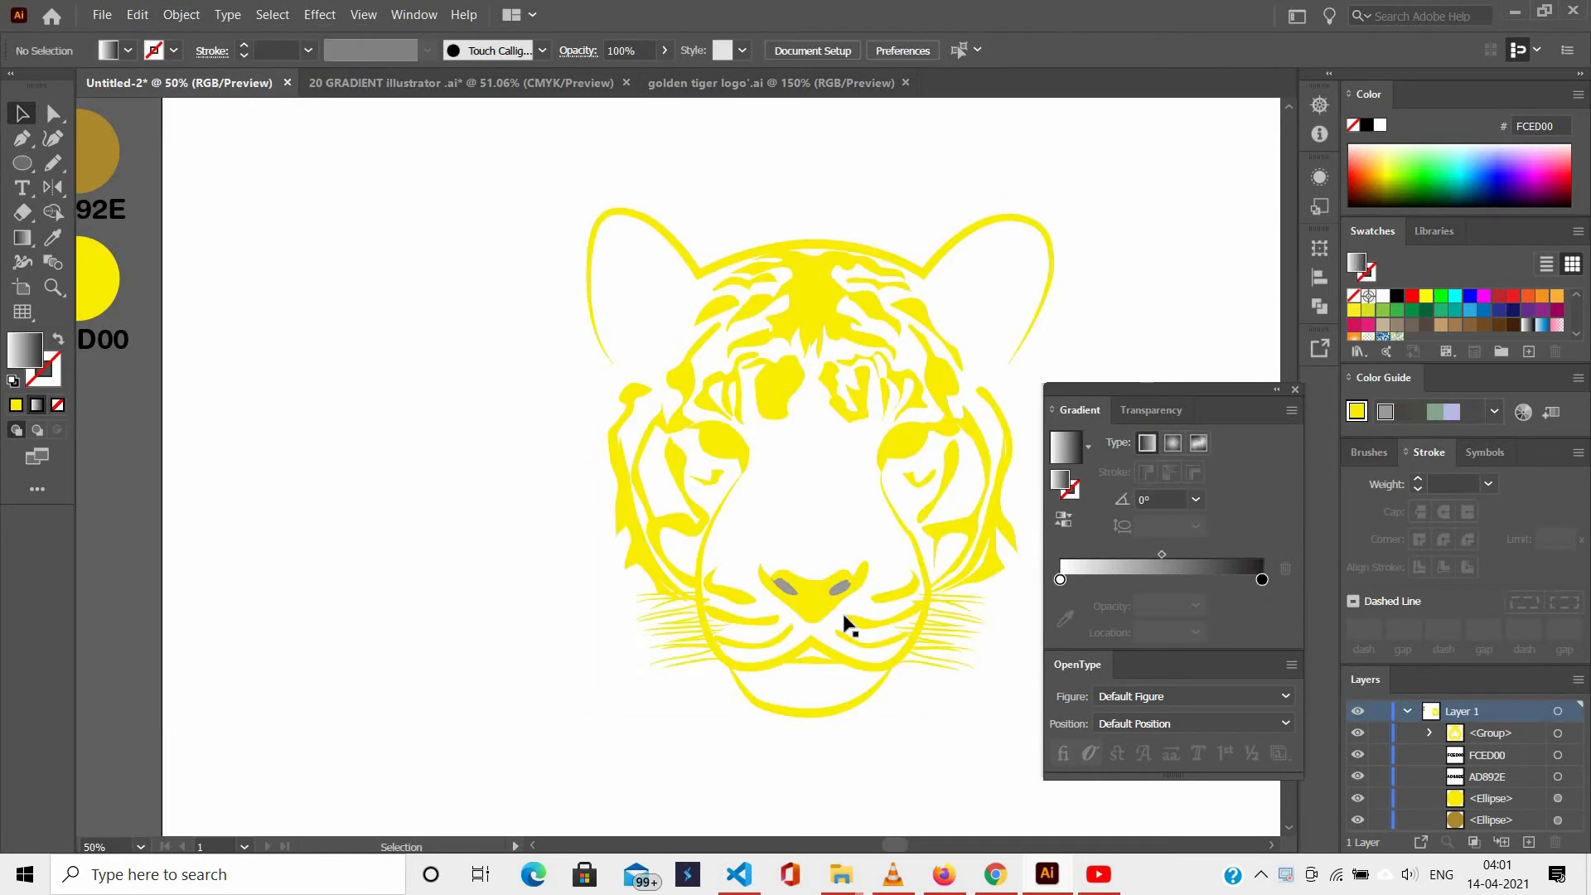
pyautogui.scroll(4, 784, 643)
pyautogui.doubleClick(790, 640)
pyautogui.moveTo(791, 640); pyautogui.dragTo(784, 605)
pyautogui.hotkey('ctrl', 'z')
pyautogui.press('Escape')
pyautogui.scroll(-4, 605, 464)
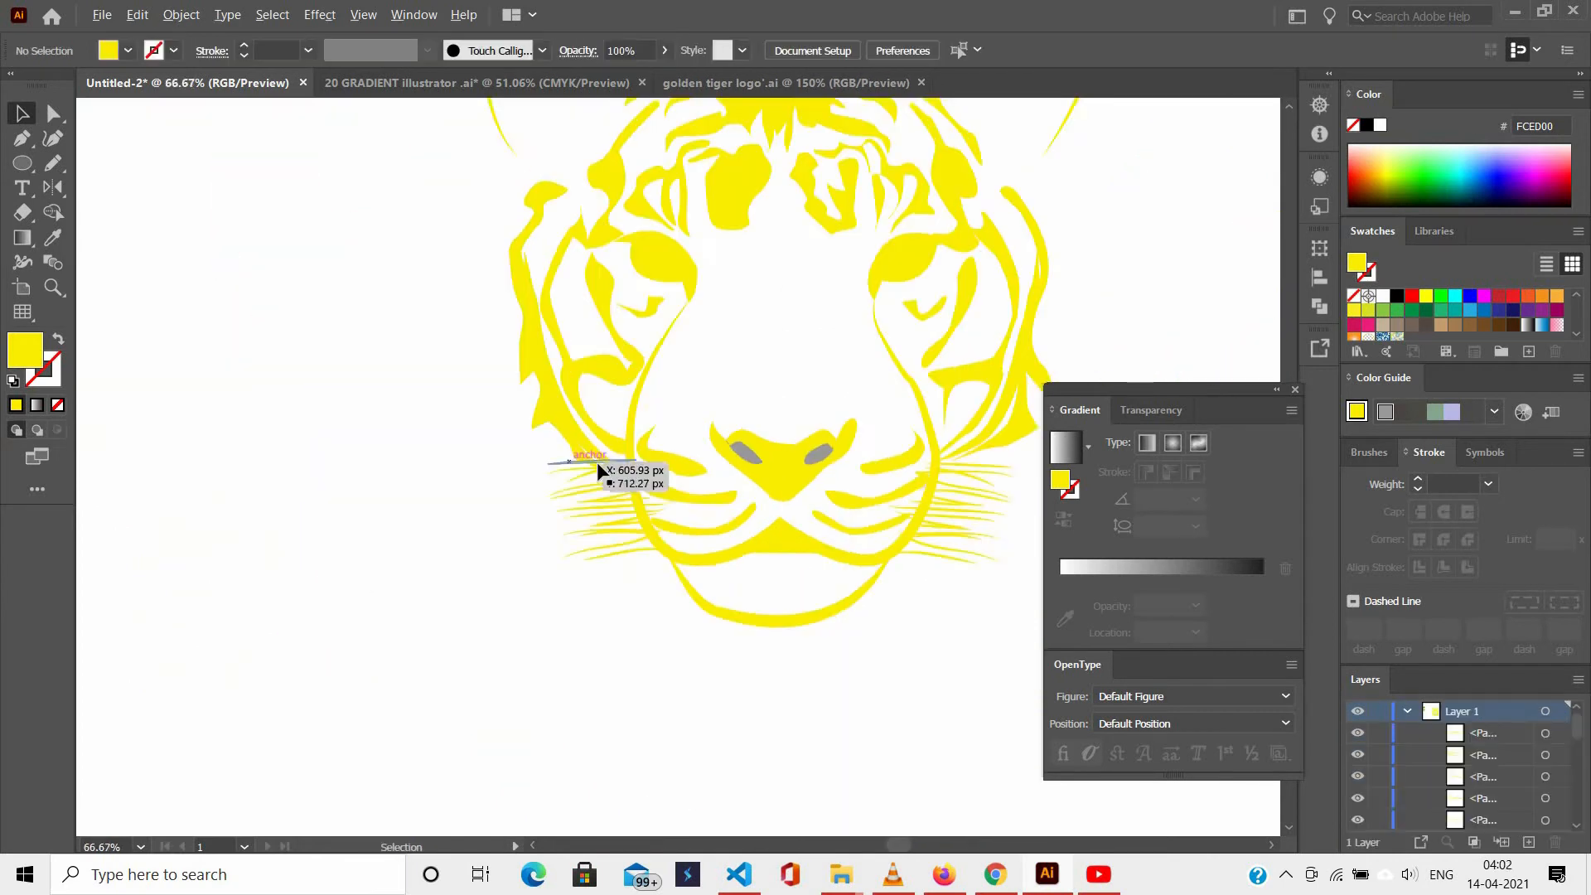
# Cut the inner shape out of the solid forehead stripe above the left eye, leaving an open area.
pyautogui.scroll(2, 614, 464)
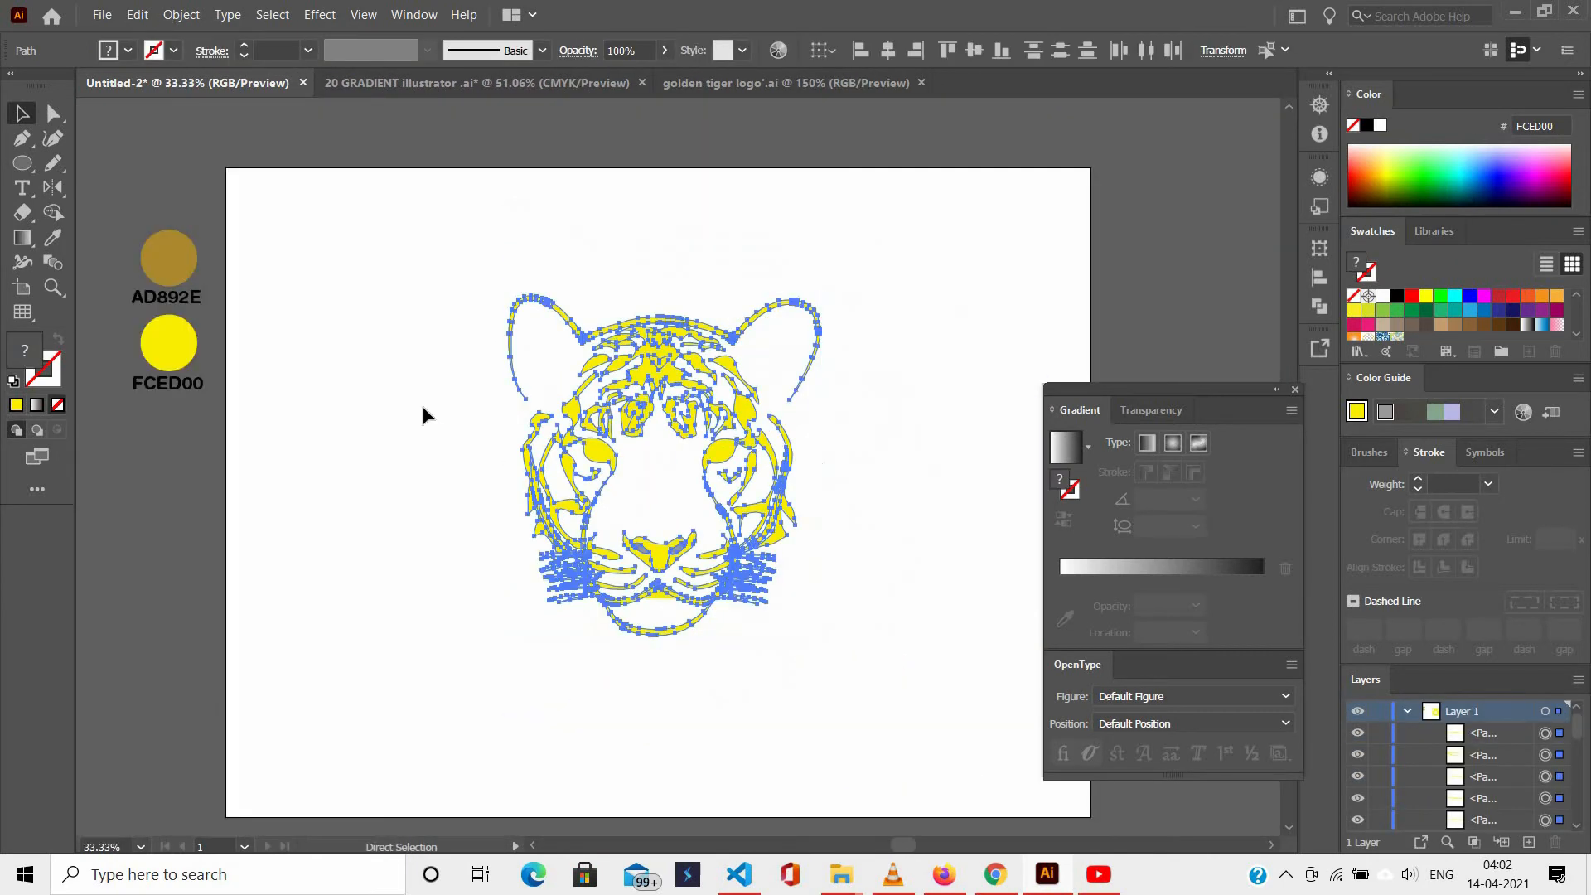
pyautogui.click(615, 402)
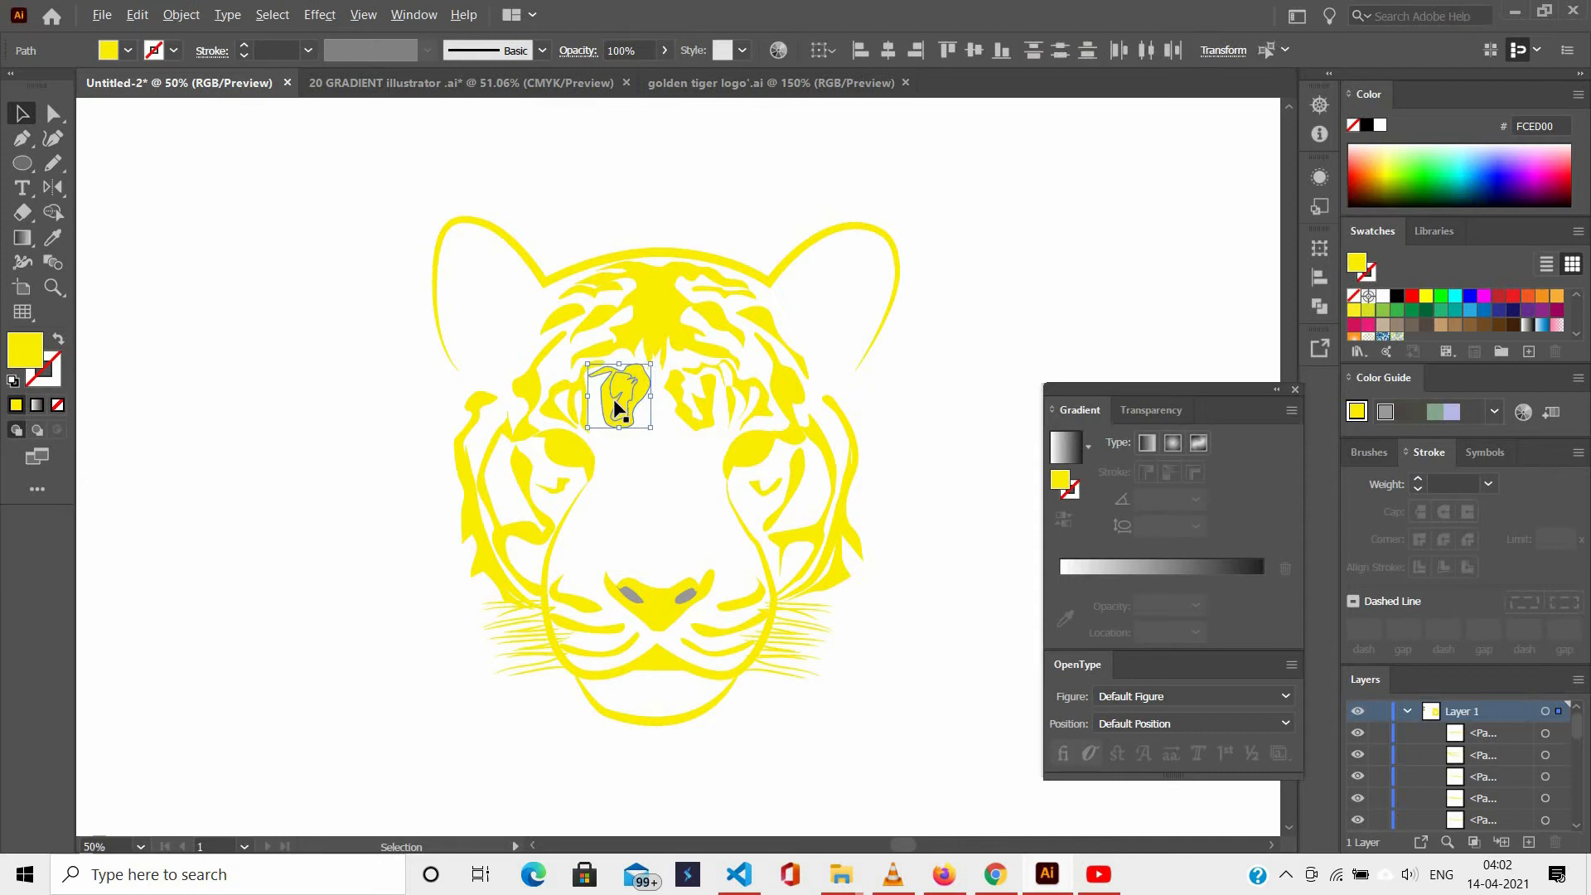
pyautogui.scroll(3, 618, 398)
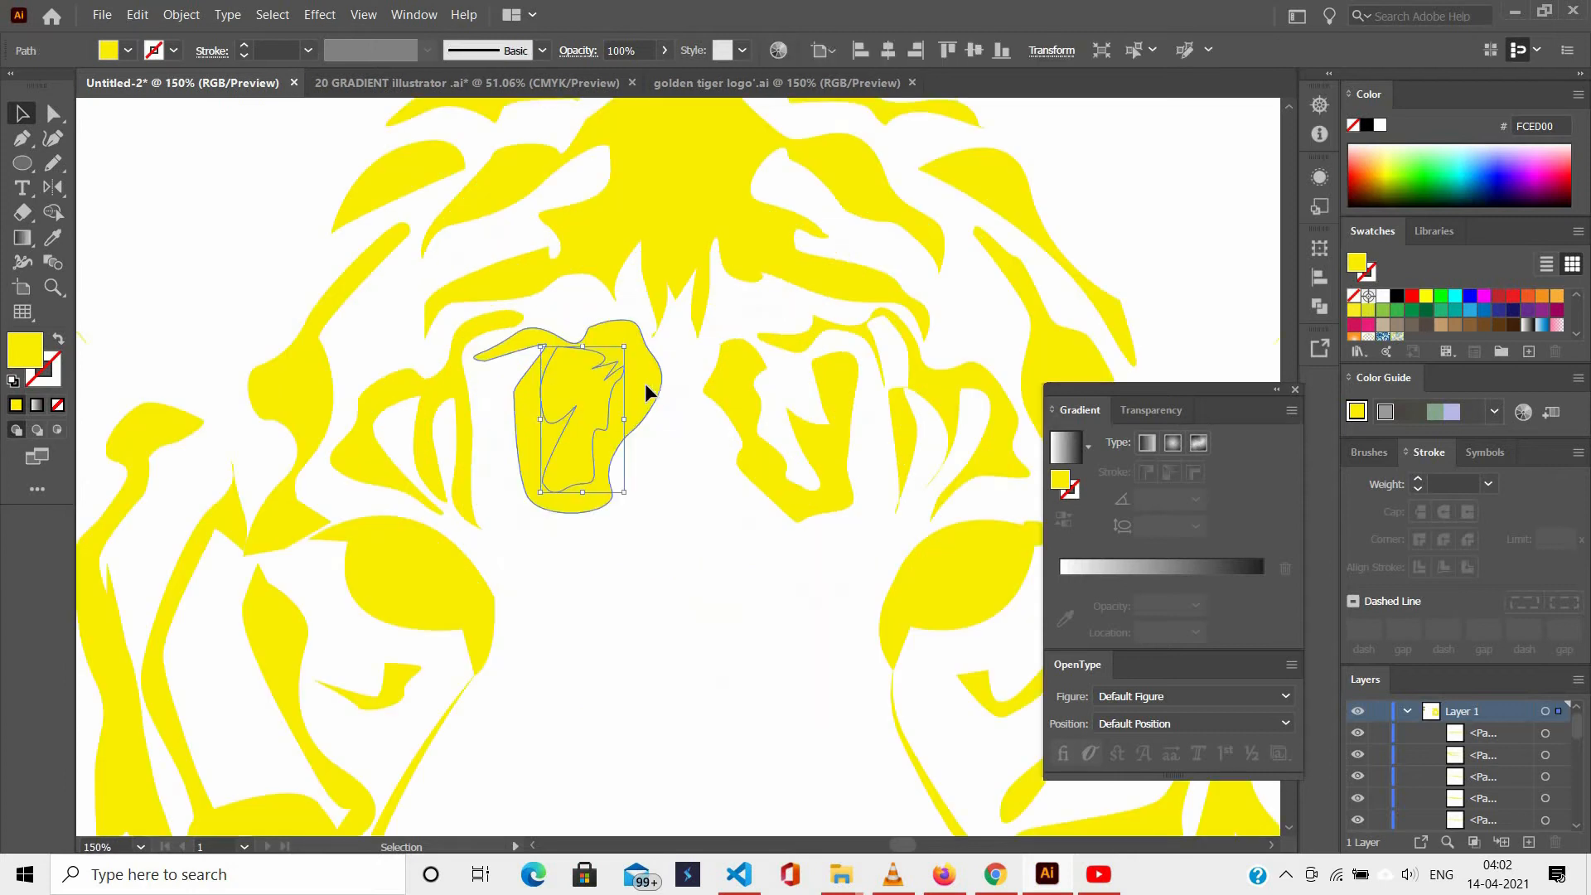
pyautogui.hotkey('shift', 'm')
pyautogui.click(24, 114)
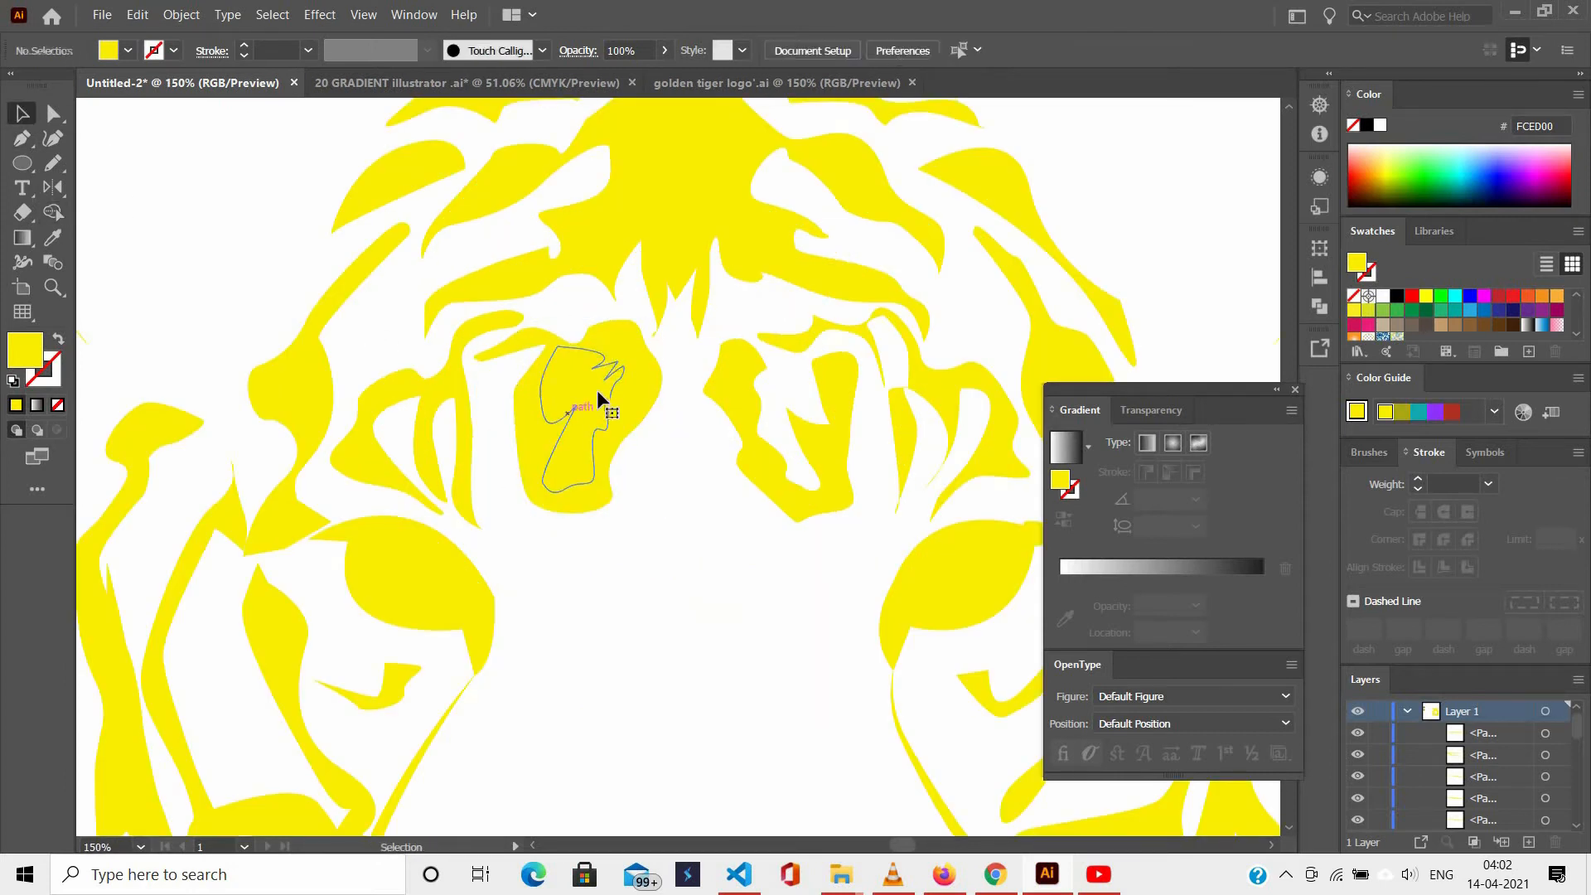
pyautogui.scroll(-4, 653, 522)
# Fill all the tiger shapes with the default white-to-black linear gradient.
pyautogui.hotkey('ctrl', 'a')
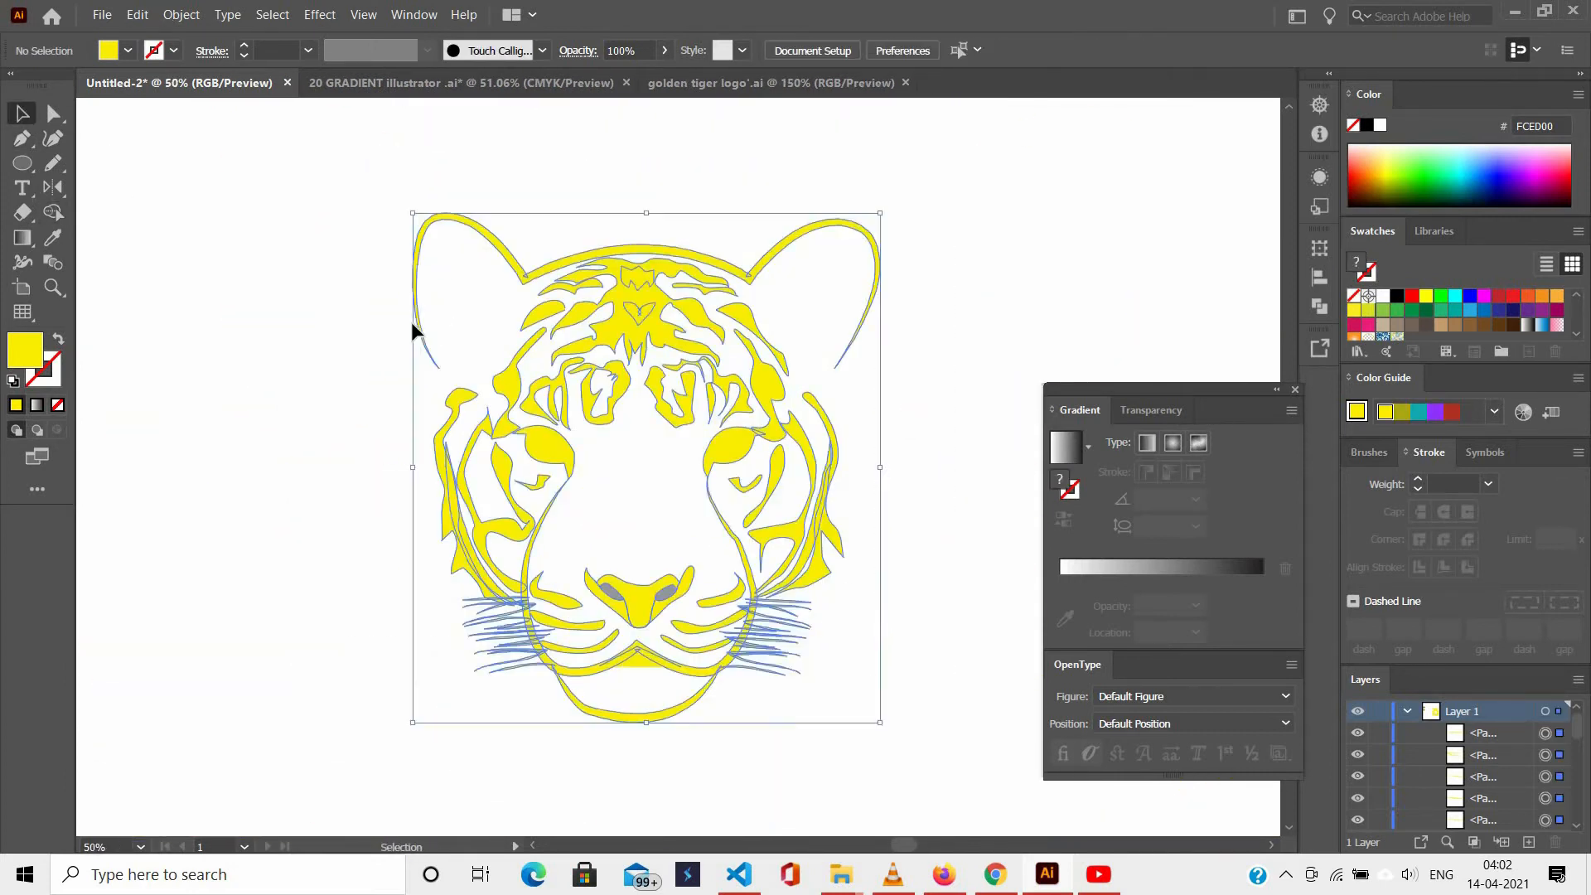
pyautogui.press('.')
pyautogui.scroll(-1, 461, 339)
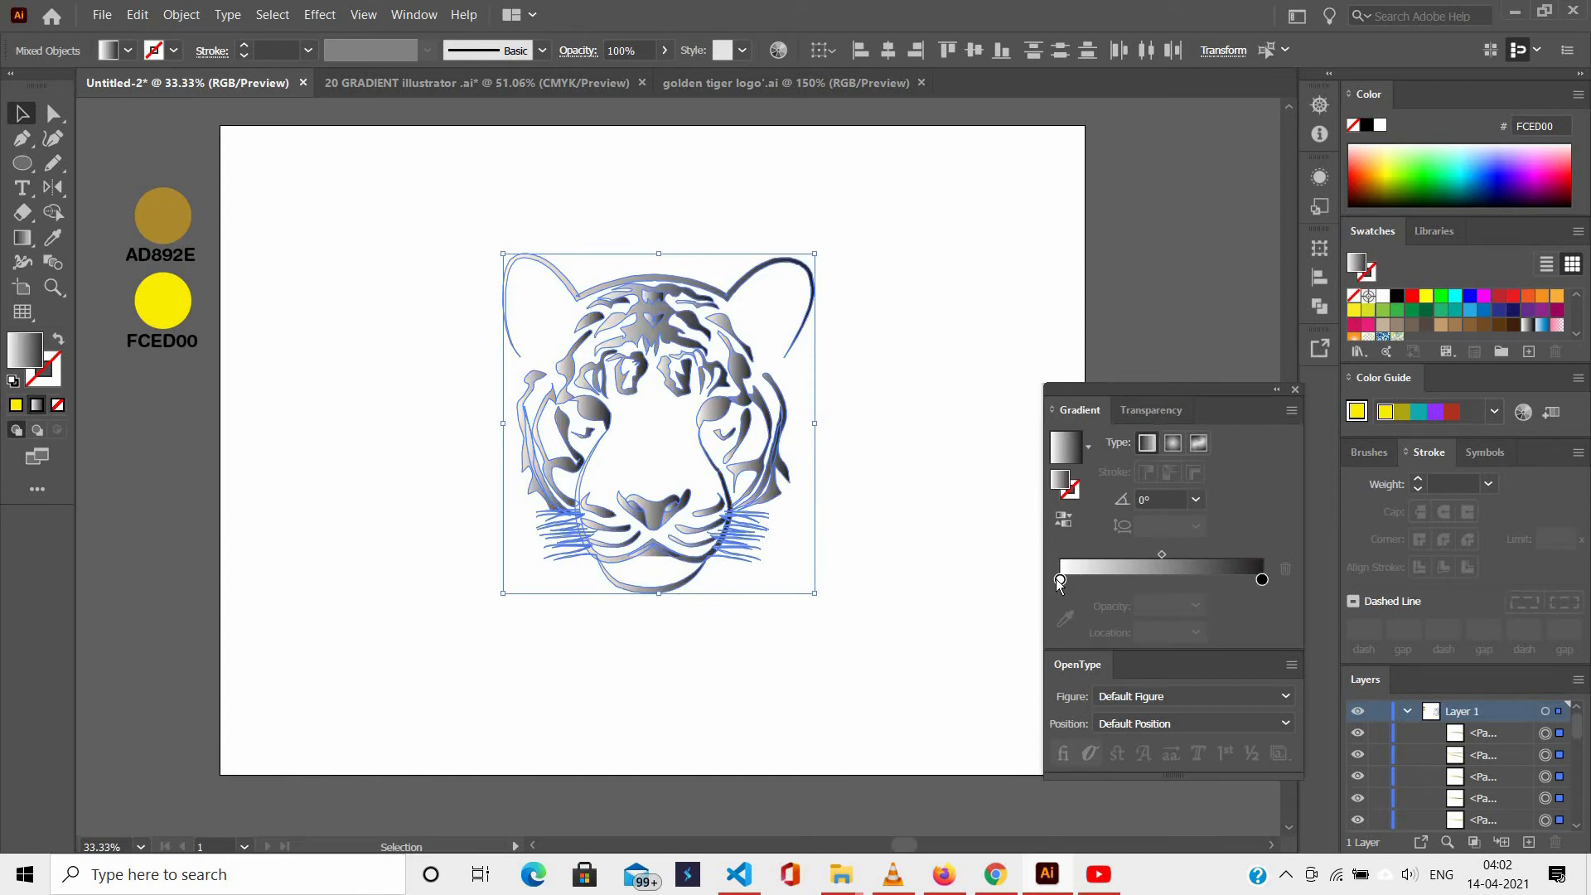
# Set the gradient's first stop to brown AD892E and add a second brown stop at about 14%.
pyautogui.click(1060, 580)
pyautogui.click(1065, 620)
pyautogui.click(163, 216)
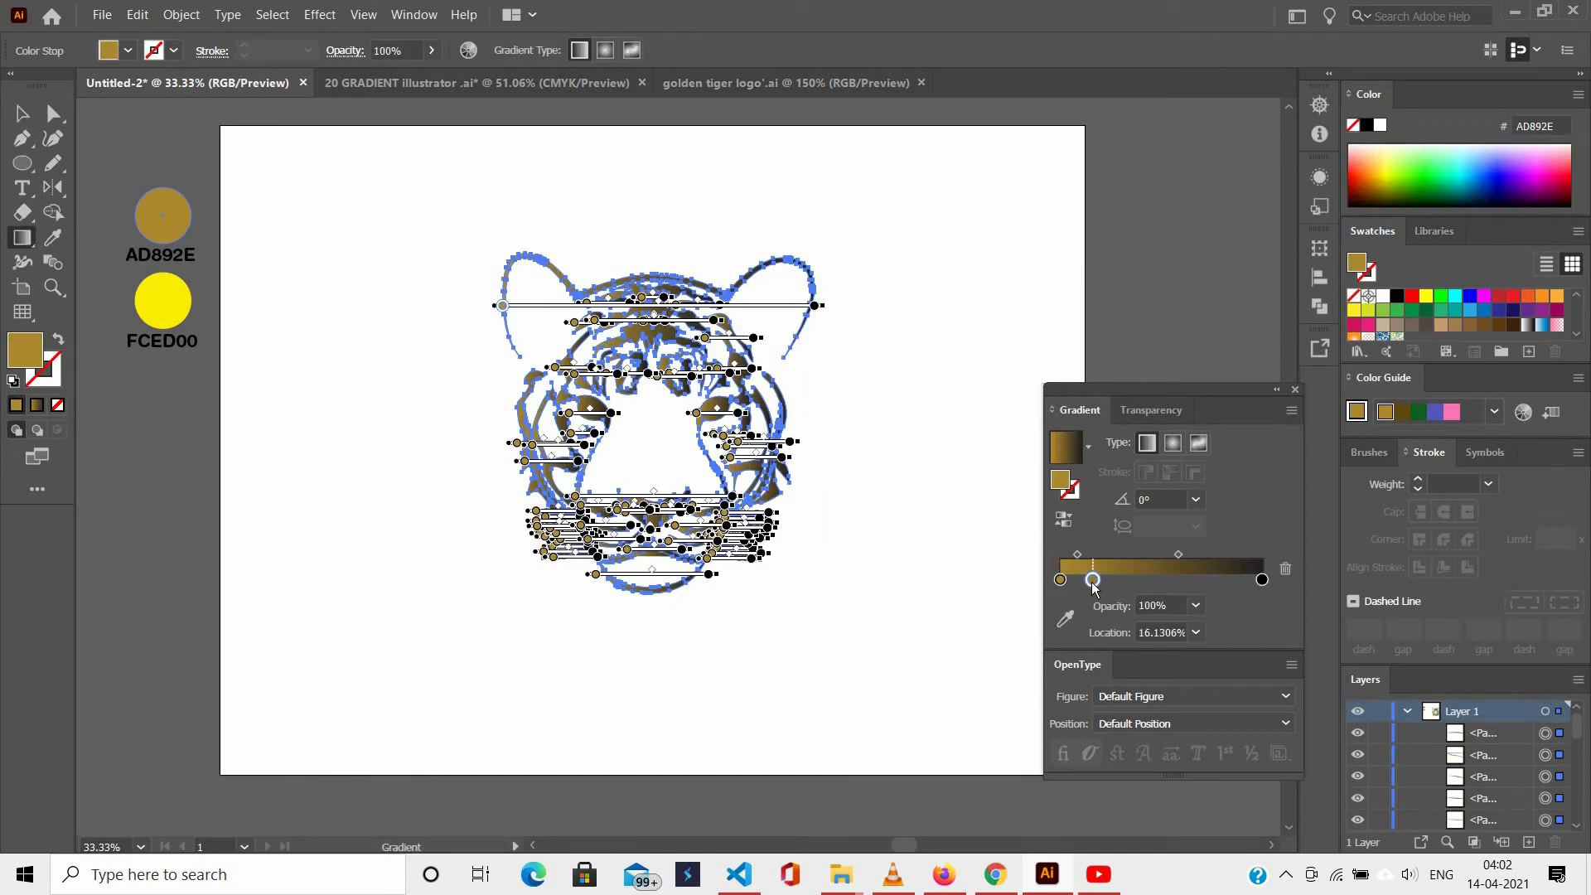
pyautogui.moveTo(1091, 583); pyautogui.dragTo(1095, 585)
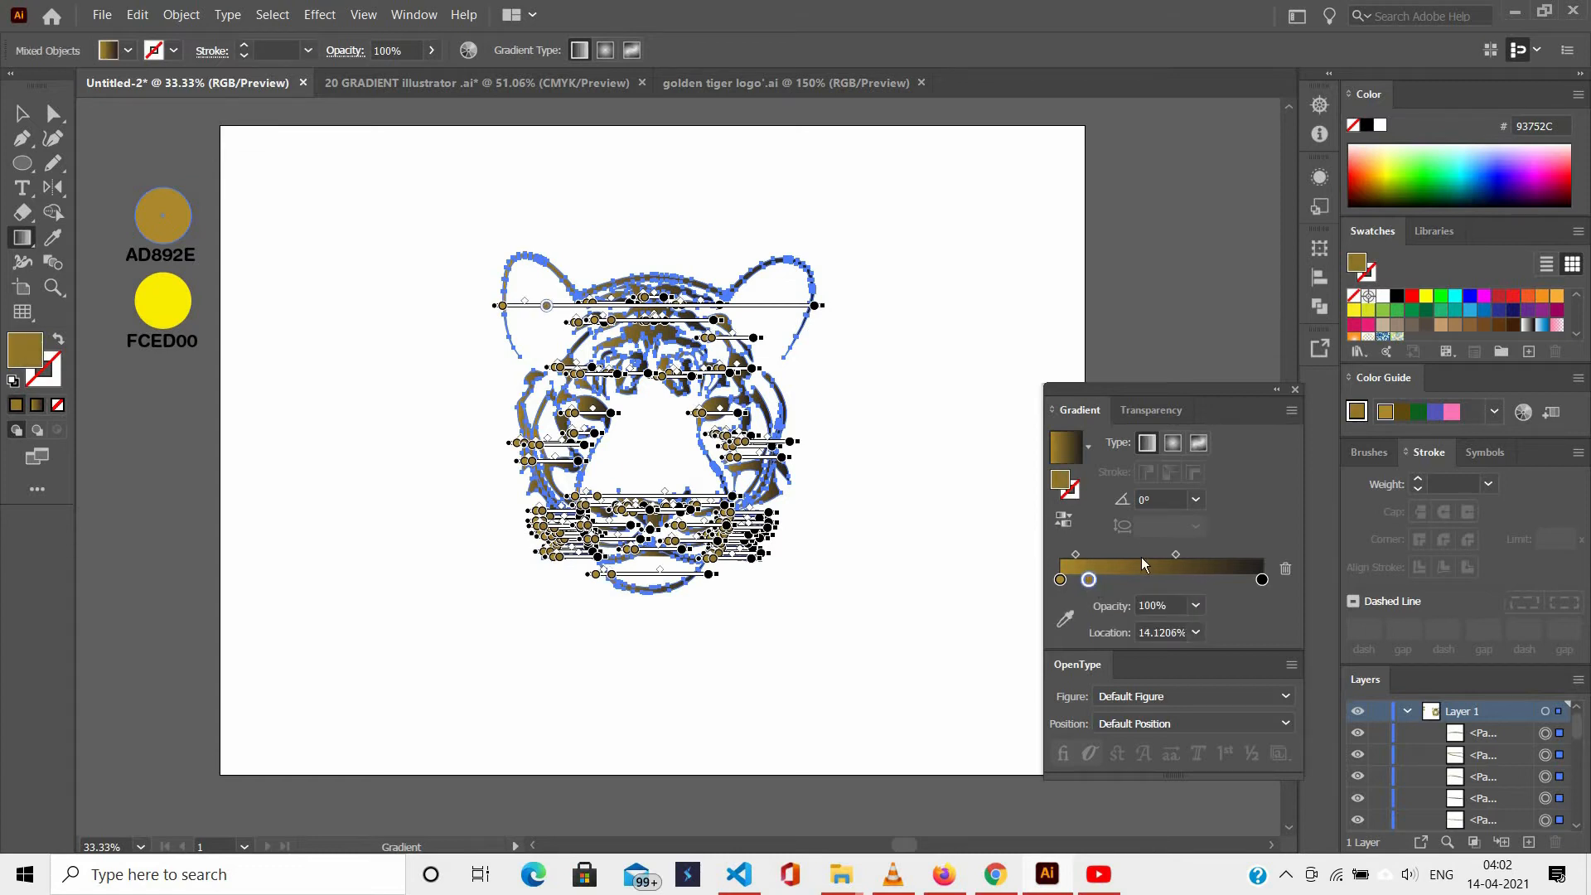
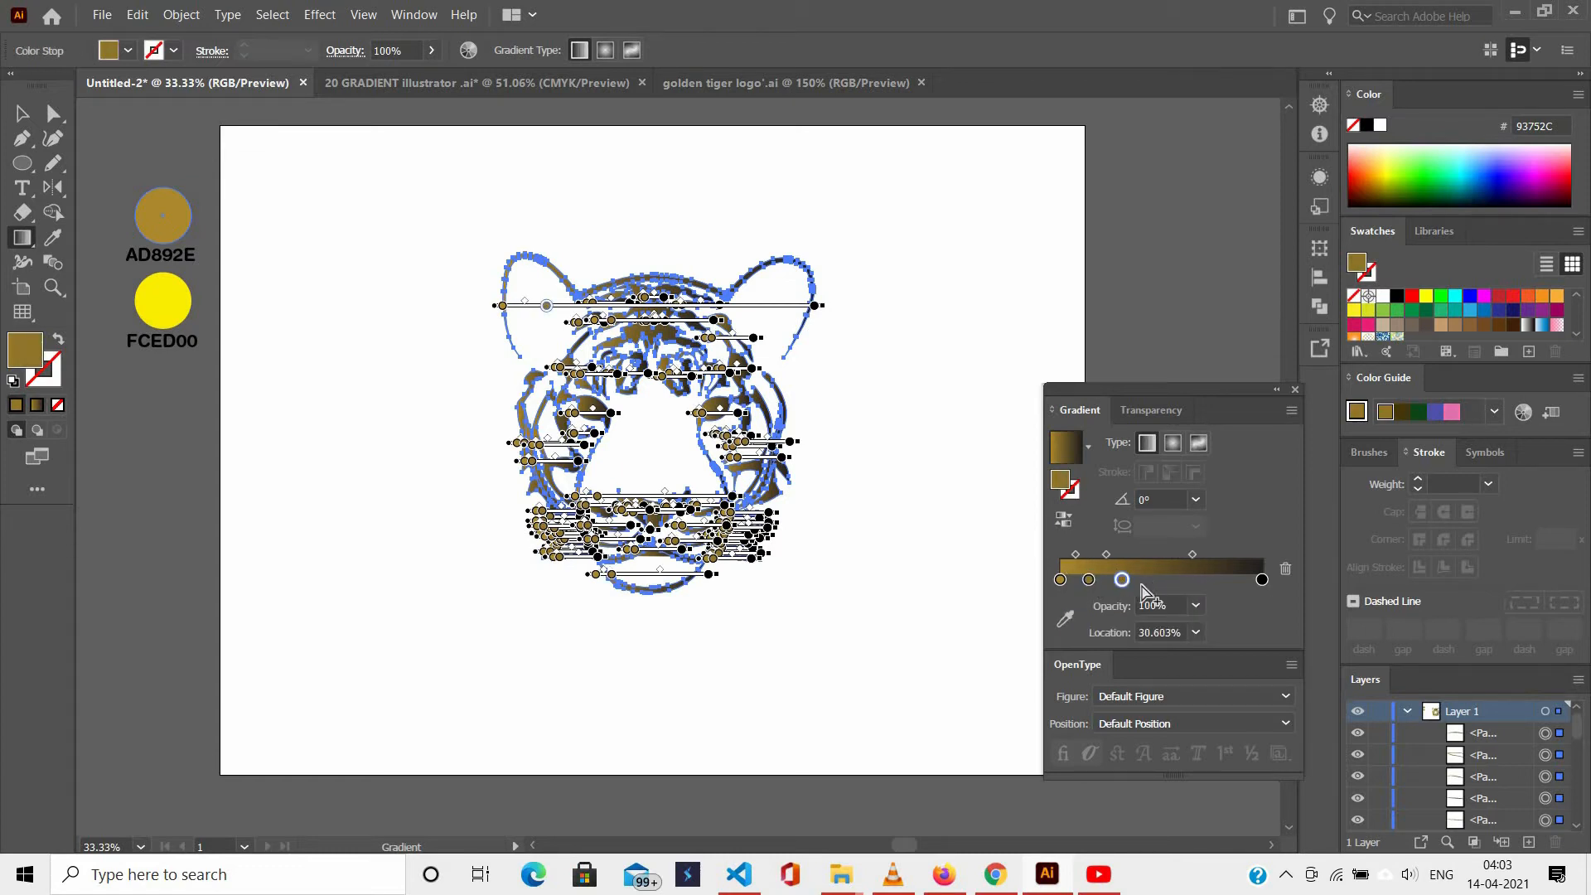
pyautogui.click(1061, 628)
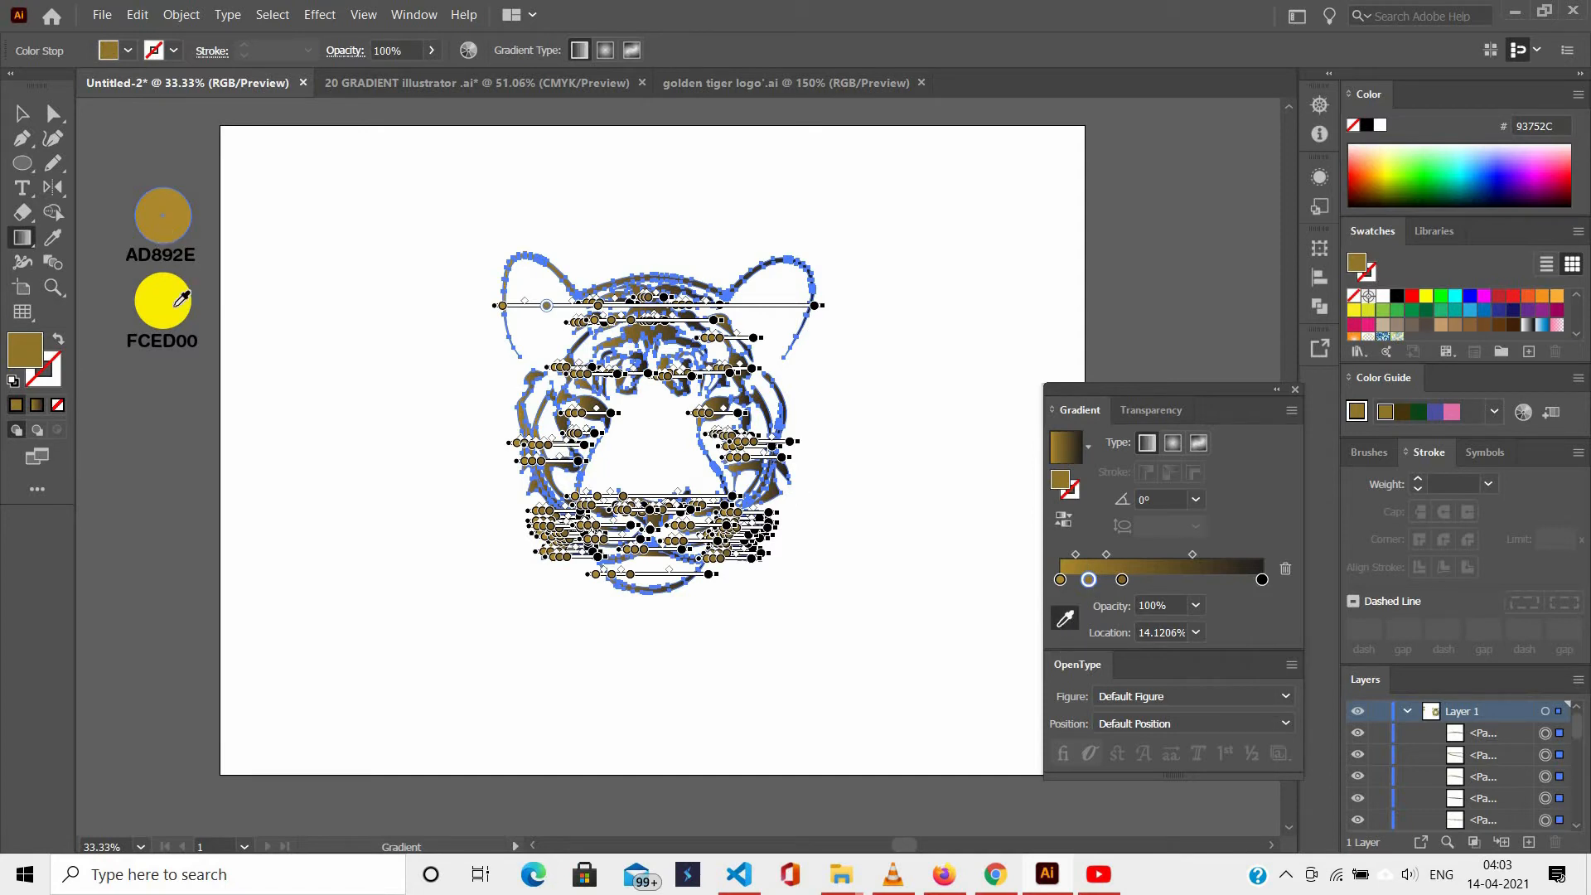
# Move the third gradient stop to about 24% and colour it with the sampled yellow FCED00.
pyautogui.click(1123, 582)
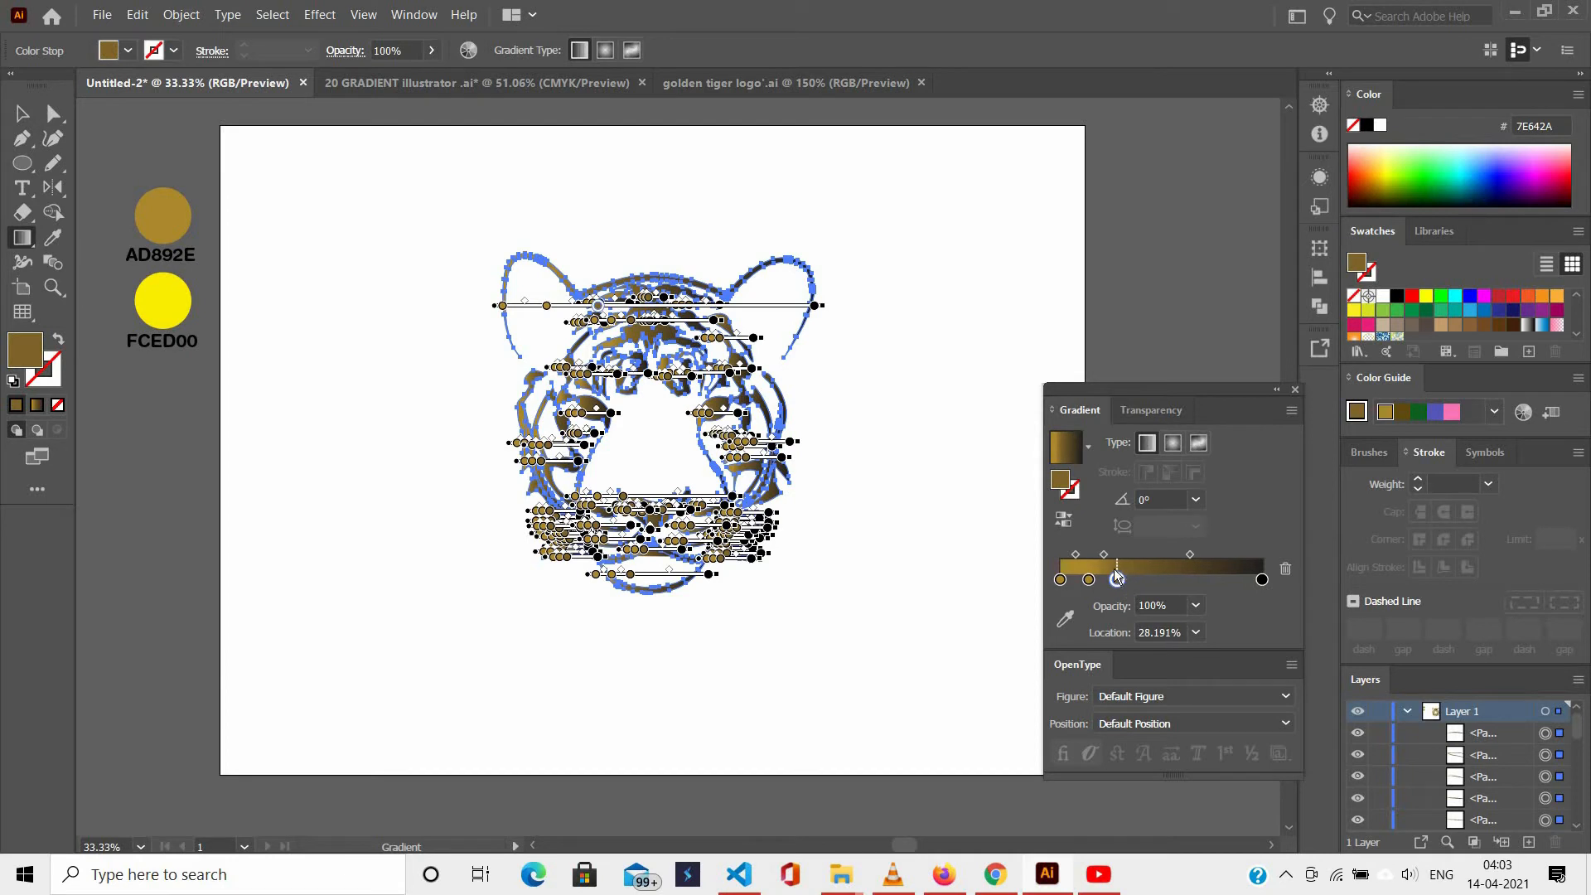
pyautogui.moveTo(1116, 577); pyautogui.dragTo(1112, 586)
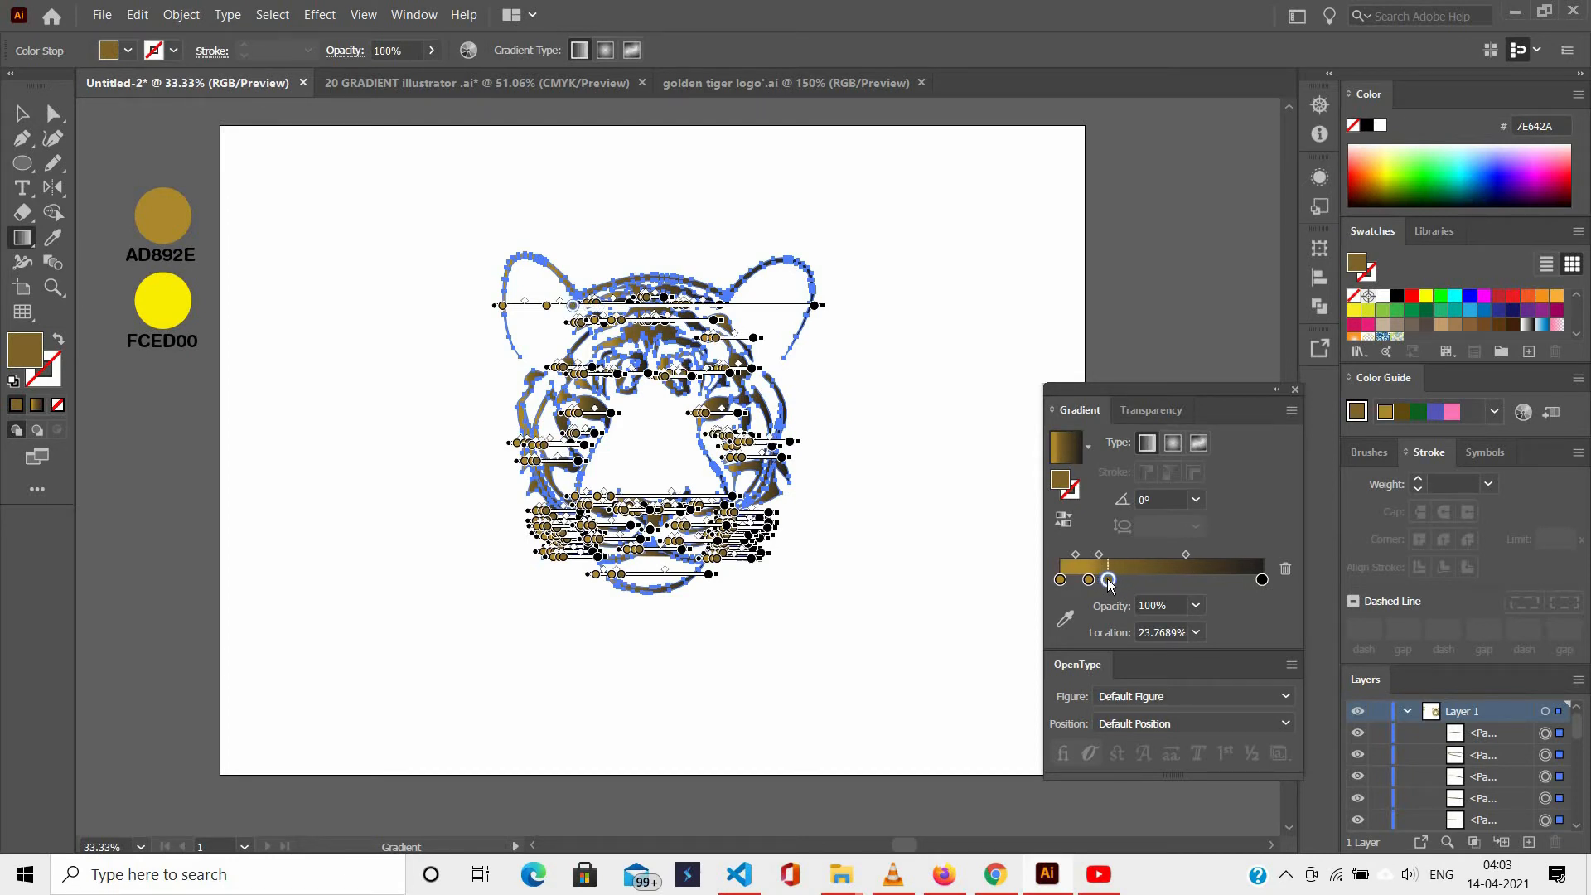
pyautogui.click(1067, 620)
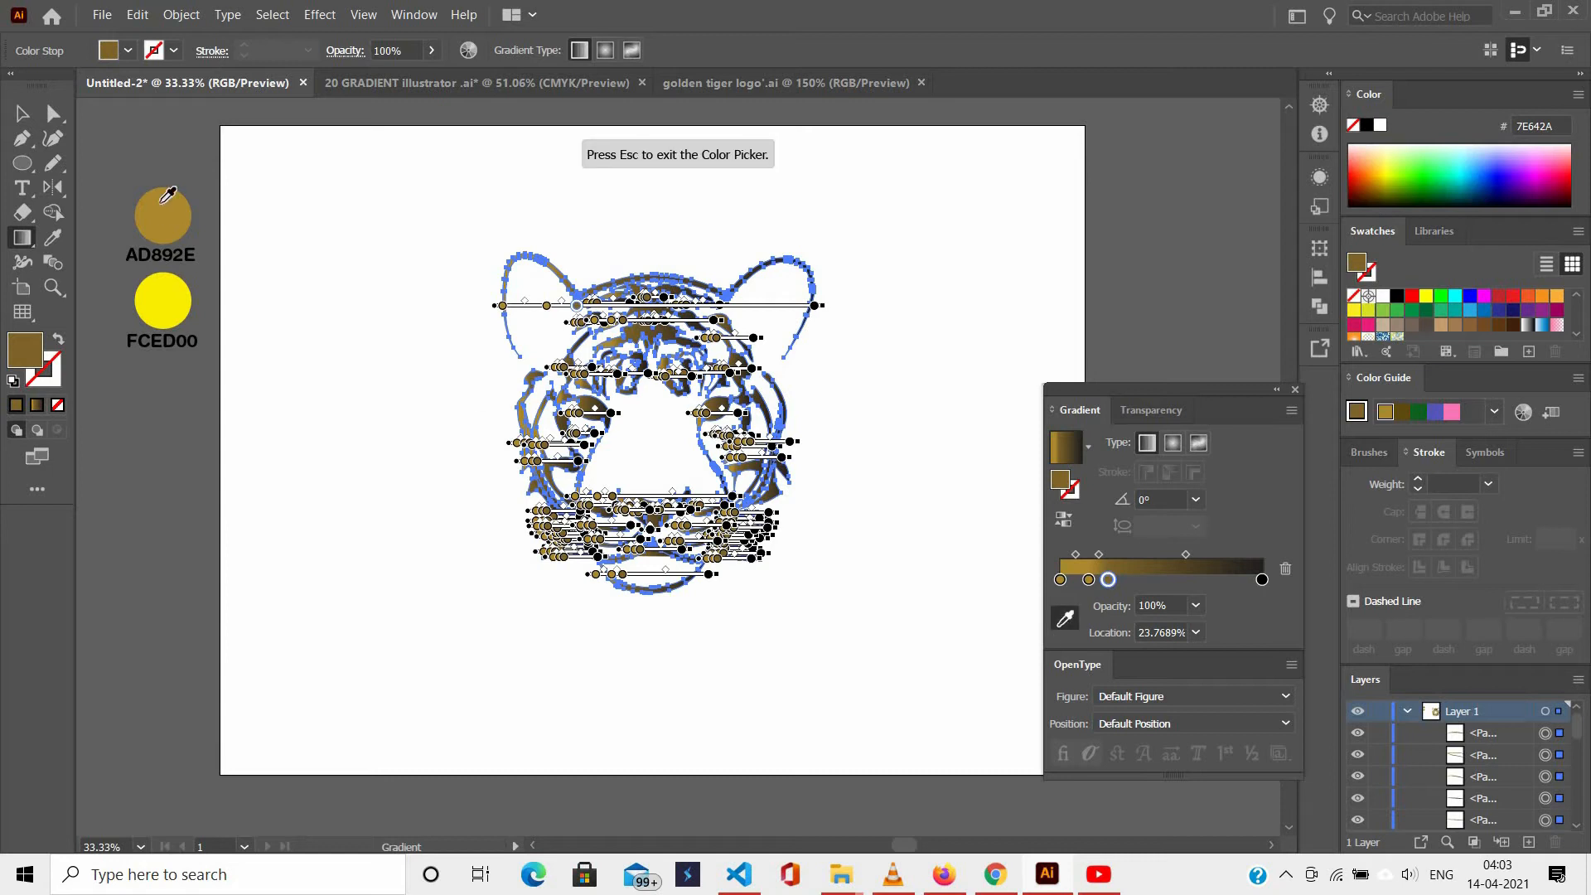
pyautogui.click(164, 299)
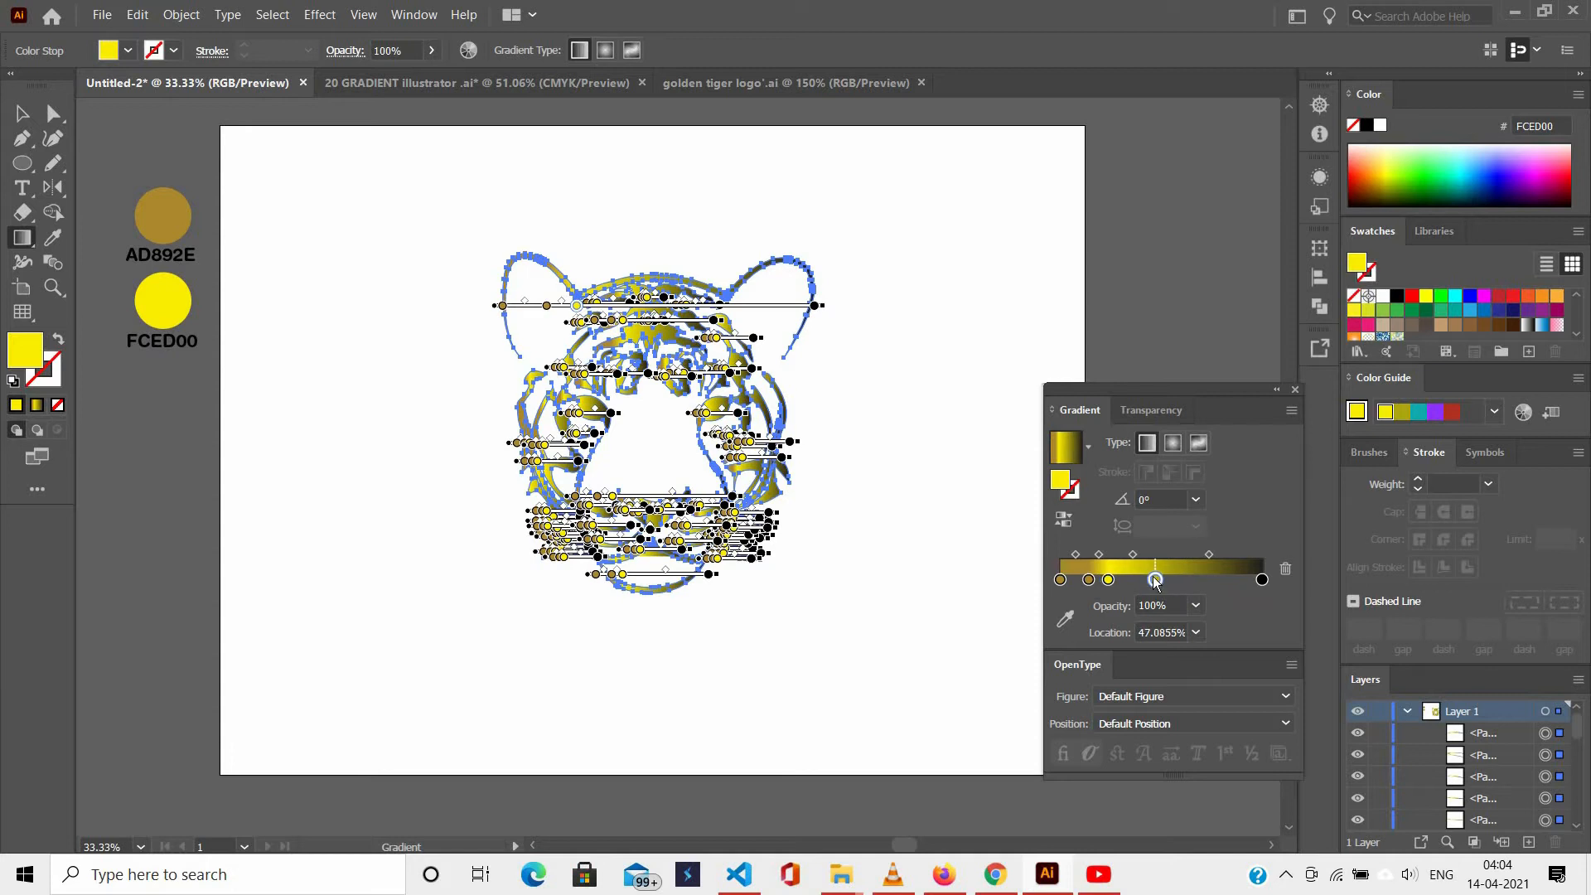
# Add a fourth gradient stop at about 42%, between the yellow and black stops.
pyautogui.doubleClick(1142, 583)
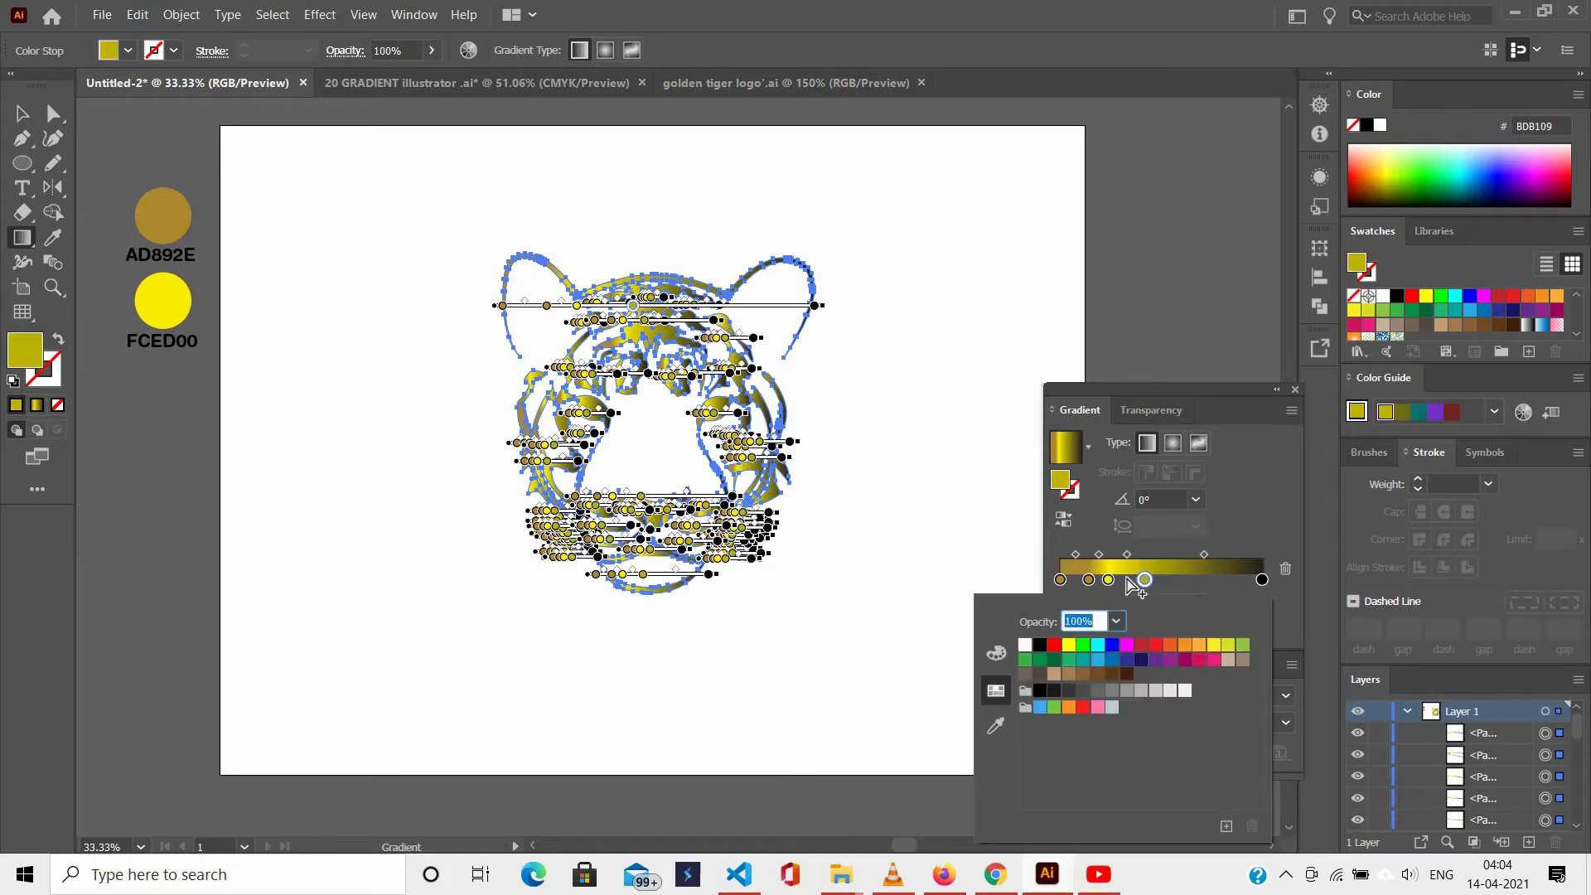
pyautogui.click(998, 726)
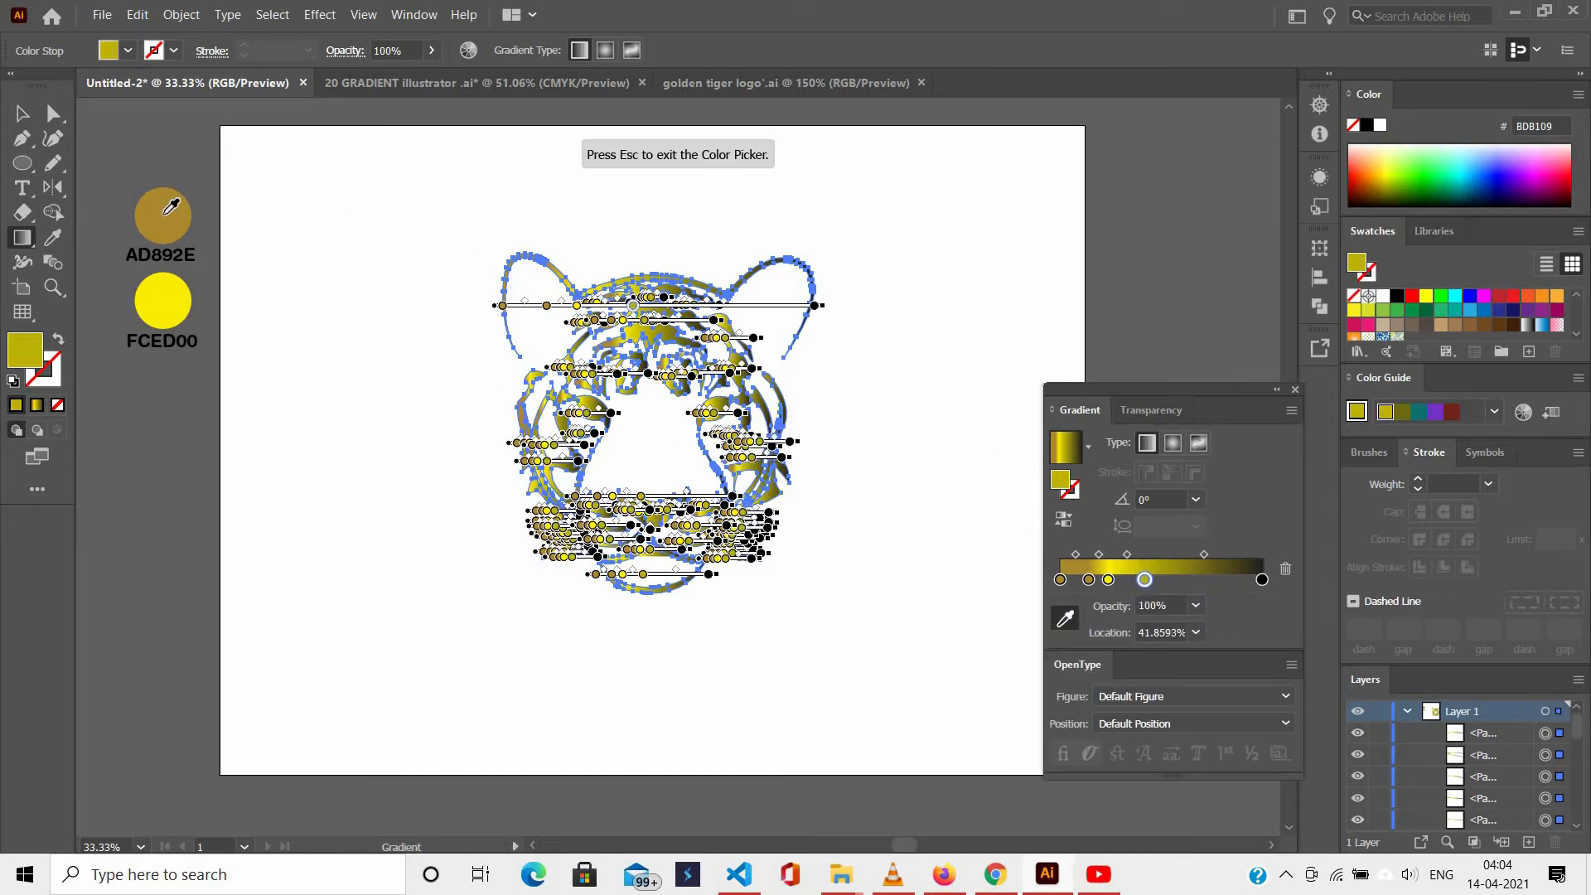
pyautogui.press('Escape')
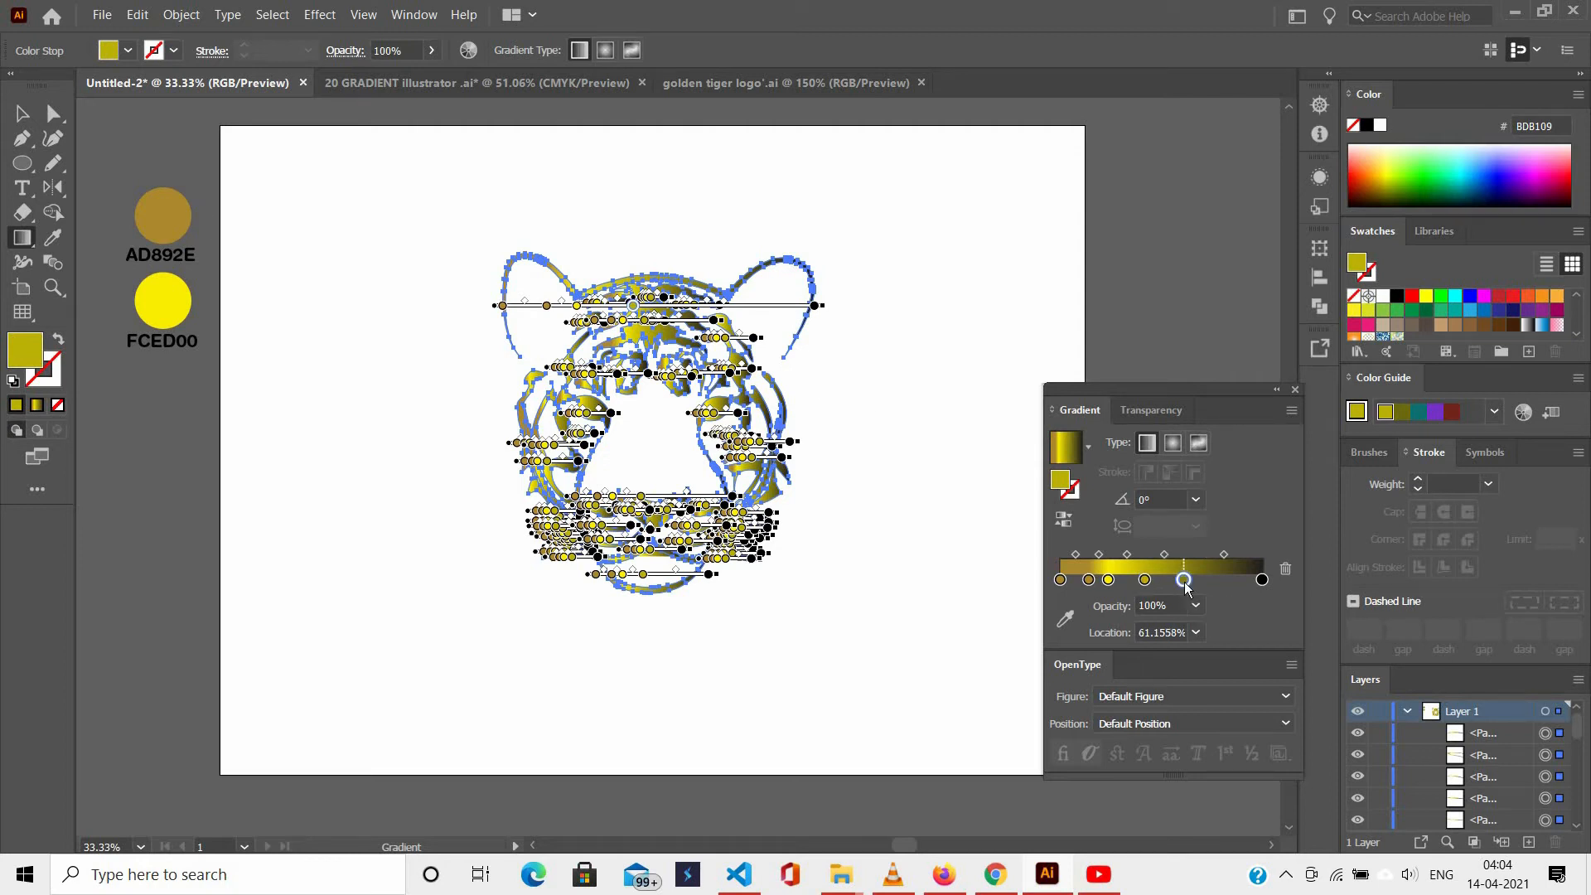
# Colour the fourth gradient stop with the sampled brown AD892E.
pyautogui.click(1146, 582)
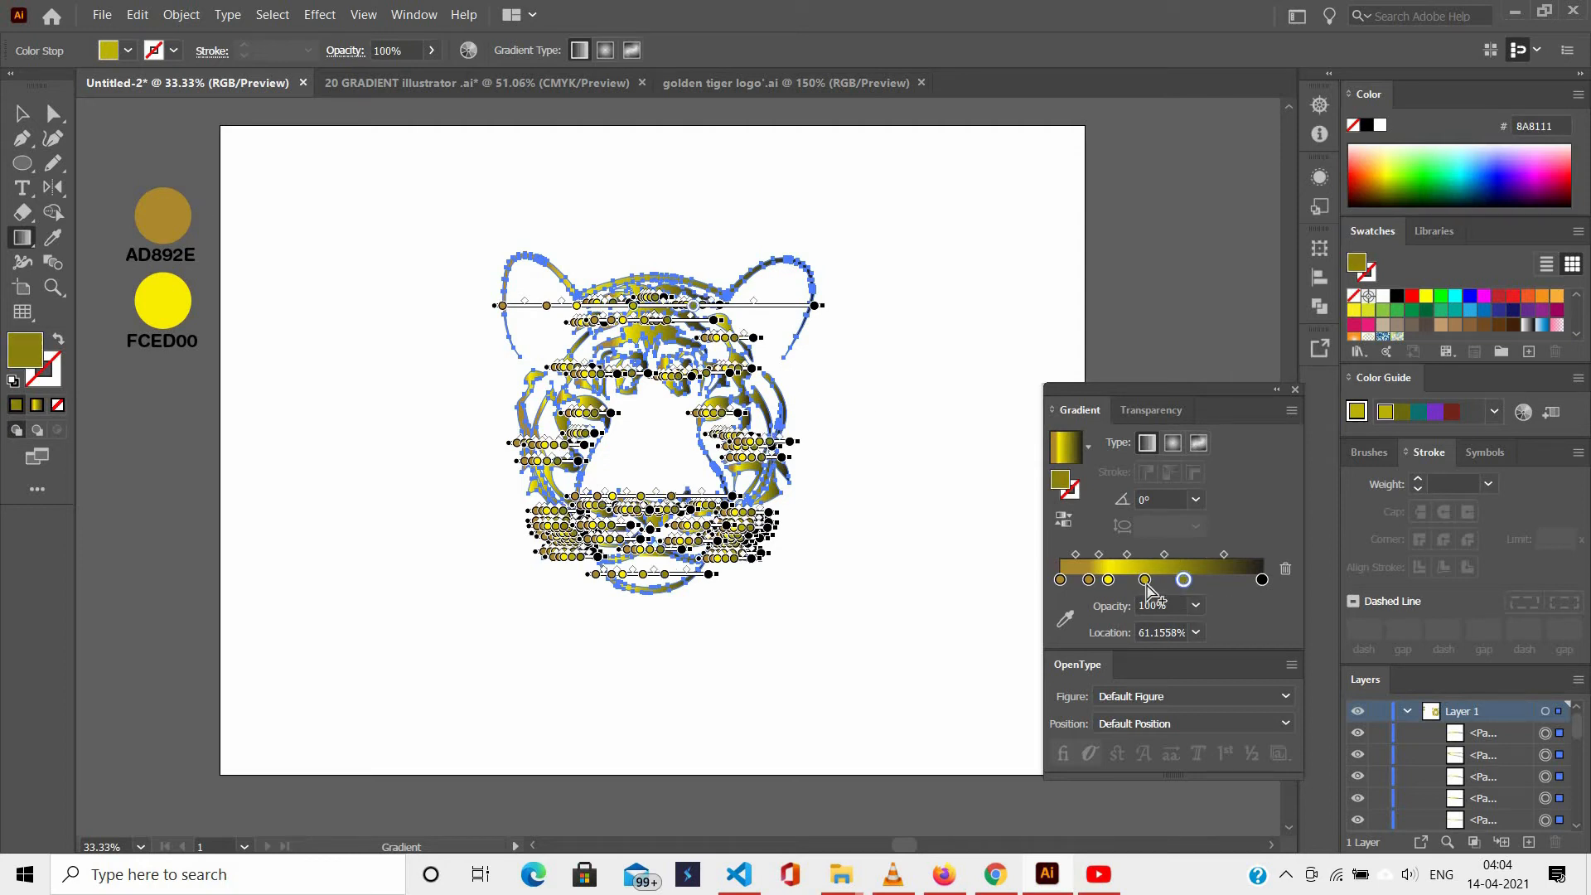
pyautogui.click(1065, 619)
pyautogui.click(171, 232)
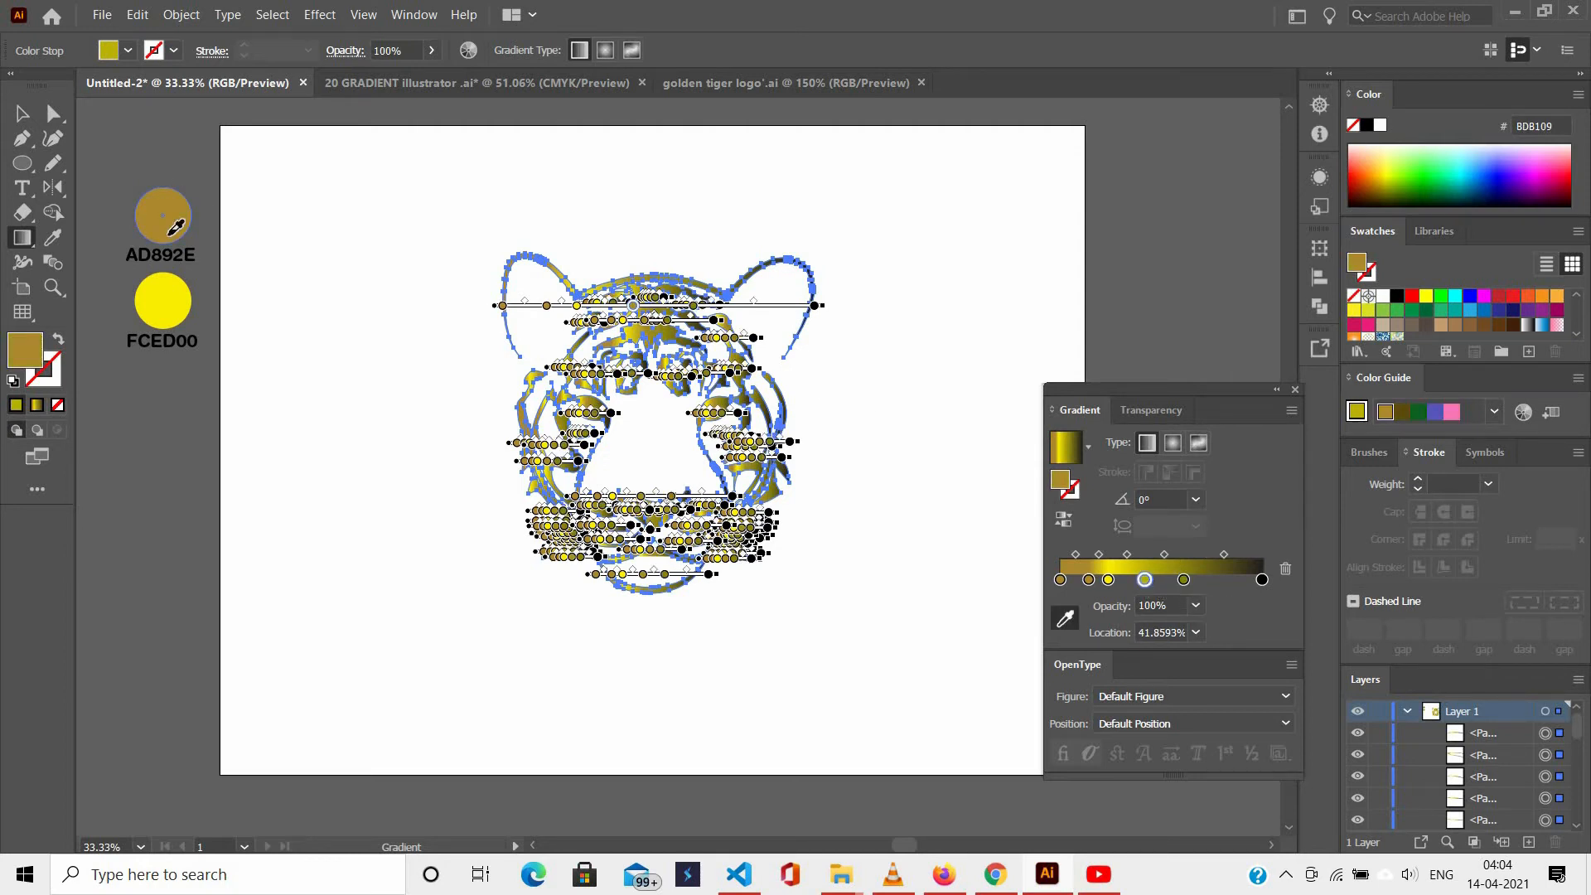
# Move the fifth gradient stop to about 57% and colour it with the sampled yellow FCED00.
pyautogui.click(1183, 580)
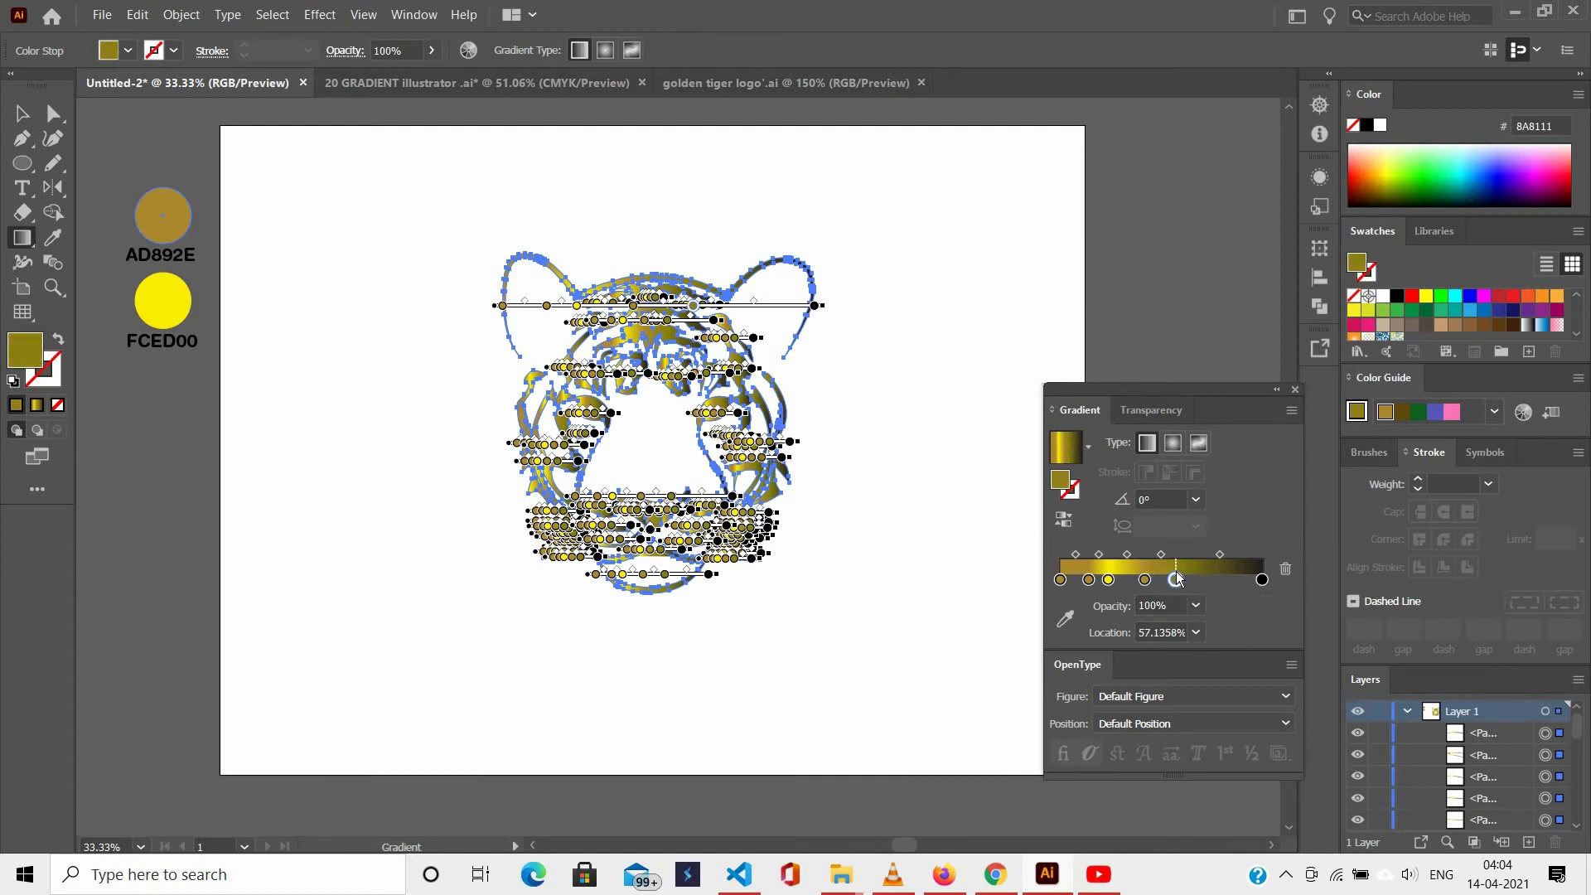
pyautogui.doubleClick(1176, 580)
pyautogui.click(1065, 619)
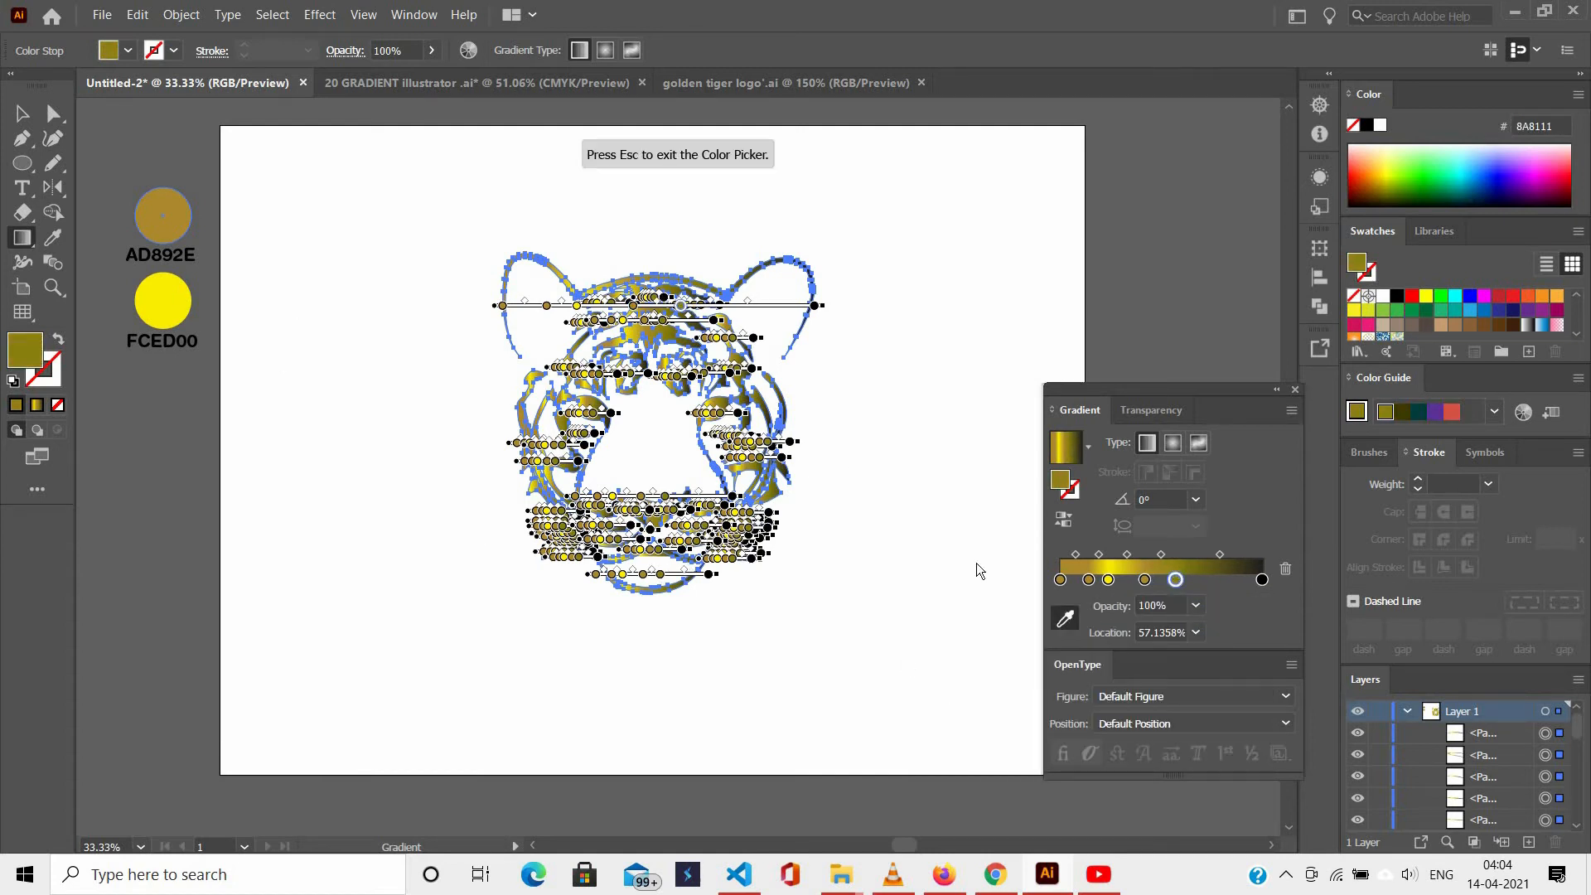
pyautogui.click(163, 301)
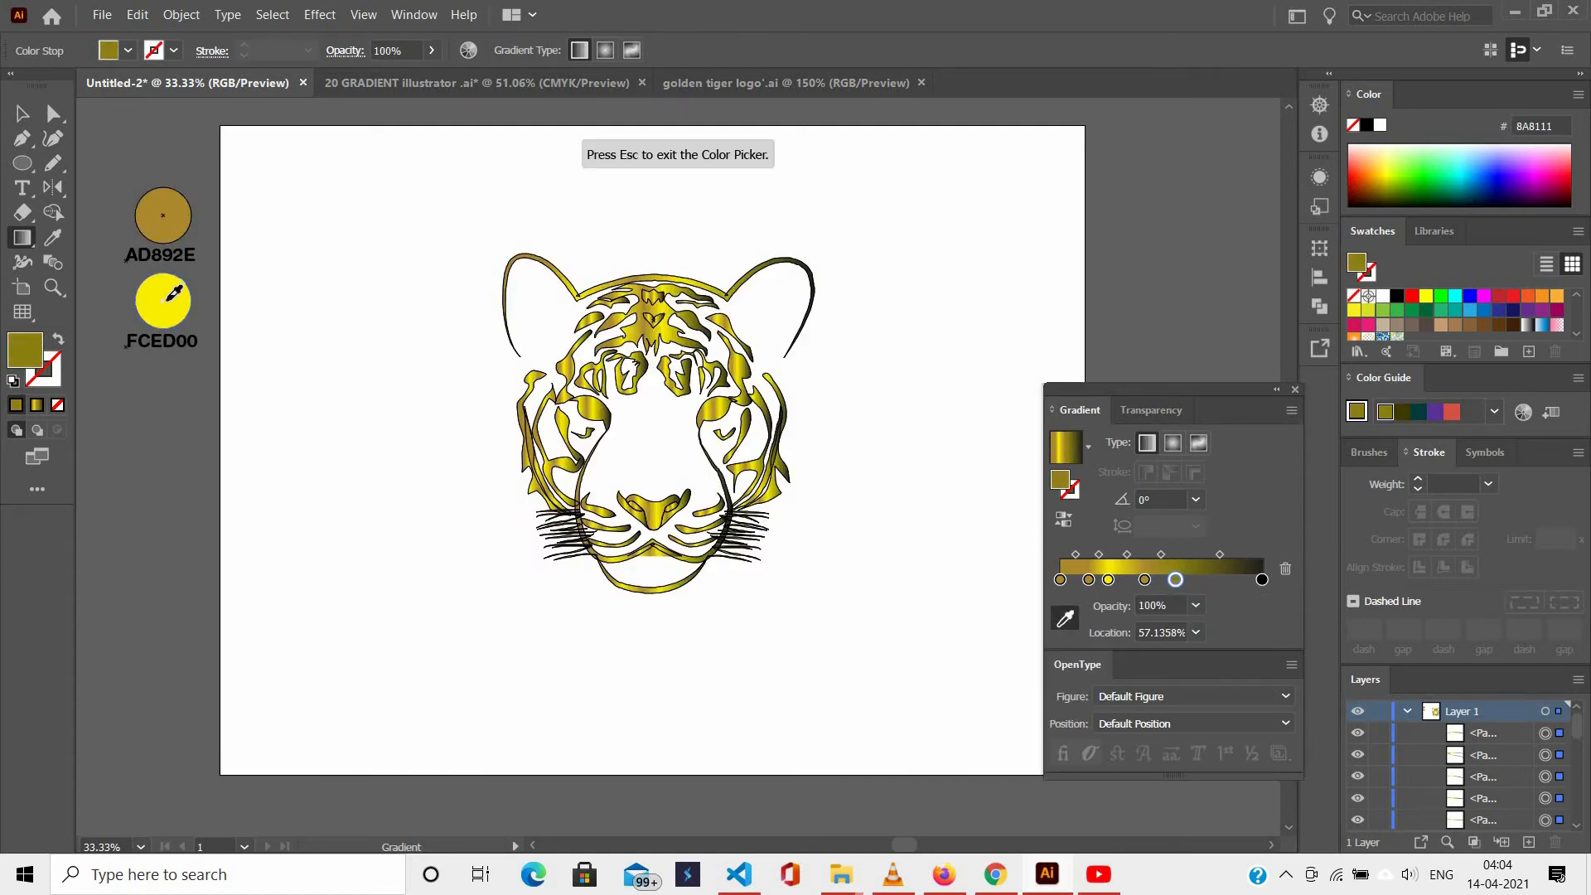
# Replace the black end stop of the gradient with the sampled brown AD892E.
pyautogui.click(1261, 579)
pyautogui.click(1065, 619)
pyautogui.click(163, 216)
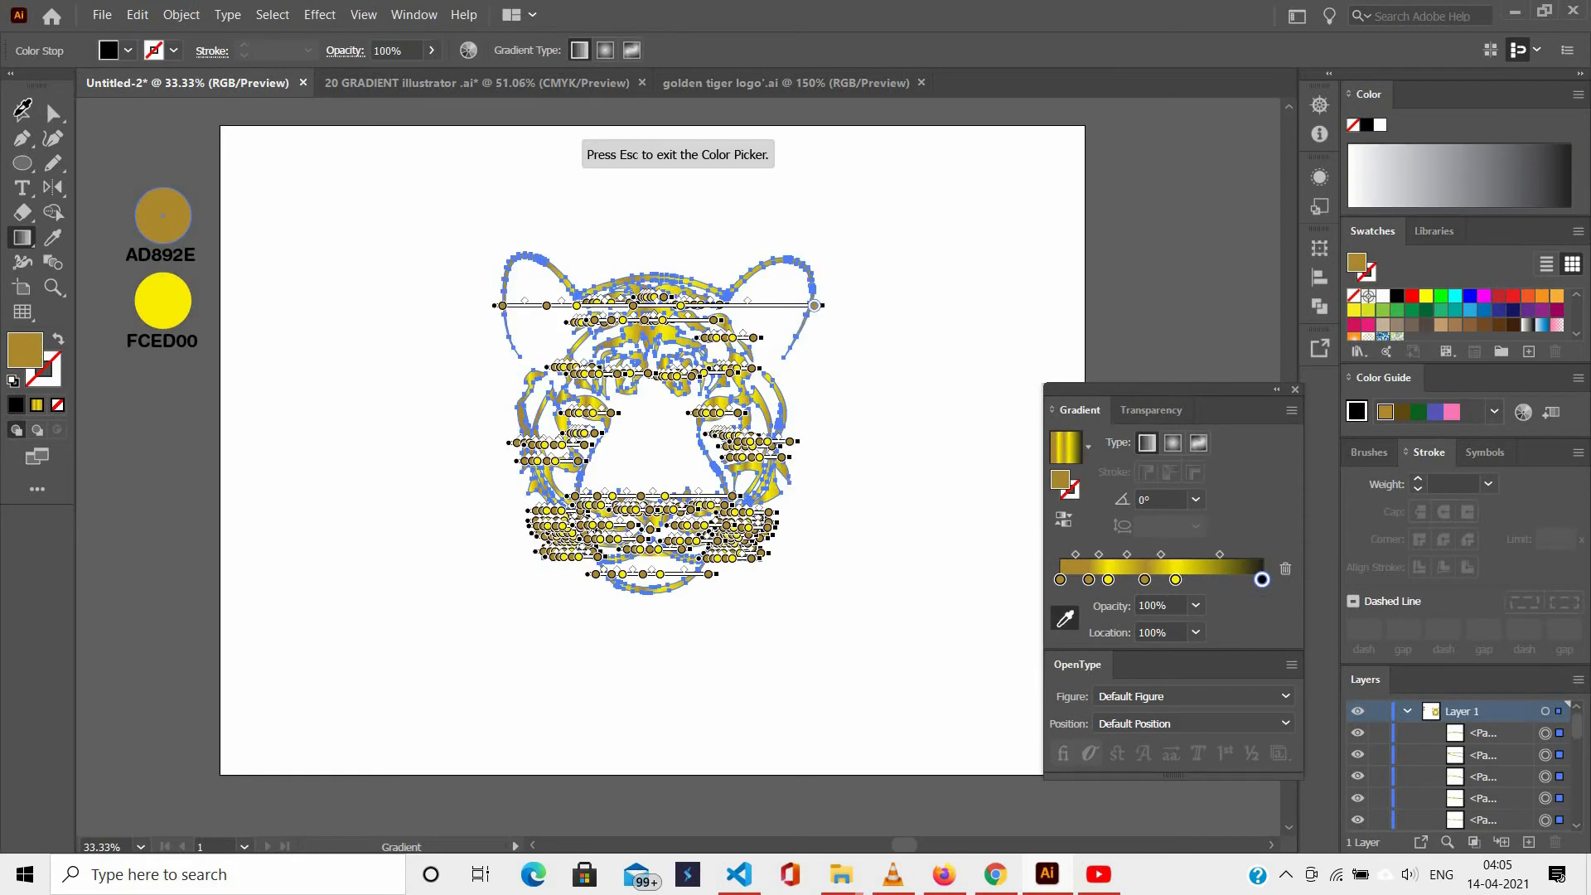
pyautogui.press('Escape')
# Sweep one continuous gradient diagonally across the whole tiger, from lower left to upper right at about 36°.
pyautogui.click(14, 119)
pyautogui.moveTo(432, 203); pyautogui.dragTo(880, 636)
pyautogui.press('g')
pyautogui.moveTo(458, 535); pyautogui.dragTo(964, 288)
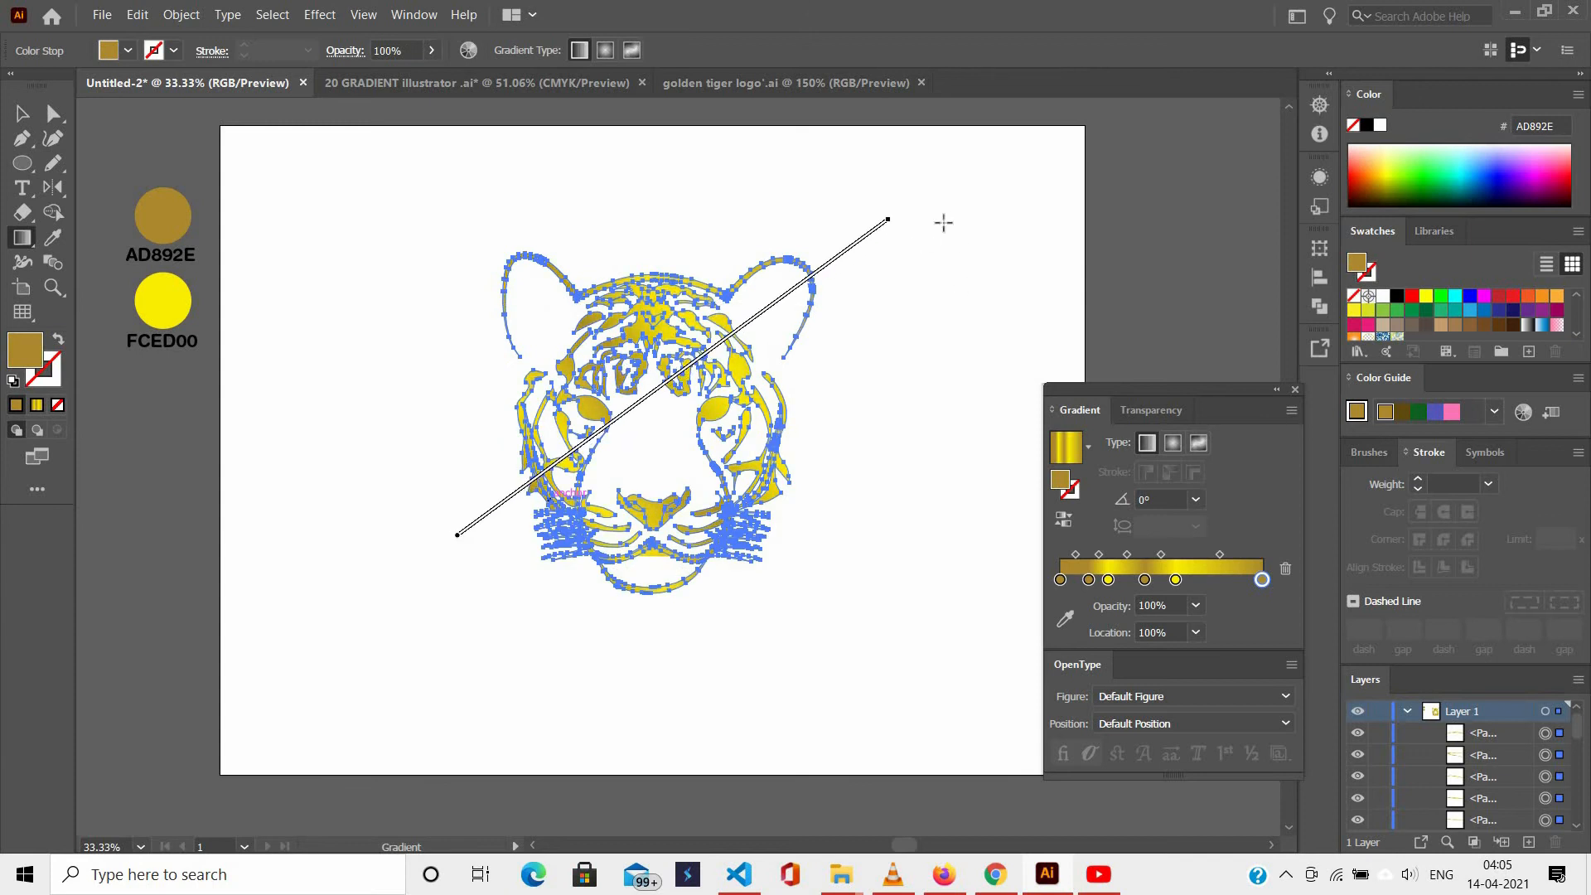
pyautogui.moveTo(943, 222); pyautogui.dragTo(943, 222)
pyautogui.hotkey('ctrl', '=')
pyautogui.press('v')
pyautogui.click(450, 131)
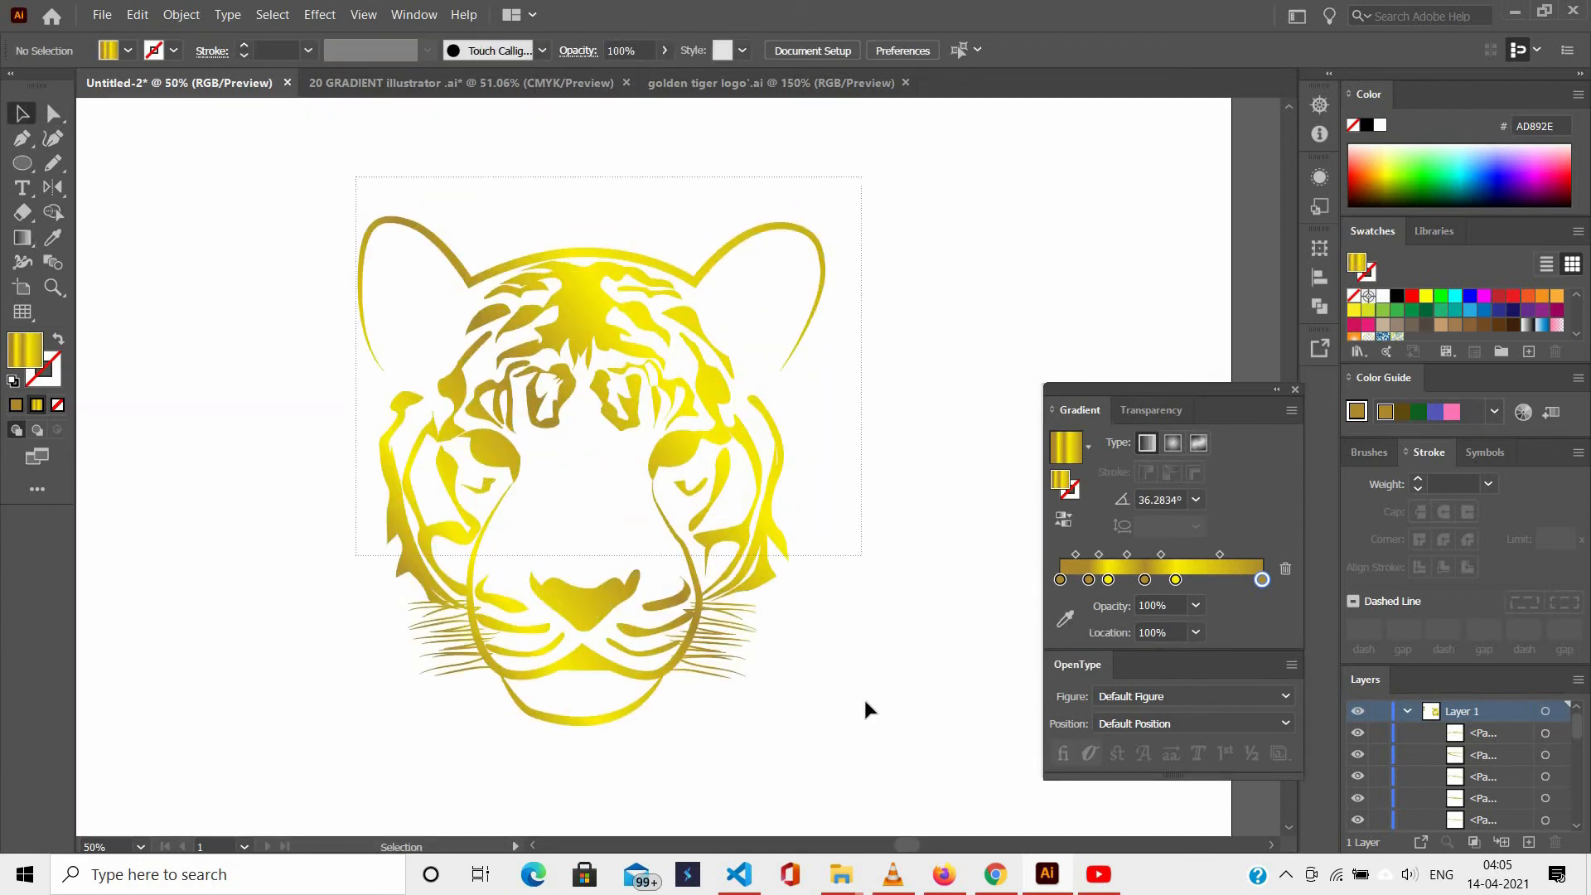
# Give the crown-shaped and triangular marks at the centre of the forehead their own near-vertical gradients, at about 88° on the triangle.
pyautogui.hotkey('ctrl', 'a')
pyautogui.click(586, 312)
pyautogui.hotkey('ctrl', '=')
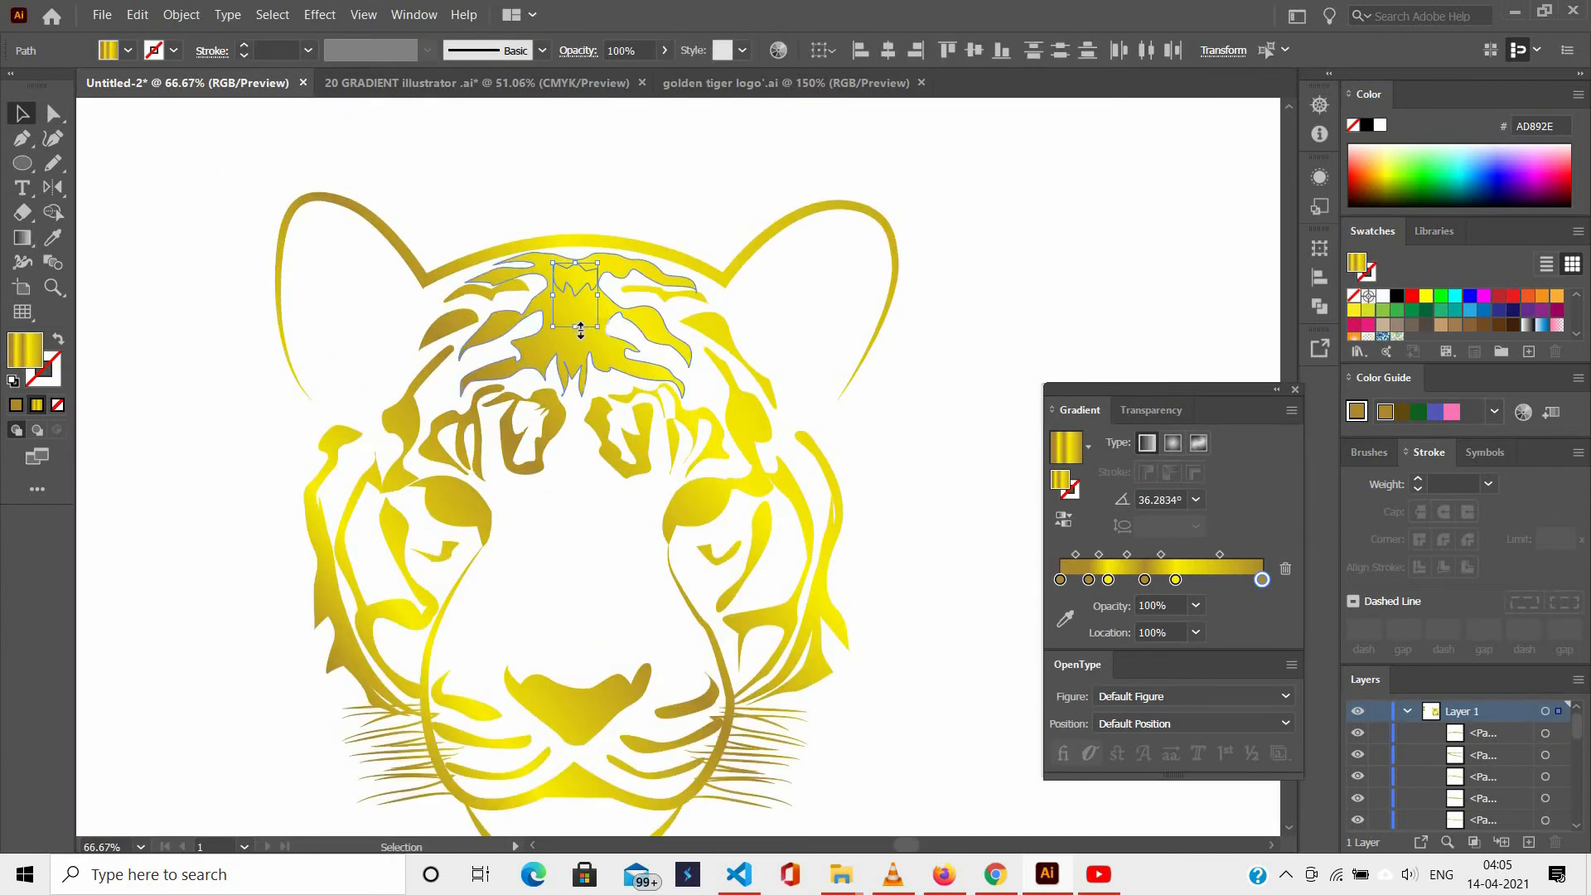
pyautogui.hotkey('ctrl', '=')
pyautogui.hotkey('ctrl', '=')
pyautogui.press('a')
pyautogui.click(575, 348)
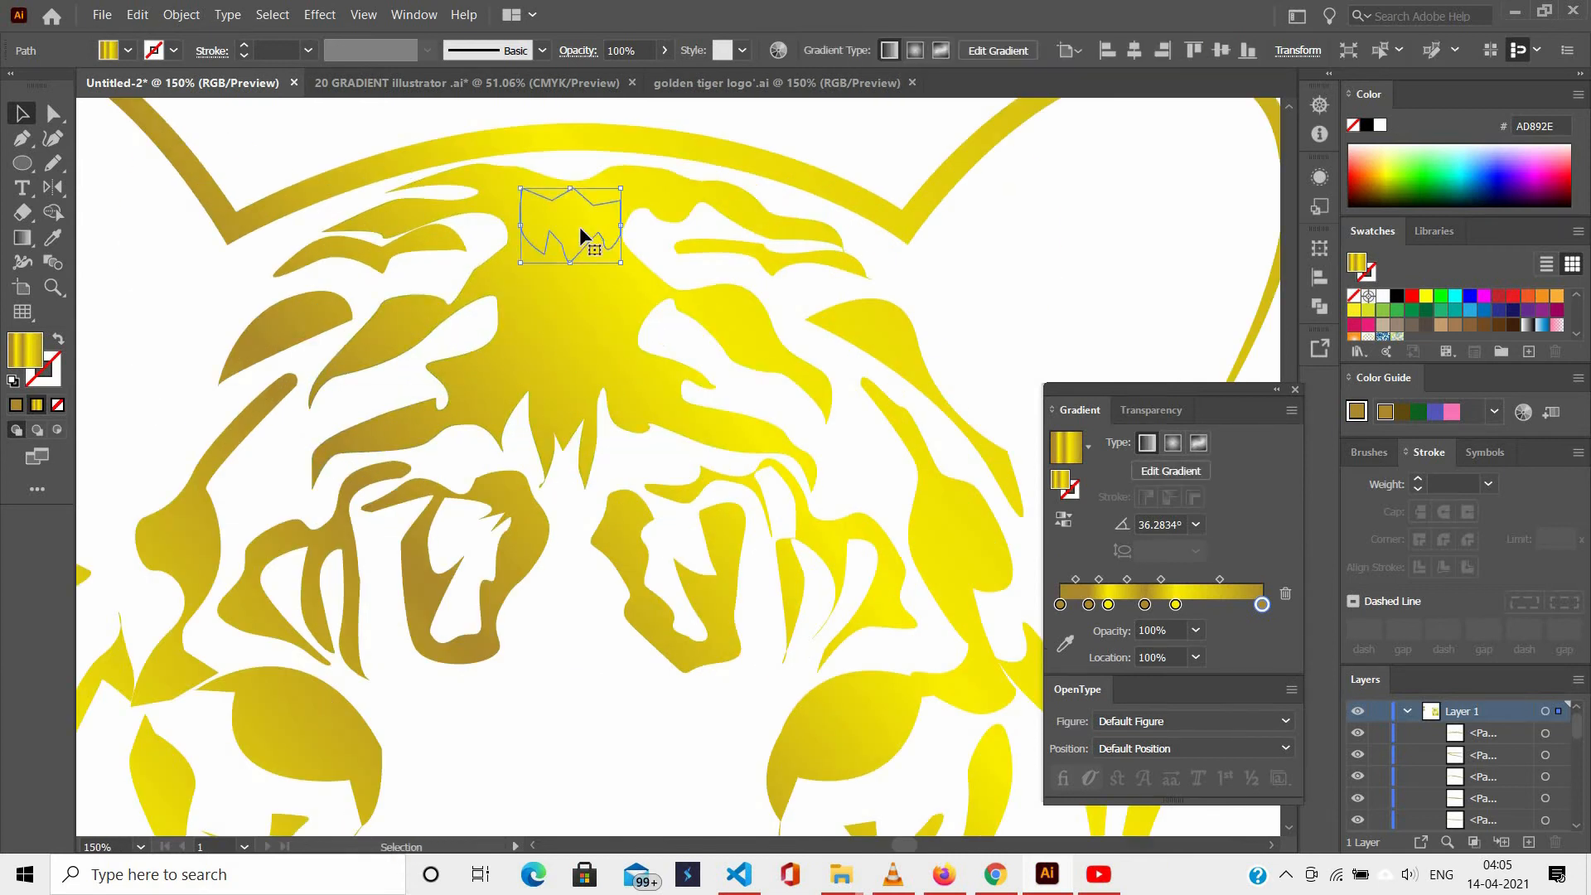
pyautogui.press('g')
pyautogui.hotkey('ctrl', '-')
pyautogui.hotkey('ctrl', '-')
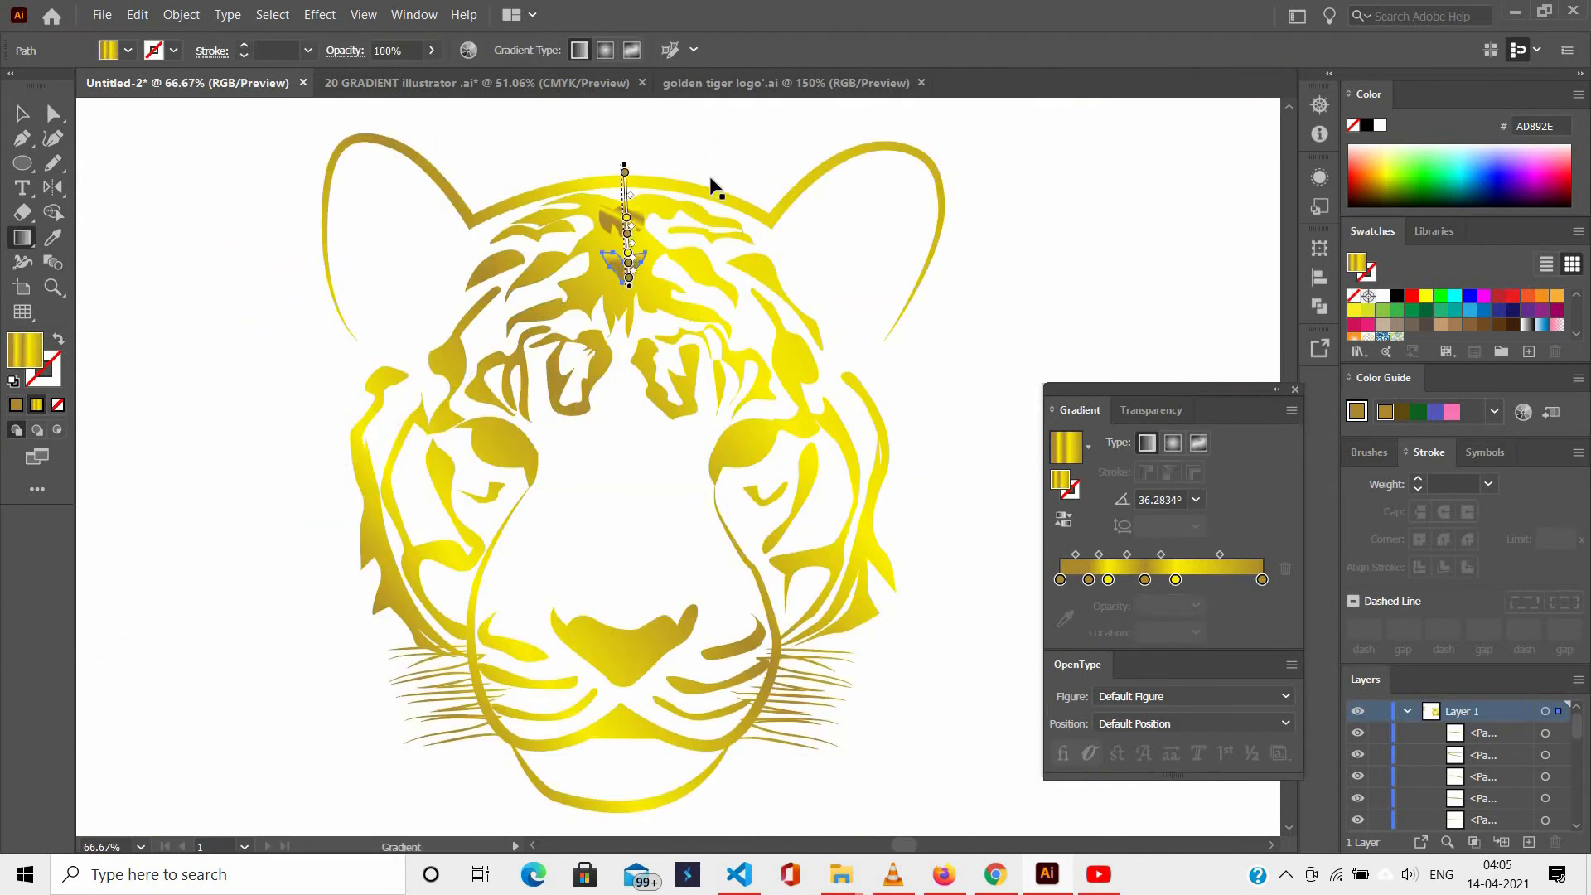
pyautogui.press('v')
pyautogui.click(426, 179)
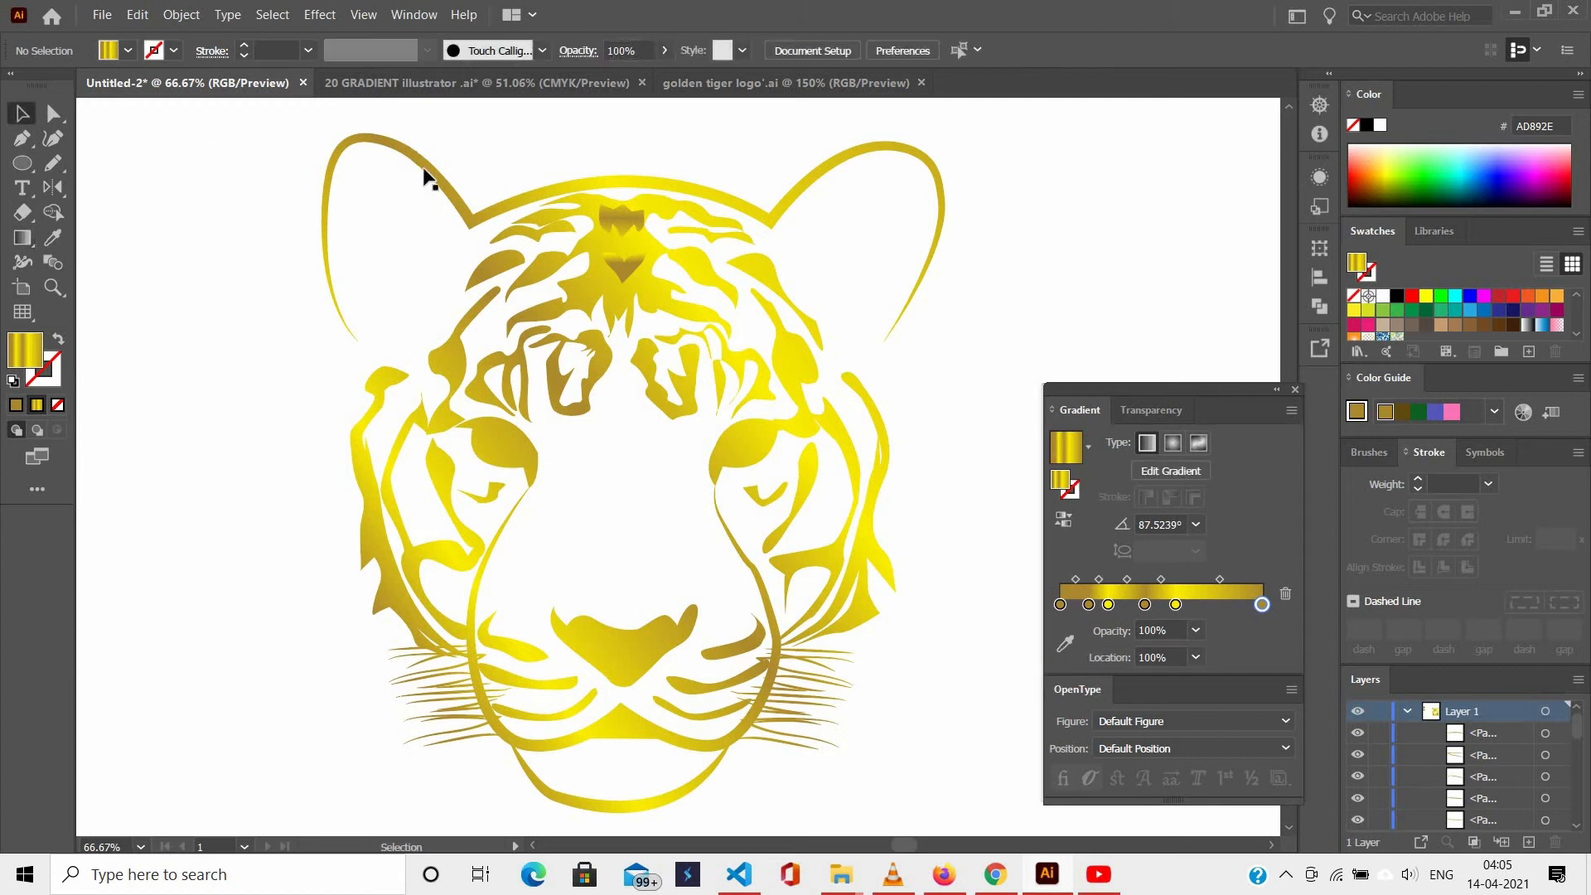
# Draw a gradient-filled rectangle covering the whole artboard and send it behind the tiger.
pyautogui.scroll(-1, 465, 198)
pyautogui.scroll(-2, 468, 200)
pyautogui.click(315, 186)
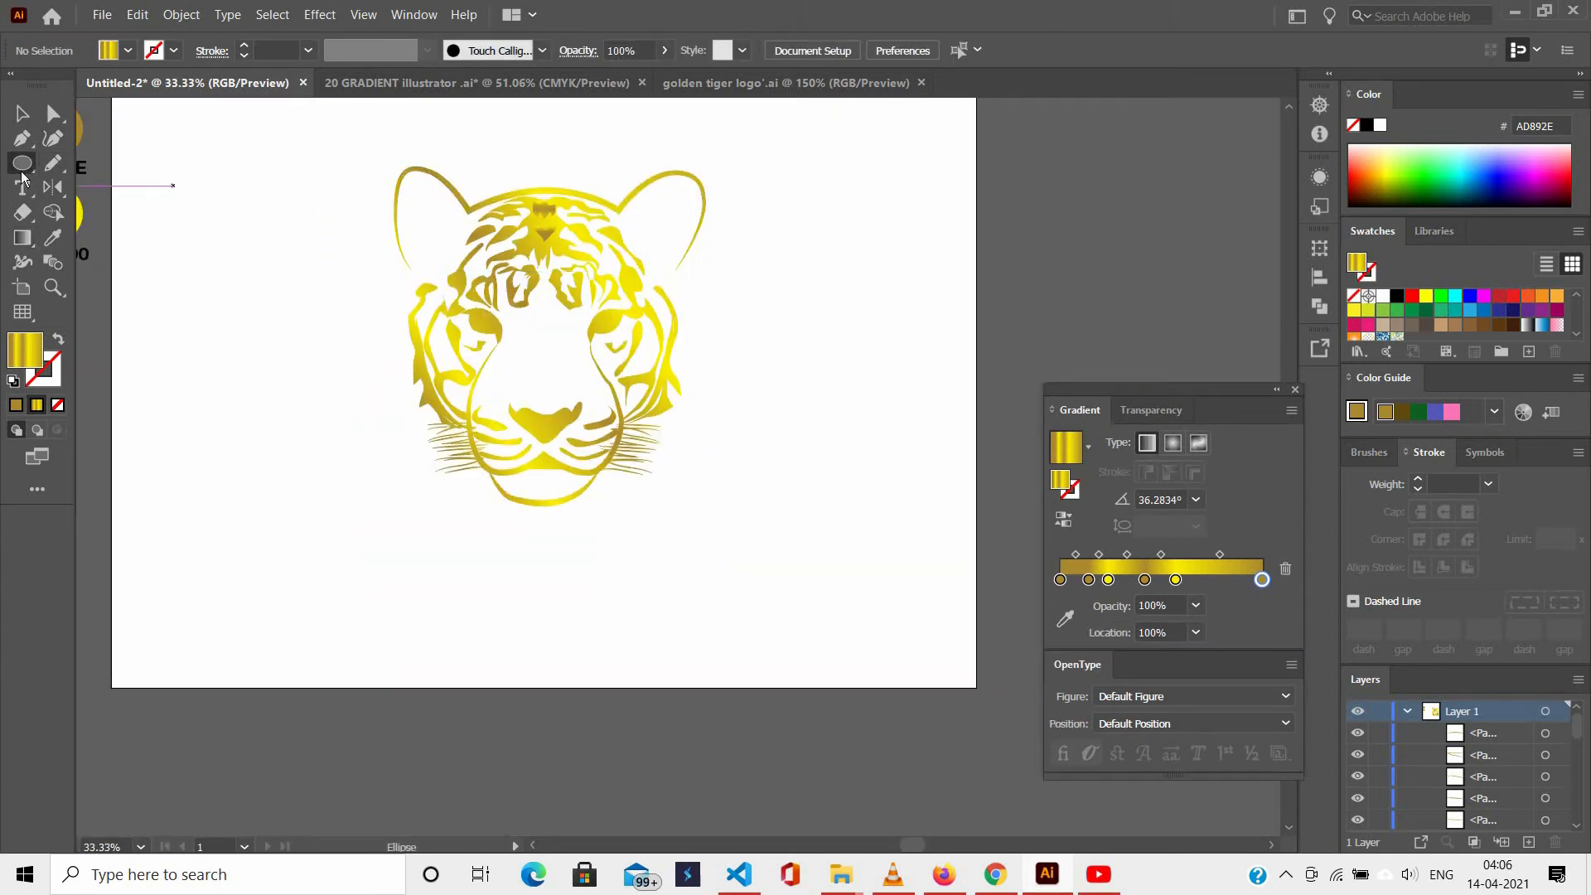
pyautogui.moveTo(22, 170); pyautogui.dragTo(976, 713)
pyautogui.scroll(3, 113, 146)
pyautogui.scroll(2, 533, 409)
pyautogui.scroll(-1, 580, 357)
pyautogui.press('v')
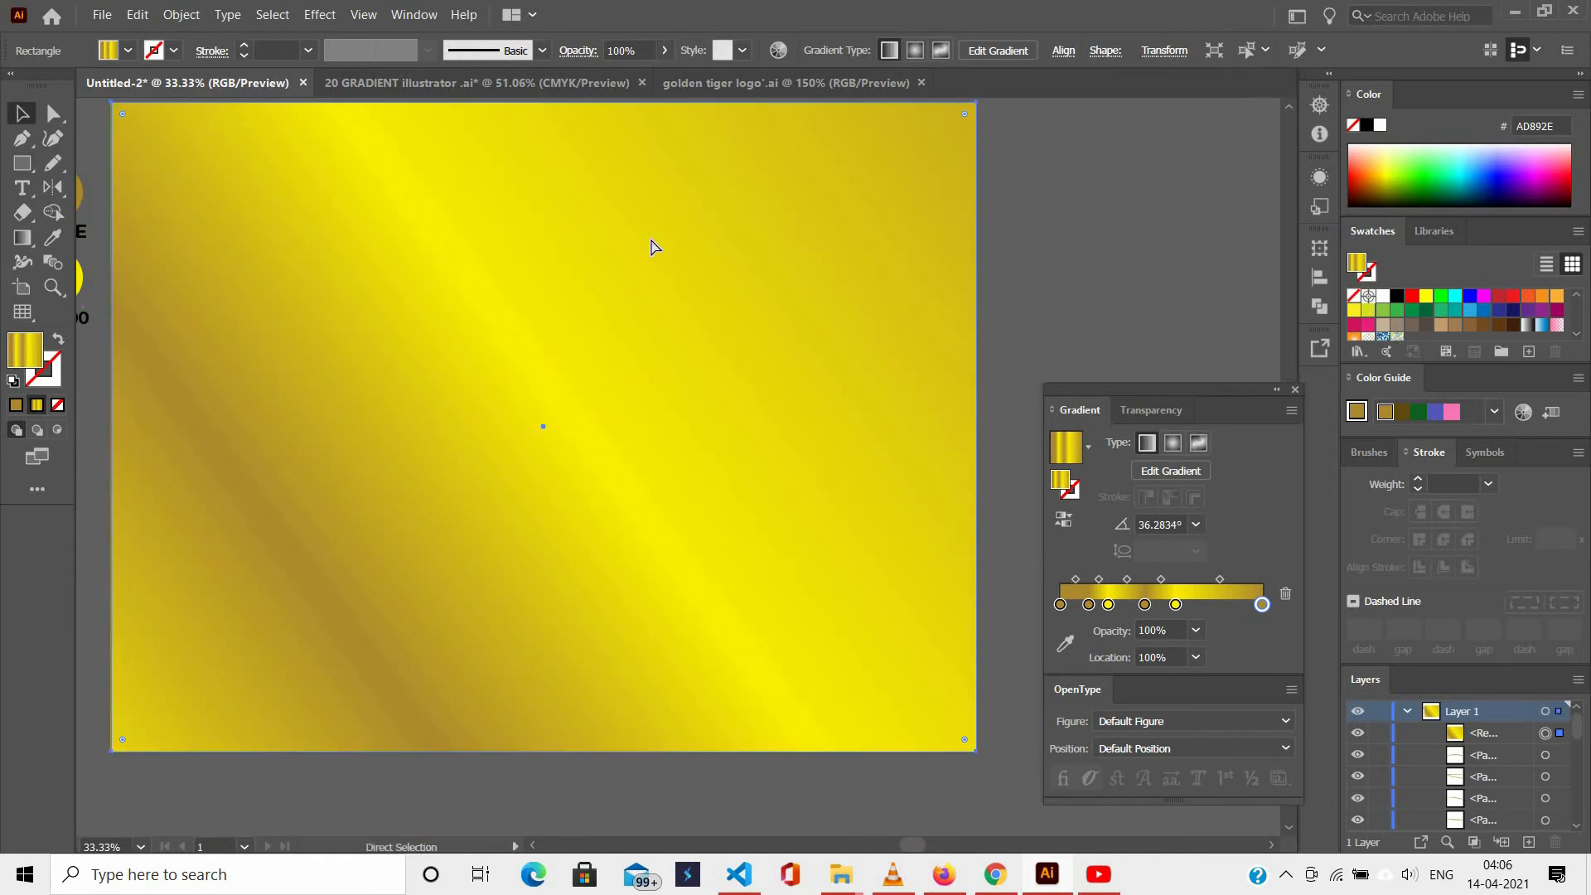
pyautogui.hotkey('ctrl', 'shift', '[')
# Lower the background rectangle's opacity to 47%.
pyautogui.click(665, 51)
pyautogui.moveTo(668, 77); pyautogui.dragTo(625, 77)
pyautogui.click(1021, 356)
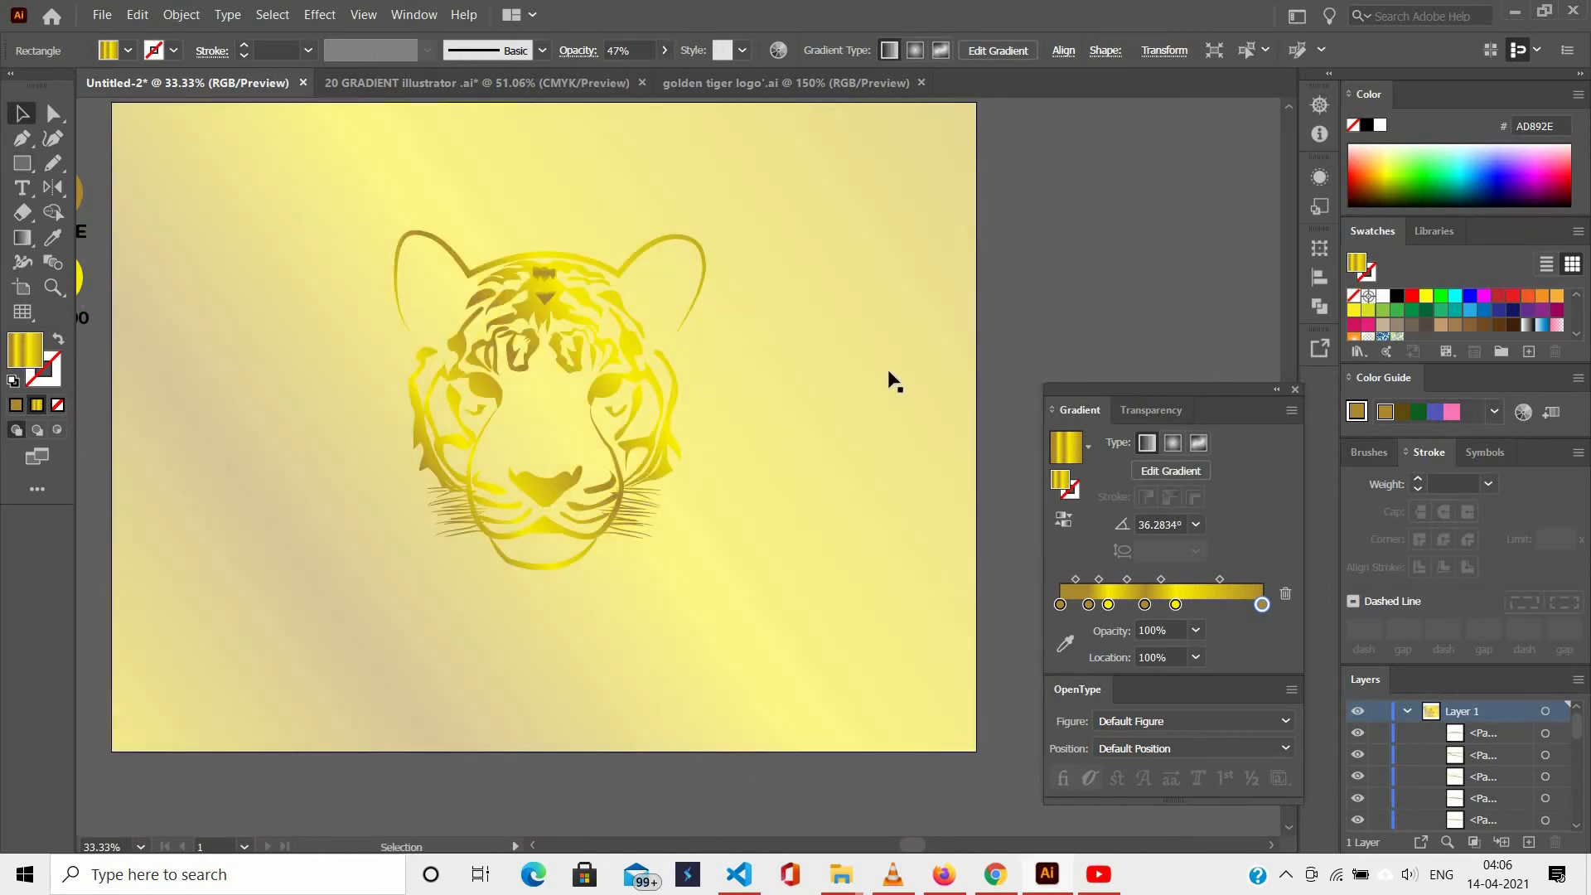
# Set the background rectangle's opacity to 100% and fill it with solid black 000000.
pyautogui.scroll(2, 614, 413)
pyautogui.scroll(-1, 854, 267)
pyautogui.click(854, 267)
pyautogui.click(1567, 205)
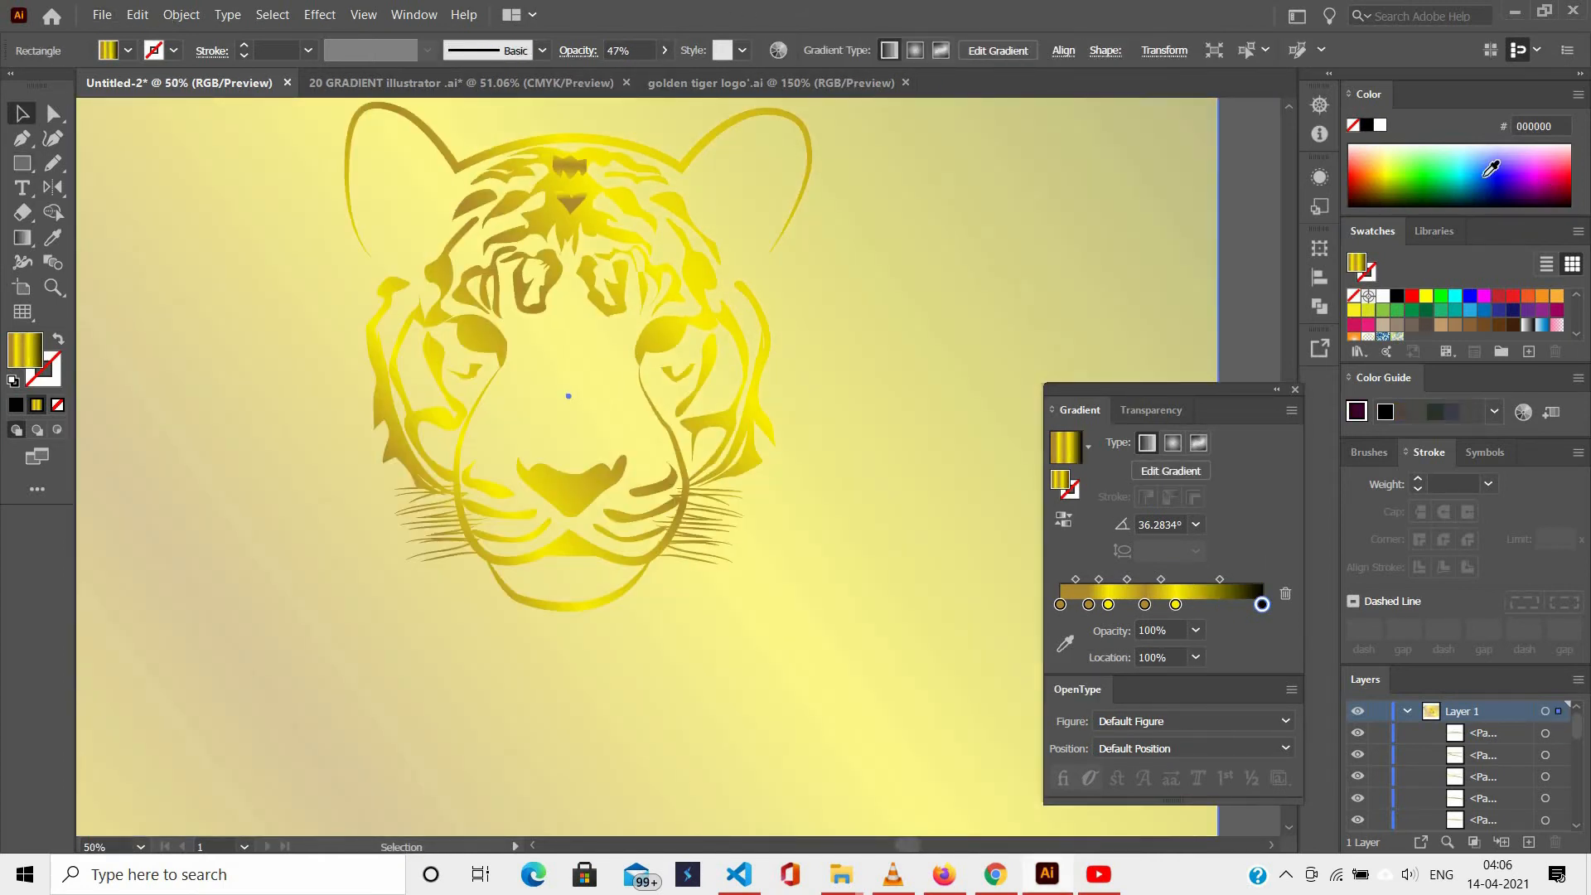
pyautogui.scroll(-1, 1289, 189)
pyautogui.hscroll(3, 1115, 255)
pyautogui.click(665, 51)
pyautogui.moveTo(625, 77); pyautogui.dragTo(668, 78)
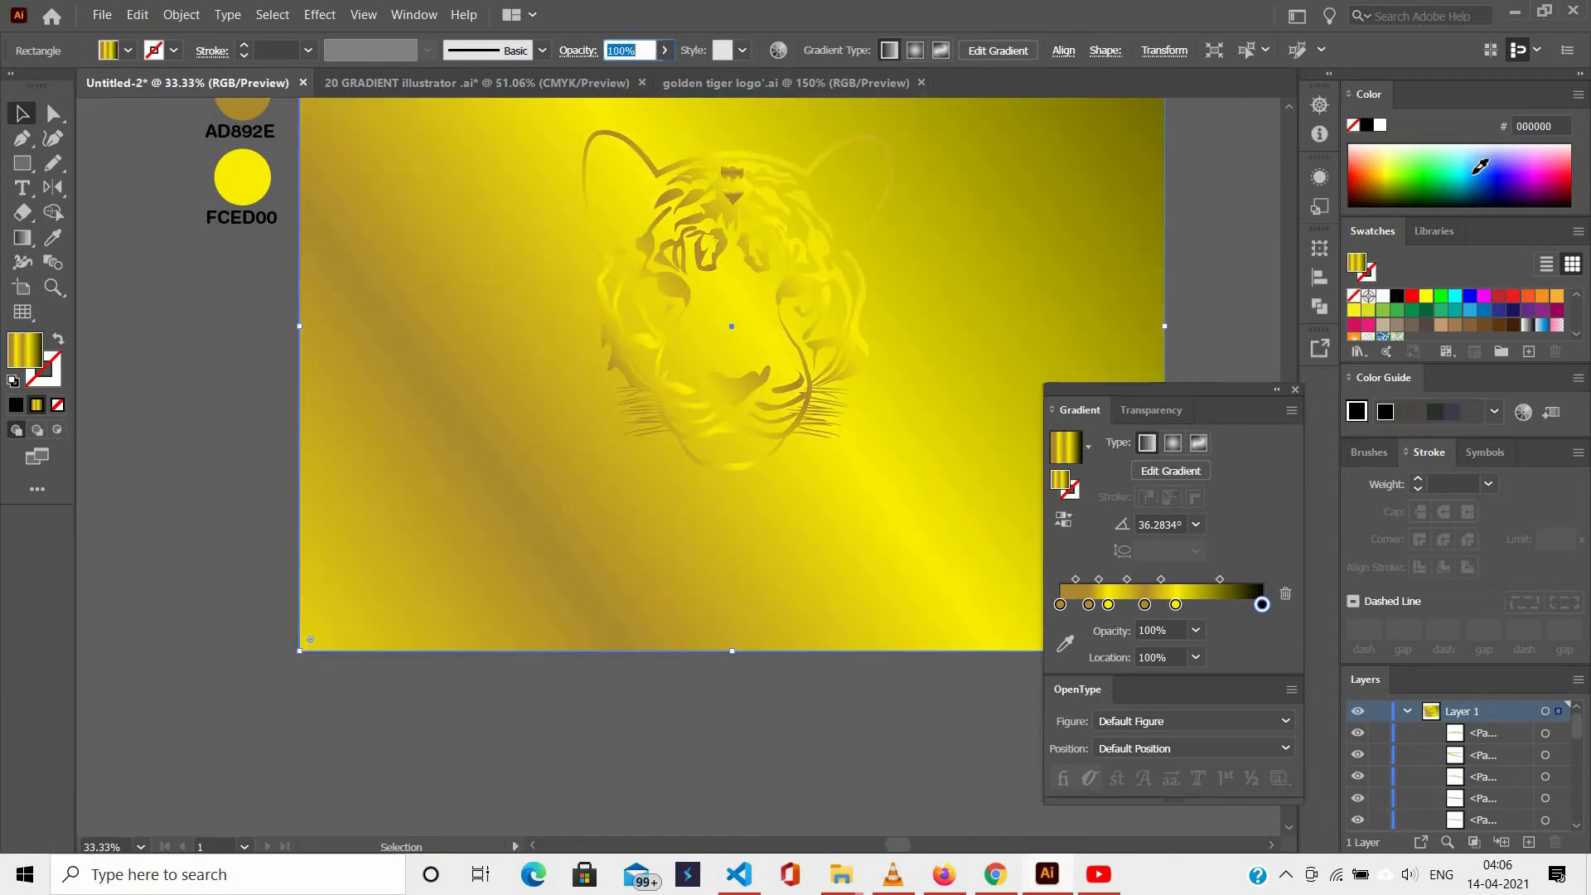
pyautogui.hscroll(3, 956, 282)
pyautogui.click(16, 405)
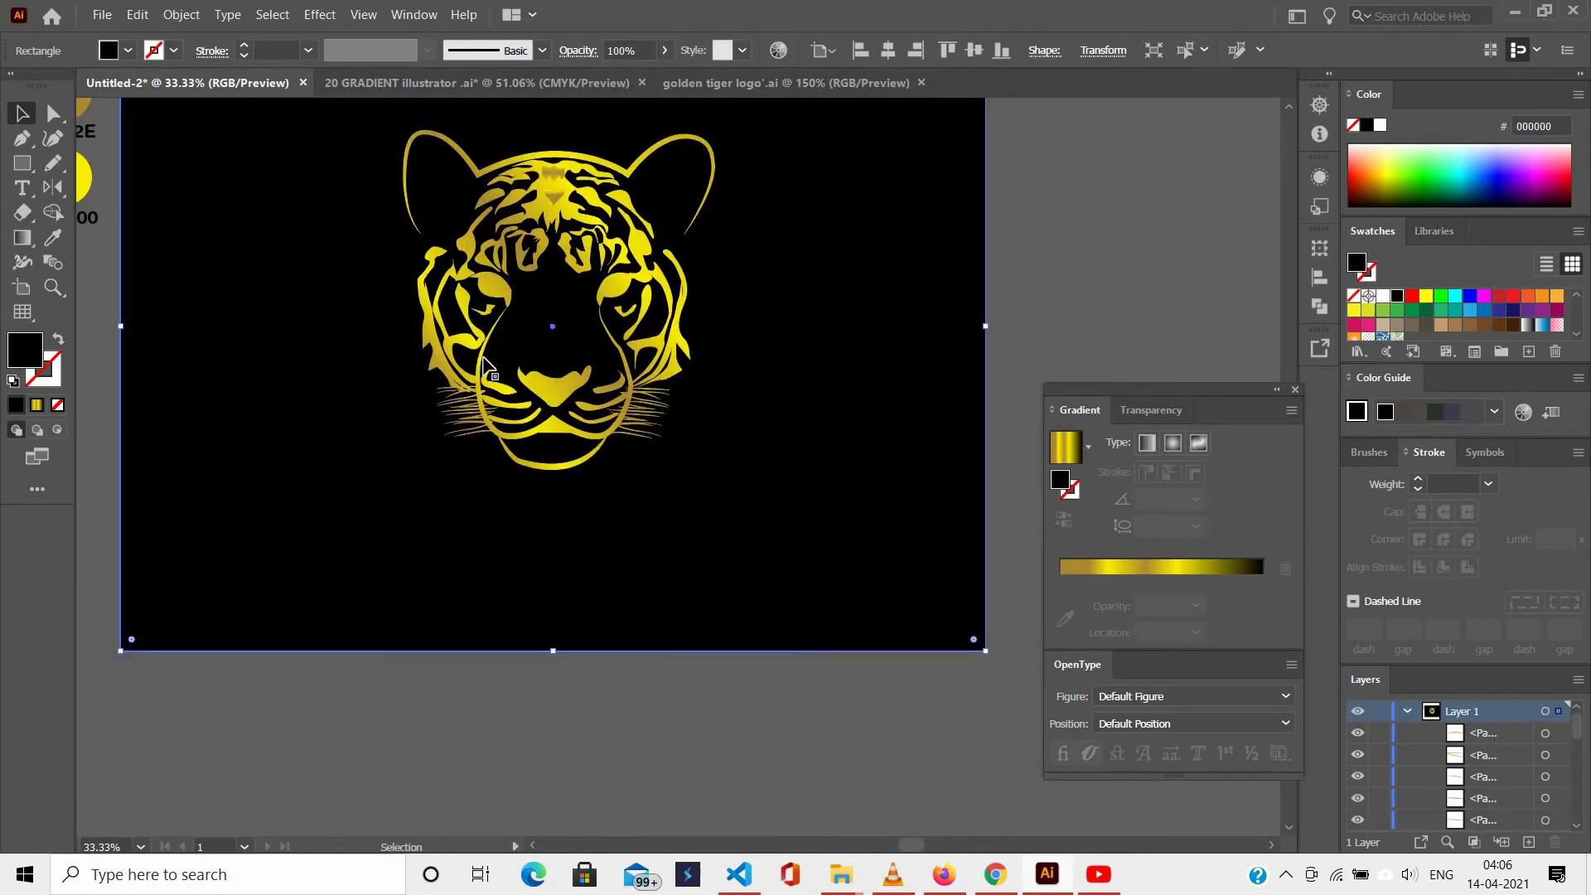
# Lock the black background rectangle in place.
pyautogui.scroll(3, 1010, 335)
pyautogui.scroll(1, 854, 282)
pyautogui.hotkey('ctrl', '2')
pyautogui.hscroll(-3, 807, 363)
pyautogui.scroll(-1, 807, 363)
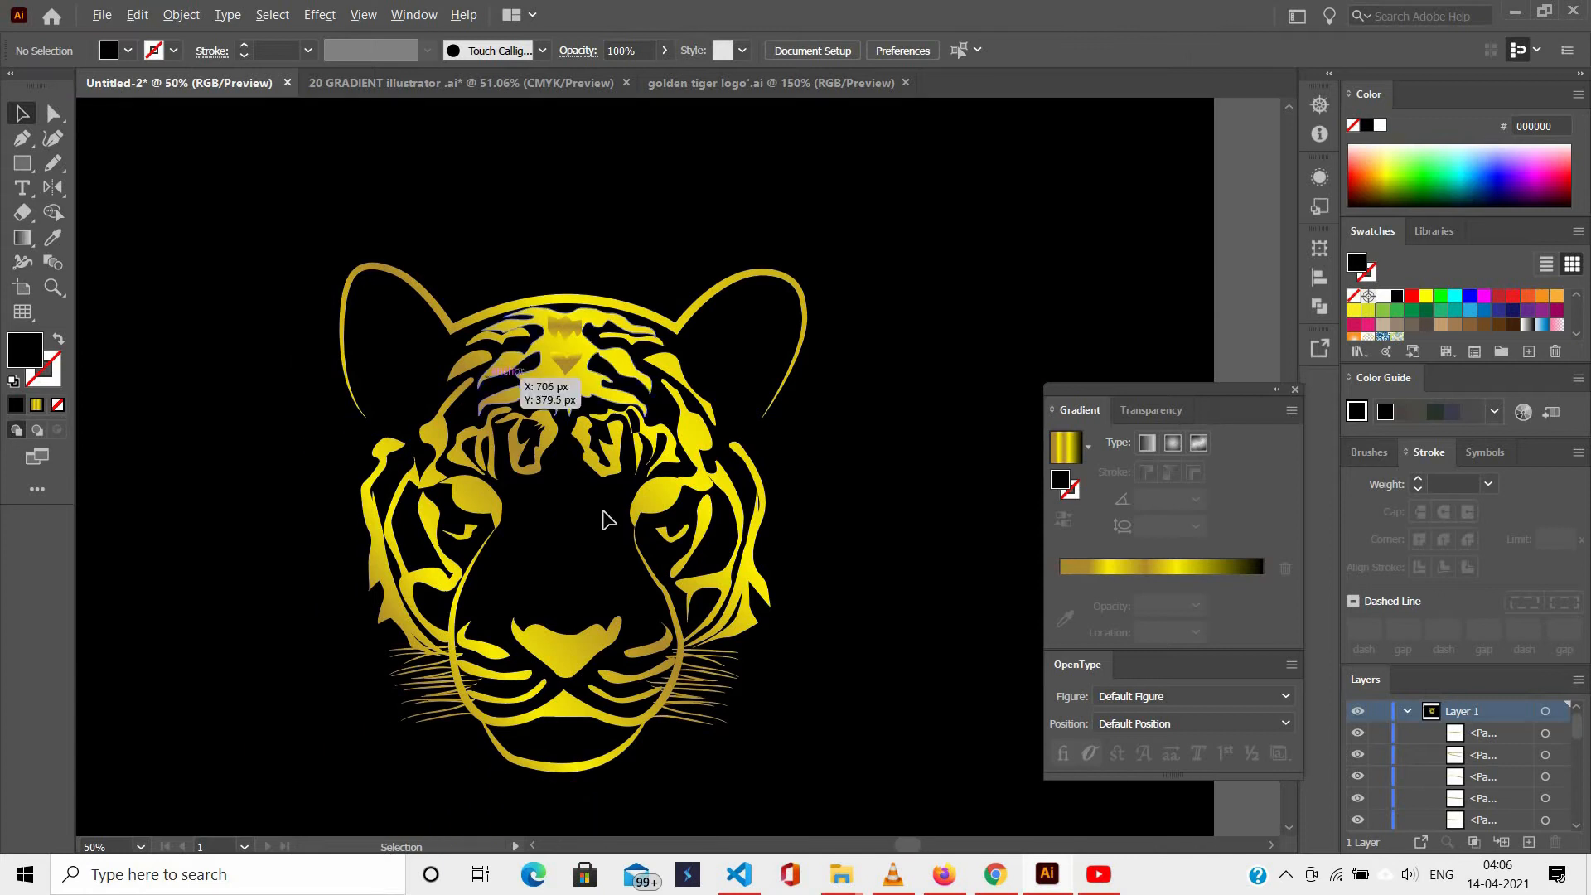
# Add a white stop at about 33% to the ear and head outline's gradient and redirect it across the right ear's base.
pyautogui.hotkey('ctrl', '=')
pyautogui.click(751, 249)
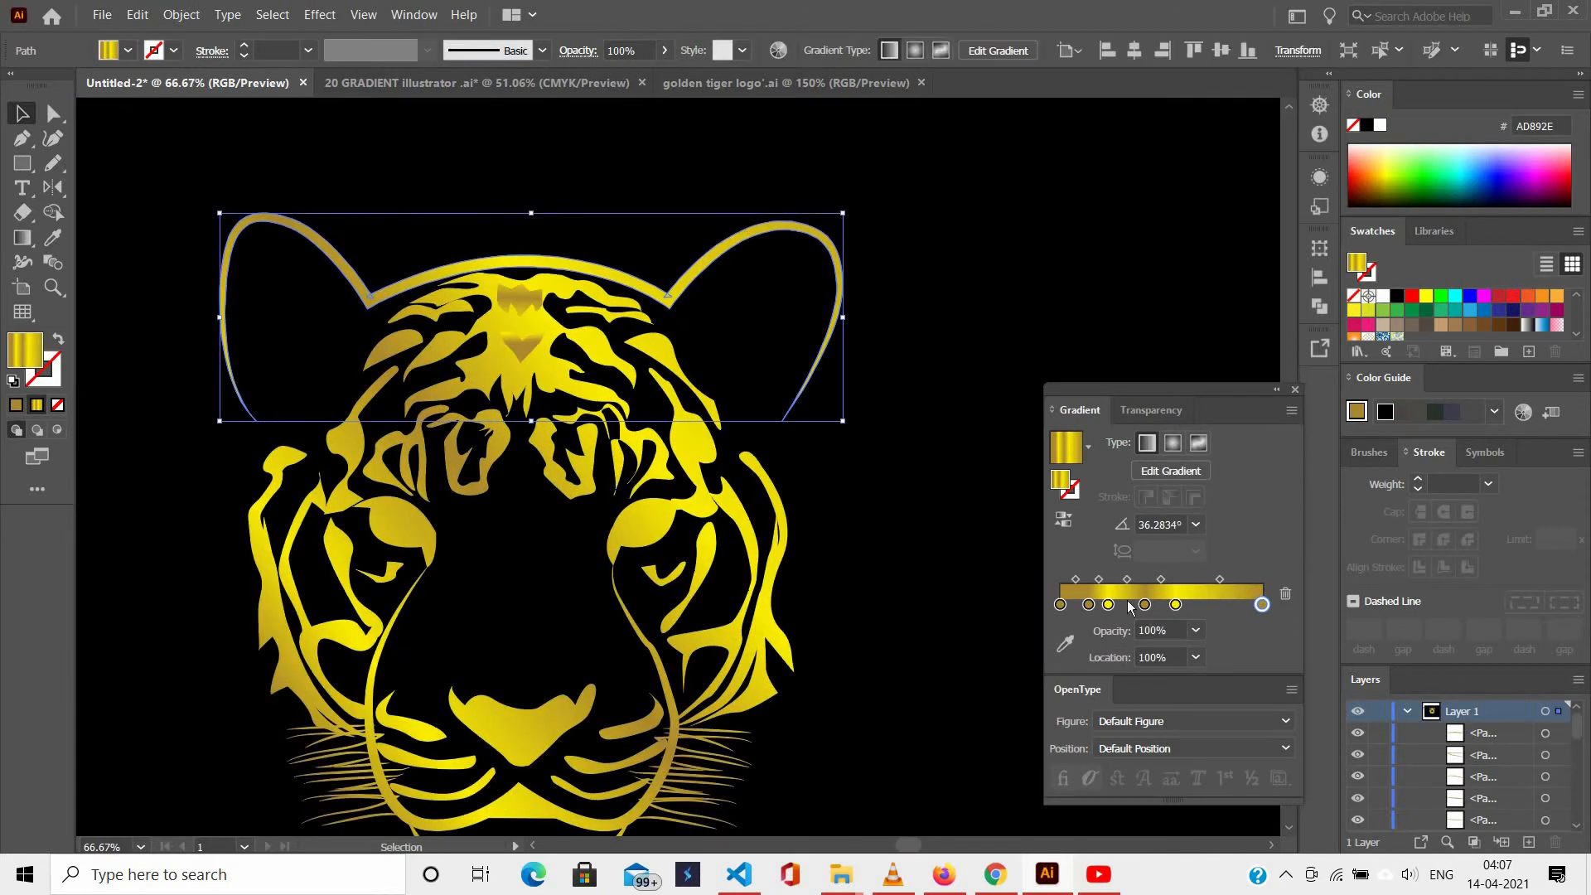
pyautogui.doubleClick(1127, 605)
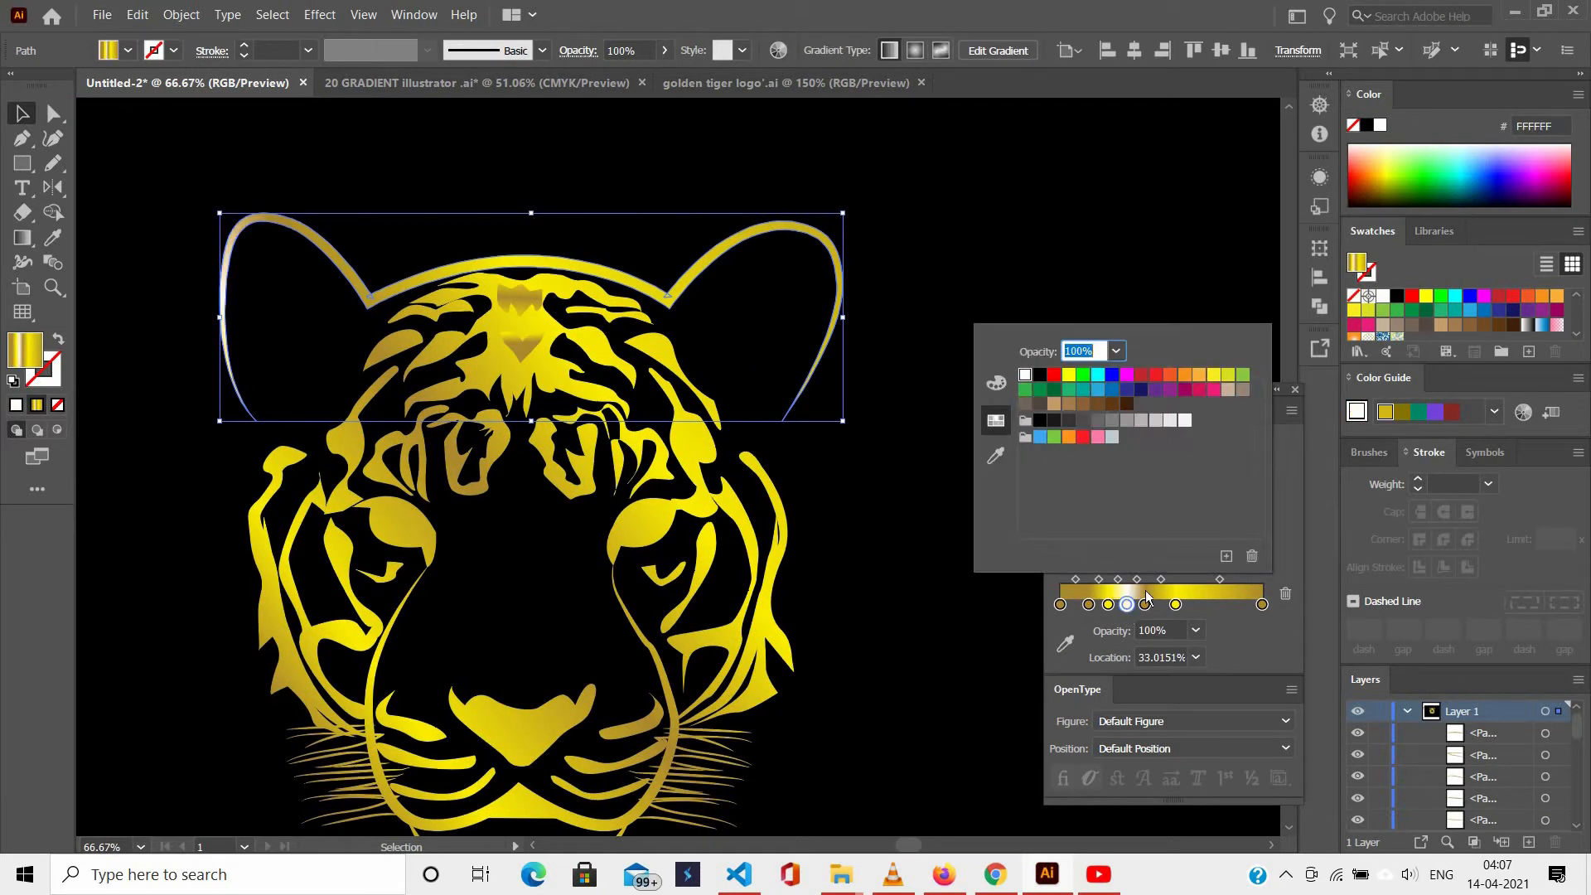
pyautogui.click(1125, 266)
pyautogui.press('g')
pyautogui.moveTo(729, 275); pyautogui.dragTo(697, 146)
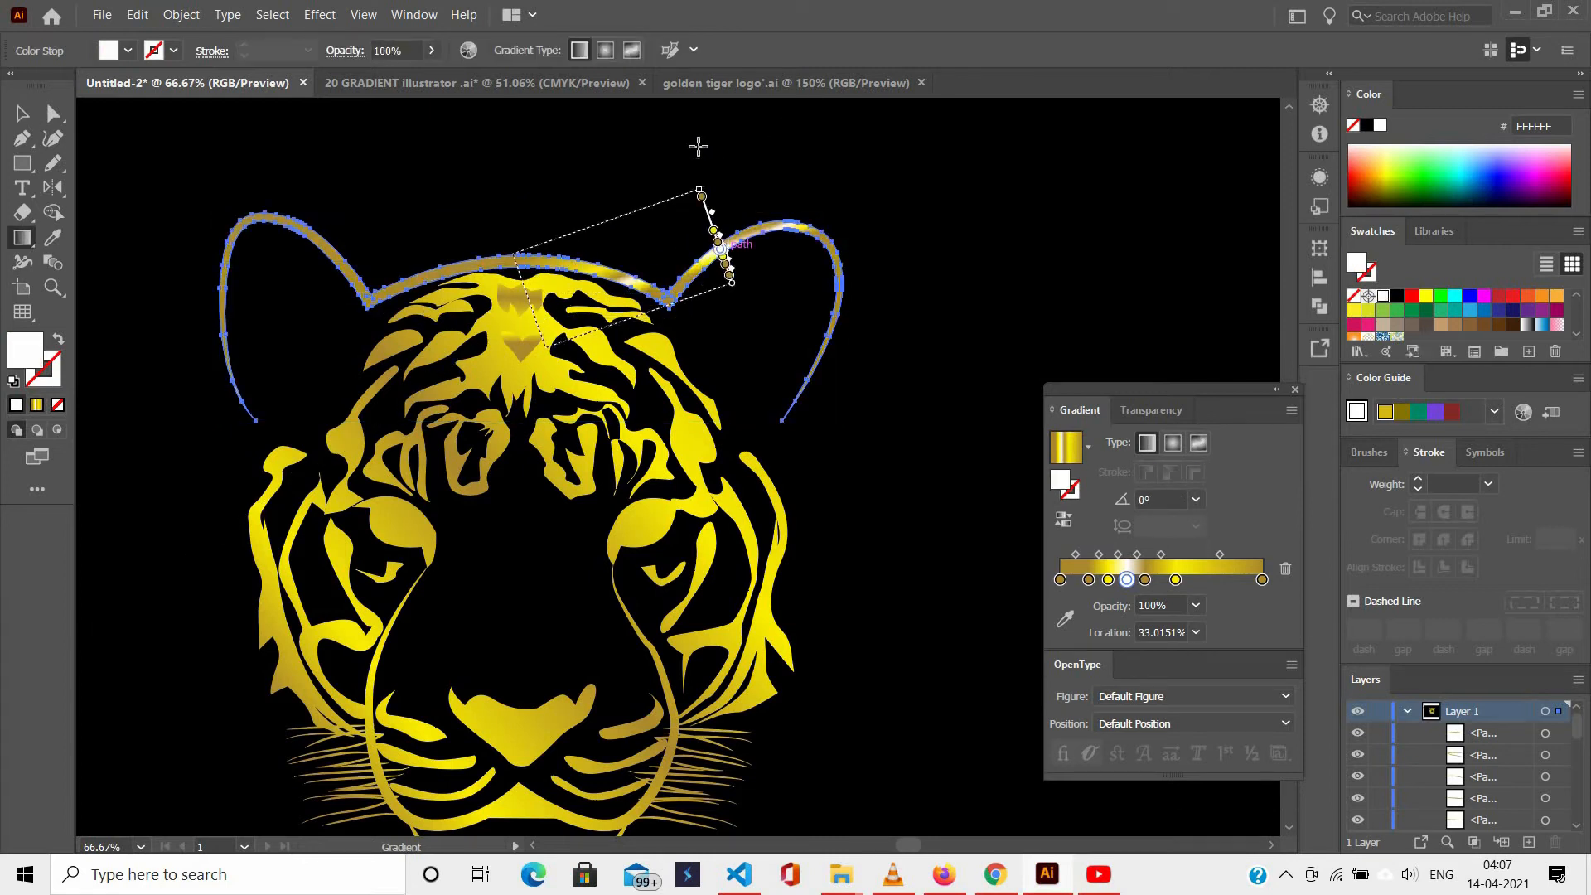
pyautogui.keyDown('ctrl'); pyautogui.click(697, 145); pyautogui.keyUp('ctrl')
# Redirect the gradient on the large central forehead patch with a short diagonal sweep.
pyautogui.scroll(-5, 693, 554)
pyautogui.moveTo(572, 230); pyautogui.dragTo(507, 165)
pyautogui.keyDown('ctrl'); pyautogui.click(688, 300); pyautogui.keyUp('ctrl')
pyautogui.keyDown('ctrl'); pyautogui.keyDown('shift'); pyautogui.click(507, 595); pyautogui.keyUp('shift'); pyautogui.keyUp('ctrl')
pyautogui.keyDown('ctrl'); pyautogui.click(620, 443); pyautogui.keyUp('ctrl')
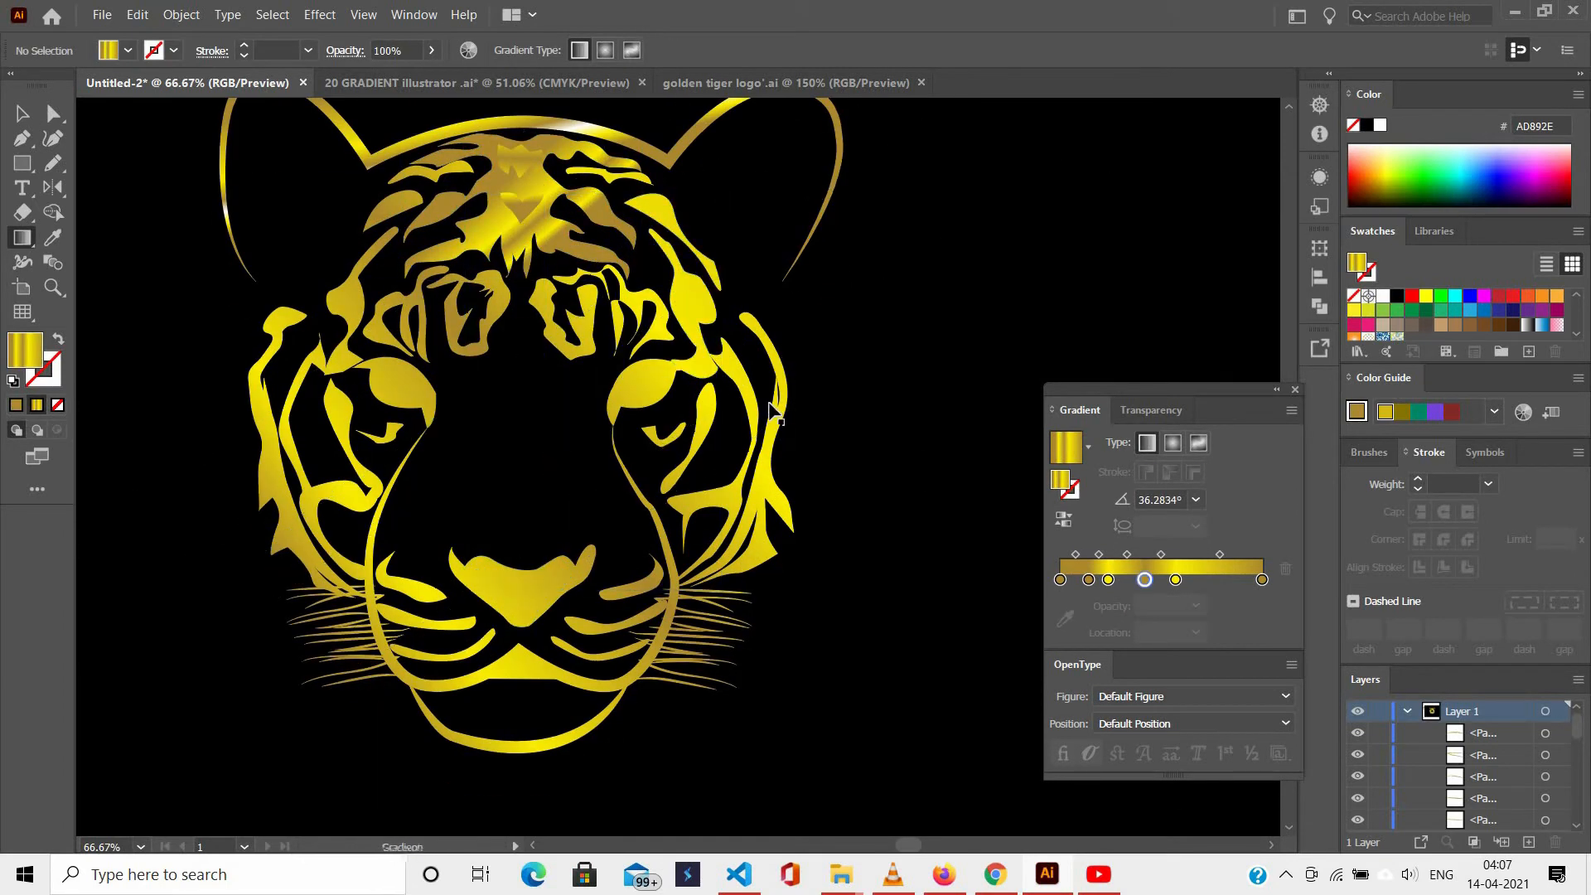
# Redirect the gradient on the outer cheek stripes across both sides of the face.
pyautogui.keyDown('ctrl'); pyautogui.click(775, 406); pyautogui.keyUp('ctrl')
pyautogui.keyDown('ctrl'); pyautogui.keyDown('shift'); pyautogui.click(270, 462); pyautogui.keyUp('shift'); pyautogui.keyUp('ctrl')
pyautogui.moveTo(870, 387); pyautogui.dragTo(386, 485)
pyautogui.keyDown('ctrl'); pyautogui.click(514, 414); pyautogui.keyUp('ctrl')
# Redirect the gradients on the stripes at the tiger's right temple with a steep upward sweep.
pyautogui.keyDown('ctrl'); pyautogui.click(697, 321); pyautogui.keyUp('ctrl')
pyautogui.moveTo(732, 359); pyautogui.dragTo(717, 209)
pyautogui.keyDown('ctrl'); pyautogui.click(709, 263); pyautogui.keyUp('ctrl')
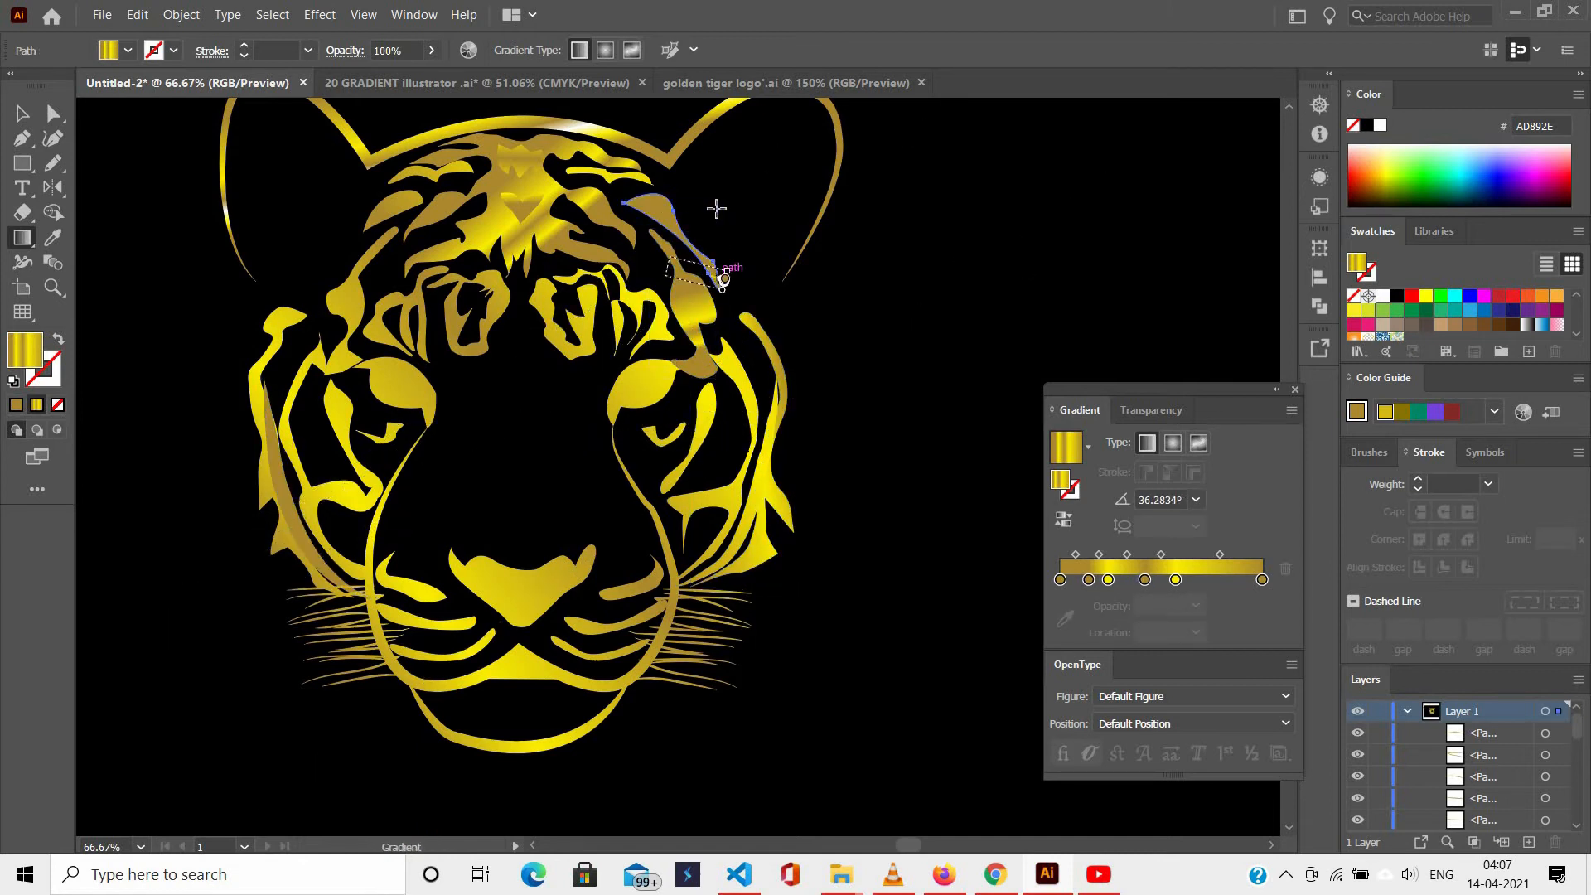
# Redirect the gradients on the inner-brow markings above the eyes with steep upward sweeps.
pyautogui.keyDown('ctrl'); pyautogui.click(472, 315); pyautogui.keyUp('ctrl')
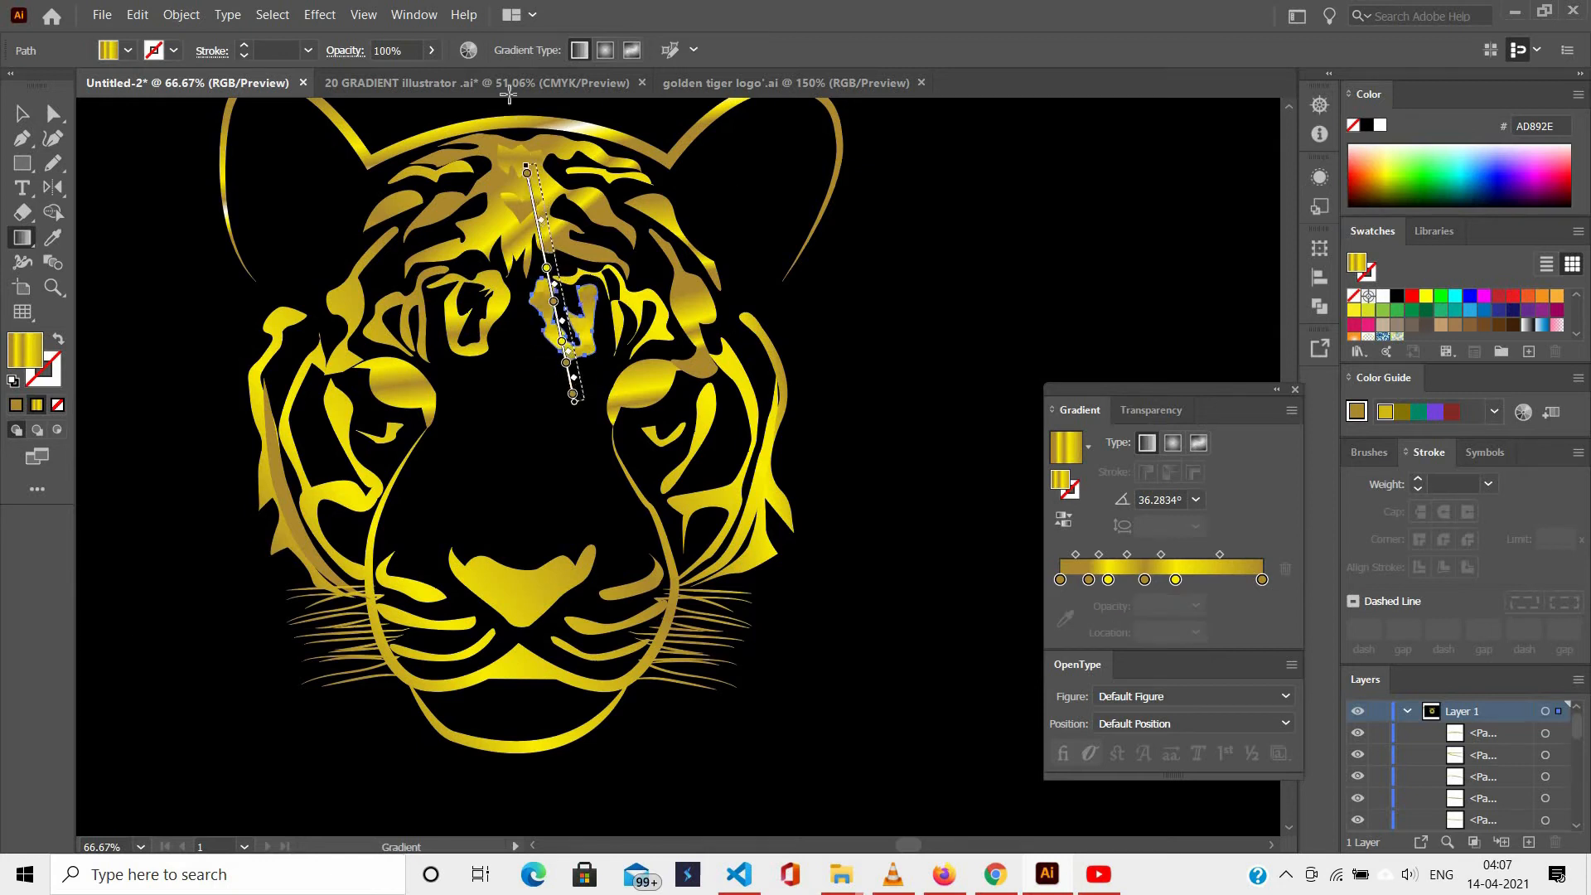
pyautogui.scroll(2, 572, 357)
pyautogui.keyDown('ctrl'); pyautogui.click(588, 343); pyautogui.keyUp('ctrl')
pyautogui.moveTo(660, 425); pyautogui.dragTo(598, 267)
pyautogui.keyDown('ctrl'); pyautogui.click(583, 364); pyautogui.keyUp('ctrl')
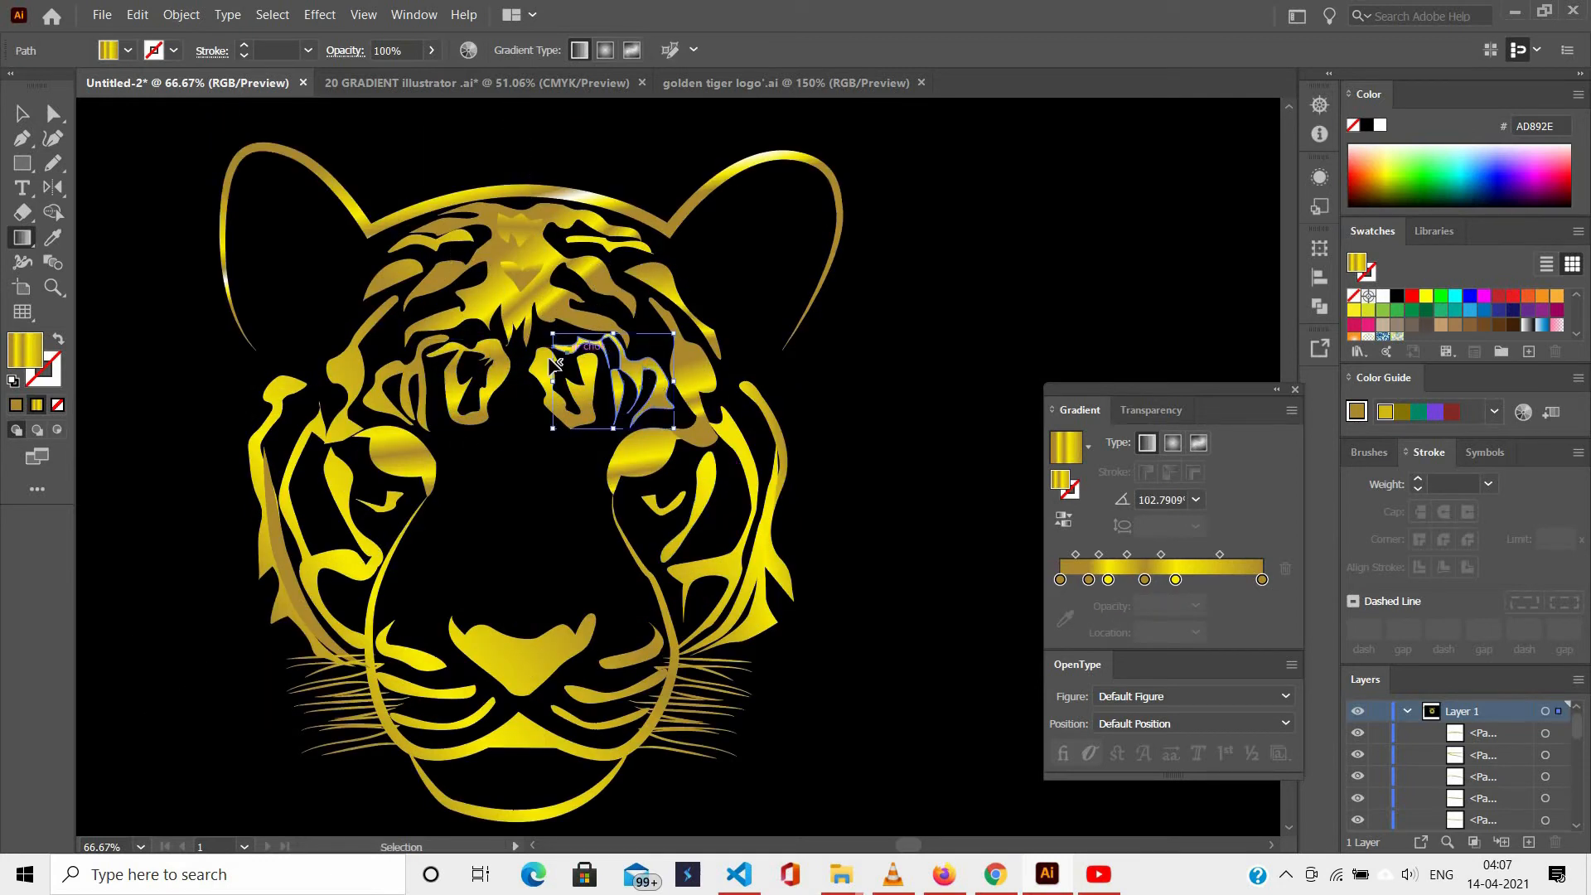
pyautogui.moveTo(515, 433); pyautogui.dragTo(512, 321)
# Redirect the gradients on the stripes along the forehead's left side and left temple.
pyautogui.keyDown('ctrl'); pyautogui.click(377, 333); pyautogui.keyUp('ctrl')
pyautogui.moveTo(92, 497); pyautogui.dragTo(630, 99)
pyautogui.scroll(2, 415, 348)
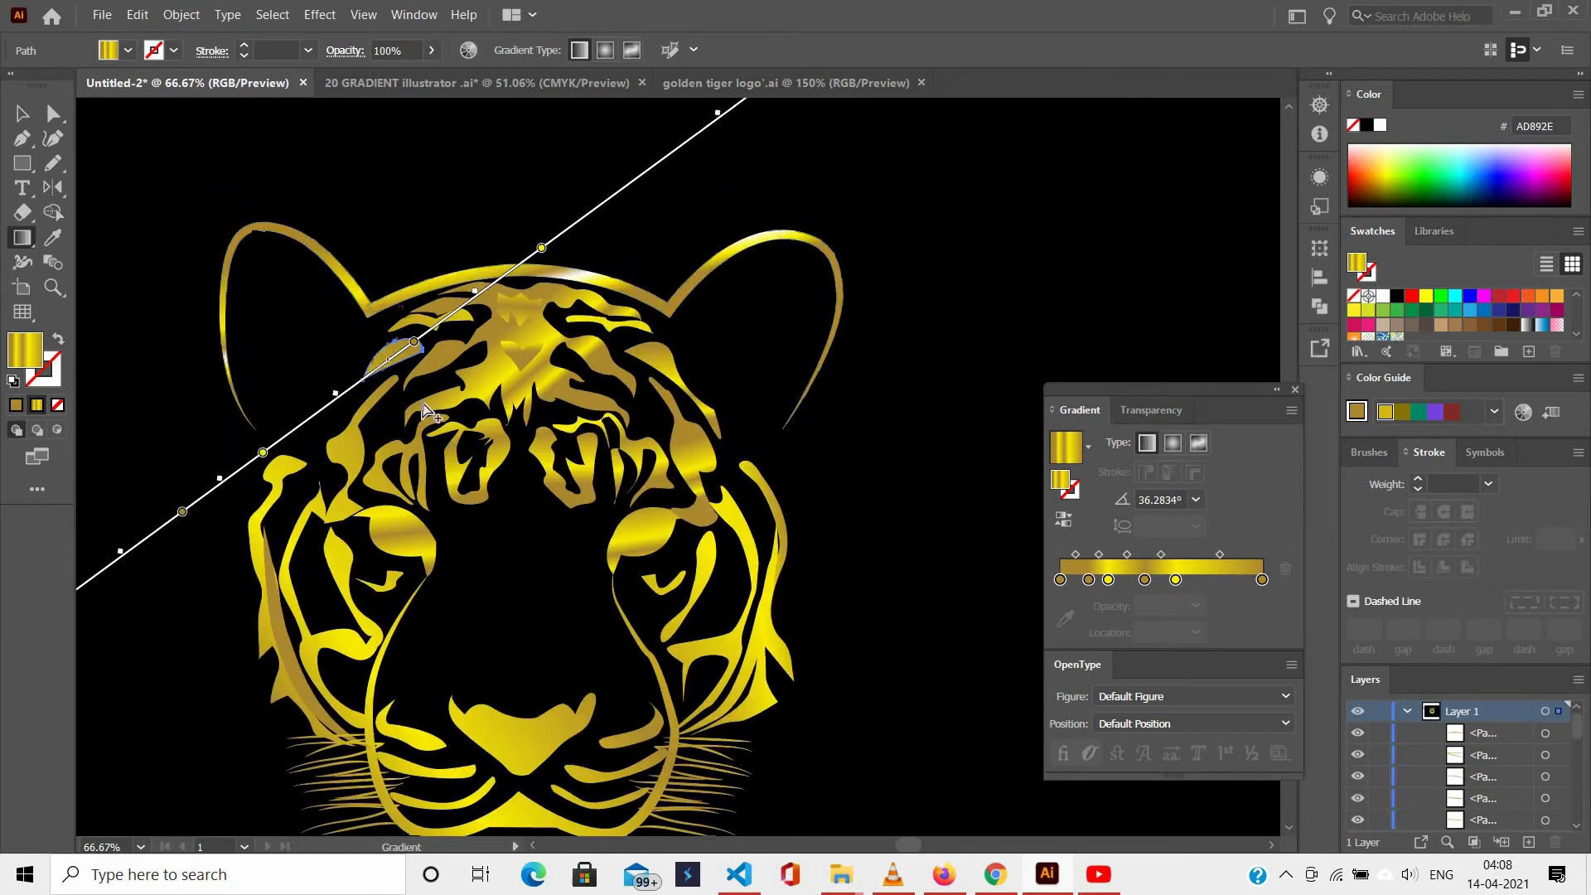
pyautogui.scroll(2, 426, 332)
pyautogui.scroll(2, 290, 252)
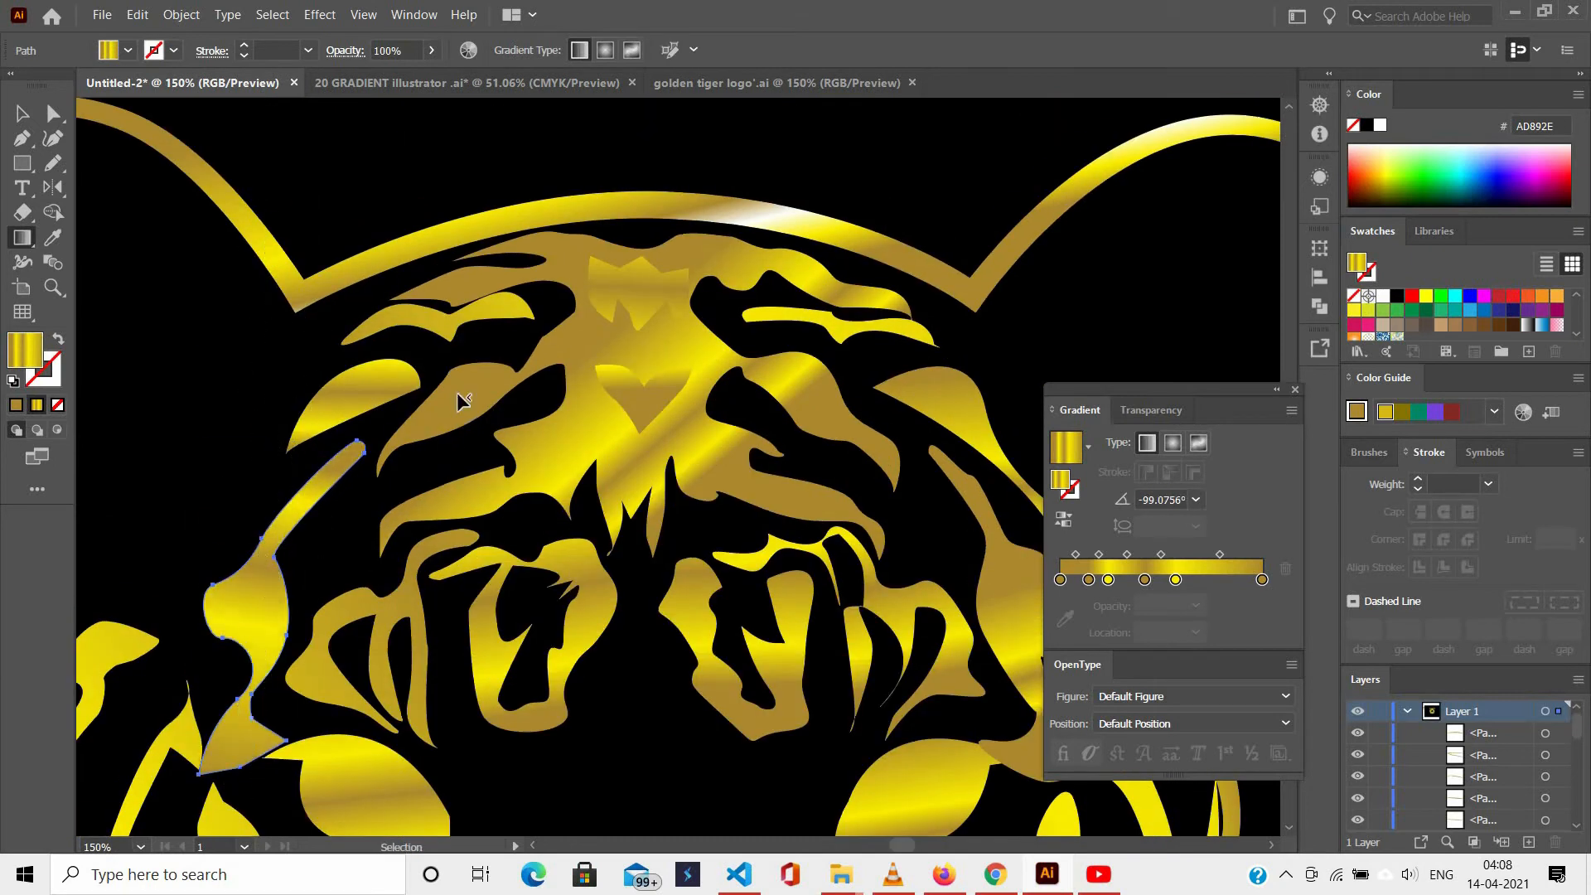
# Run the large central forehead patch's gradient vertically from its top edge to below the patch.
pyautogui.keyDown('ctrl'); pyautogui.click(580, 365); pyautogui.keyUp('ctrl')
pyautogui.moveTo(638, 425); pyautogui.dragTo(445, 669)
pyautogui.moveTo(632, 245); pyautogui.dragTo(632, 630)
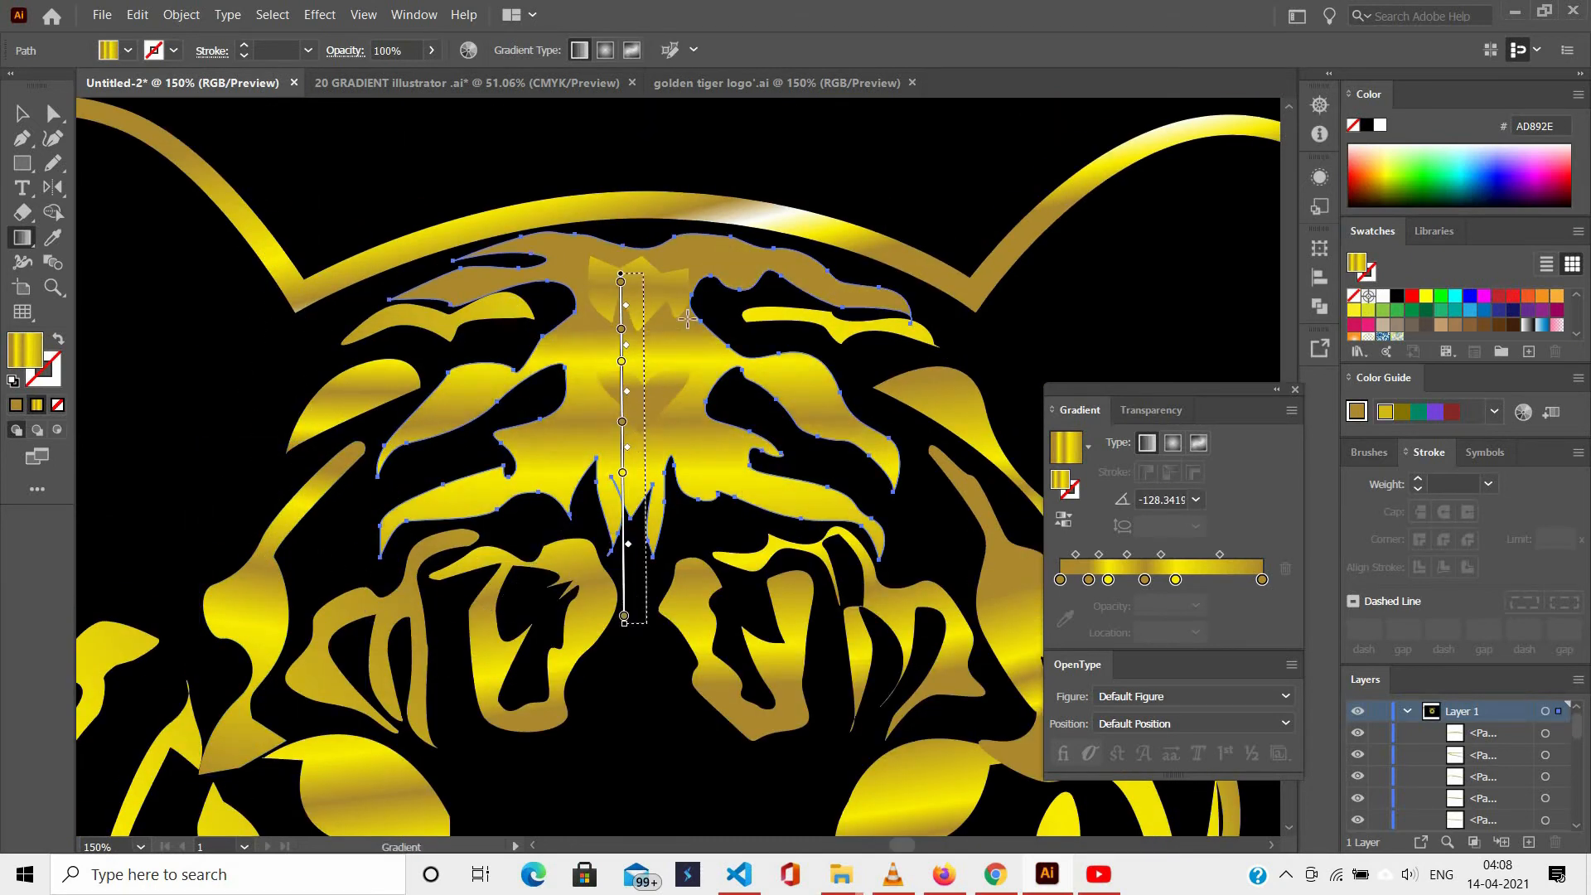
# Redirect the gradients on the small triangular and crown-shaped marks inside the forehead patch.
pyautogui.keyDown('ctrl'); pyautogui.click(633, 395); pyautogui.keyUp('ctrl')
pyautogui.keyDown('ctrl'); pyautogui.click(637, 282); pyautogui.keyUp('ctrl')
pyautogui.moveTo(637, 332); pyautogui.dragTo(620, 217)
pyautogui.scroll(-2, 768, 253)
pyautogui.keyDown('ctrl'); pyautogui.click(1090, 325); pyautogui.keyUp('ctrl')
pyautogui.scroll(-7, 718, 469)
pyautogui.scroll(4, 721, 460)
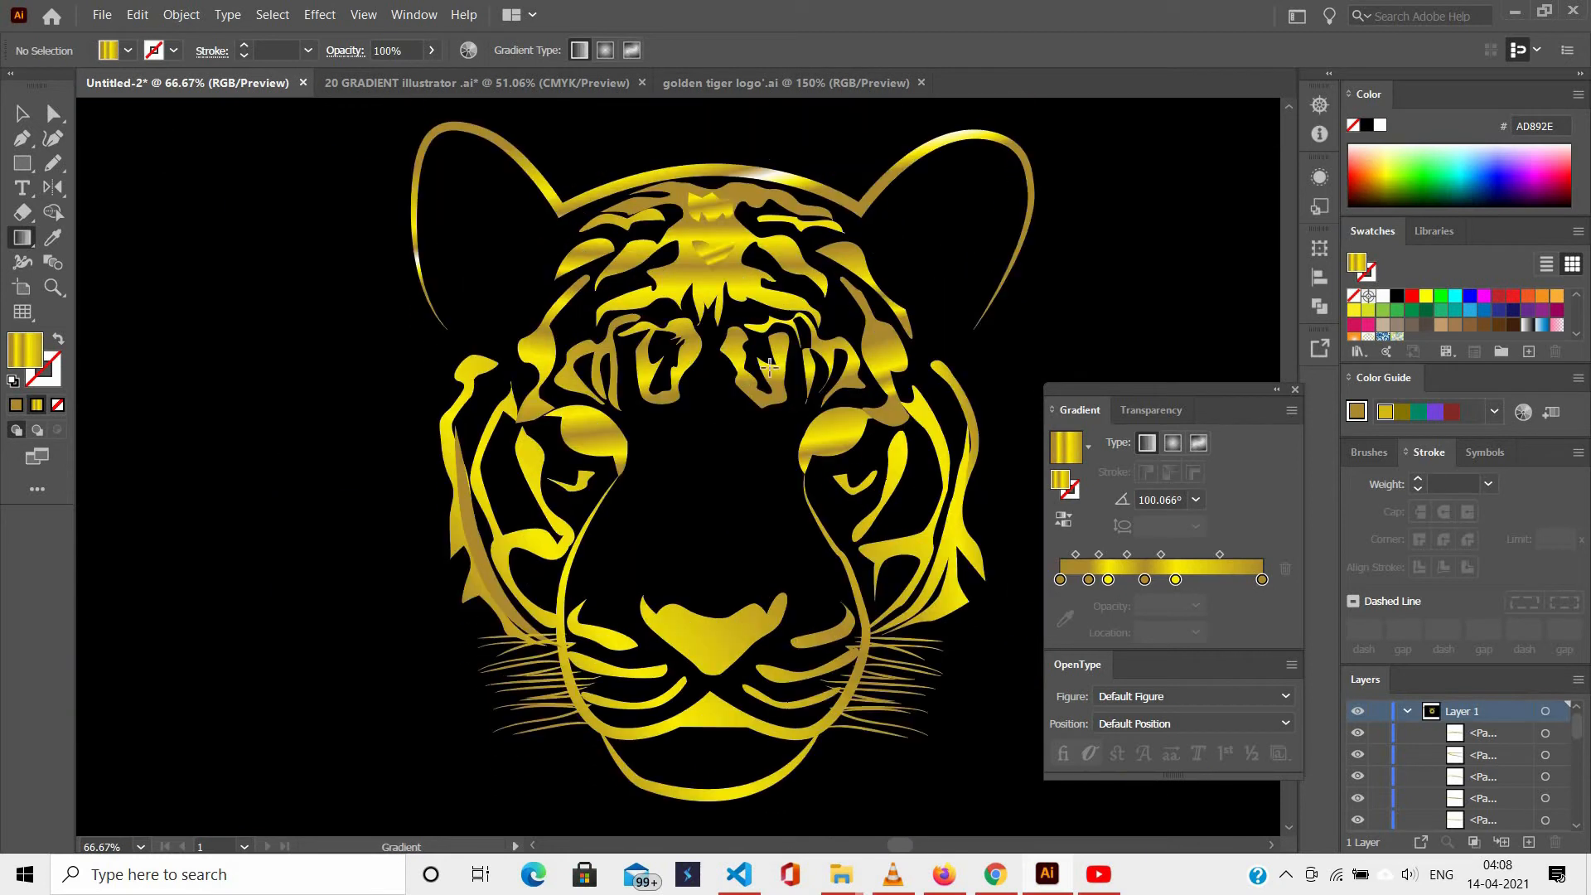
# Redirect the right inner-brow marking's gradient and change the gradient's stop at about 42% to white.
pyautogui.scroll(-1, 768, 368)
pyautogui.keyDown('ctrl'); pyautogui.click(746, 363); pyautogui.keyUp('ctrl')
pyautogui.moveTo(755, 277); pyautogui.dragTo(756, 442)
pyautogui.doubleClick(1144, 579)
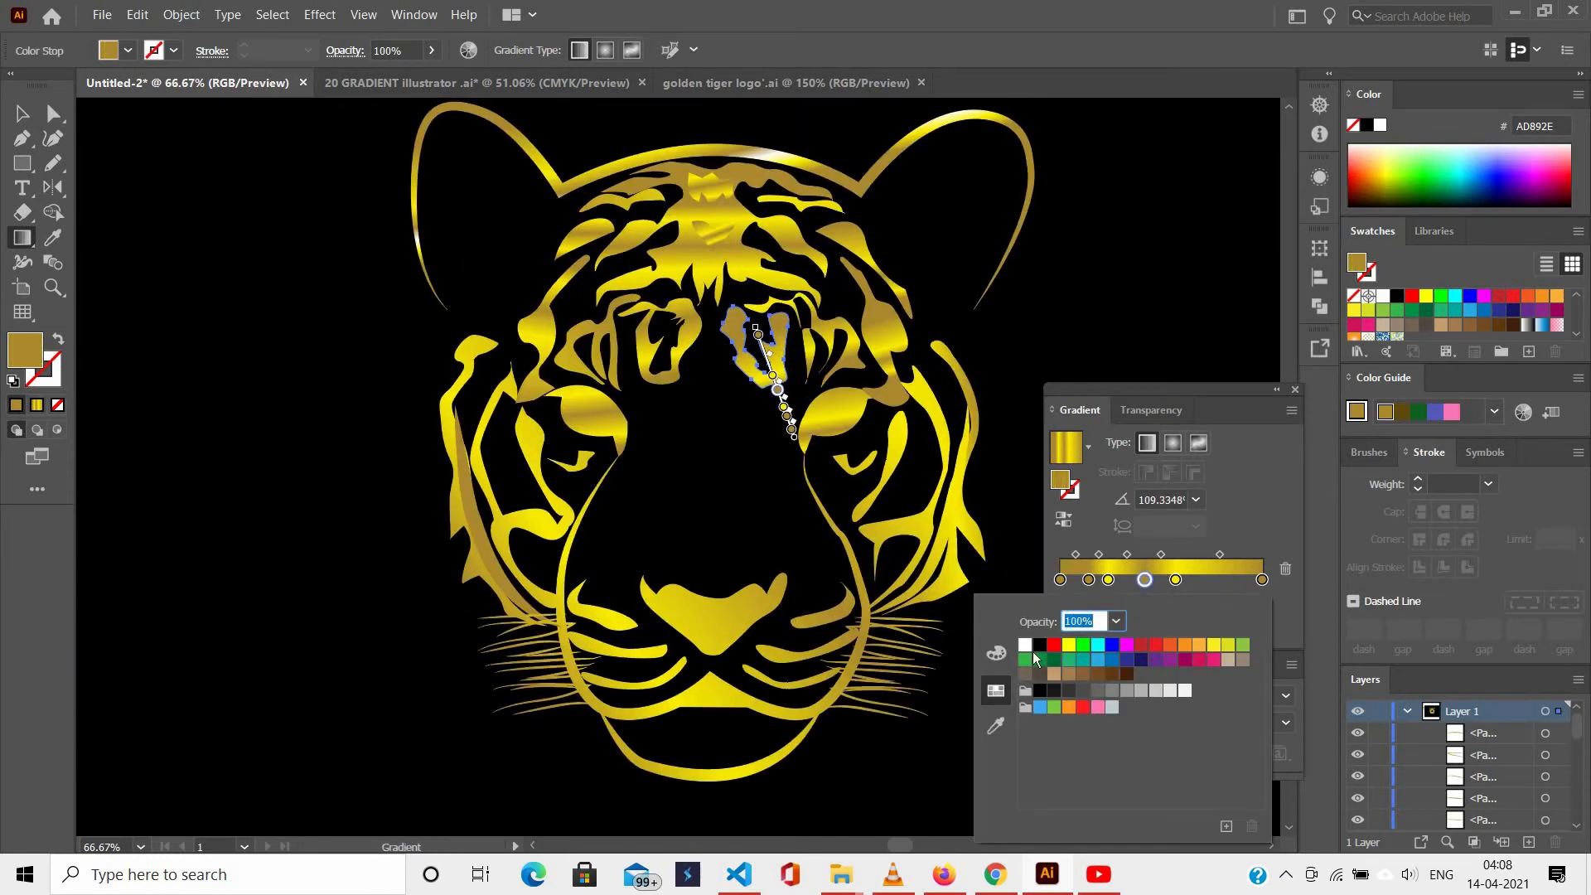
pyautogui.keyDown('ctrl'); pyautogui.click(760, 455); pyautogui.keyUp('ctrl')
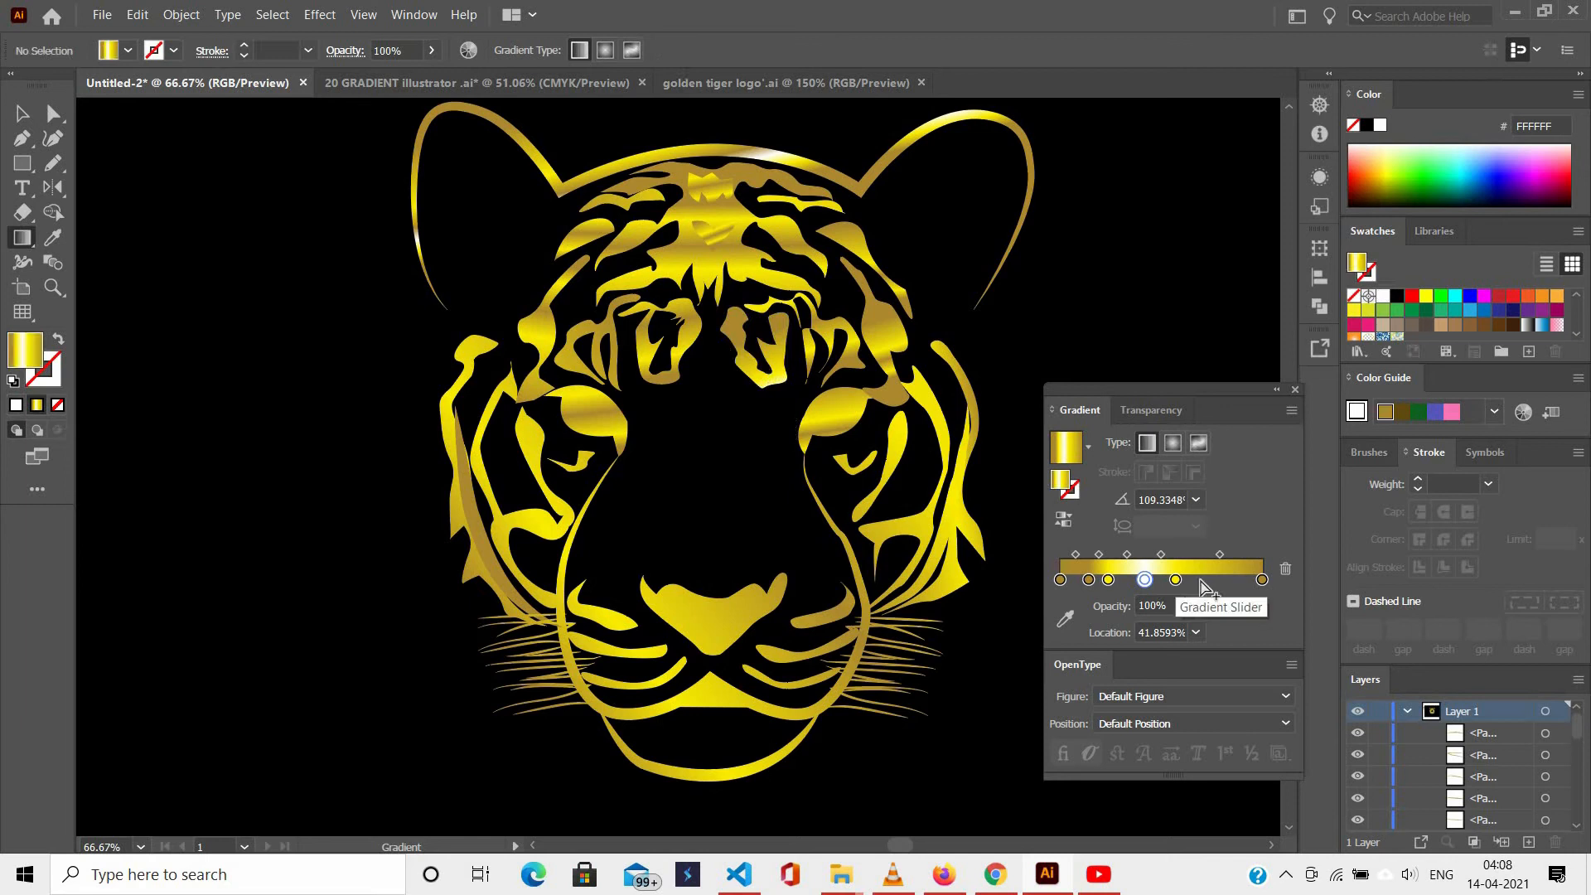
pyautogui.doubleClick(1146, 581)
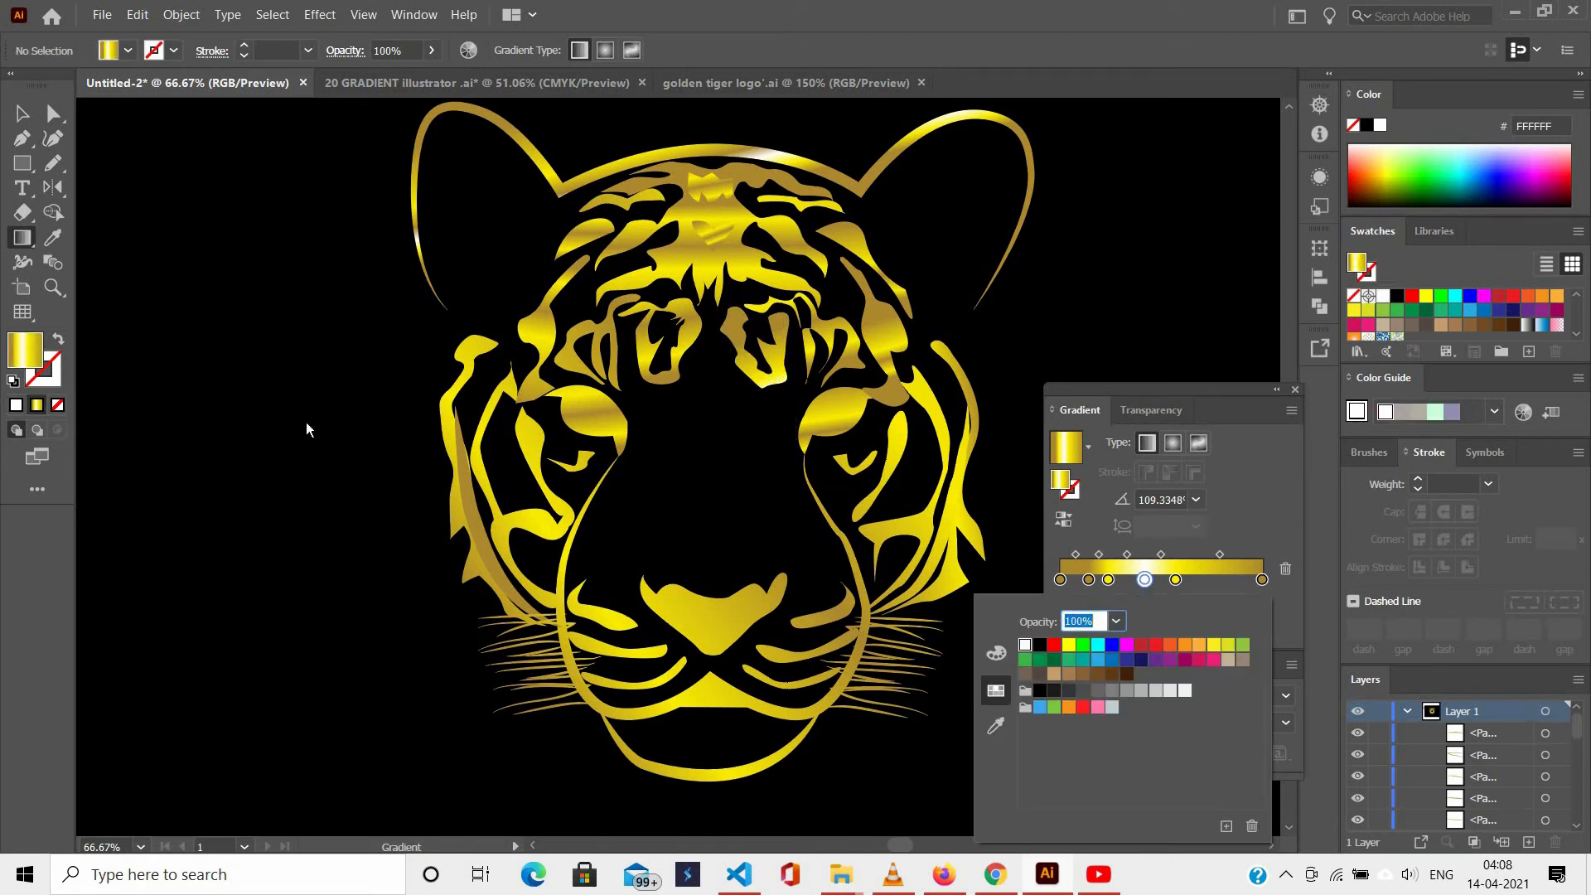
pyautogui.click(655, 572)
pyautogui.scroll(-2, 600, 512)
pyautogui.press('Escape')
pyautogui.hscroll(-1, 249, 277)
pyautogui.doubleClick(207, 269)
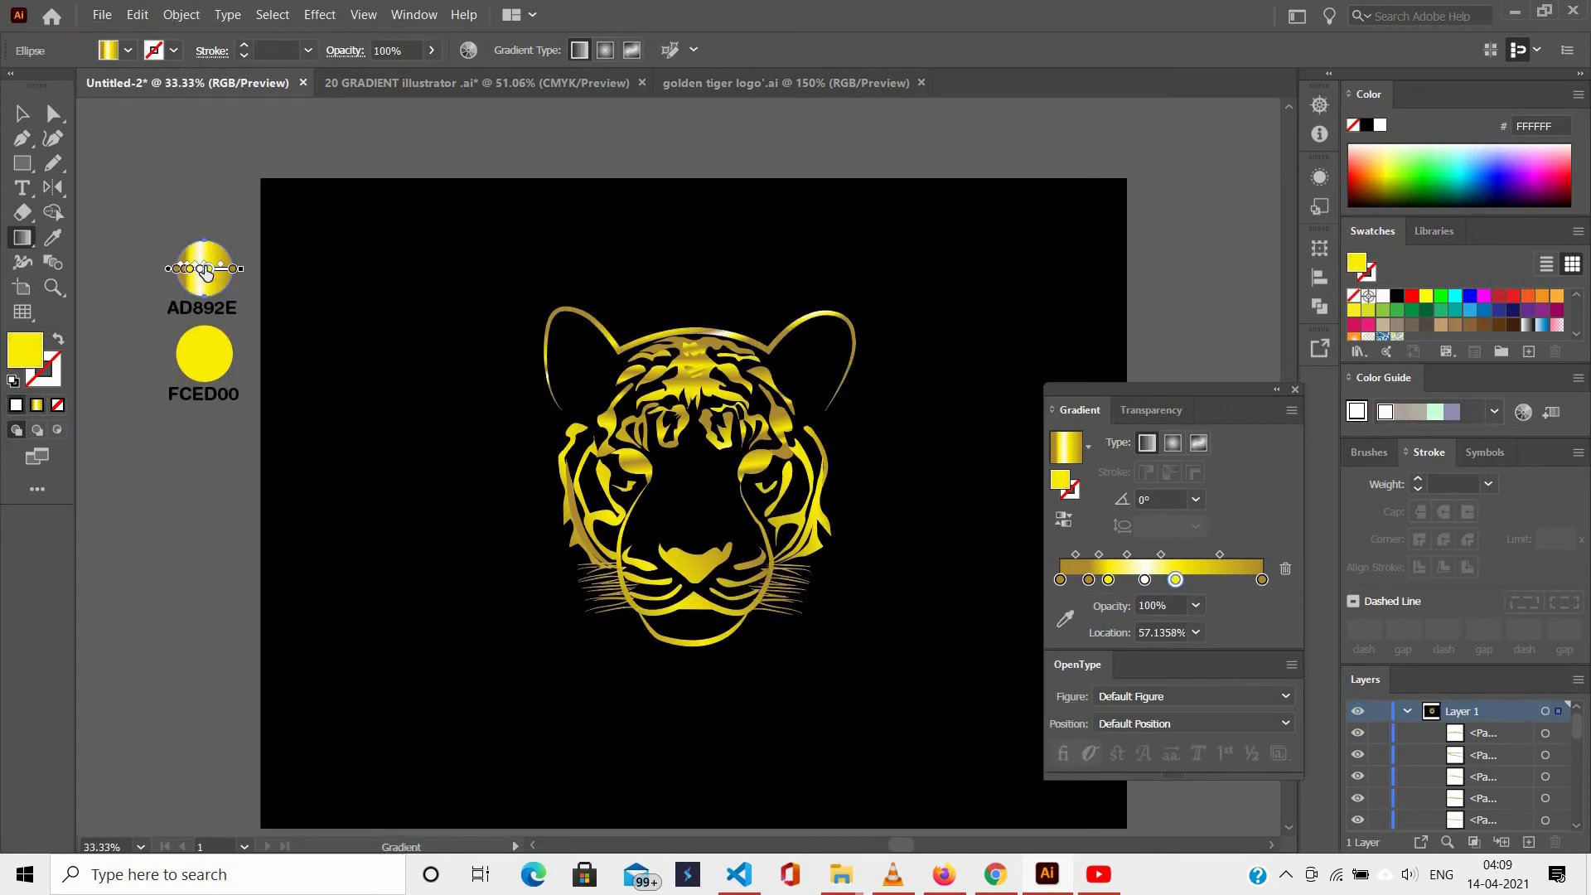
pyautogui.click(248, 205)
pyautogui.click(1146, 580)
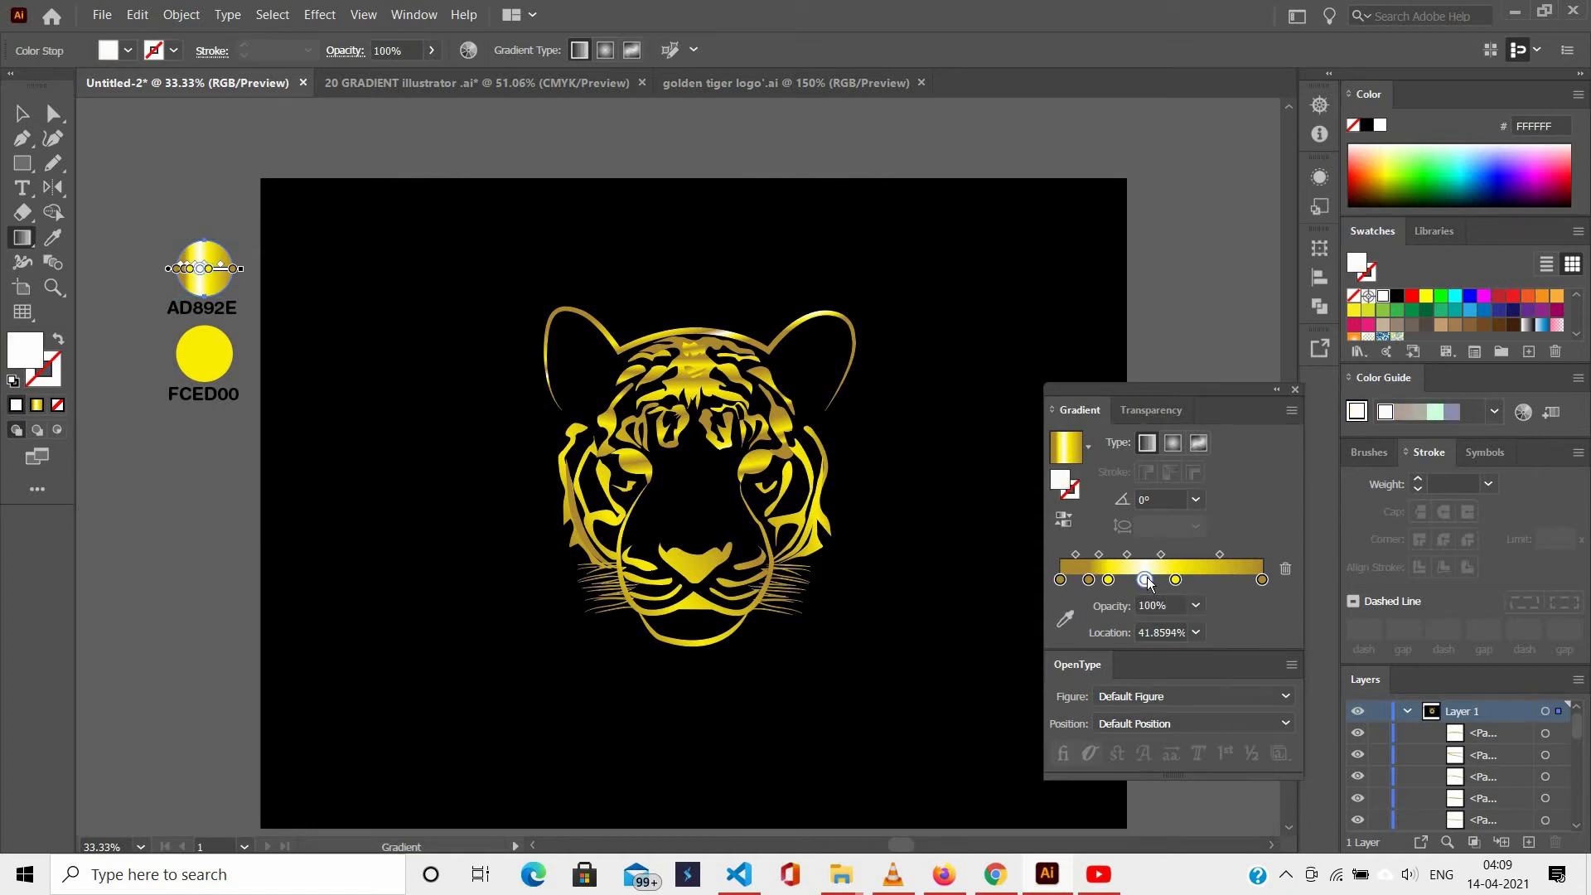
pyautogui.doubleClick(1146, 581)
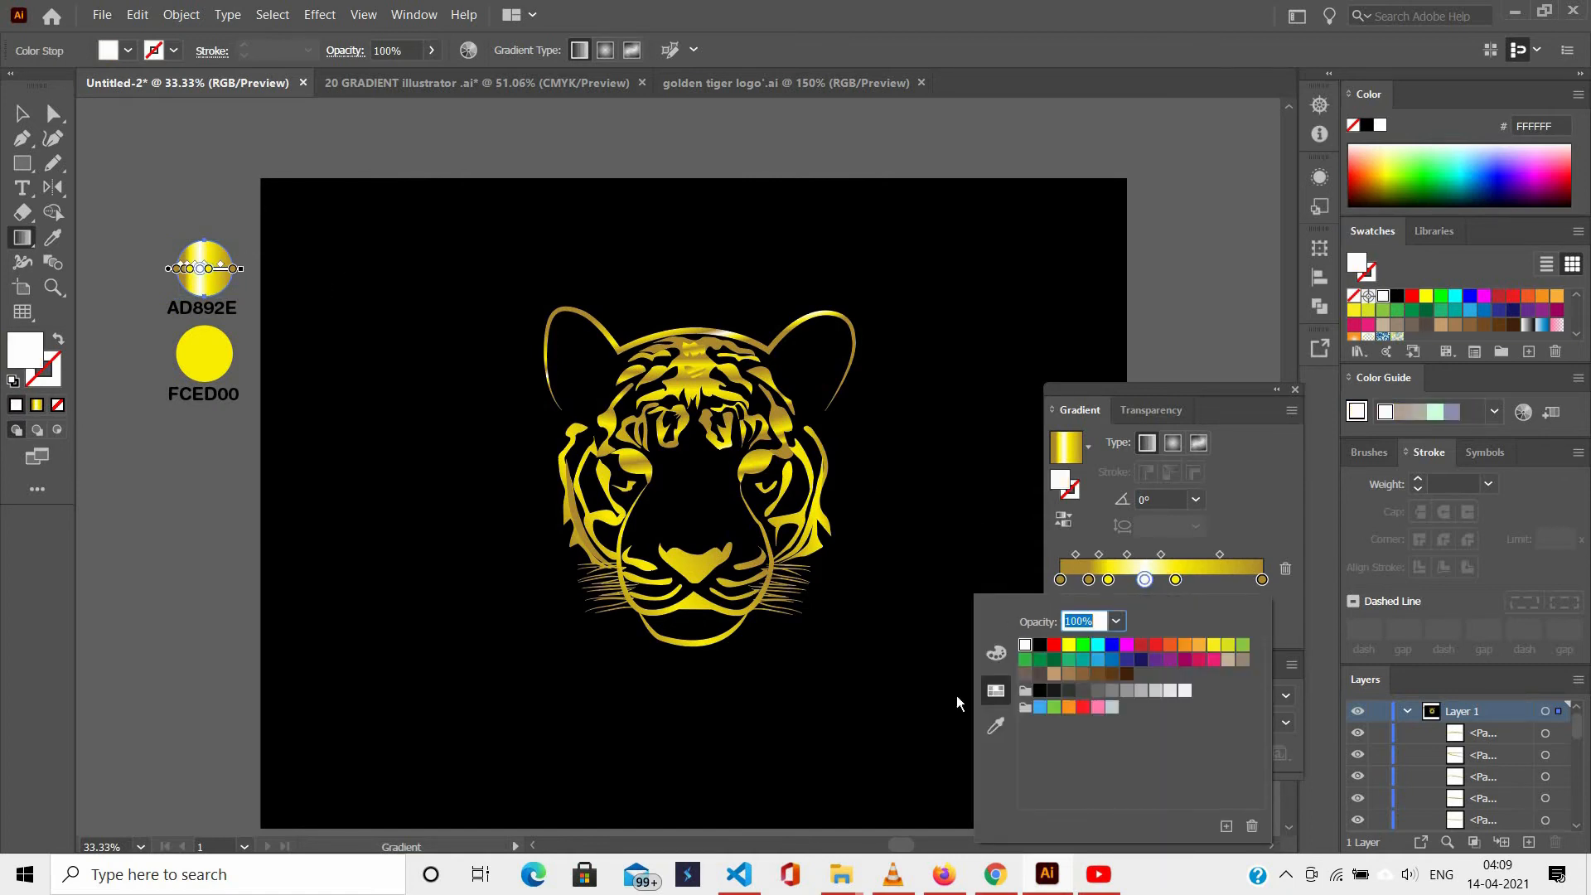
pyautogui.click(996, 726)
pyautogui.scroll(2, 767, 524)
pyautogui.moveTo(1146, 581); pyautogui.dragTo(1153, 599)
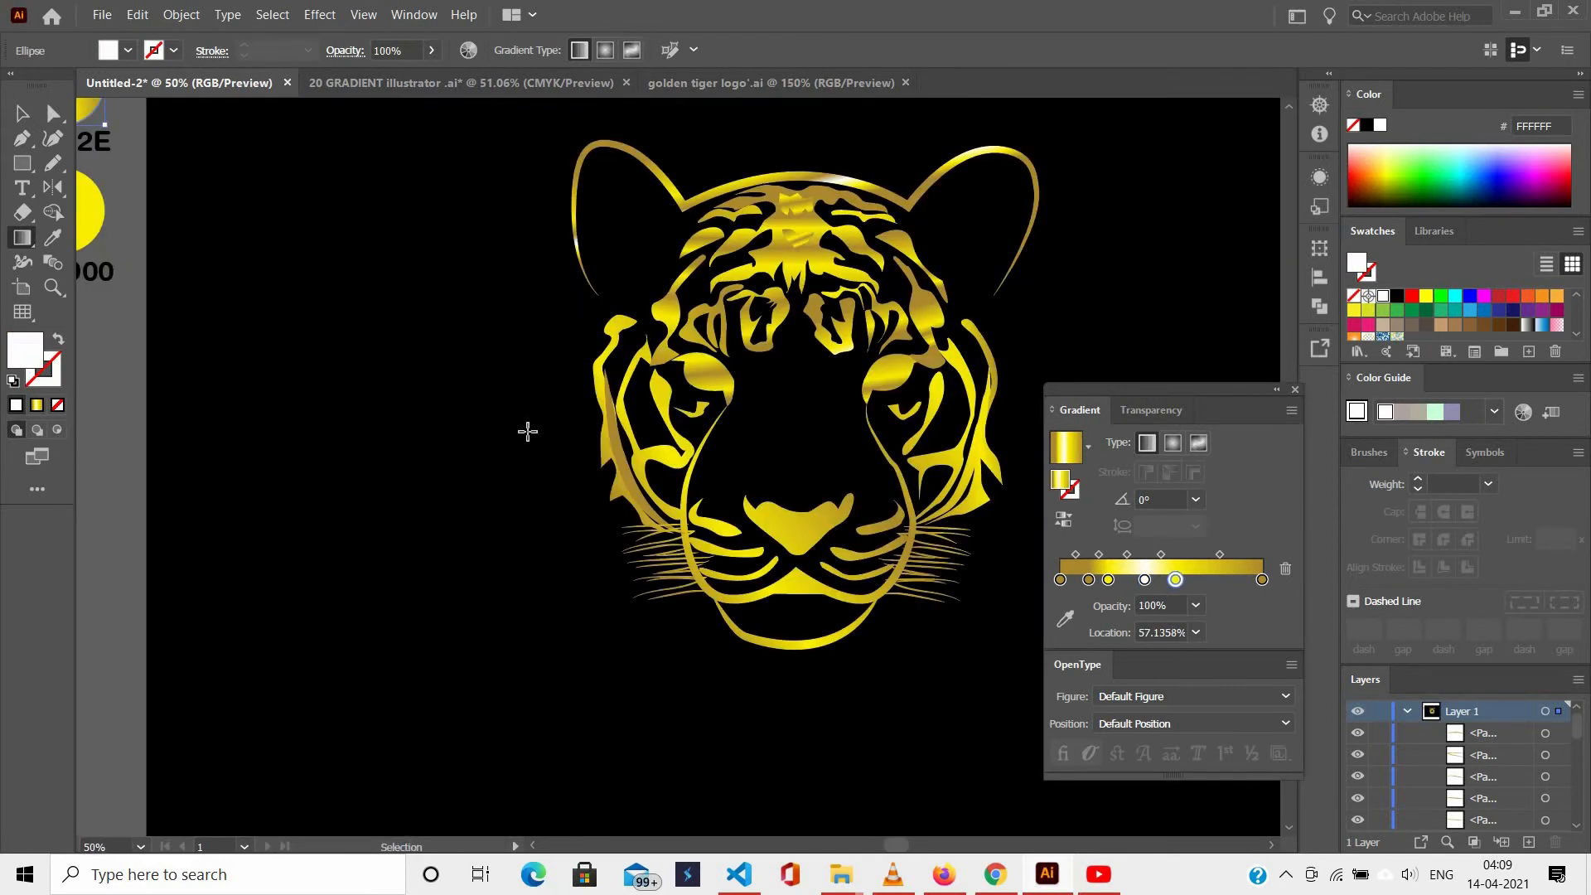
pyautogui.scroll(-2, 525, 429)
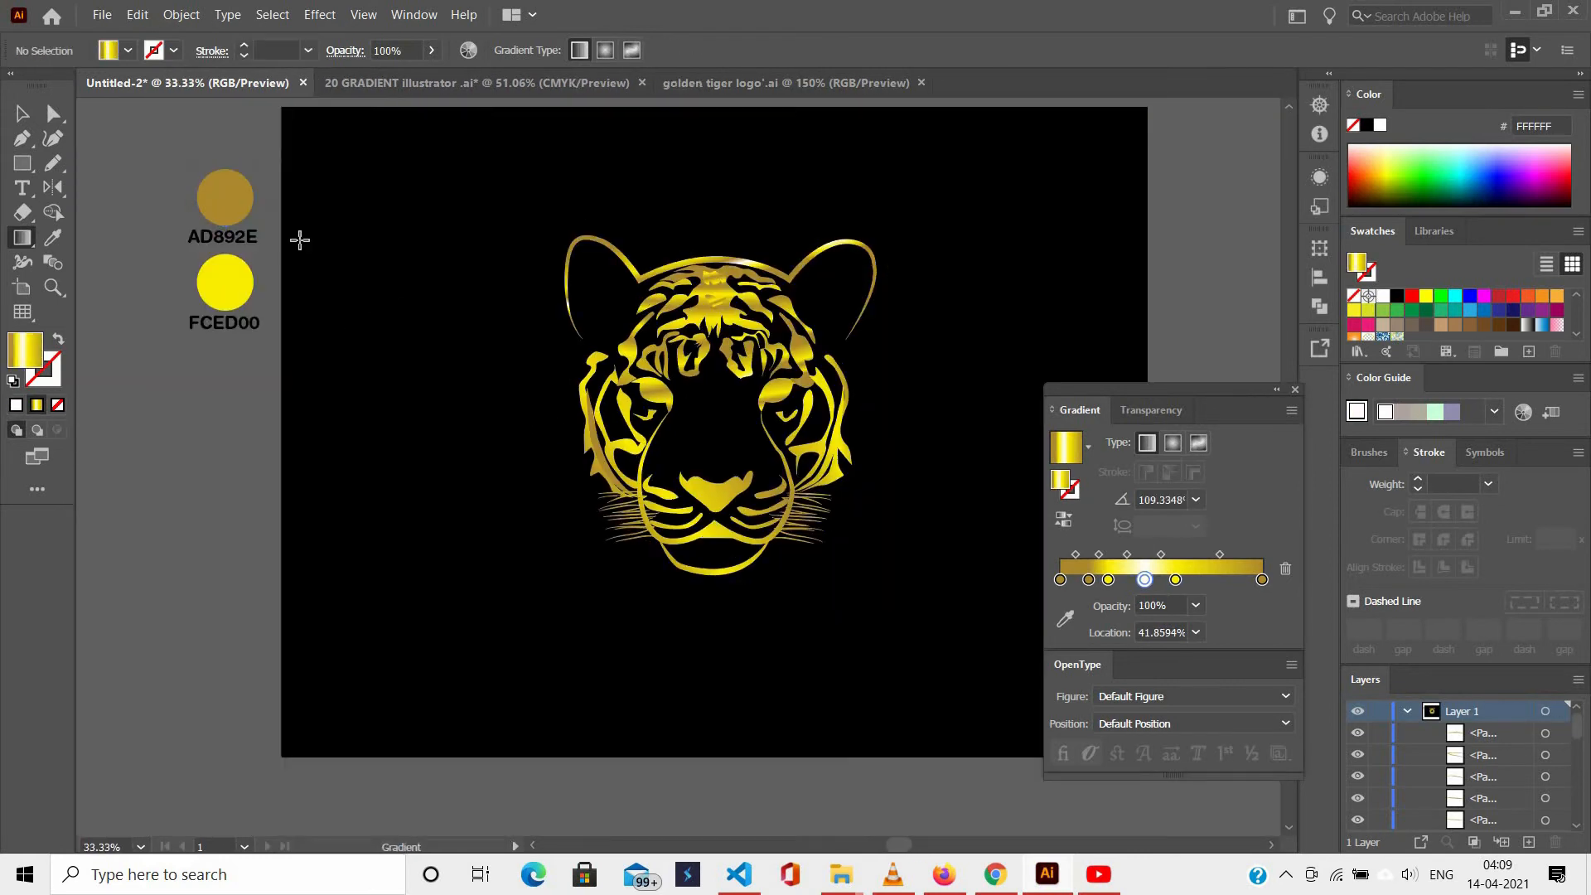
pyautogui.click(229, 183)
pyautogui.hotkey('ctrl', 'z')
# Recolour the gradient's stop at about 42% from the AD892E sample circle and place a white stop at about 72%.
pyautogui.click(1065, 619)
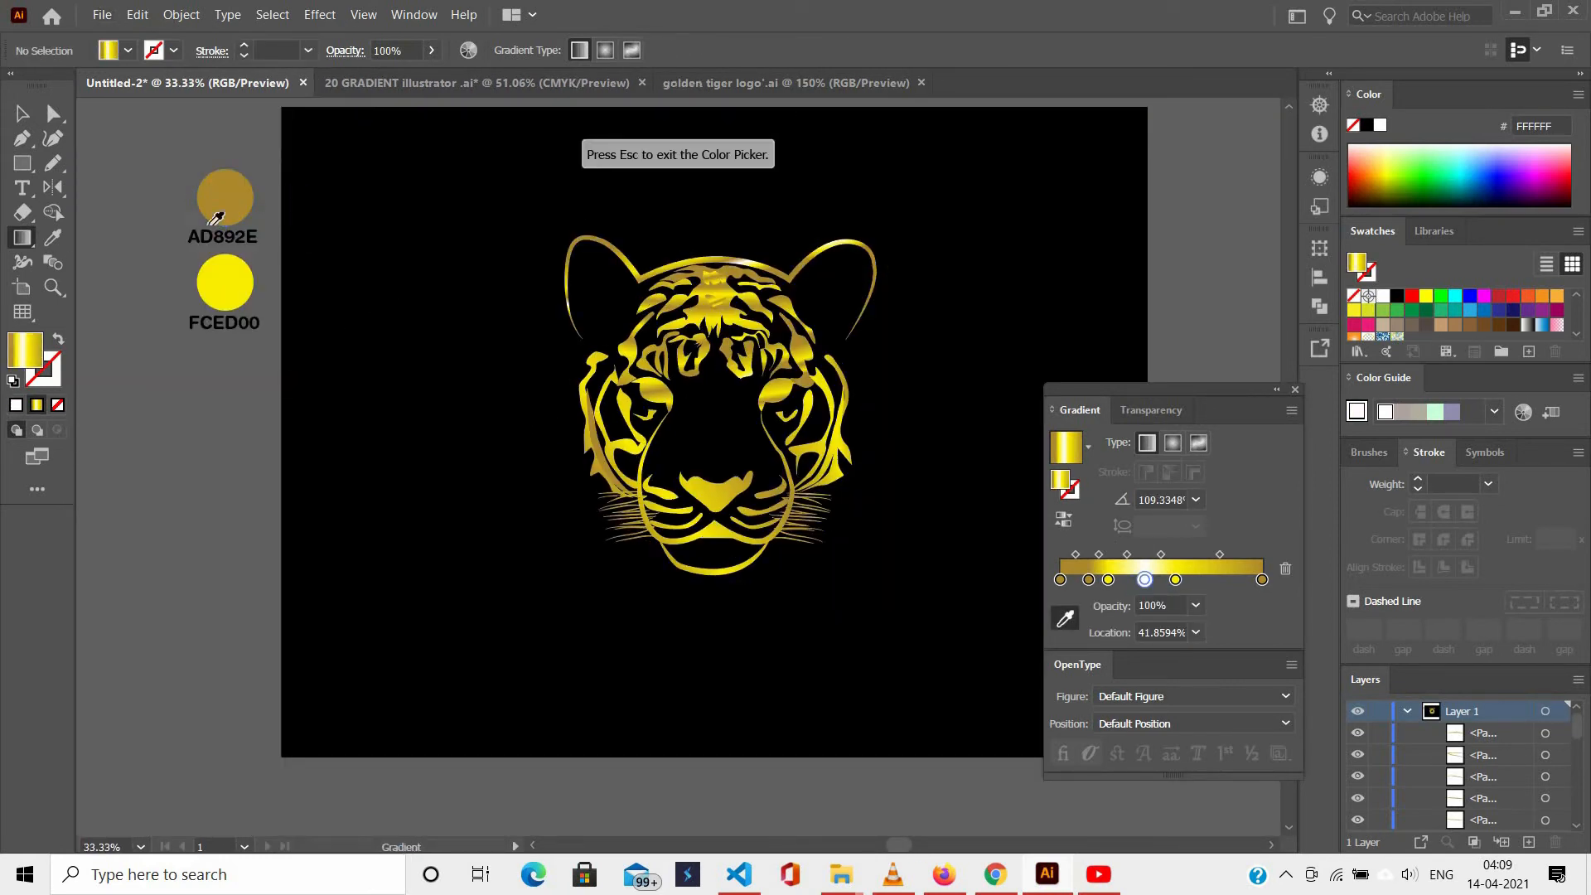
pyautogui.click(233, 208)
pyautogui.moveTo(1169, 579); pyautogui.dragTo(1129, 587)
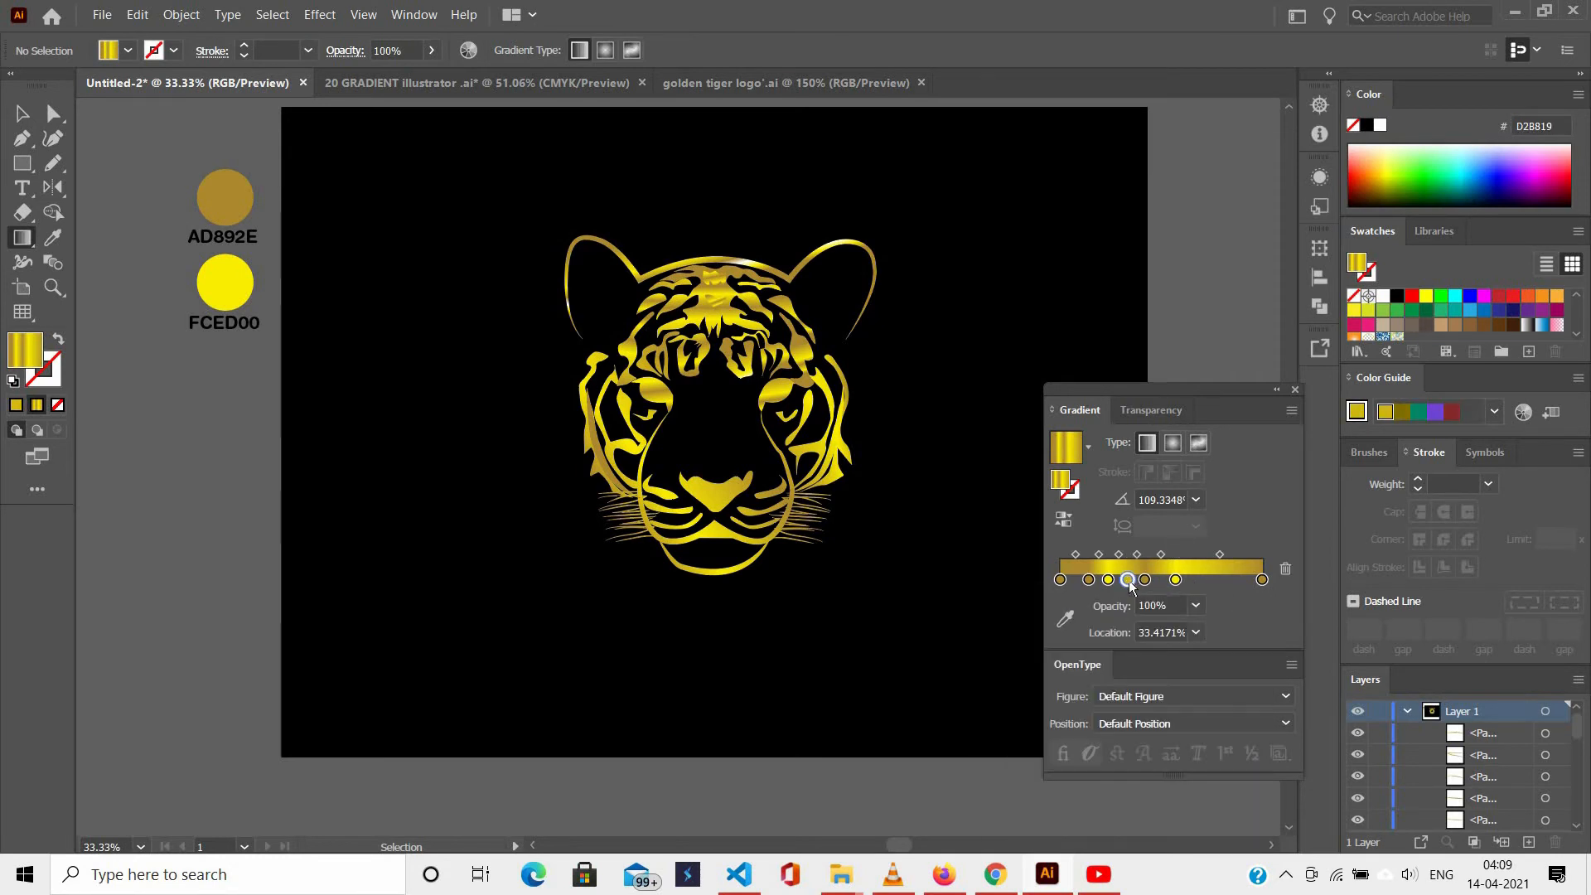
pyautogui.doubleClick(1206, 580)
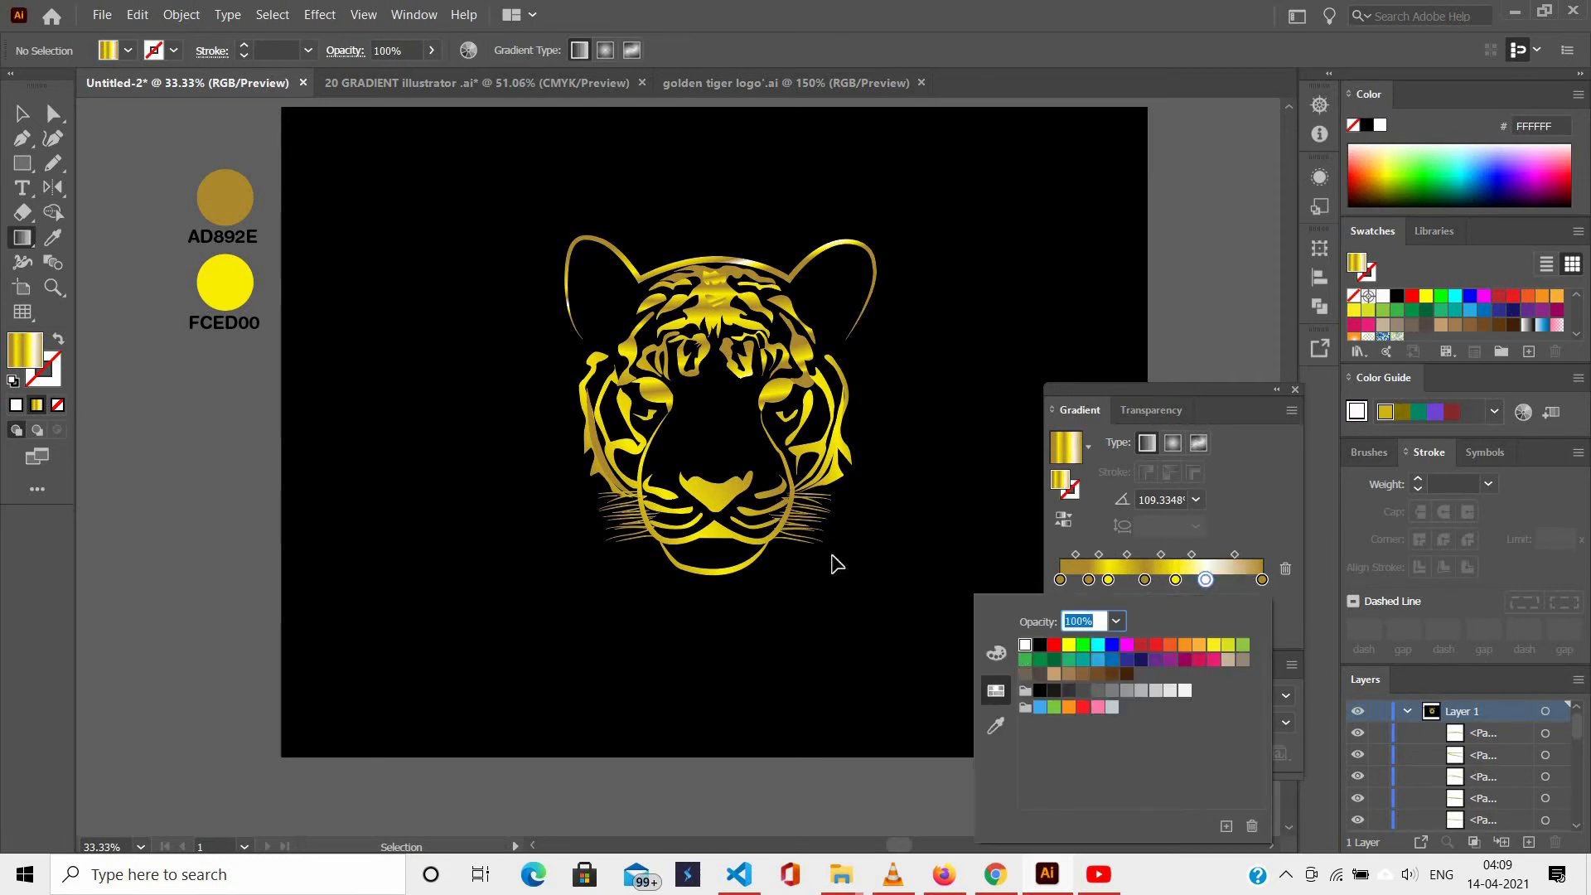
pyautogui.click(838, 564)
# Fill the AD892E sample circle with the edited gradient and try sampling it onto the patch above the right eye.
pyautogui.scroll(3, 605, 396)
pyautogui.scroll(-2, 881, 376)
pyautogui.scroll(3, 241, 231)
pyautogui.click(184, 252)
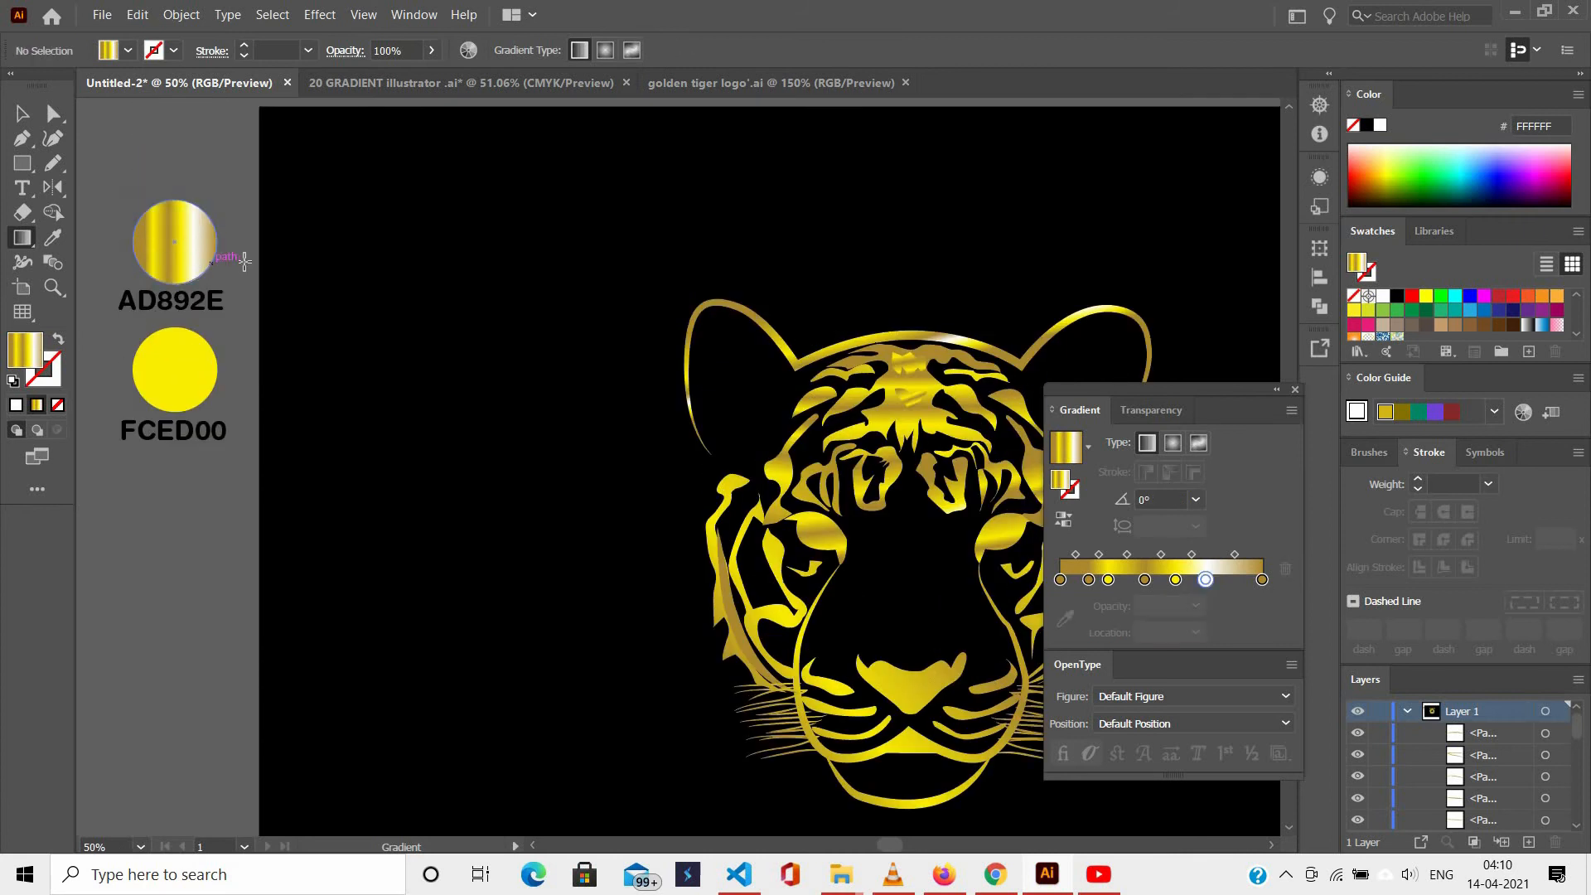
pyautogui.press('i')
pyautogui.hscroll(3, 821, 554)
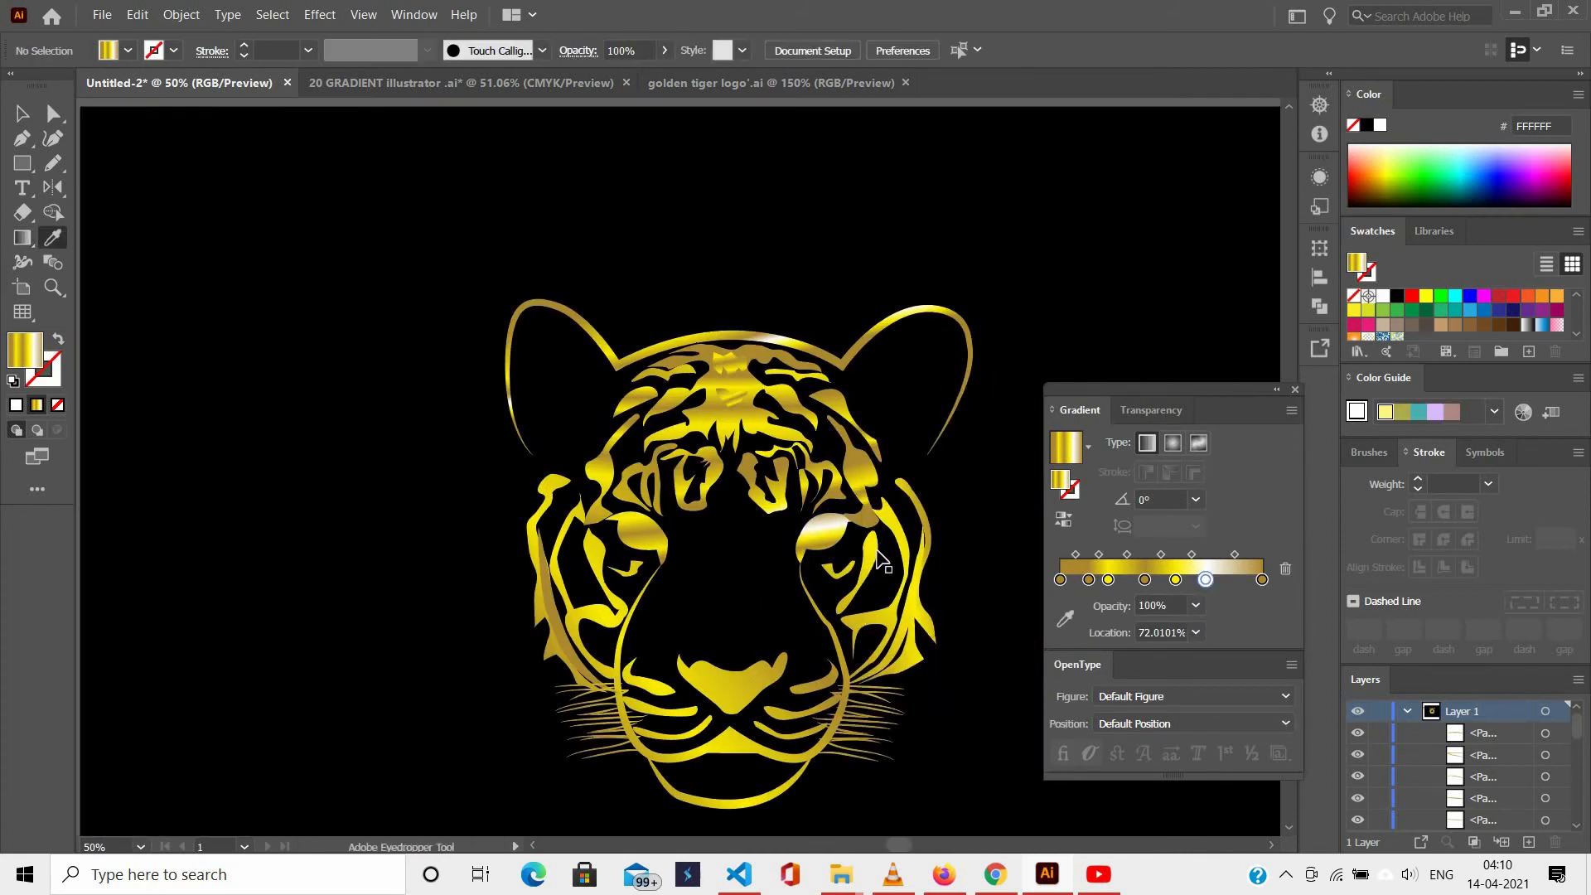
pyautogui.scroll(-1, 882, 562)
pyautogui.scroll(2, 782, 614)
# Apply the gradient with the white stop to the nose's central shape, running it vertically at 90°.
pyautogui.press('g')
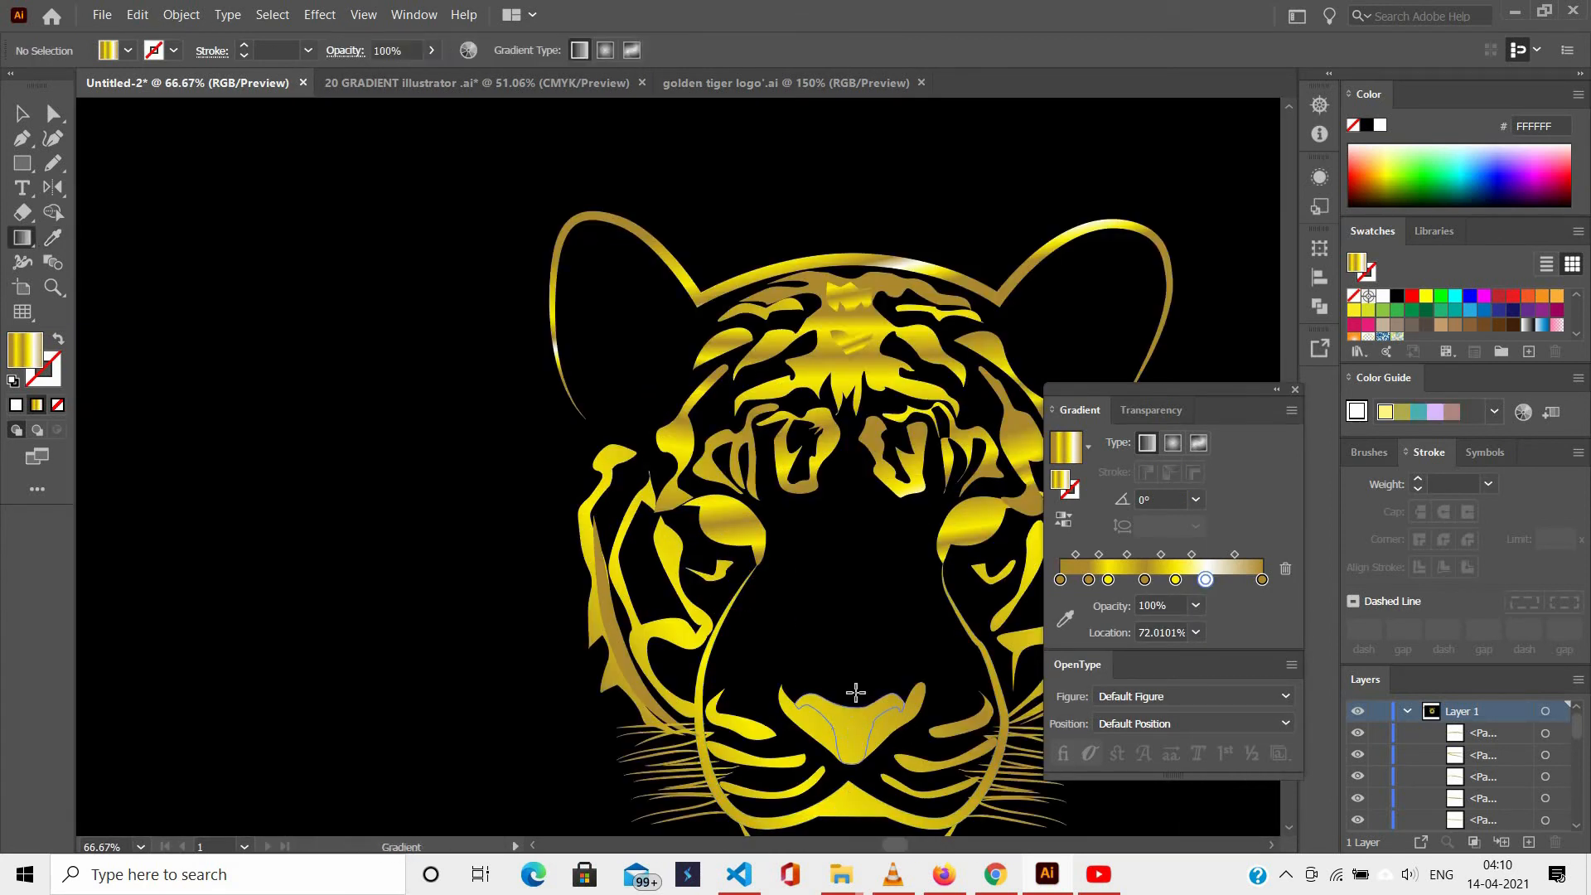
pyautogui.moveTo(850, 757)
pyautogui.mouseDown()
pyautogui.moveTo(846, 684)
pyautogui.moveTo(854, 777)
pyautogui.moveTo(847, 750)
pyautogui.mouseUp()
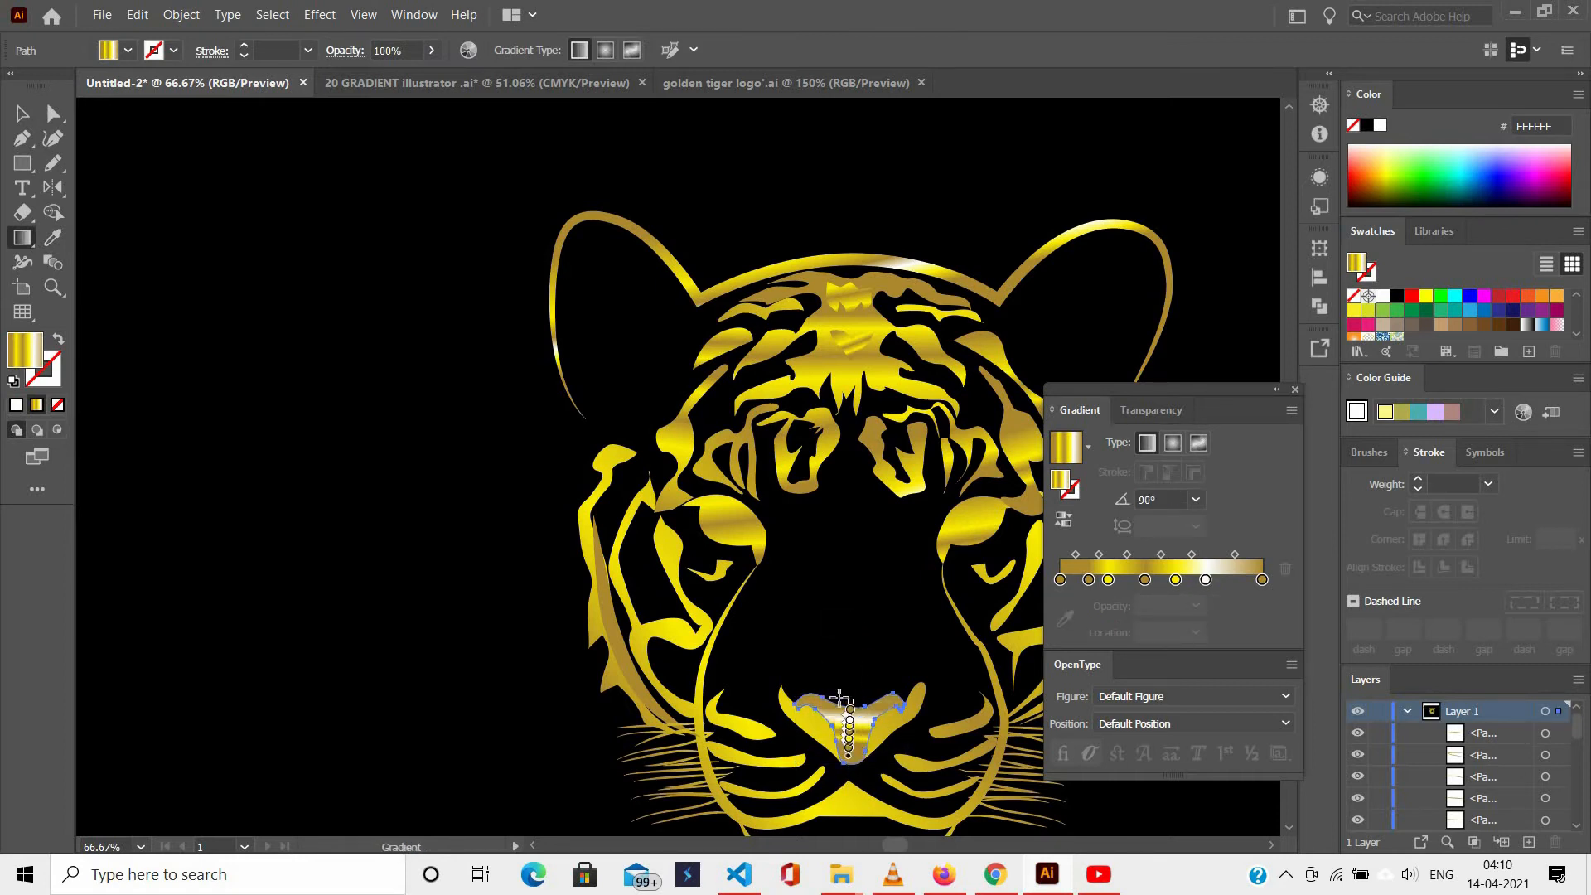
pyautogui.keyDown('ctrl'); pyautogui.click(850, 649); pyautogui.keyUp('ctrl')
pyautogui.scroll(-2, 853, 650)
# Redirect the gradients on the two upper stripes of the muzzle's right side upward.
pyautogui.keyDown('ctrl'); pyautogui.click(953, 609); pyautogui.keyUp('ctrl')
pyautogui.keyDown('ctrl'); pyautogui.keyDown('shift'); pyautogui.click(916, 650); pyautogui.keyUp('shift'); pyautogui.keyUp('ctrl')
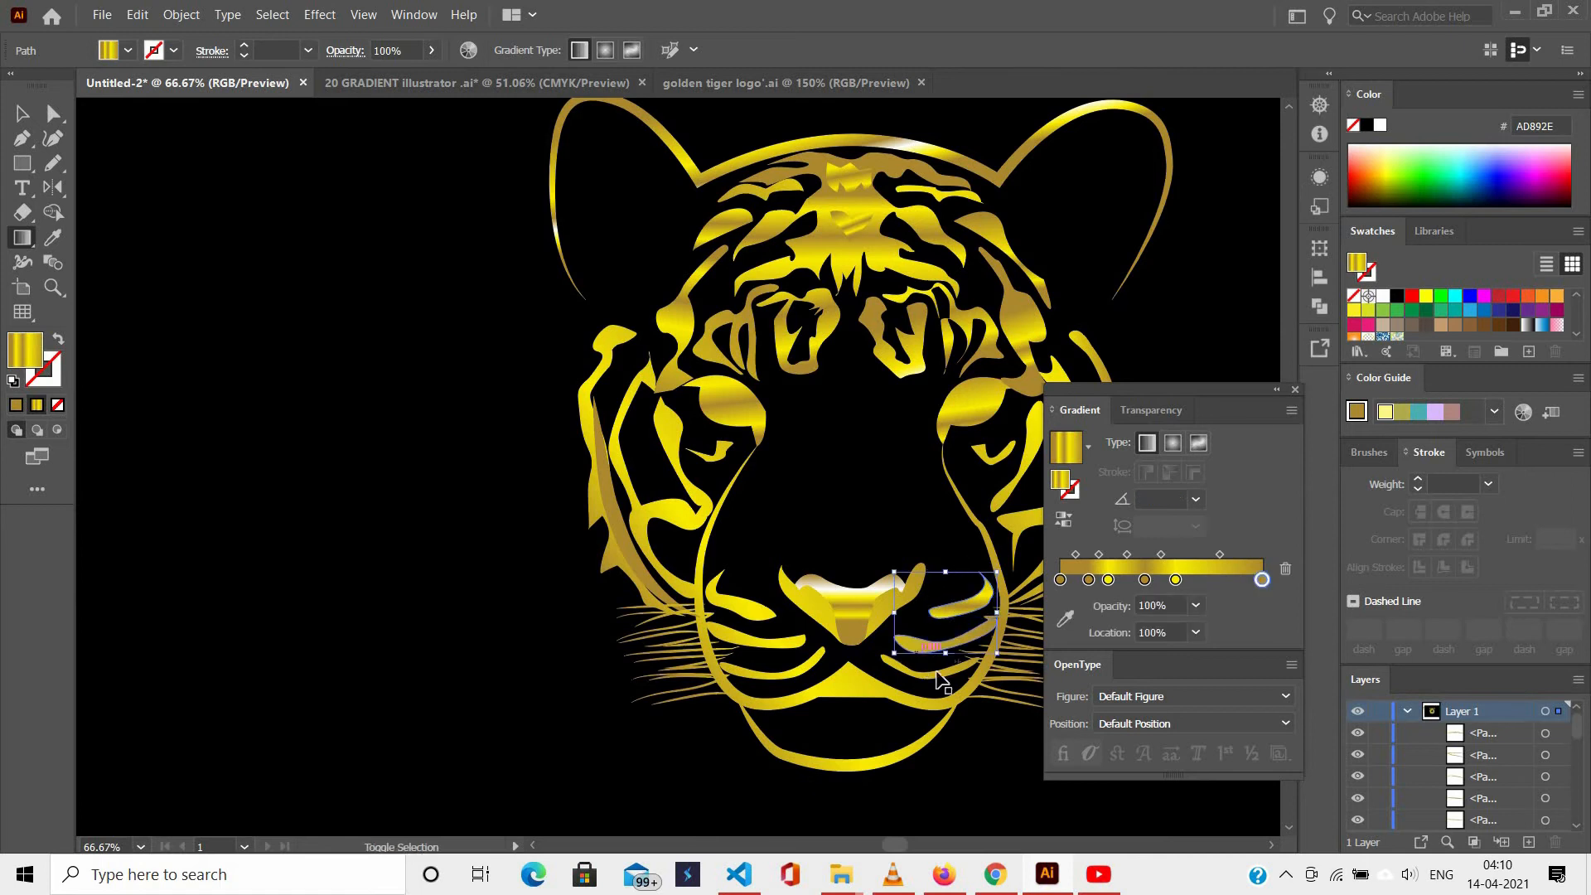
pyautogui.moveTo(937, 673); pyautogui.dragTo(929, 625)
# Redraw the central nose shape's vertical gradient and run the gradients on the oval patches beside it steeply upward.
pyautogui.keyDown('ctrl'); pyautogui.click(858, 640); pyautogui.keyUp('ctrl')
pyautogui.moveTo(853, 673); pyautogui.dragTo(854, 569)
pyautogui.keyDown('ctrl'); pyautogui.keyDown('shift'); pyautogui.click(901, 590); pyautogui.keyUp('shift'); pyautogui.keyUp('ctrl')
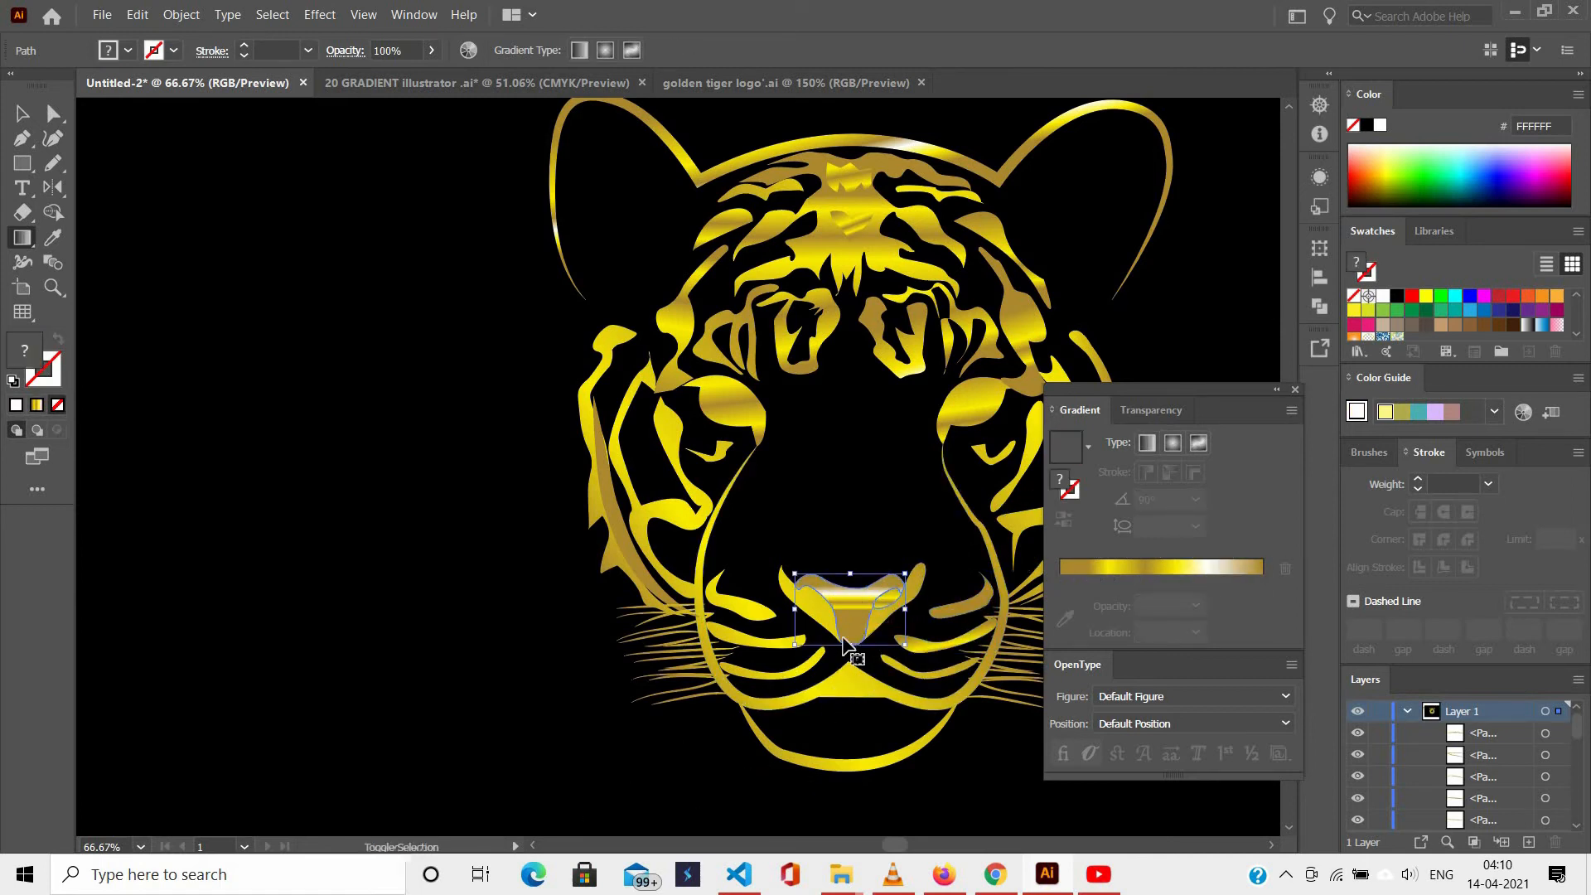
pyautogui.scroll(2, 809, 592)
pyautogui.keyDown('ctrl'); pyautogui.click(803, 583); pyautogui.keyUp('ctrl')
pyautogui.scroll(-2, 829, 551)
pyautogui.scroll(4, 884, 489)
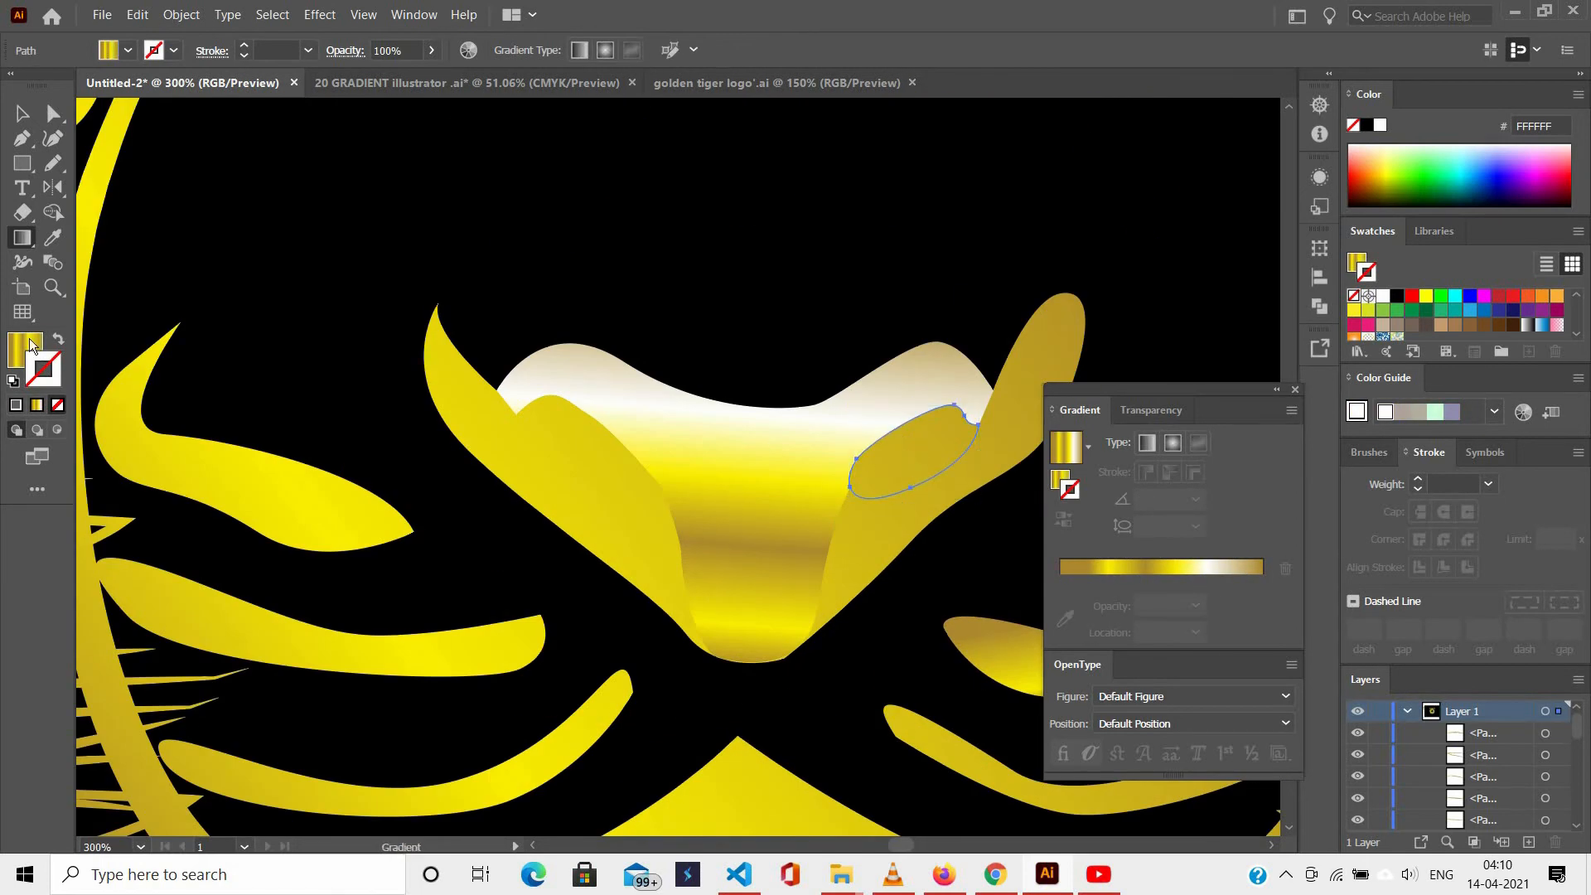
pyautogui.click(32, 345)
pyautogui.click(910, 456)
pyautogui.moveTo(927, 487); pyautogui.dragTo(902, 398)
pyautogui.keyDown('ctrl'); pyautogui.click(616, 474); pyautogui.keyUp('ctrl')
pyautogui.moveTo(577, 473); pyautogui.dragTo(585, 401)
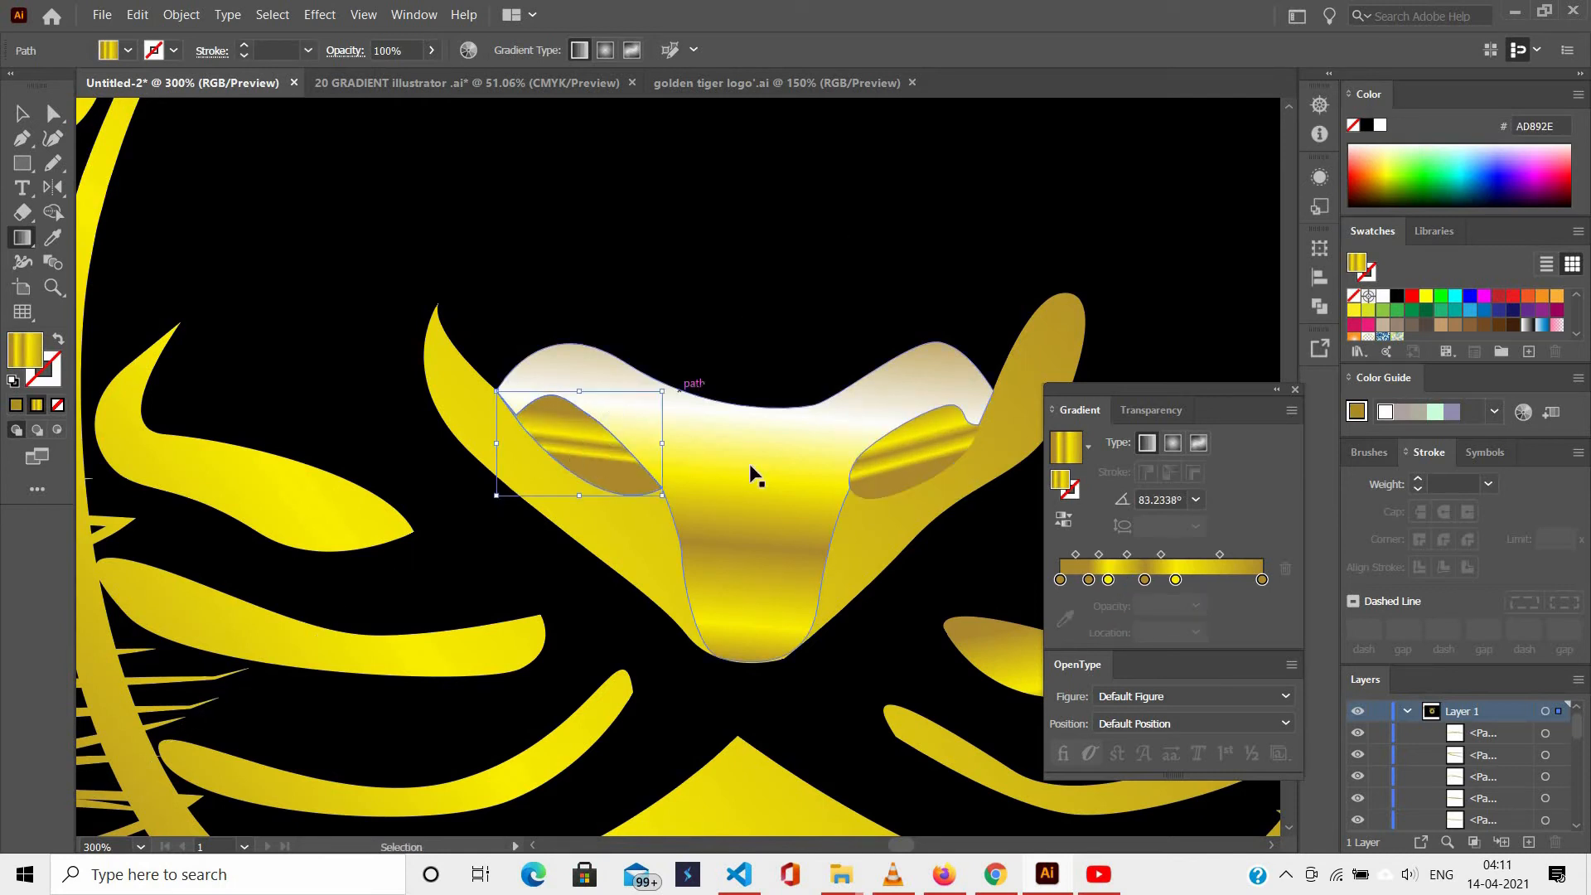
# Run the central nose shape's gradient from near its lower tip past its upper edge and move the white stop to about 32%.
pyautogui.keyDown('ctrl'); pyautogui.click(752, 474); pyautogui.keyUp('ctrl')
pyautogui.moveTo(774, 607); pyautogui.dragTo(783, 381)
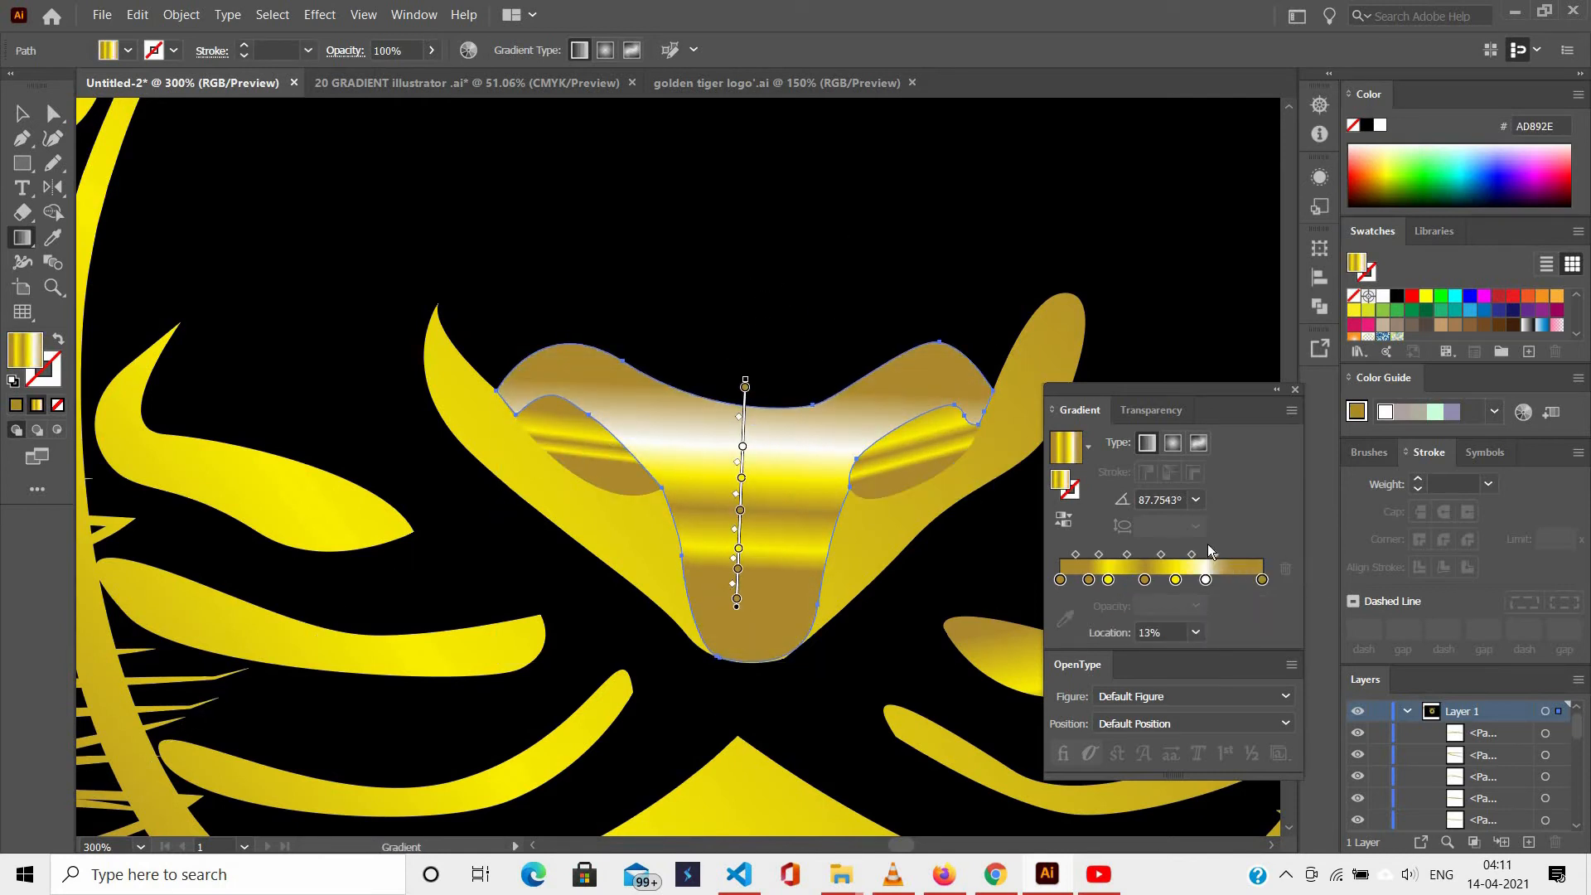
pyautogui.scroll(-2, 971, 450)
pyautogui.moveTo(1208, 544); pyautogui.dragTo(1125, 581)
pyautogui.keyDown('ctrl'); pyautogui.click(827, 440); pyautogui.keyUp('ctrl')
pyautogui.scroll(-1, 556, 574)
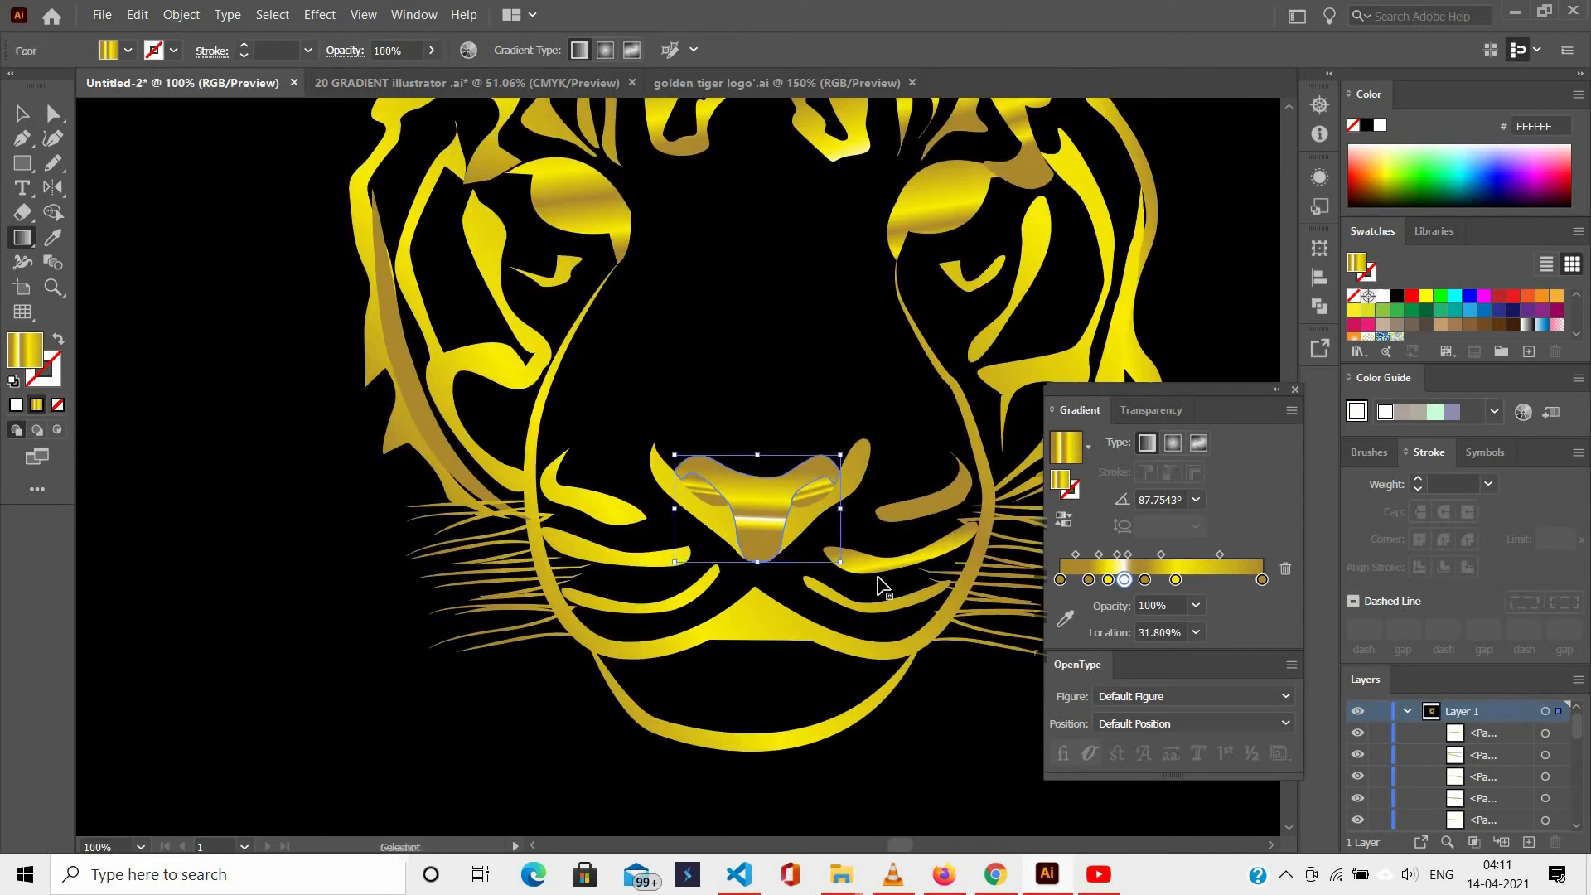
pyautogui.keyDown('ctrl'); pyautogui.click(878, 578); pyautogui.keyUp('ctrl')
# Run the gradient on the triangular patch below the mouth nearly vertically, from below its base to above its tip.
pyautogui.hscroll(3, 879, 579)
pyautogui.scroll(-2, 690, 507)
pyautogui.scroll(-2, 711, 417)
pyautogui.keyDown('ctrl'); pyautogui.click(703, 547); pyautogui.keyUp('ctrl')
pyautogui.moveTo(703, 582); pyautogui.dragTo(697, 451)
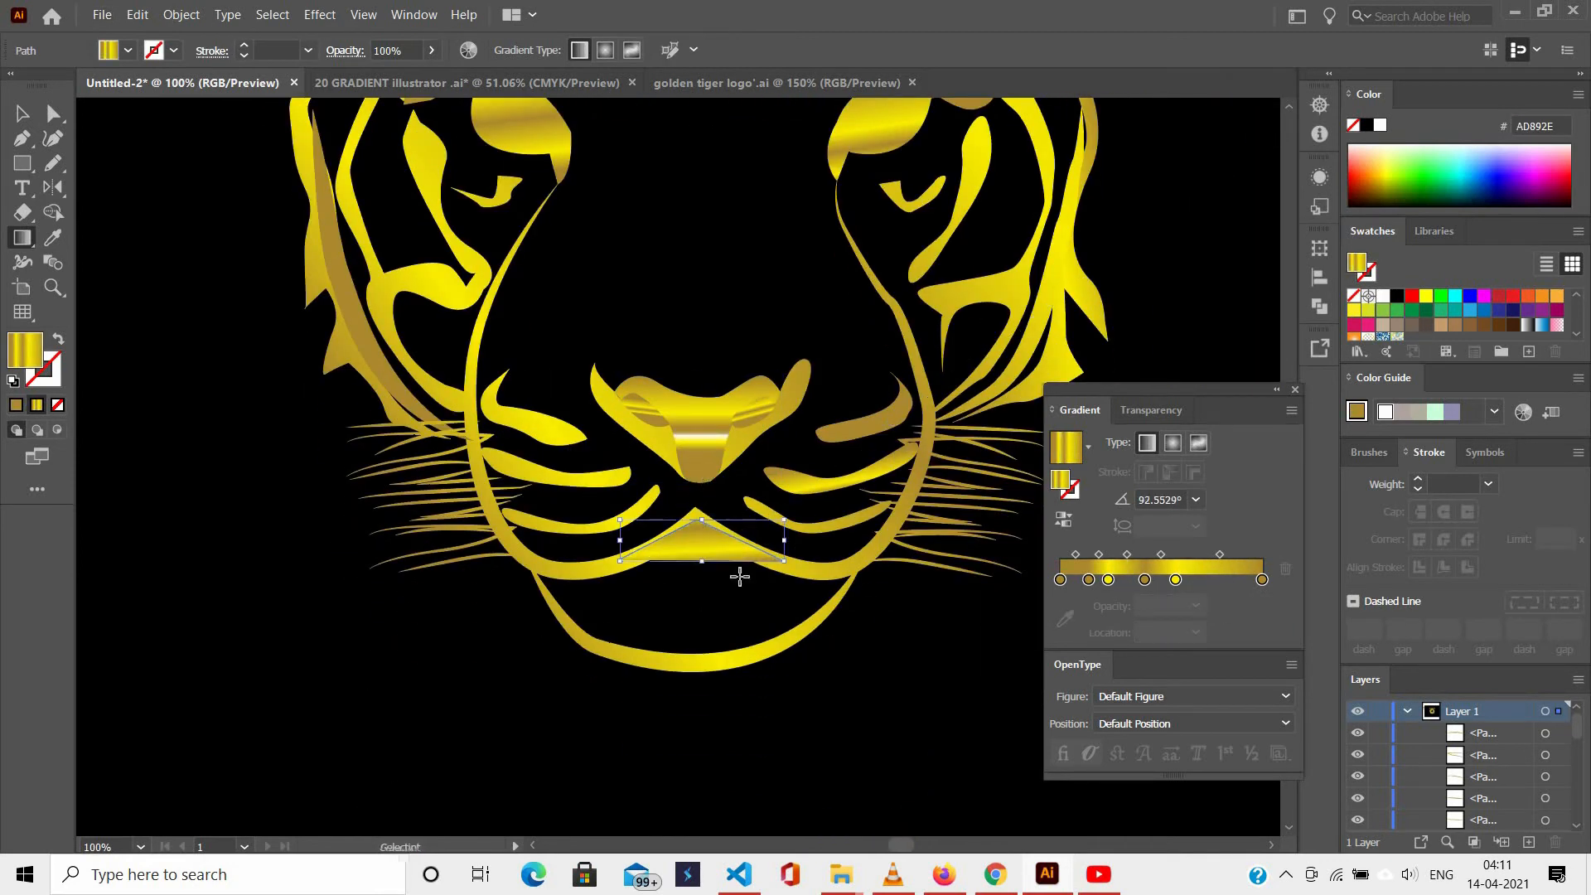
pyautogui.keyDown('ctrl'); pyautogui.click(739, 575); pyautogui.keyUp('ctrl')
# Run one long vertical gradient through the muzzle outline and the chin outline, from below the chin upward.
pyautogui.keyDown('ctrl'); pyautogui.click(715, 553); pyautogui.keyUp('ctrl')
pyautogui.keyDown('ctrl'); pyautogui.keyDown('shift'); pyautogui.click(642, 666); pyautogui.keyUp('shift'); pyautogui.keyUp('ctrl')
pyautogui.moveTo(721, 721); pyautogui.dragTo(703, 271)
pyautogui.scroll(-1, 675, 248)
pyautogui.scroll(1, 799, 404)
# Add the muzzle stripes to the selected outlines and redirect their gradients together, upward through the muzzle.
pyautogui.keyDown('ctrl'); pyautogui.keyDown('shift'); pyautogui.click(737, 330); pyautogui.keyUp('shift'); pyautogui.keyUp('ctrl')
pyautogui.keyDown('ctrl'); pyautogui.keyDown('shift'); pyautogui.click(718, 383); pyautogui.keyUp('shift'); pyautogui.keyUp('ctrl')
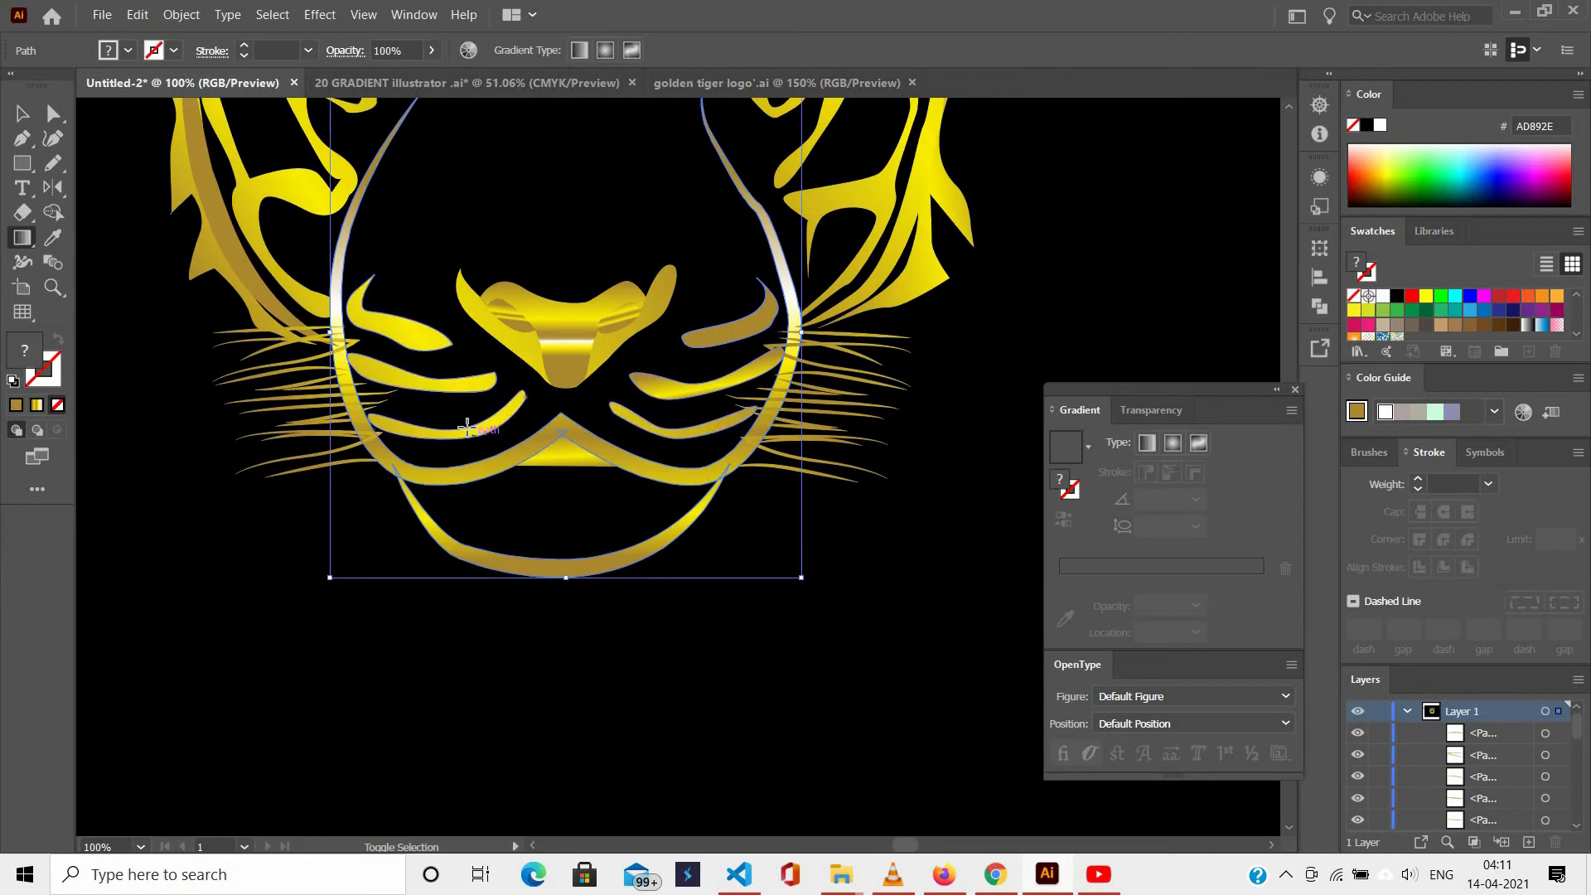
pyautogui.moveTo(471, 452); pyautogui.dragTo(448, 277)
pyautogui.scroll(-1, 459, 443)
pyautogui.keyDown('ctrl'); pyautogui.click(412, 550); pyautogui.keyUp('ctrl')
# Run a diagonal gradient across the outer cheek stripes on both sides, from beyond the right cheek to the upper left.
pyautogui.scroll(5, 796, 485)
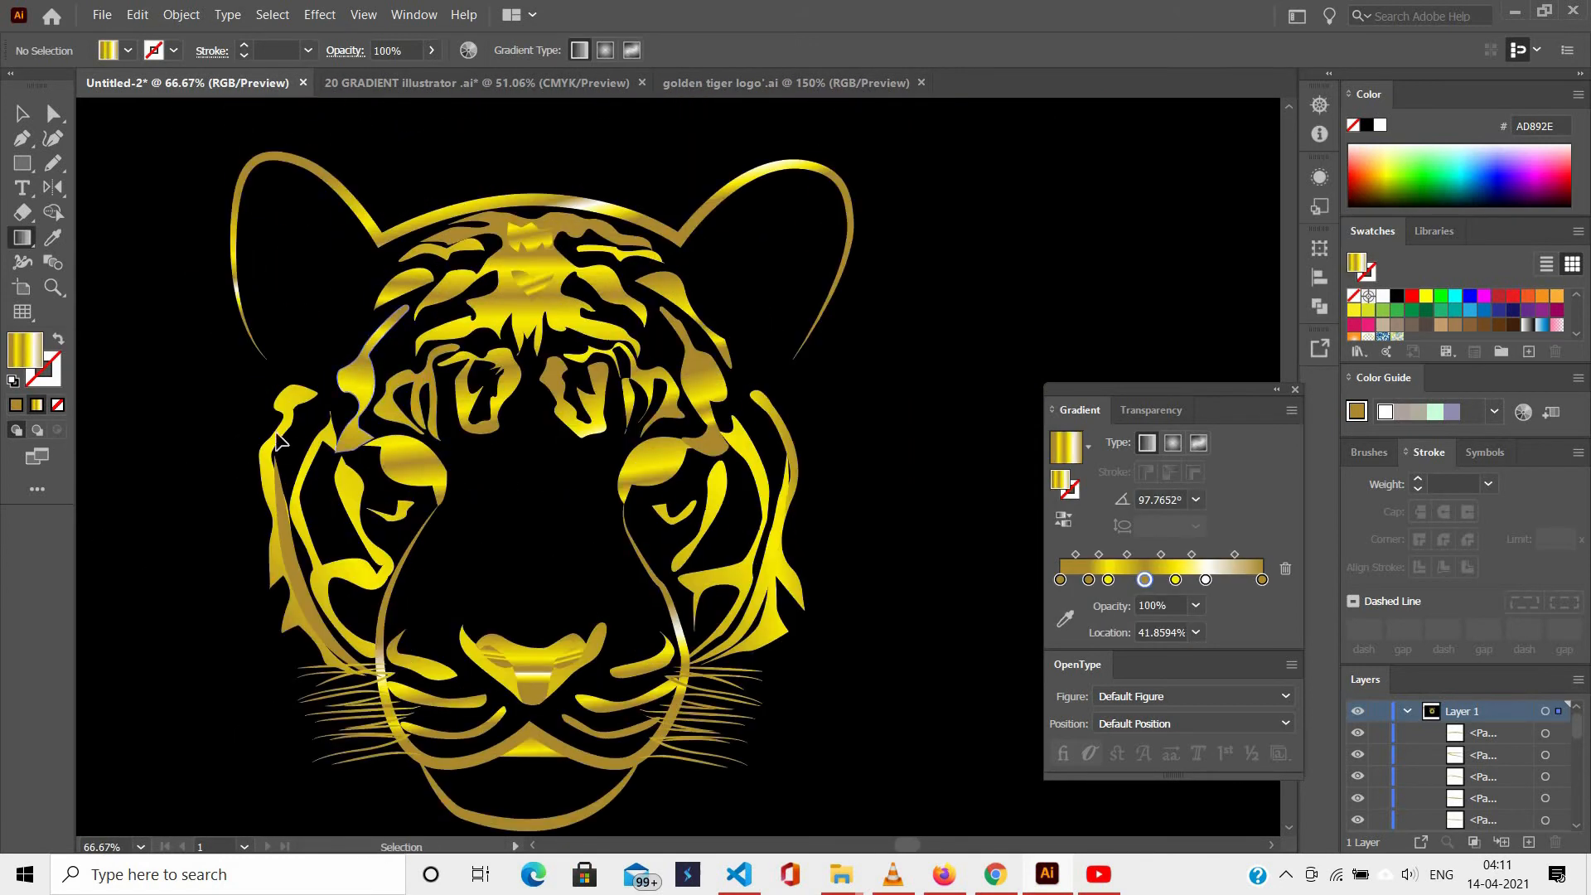
pyautogui.keyDown('ctrl'); pyautogui.click(279, 441); pyautogui.keyUp('ctrl')
pyautogui.keyDown('ctrl'); pyautogui.keyDown('shift'); pyautogui.click(779, 531); pyautogui.keyUp('shift'); pyautogui.keyUp('ctrl')
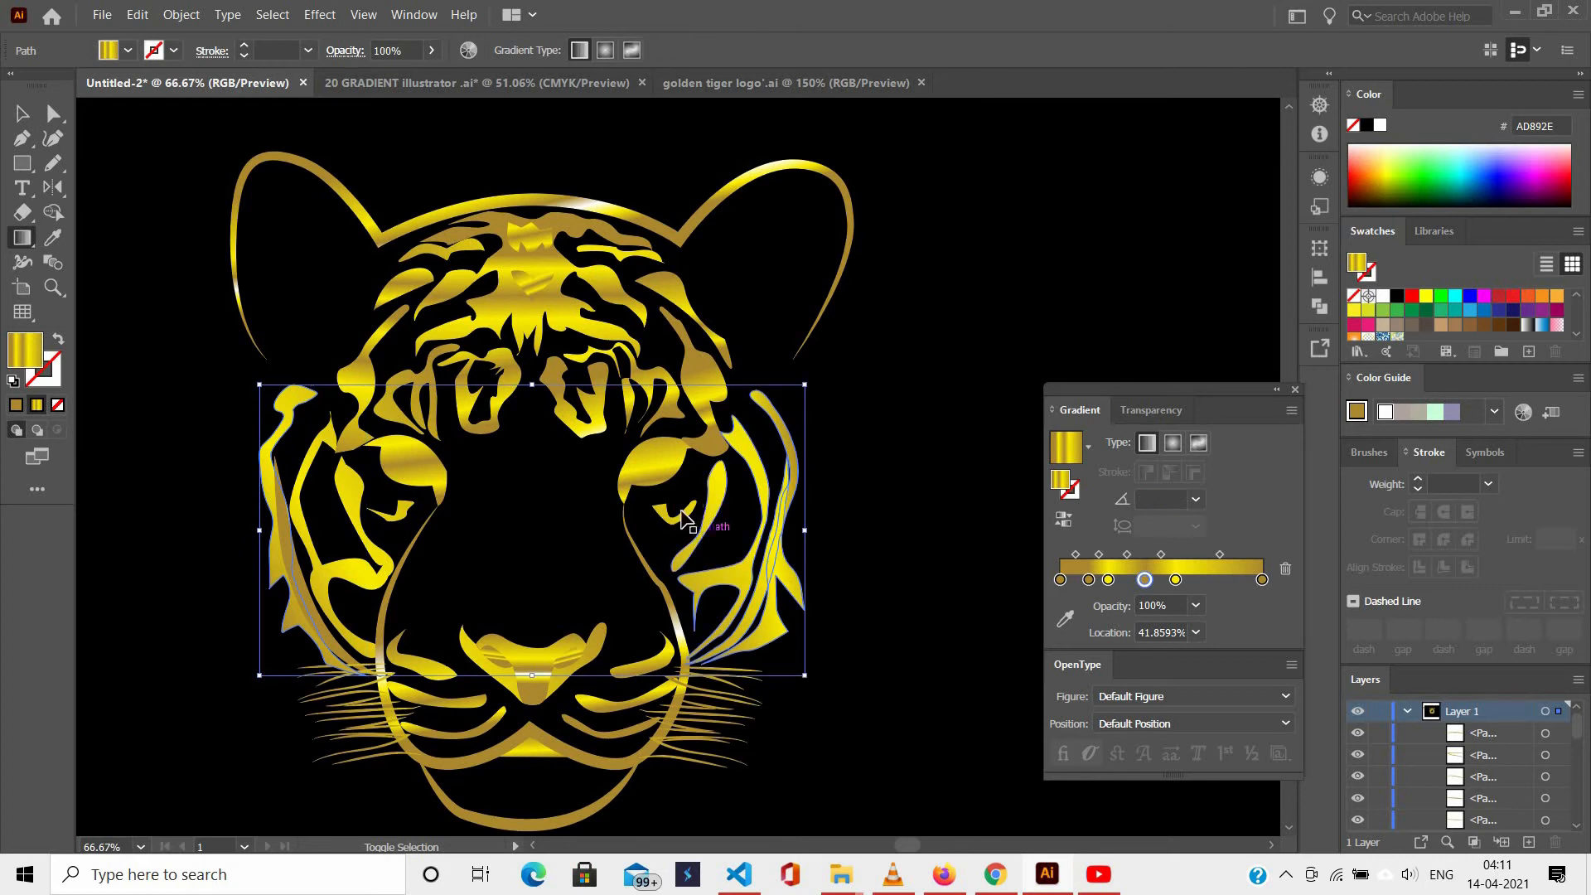
pyautogui.moveTo(926, 499); pyautogui.dragTo(66, 104)
pyautogui.scroll(-1, 829, 489)
pyautogui.keyDown('ctrl'); pyautogui.click(877, 458); pyautogui.keyUp('ctrl')
# Redirect the gradient on the branched inner marking of the right cheek along its height.
pyautogui.scroll(1, 829, 502)
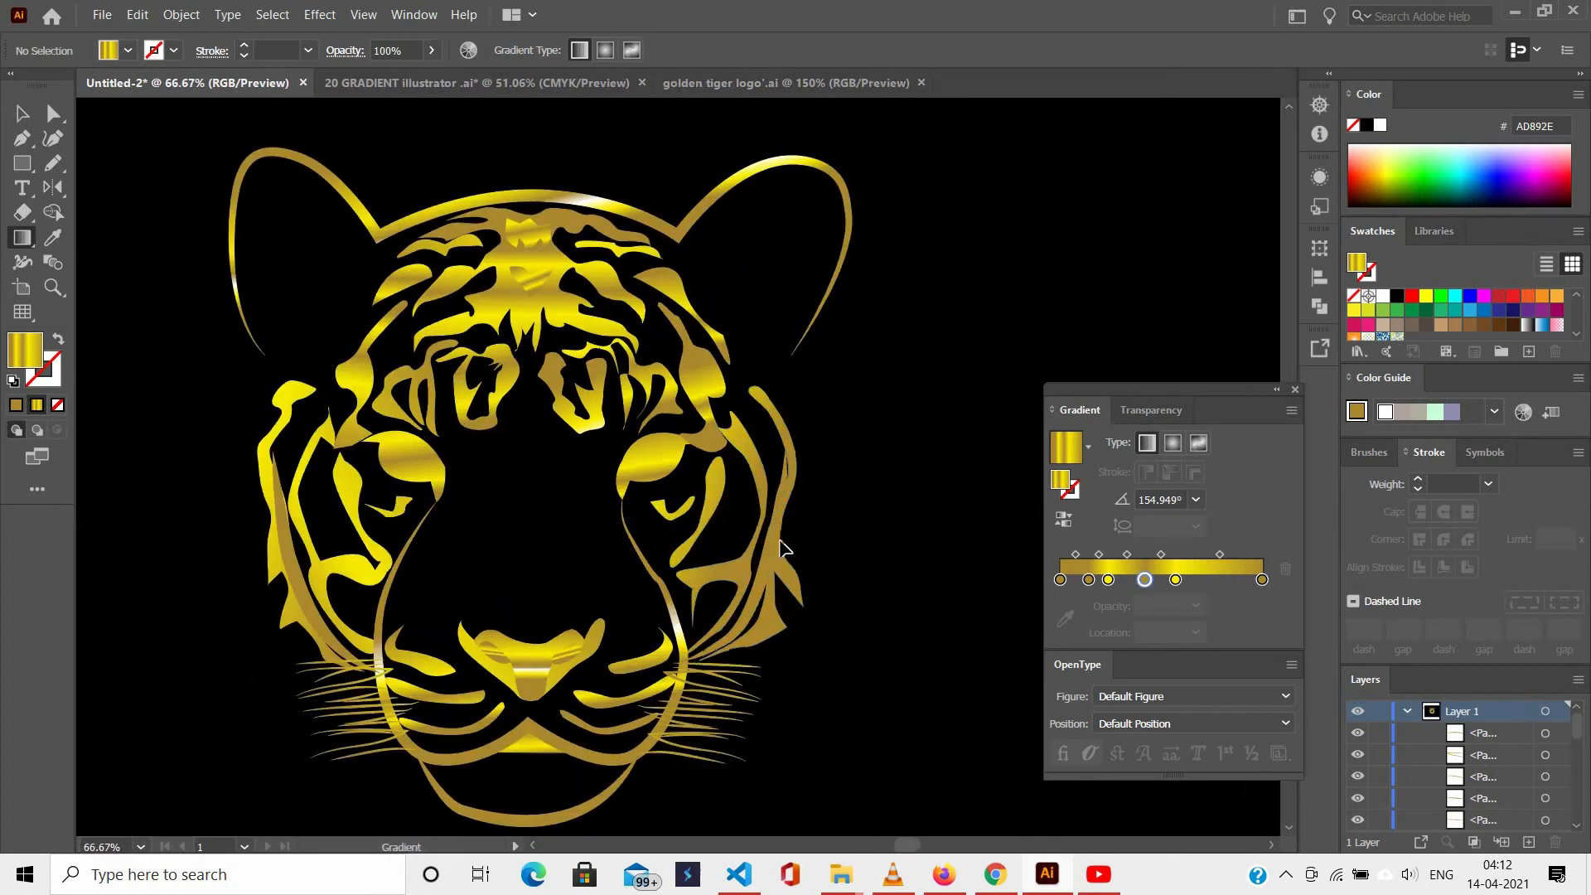
pyautogui.keyDown('ctrl'); pyautogui.click(778, 547); pyautogui.keyUp('ctrl')
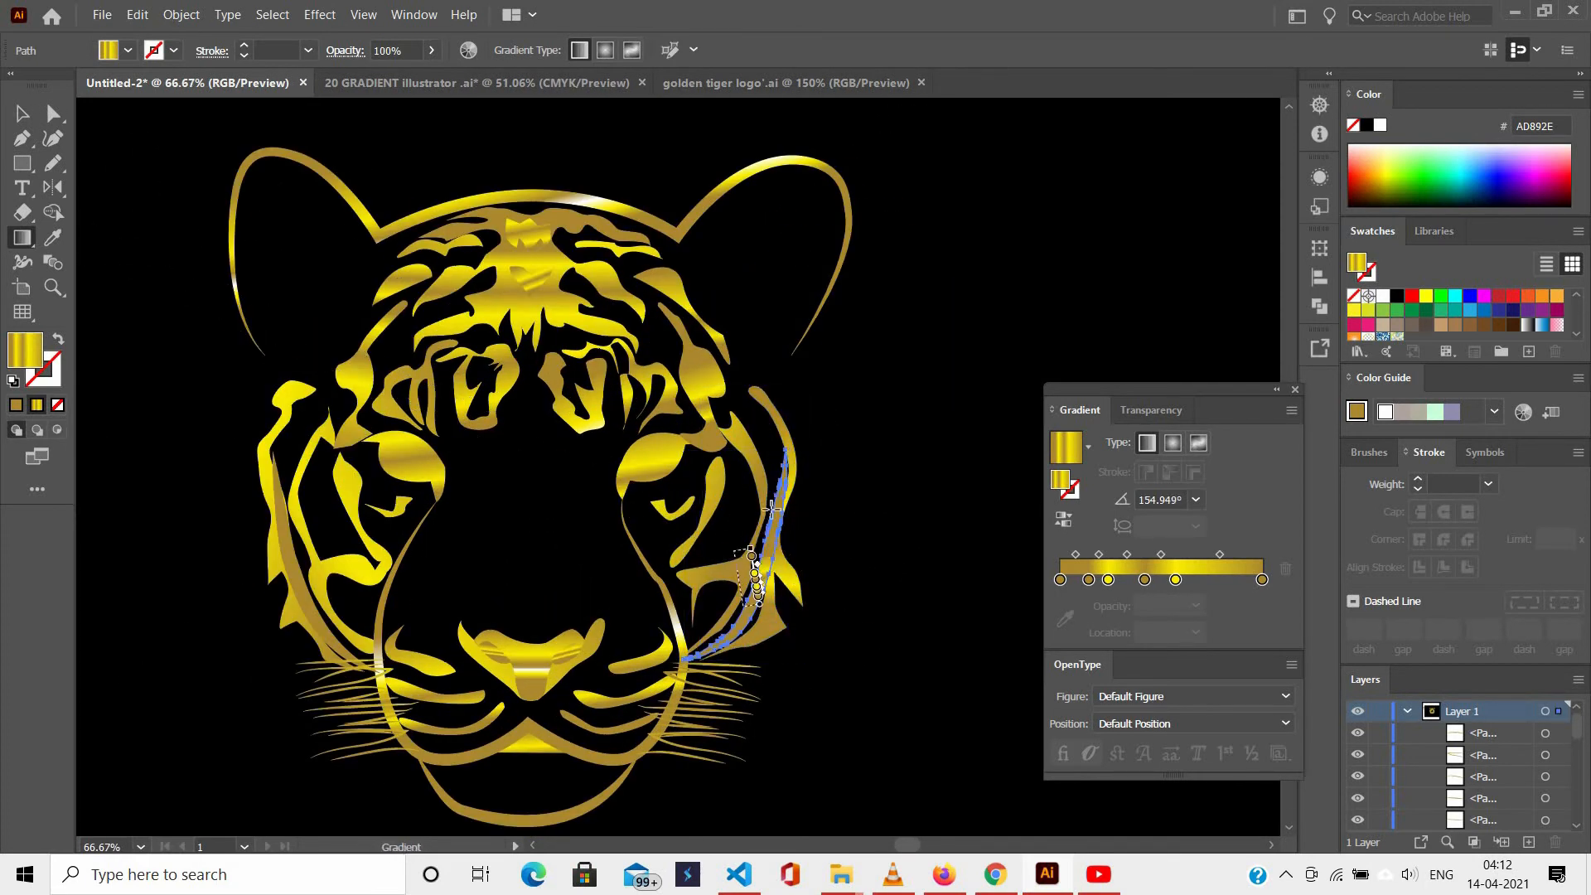
pyautogui.keyDown('ctrl'); pyautogui.click(720, 607); pyautogui.keyUp('ctrl')
pyautogui.moveTo(719, 610); pyautogui.dragTo(702, 512)
pyautogui.moveTo(735, 411); pyautogui.dragTo(710, 348)
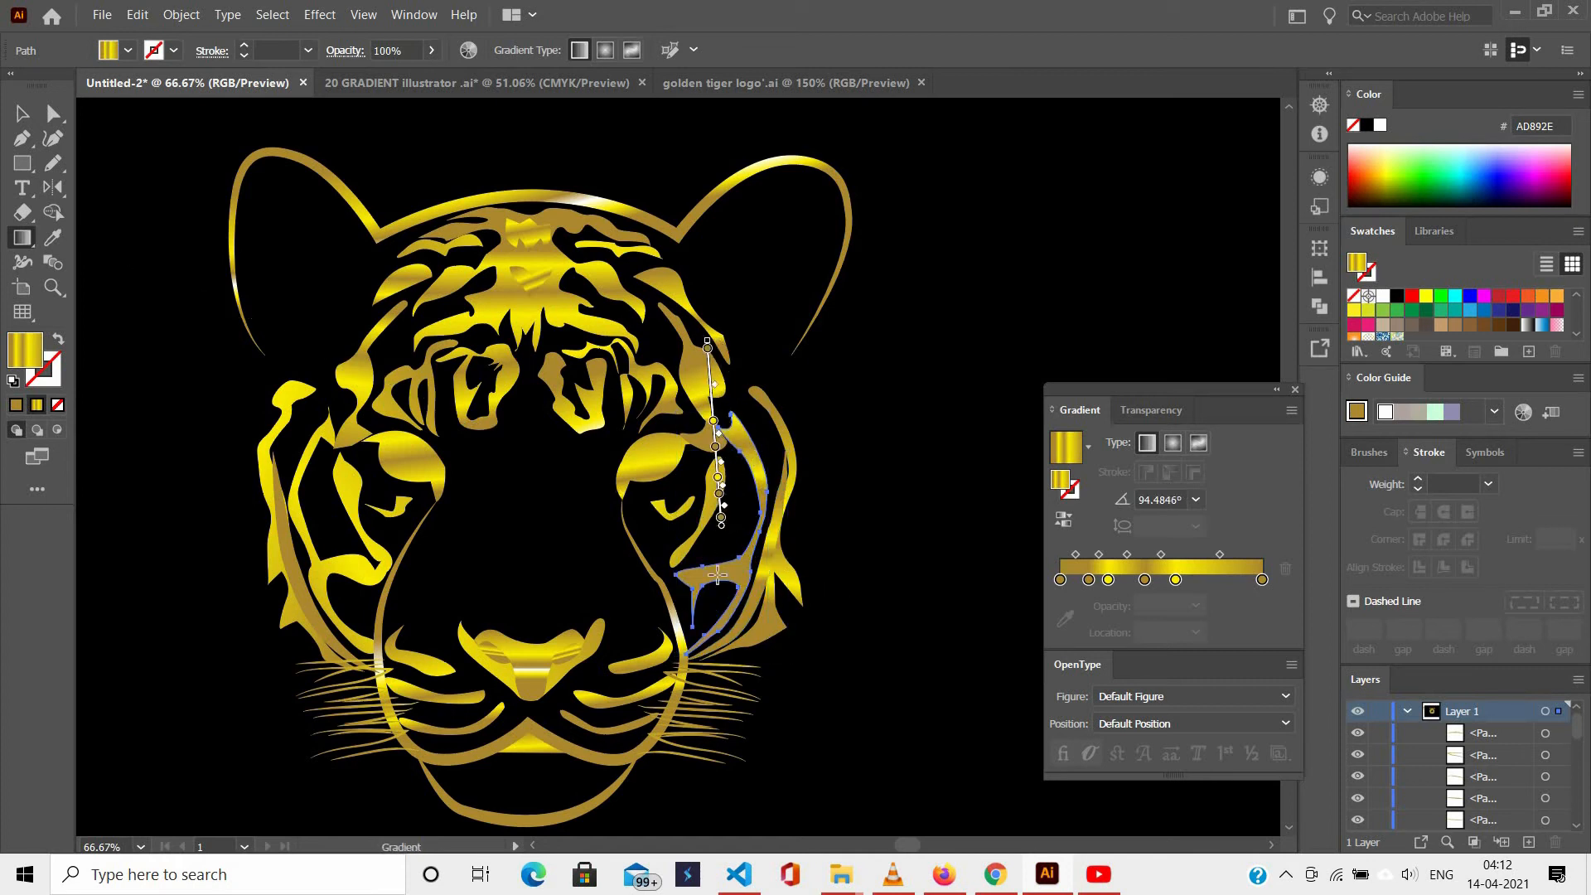
pyautogui.moveTo(752, 437); pyautogui.dragTo(693, 634)
pyautogui.keyDown('ctrl'); pyautogui.click(938, 394); pyautogui.keyUp('ctrl')
# Redirect the large central forehead patch's gradient nearly vertically upward.
pyautogui.hscroll(-1, 966, 536)
pyautogui.hscroll(-4, 655, 321)
pyautogui.keyDown('ctrl'); pyautogui.click(694, 223); pyautogui.keyUp('ctrl')
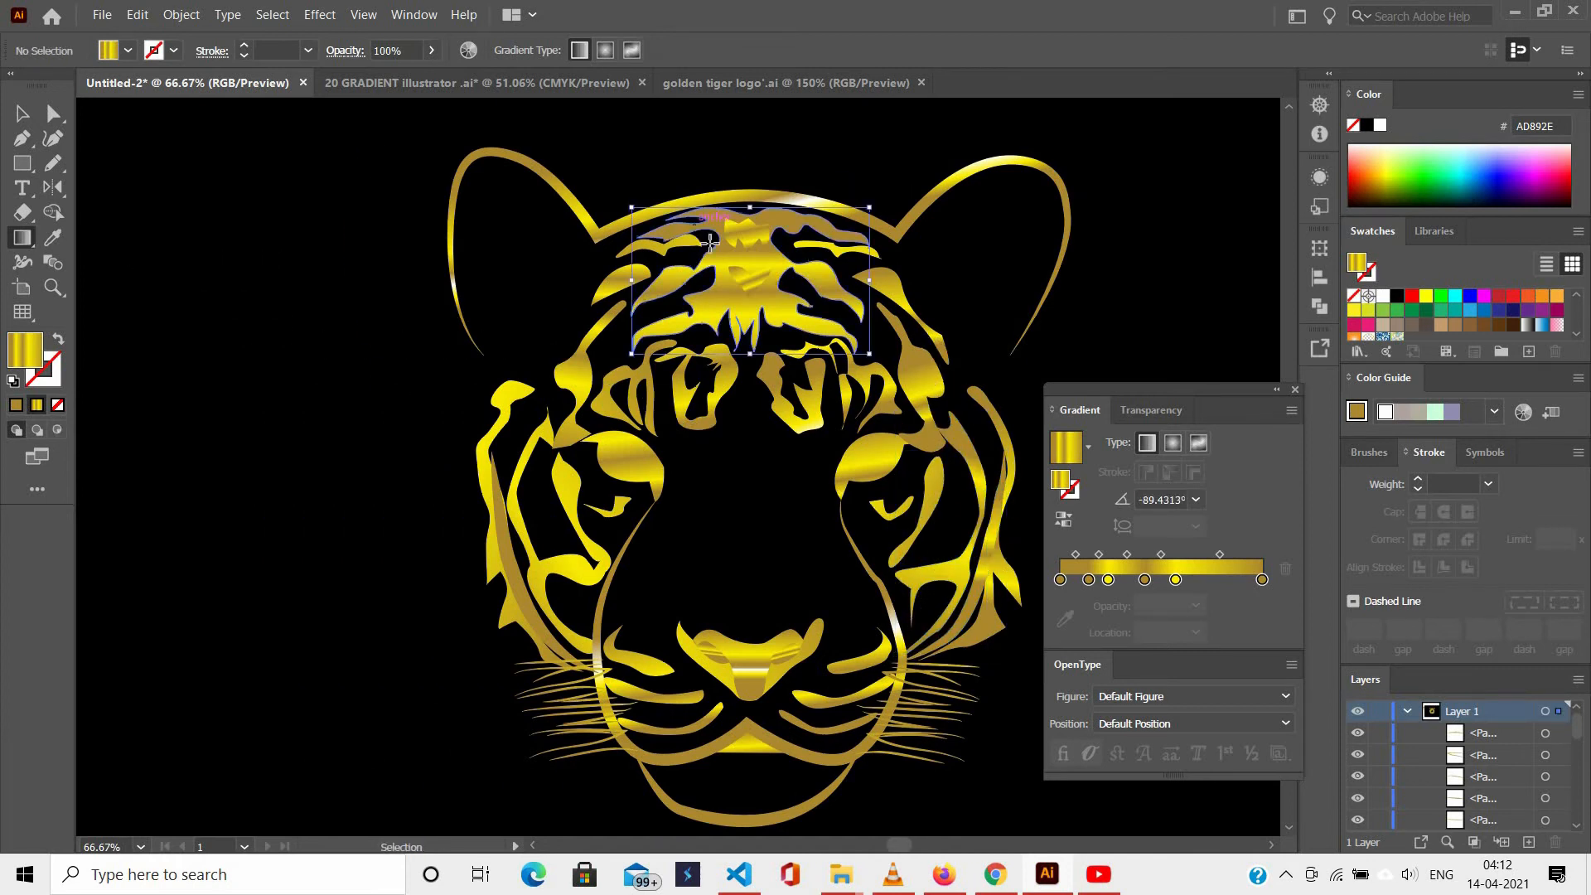
pyautogui.moveTo(749, 243)
pyautogui.mouseDown()
pyautogui.moveTo(745, 143)
pyautogui.moveTo(736, 419)
pyautogui.moveTo(743, 232)
pyautogui.mouseUp()
pyautogui.keyDown('ctrl'); pyautogui.click(935, 267); pyautogui.keyUp('ctrl')
# Redirect the gradient on the long right temple stripe diagonally upward.
pyautogui.scroll(1, 935, 298)
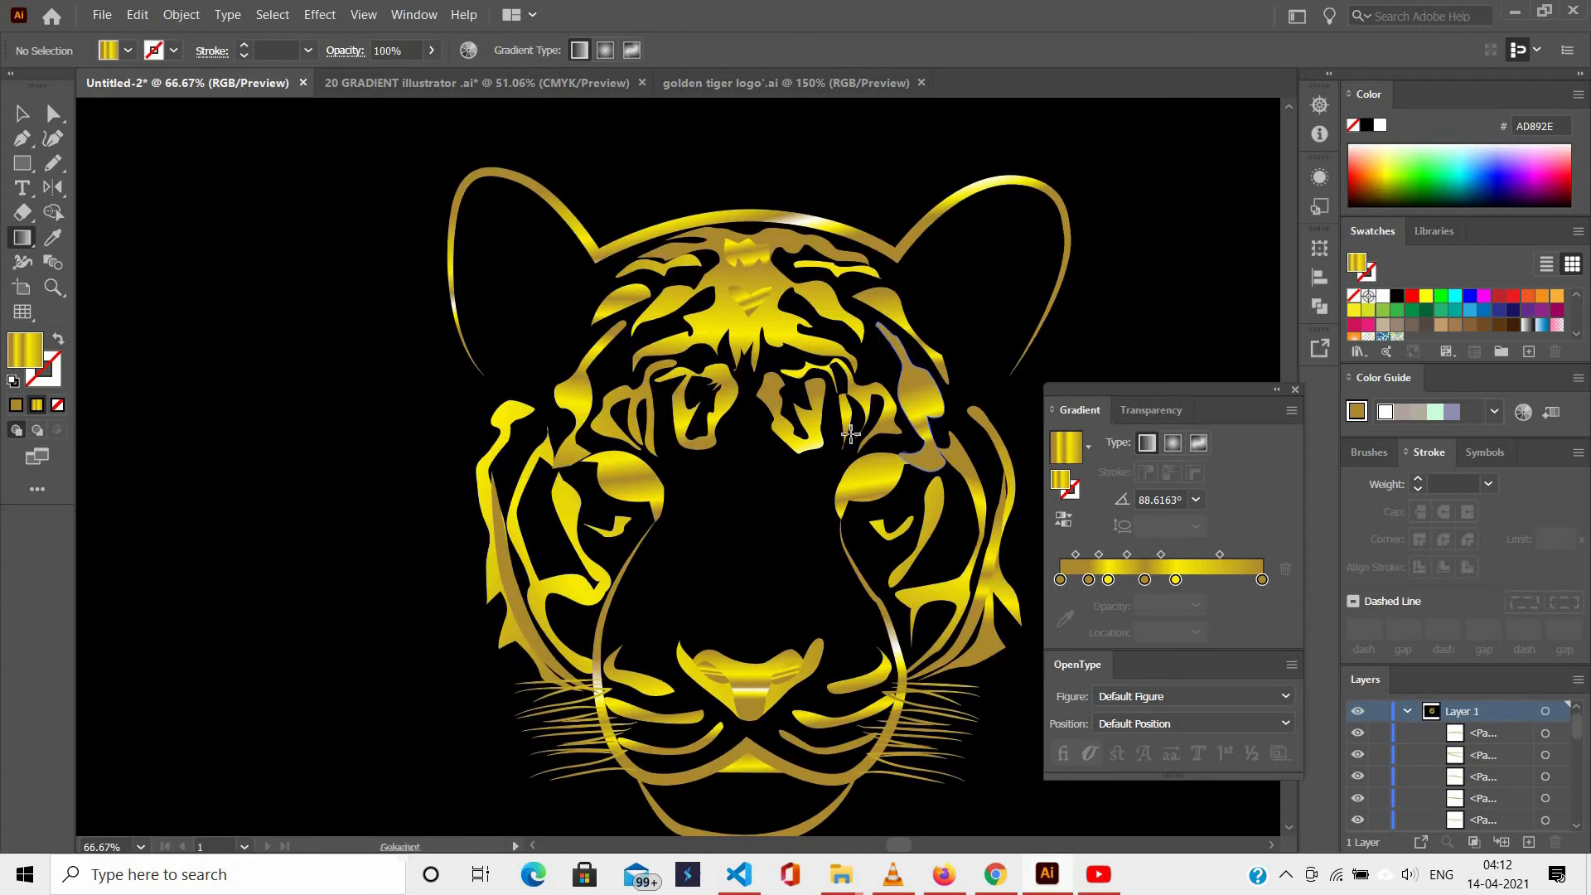
pyautogui.keyDown('ctrl'); pyautogui.click(915, 398); pyautogui.keyUp('ctrl')
pyautogui.moveTo(871, 439); pyautogui.dragTo(953, 300)
pyautogui.keyDown('ctrl'); pyautogui.click(898, 305); pyautogui.keyUp('ctrl')
# Run the gradient on the outer right cheek stripes diagonally from beyond the upper right toward the muzzle.
pyautogui.scroll(-2, 953, 331)
pyautogui.keyDown('ctrl'); pyautogui.click(968, 381); pyautogui.keyUp('ctrl')
pyautogui.keyDown('ctrl'); pyautogui.click(987, 347); pyautogui.keyUp('ctrl')
pyautogui.moveTo(1055, 284); pyautogui.dragTo(726, 502)
pyautogui.keyDown('ctrl'); pyautogui.click(973, 393); pyautogui.keyUp('ctrl')
# Run the muzzle outline's gradient nearly vertically from the chin up to between the inner-brow markings.
pyautogui.hscroll(-1, 729, 511)
pyautogui.scroll(-1, 729, 511)
pyautogui.keyDown('ctrl'); pyautogui.click(780, 618); pyautogui.keyUp('ctrl')
pyautogui.moveTo(797, 672); pyautogui.dragTo(774, 251)
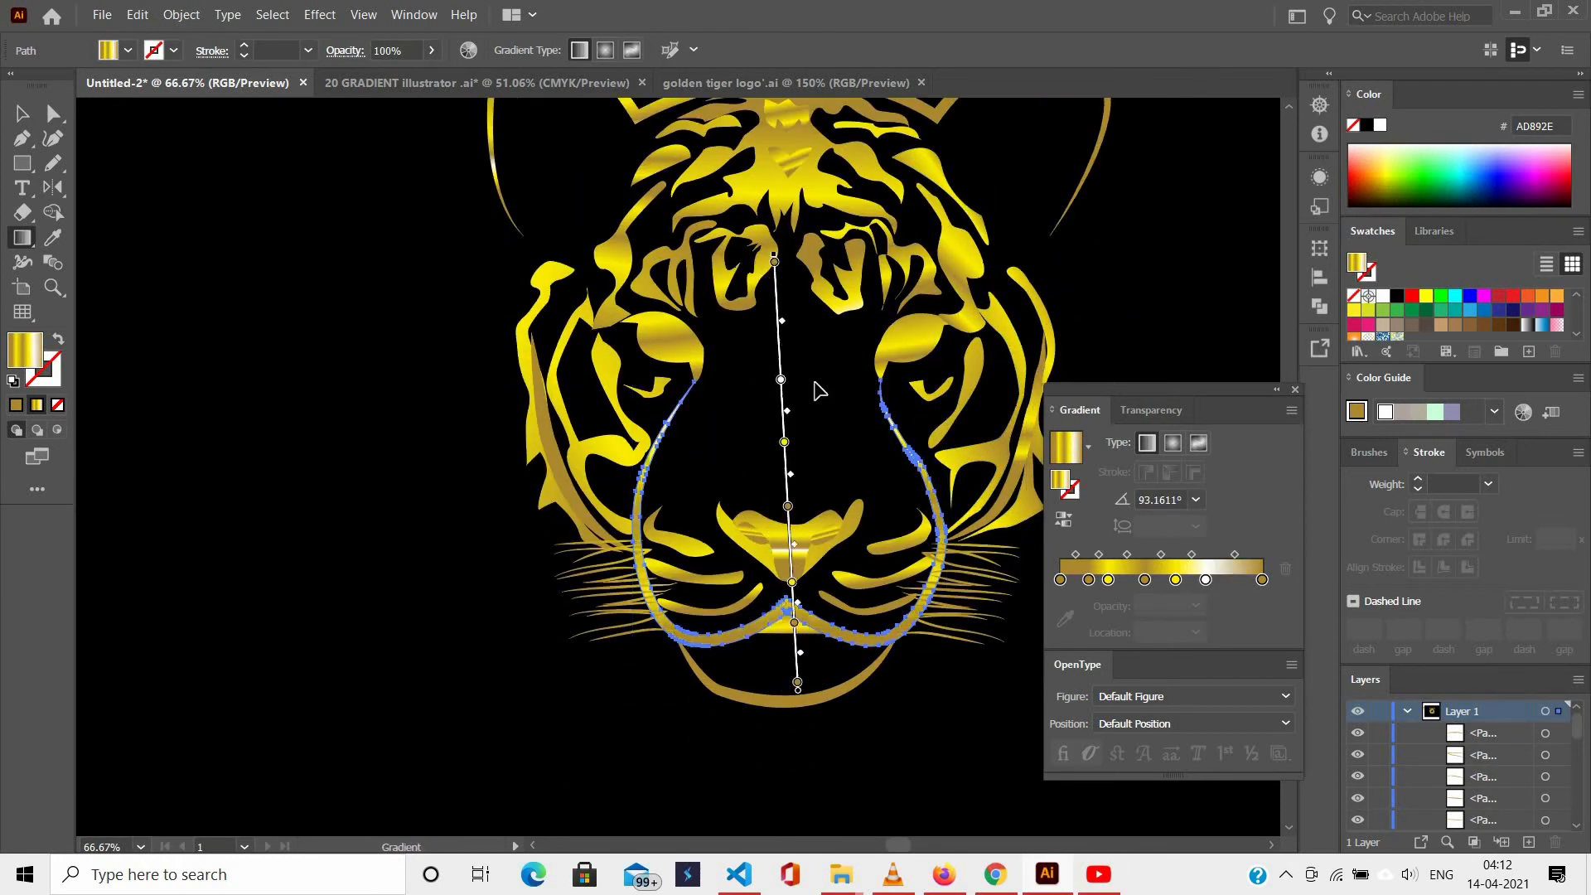
pyautogui.keyDown('ctrl'); pyautogui.click(819, 393); pyautogui.keyUp('ctrl')
# Redirect the gradients on the chin outline and the triangular patch below the mouth vertically.
pyautogui.scroll(-2, 818, 398)
pyautogui.keyDown('ctrl'); pyautogui.click(801, 538); pyautogui.keyUp('ctrl')
pyautogui.keyDown('ctrl'); pyautogui.click(835, 620); pyautogui.keyUp('ctrl')
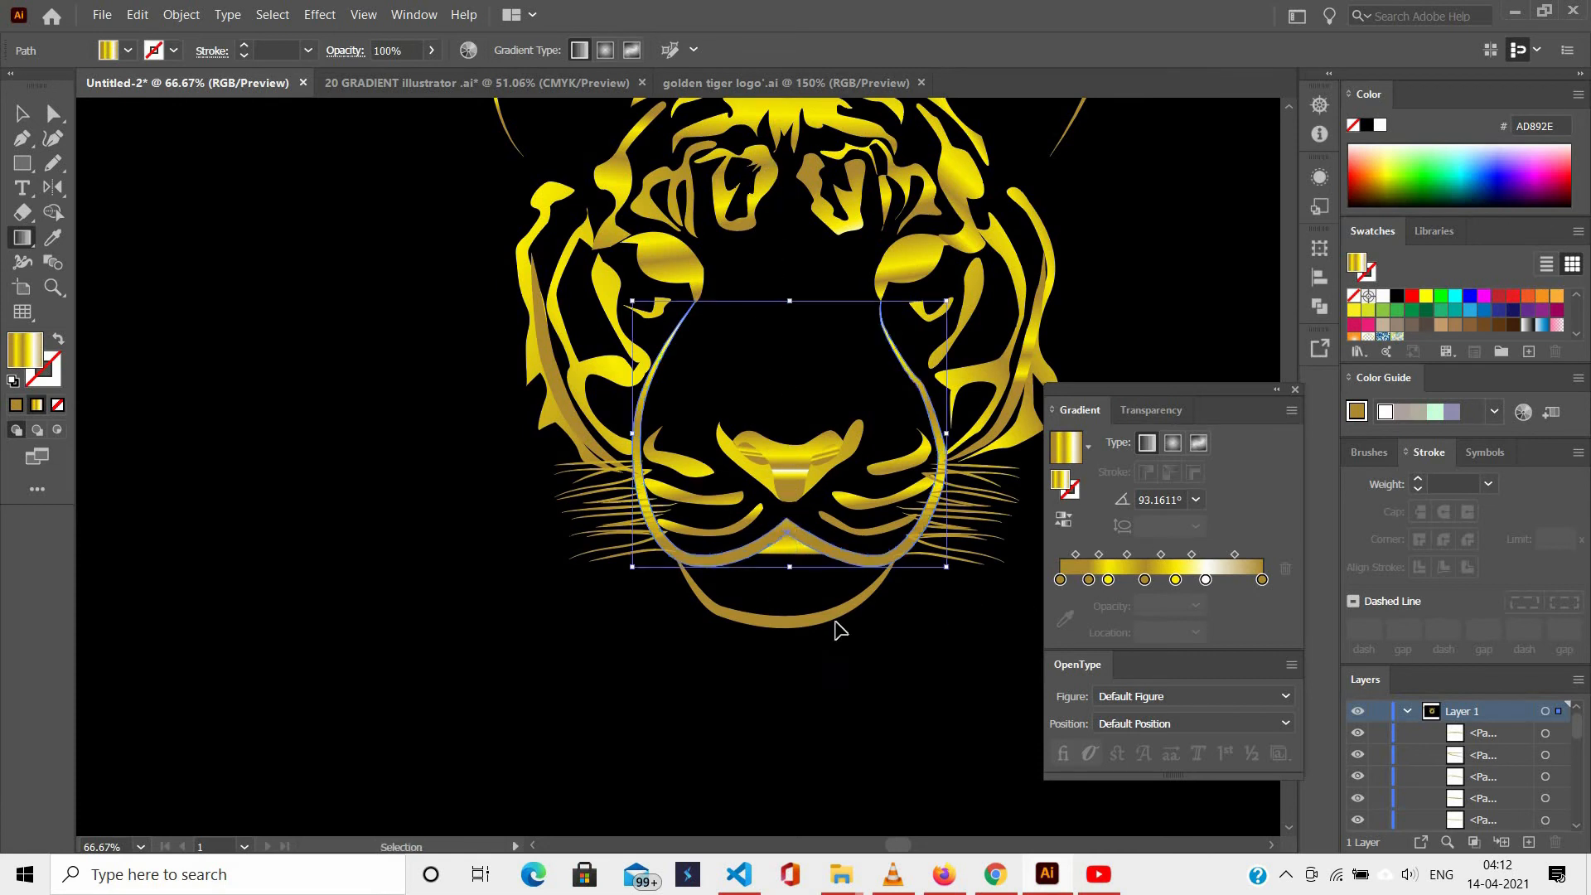
pyautogui.keyDown('ctrl'); pyautogui.click(801, 536); pyautogui.keyUp('ctrl')
pyautogui.moveTo(796, 544); pyautogui.dragTo(799, 670)
pyautogui.keyDown('ctrl'); pyautogui.click(636, 580); pyautogui.keyUp('ctrl')
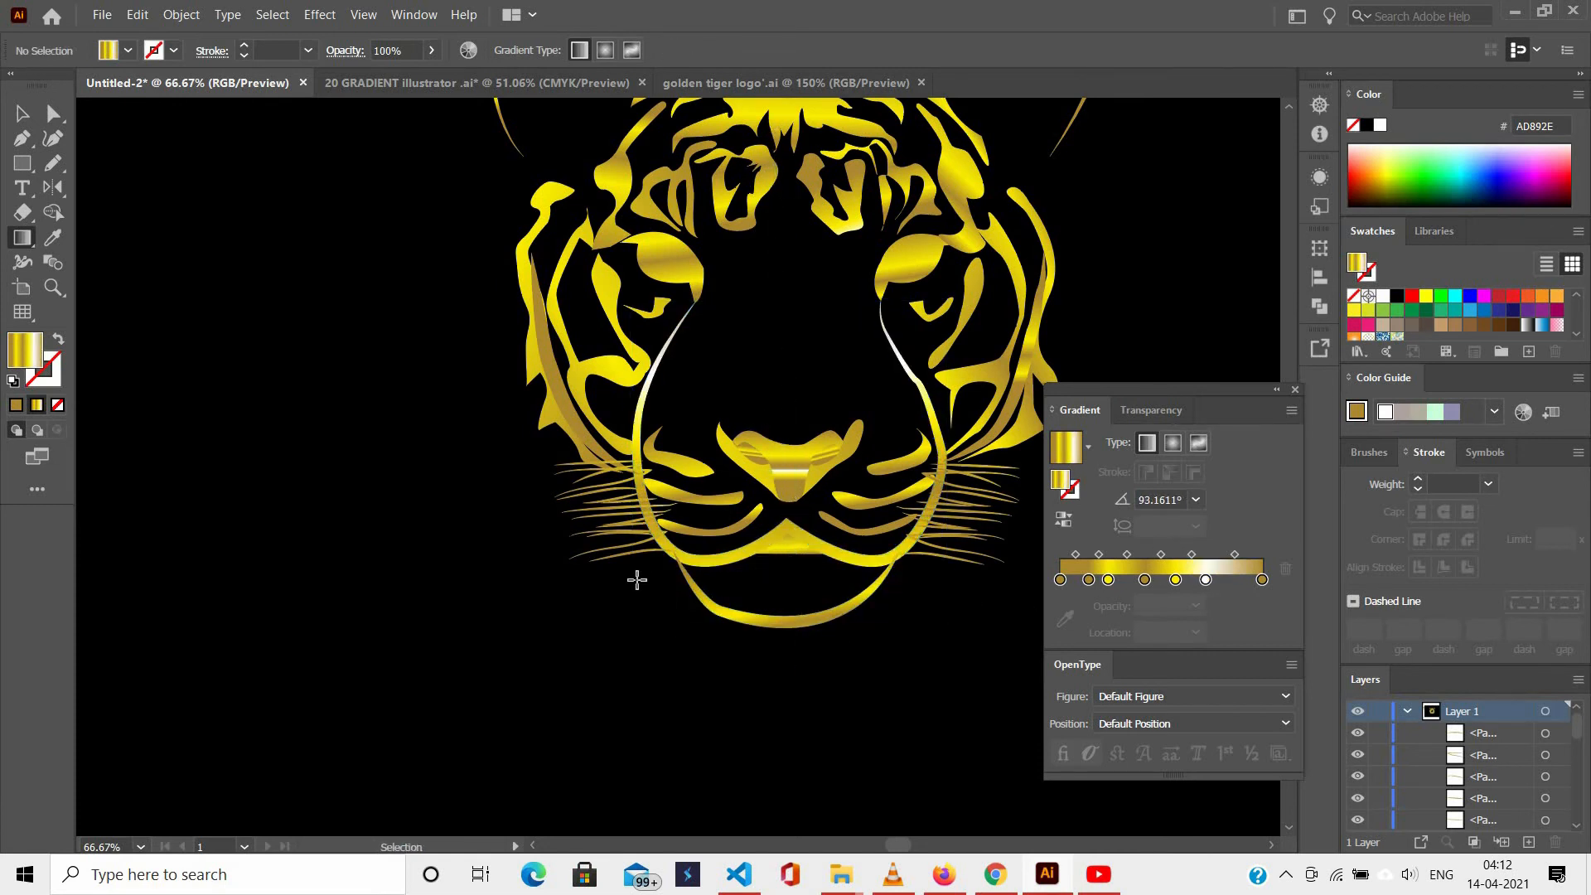
# Redirect the gradients on the right whiskers, and on the left whiskers together with the outer left cheek stripes.
pyautogui.scroll(2, 589, 507)
pyautogui.keyDown('ctrl'); pyautogui.click(589, 504); pyautogui.keyUp('ctrl')
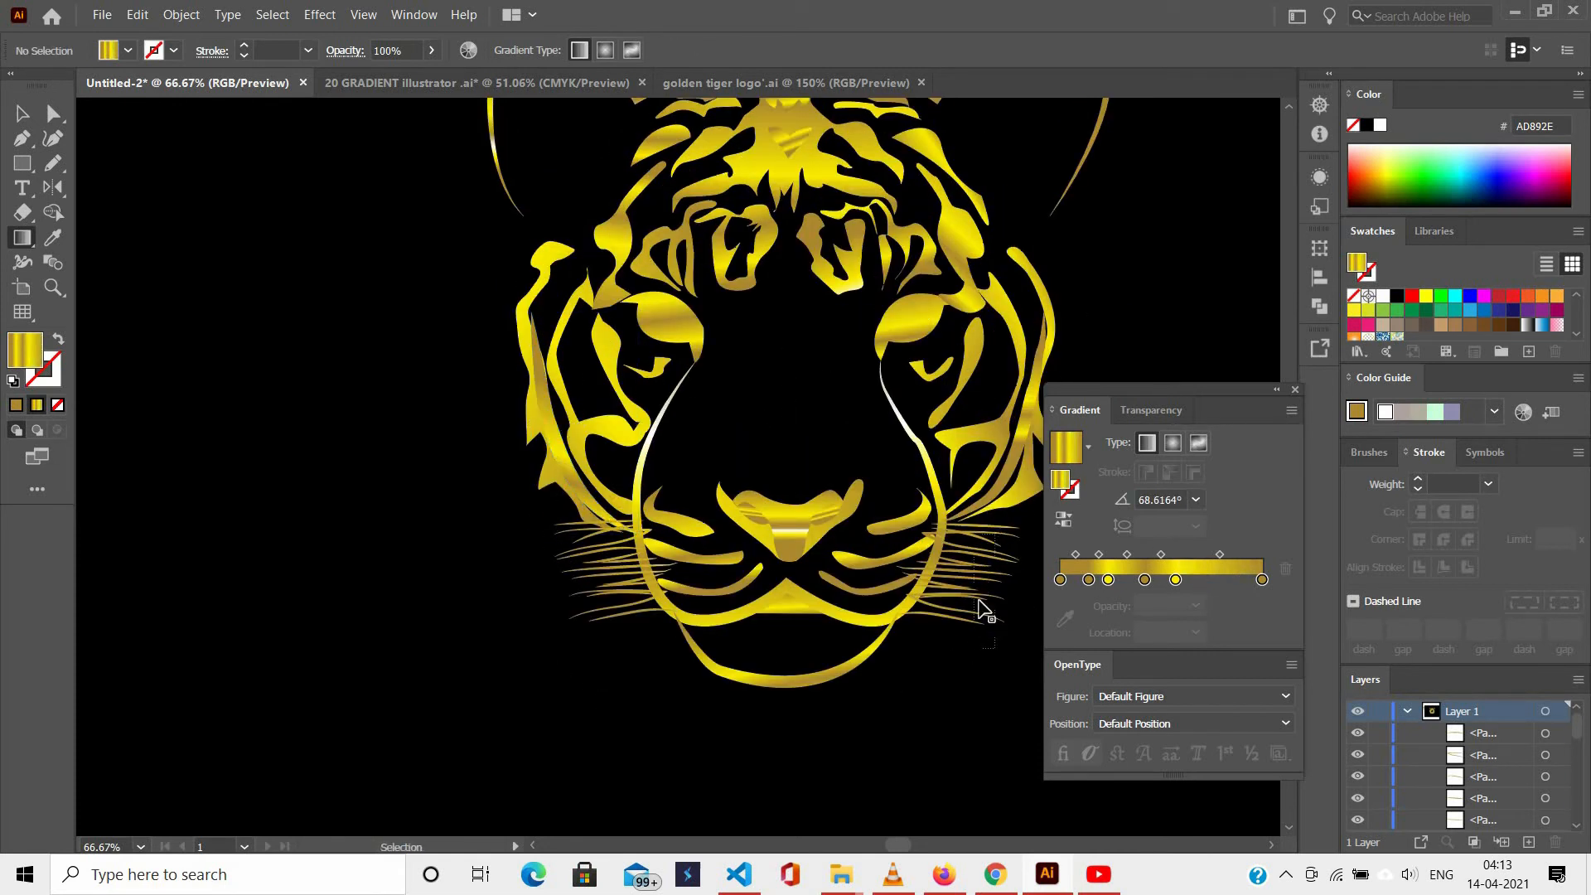
pyautogui.moveTo(979, 601); pyautogui.dragTo(974, 533)
pyautogui.moveTo(955, 721); pyautogui.dragTo(1011, 499)
pyautogui.moveTo(610, 675); pyautogui.dragTo(572, 523)
pyautogui.moveTo(630, 723); pyautogui.dragTo(562, 510)
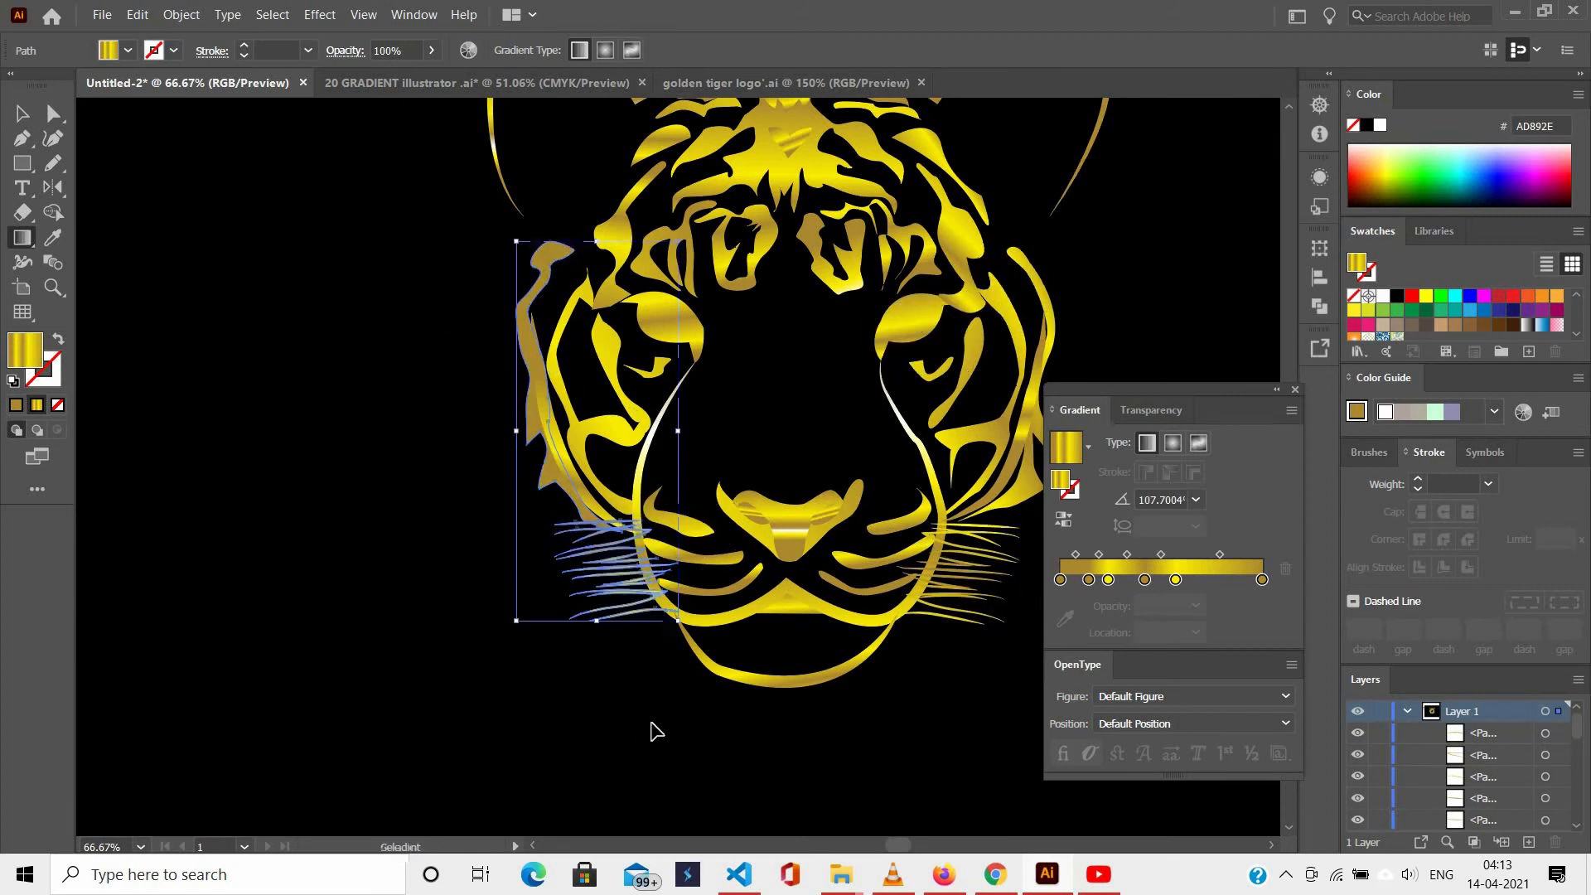
pyautogui.keyDown('ctrl'); pyautogui.click(656, 731); pyautogui.keyUp('ctrl')
# Move the white stop of the muzzle outline's gradient to about 33%.
pyautogui.scroll(5, 498, 348)
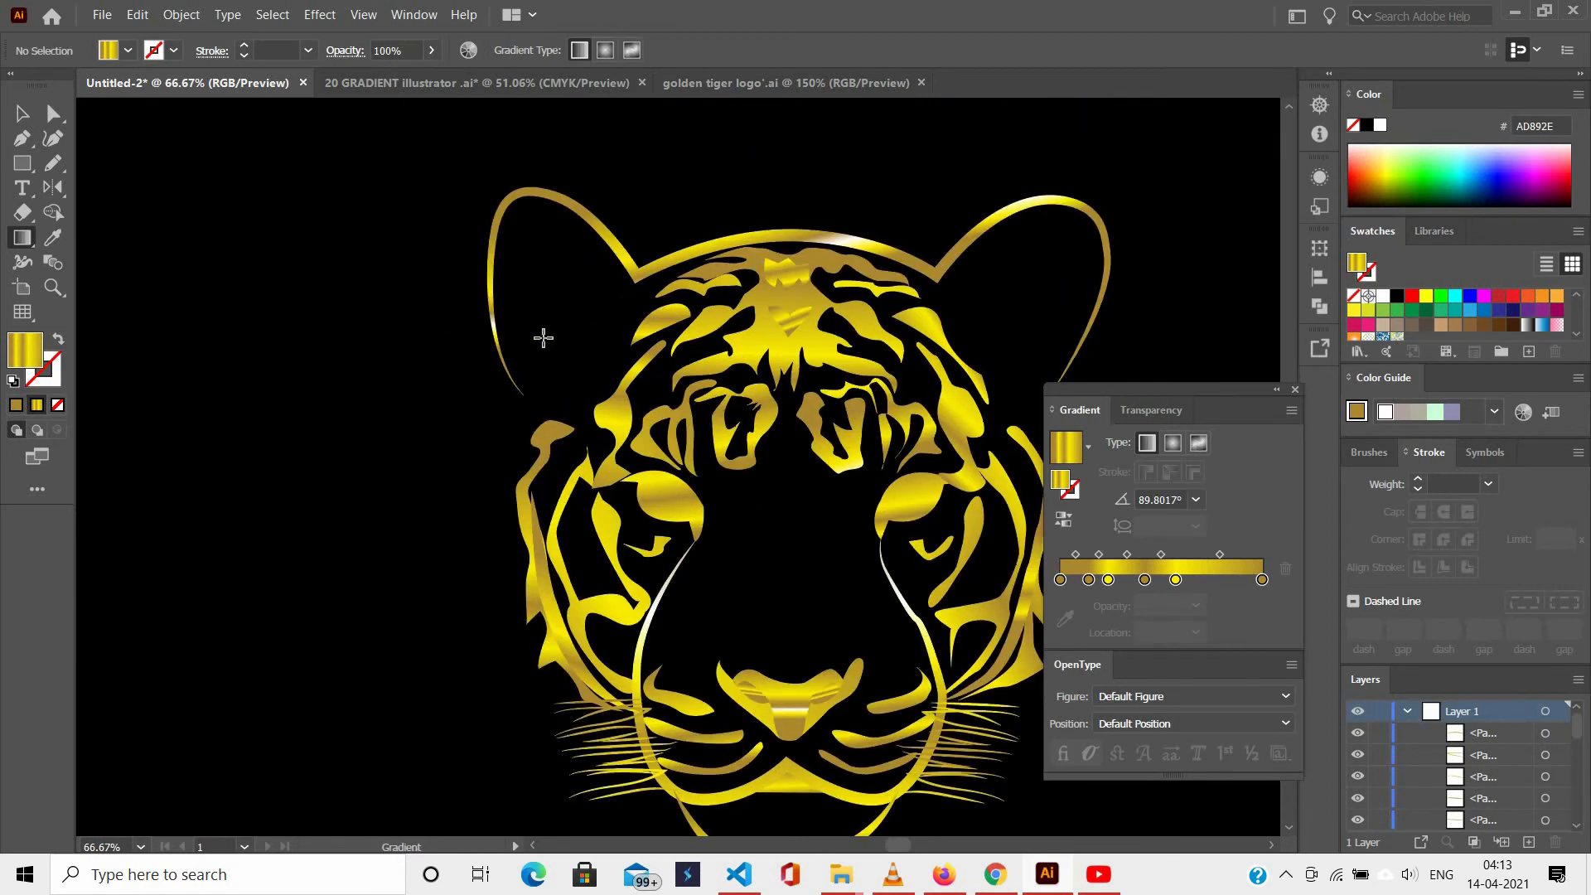
pyautogui.scroll(-2, 663, 295)
pyautogui.scroll(1, 812, 357)
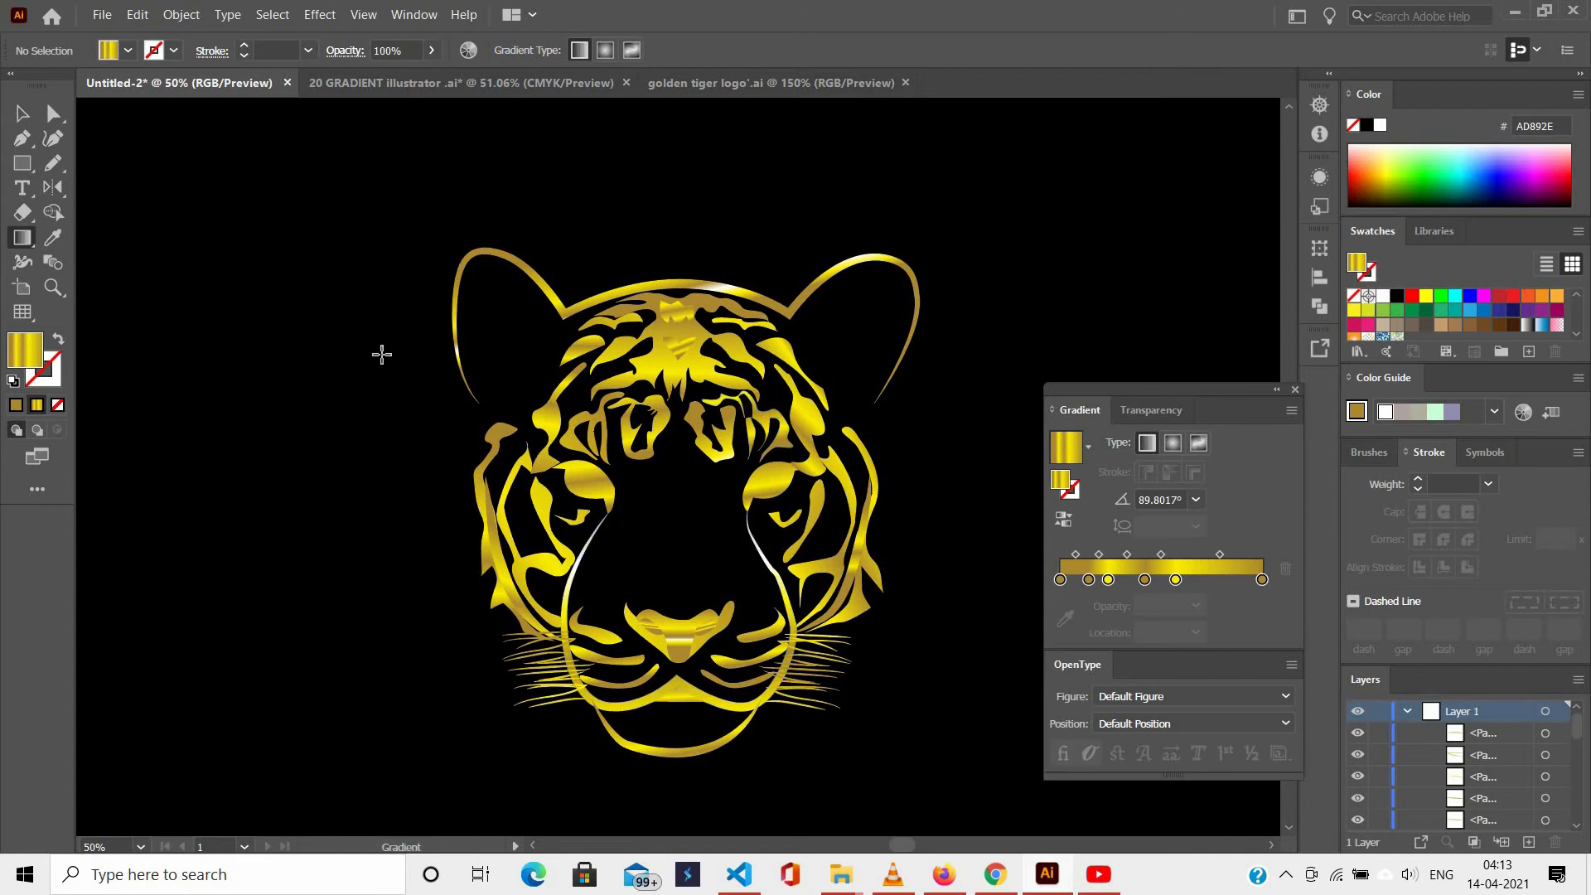
pyautogui.scroll(2, 381, 355)
pyautogui.click(586, 597)
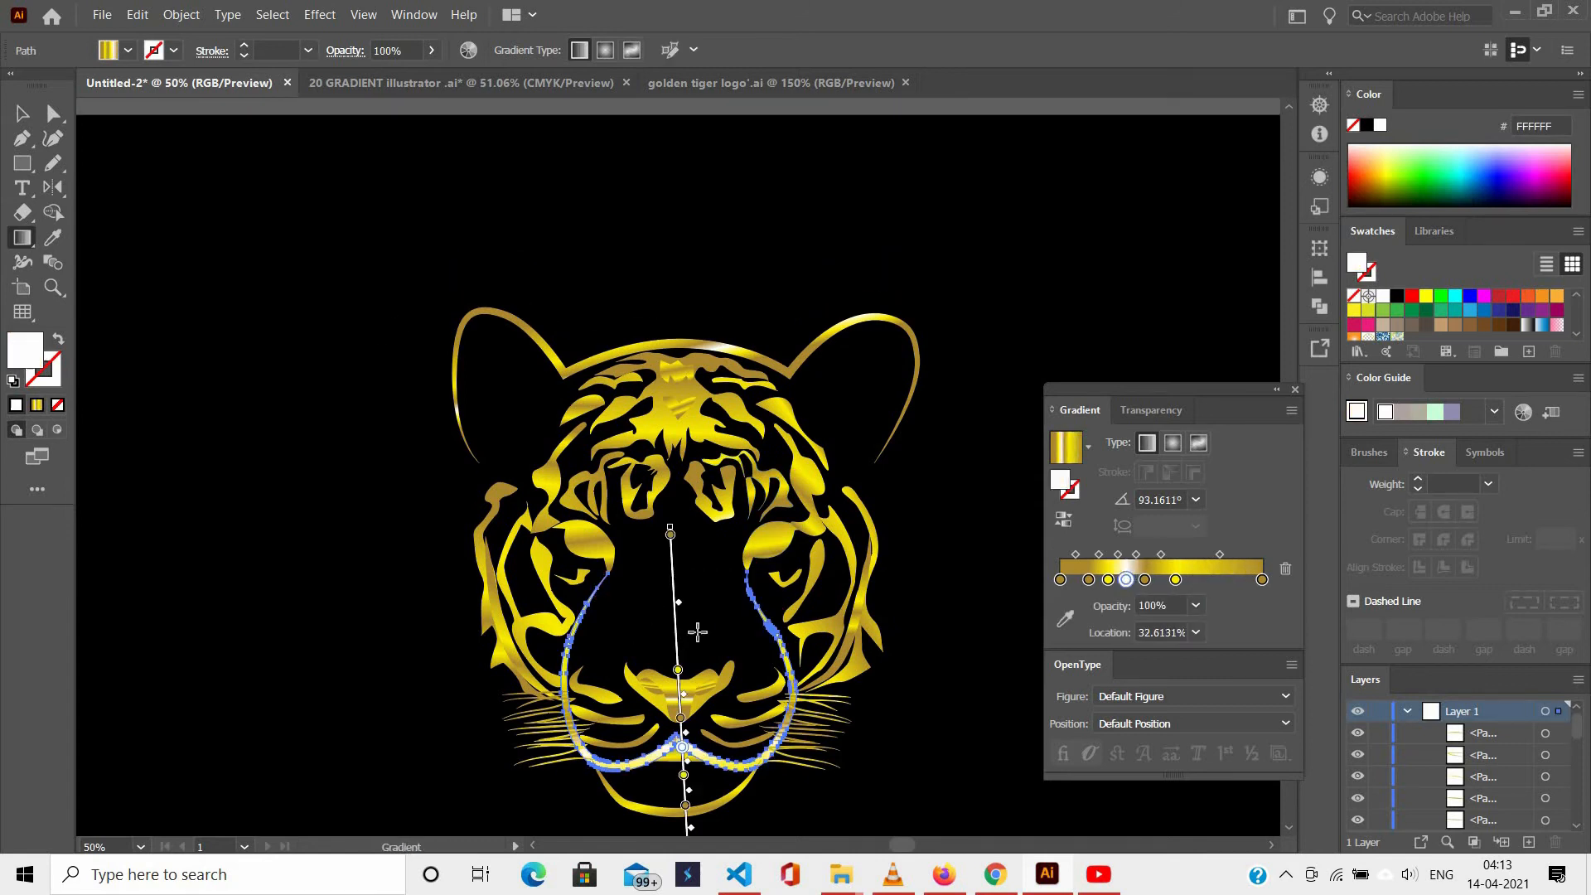
# Deselect the muzzle outline and review the shading of the whole tiger head.
pyautogui.keyDown('ctrl'); pyautogui.click(1031, 614); pyautogui.keyUp('ctrl')
pyautogui.scroll(-2, 713, 498)
pyautogui.scroll(1, 695, 489)
pyautogui.scroll(4, 909, 359)
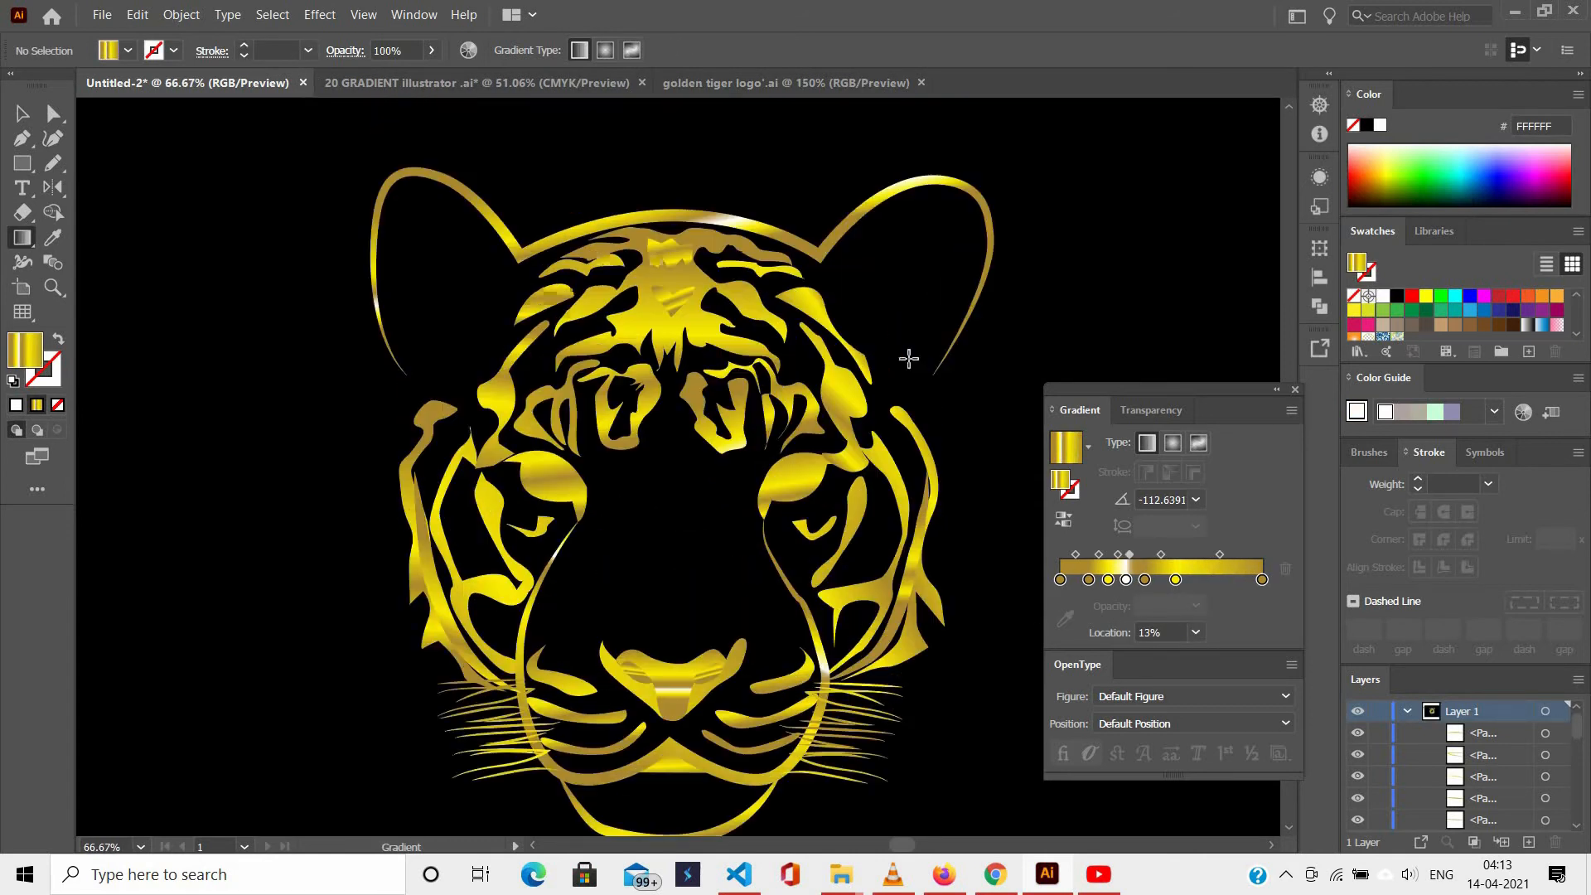
pyautogui.scroll(-2, 610, 320)
pyautogui.scroll(1, 610, 321)
pyautogui.scroll(-2, 438, 317)
pyautogui.hscroll(-1, 420, 306)
pyautogui.press('v')
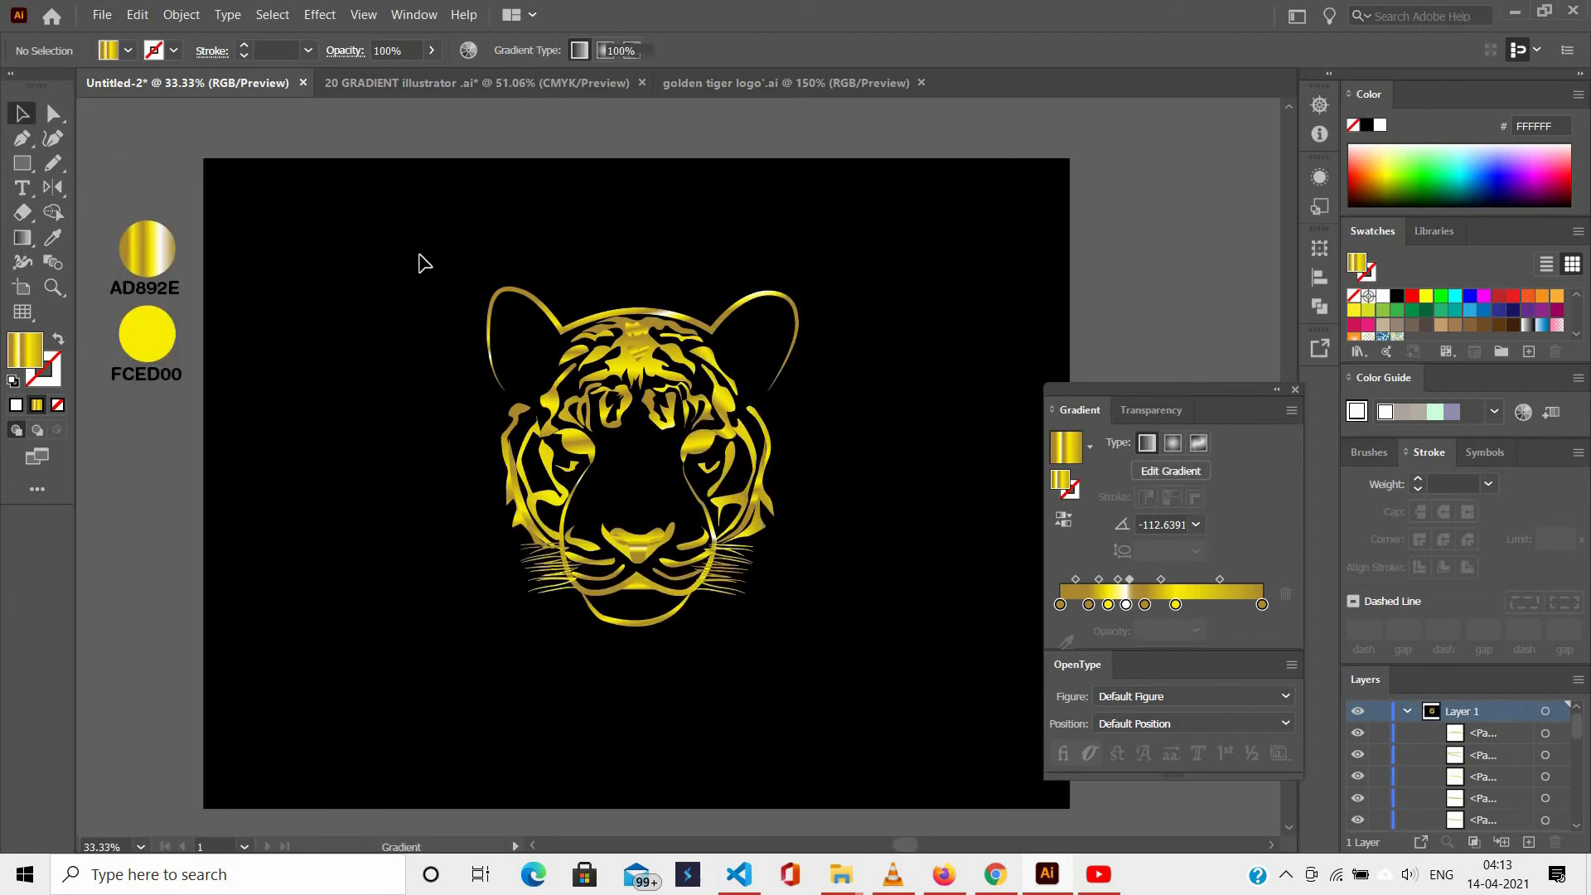
pyautogui.moveTo(440, 267); pyautogui.dragTo(898, 647)
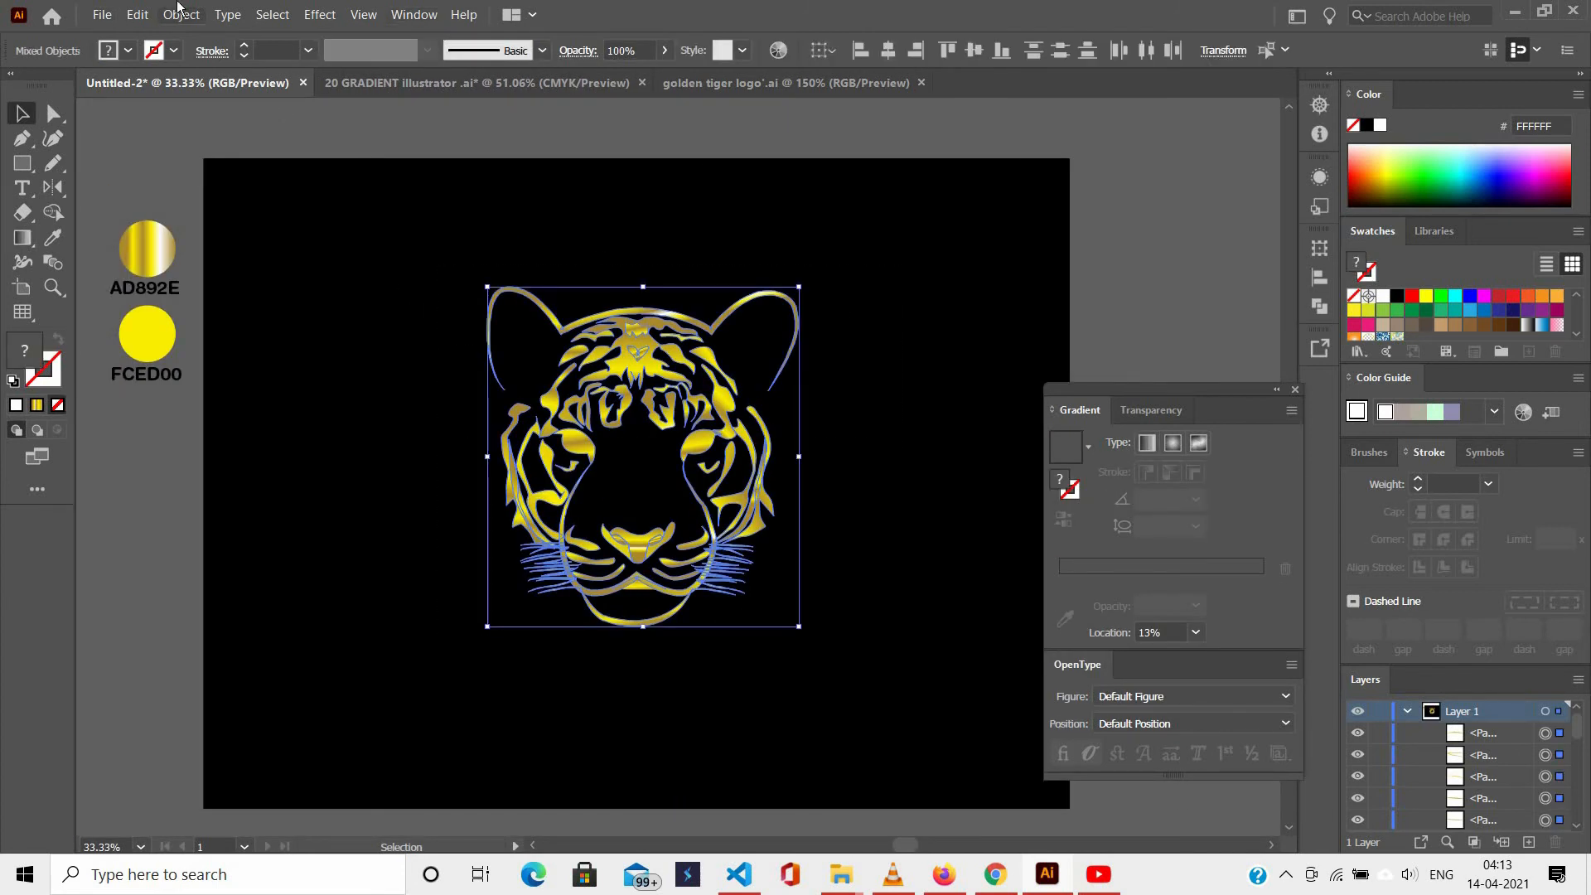
pyautogui.click(321, 14)
pyautogui.click(580, 239)
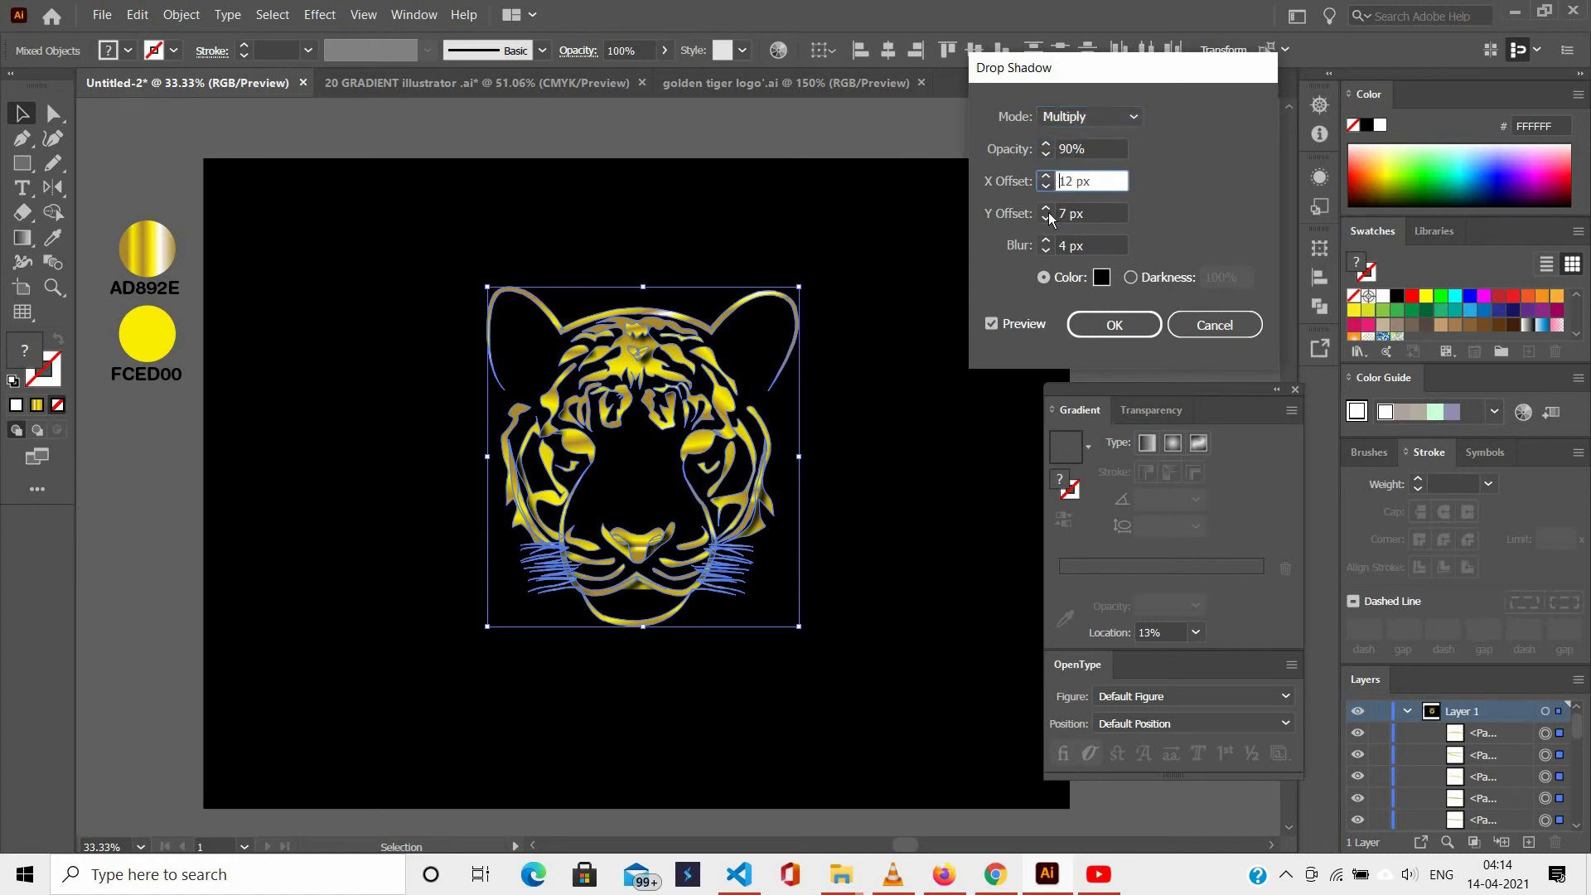
pyautogui.click(1215, 324)
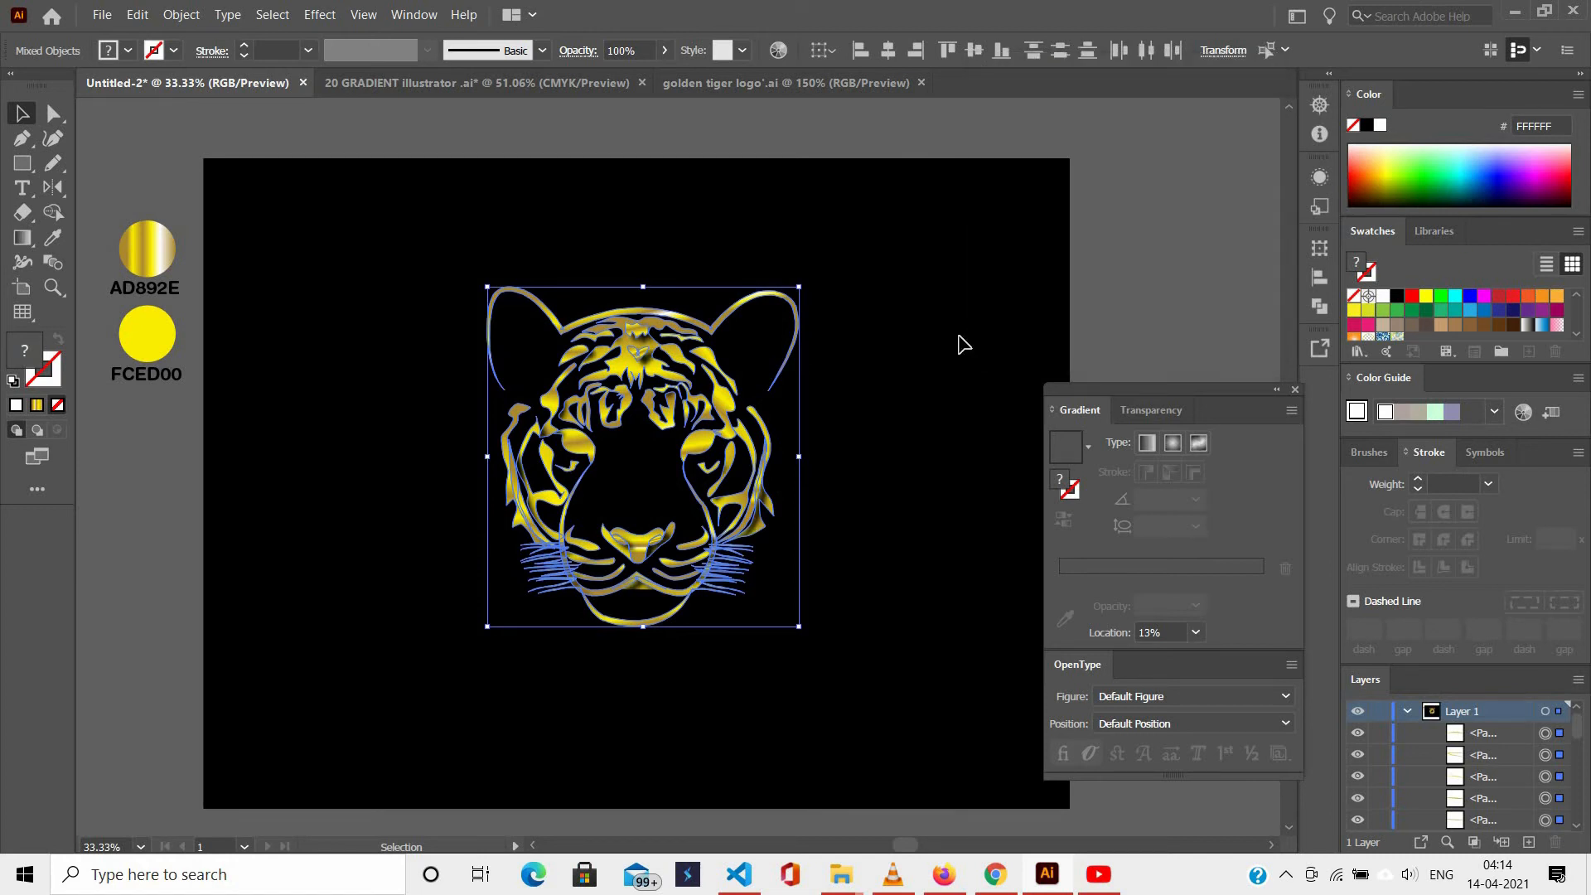
# Try dark purple fills on the background rectangle, ending with 1C0041.
pyautogui.click(920, 137)
pyautogui.click(913, 167)
pyautogui.click(1547, 192)
pyautogui.click(1529, 202)
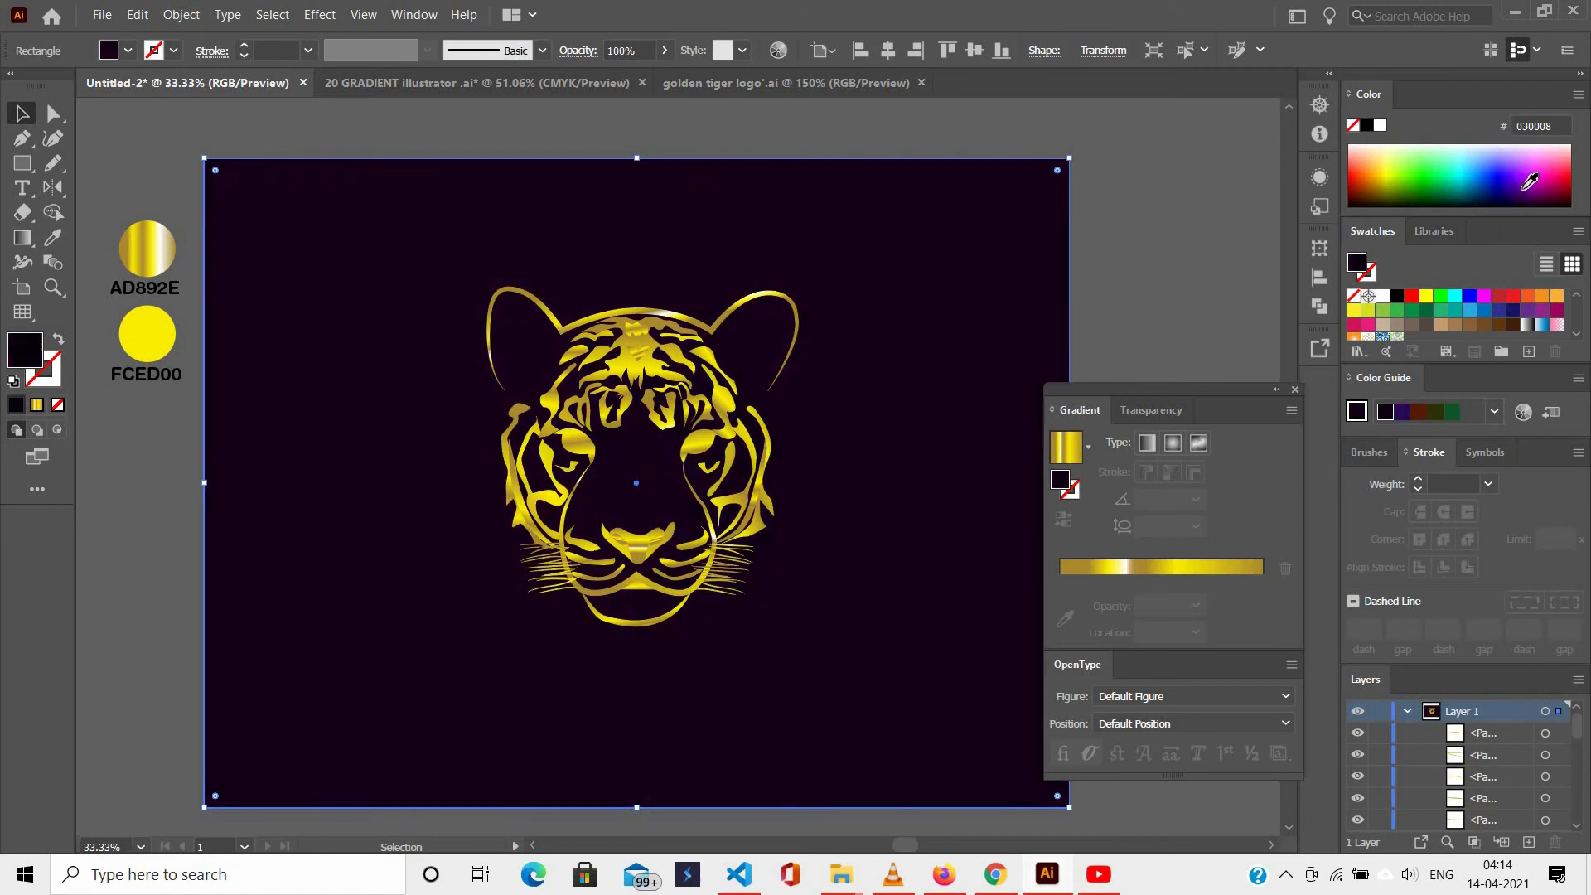
pyautogui.click(1522, 191)
pyautogui.click(1514, 204)
pyautogui.click(1513, 199)
pyautogui.scroll(-1, 1158, 385)
pyautogui.moveTo(1157, 384); pyautogui.dragTo(1168, 385)
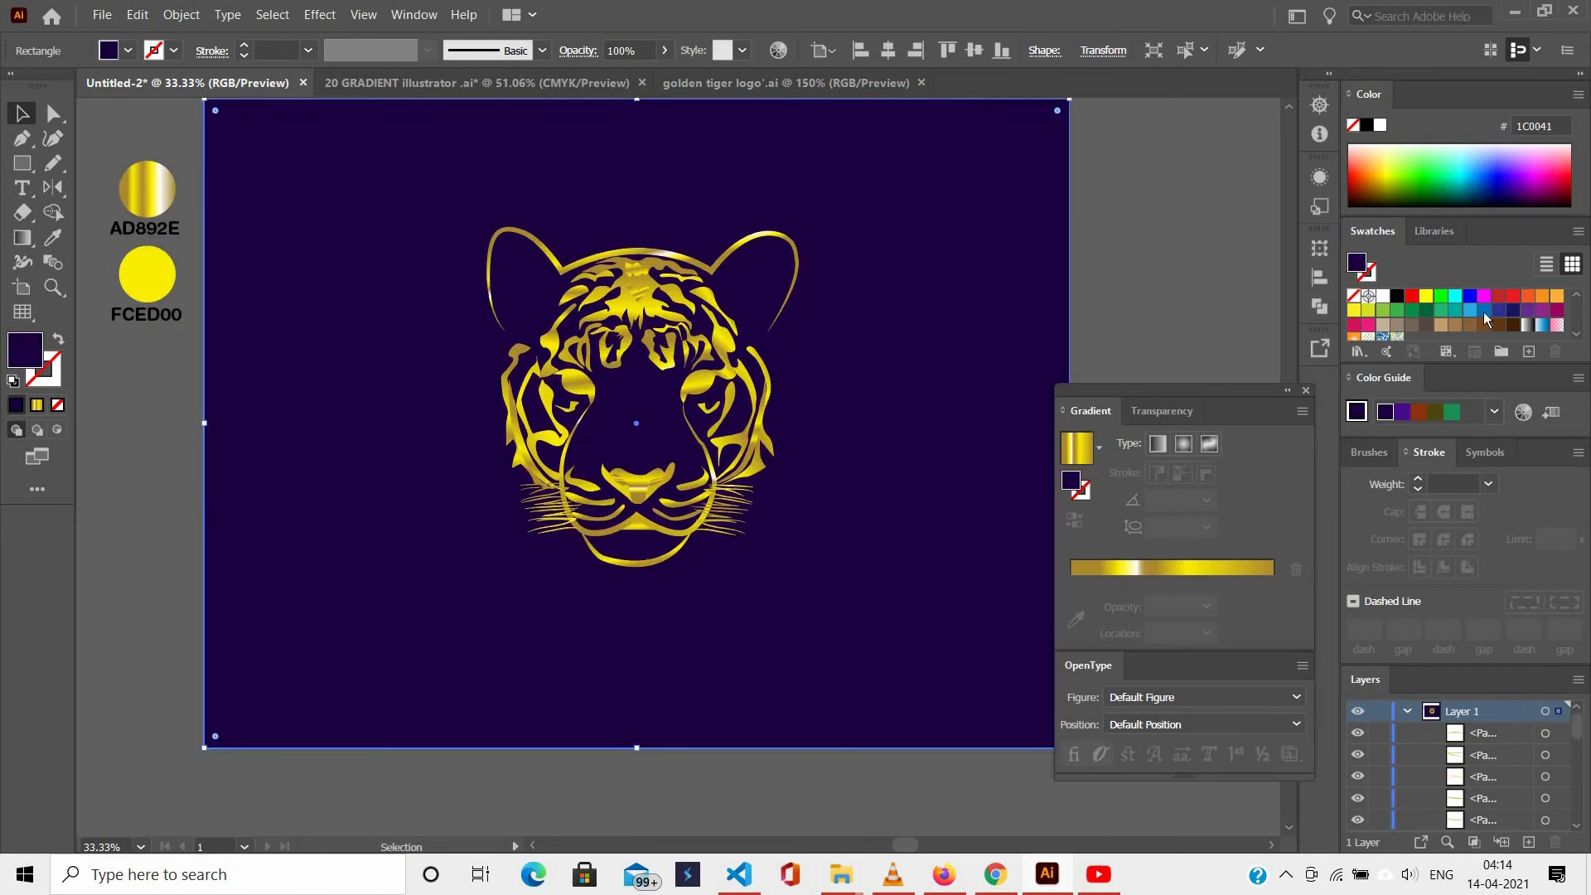
# Fill the background rectangle with the dark gray 333333 swatch.
pyautogui.scroll(-2, 1484, 311)
pyautogui.click(1440, 312)
pyautogui.click(1397, 312)
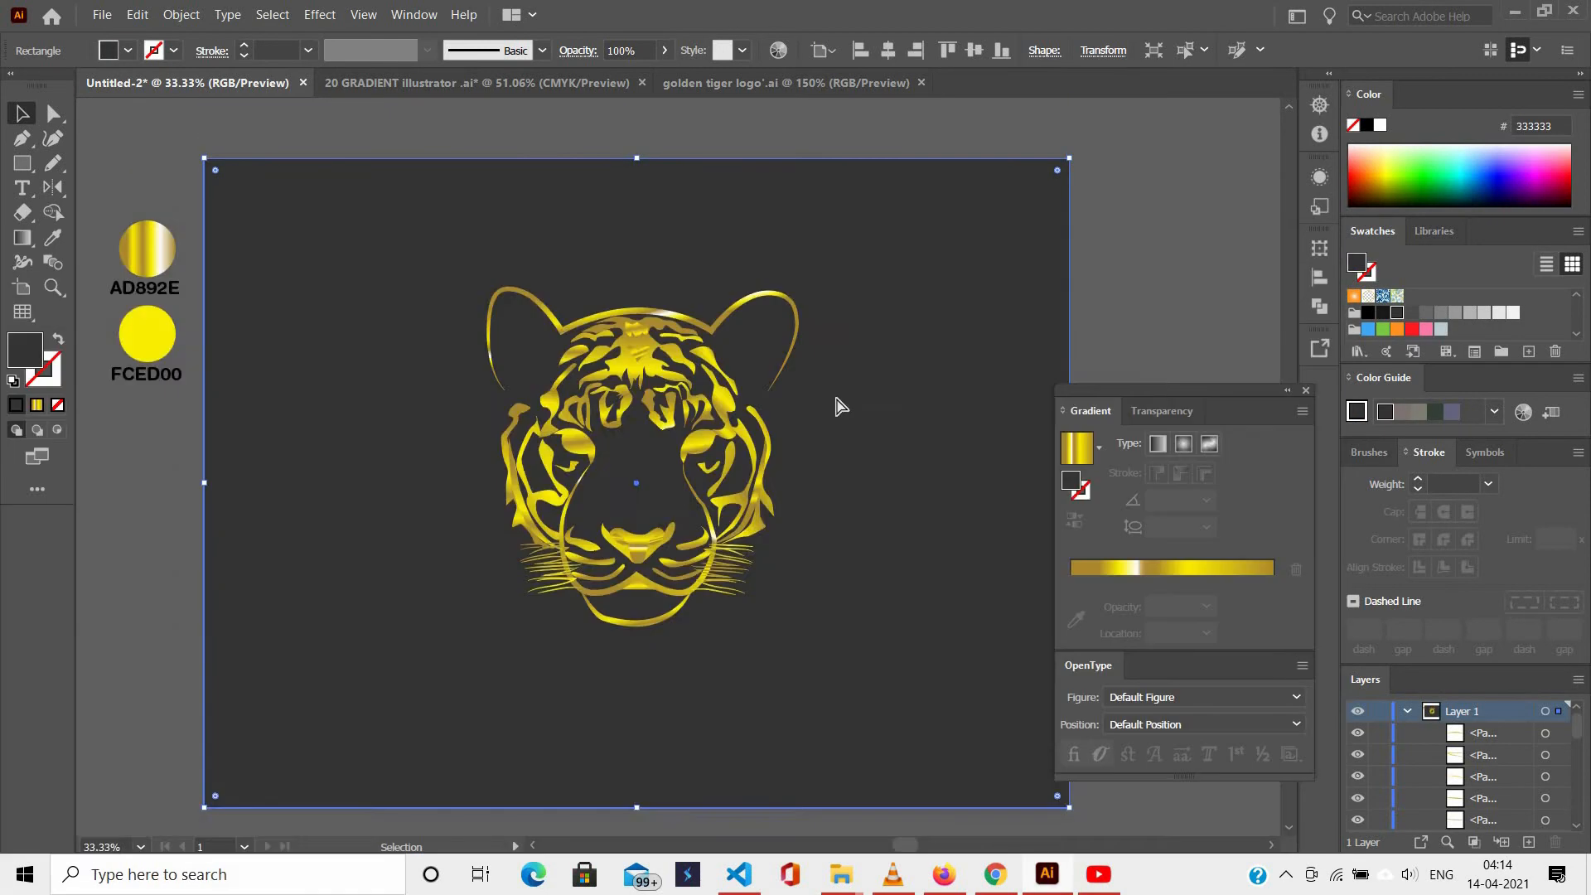
# Give the two small patches inside the central forehead marking the background's 333333 dark gray.
pyautogui.hotkey('ctrl', '=')
pyautogui.press('a')
pyautogui.hotkey('ctrl', '=')
pyautogui.click(600, 348)
pyautogui.hotkey('ctrl', '=')
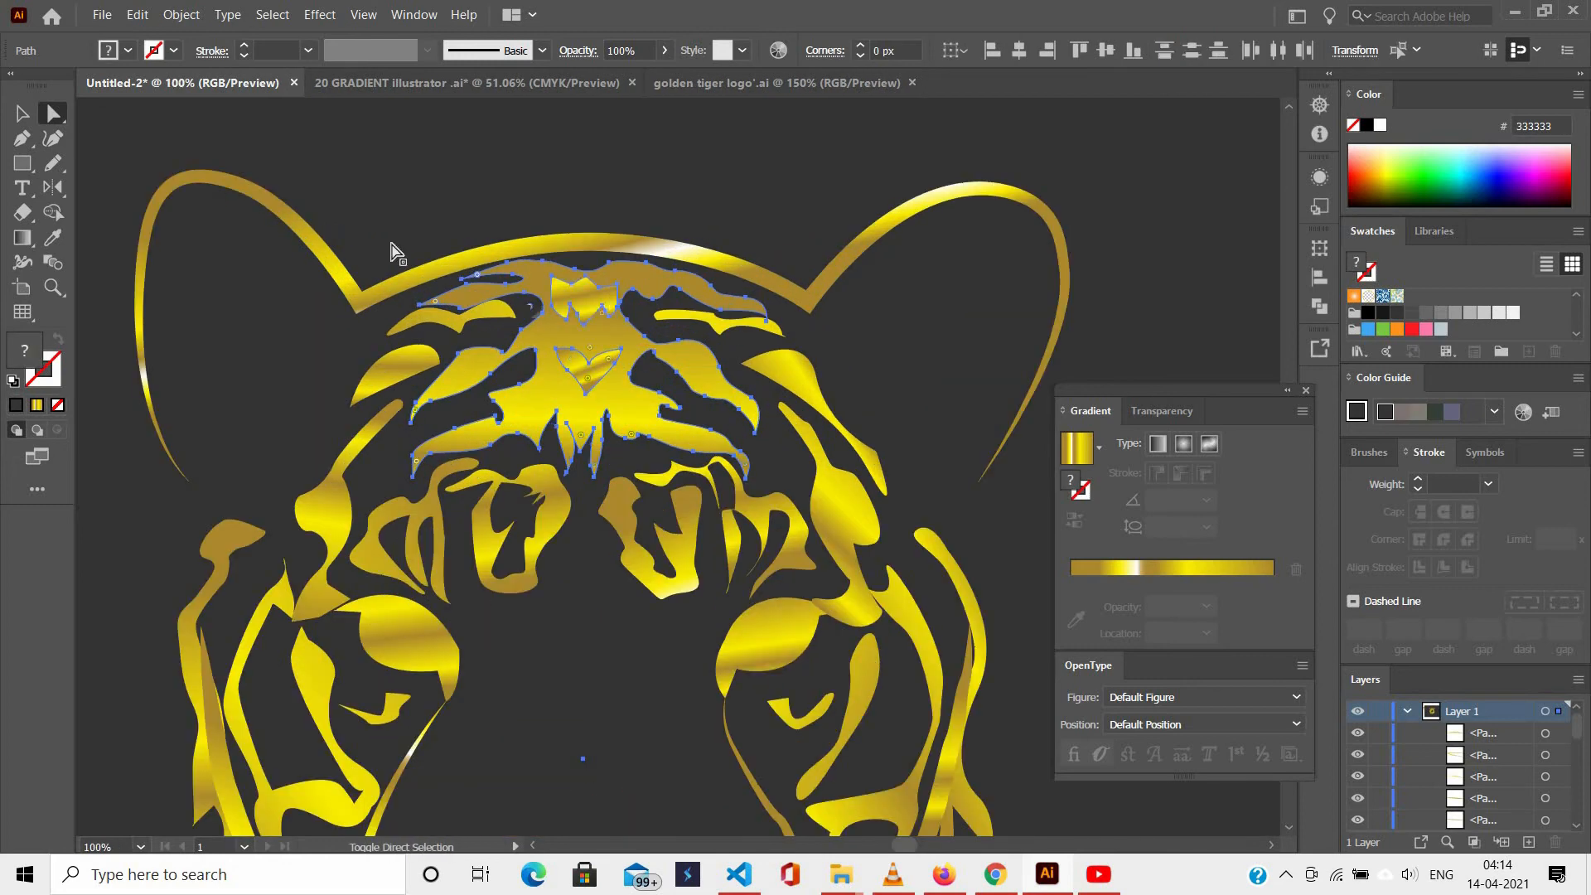
pyautogui.hotkey('ctrl', '-')
pyautogui.press('v')
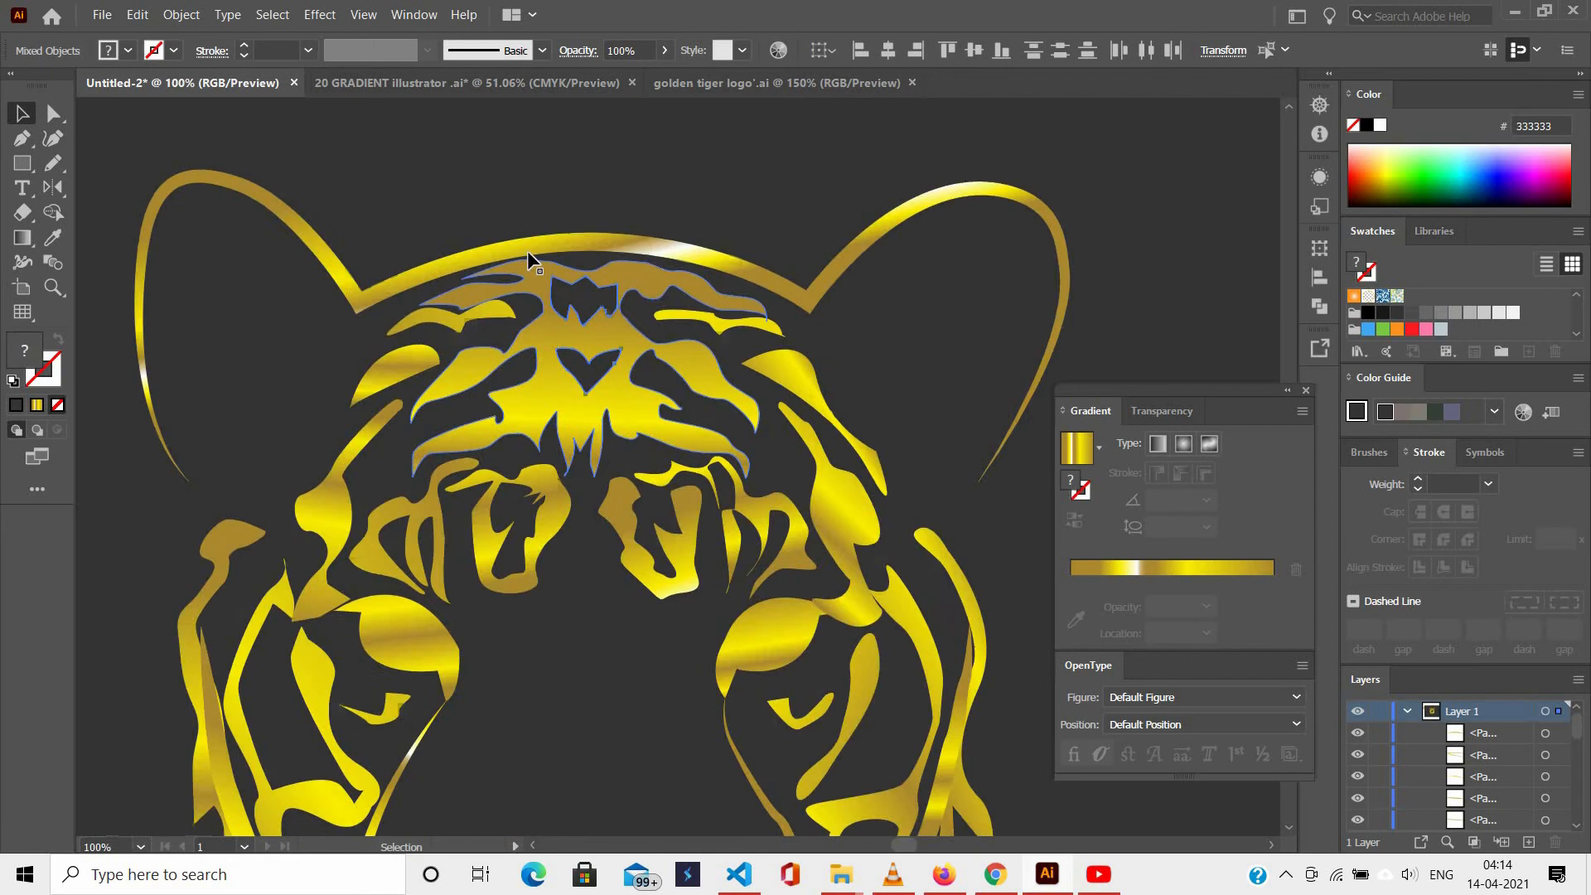
# Redirect the gradients of the forehead marking, nose and right temple stripe together along a diagonal from upper right to lower left.
pyautogui.scroll(-2, 872, 511)
pyautogui.scroll(-1, 869, 509)
pyautogui.scroll(2, 621, 601)
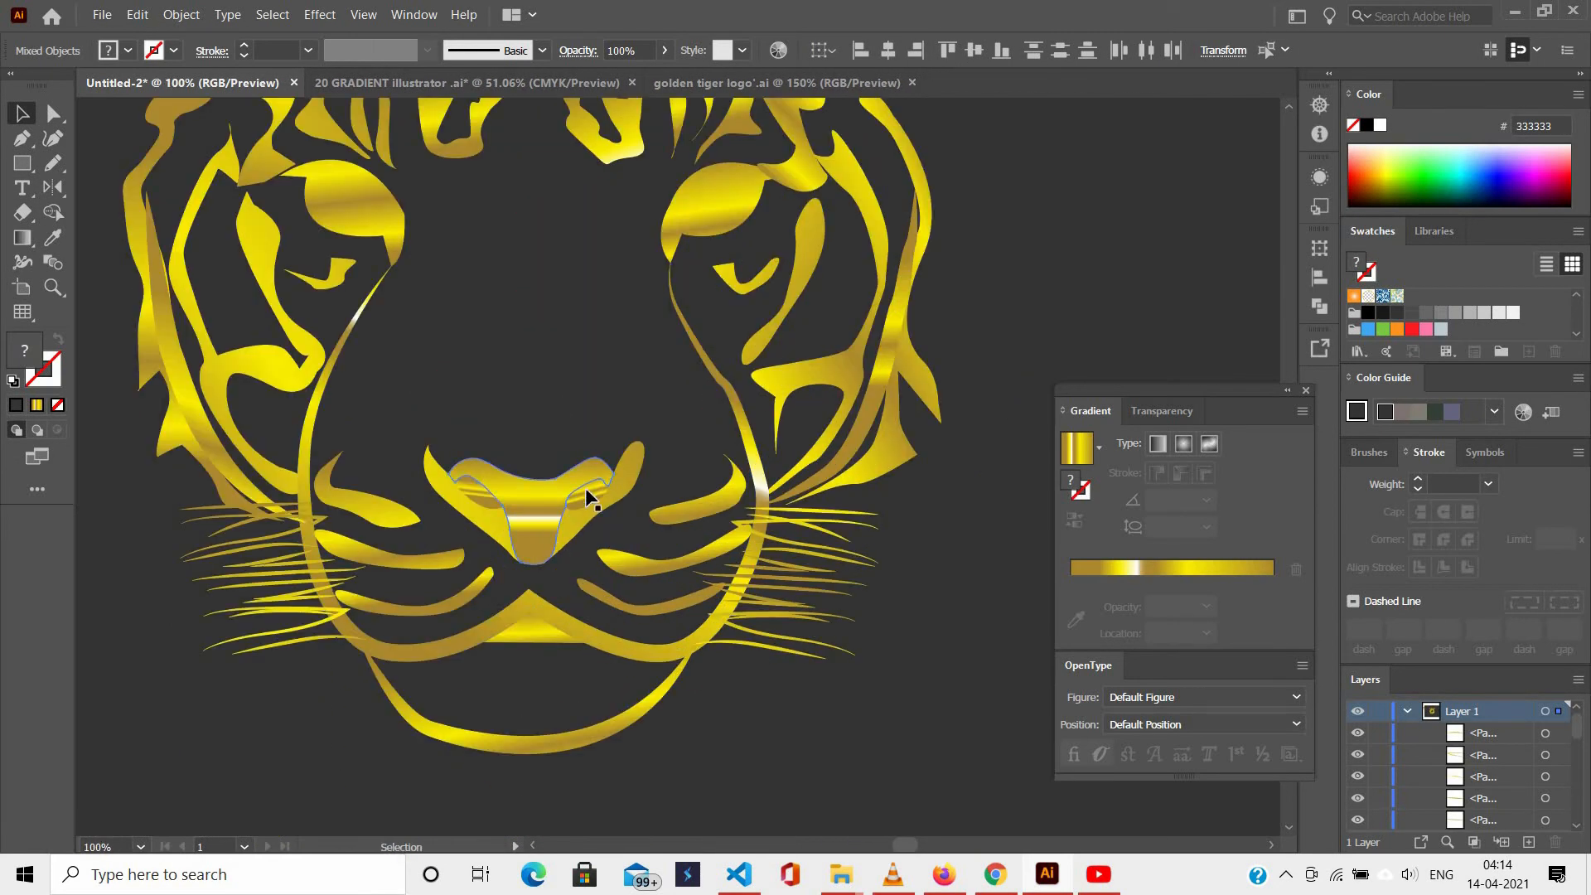
pyautogui.click(584, 486)
pyautogui.press('g')
pyautogui.moveTo(550, 397); pyautogui.dragTo(553, 787)
pyautogui.scroll(-1, 778, 679)
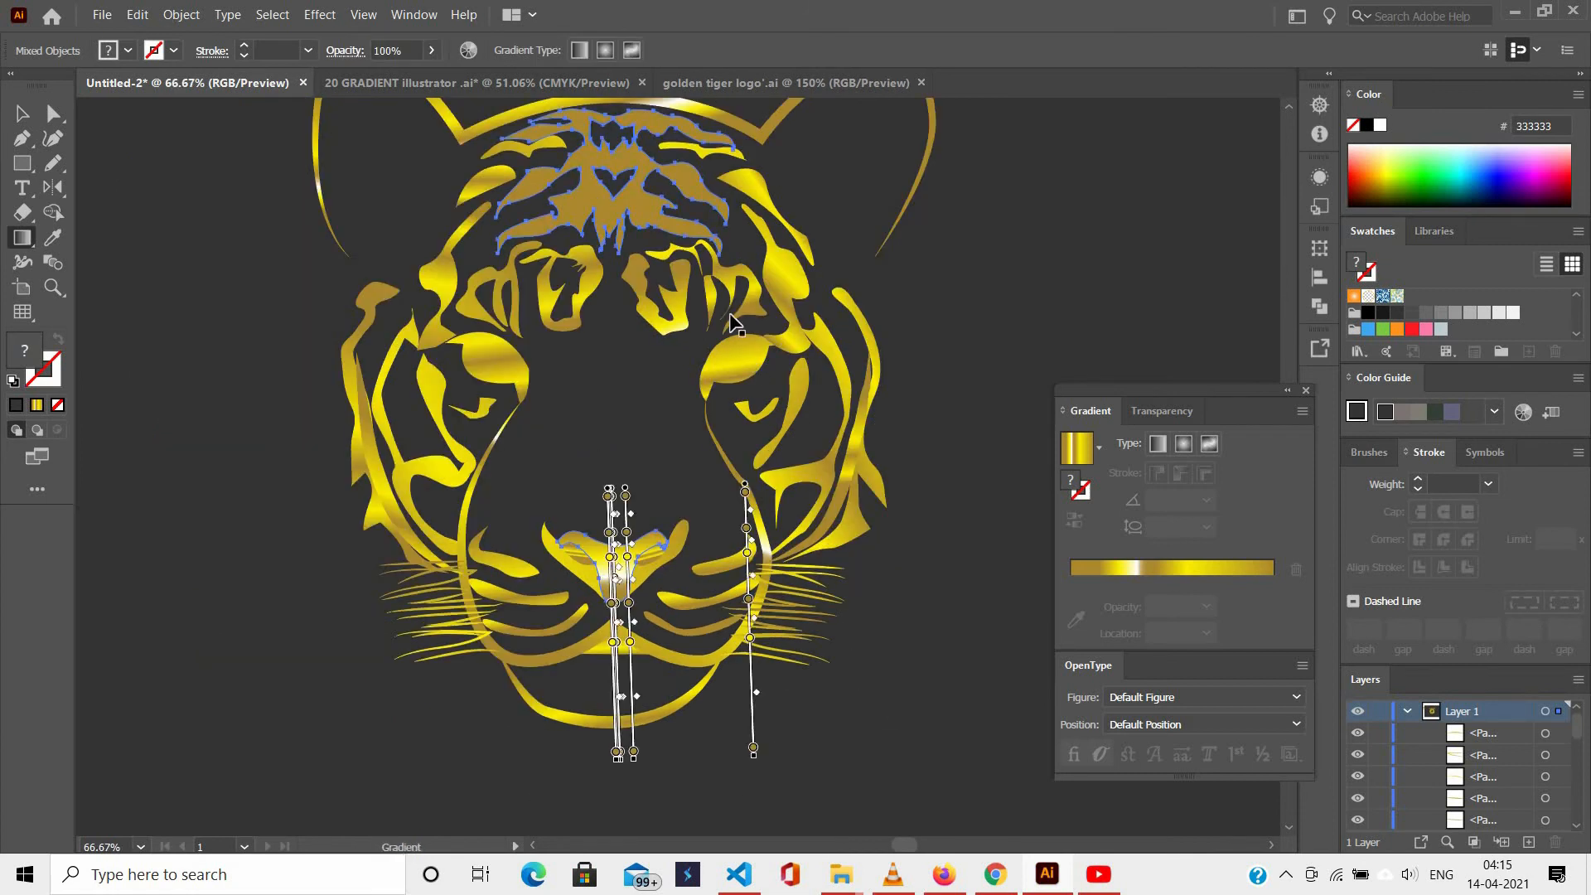
pyautogui.moveTo(823, 232); pyautogui.dragTo(349, 616)
pyautogui.scroll(2, 653, 204)
pyautogui.scroll(1, 653, 204)
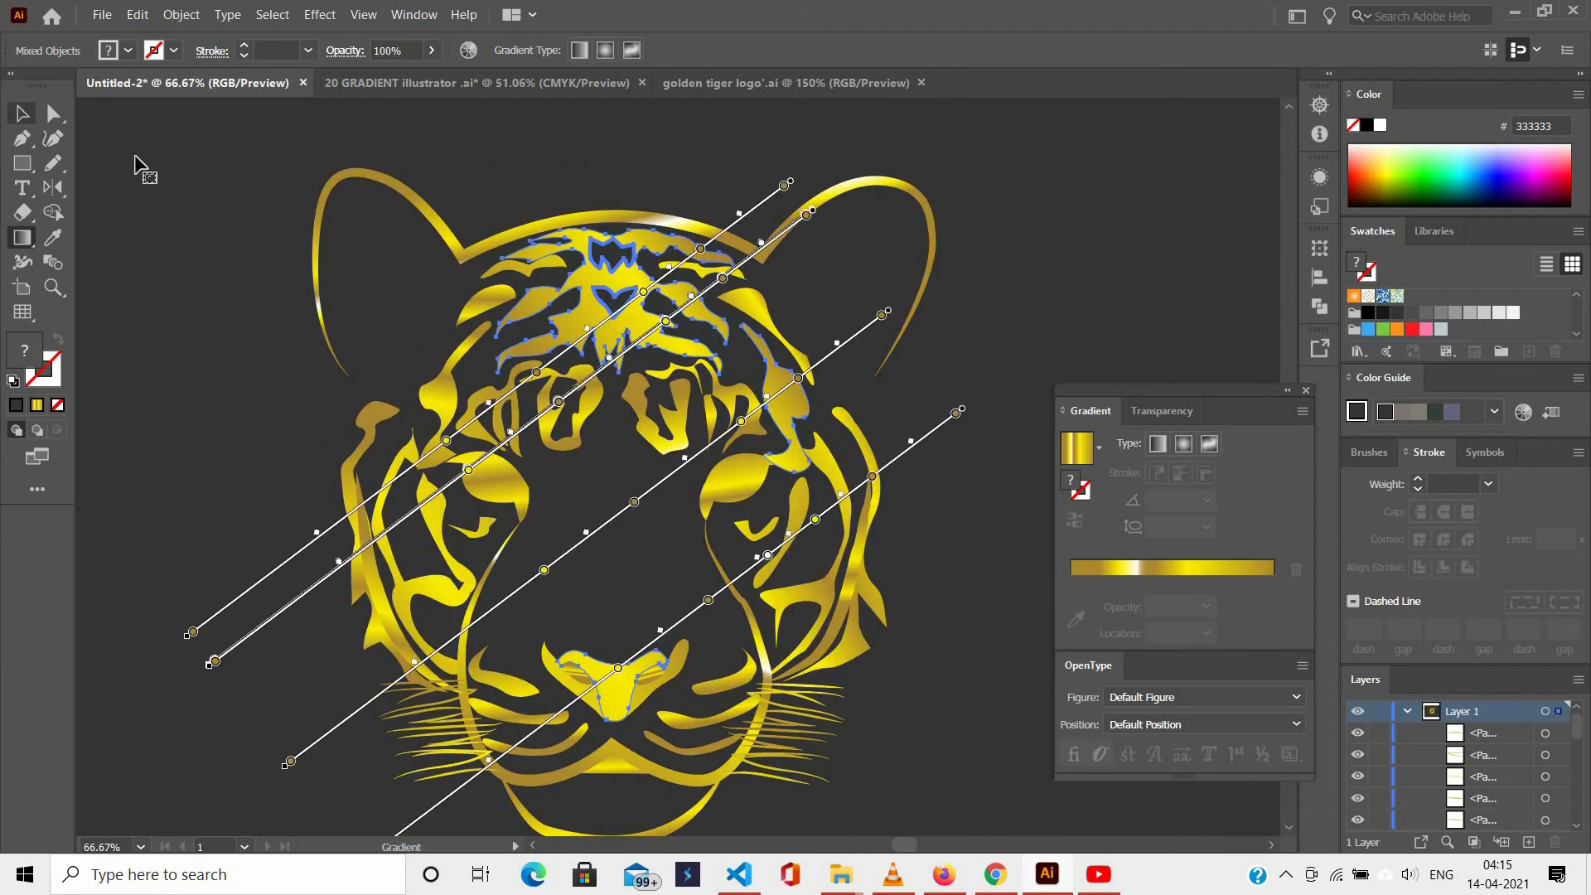
# Run the right inner-brow marking's gradient steeply from below its lower left up past its upper right.
pyautogui.press('v')
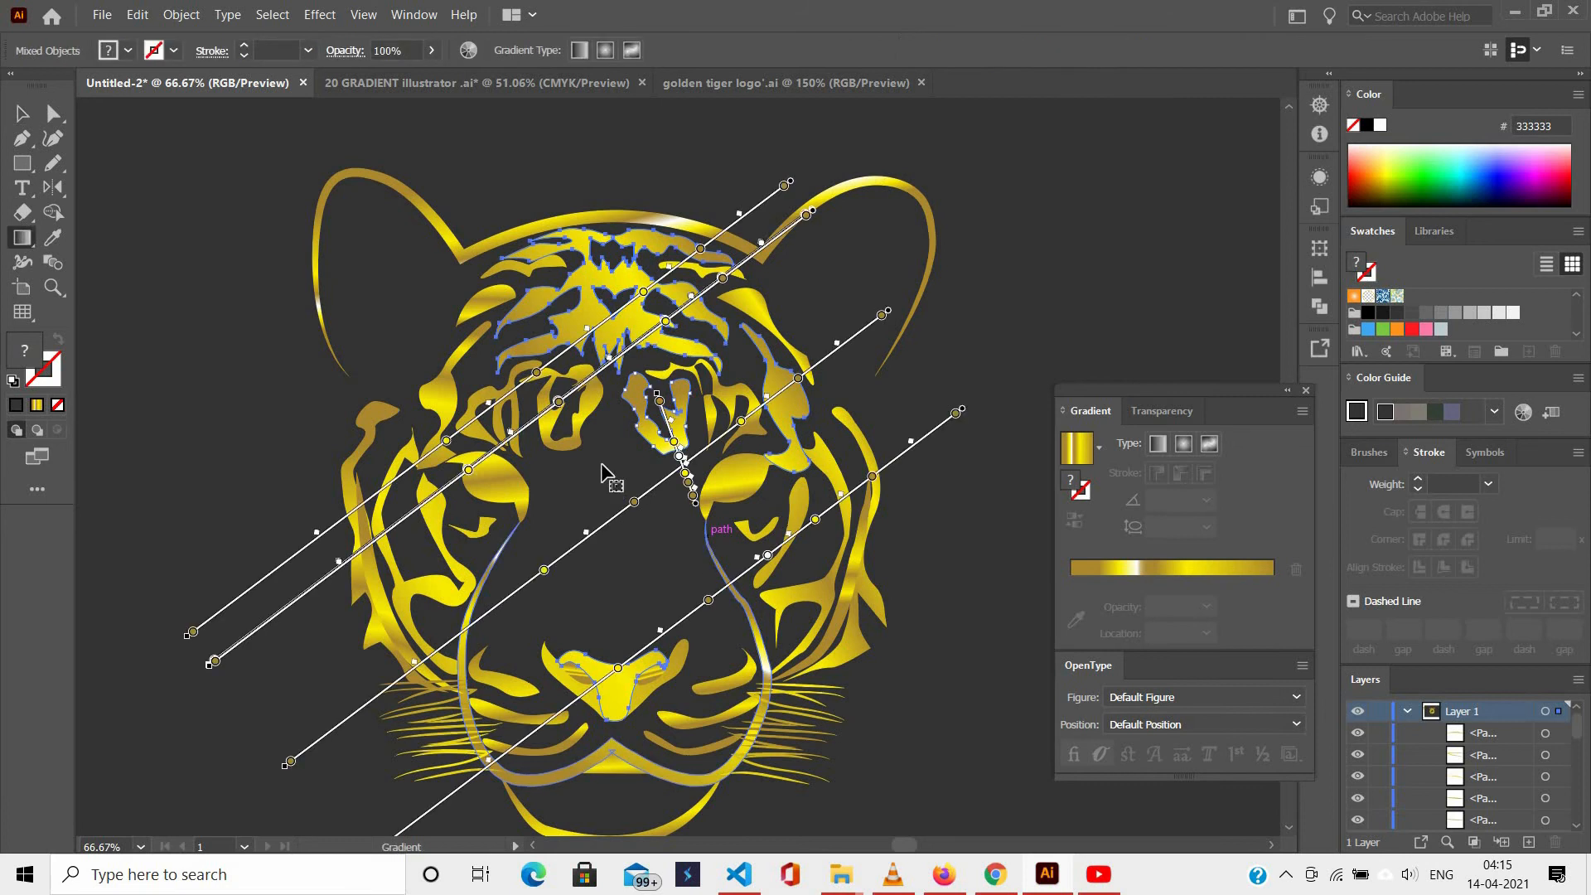
pyautogui.rightClick(696, 315)
pyautogui.click(766, 476)
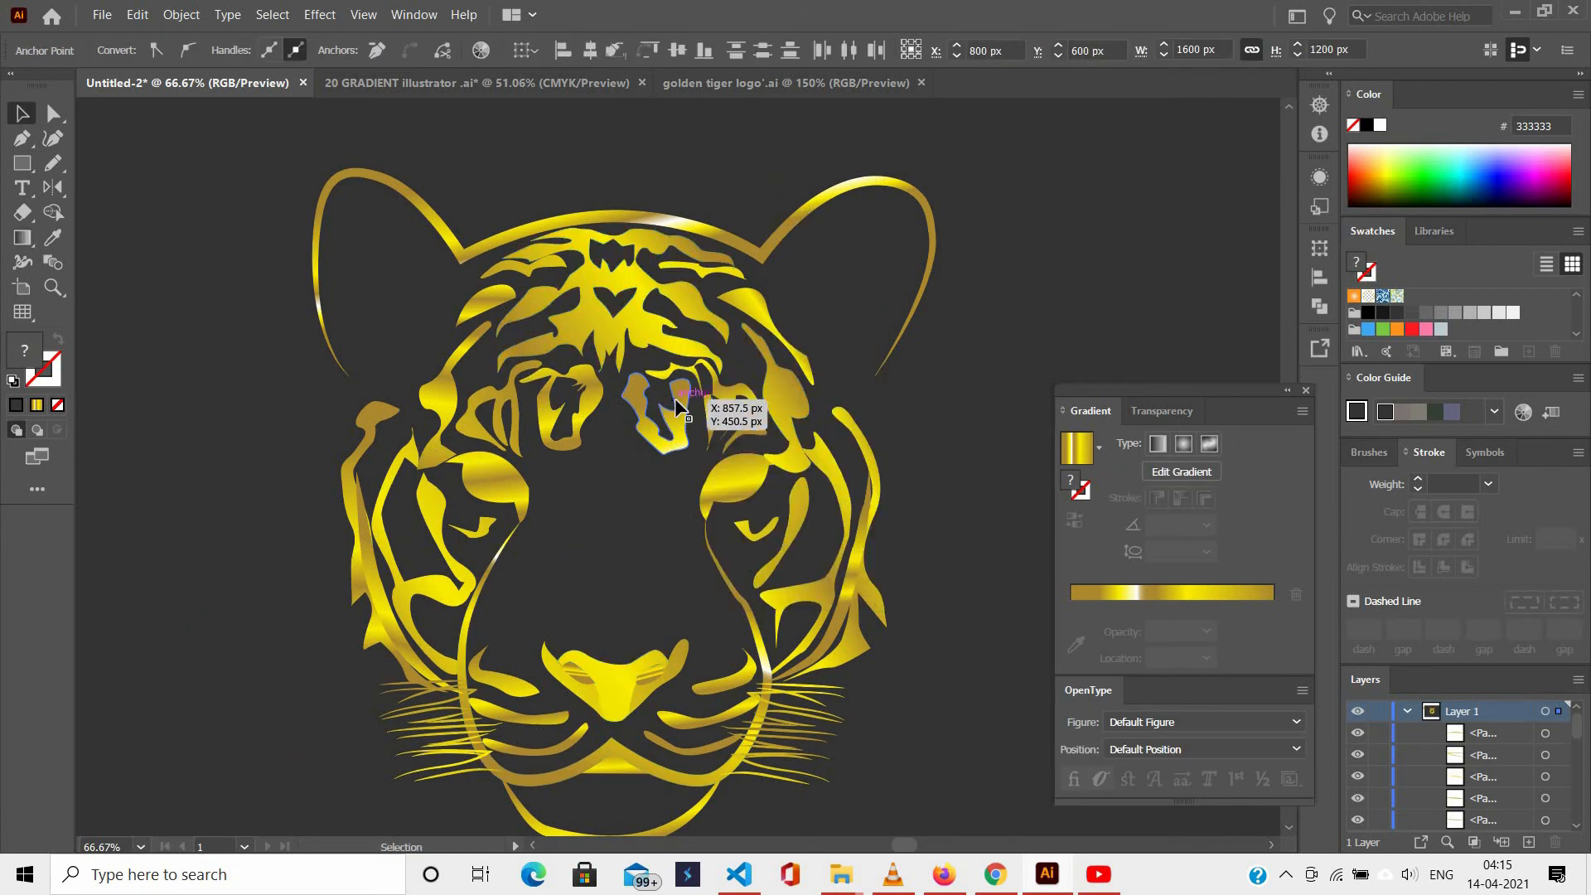
pyautogui.press('g')
pyautogui.moveTo(607, 546); pyautogui.dragTo(699, 341)
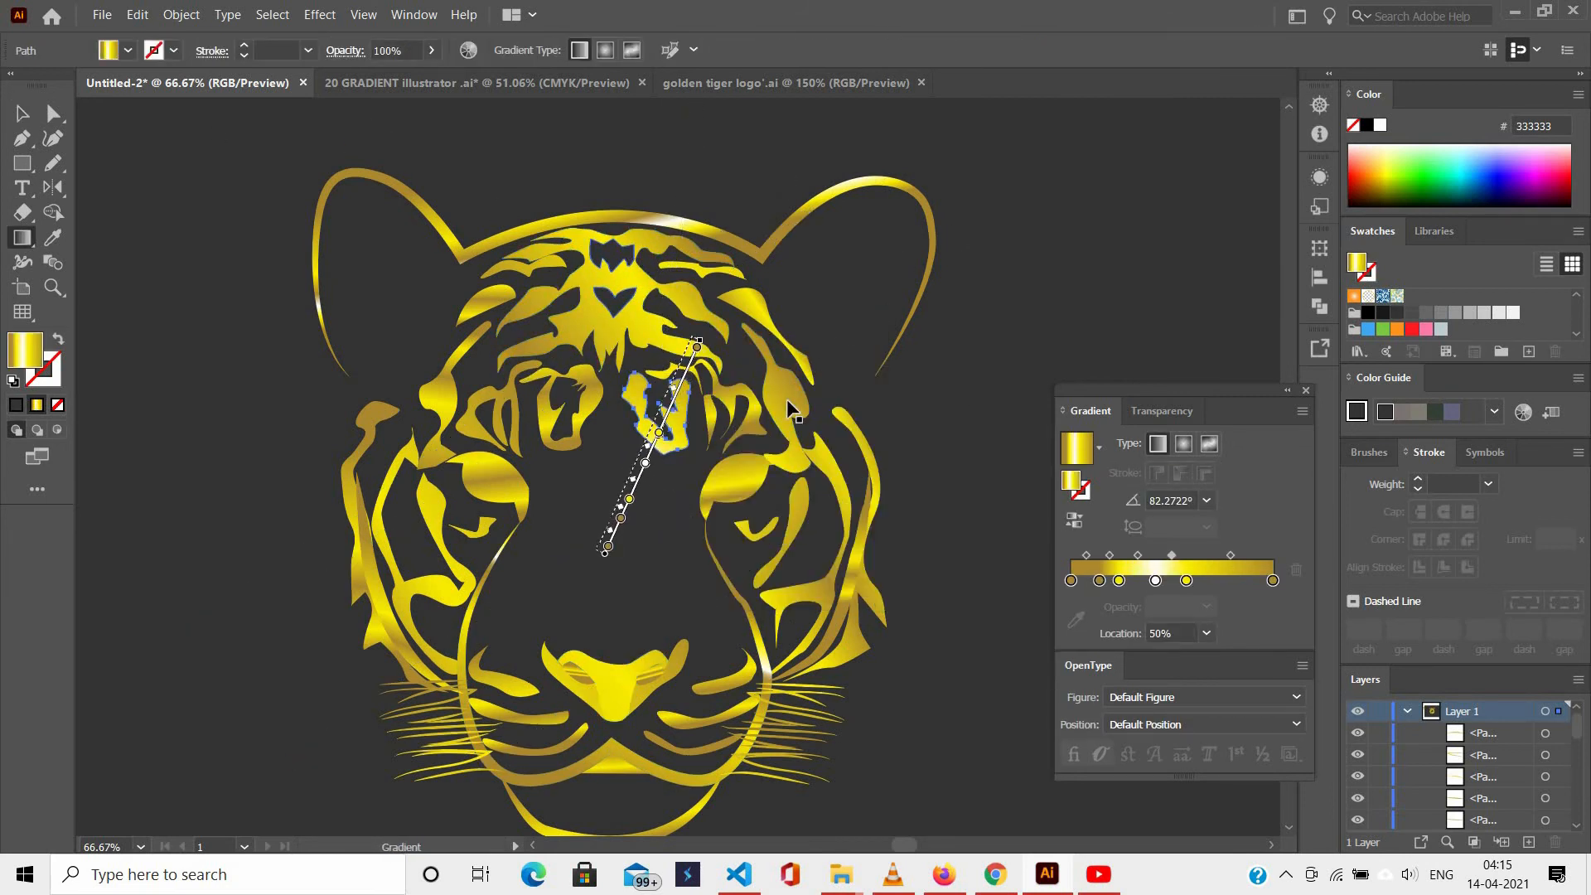
# Redirect the right temple stripe's gradient almost horizontally, running from outside the head toward the inner brow.
pyautogui.click(912, 391)
pyautogui.click(913, 390)
pyautogui.hotkey('ctrl', 'z')
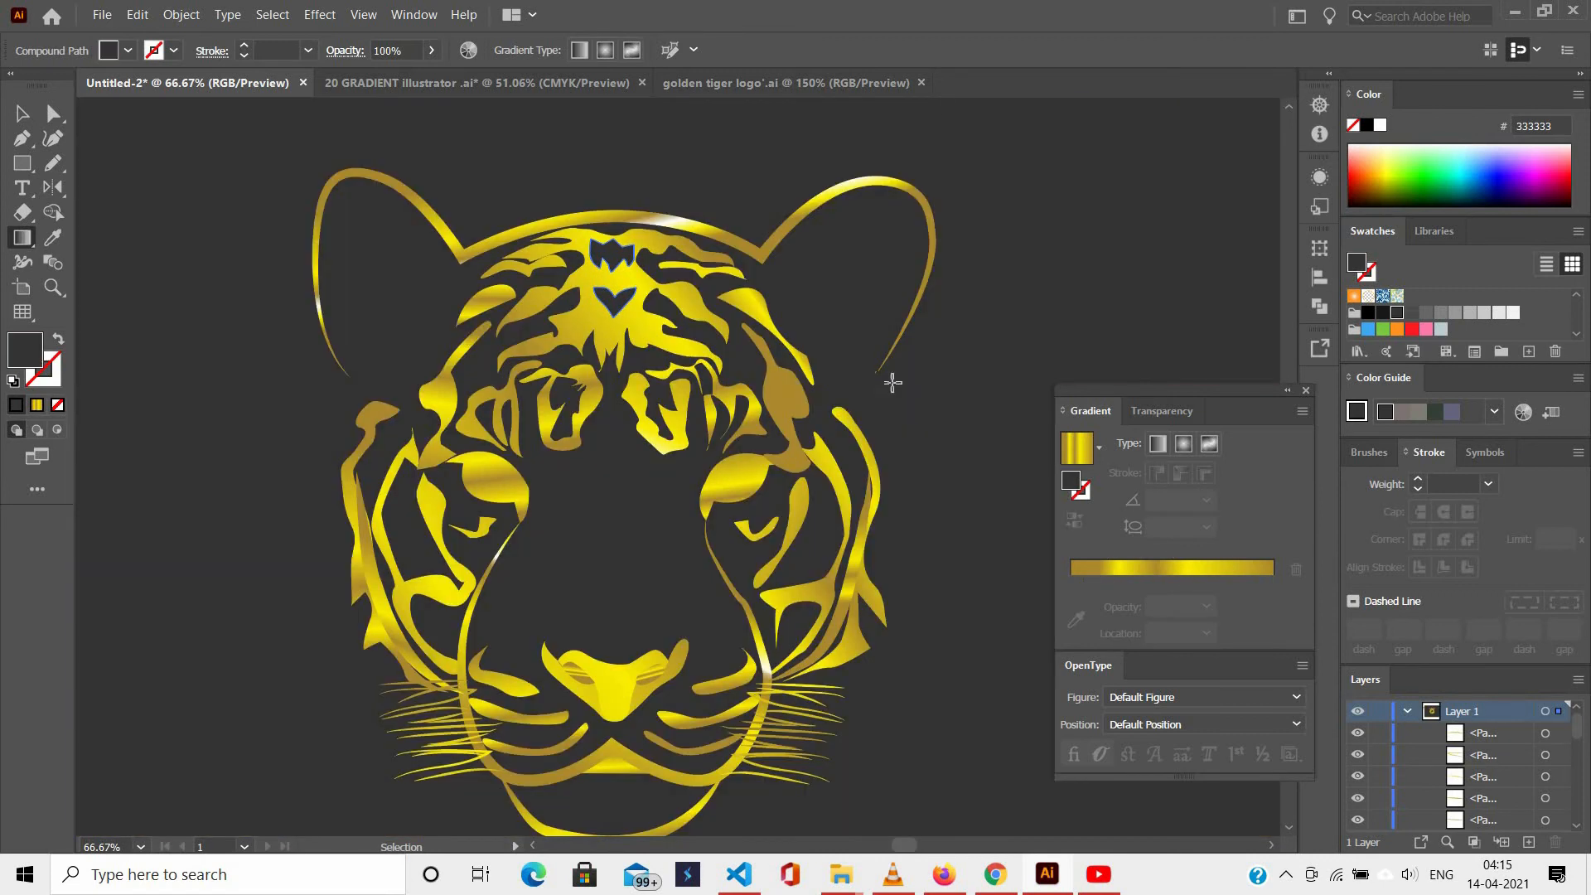
pyautogui.hotkey('ctrl', 'z')
pyautogui.moveTo(984, 414); pyautogui.dragTo(638, 374)
pyautogui.scroll(-4, 383, 451)
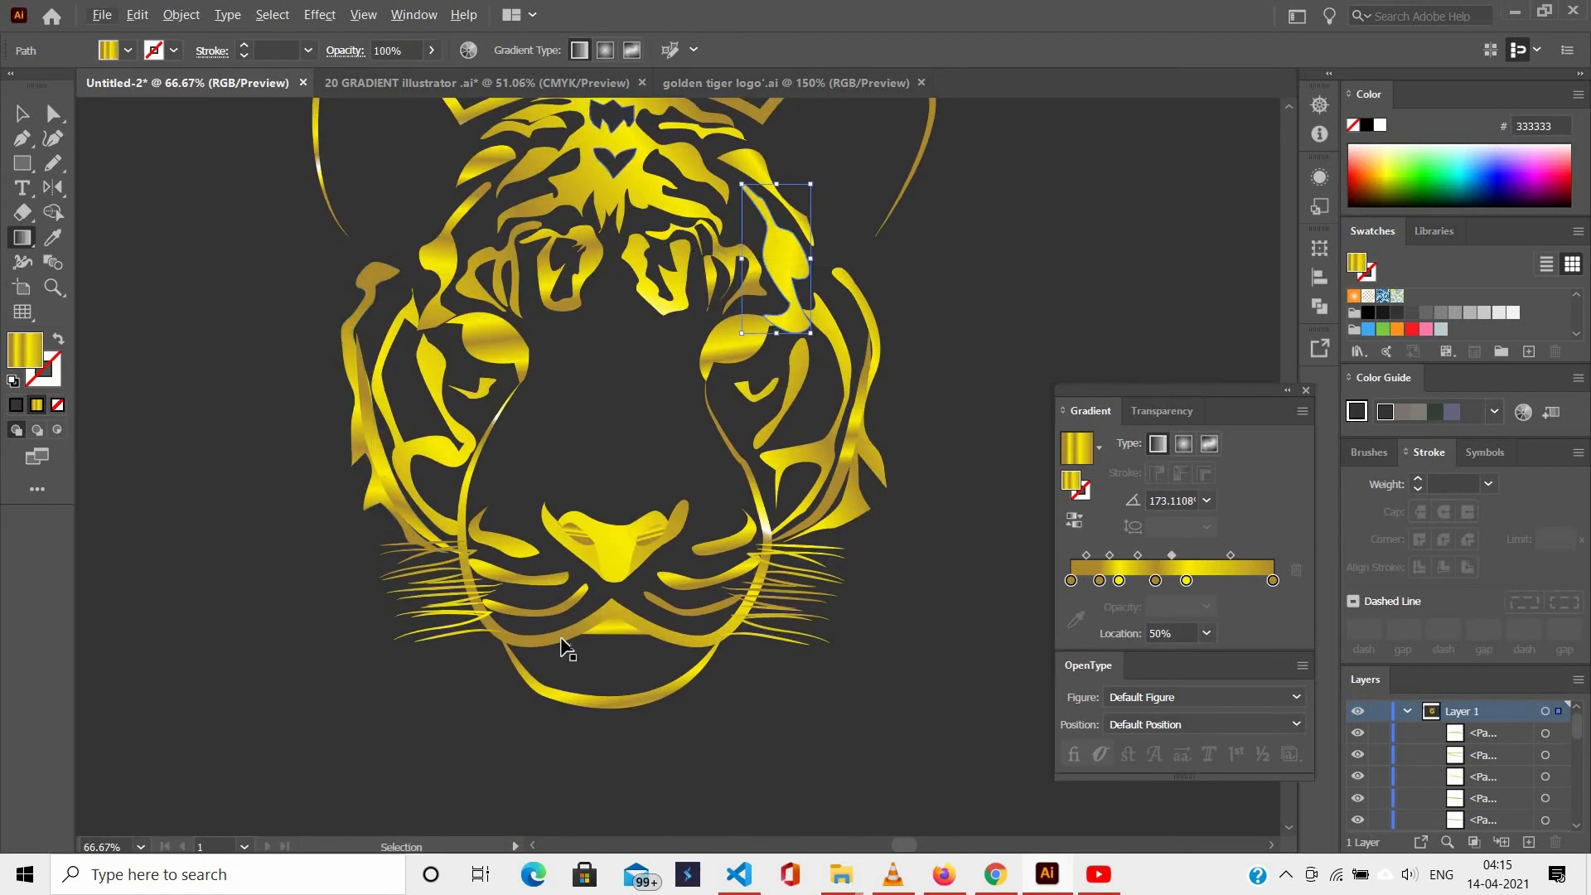
# Run the muzzle outline's gradient steeply up and leftward from below the mouth, then select the background.
pyautogui.click(566, 642)
pyautogui.moveTo(614, 696); pyautogui.dragTo(531, 527)
pyautogui.click(916, 612)
pyautogui.scroll(-1, 917, 612)
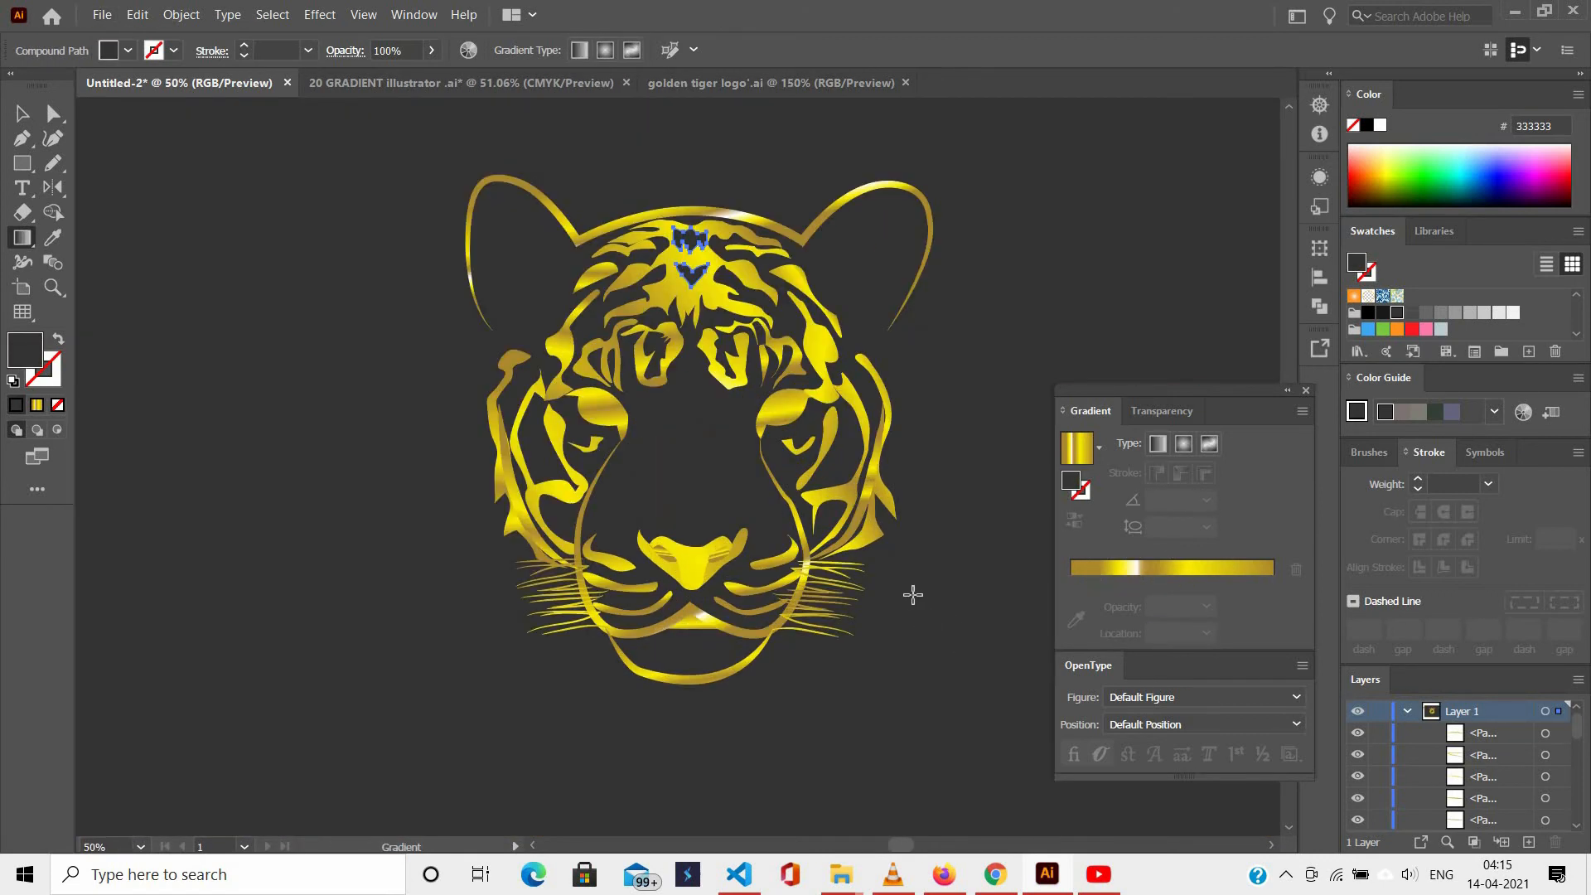
# Move the dark gray background away from the tiger, down and to the left, so the artwork sits on the white artboard.
pyautogui.scroll(2, 912, 594)
pyautogui.click(21, 114)
pyautogui.moveTo(447, 190); pyautogui.dragTo(774, 345)
pyautogui.hotkey('ctrl', 'z')
pyautogui.click(680, 317)
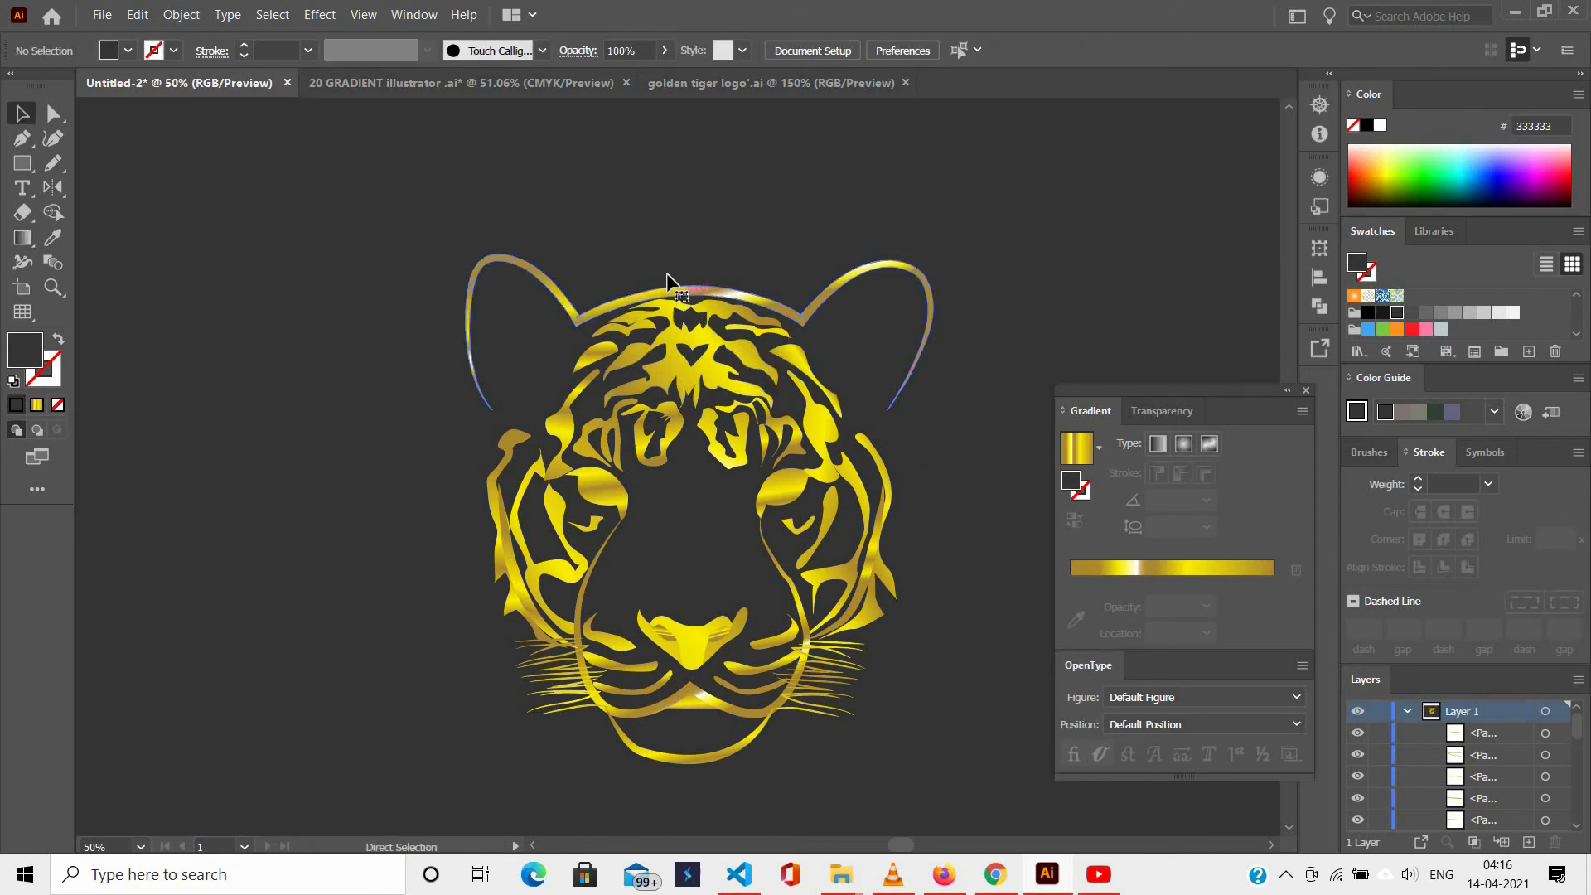
pyautogui.click(638, 253)
pyautogui.scroll(-2, 635, 250)
pyautogui.moveTo(635, 249); pyautogui.dragTo(261, 723)
pyautogui.scroll(1, 290, 493)
pyautogui.scroll(4, 680, 223)
pyautogui.hscroll(4, 716, 170)
# Apply a Multiply drop shadow to the whole tiger with 88% opacity, 11 px X offset, 7 px Y offset and 4 px blur.
pyautogui.moveTo(517, 166); pyautogui.dragTo(1099, 613)
pyautogui.click(320, 15)
pyautogui.moveTo(529, 300)
pyautogui.click(572, 277)
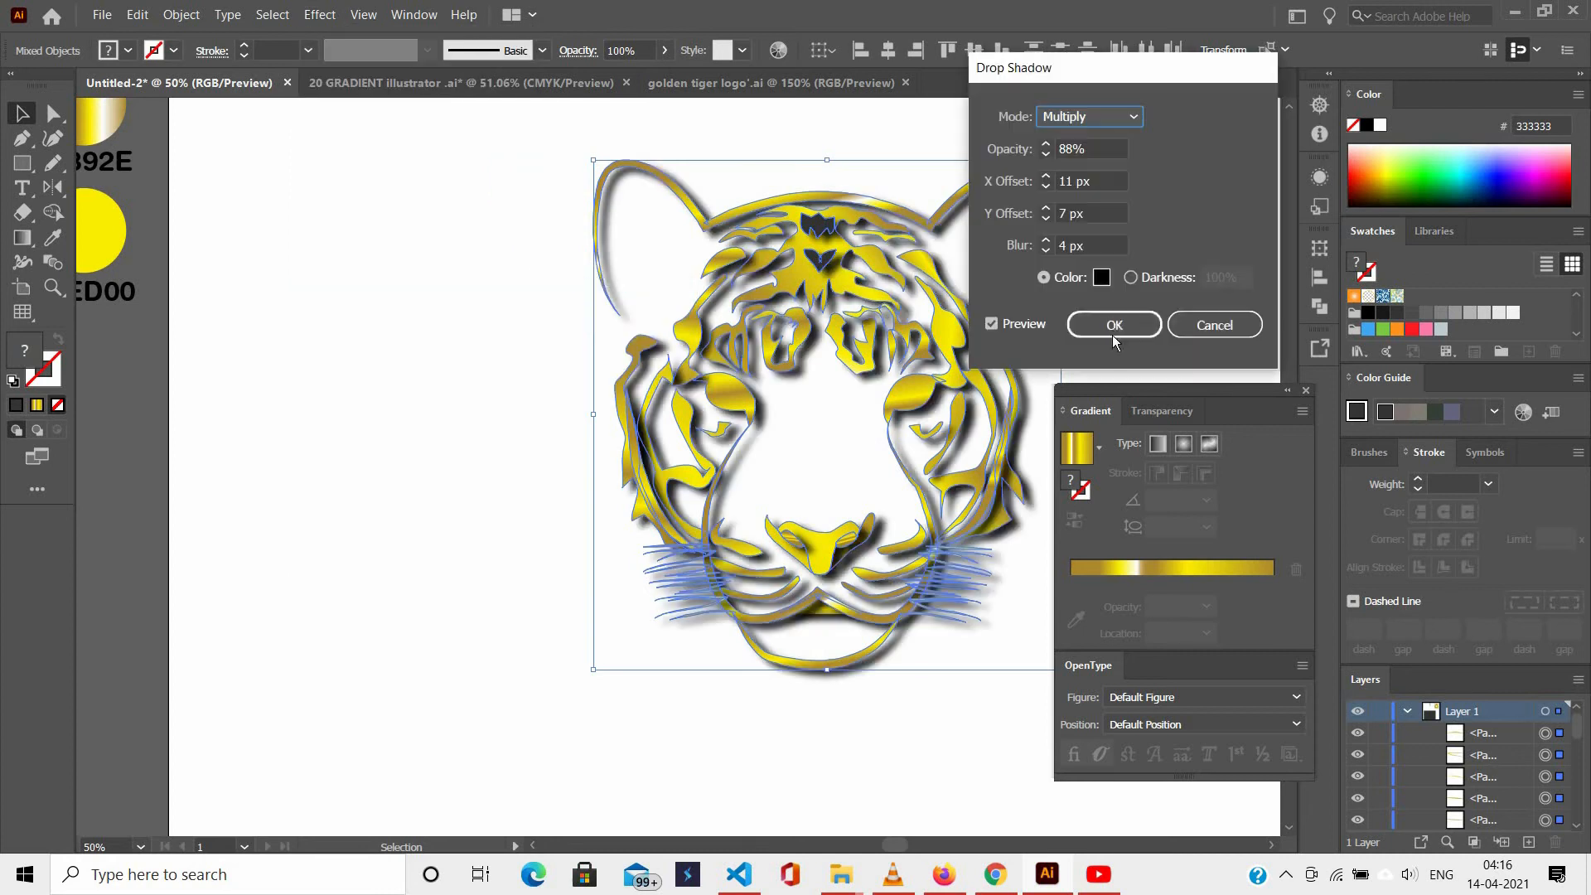
pyautogui.click(1112, 325)
pyautogui.hscroll(4, 1117, 319)
pyautogui.click(1116, 318)
pyautogui.hscroll(3, 674, 249)
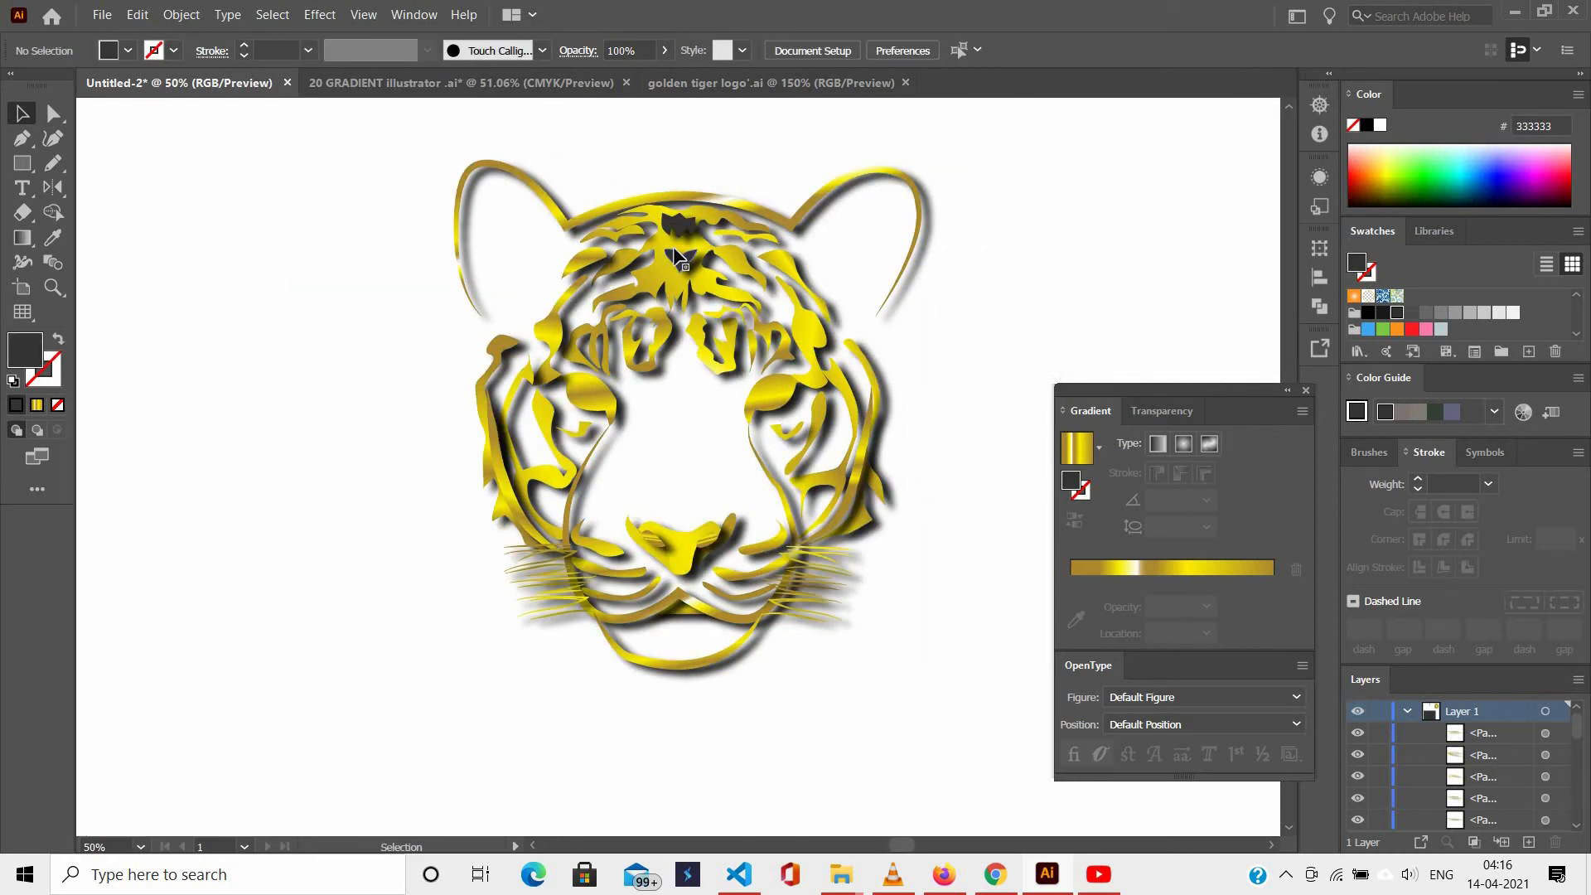
# Delete the two small dark patches in the middle of the tiger's forehead.
pyautogui.press('Delete')
pyautogui.click(682, 222)
pyautogui.press('Delete')
pyautogui.click(921, 237)
pyautogui.click(1027, 243)
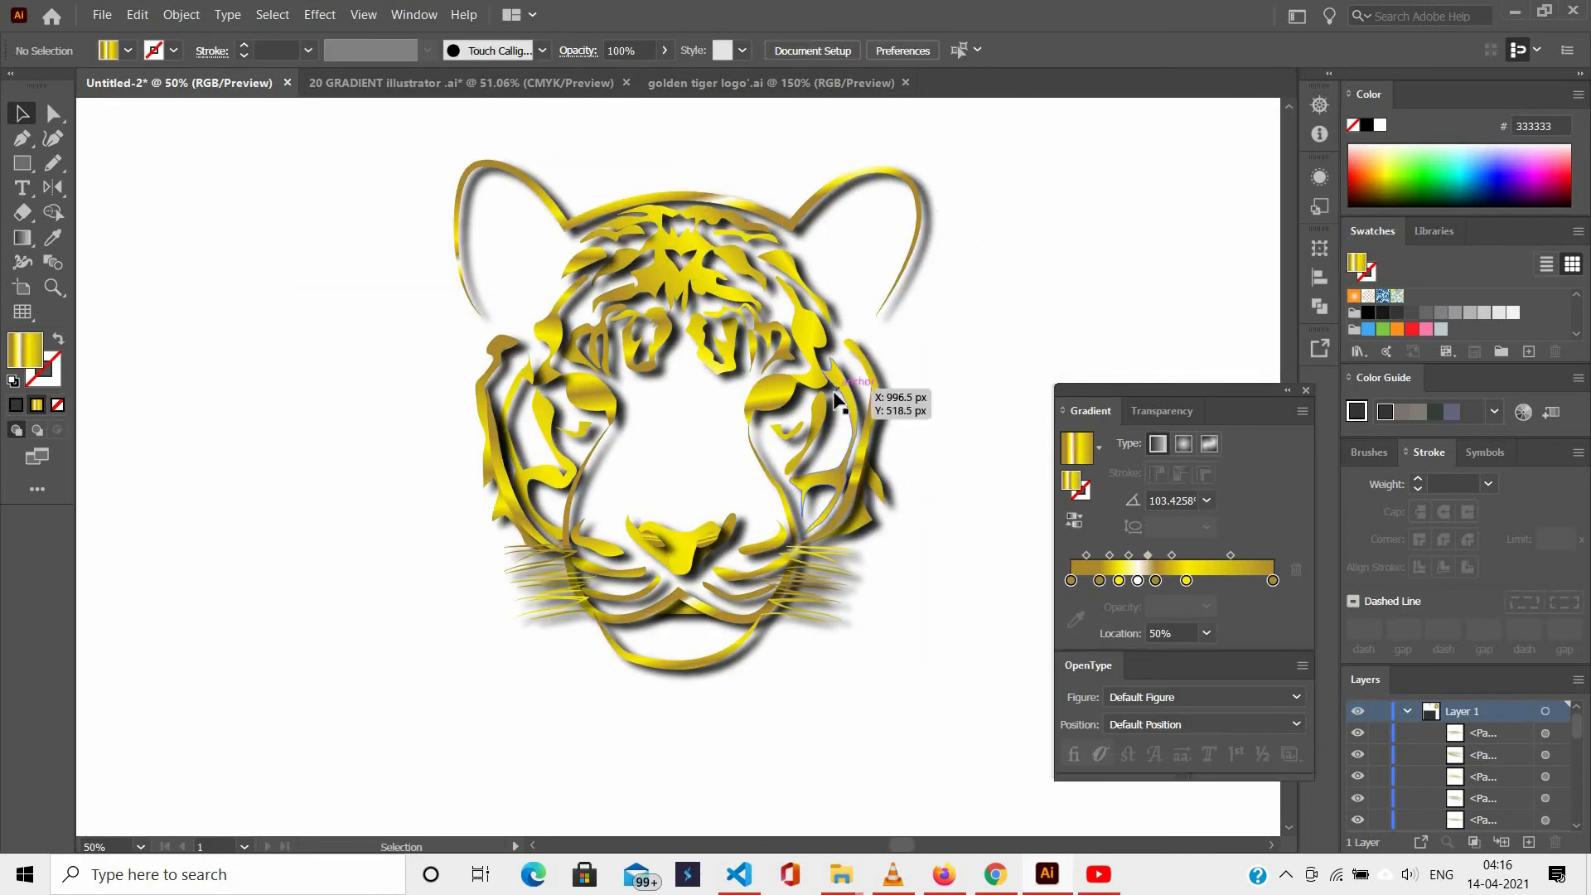
# Move the dark gray background back over the artboard behind the tiger.
pyautogui.scroll(-1, 836, 395)
pyautogui.moveTo(497, 790); pyautogui.dragTo(998, 160)
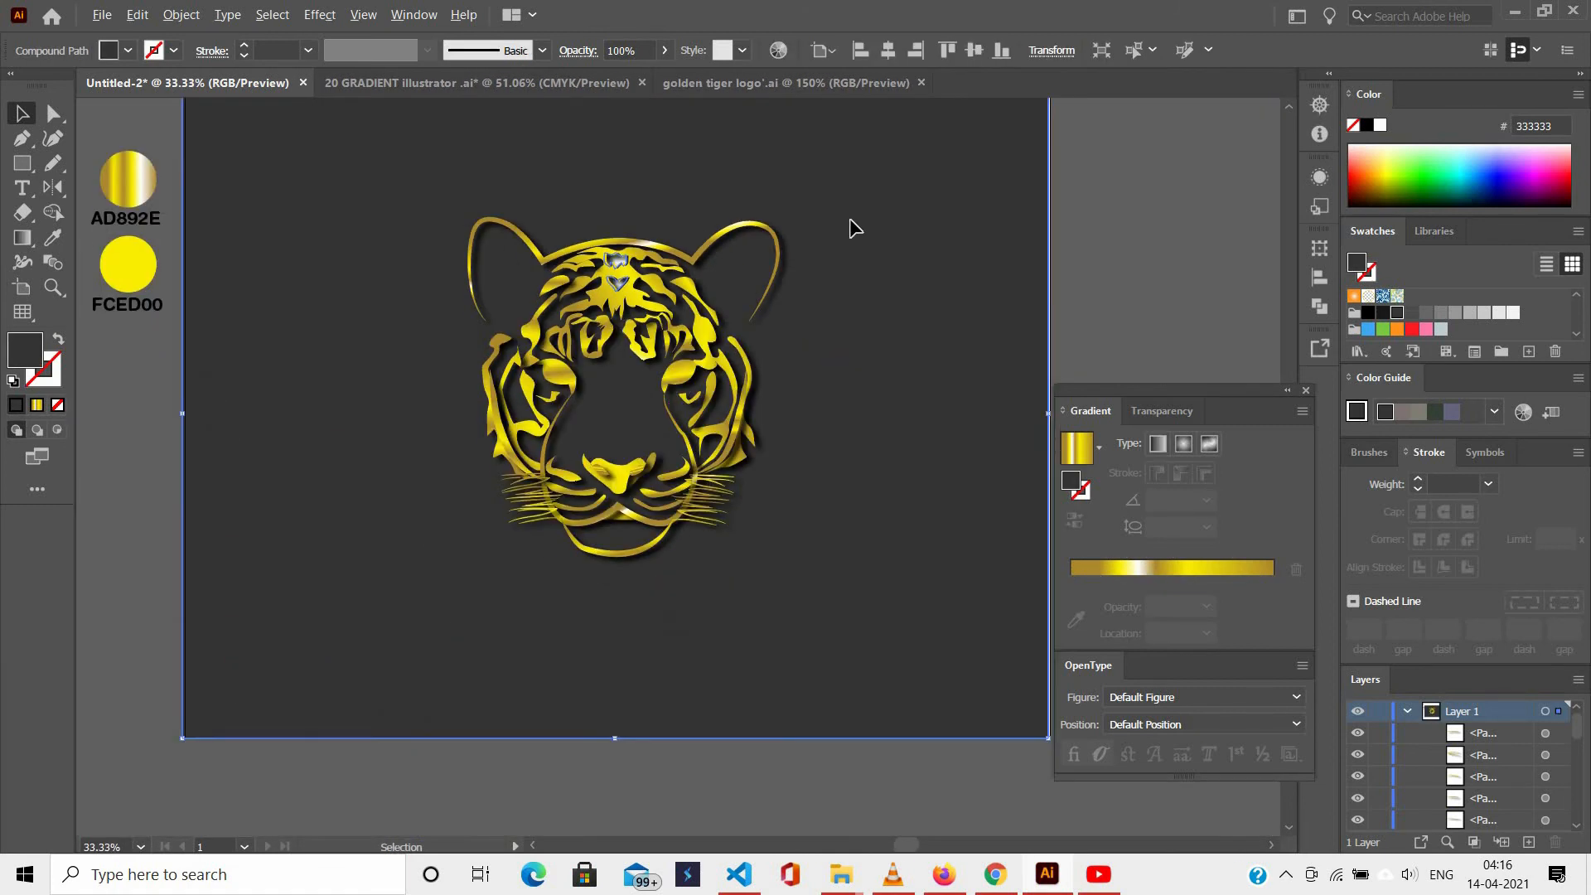
pyautogui.moveTo(853, 227); pyautogui.dragTo(853, 227)
# Examine the drop shadows around the nose, mouth and forehead against the dark background.
pyautogui.scroll(6, 381, 782)
pyautogui.click(530, 394)
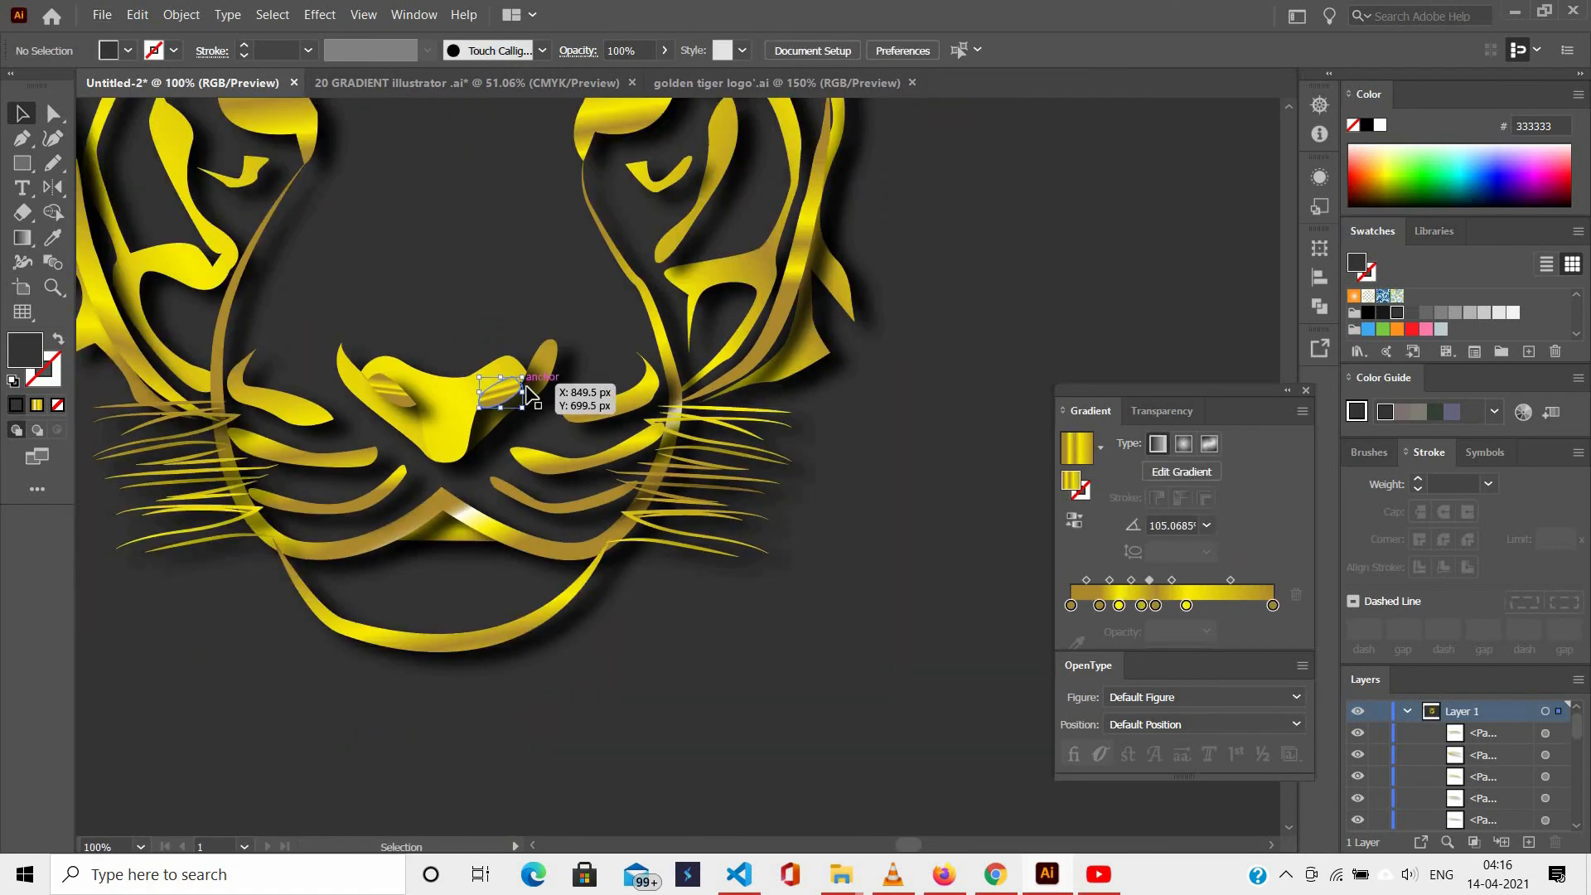
pyautogui.click(617, 365)
pyautogui.scroll(3, 614, 380)
pyautogui.scroll(-1, 615, 380)
pyautogui.scroll(7, 440, 788)
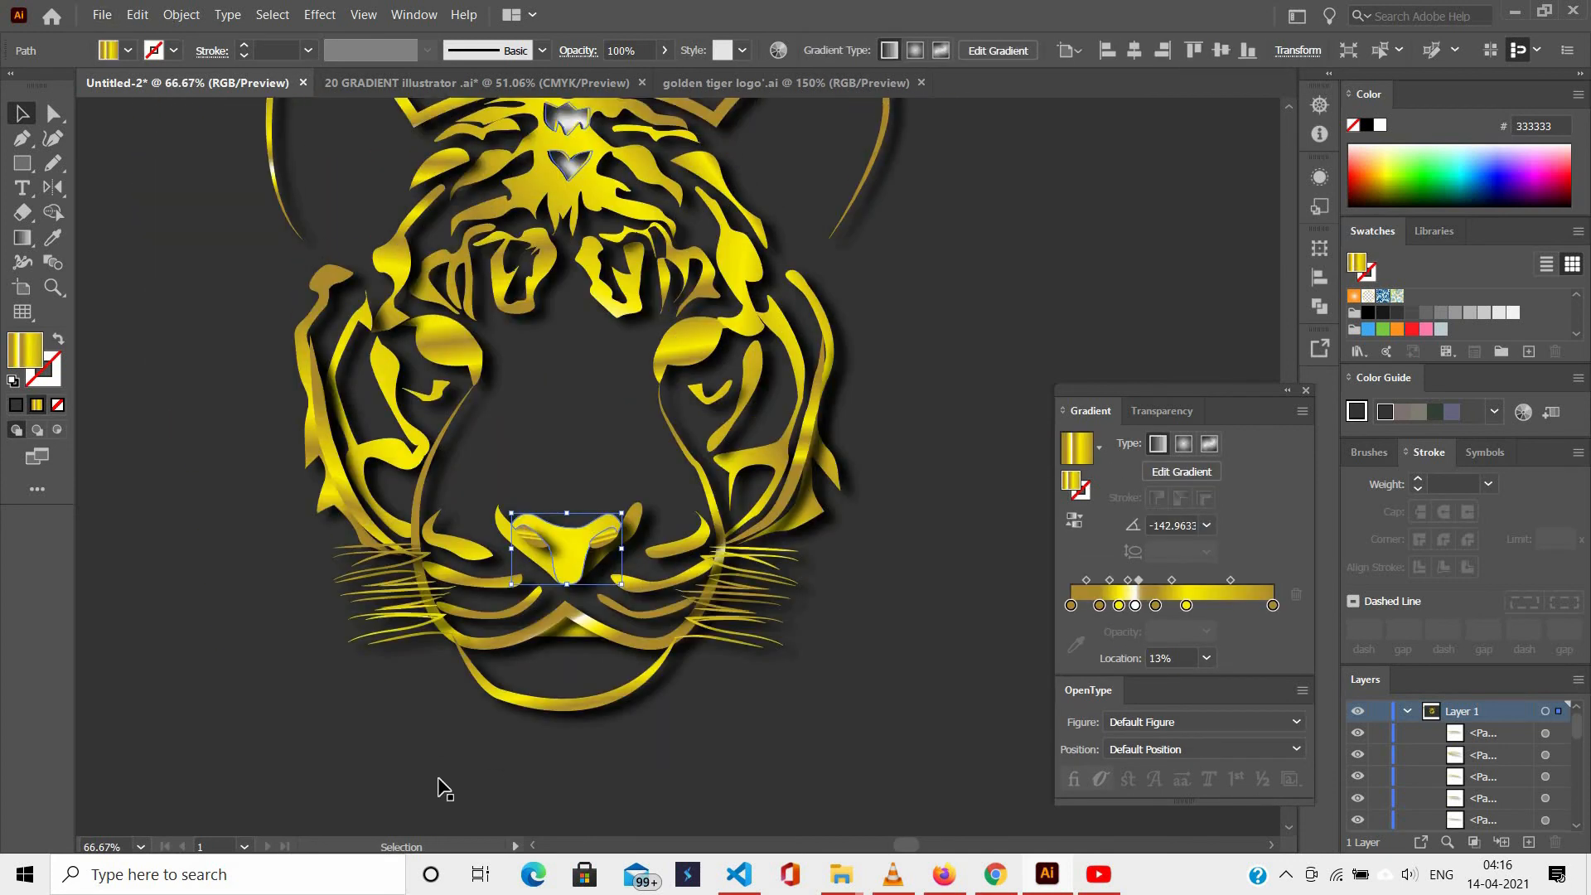
pyautogui.click(912, 598)
pyautogui.scroll(-1, 642, 221)
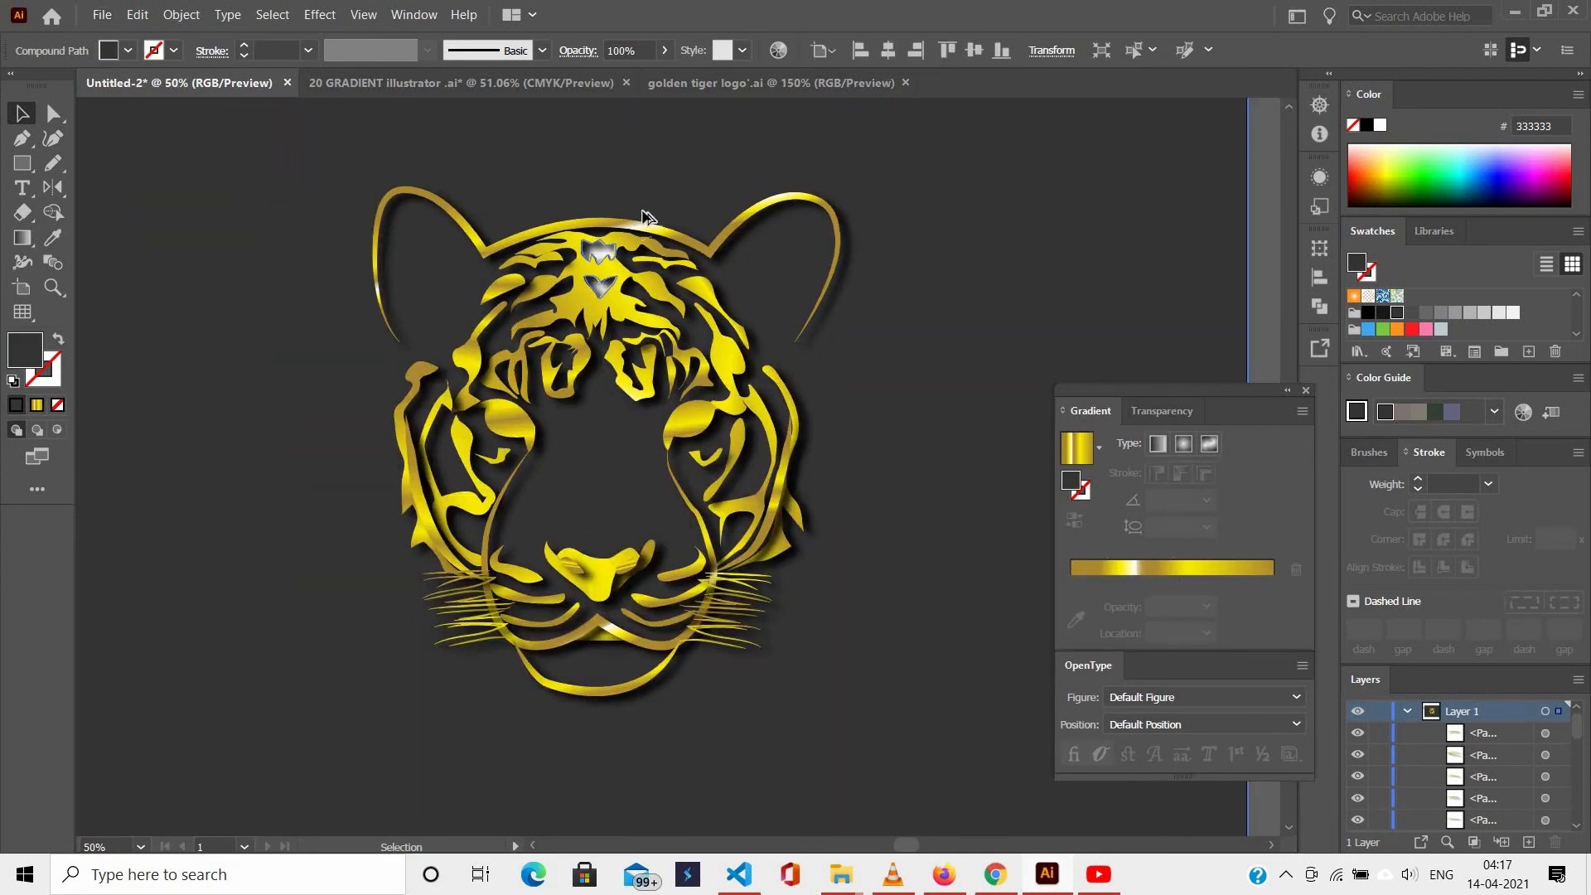
pyautogui.scroll(1, 651, 224)
# Draw a large circle around the tiger with the Ellipse tool, nearly as tall as the artboard, and shrink it slightly.
pyautogui.click(23, 164)
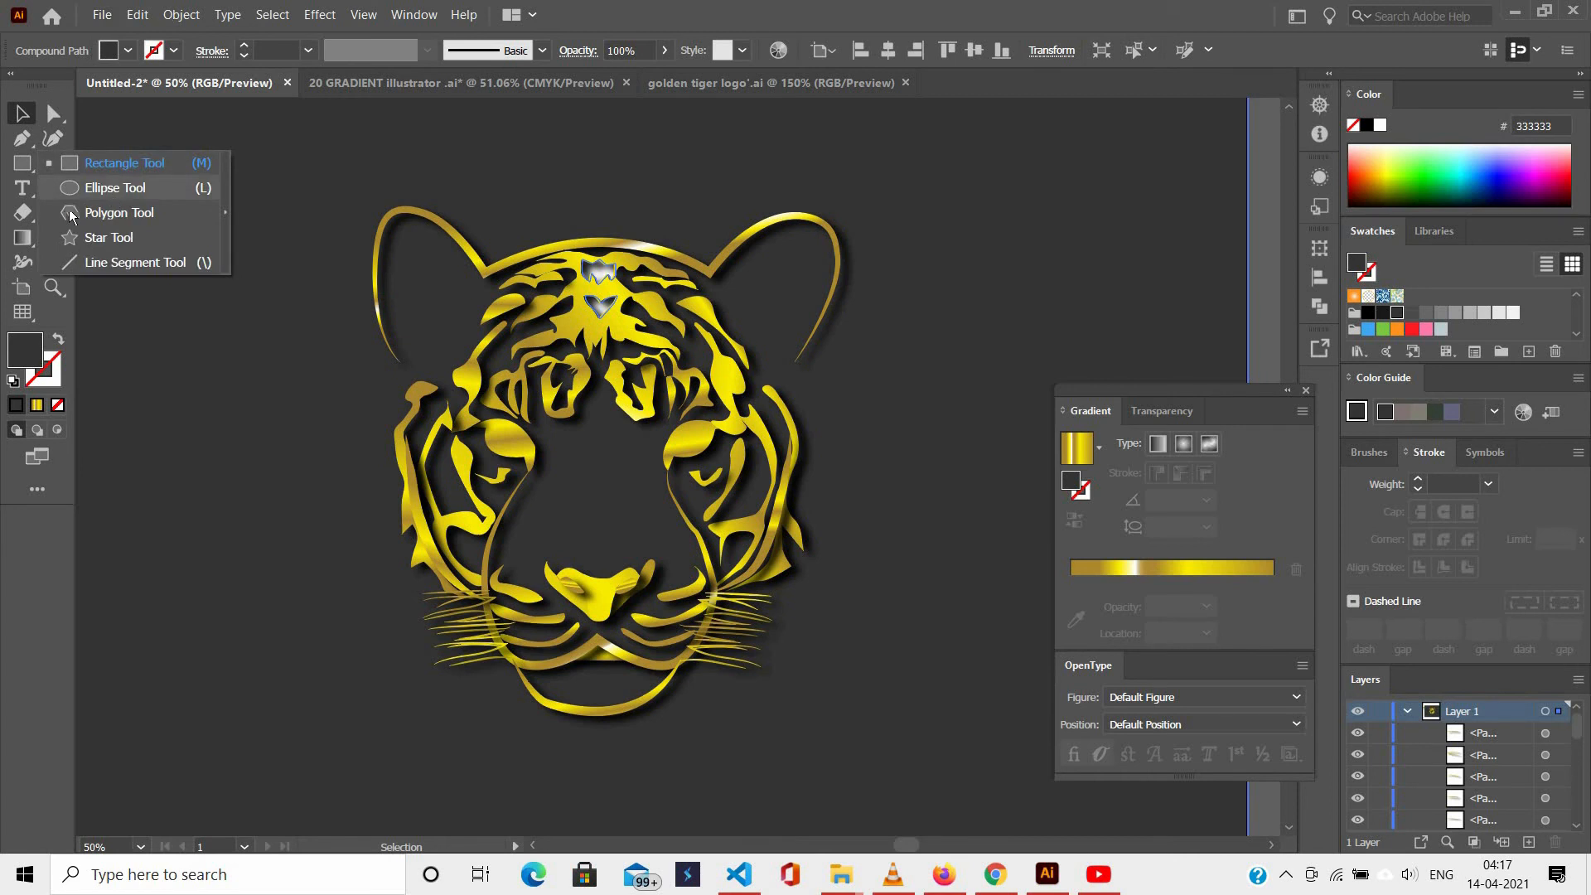
pyautogui.click(115, 187)
pyautogui.scroll(-2, 417, 339)
pyautogui.moveTo(408, 345); pyautogui.dragTo(189, 316)
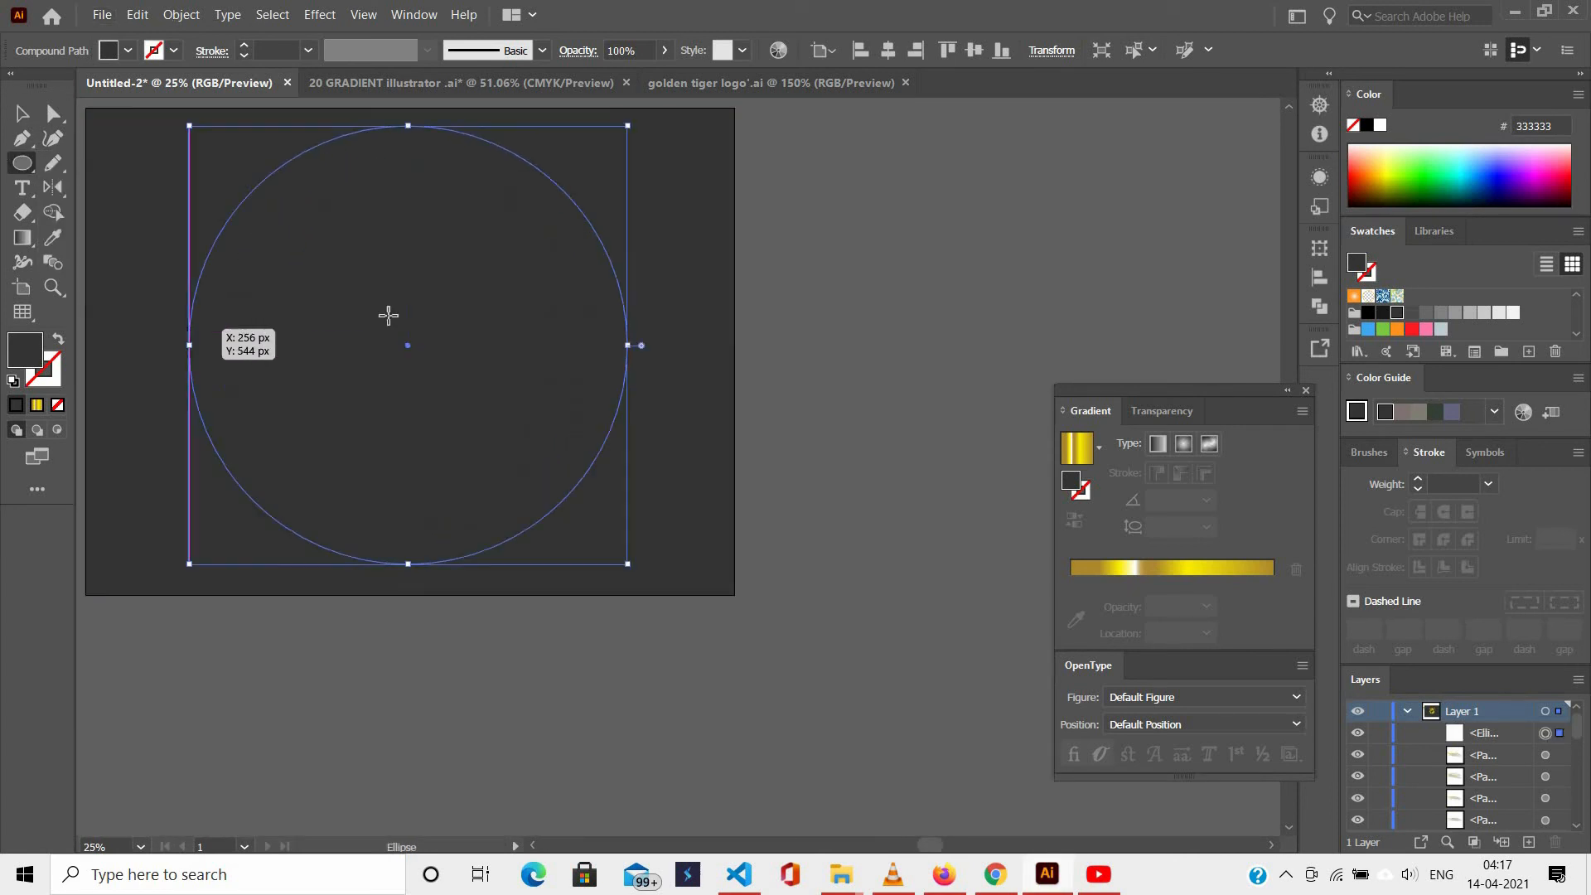
pyautogui.scroll(3, 177, 316)
pyautogui.hscroll(-1, 177, 316)
pyautogui.scroll(-1, 326, 391)
pyautogui.click(22, 113)
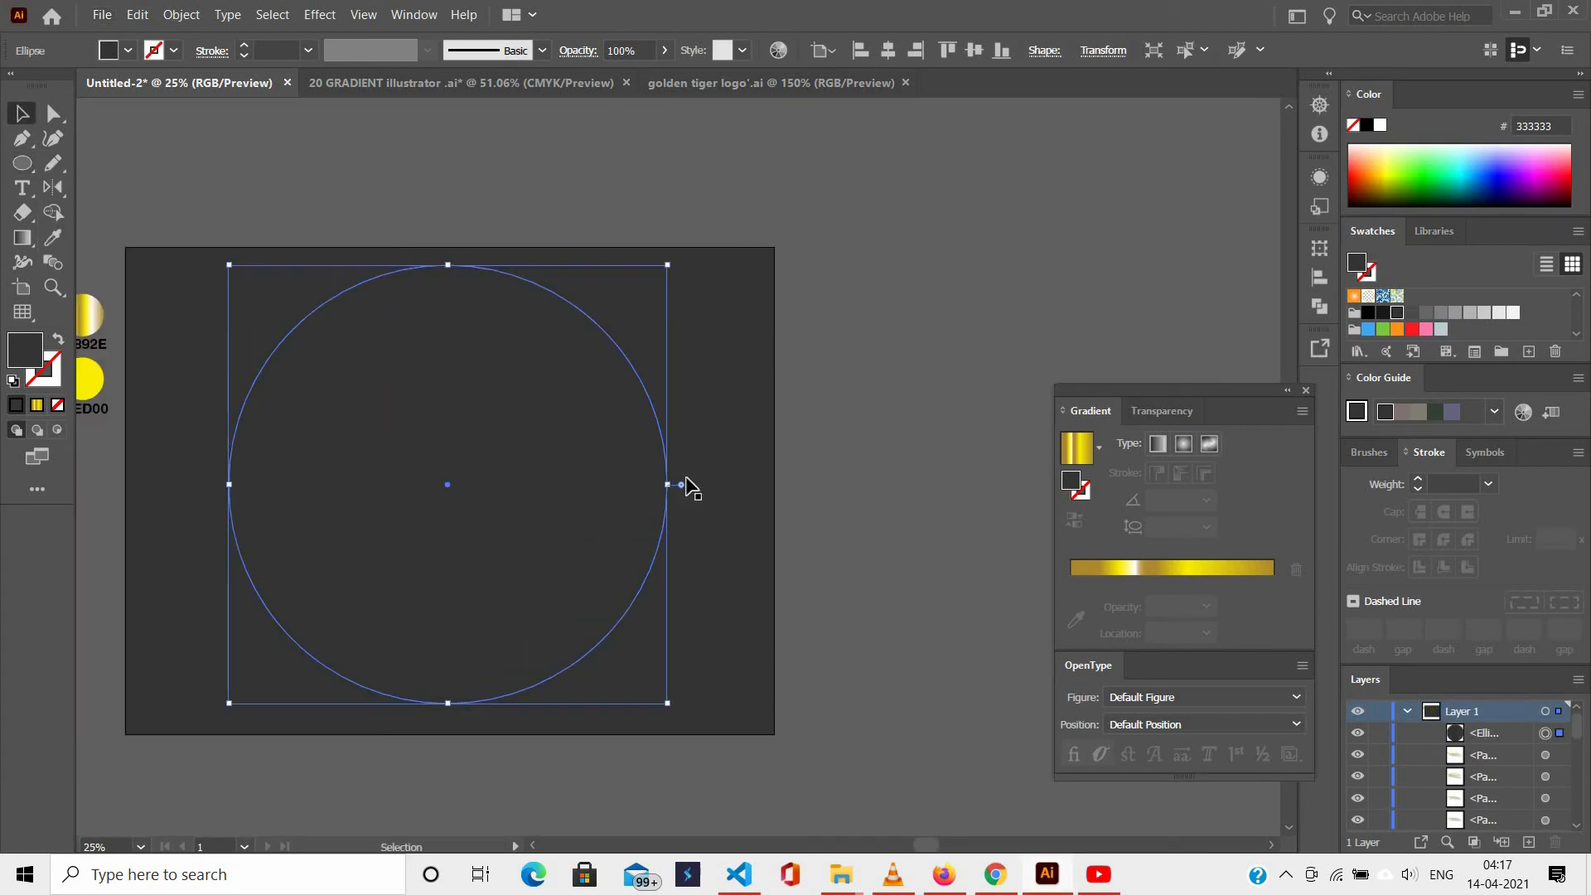
pyautogui.moveTo(663, 707); pyautogui.dragTo(658, 702)
# Give the circle no fill and a 10 pt stroke in the gold gradient sampled from the AD892E sample circle.
pyautogui.click(58, 339)
pyautogui.hscroll(-4, 104, 333)
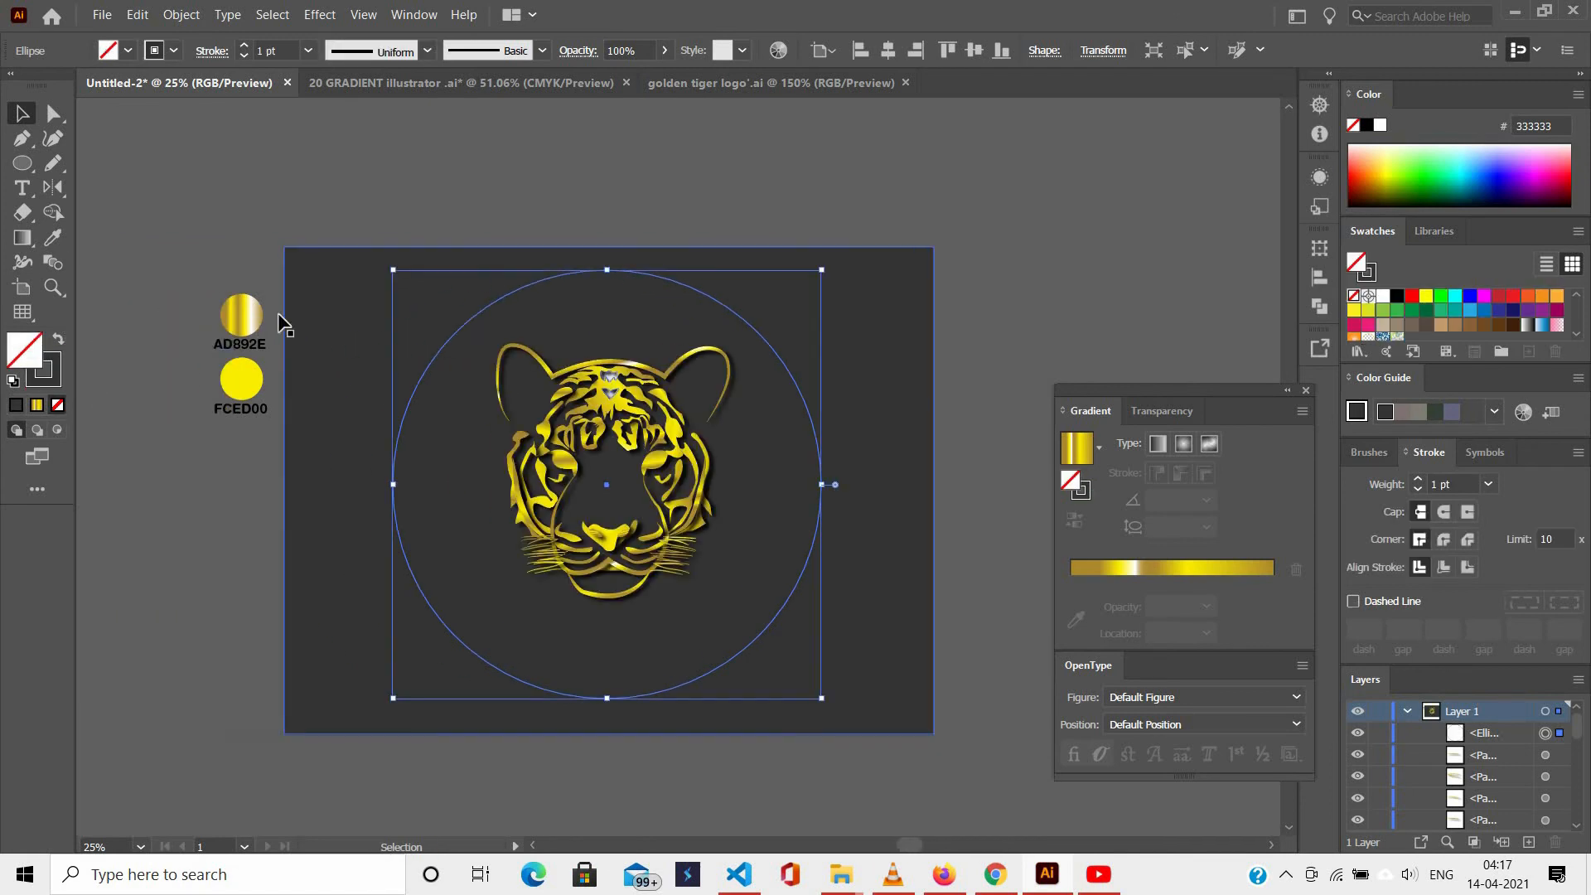
pyautogui.press('i')
pyautogui.click(247, 308)
pyautogui.click(58, 339)
pyautogui.press('v')
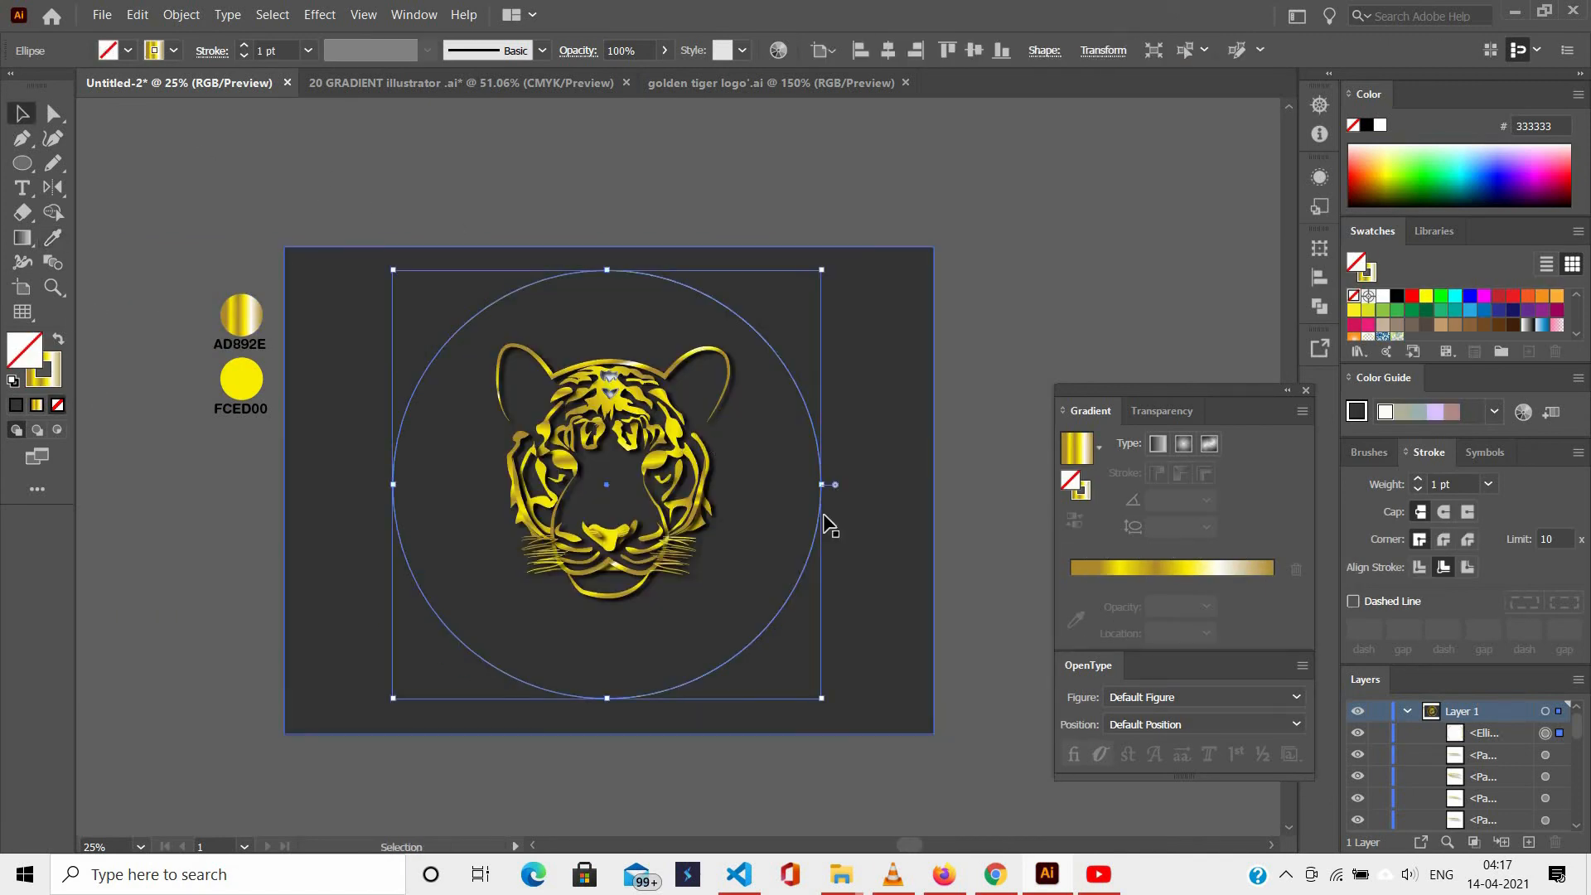
pyautogui.click(243, 46)
pyautogui.click(243, 46)
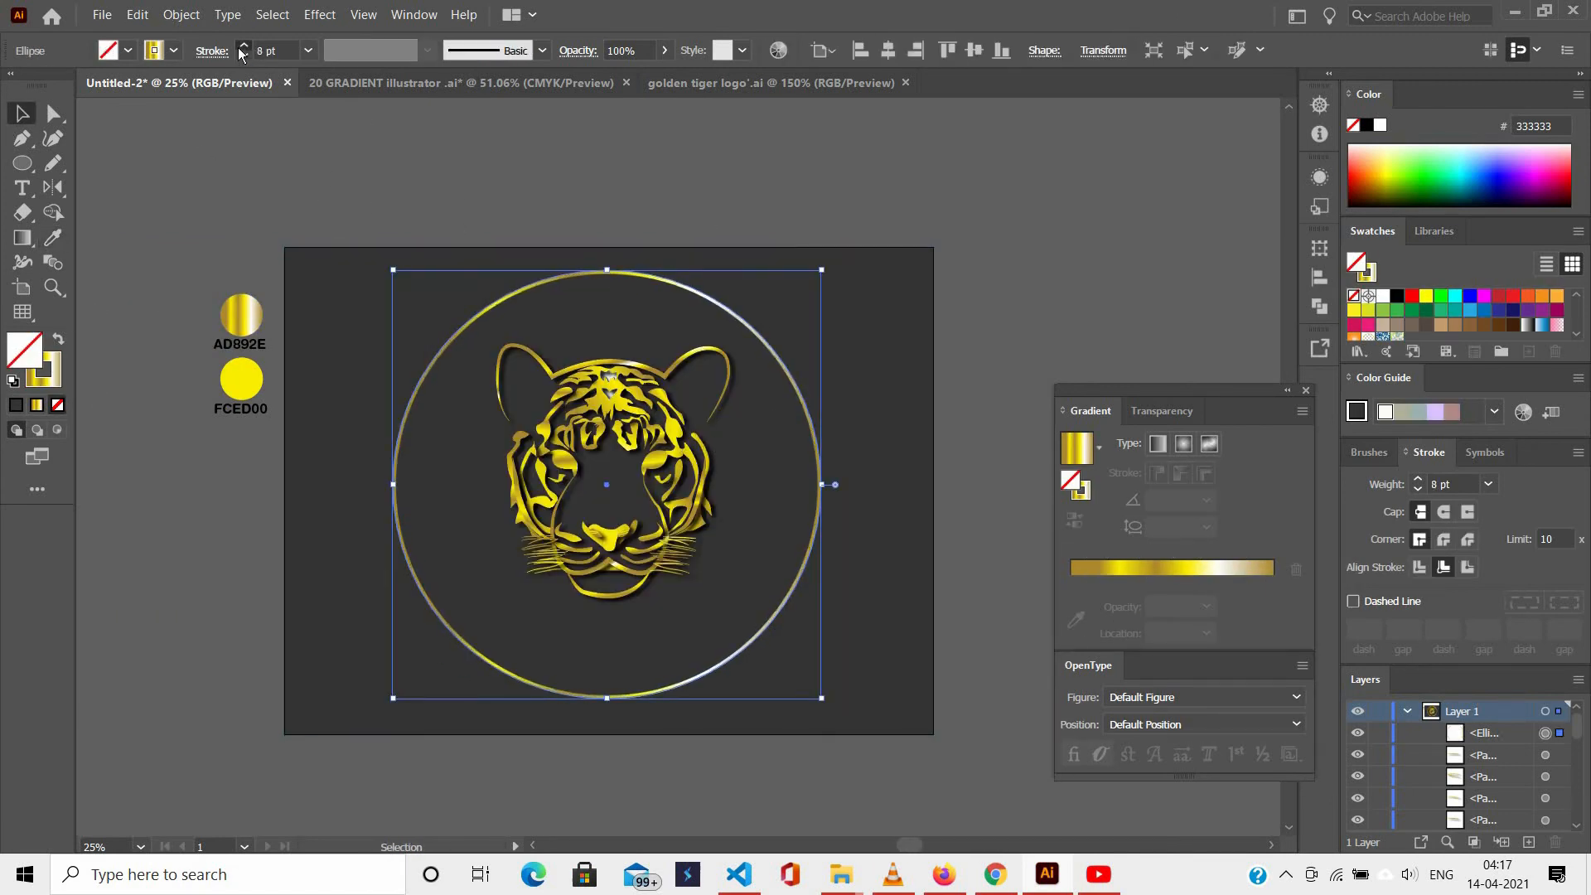
# Cut the gold circle into two halves with the Scissors tool at its top and bottom anchor points.
pyautogui.moveTo(23, 207); pyautogui.dragTo(95, 232)
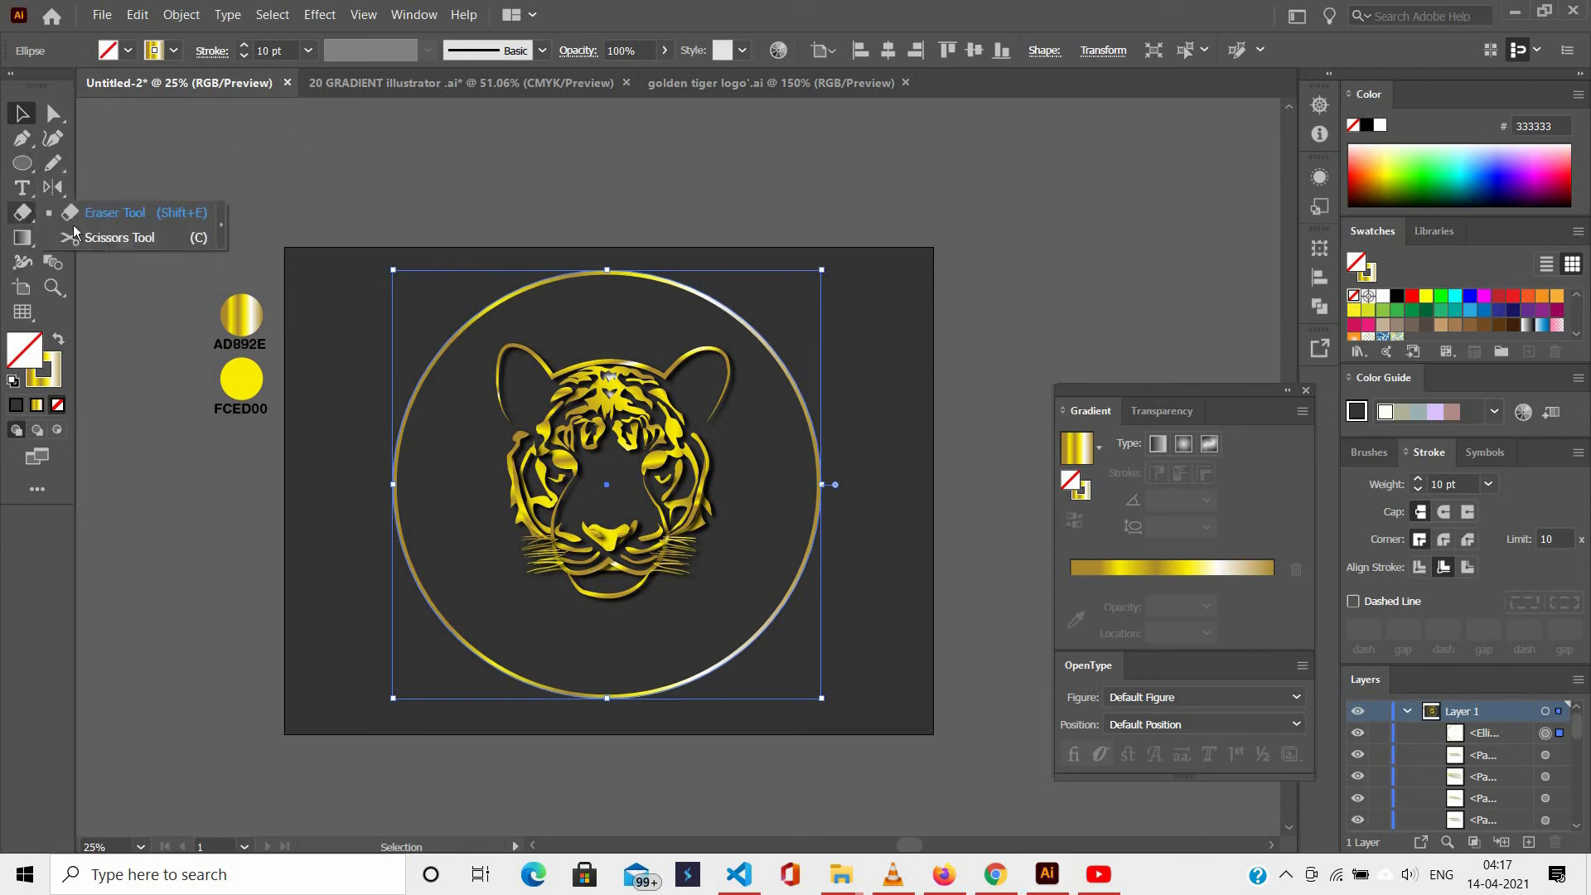
pyautogui.hotkey('ctrl', '=')
pyautogui.hotkey('ctrl', '=')
pyautogui.click(602, 197)
pyautogui.scroll(-5, 594, 707)
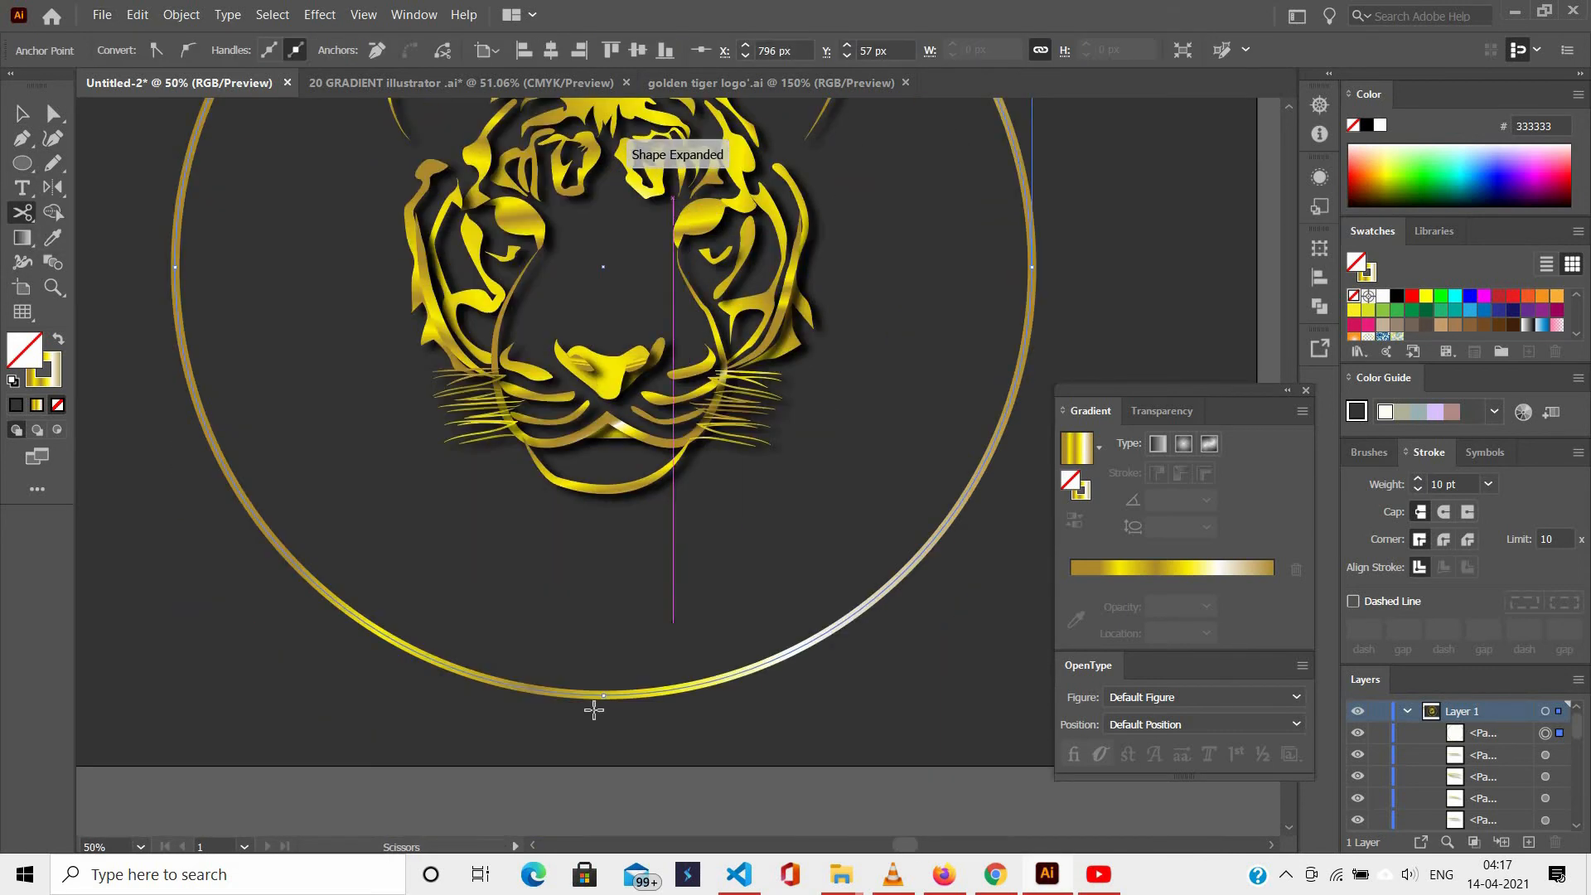
pyautogui.click(607, 701)
# Shrink both half circles, offset the right half upward, and give them a tapered 14 pt stroke.
pyautogui.hotkey('ctrl', '-')
pyautogui.click(746, 317)
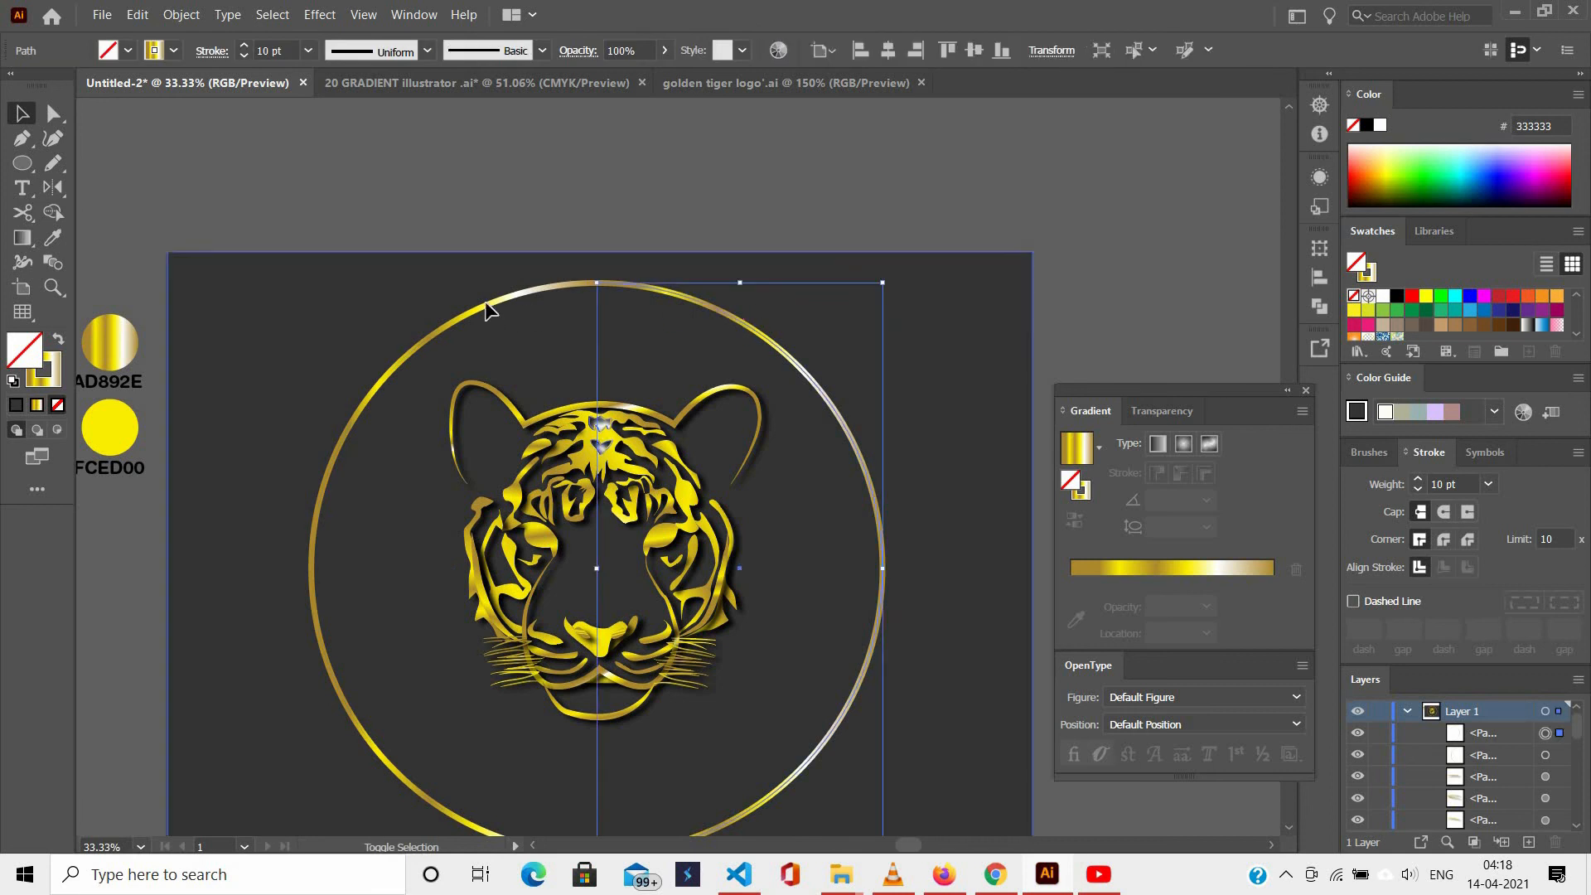
pyautogui.keyDown('shift'); pyautogui.click(487, 304); pyautogui.keyUp('shift')
pyautogui.moveTo(885, 283); pyautogui.dragTo(846, 331)
pyautogui.moveTo(613, 334); pyautogui.dragTo(631, 292)
pyautogui.hotkey('ctrl', 'z')
pyautogui.hotkey('ctrl', '2')
pyautogui.click(451, 461)
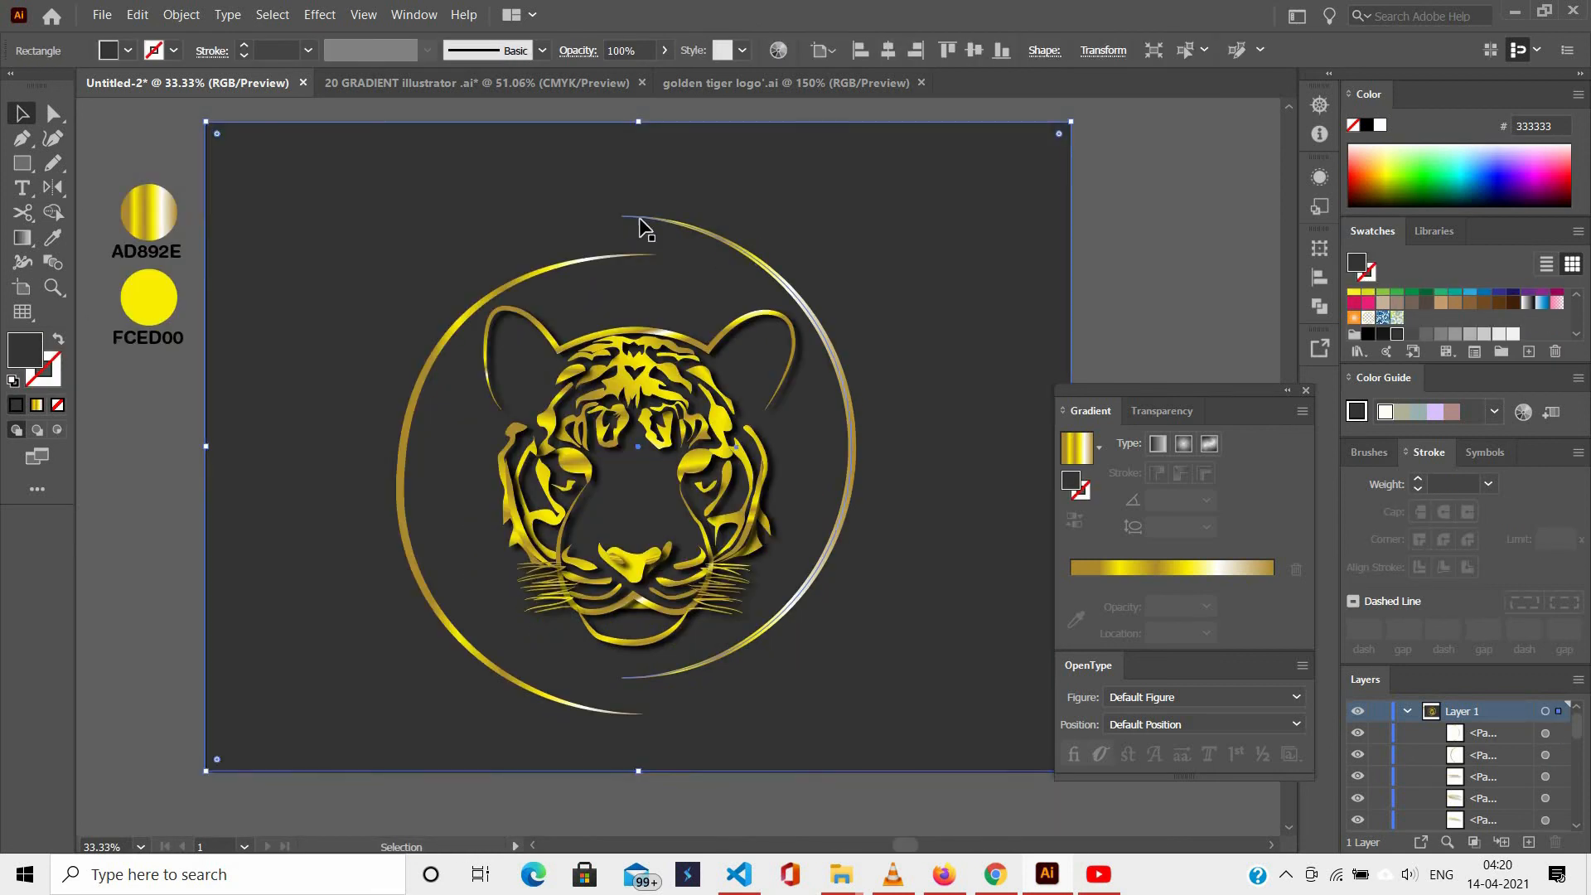
# Try to draw an angular letter-like path with the Pen tool at the lower end of the left arc.
pyautogui.click(641, 219)
pyautogui.scroll(-1, 632, 636)
pyautogui.scroll(-1, 632, 638)
pyautogui.press('p')
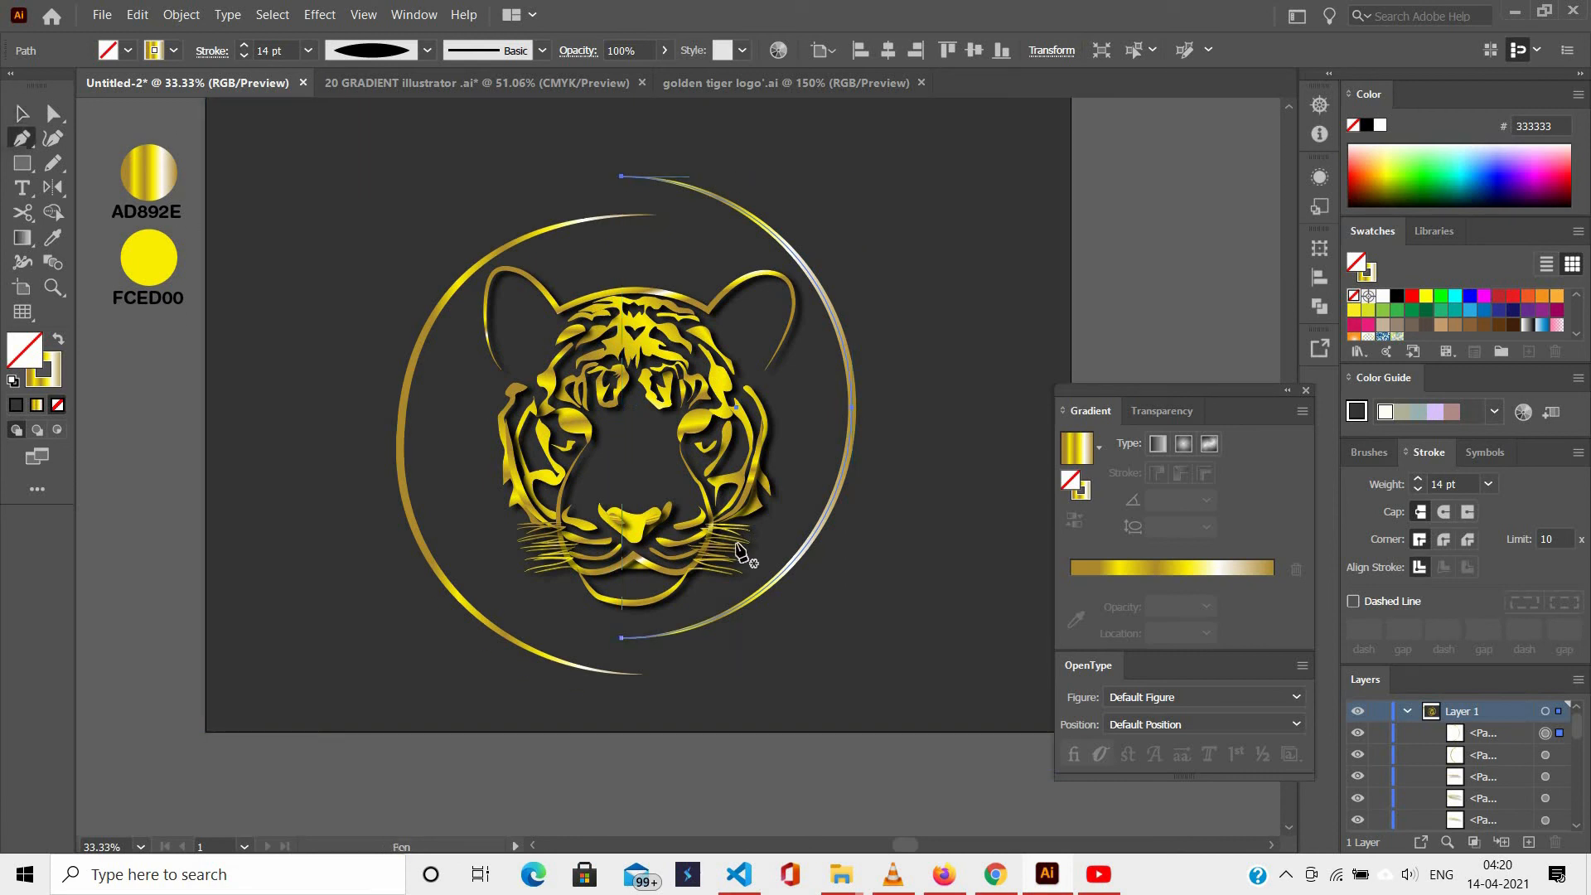
pyautogui.scroll(2, 729, 547)
pyautogui.click(711, 538)
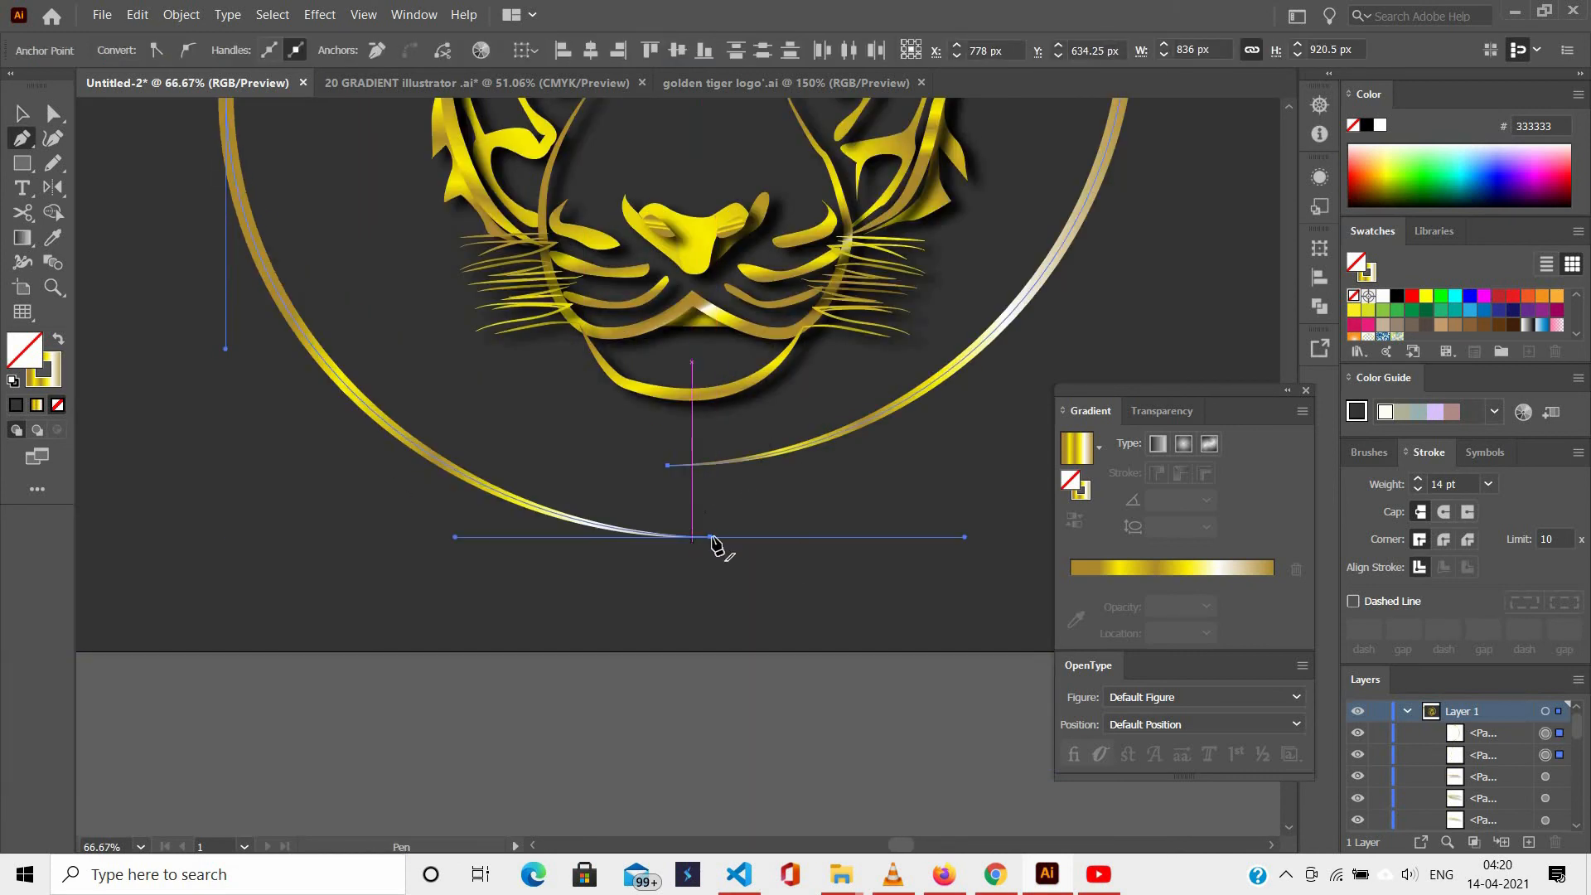
pyautogui.moveTo(711, 487); pyautogui.dragTo(806, 481)
pyautogui.keyDown('shift'); pyautogui.click(804, 485); pyautogui.keyUp('shift')
pyautogui.keyDown('shift'); pyautogui.click(803, 539); pyautogui.keyUp('shift')
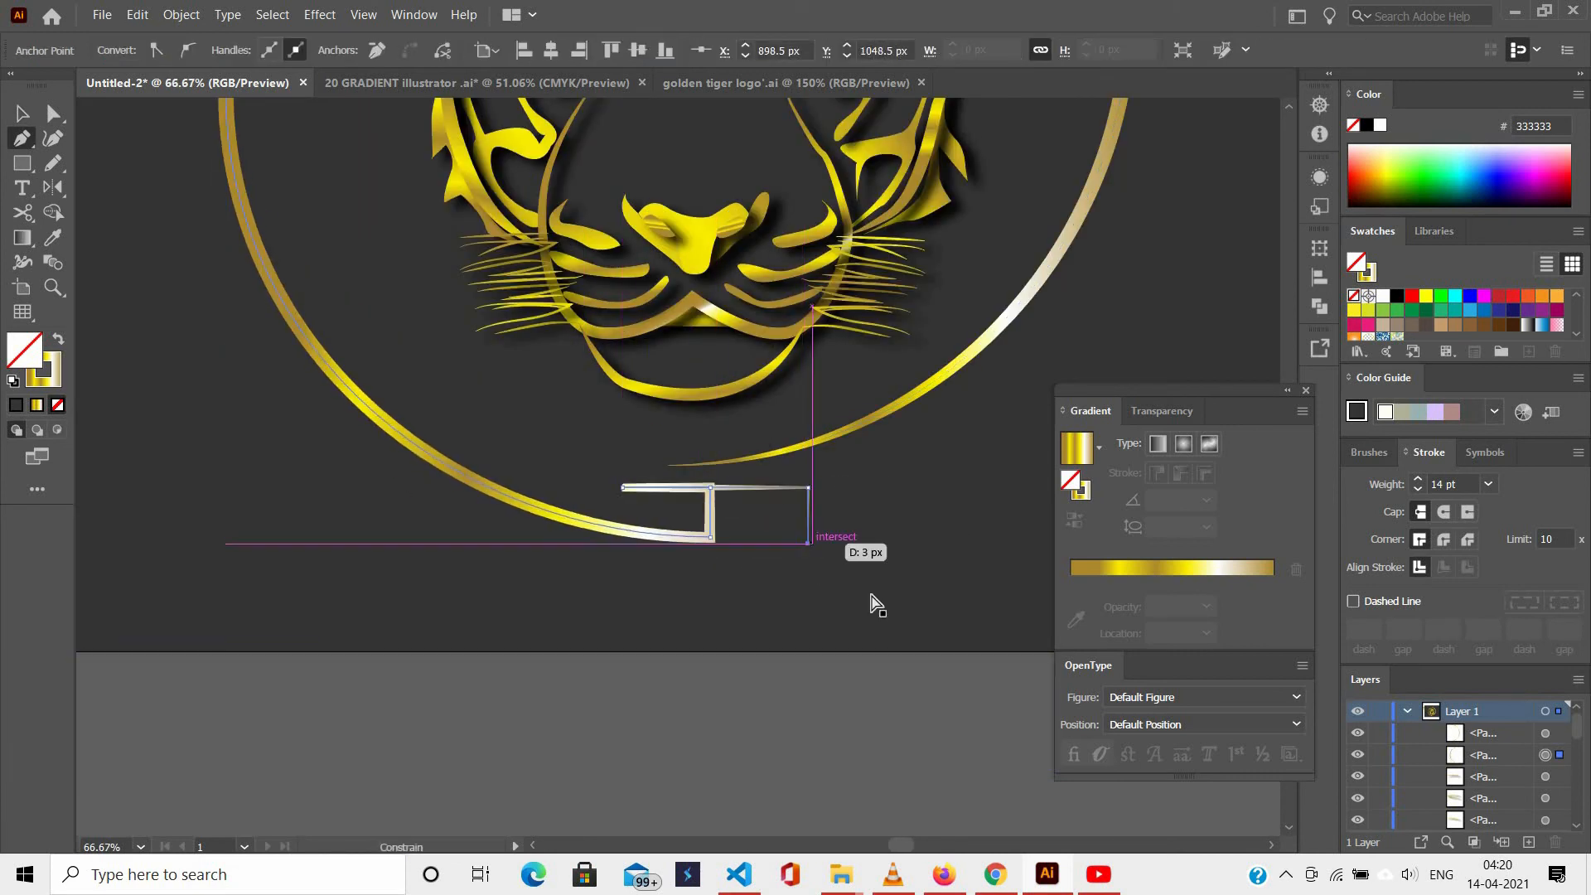
pyautogui.keyDown('ctrl'); pyautogui.click(869, 593); pyautogui.keyUp('ctrl')
pyautogui.scroll(-2, 783, 513)
pyautogui.hotkey('ctrl', 'z')
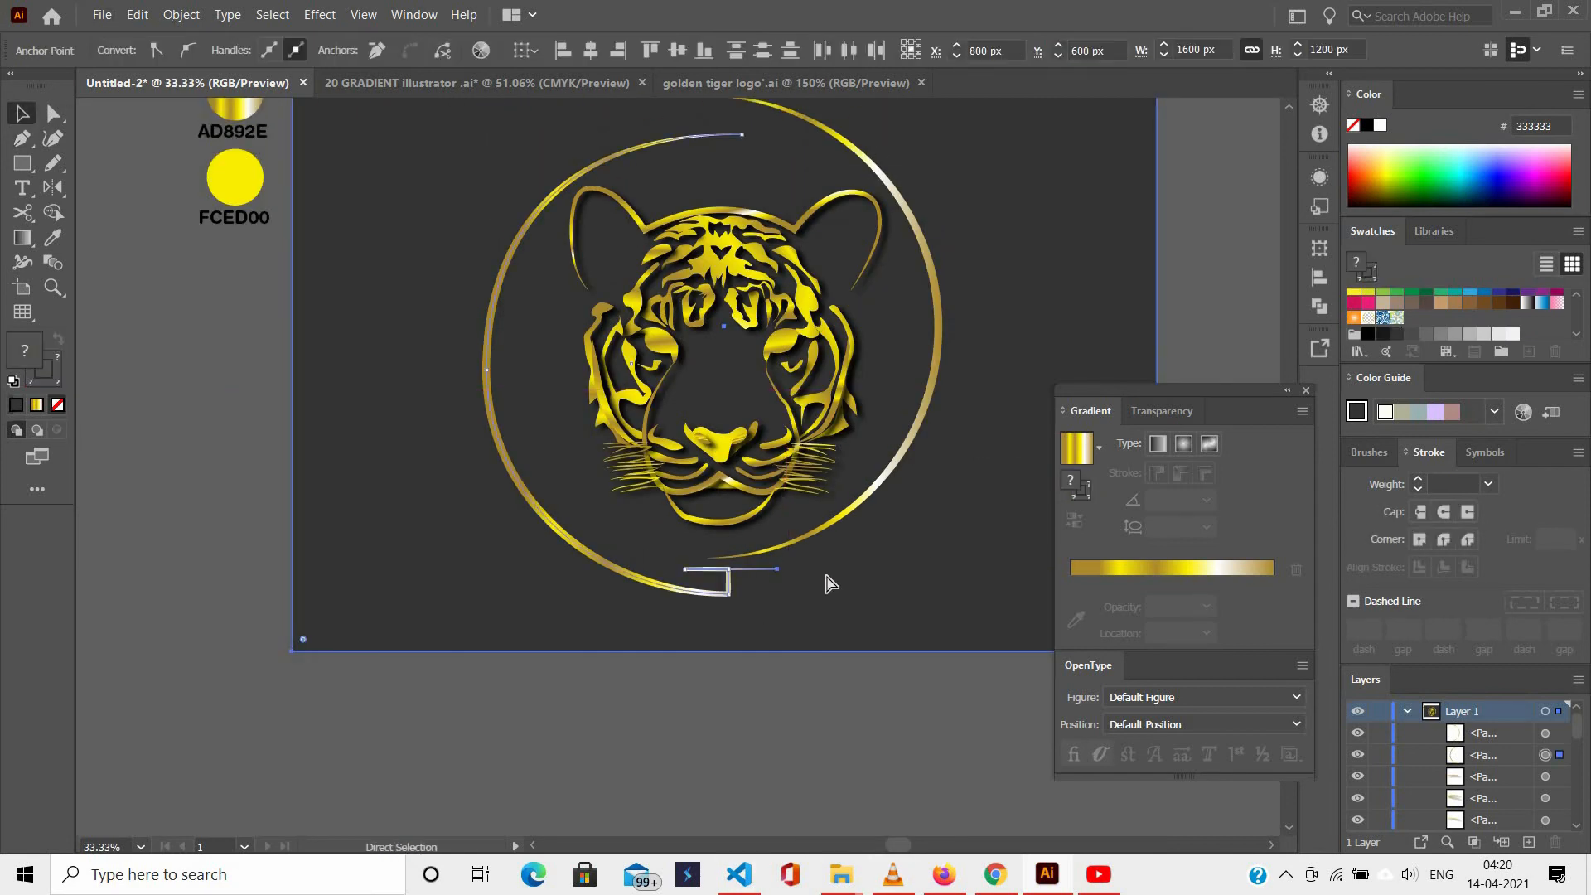
pyautogui.scroll(1, 737, 563)
# Move the right arc up slightly and lock both arcs.
pyautogui.click(817, 550)
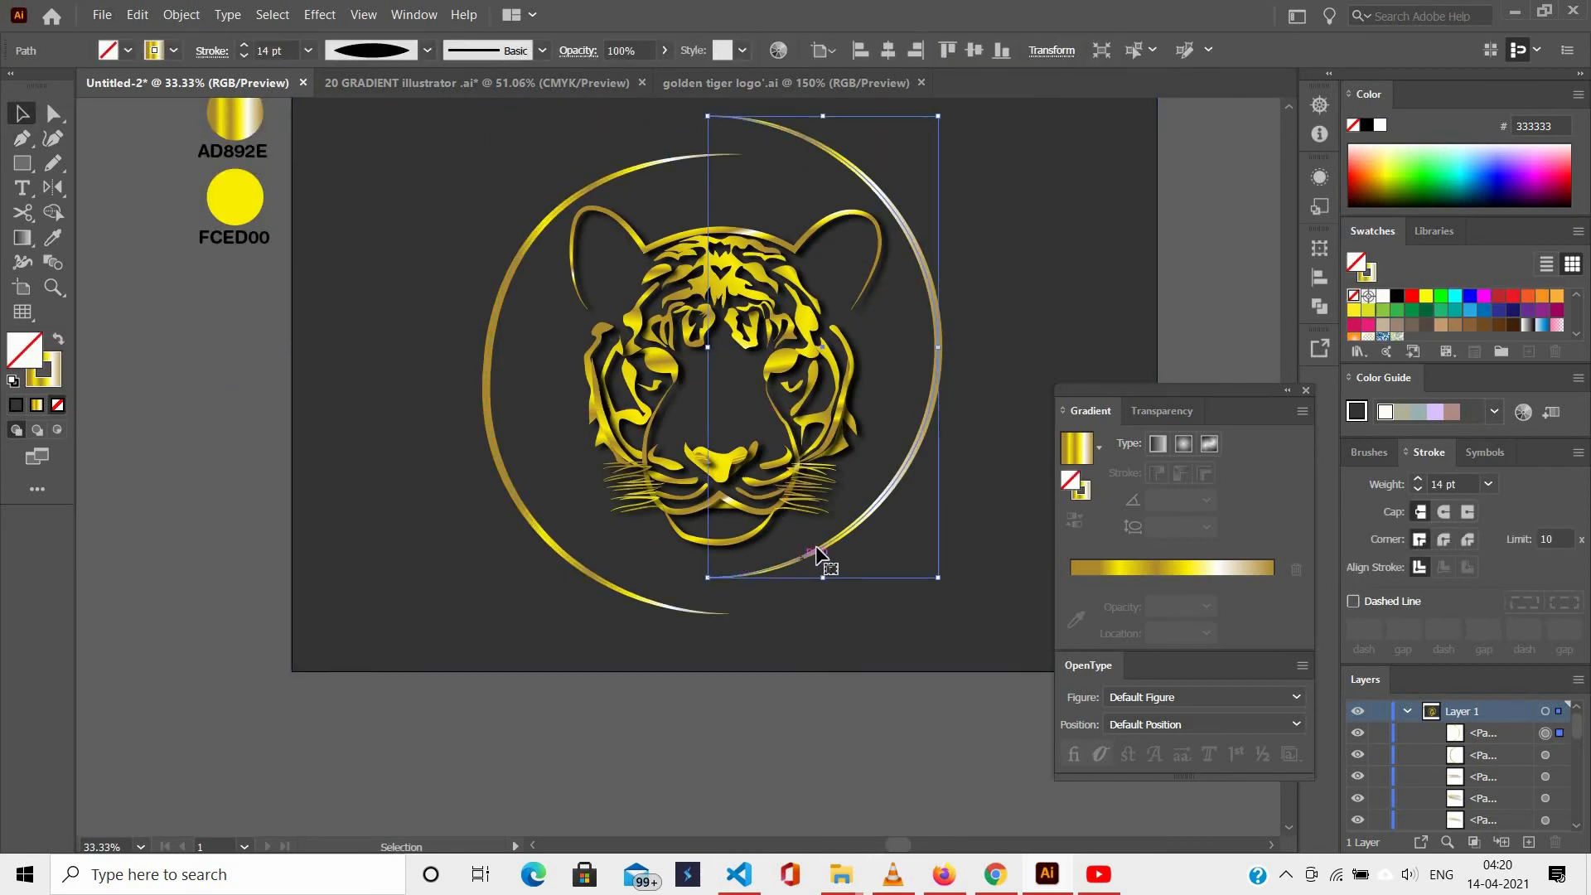
pyautogui.moveTo(816, 550); pyautogui.dragTo(820, 531)
pyautogui.click(745, 368)
pyautogui.scroll(2, 747, 331)
pyautogui.click(528, 283)
pyautogui.keyDown('shift'); pyautogui.click(913, 251); pyautogui.keyUp('shift')
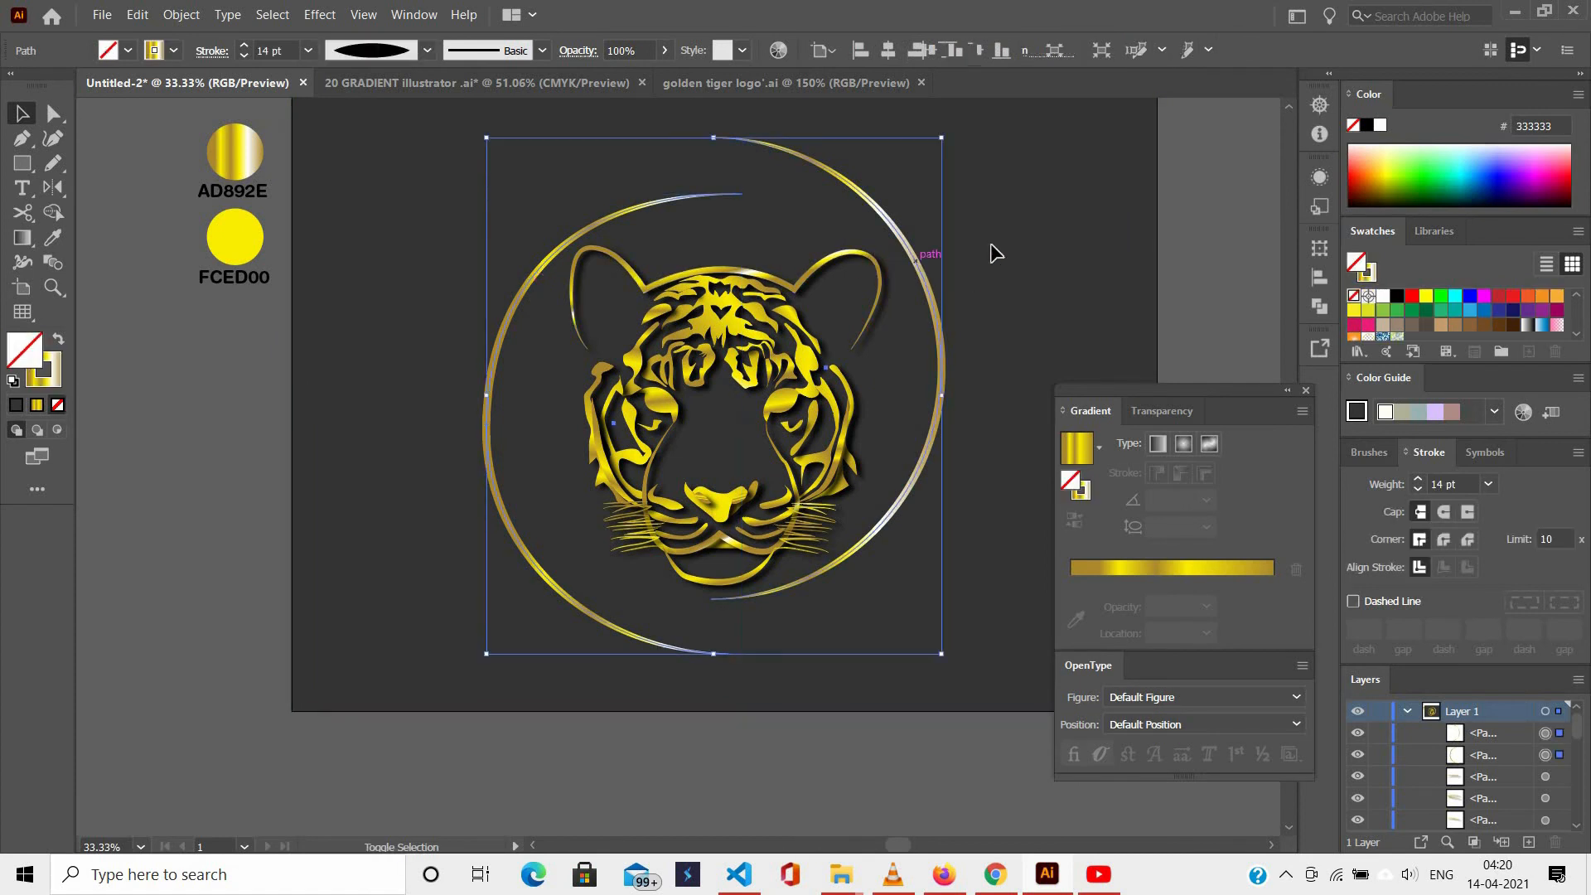
pyautogui.hotkey('ctrl', '2')
# Group all the tiger pieces and scale the group down inside the two arcs.
pyautogui.moveTo(510, 208); pyautogui.dragTo(927, 631)
pyautogui.hotkey('ctrl', 'g')
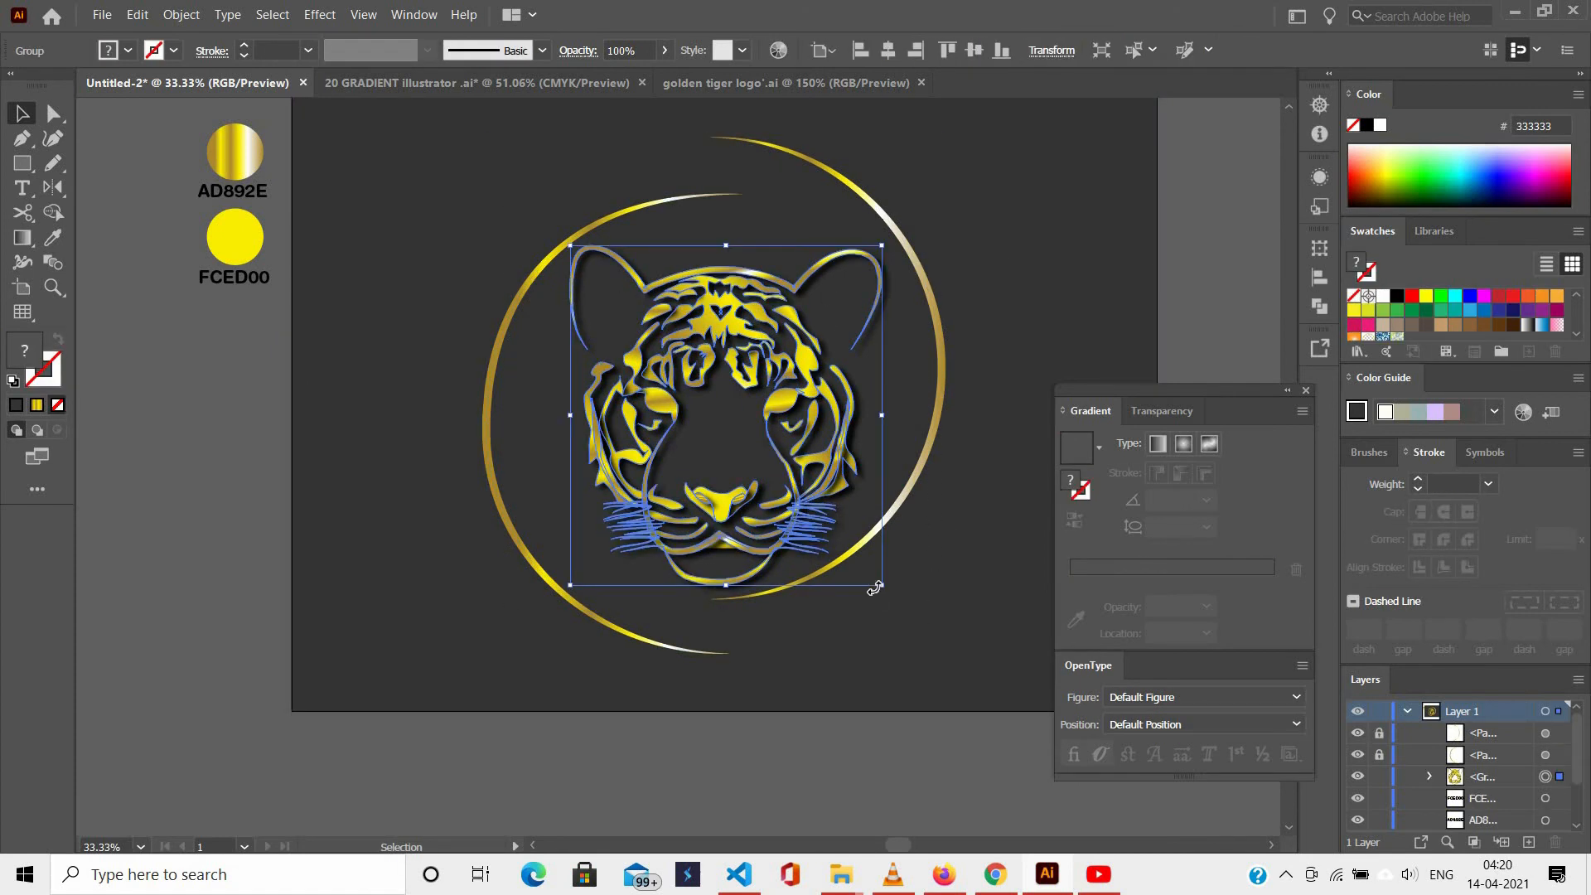
pyautogui.moveTo(860, 557); pyautogui.dragTo(780, 439)
pyautogui.scroll(2, 816, 505)
pyautogui.click(651, 270)
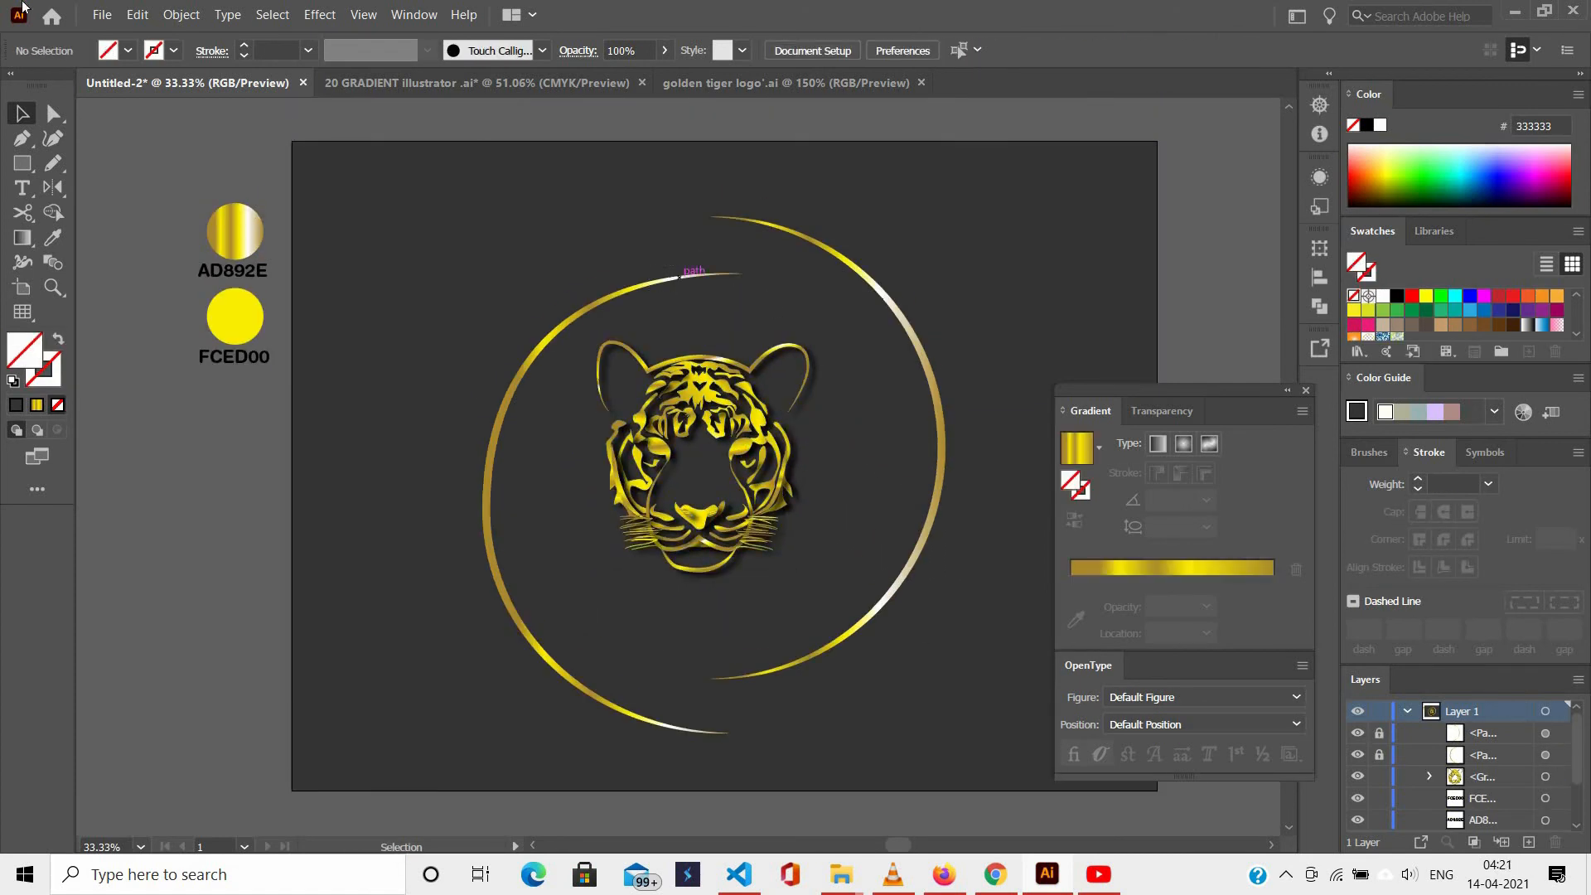
# Unlock all objects, then centre the tiger group between the arcs and enlarge it slightly.
pyautogui.click(181, 15)
pyautogui.hotkey('ctrl', 'alt', '2')
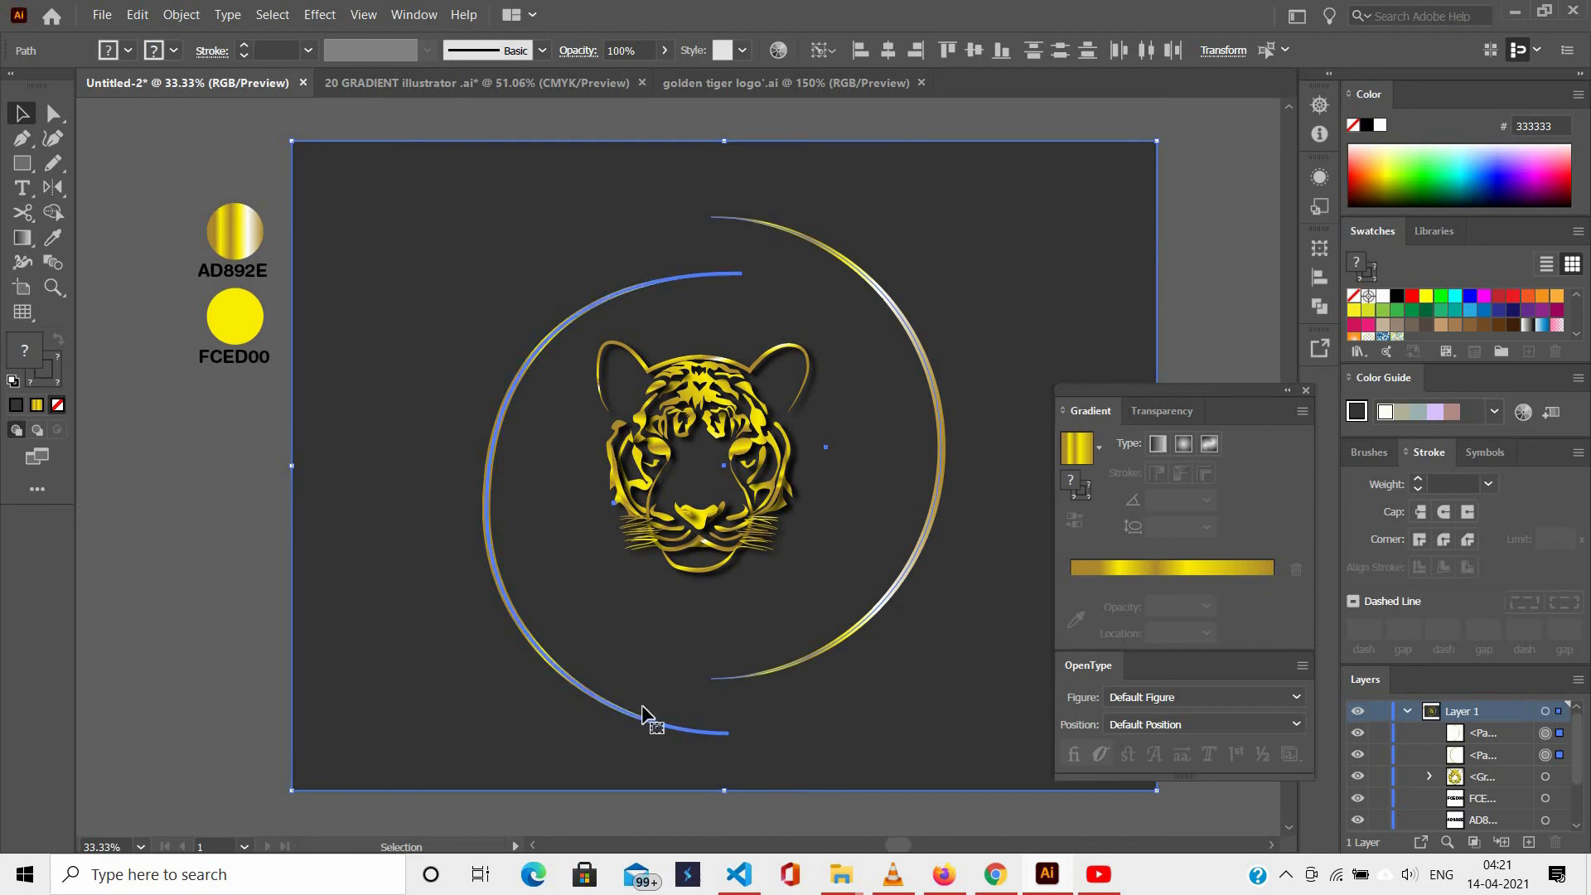
pyautogui.moveTo(761, 410); pyautogui.dragTo(733, 429)
pyautogui.click(842, 247)
pyautogui.click(702, 275)
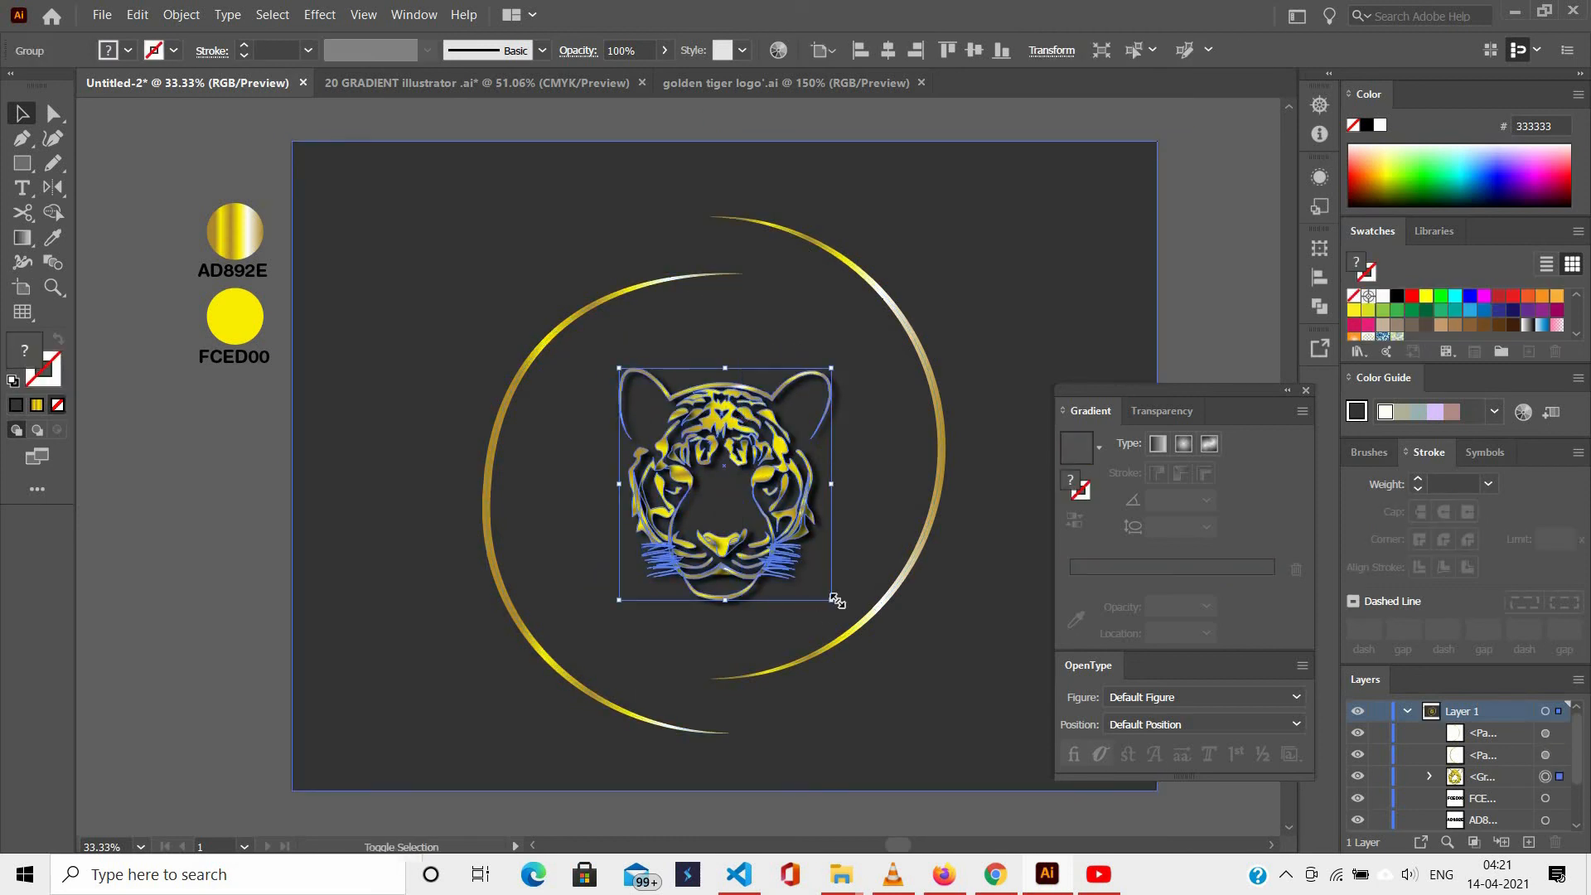
pyautogui.moveTo(832, 600); pyautogui.dragTo(875, 638)
pyautogui.click(947, 359)
# Shift the left arc inward and reshape its upper end closer to the tiger with the Direct Selection tool.
pyautogui.moveTo(717, 274)
pyautogui.mouseDown()
pyautogui.moveTo(759, 283)
pyautogui.moveTo(739, 289)
pyautogui.mouseUp()
pyautogui.click(770, 225)
pyautogui.click(761, 271)
pyautogui.click(53, 114)
pyautogui.click(761, 267)
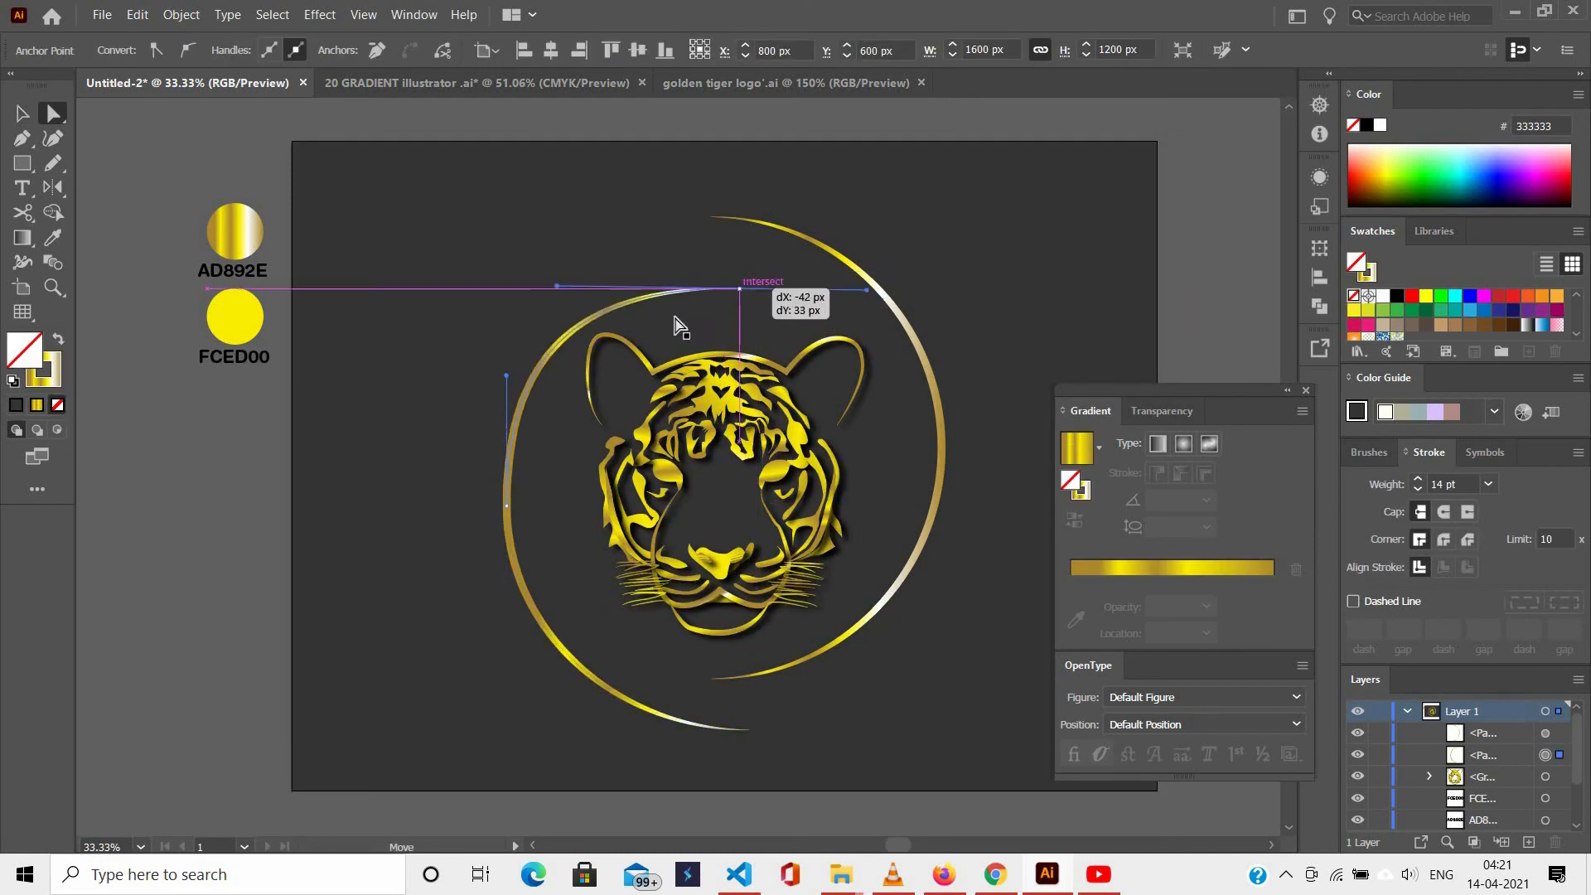
pyautogui.click(675, 319)
pyautogui.click(511, 383)
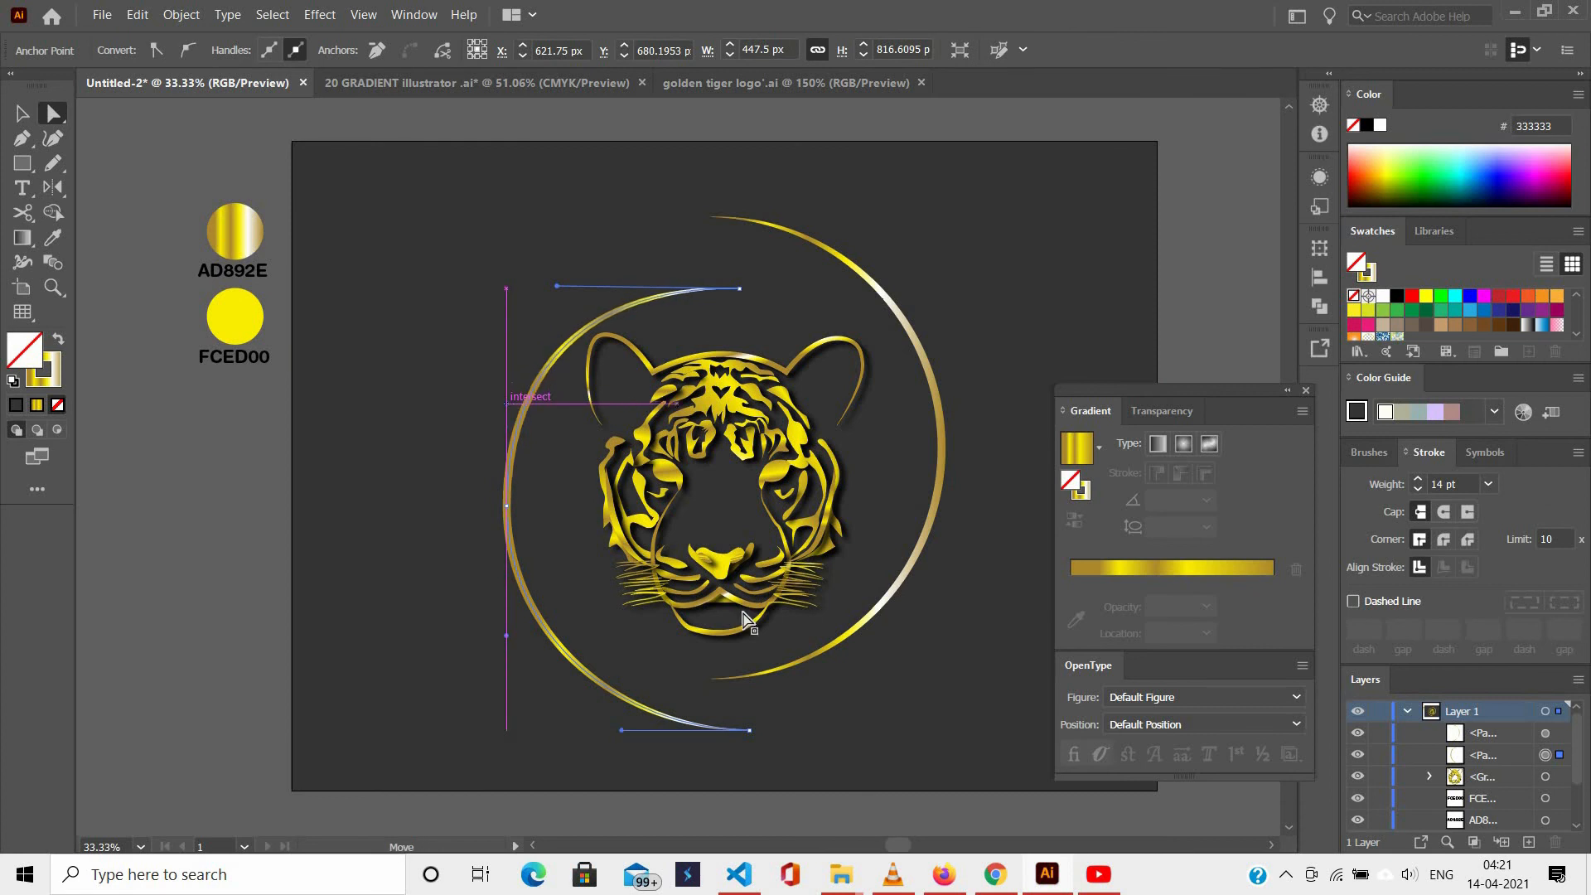
# Raise the right arc's lower end toward the tiger's chin and shift the arc slightly inward.
pyautogui.click(721, 693)
pyautogui.moveTo(714, 690); pyautogui.dragTo(704, 659)
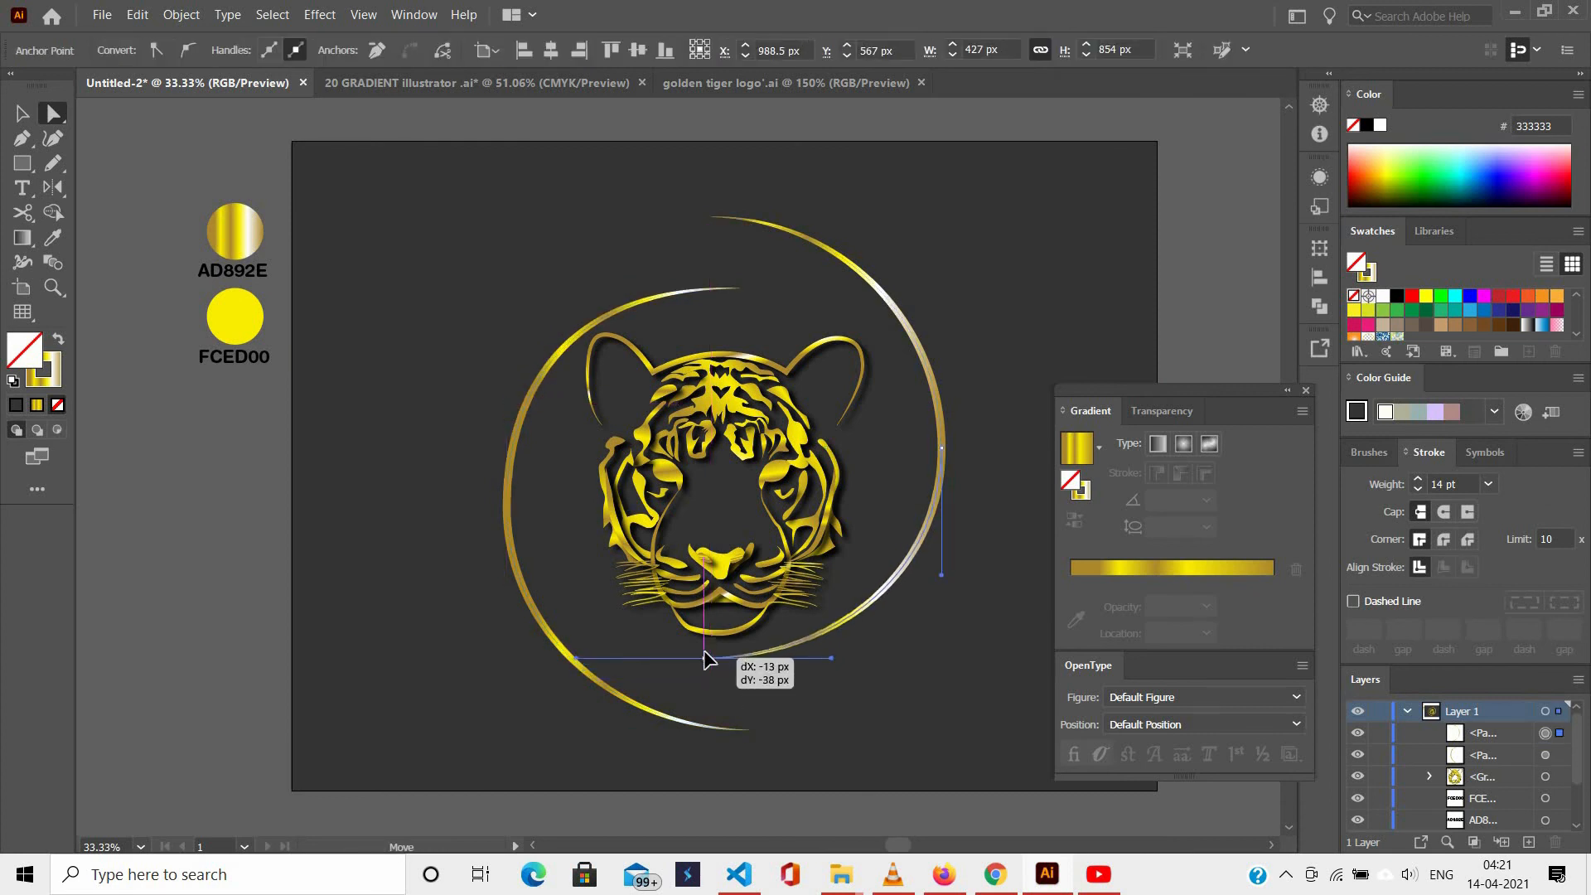
pyautogui.moveTo(683, 213); pyautogui.dragTo(673, 262)
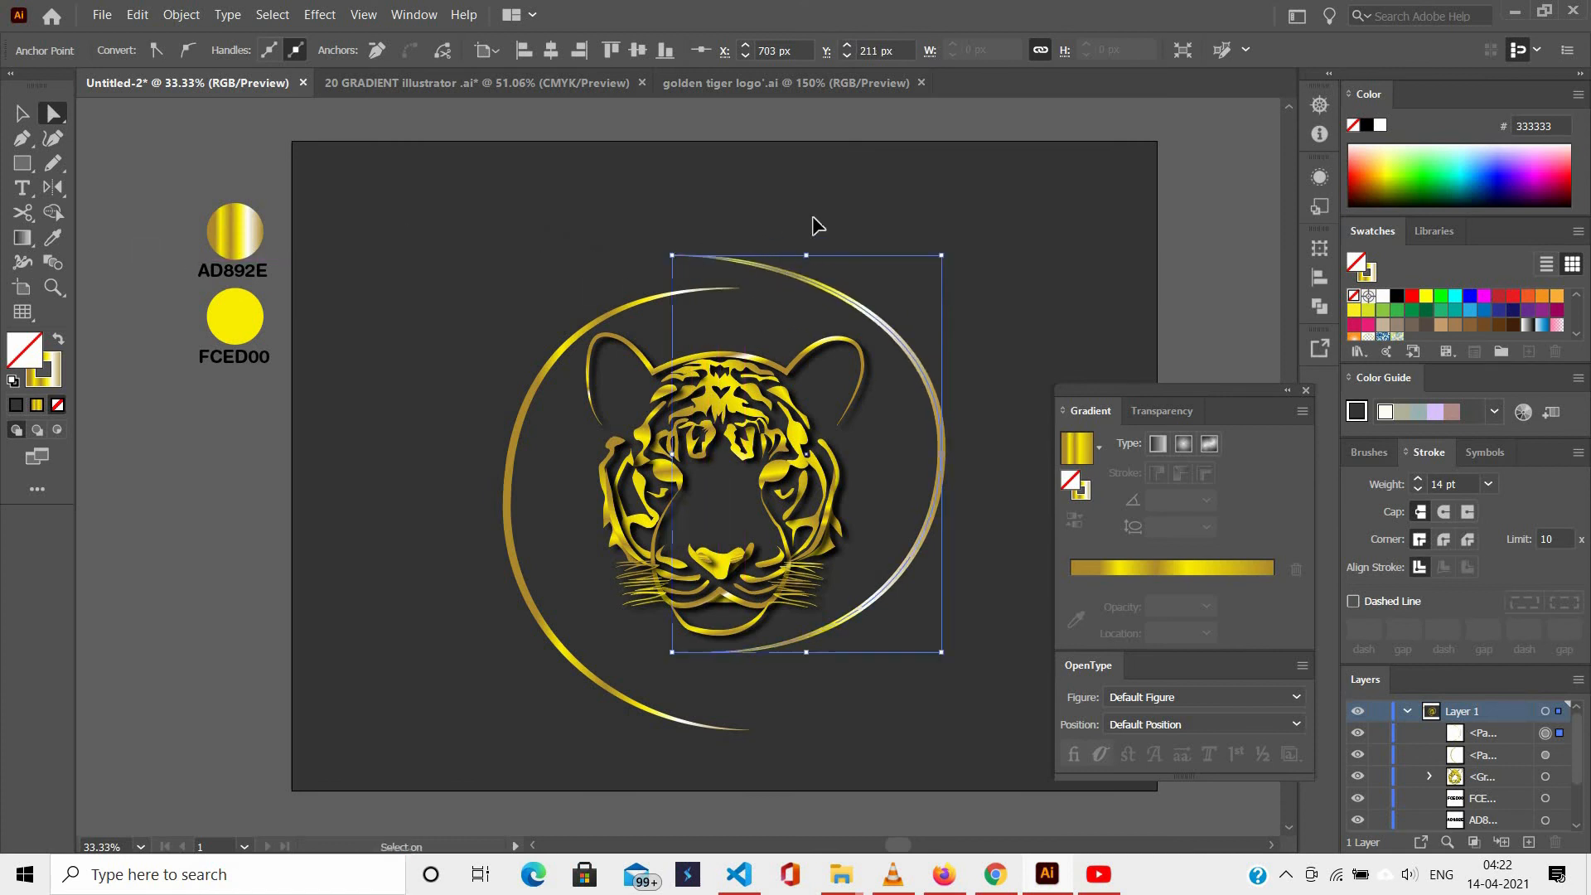
pyautogui.hotkey('ctrl', 'z')
pyautogui.moveTo(935, 394); pyautogui.dragTo(931, 396)
pyautogui.click(340, 221)
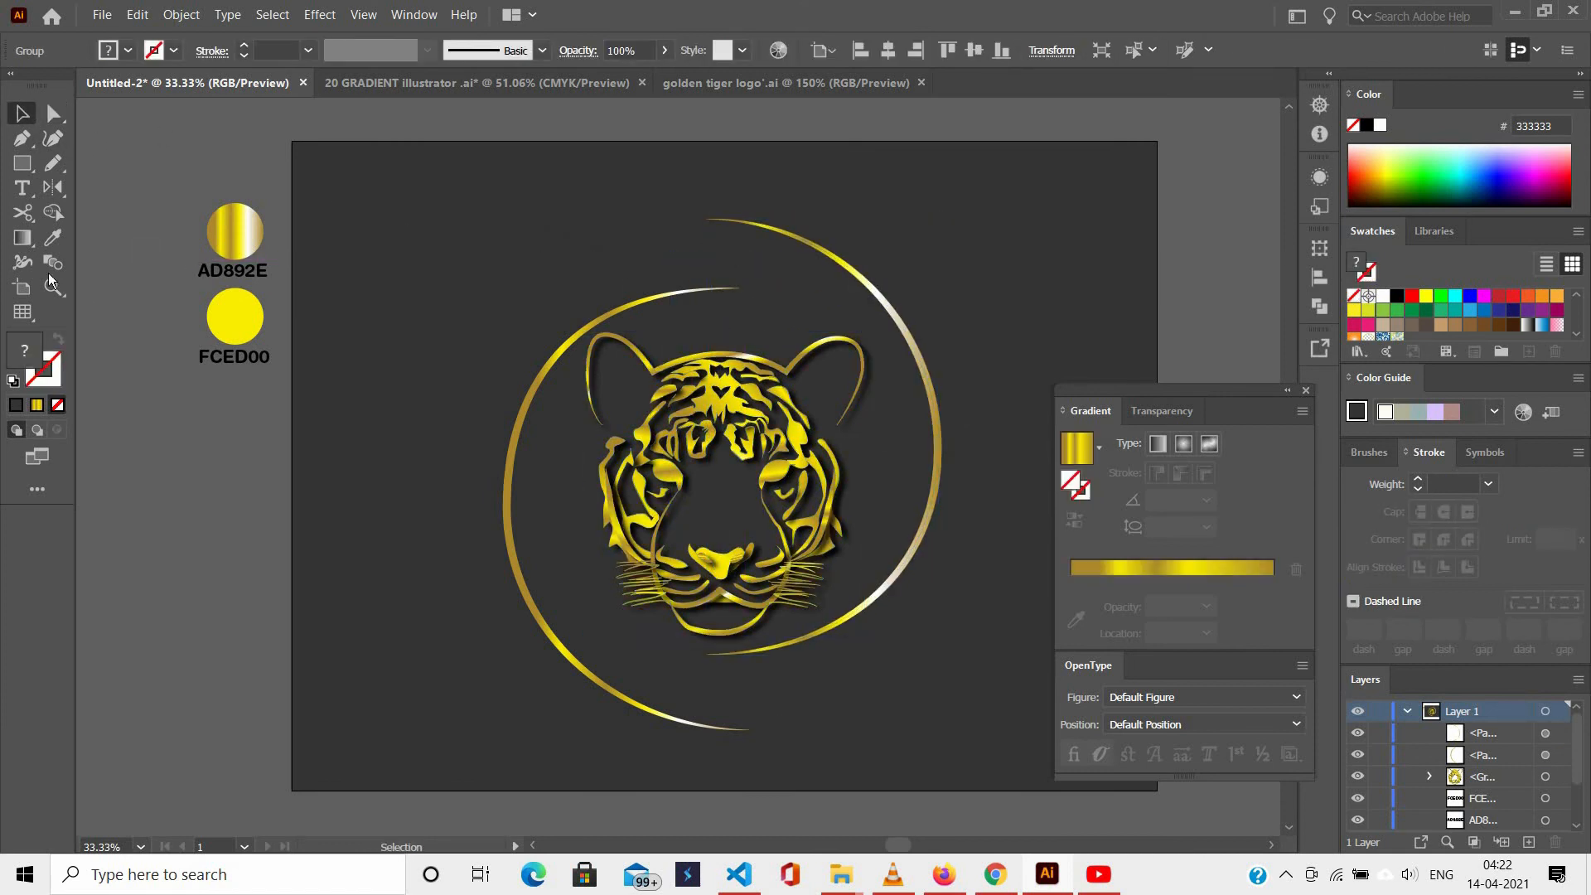
# Expand the appearance of both arcs so the tapered strokes become gradient-filled shapes.
pyautogui.keyDown('shift'); pyautogui.click(776, 231); pyautogui.keyUp('shift')
pyautogui.keyDown('shift'); pyautogui.click(663, 296); pyautogui.keyUp('shift')
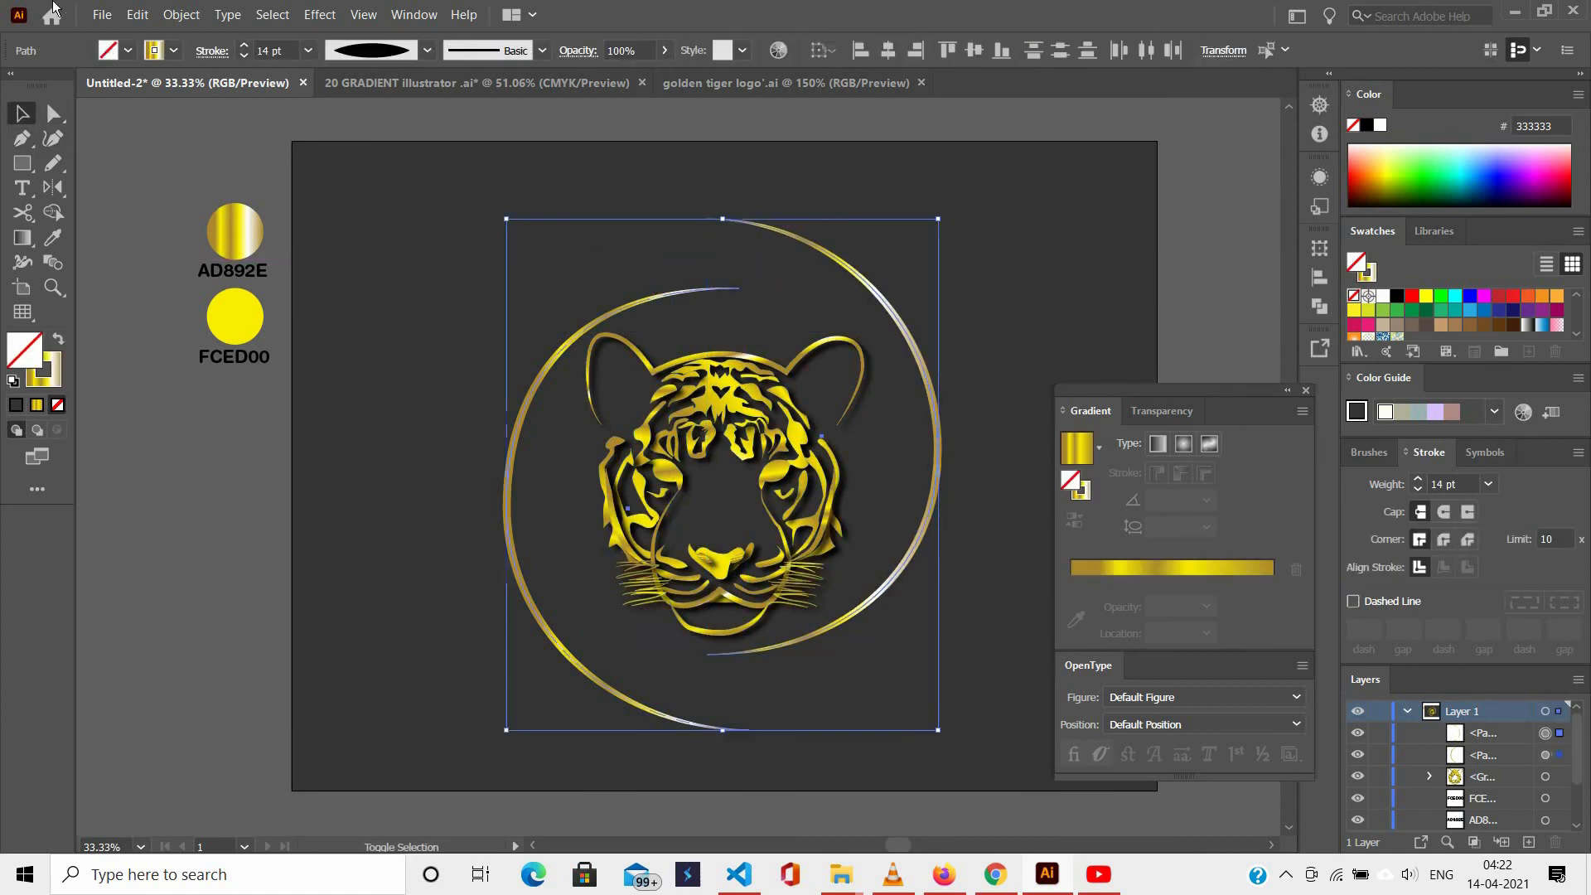
pyautogui.click(181, 14)
pyautogui.click(253, 247)
pyautogui.click(485, 377)
# Draw a letter-like path with a horizontal bar and two vertical legs at the left arc's lower end.
pyautogui.hotkey('ctrl', '=')
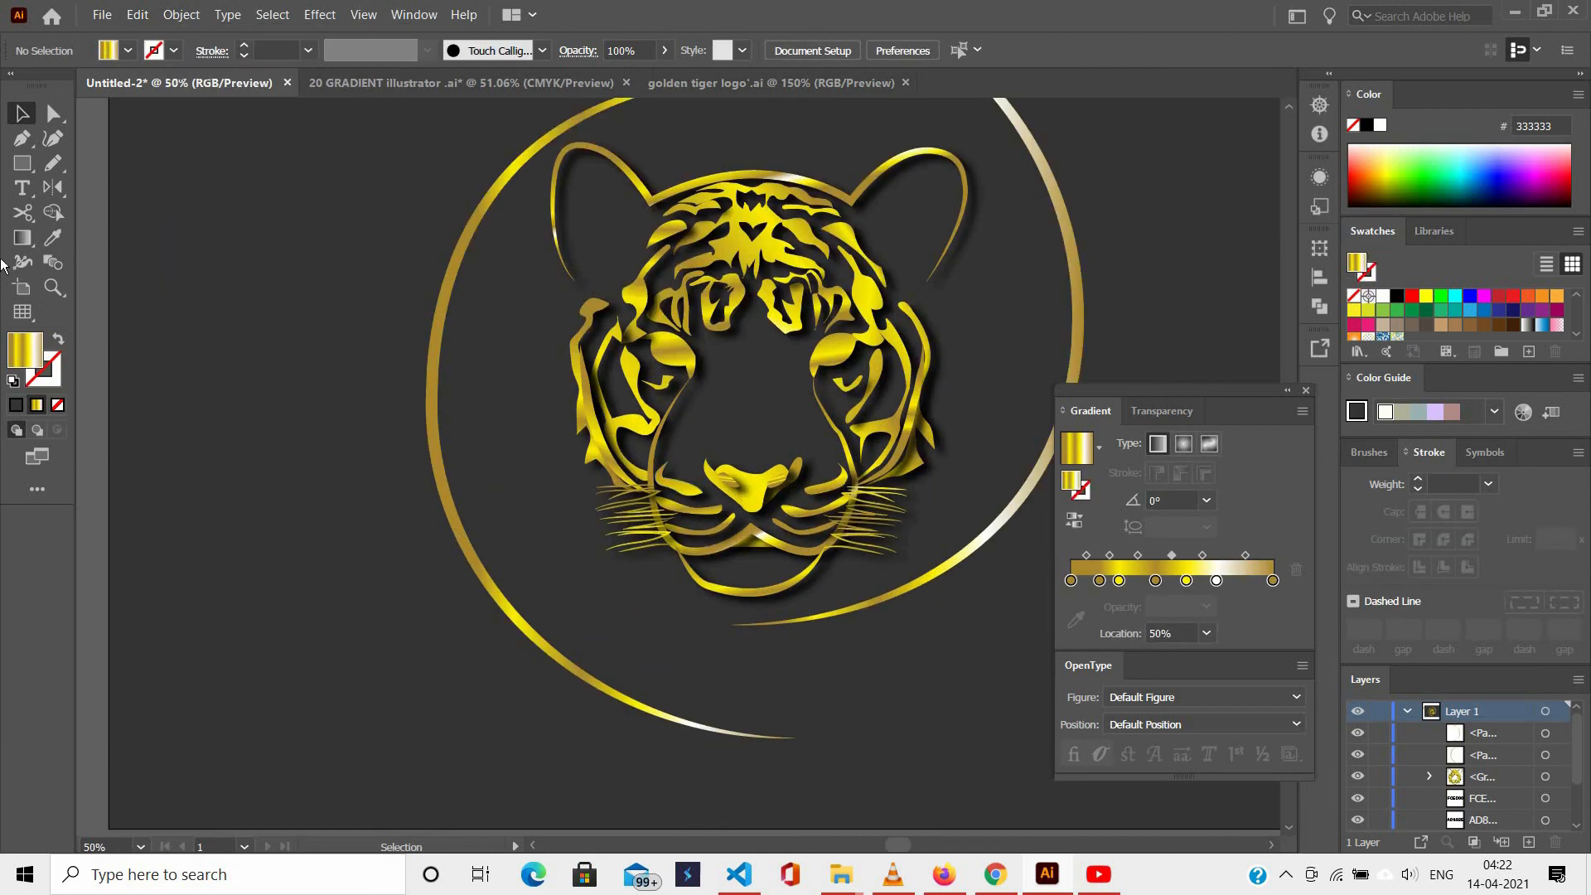
pyautogui.click(644, 658)
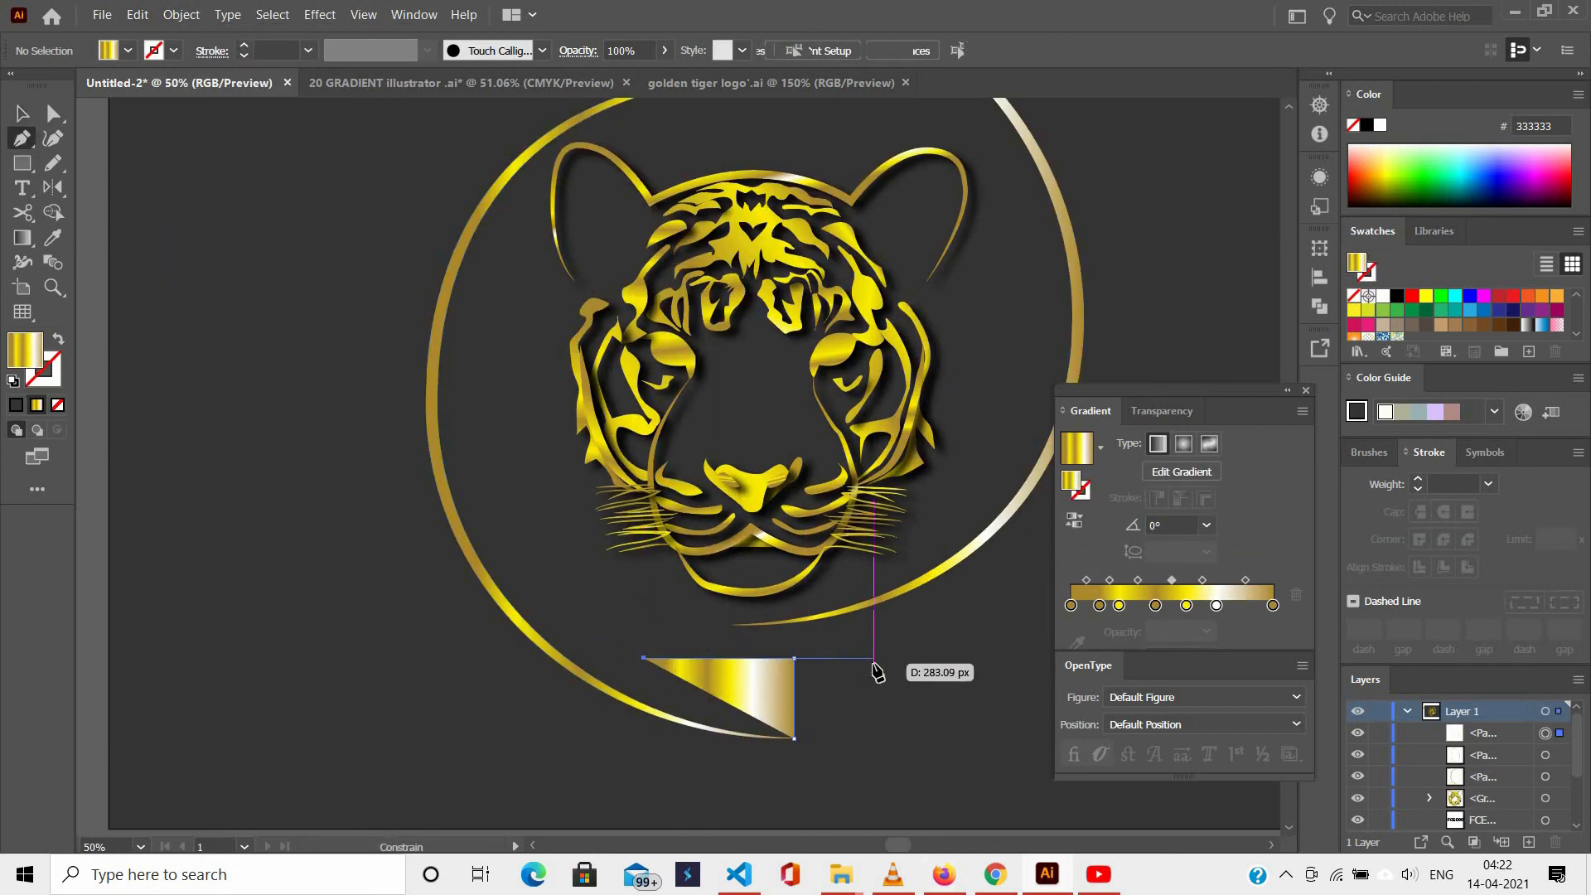
pyautogui.click(794, 738)
pyautogui.click(876, 659)
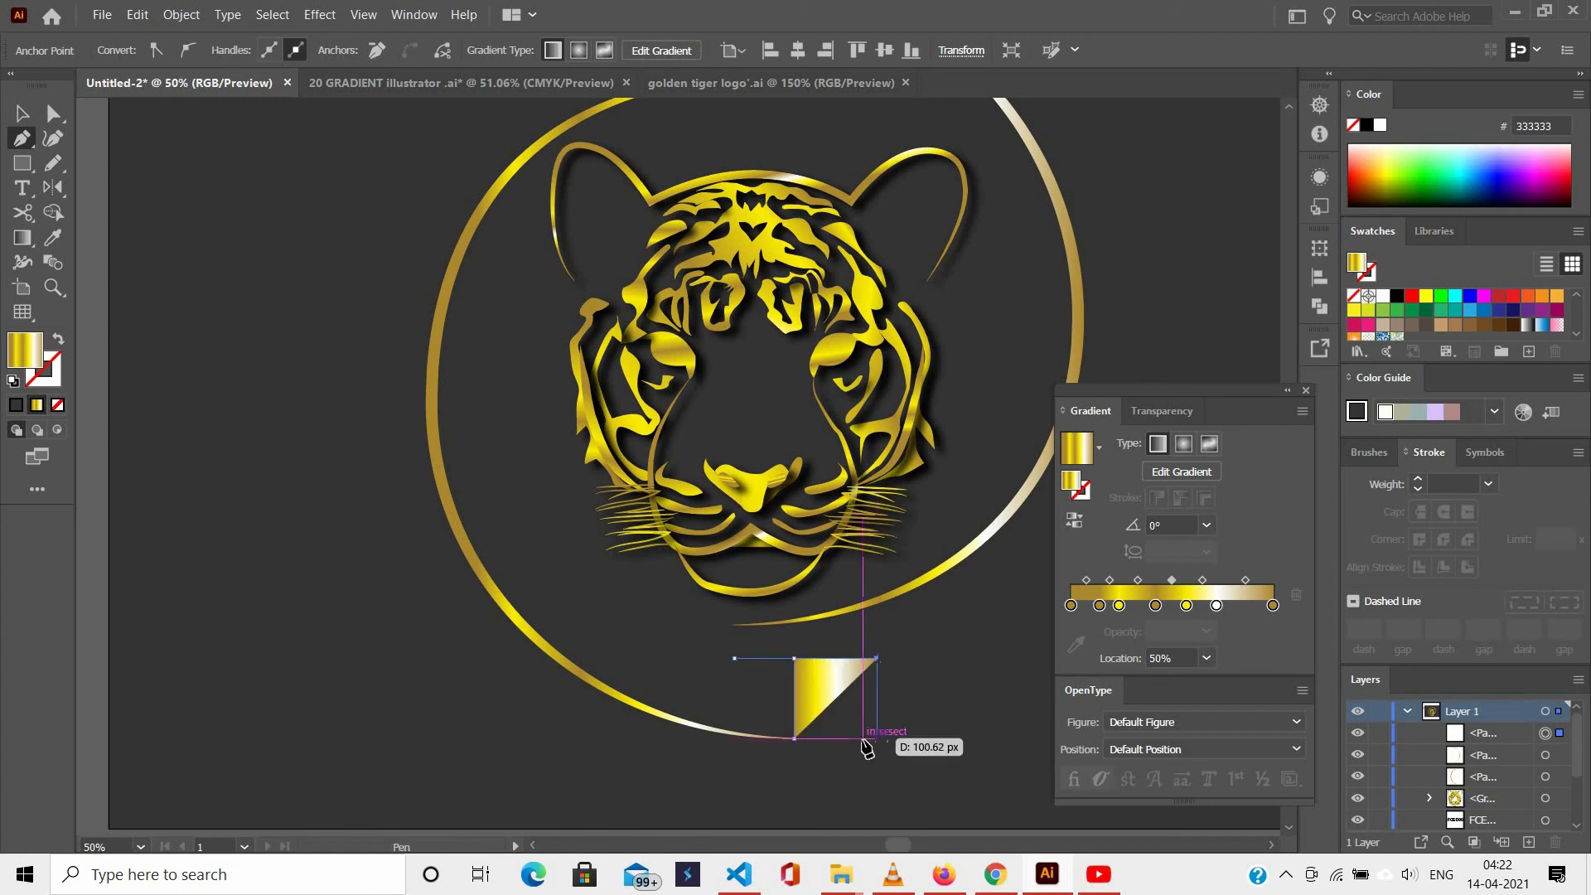
pyautogui.click(22, 114)
pyautogui.click(703, 650)
pyautogui.click(832, 703)
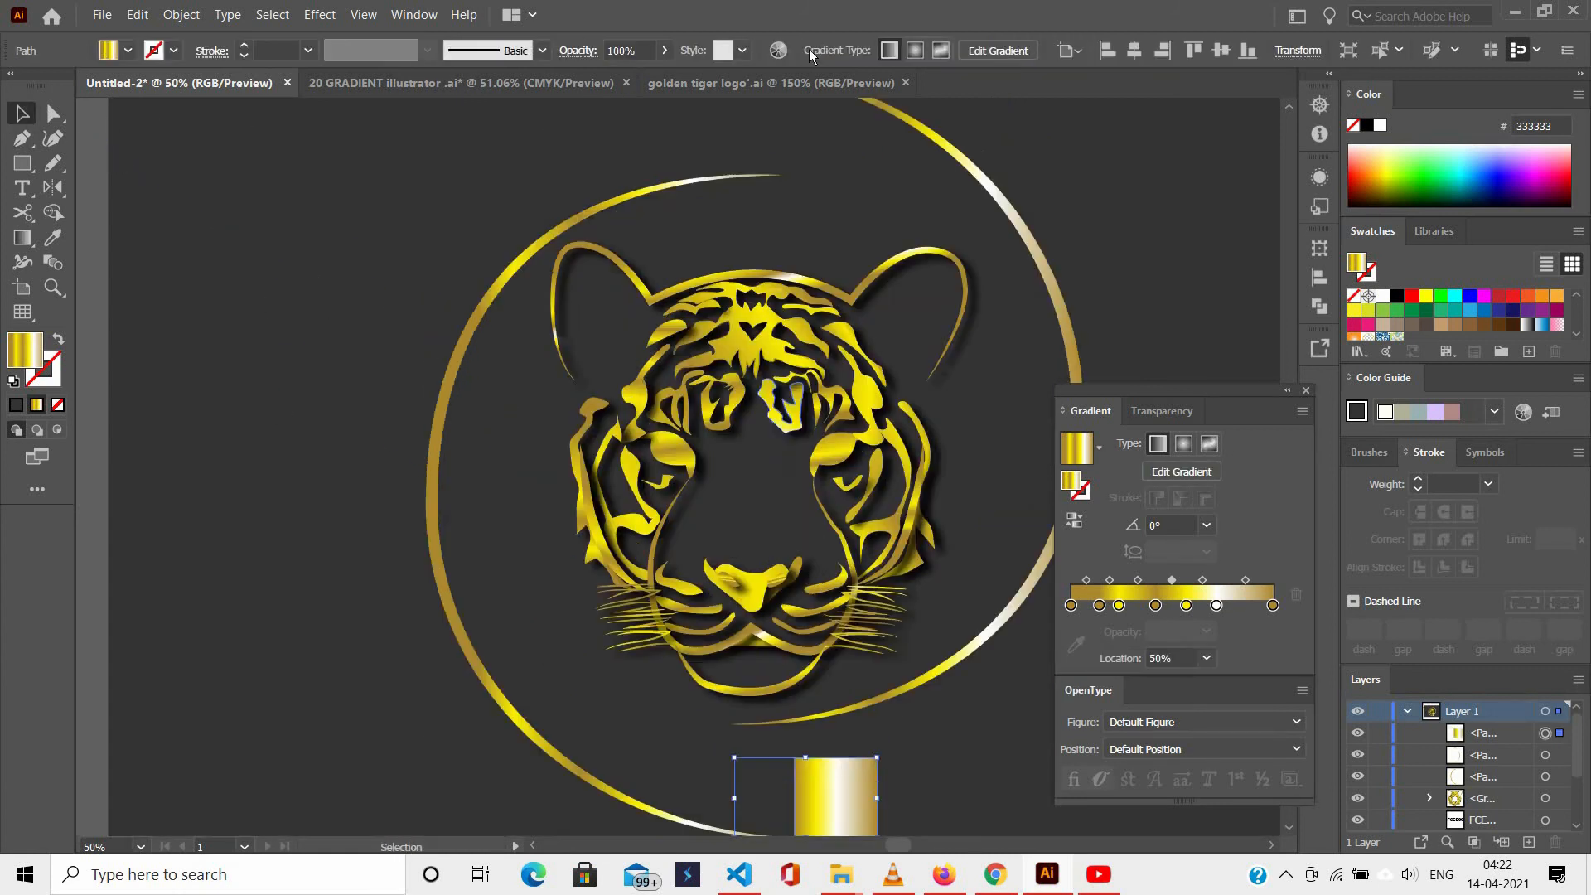
# Draw an S-shaped curve with the Pen tool through the upper end of the right arc.
pyautogui.scroll(5, 832, 703)
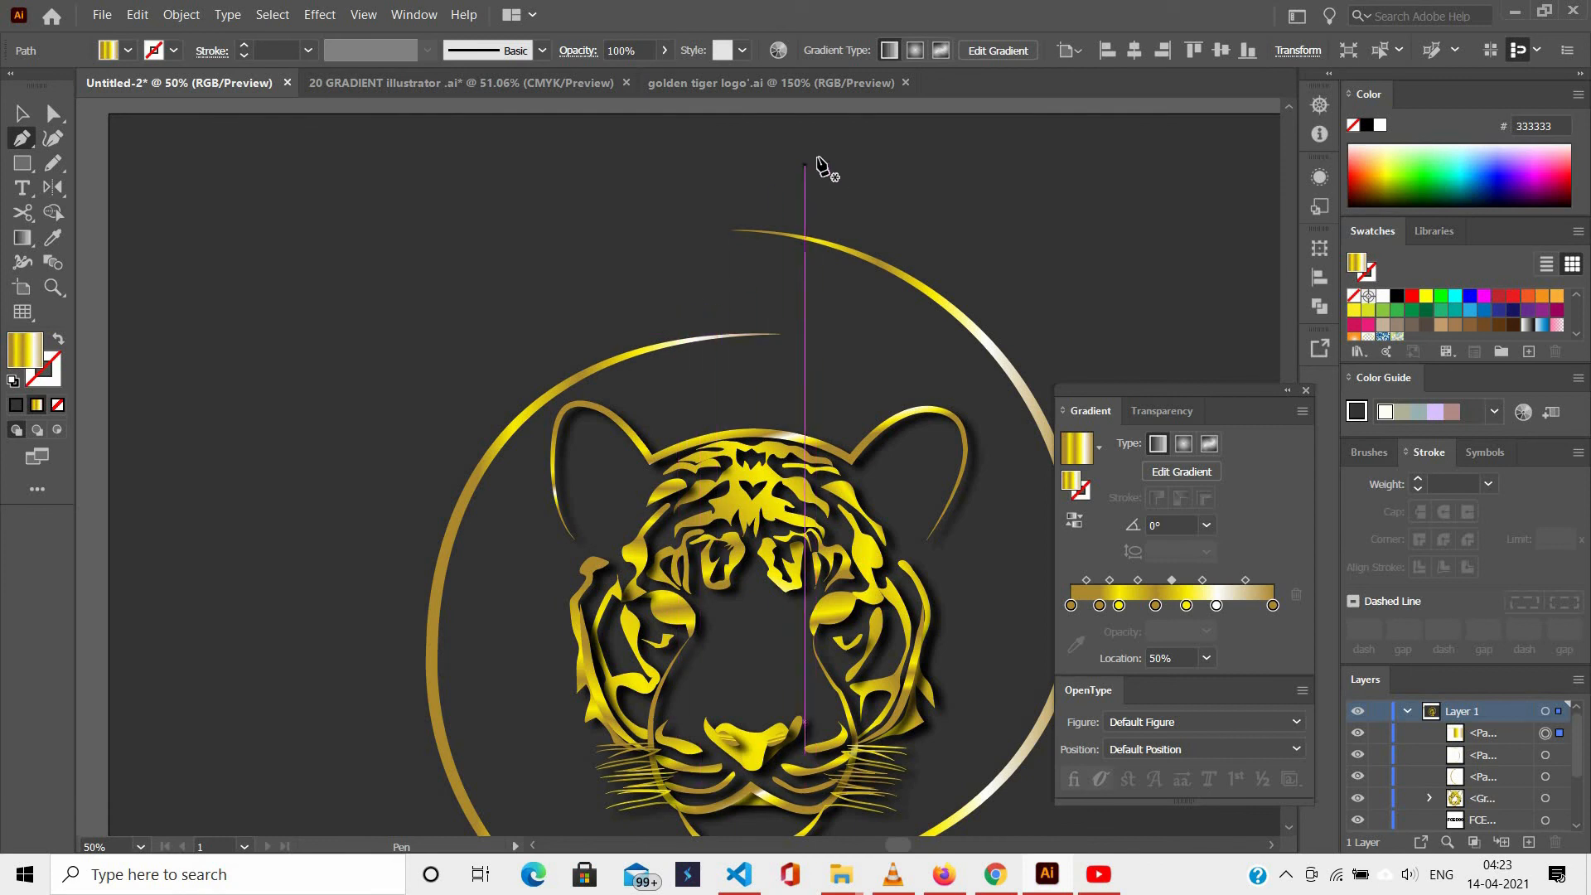
pyautogui.moveTo(674, 333); pyautogui.dragTo(699, 342)
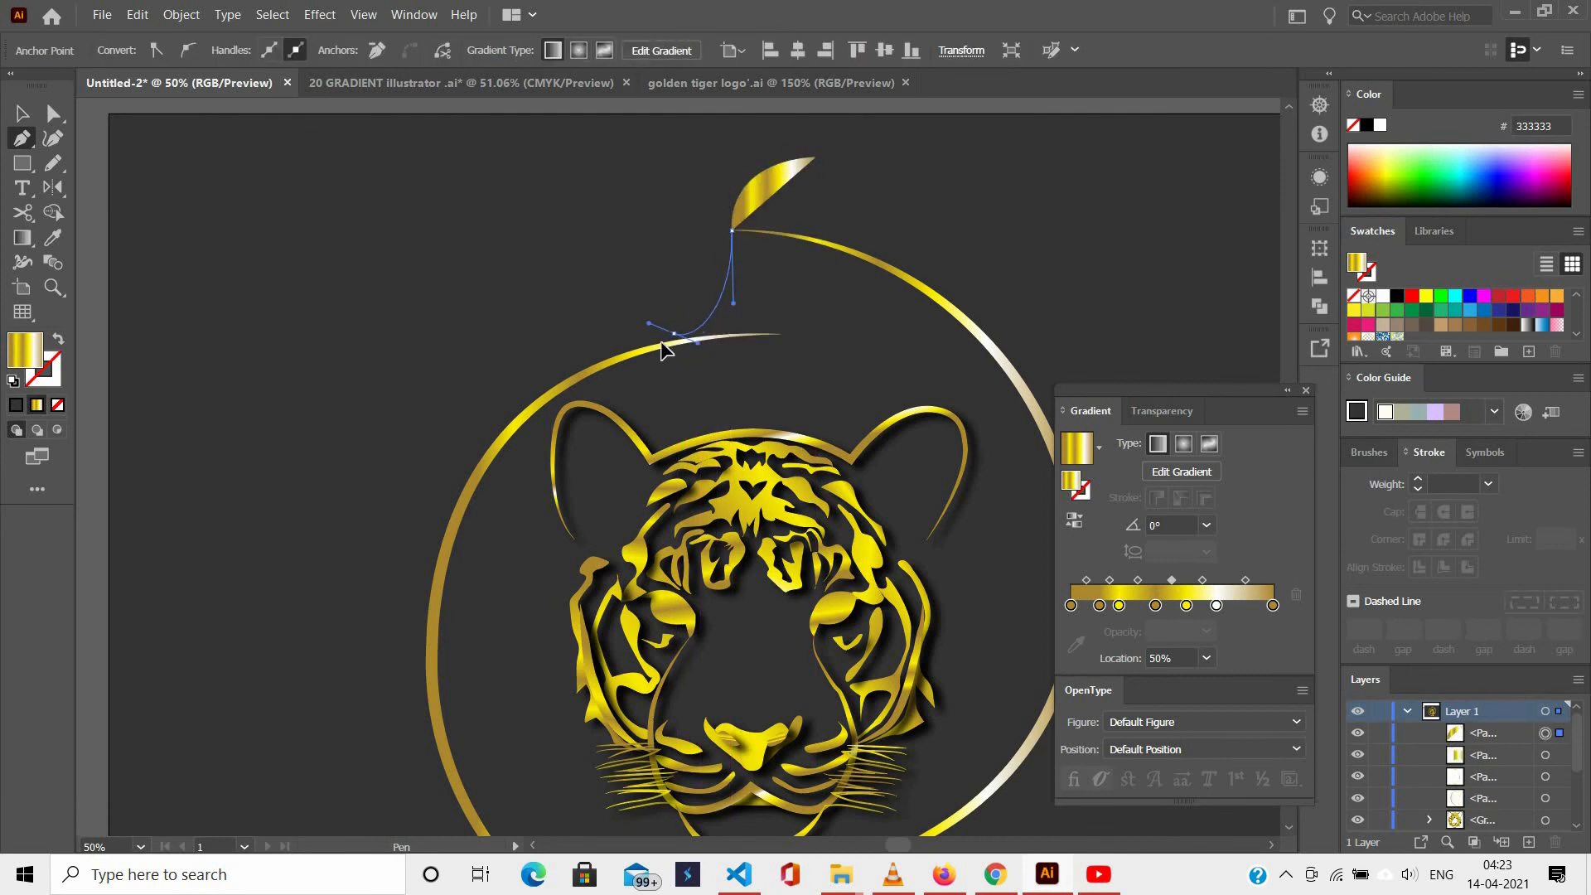
pyautogui.click(624, 311)
pyautogui.hotkey('ctrl', 'shift', 'a')
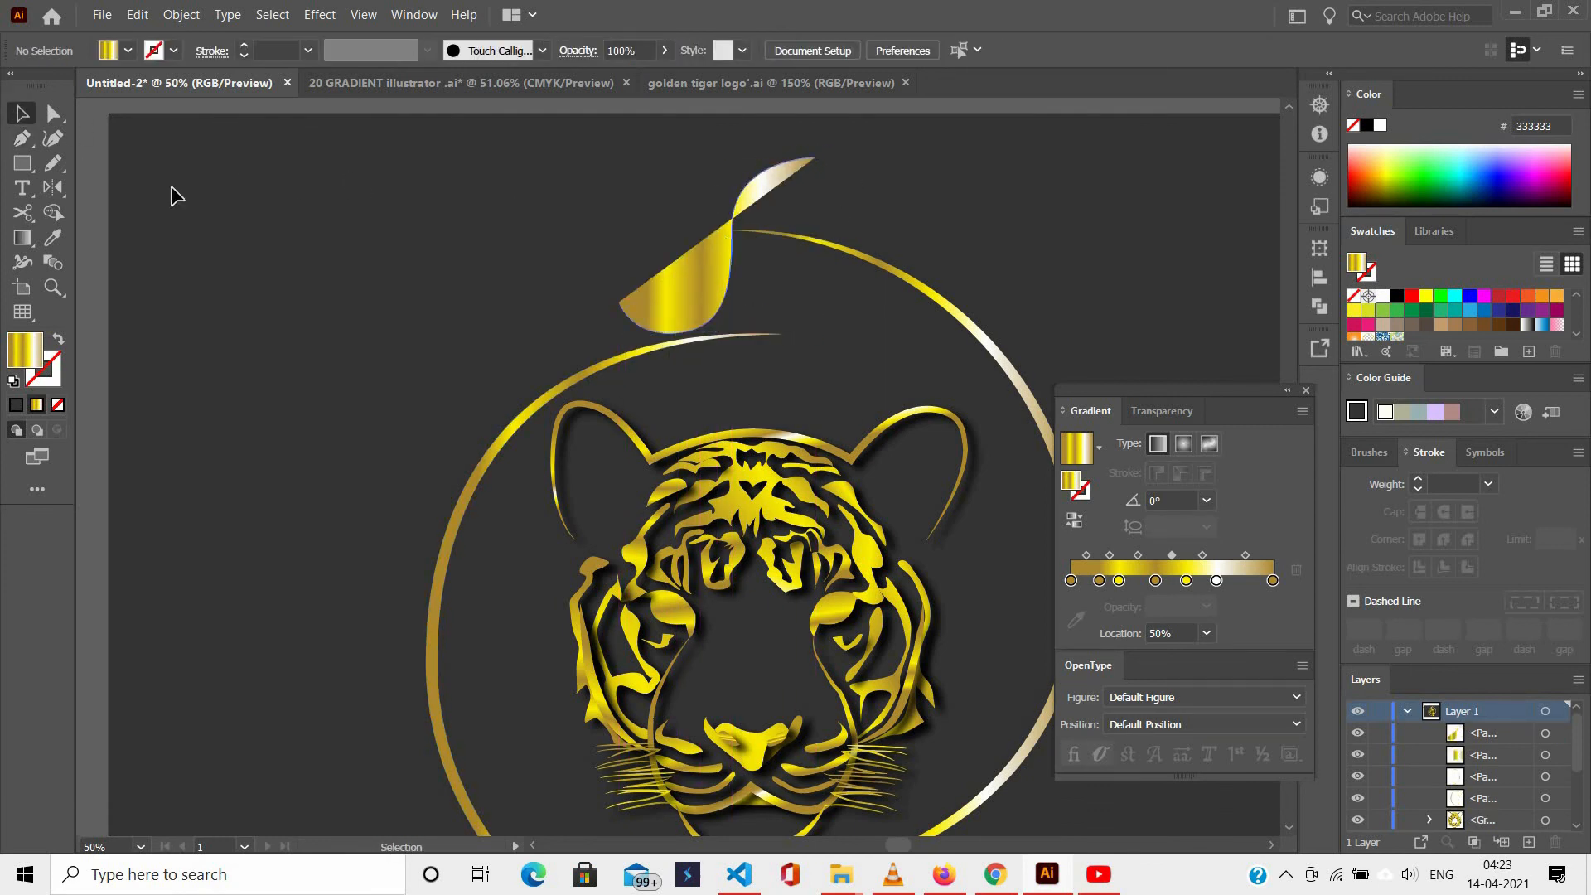
# Swap the S-curve's gradient fill to its stroke, round its ends, and apply an 8 pt stroke with a variable width profile.
pyautogui.click(771, 184)
pyautogui.hotkey('shift', 'x')
pyautogui.moveTo(816, 158); pyautogui.dragTo(836, 133)
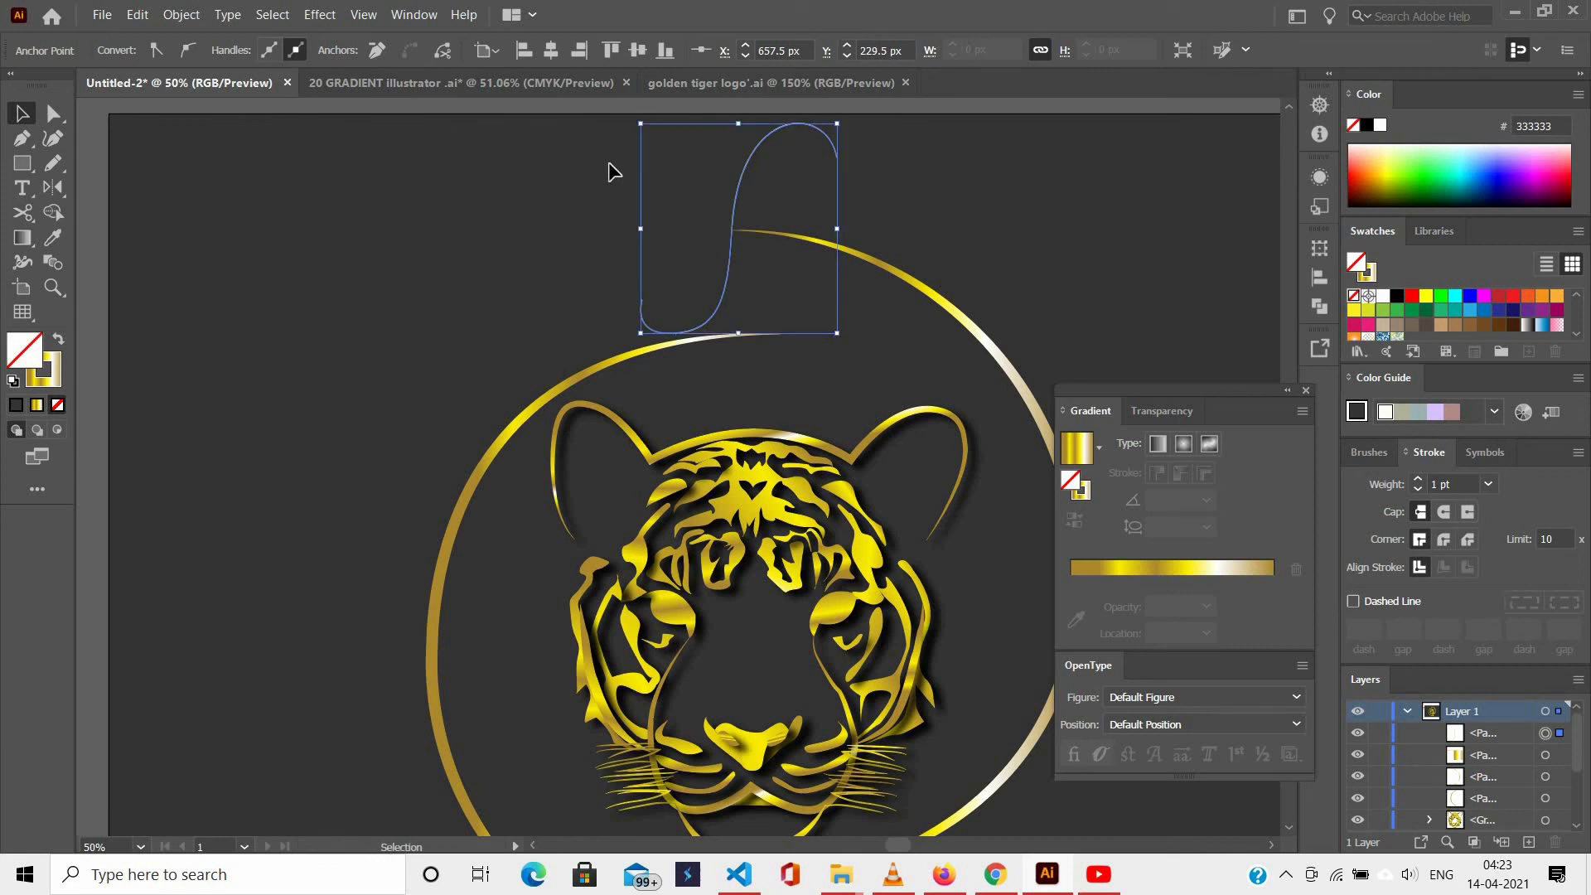
pyautogui.click(398, 196)
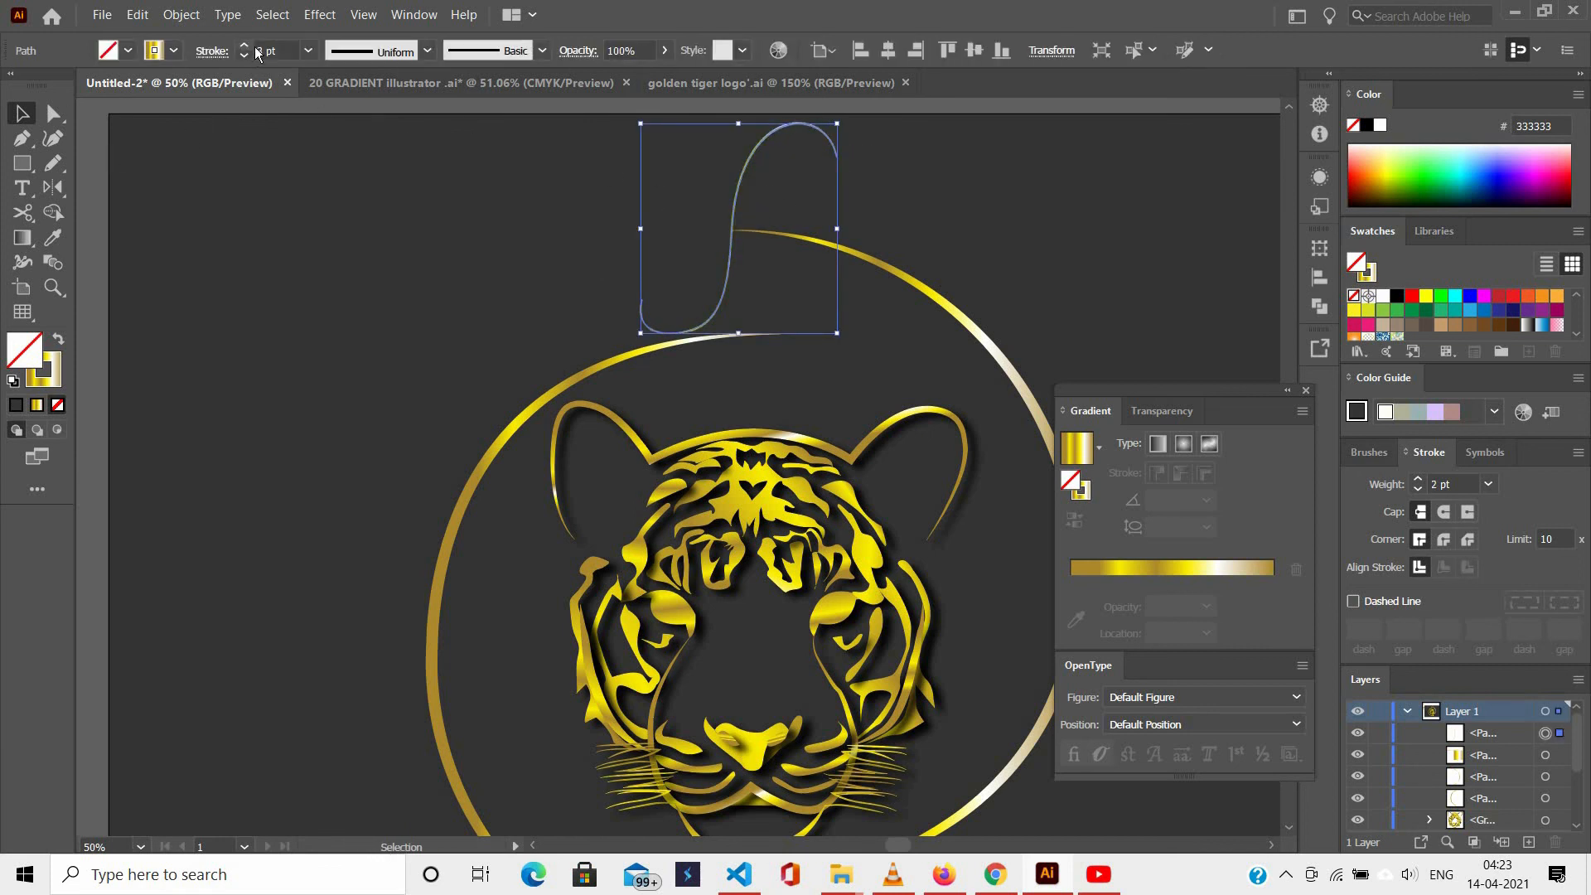
pyautogui.click(648, 151)
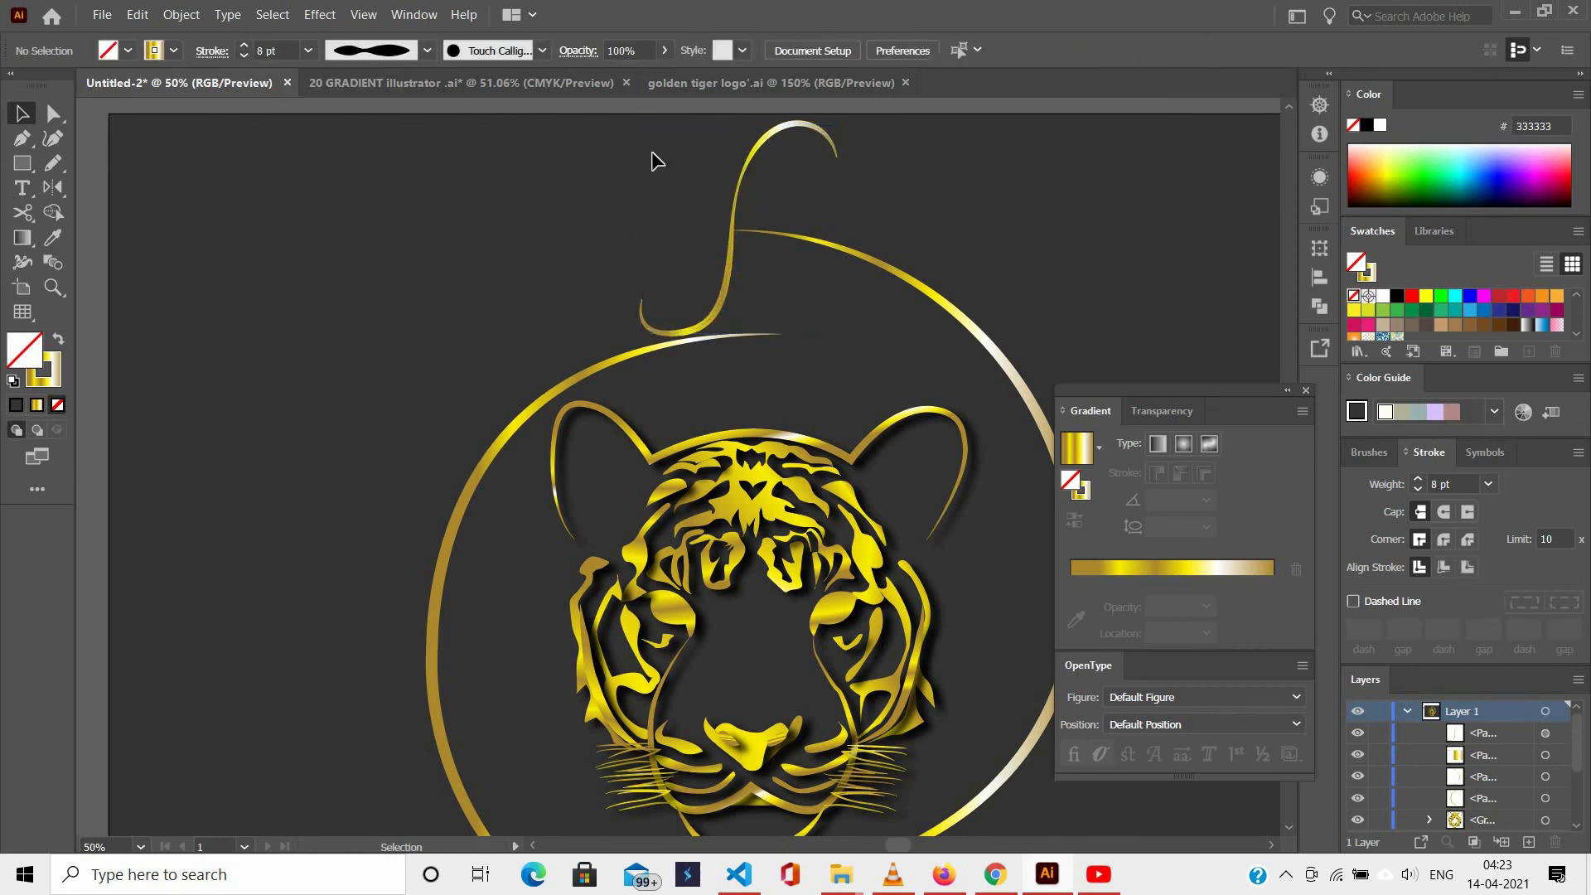
# Give the letter-like path below the tiger no fill and a 6 pt gold gradient stroke.
pyautogui.scroll(-3, 663, 249)
pyautogui.click(829, 655)
pyautogui.click(245, 48)
pyautogui.click(244, 48)
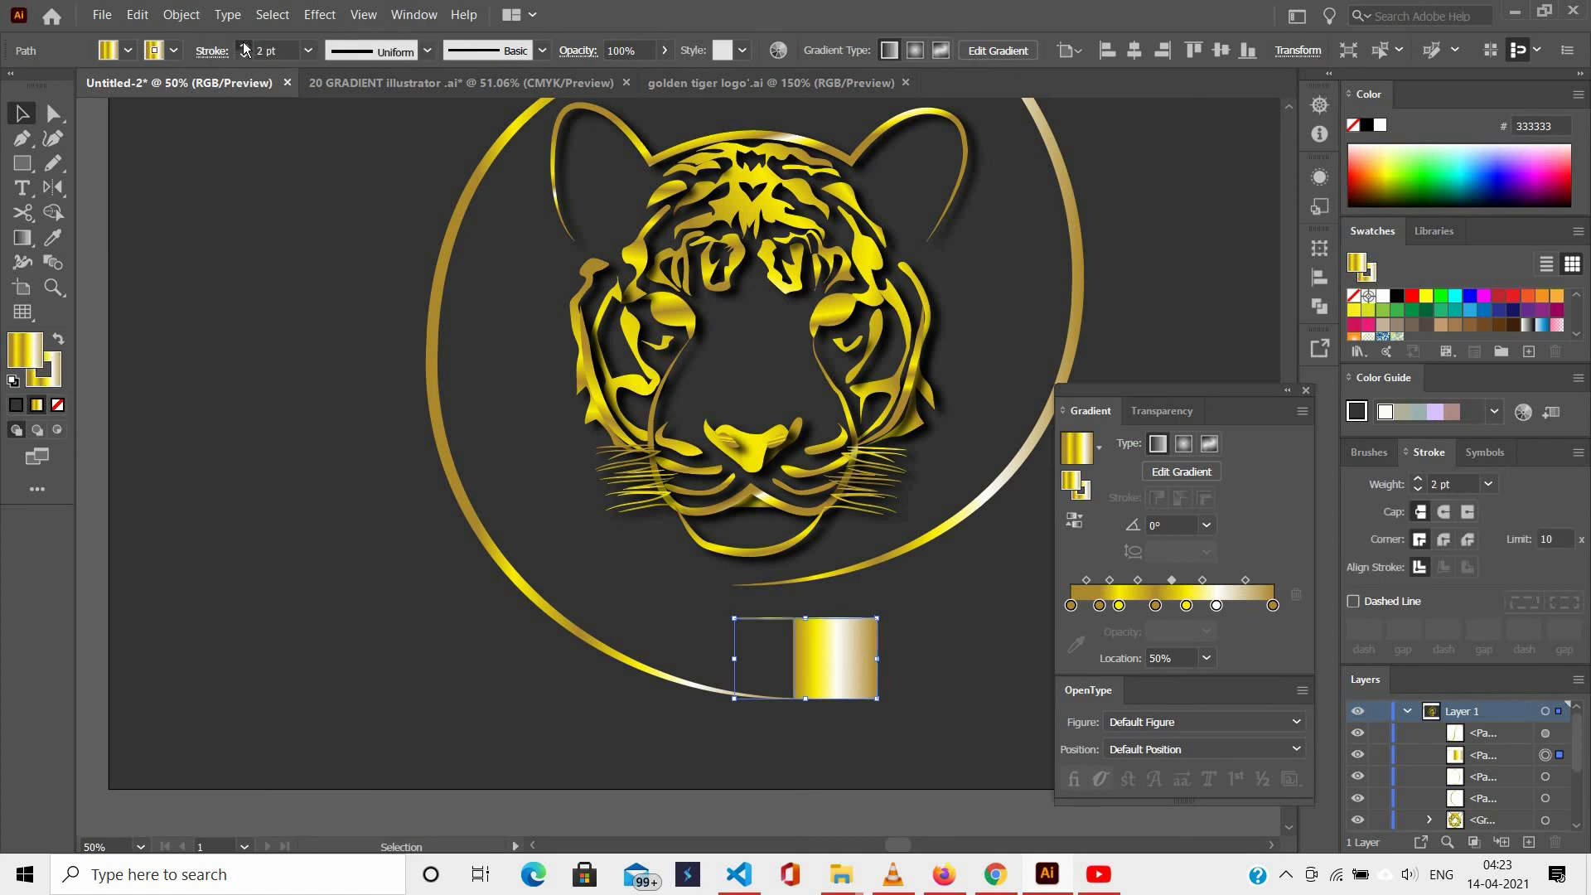
pyautogui.click(20, 346)
pyautogui.click(57, 405)
pyautogui.click(55, 374)
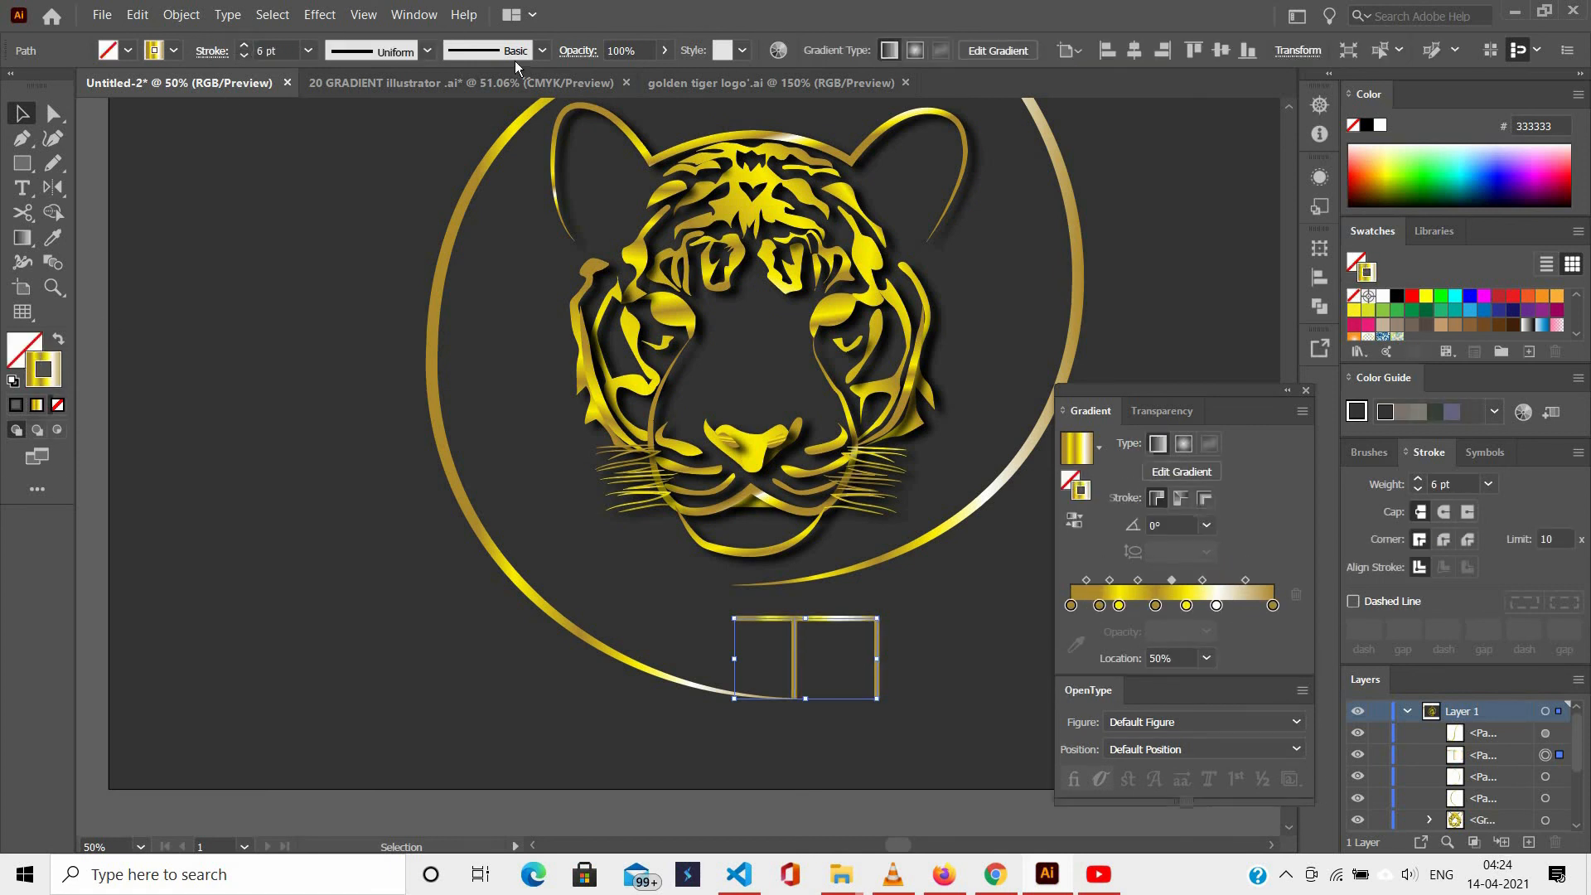
# Apply a tapered width profile to the letter-like path and set its stroke to 9 pt.
pyautogui.click(542, 51)
pyautogui.click(427, 51)
pyautogui.click(371, 121)
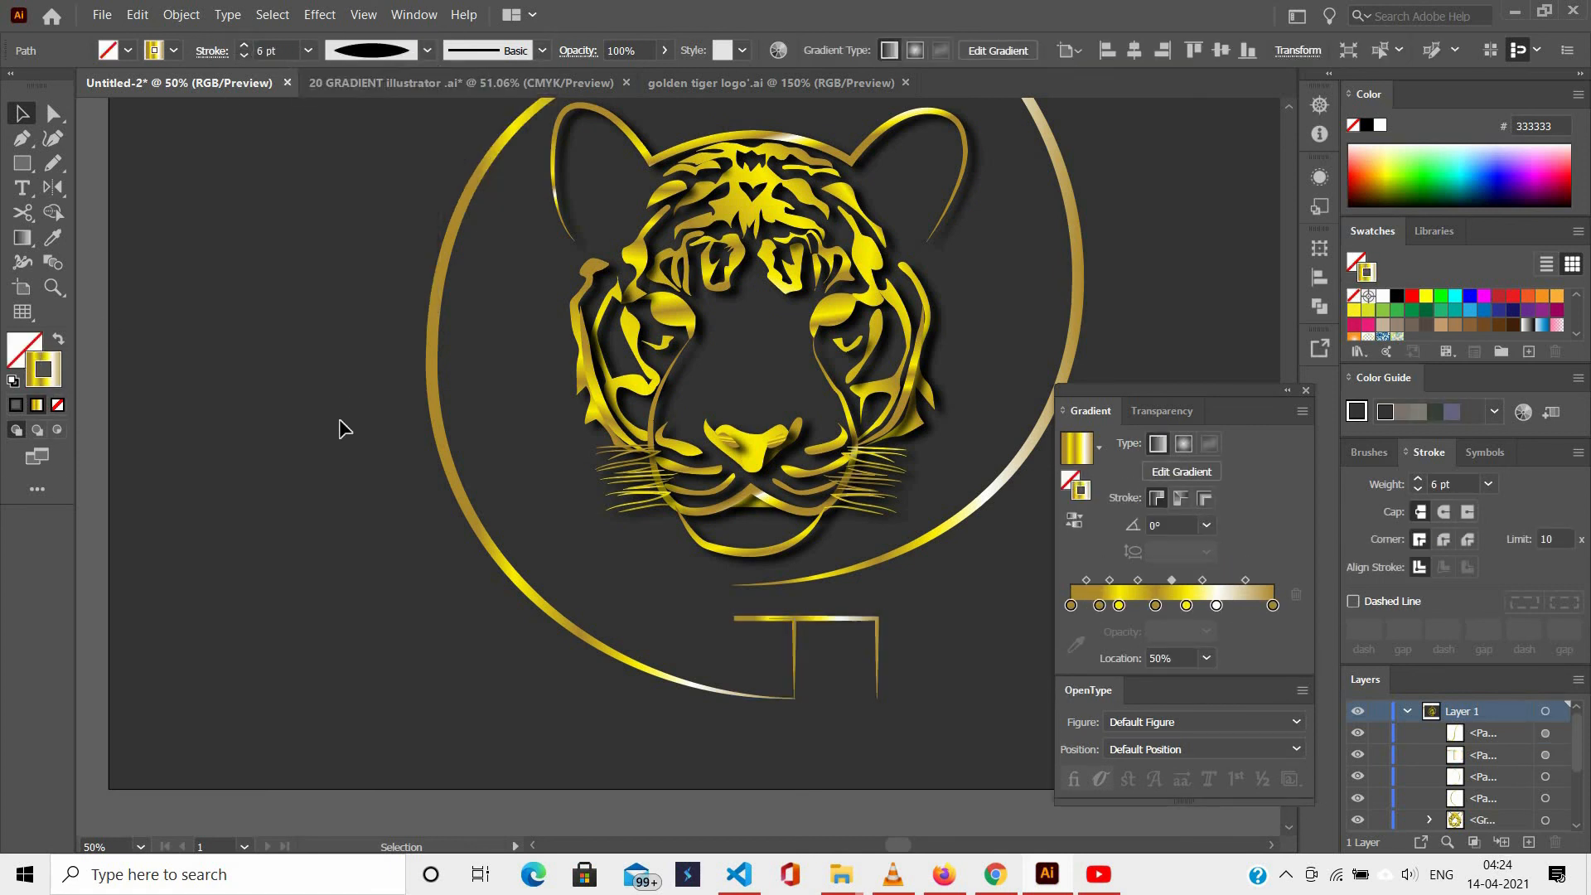
pyautogui.scroll(-1, 493, 159)
pyautogui.scroll(3, 750, 216)
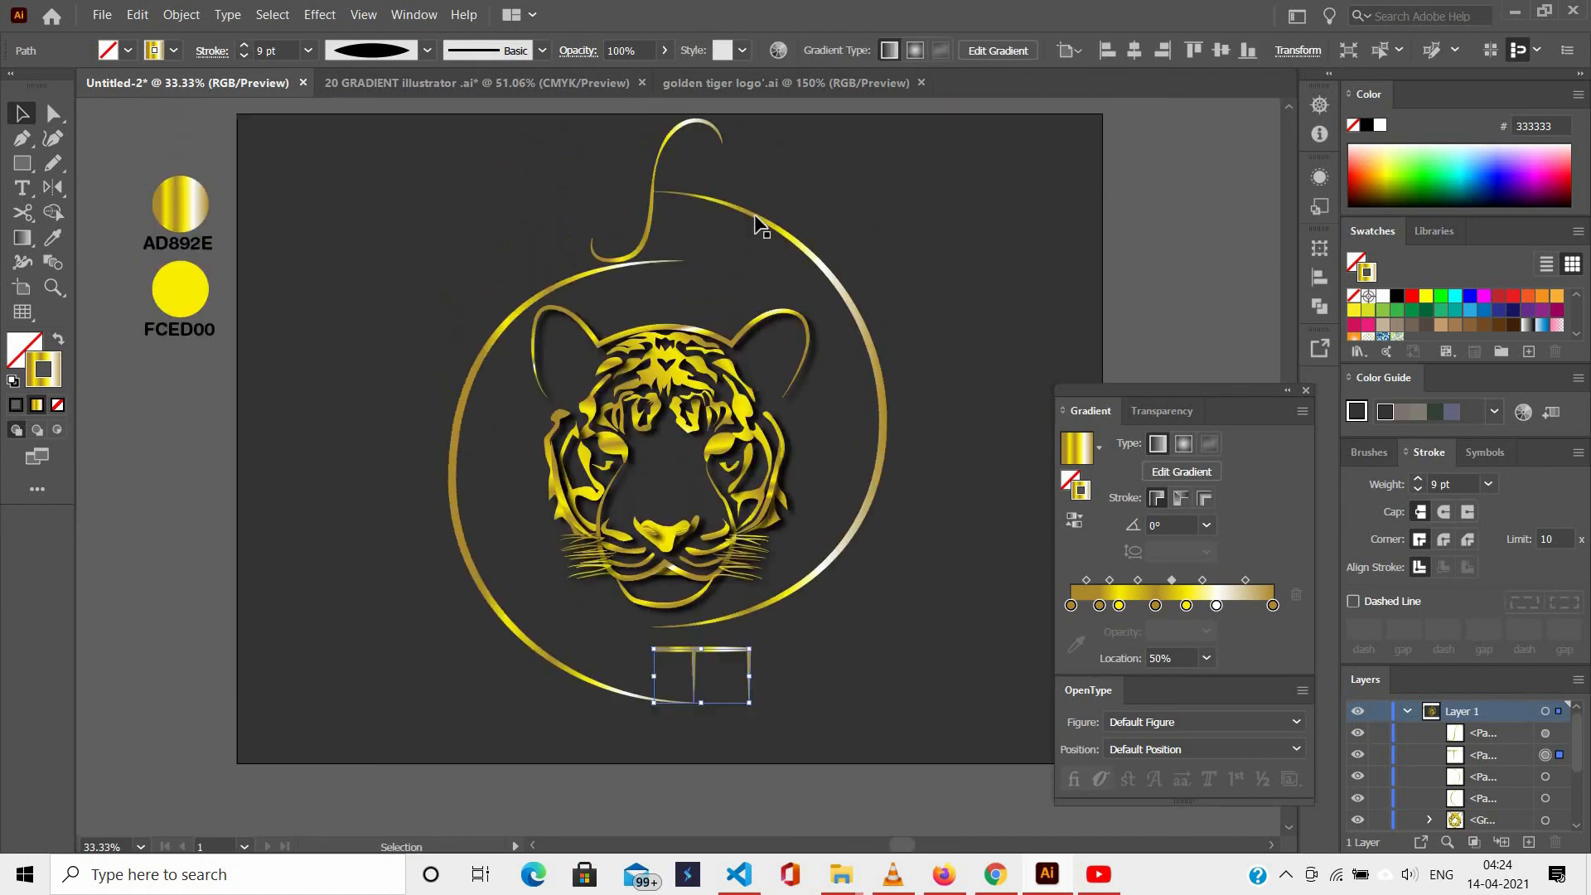
# Nudge the left gold arc slightly downward relative to the tiger head.
pyautogui.click(682, 261)
pyautogui.moveTo(572, 261); pyautogui.dragTo(573, 267)
pyautogui.click(661, 205)
pyautogui.click(685, 193)
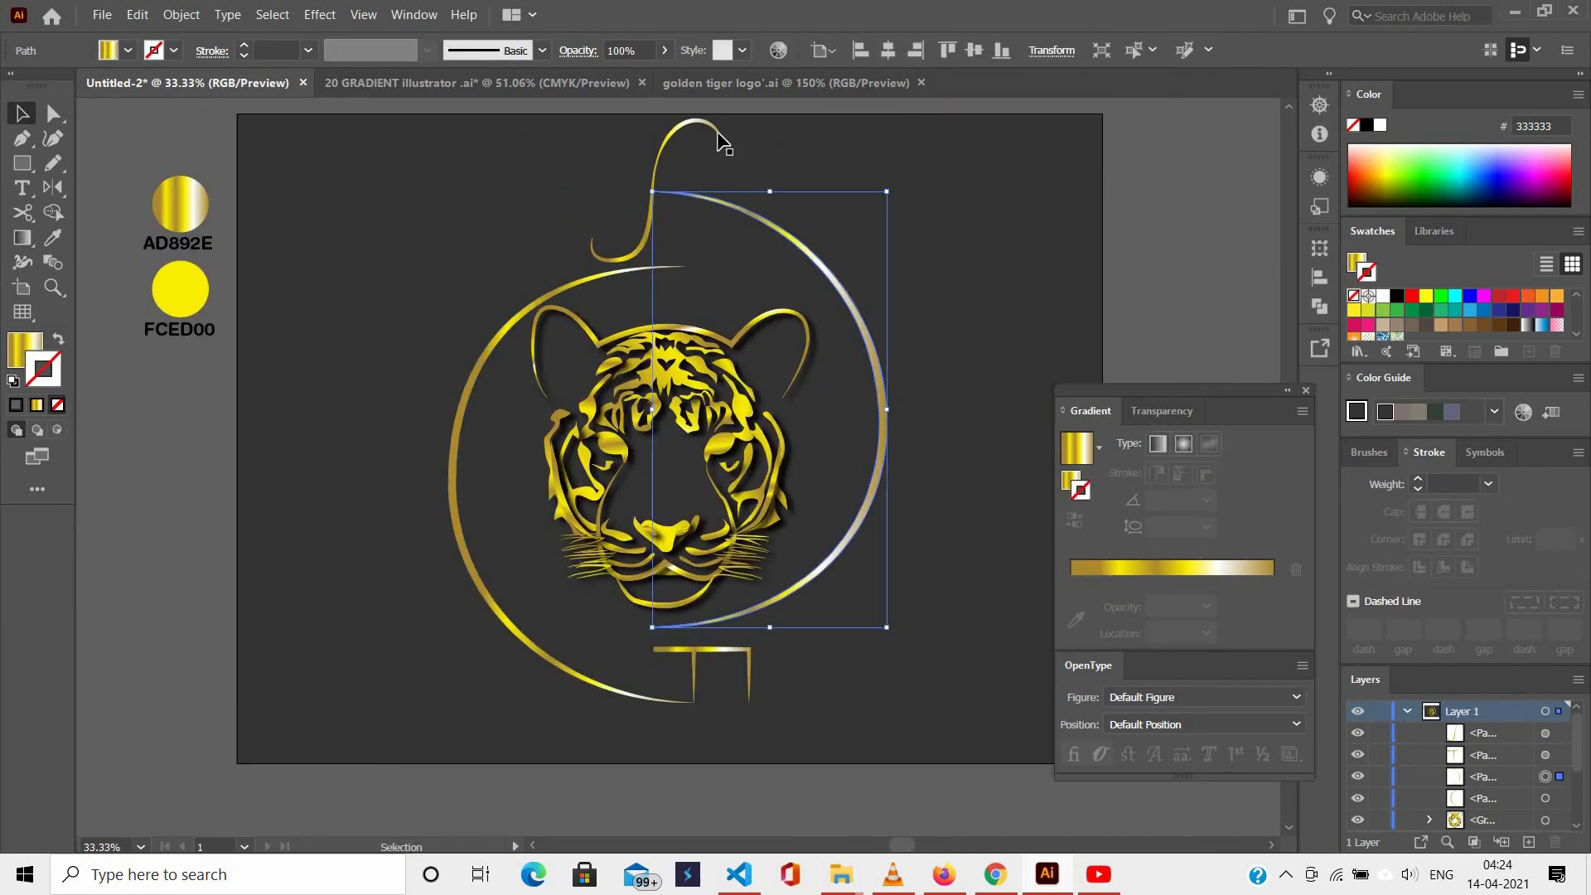
# Rotate the S-shaped curve into a flatter, wider sweep and reposition it over the upper end of the right arc.
pyautogui.click(722, 142)
pyautogui.moveTo(826, 185); pyautogui.dragTo(825, 185)
pyautogui.moveTo(735, 148); pyautogui.dragTo(740, 147)
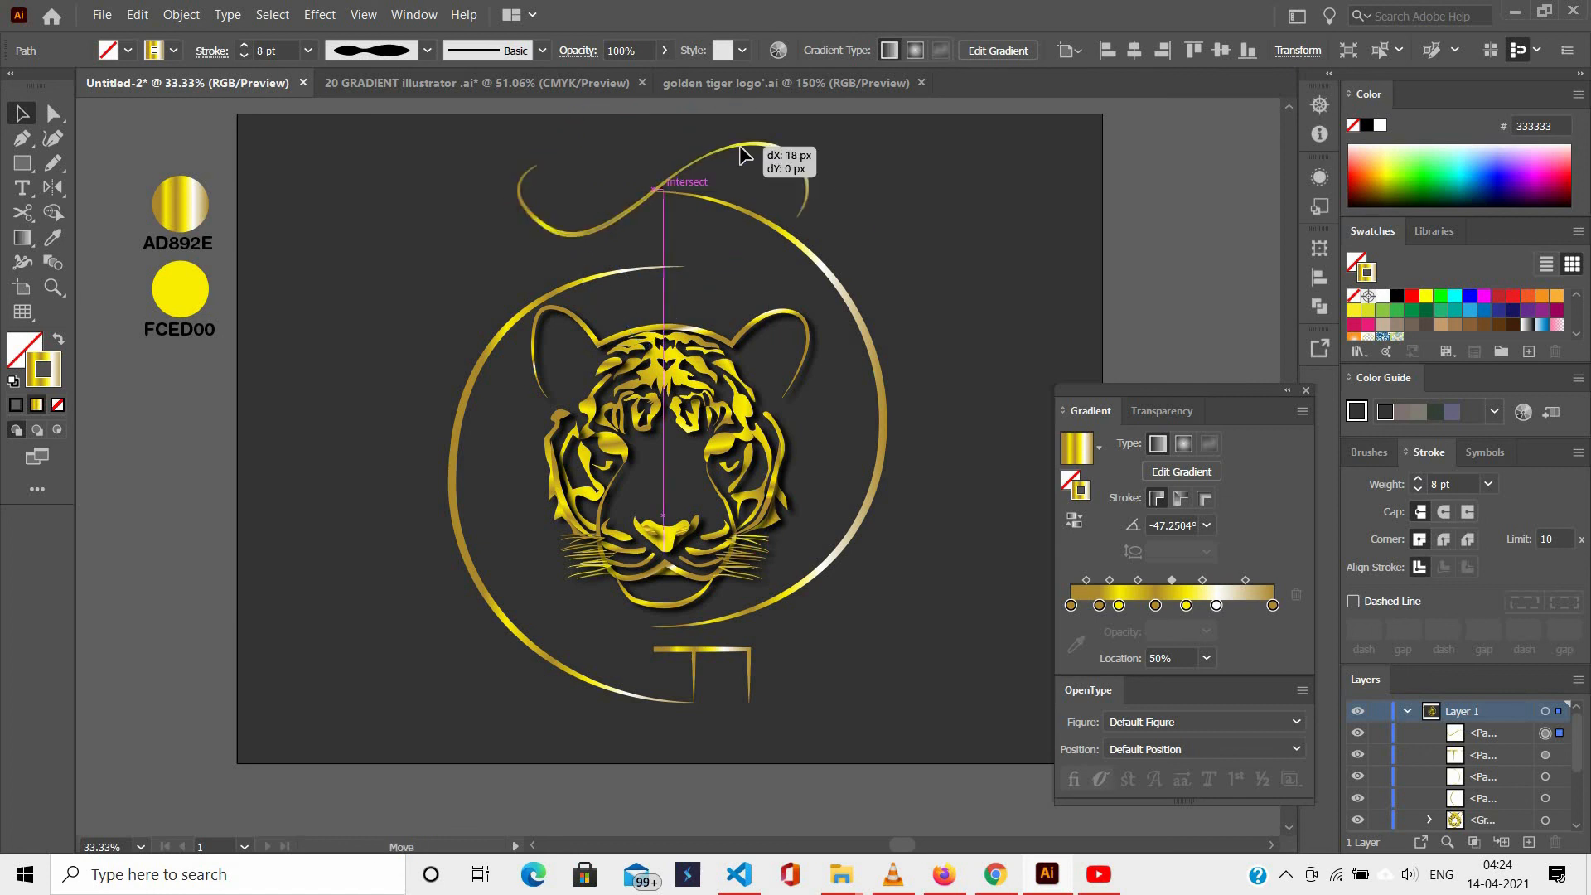
pyautogui.moveTo(831, 189); pyautogui.dragTo(802, 166)
pyautogui.scroll(4, 670, 191)
pyautogui.moveTo(598, 158); pyautogui.dragTo(603, 176)
pyautogui.click(742, 178)
pyautogui.scroll(-4, 796, 186)
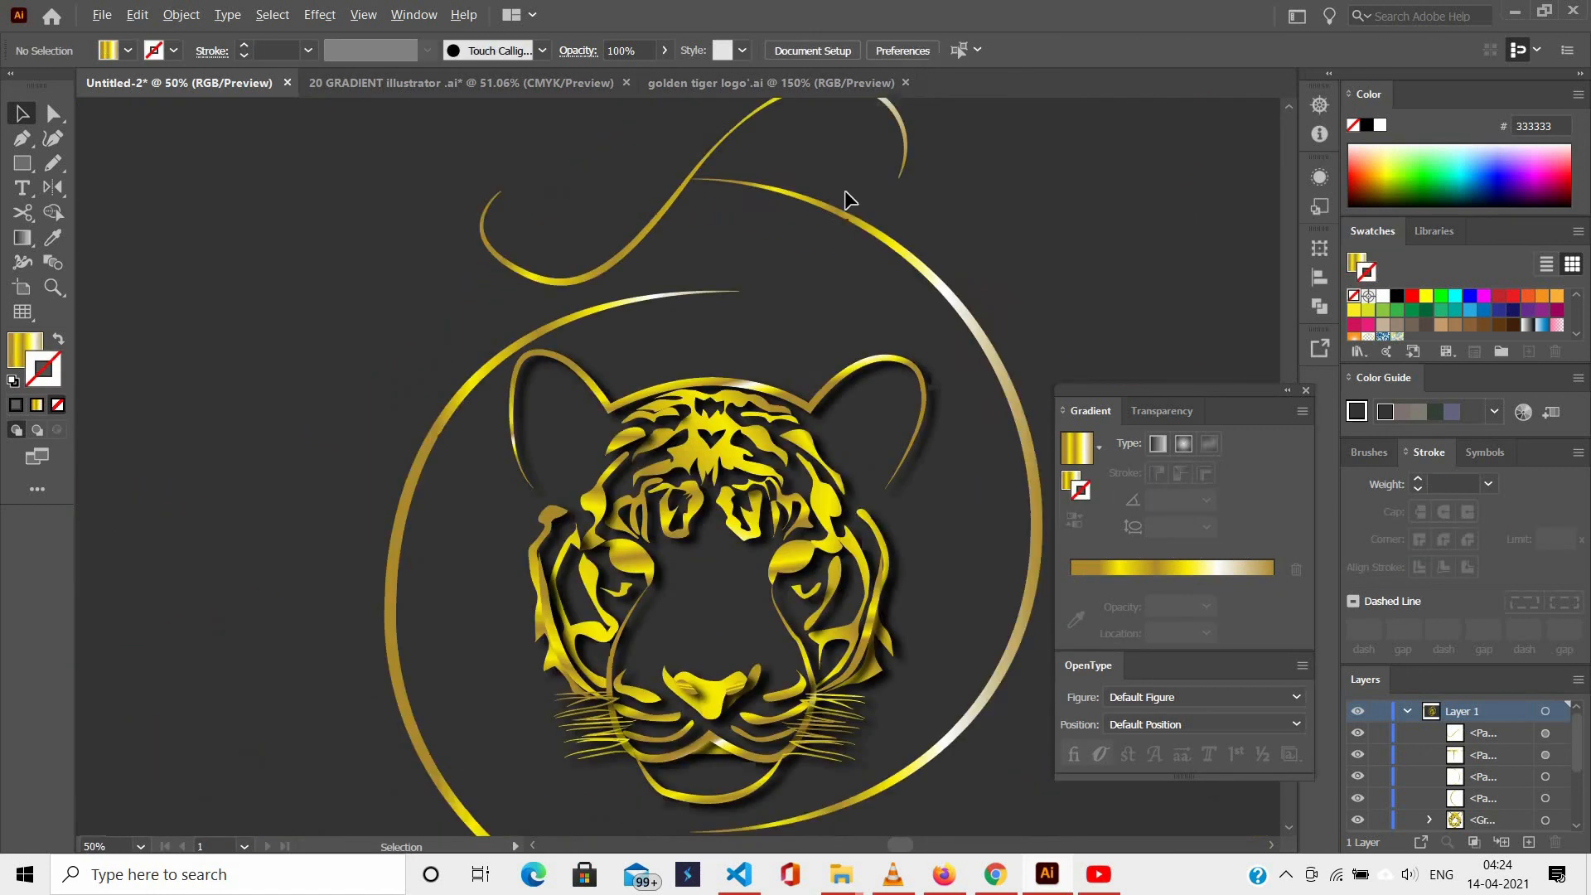
# Shift the tiger head, arcs, S-curve and letter-like strokes together toward the left of the artboard.
pyautogui.hscroll(2, 576, 265)
pyautogui.moveTo(810, 688); pyautogui.dragTo(812, 691)
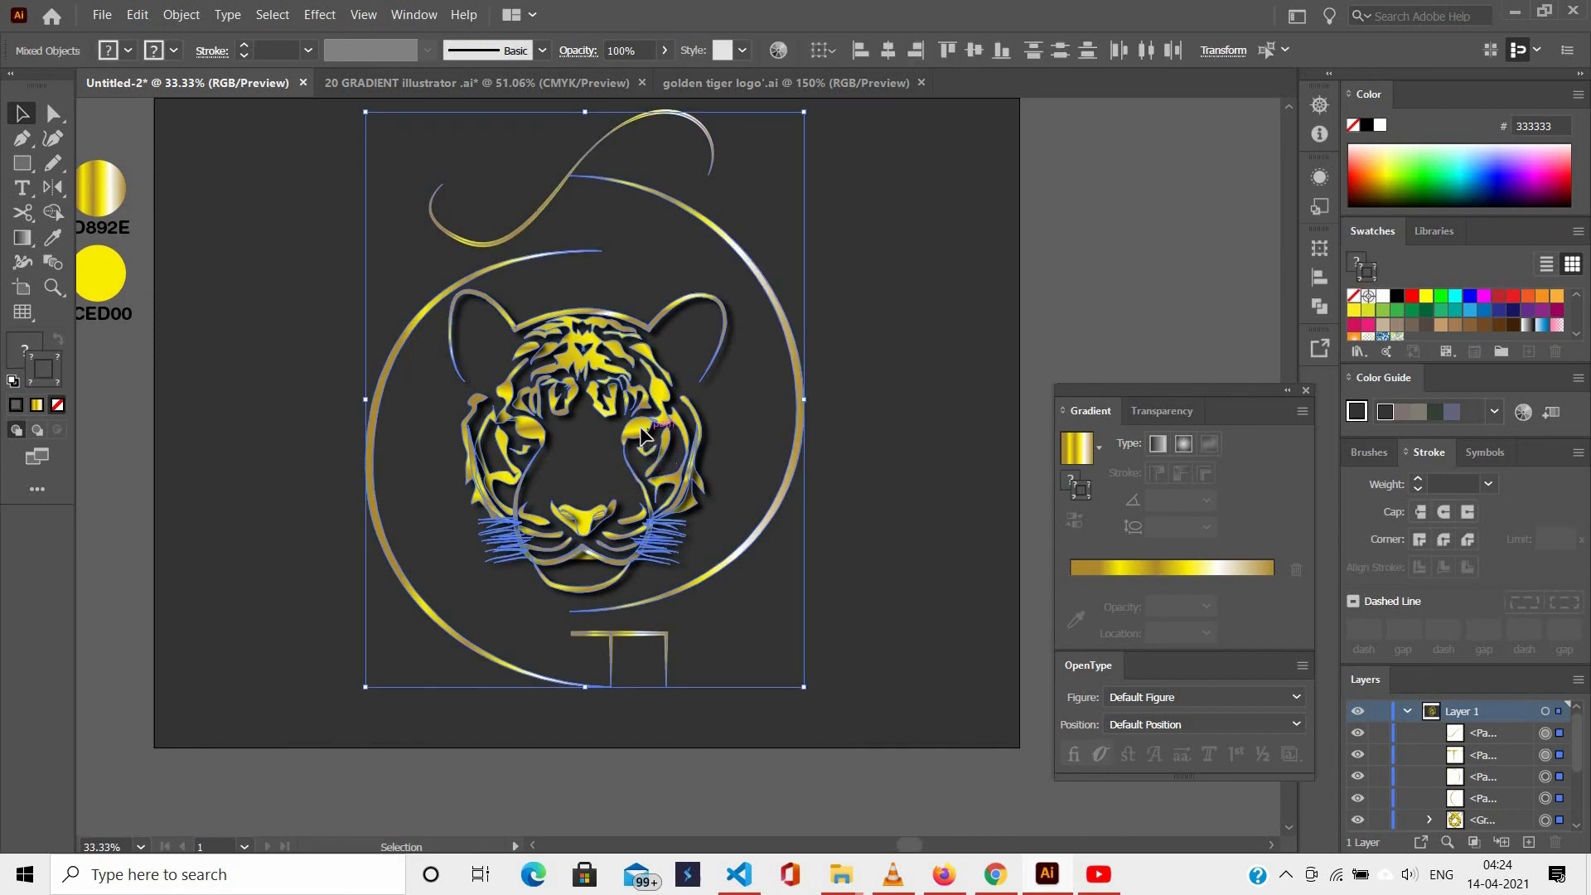
pyautogui.moveTo(670, 419); pyautogui.dragTo(559, 406)
pyautogui.click(857, 395)
# Add the text "Golden Tiger" beside the emblem and enlarge it to about 96 pt.
pyautogui.click(21, 189)
pyautogui.hscroll(2, 746, 426)
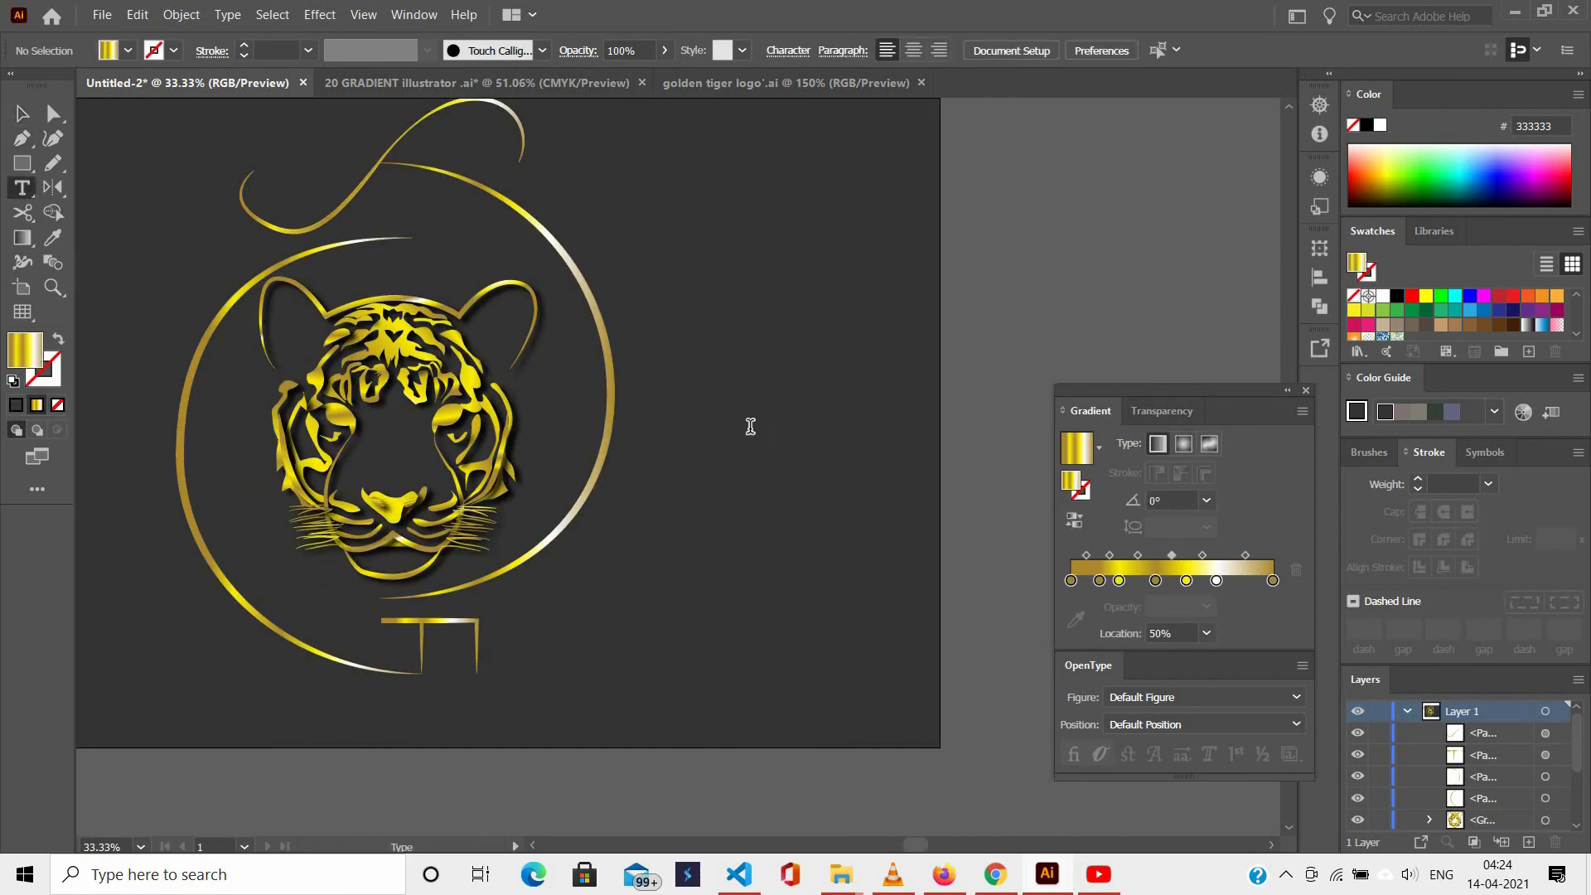
pyautogui.click(731, 433)
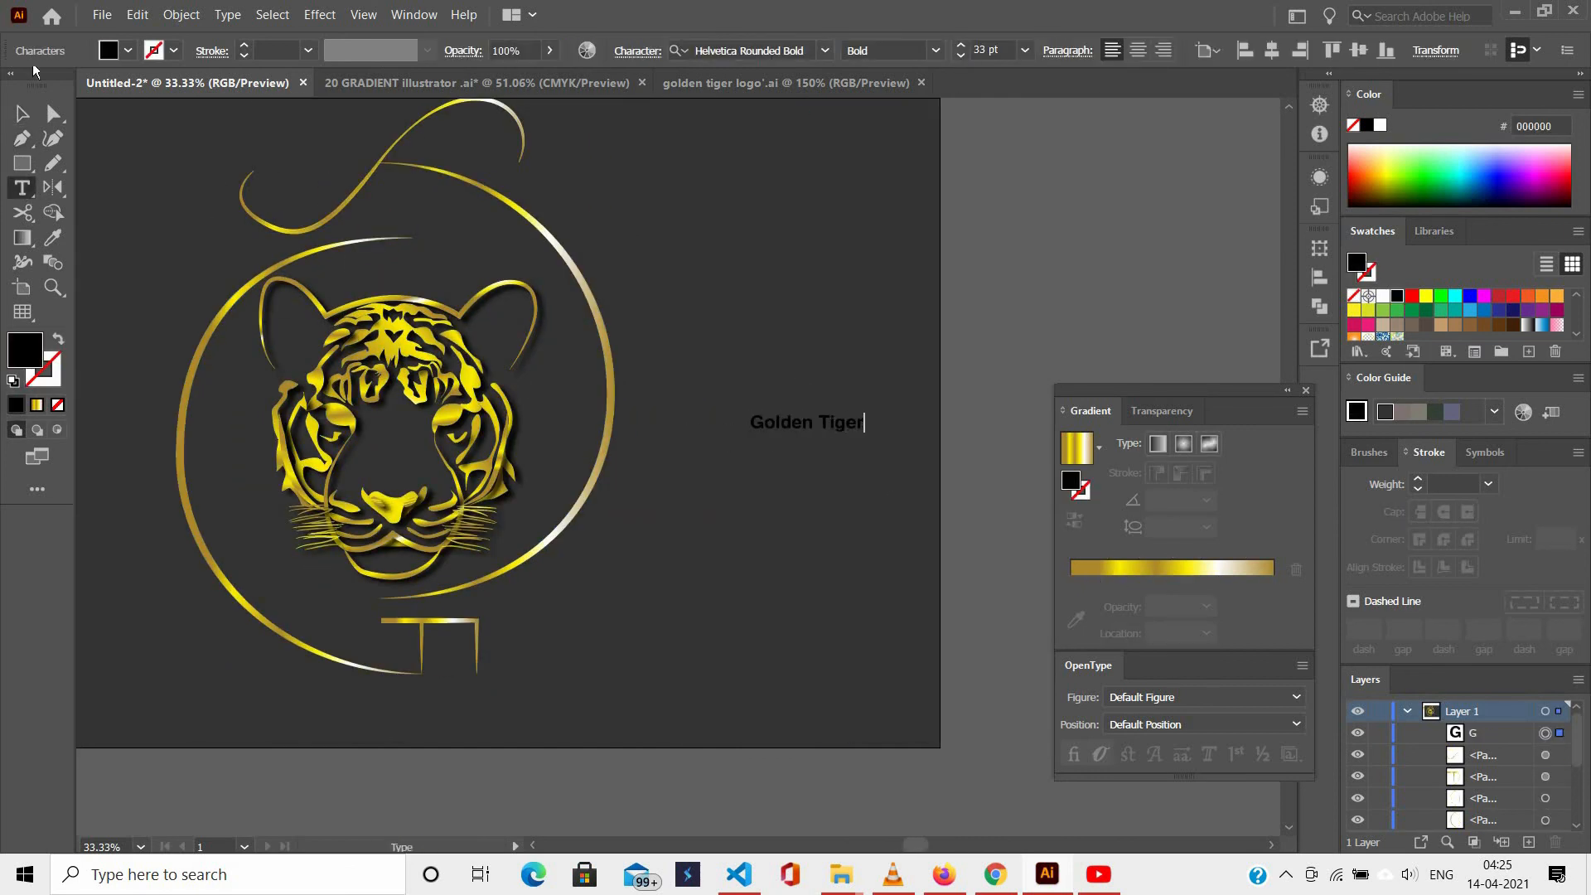
pyautogui.moveTo(893, 461); pyautogui.dragTo(982, 513)
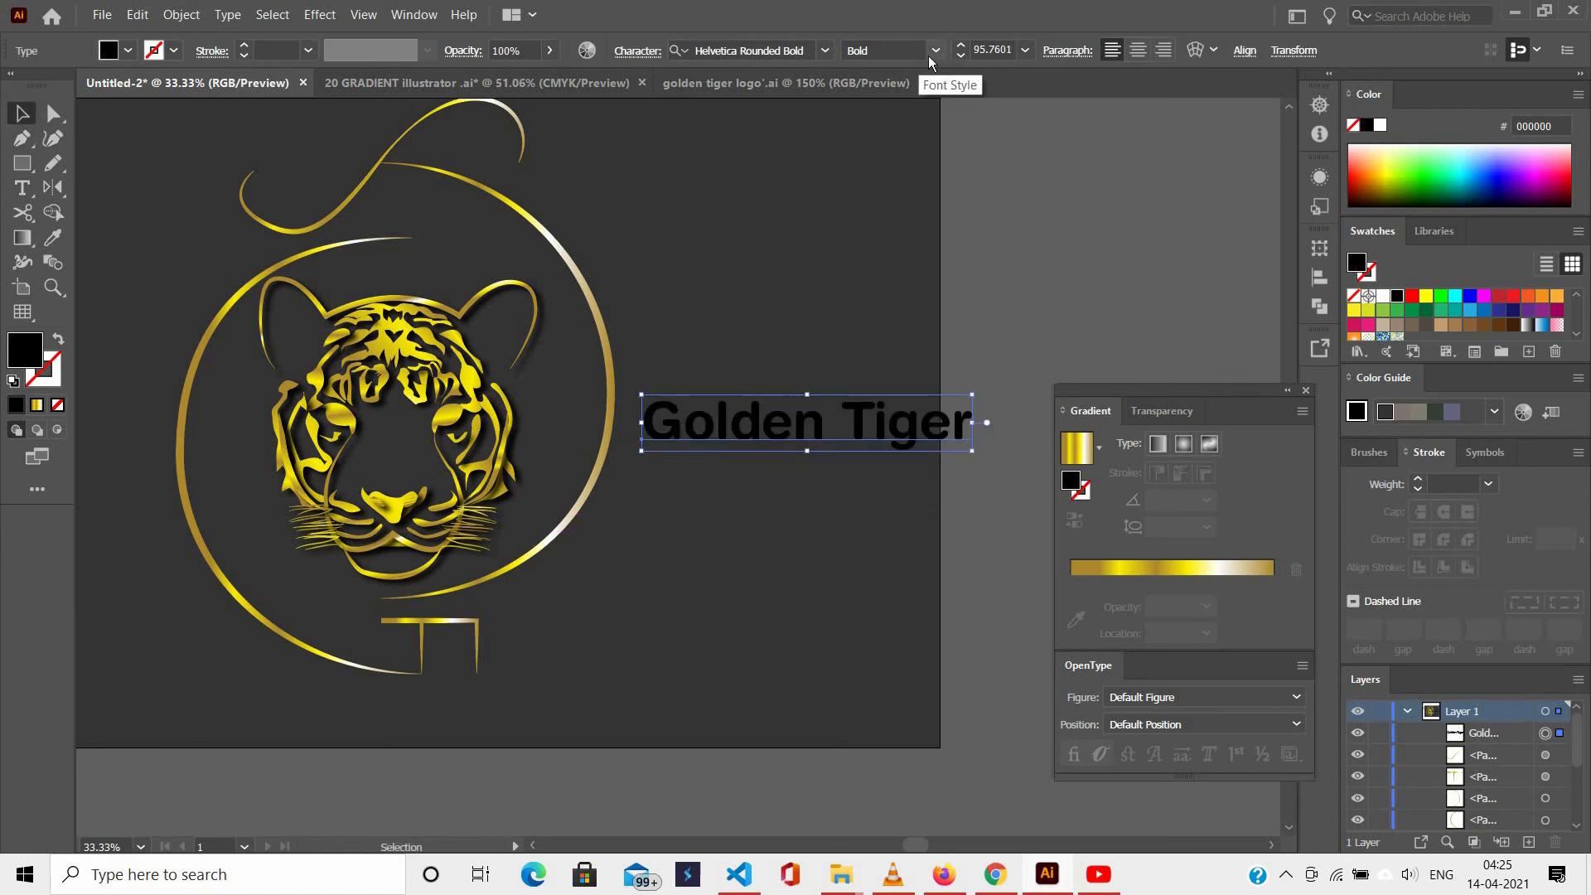
# Set the "Golden Tiger" text in the Qwigley font, enlarge it to about 253 pt and place it beside the emblem's lower end.
pyautogui.click(825, 51)
pyautogui.scroll(-1, 807, 171)
pyautogui.scroll(1, 728, 211)
pyautogui.click(728, 211)
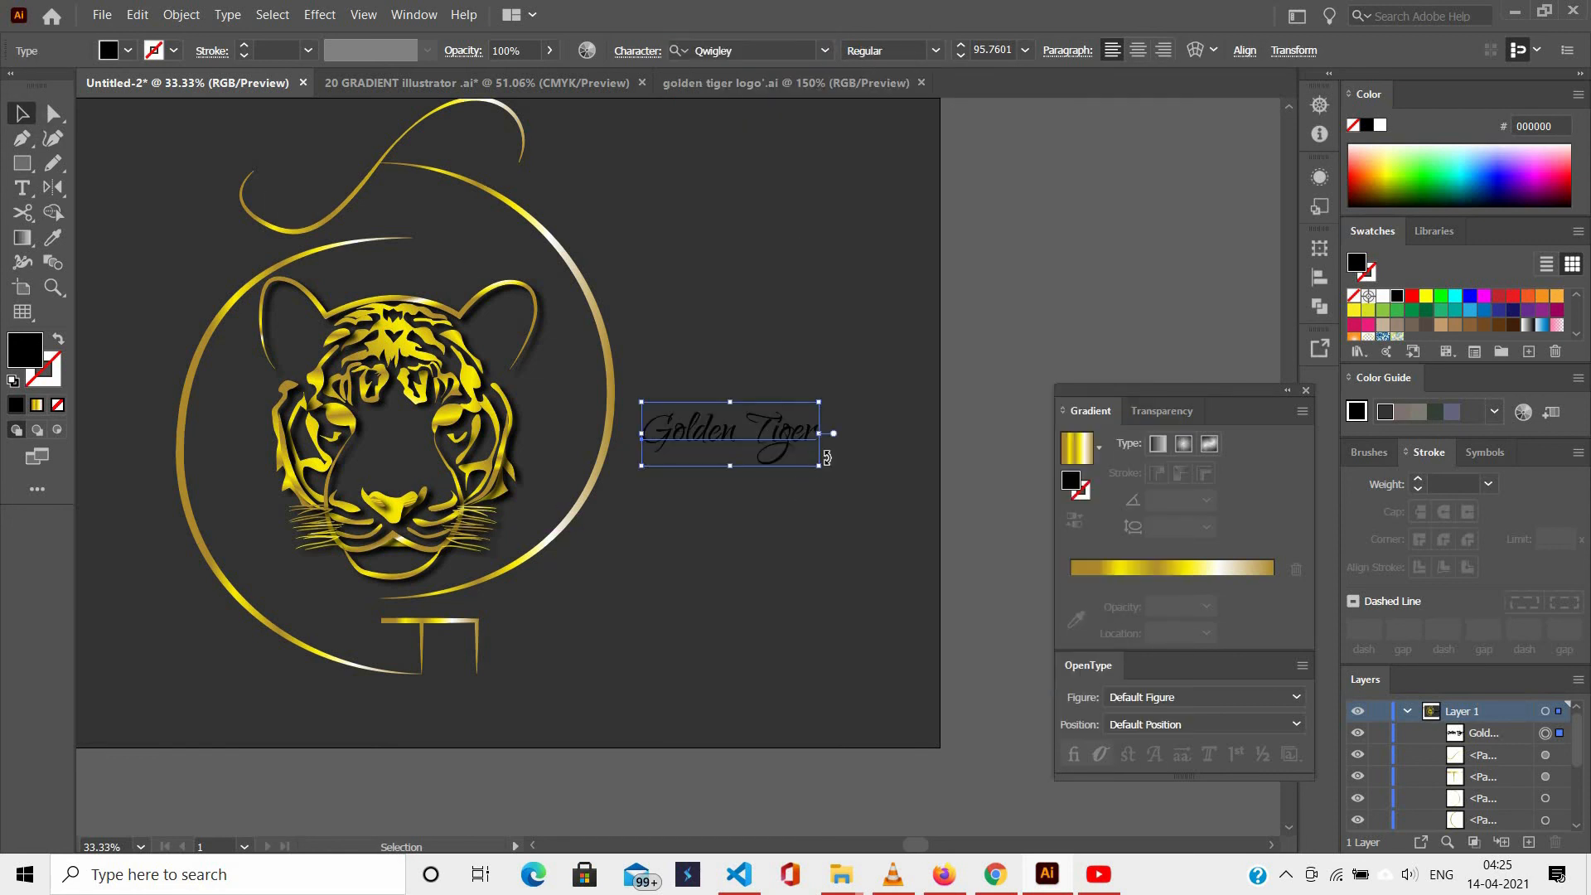
pyautogui.moveTo(818, 466); pyautogui.dragTo(908, 534)
pyautogui.moveTo(836, 403); pyautogui.dragTo(872, 562)
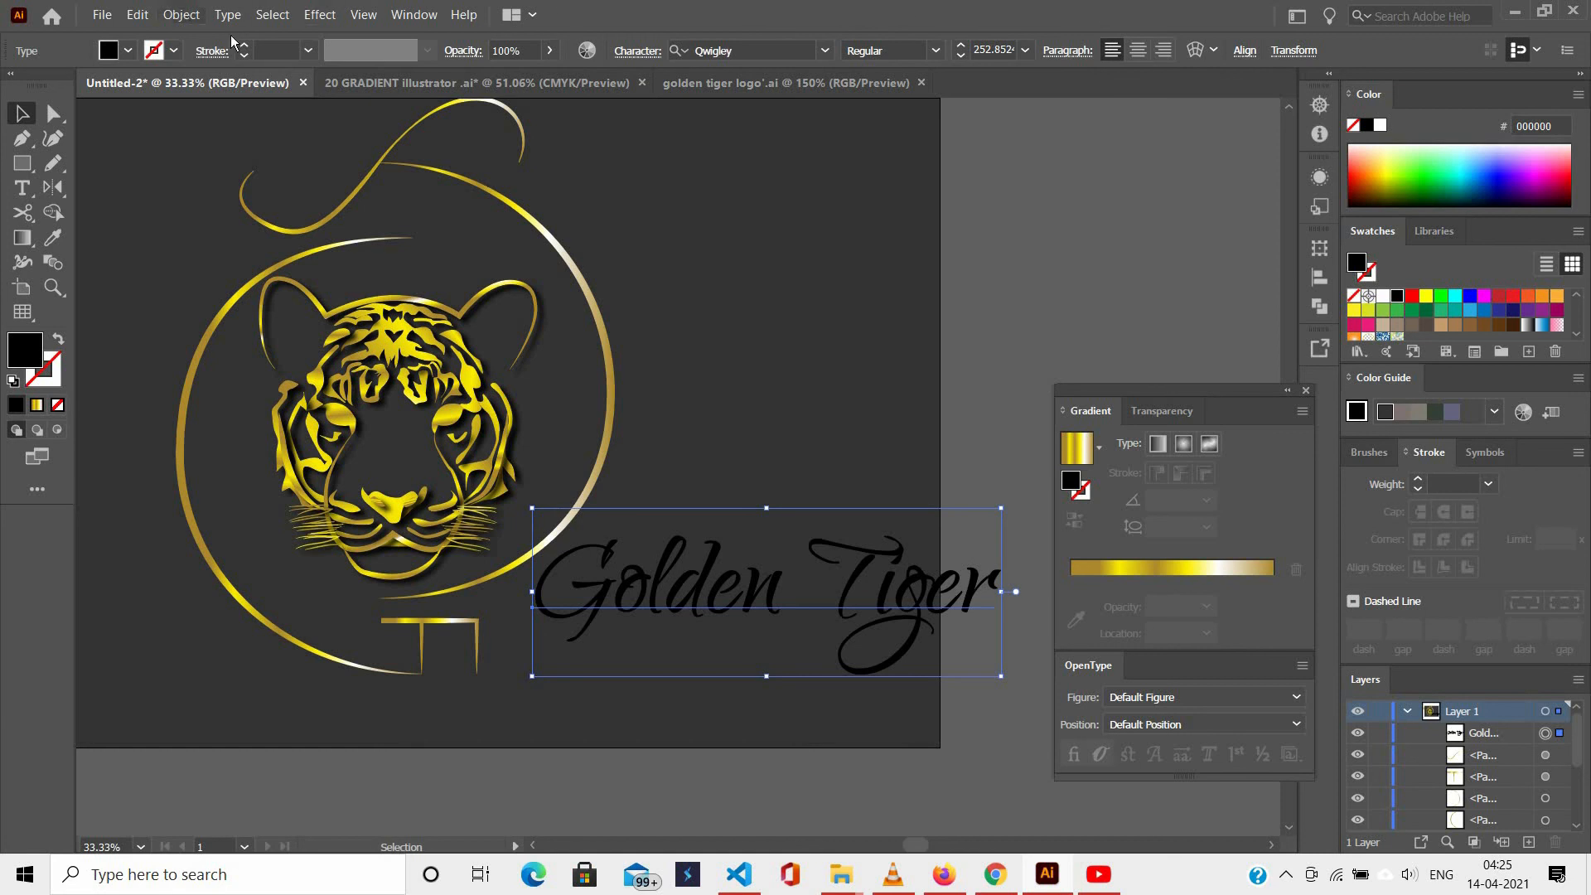
# Expand the "Golden Tiger" text into shapes and sample the gold gradient onto it from the reference circle.
pyautogui.click(181, 14)
pyautogui.click(199, 227)
pyautogui.click(742, 558)
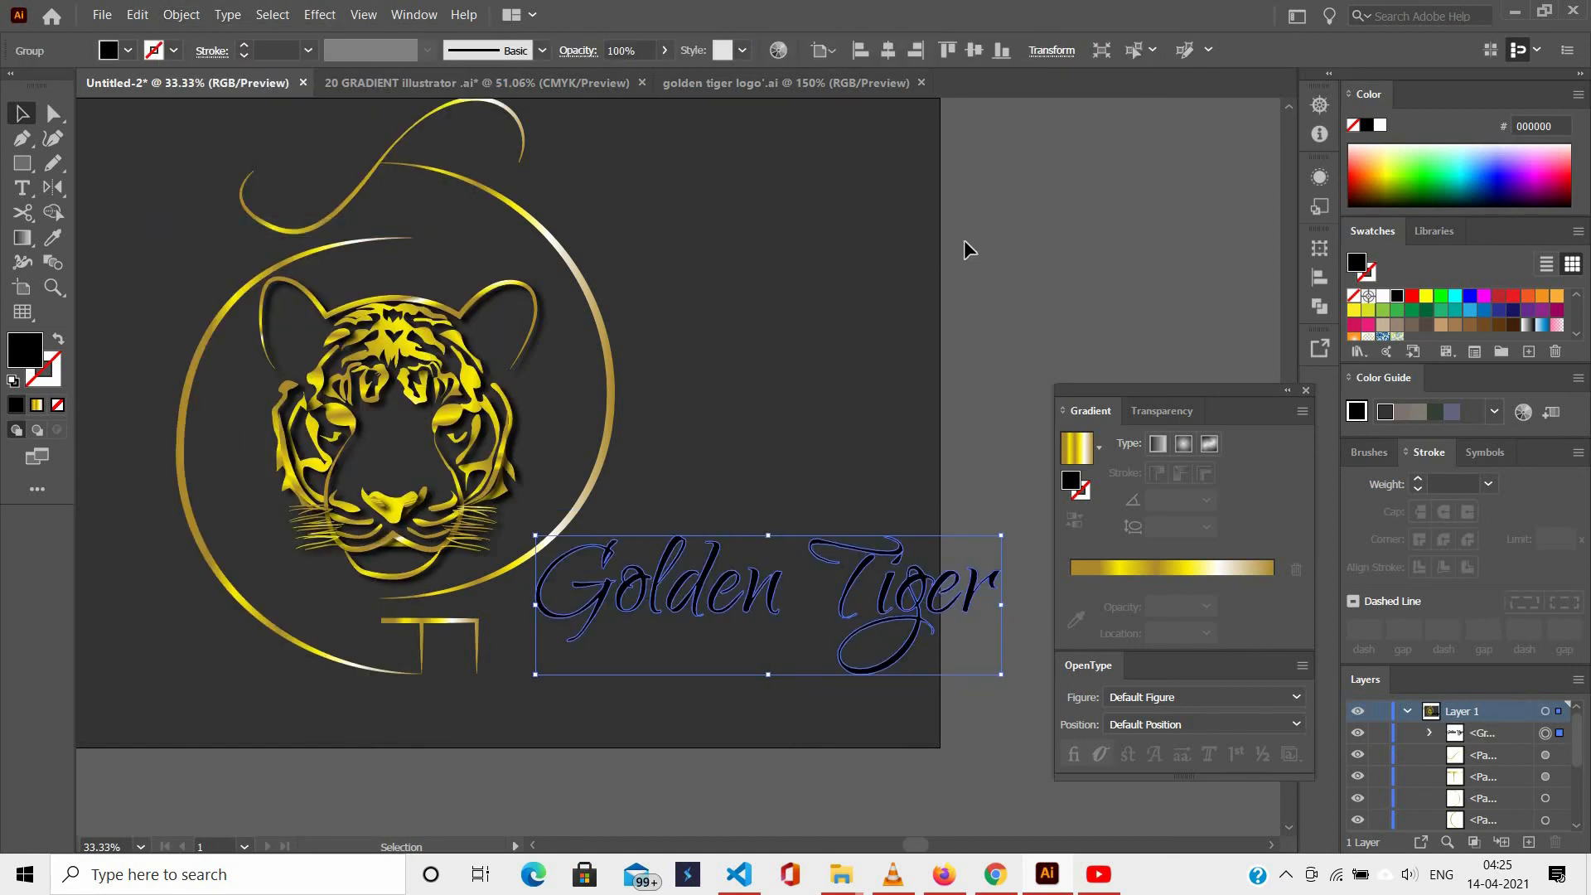
pyautogui.hscroll(-8, 1045, 279)
pyautogui.press('i')
pyautogui.click(175, 175)
pyautogui.hscroll(5, 943, 290)
pyautogui.keyDown('ctrl'); pyautogui.click(943, 290); pyautogui.keyUp('ctrl')
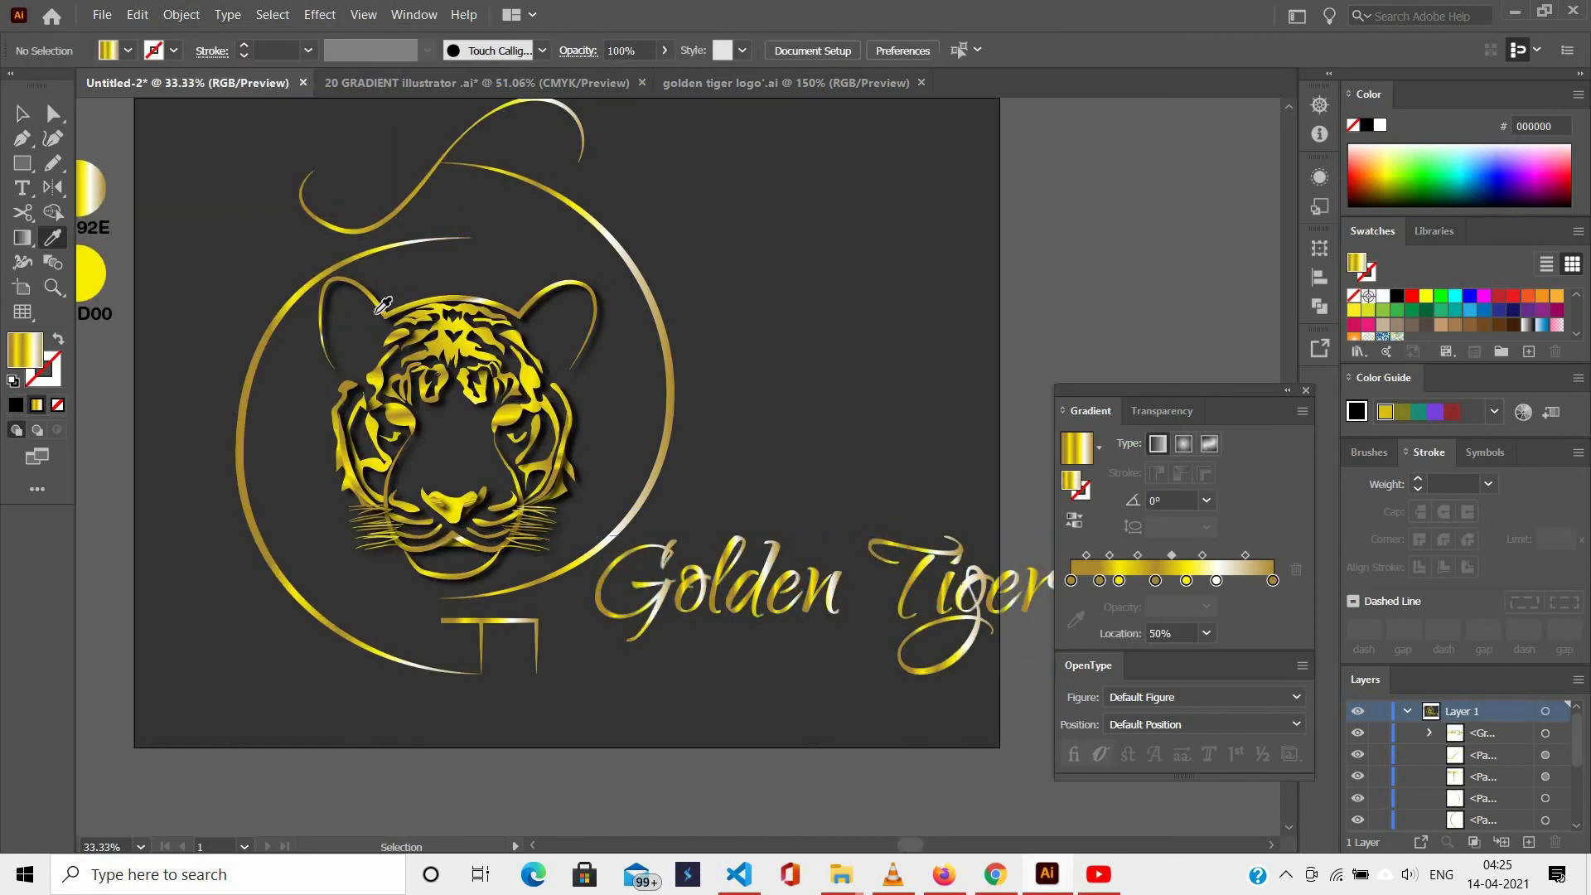
# Expand the appearance of the letter-like stroke path below the tiger.
pyautogui.hscroll(2, 383, 310)
pyautogui.scroll(-1, 383, 310)
pyautogui.press('v')
pyautogui.scroll(2, 472, 247)
pyautogui.moveTo(506, 292); pyautogui.dragTo(364, 218)
pyautogui.keyDown('shift'); pyautogui.click(460, 661); pyautogui.keyUp('shift')
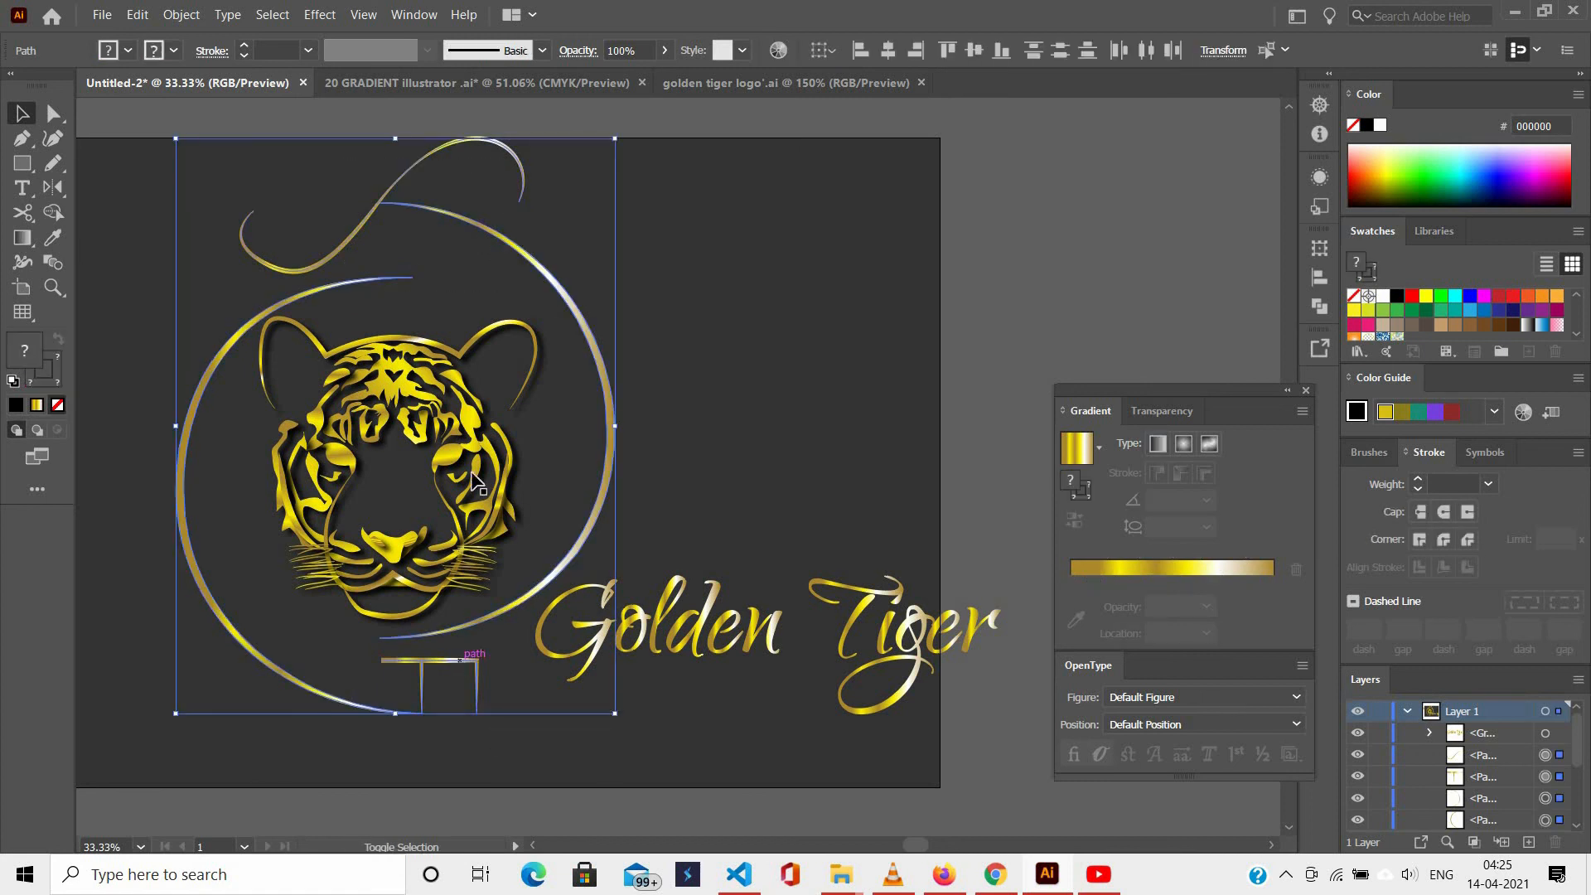
pyautogui.click(555, 695)
pyautogui.click(458, 660)
pyautogui.click(189, 15)
pyautogui.click(241, 247)
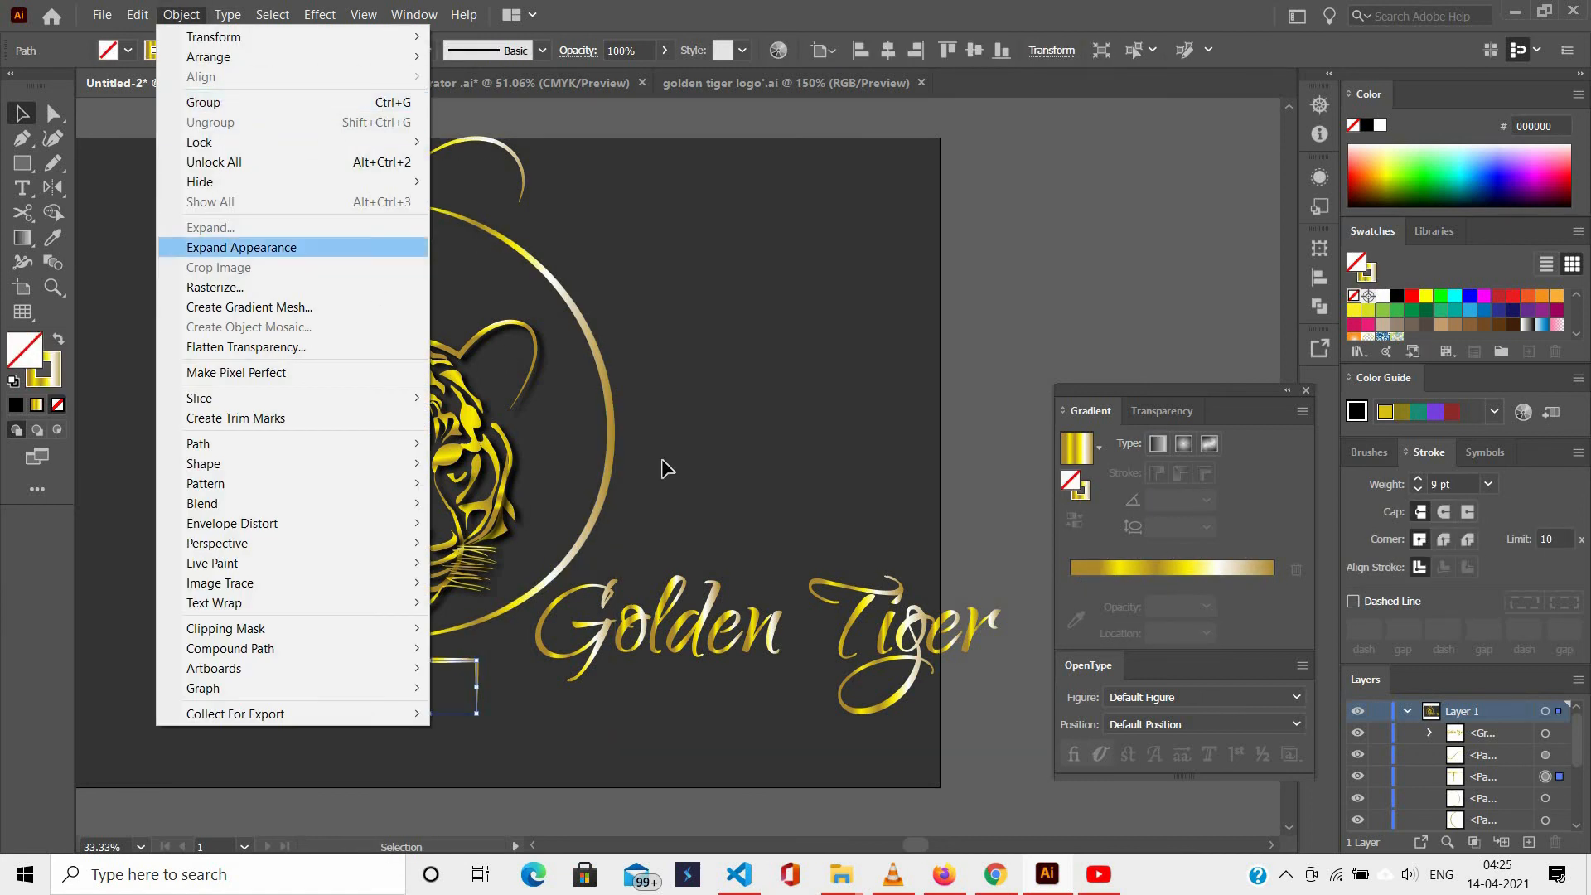
pyautogui.click(667, 469)
# Apply a Multiply drop shadow to the arcs, S-curve, letter-like strokes and text with 88% opacity, 11 px and 7 px offsets, and 4 px blur.
pyautogui.moveTo(523, 281); pyautogui.dragTo(287, 195)
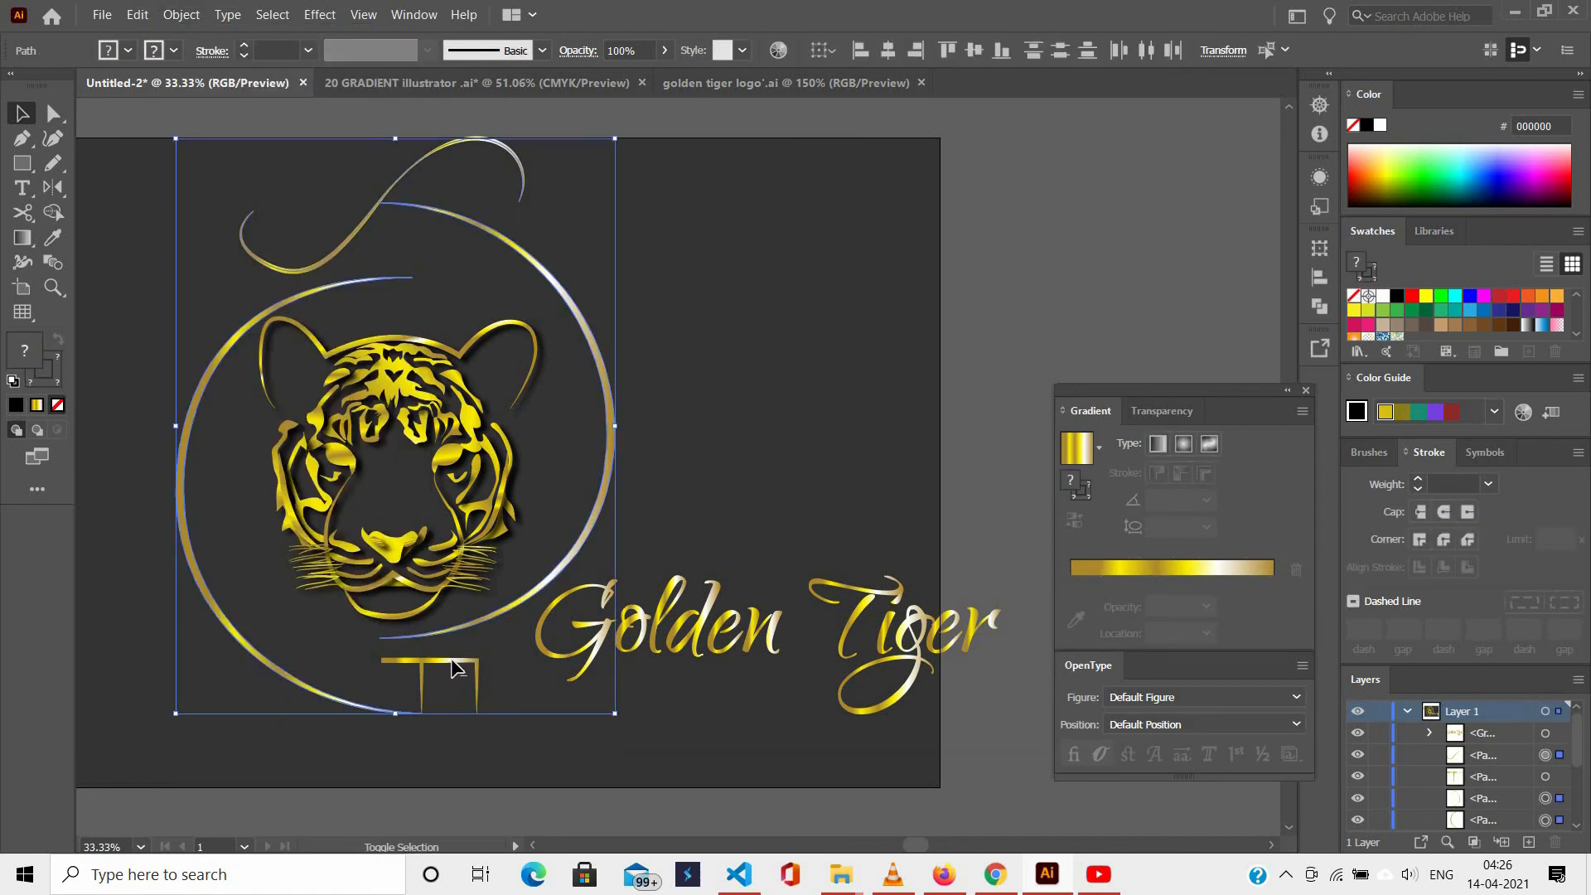
pyautogui.click(319, 15)
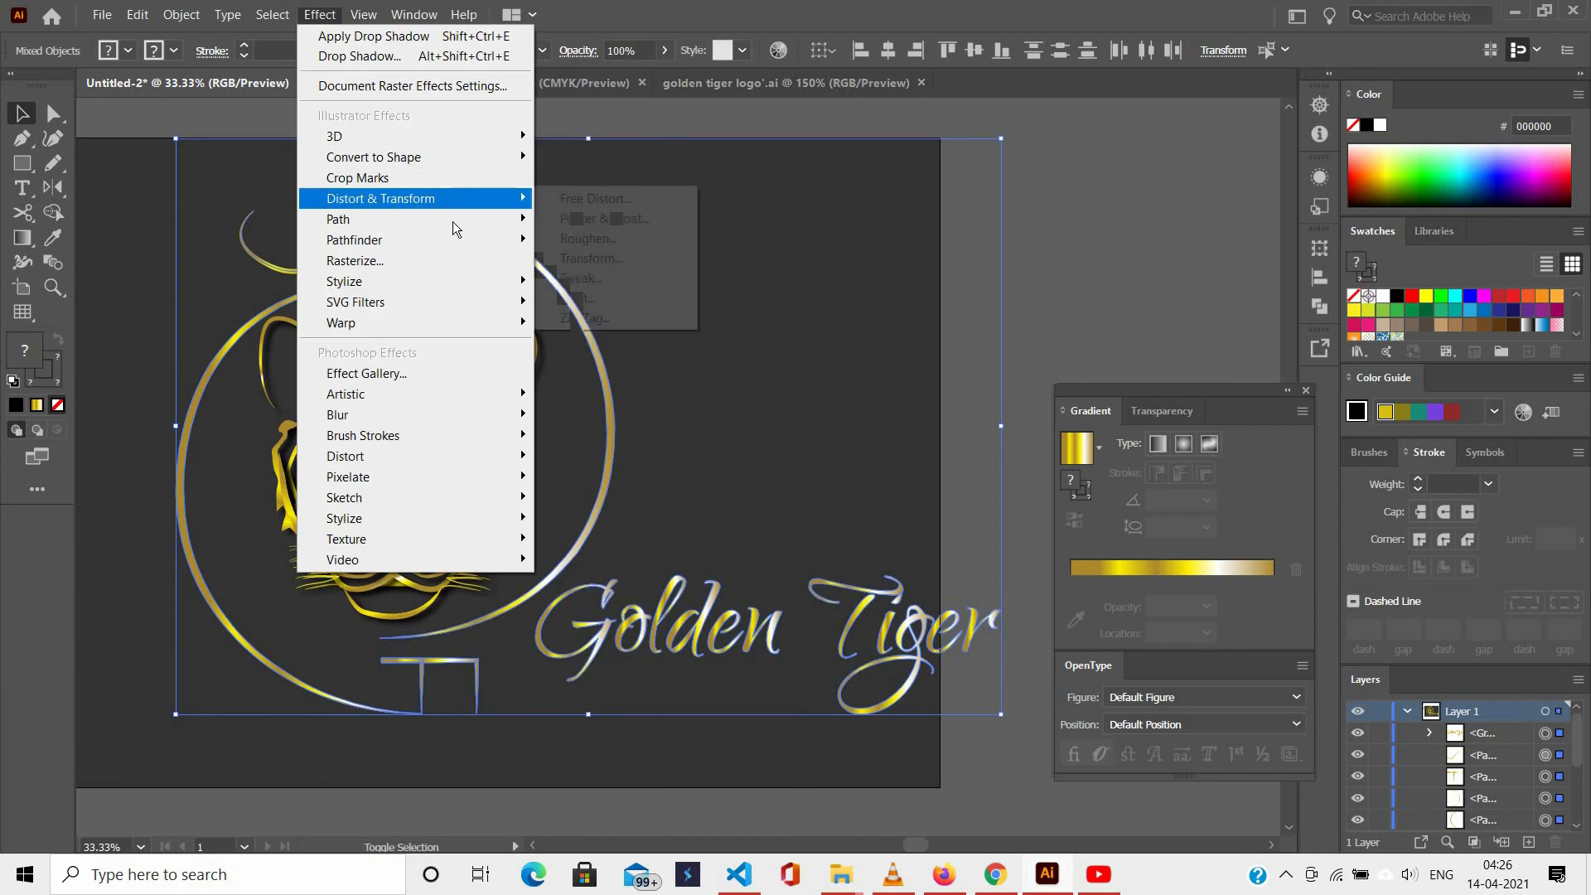
pyautogui.click(601, 275)
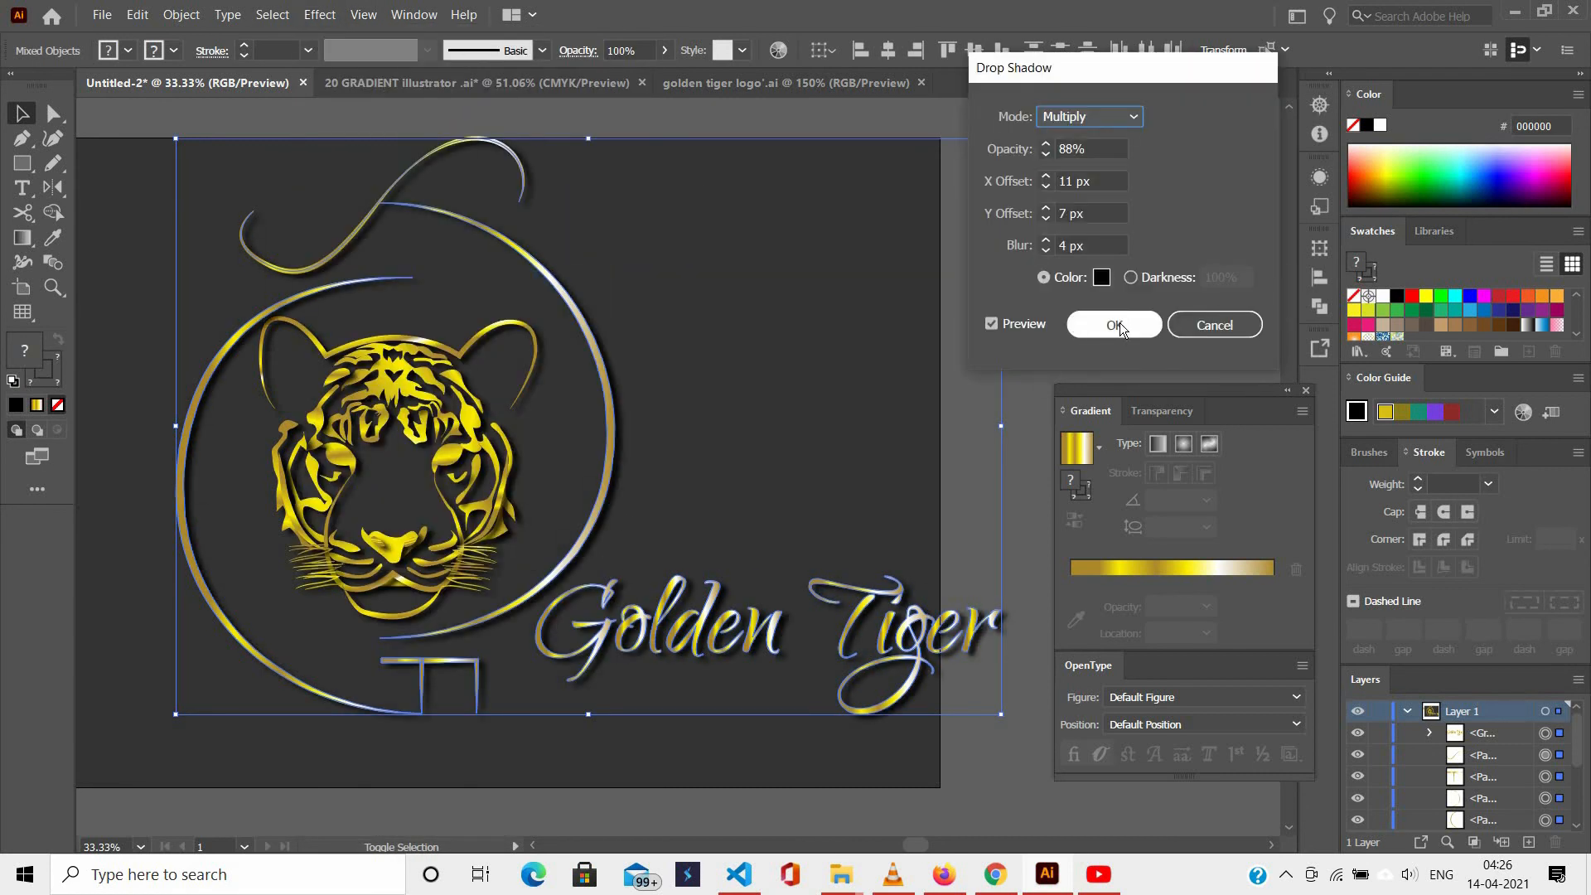
pyautogui.click(1114, 324)
# Scale the whole logo down to fit inside the artboard, and shift the right arc about 27 px down.
pyautogui.hscroll(-2, 584, 337)
pyautogui.moveTo(953, 617); pyautogui.dragTo(849, 621)
pyautogui.moveTo(584, 142); pyautogui.dragTo(585, 237)
pyautogui.moveTo(172, 471); pyautogui.dragTo(265, 469)
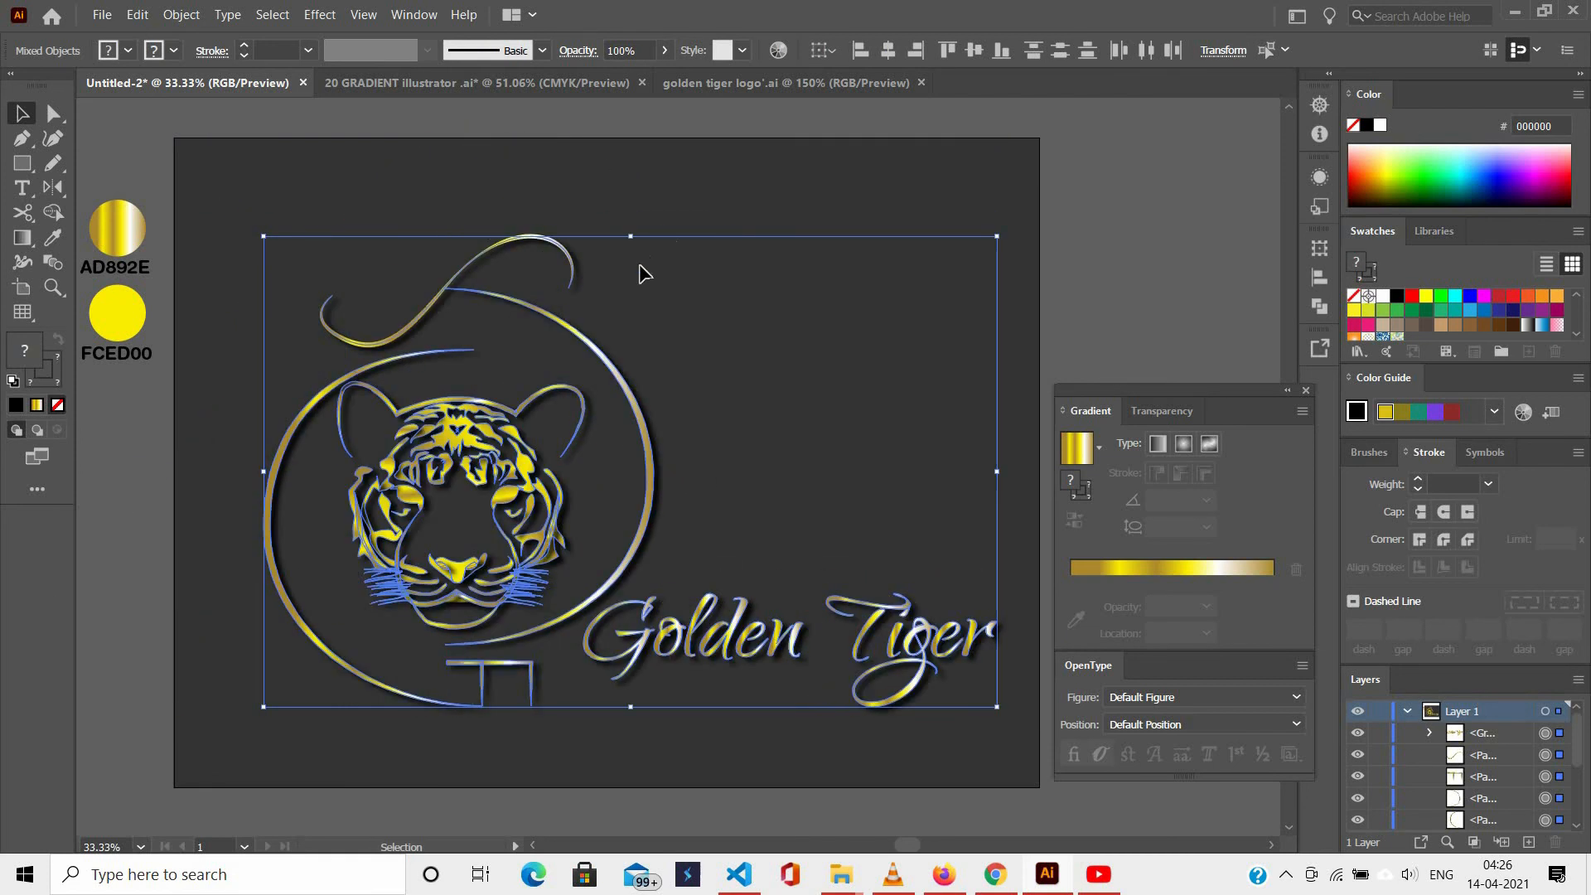
pyautogui.click(640, 266)
pyautogui.moveTo(656, 439)
pyautogui.mouseDown()
pyautogui.moveTo(635, 433)
pyautogui.moveTo(668, 448)
pyautogui.mouseUp()
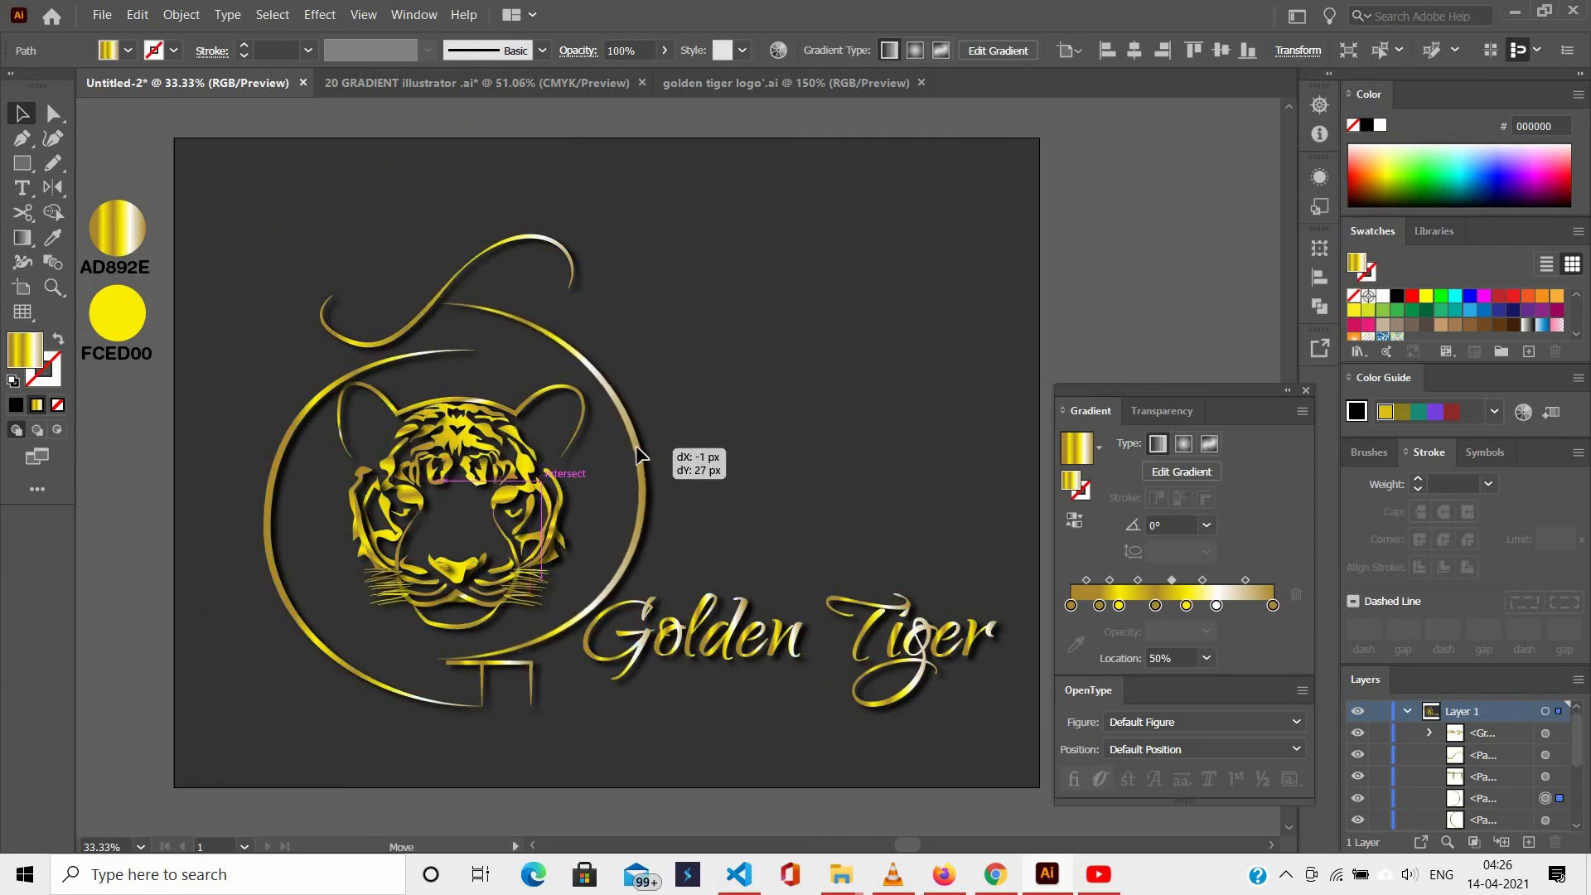
pyautogui.scroll(-1, 945, 345)
# Move the "Golden Tiger" text below the emblem, and move the emblem up toward the center of the artboard.
pyautogui.click(833, 611)
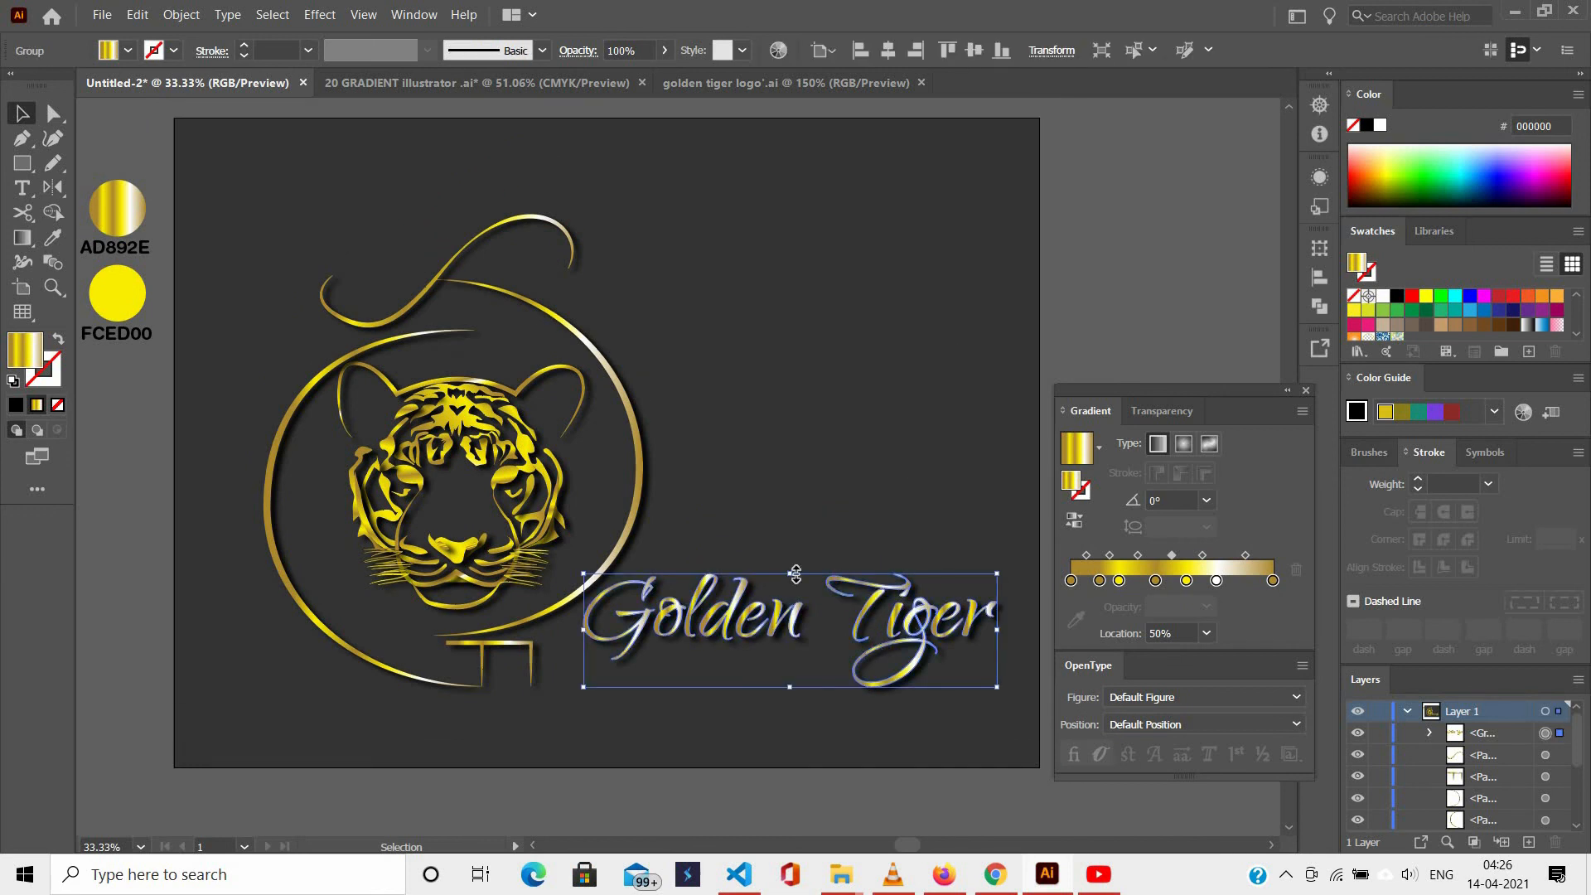
pyautogui.moveTo(796, 574); pyautogui.dragTo(507, 692)
pyautogui.moveTo(585, 435); pyautogui.dragTo(714, 365)
pyautogui.moveTo(530, 656); pyautogui.dragTo(663, 591)
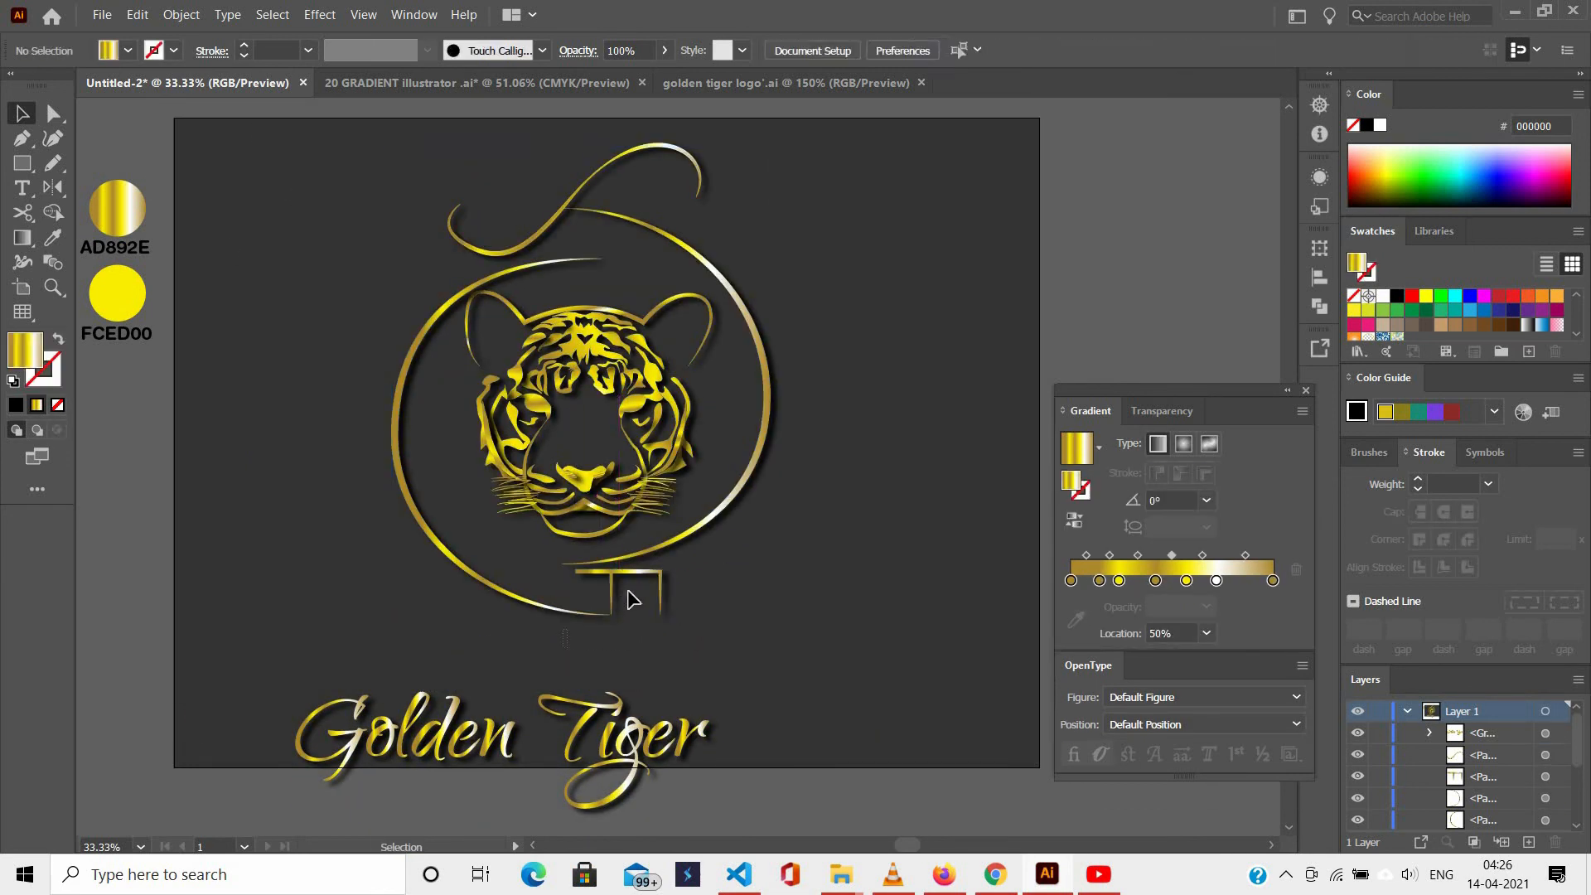
# Ungroup the left arc from the letter-like strokes and realign the strokes' left leg with the arc's lower tip.
pyautogui.click(878, 415)
pyautogui.scroll(4, 660, 558)
pyautogui.rightClick(679, 514)
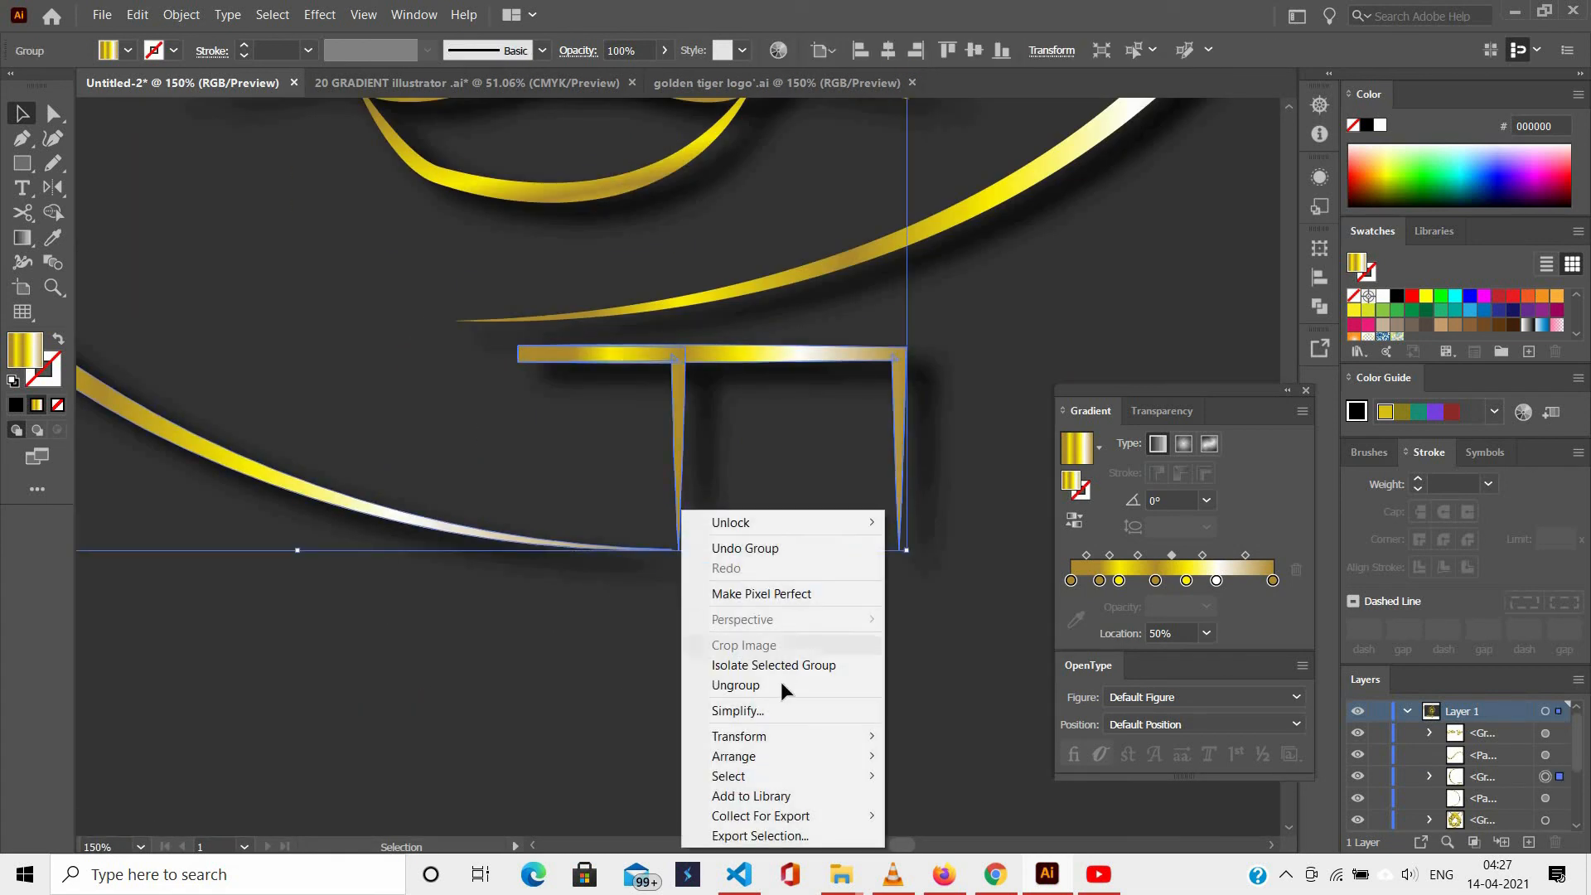
pyautogui.click(728, 688)
pyautogui.click(651, 511)
pyautogui.hotkey('ctrl', 'z')
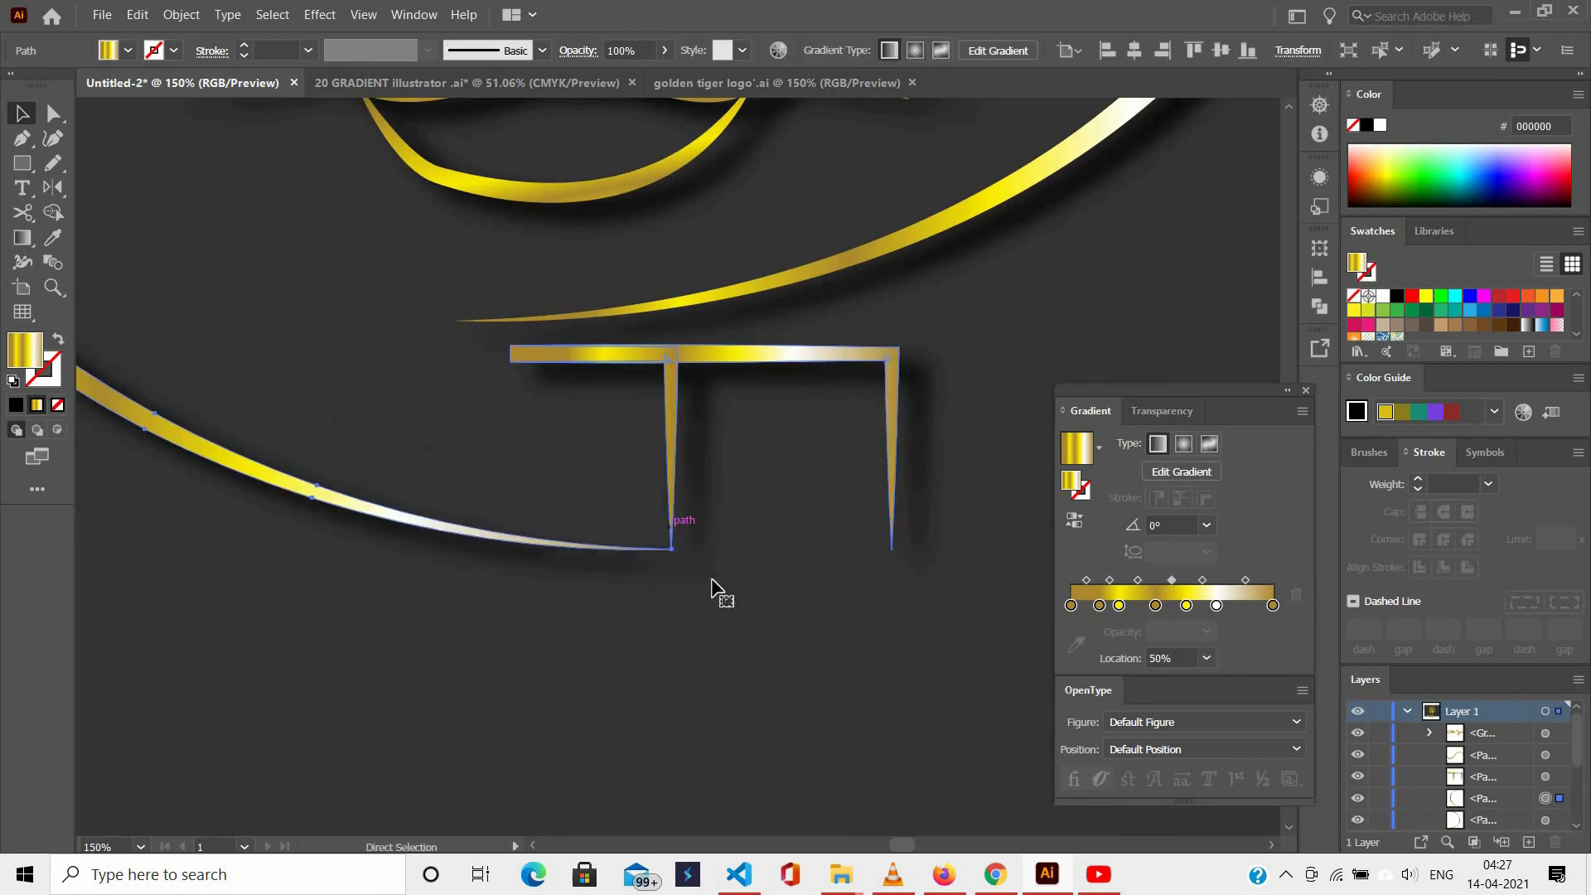
# Group the left arc with the letter-like strokes, and select the right arc together with the S-curve.
pyautogui.moveTo(701, 658); pyautogui.dragTo(650, 487)
pyautogui.scroll(-5, 669, 489)
pyautogui.click(722, 365)
pyautogui.keyDown('shift'); pyautogui.click(735, 322); pyautogui.keyUp('shift')
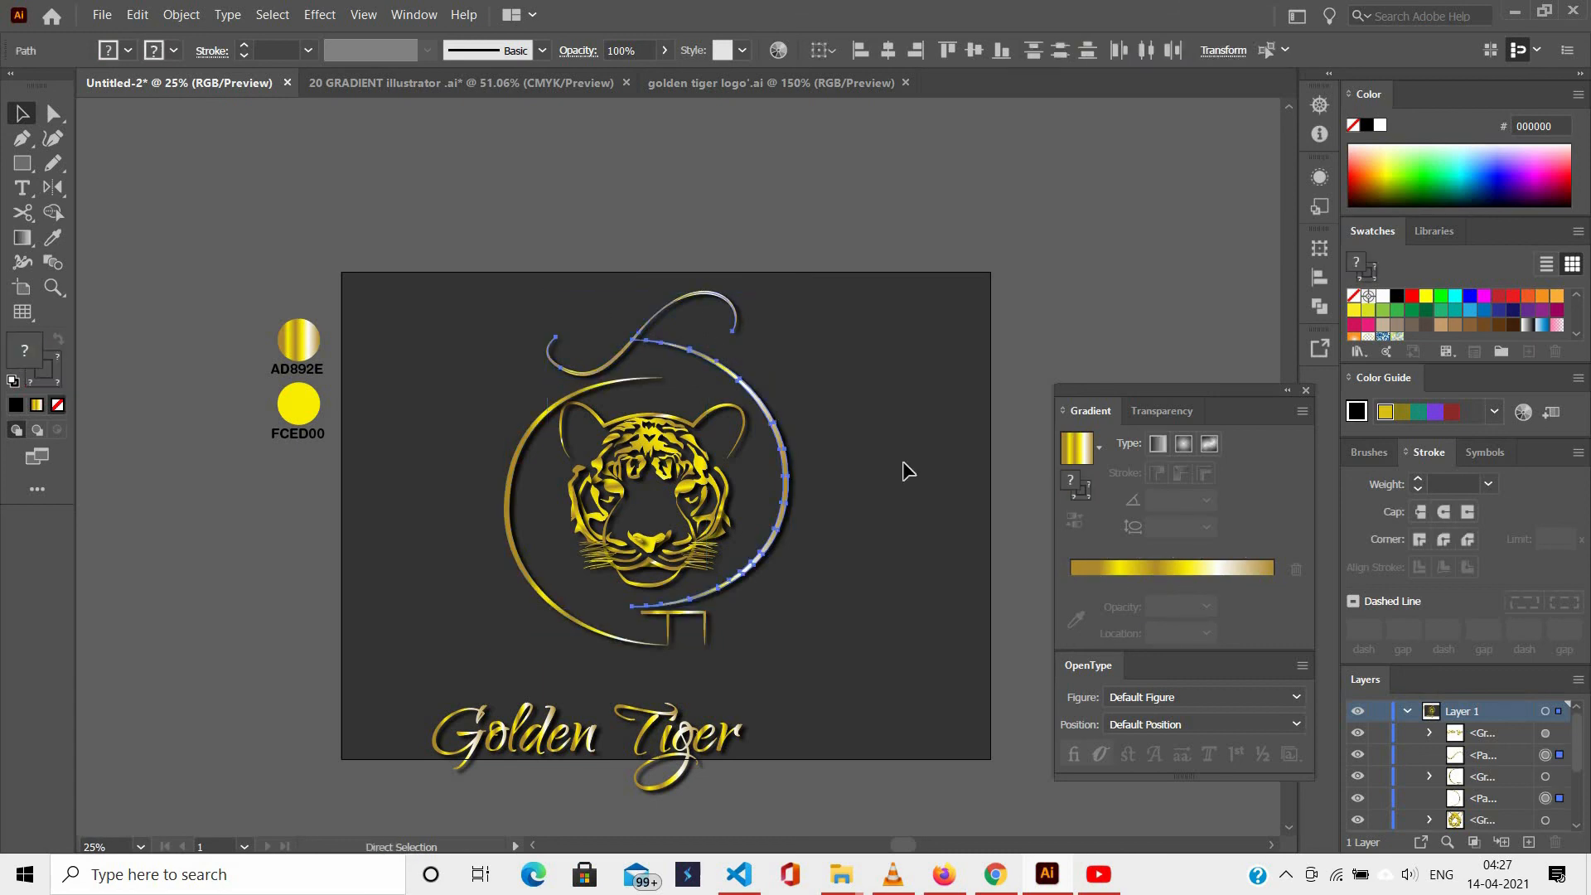